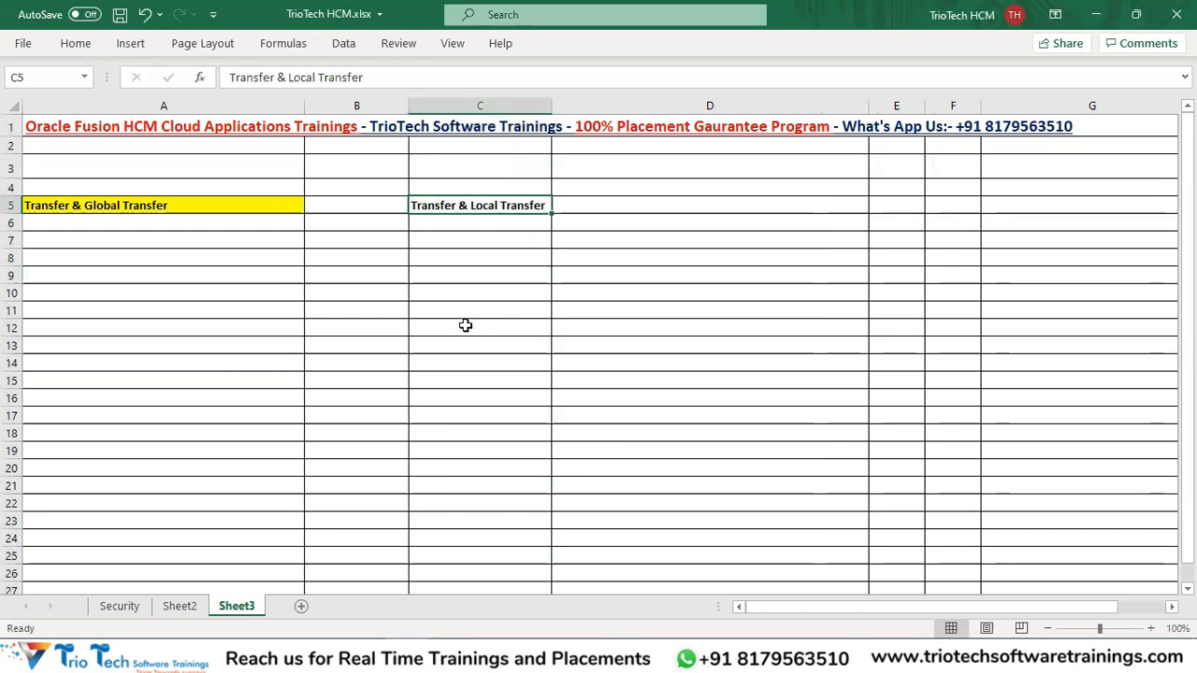
Type 'Global Transfer' into C12 and format it bold.
{"action": "left_click", "coordinate": [446, 340]}
{"action": "left_click", "coordinate": [448, 322]}
{"action": "type", "text": "G"}
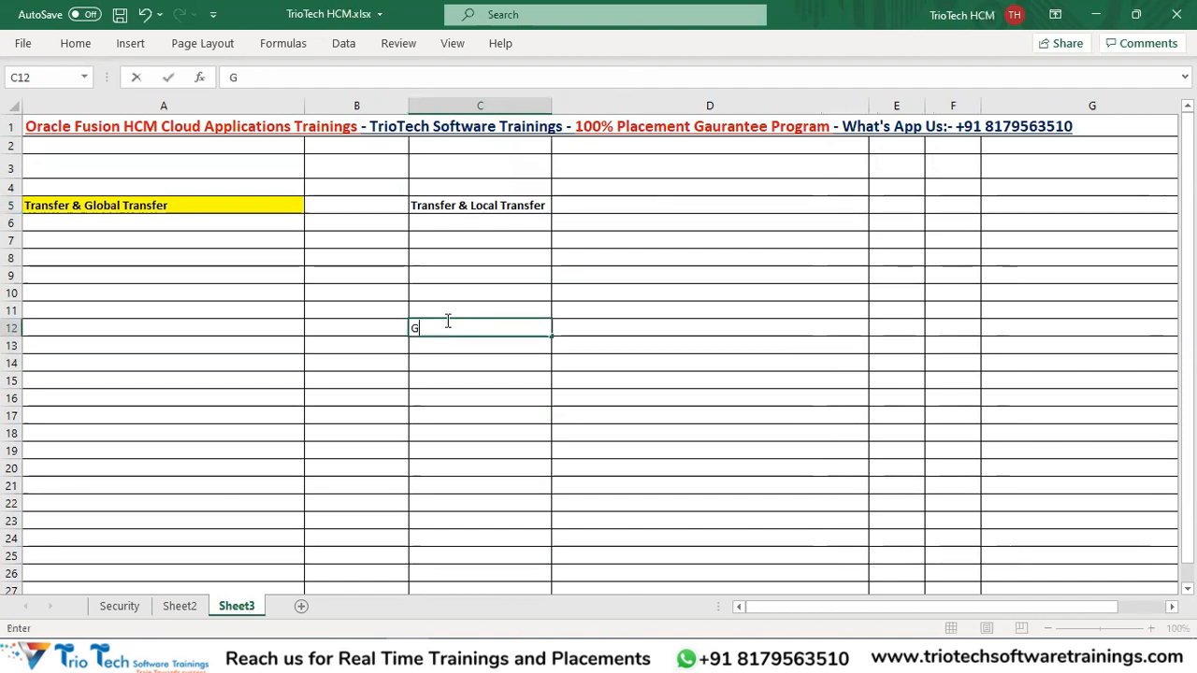
{"action": "type", "text": "lobal Transfer"}
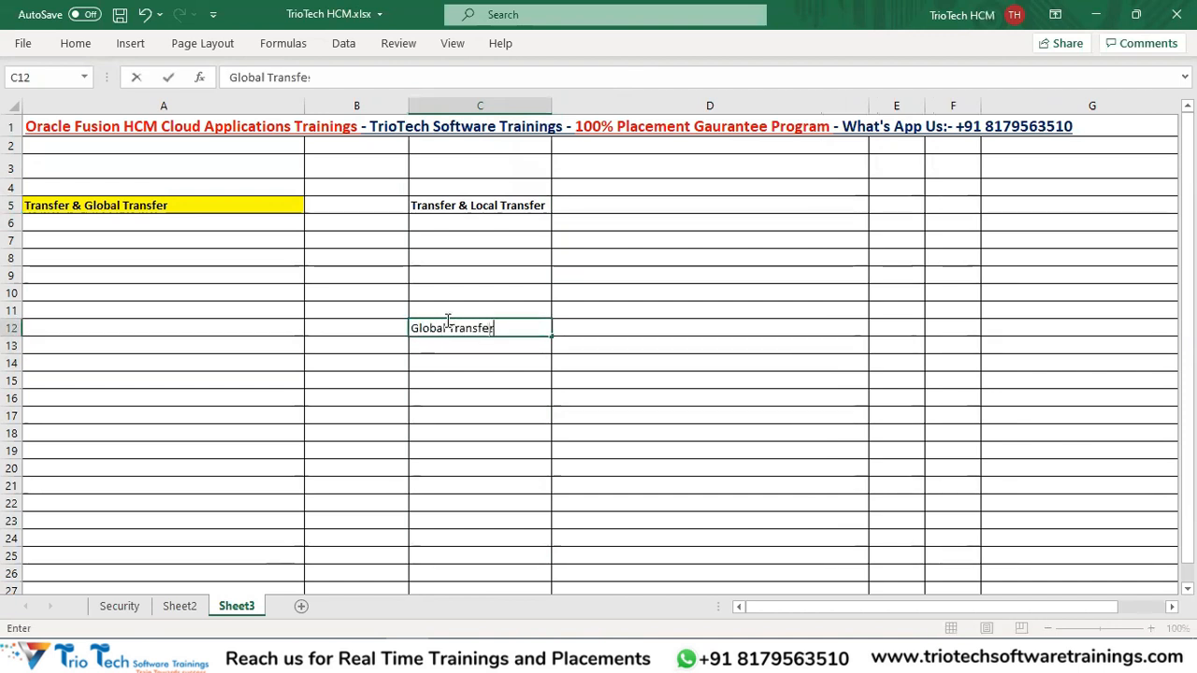
{"action": "left_click", "coordinate": [444, 385]}
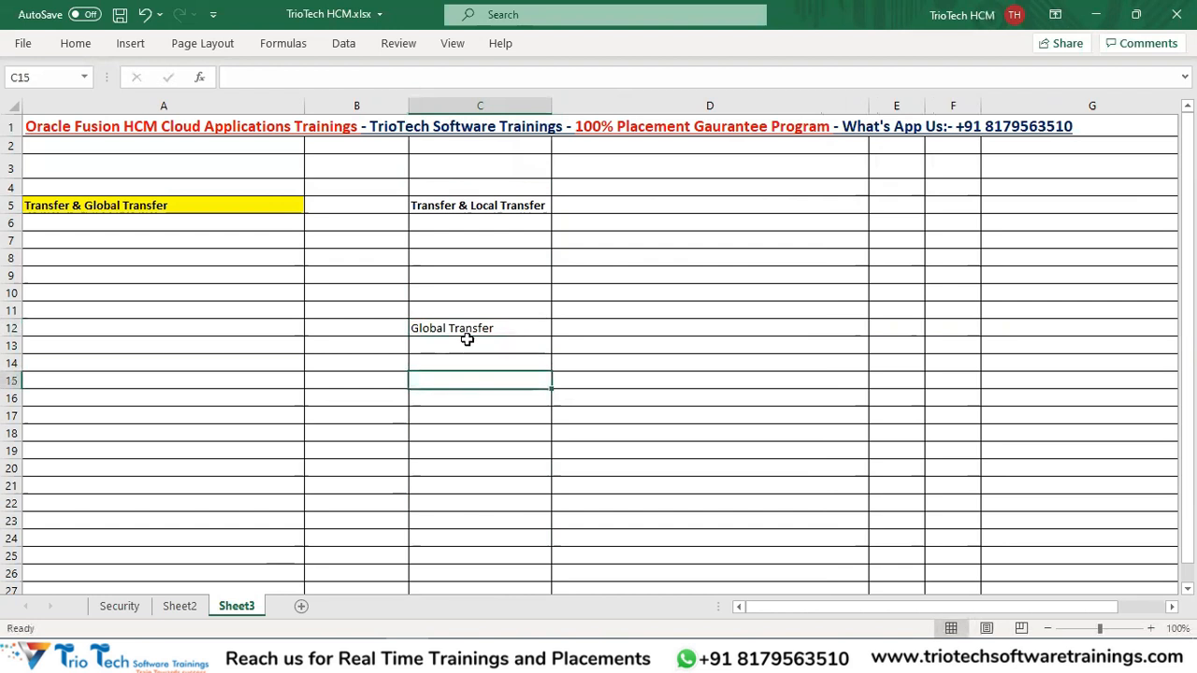
{"action": "left_click", "coordinate": [458, 328]}
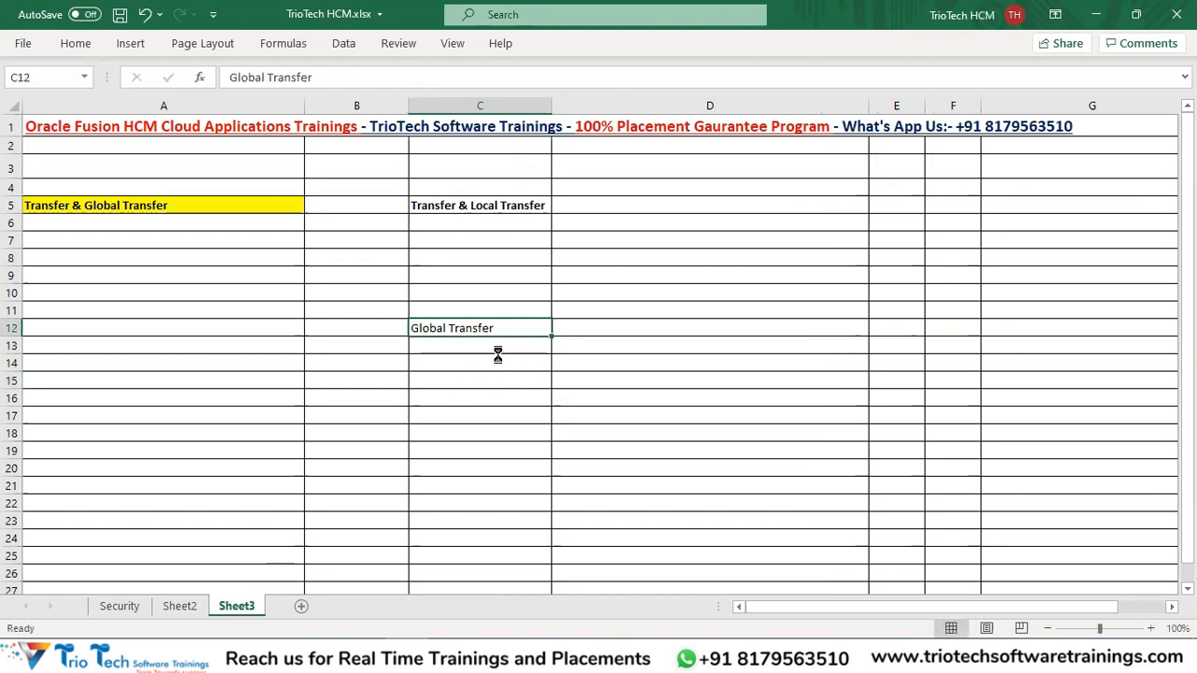
{"action": "key", "text": "ctrl+b"}
{"action": "left_click", "coordinate": [523, 293]}
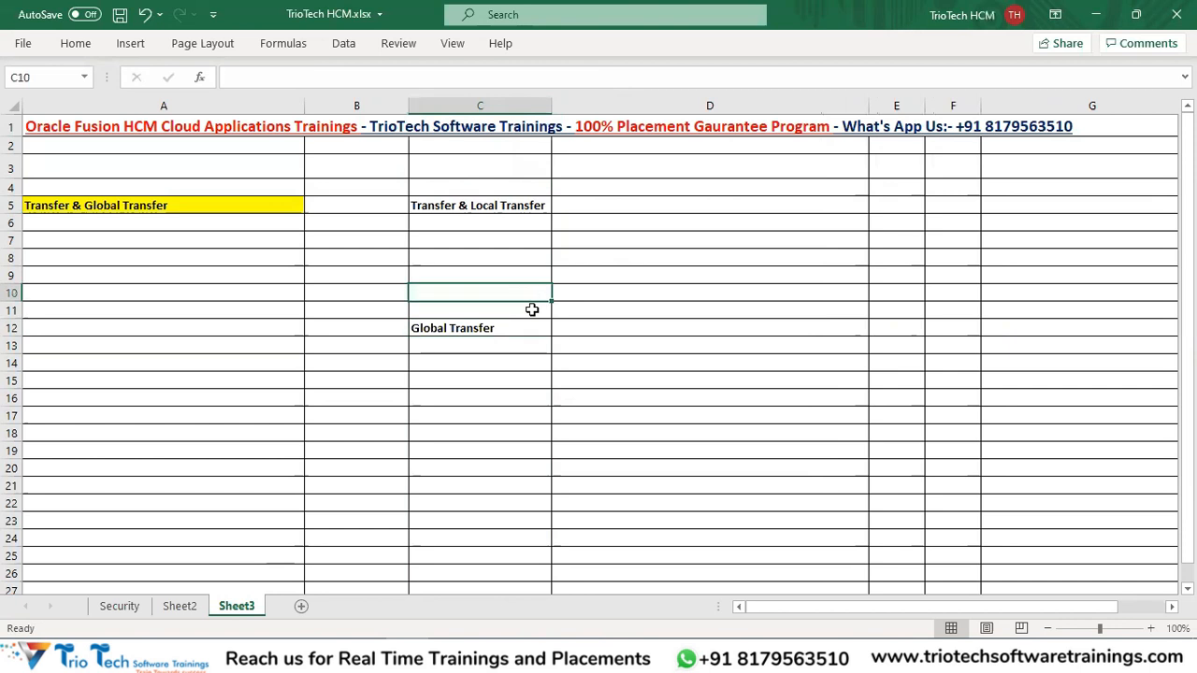
{"action": "left_click_drag", "start_coordinate": [455, 222], "coordinate": [486, 208]}
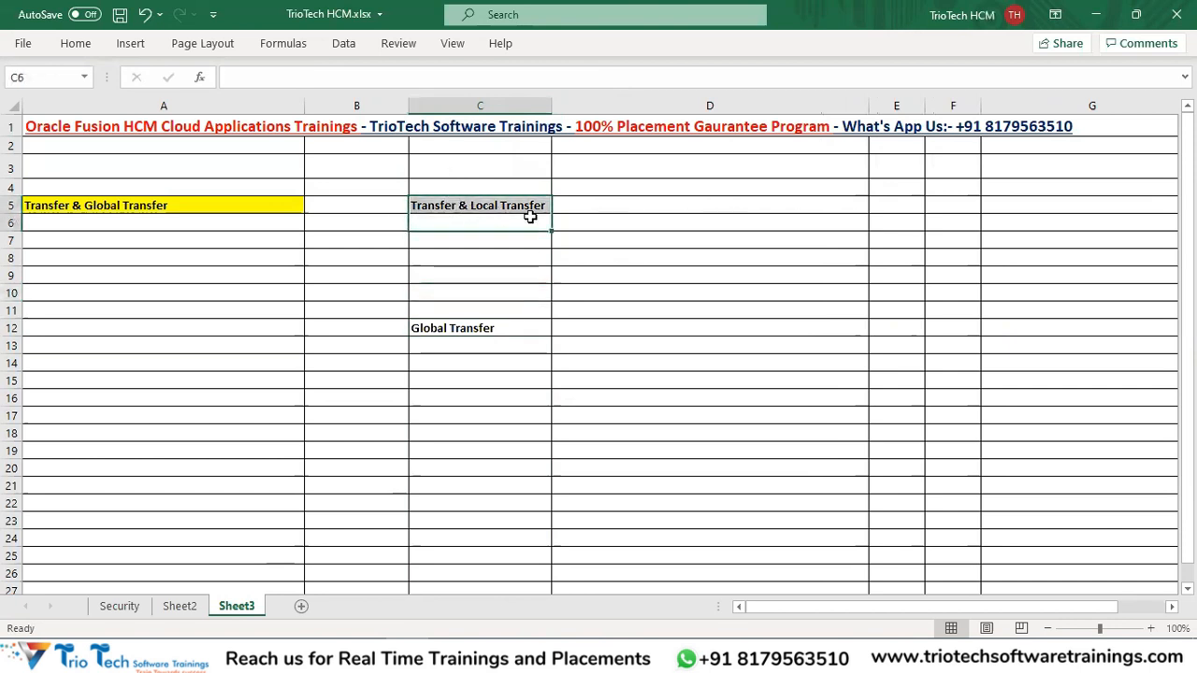
{"action": "left_click", "coordinate": [688, 210]}
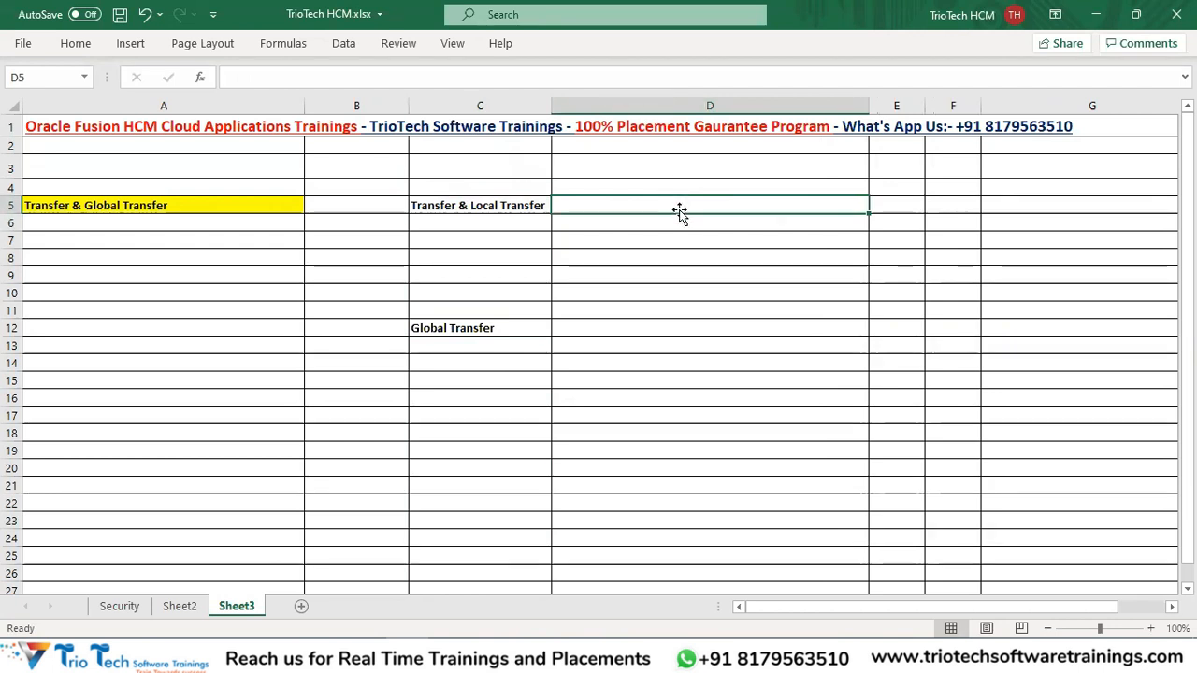
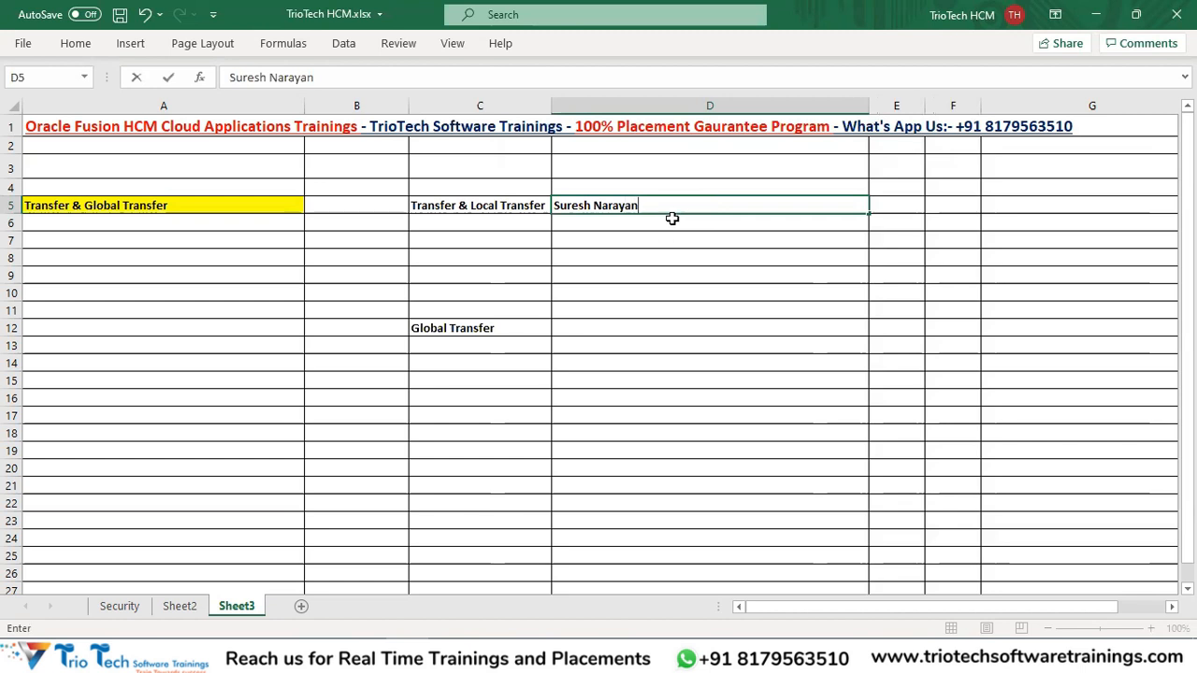
Enter the employee's full name in D5.
{"action": "left_click", "coordinate": [586, 224]}
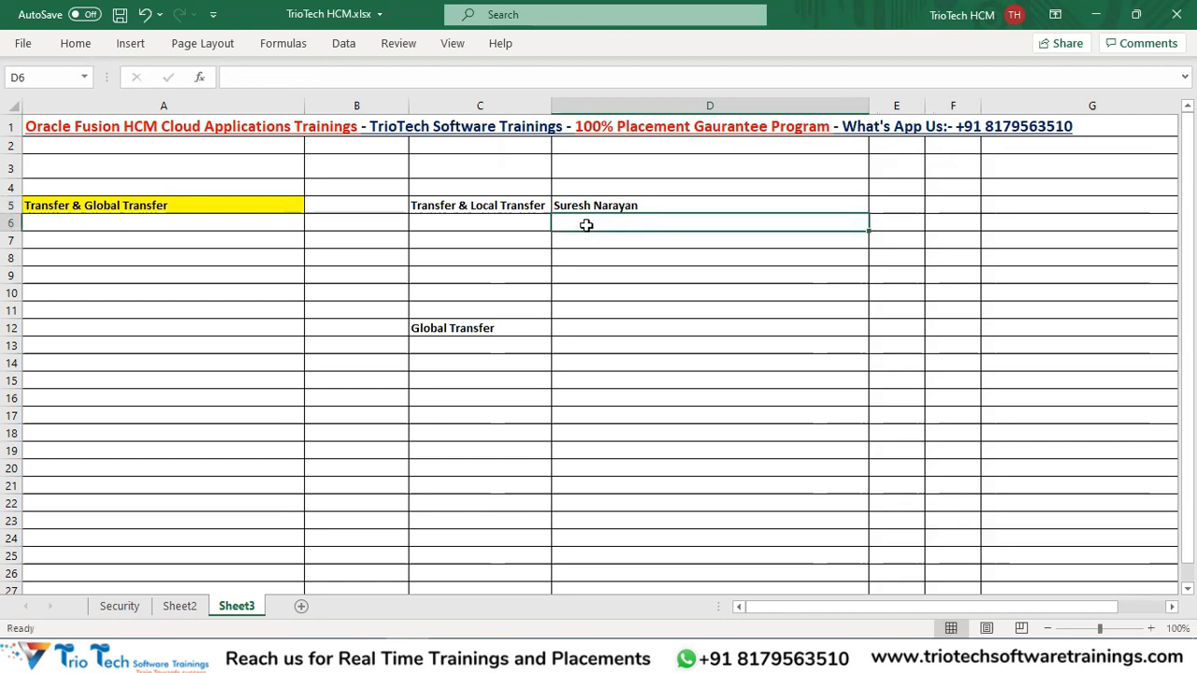
Type 'TATA Auto Mobiles Pvt Ltd' into D6, correcting the typos.
{"action": "type", "text": "sAT"}
{"action": "key", "text": "BackSpace"}
{"action": "key", "text": "BackSpace"}
{"action": "key", "text": "BackSpace"}
{"action": "type", "text": "TATA"}
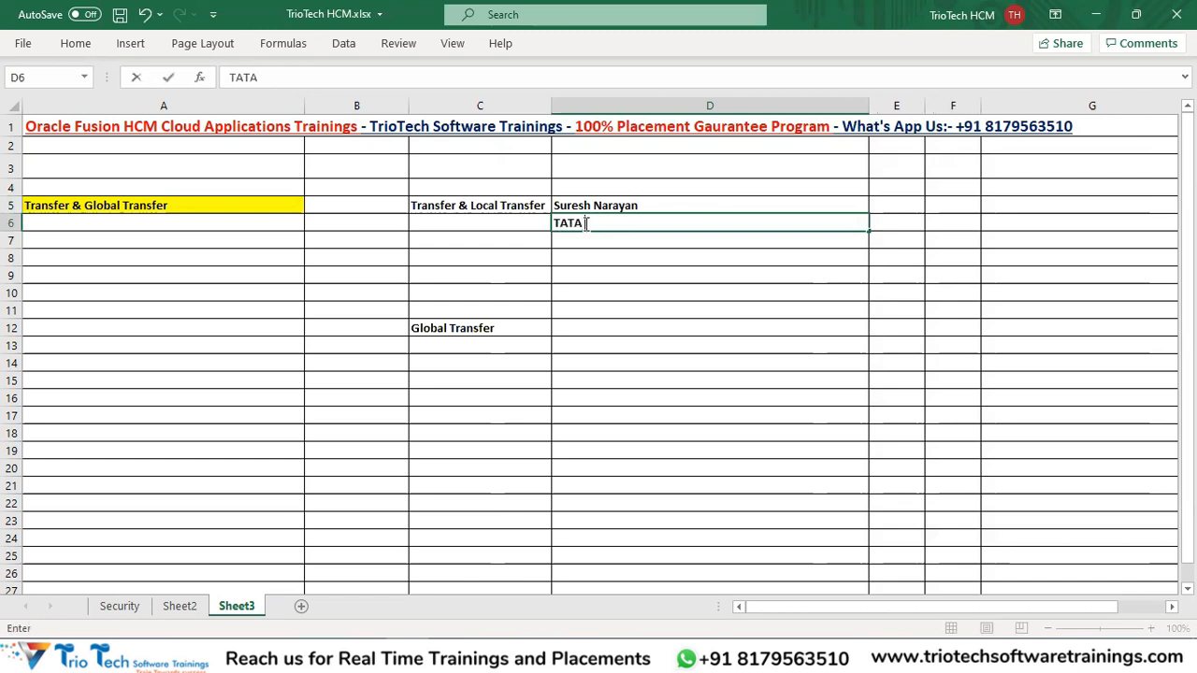
{"action": "type", "text": "  Auto Mobiles"}
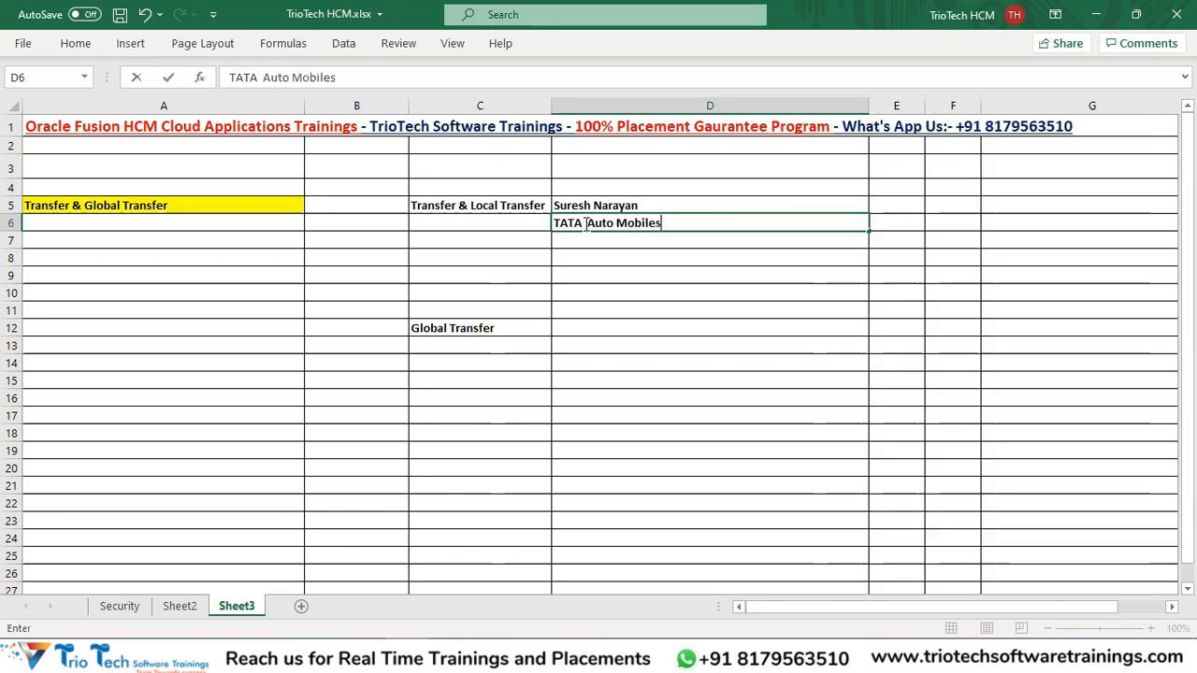
{"action": "type", "text": " Pvt Lts"}
{"action": "key", "text": "BackSpace"}
{"action": "type", "text": "f"}
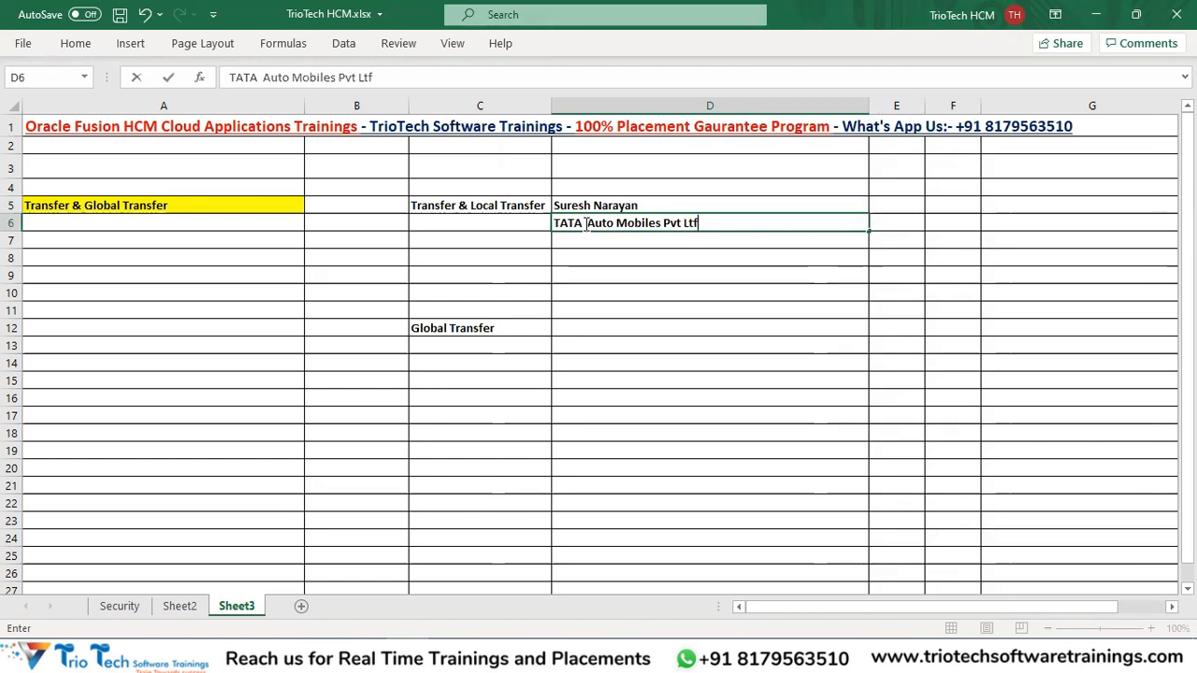
{"action": "key", "text": "BackSpace"}
{"action": "type", "text": "d"}
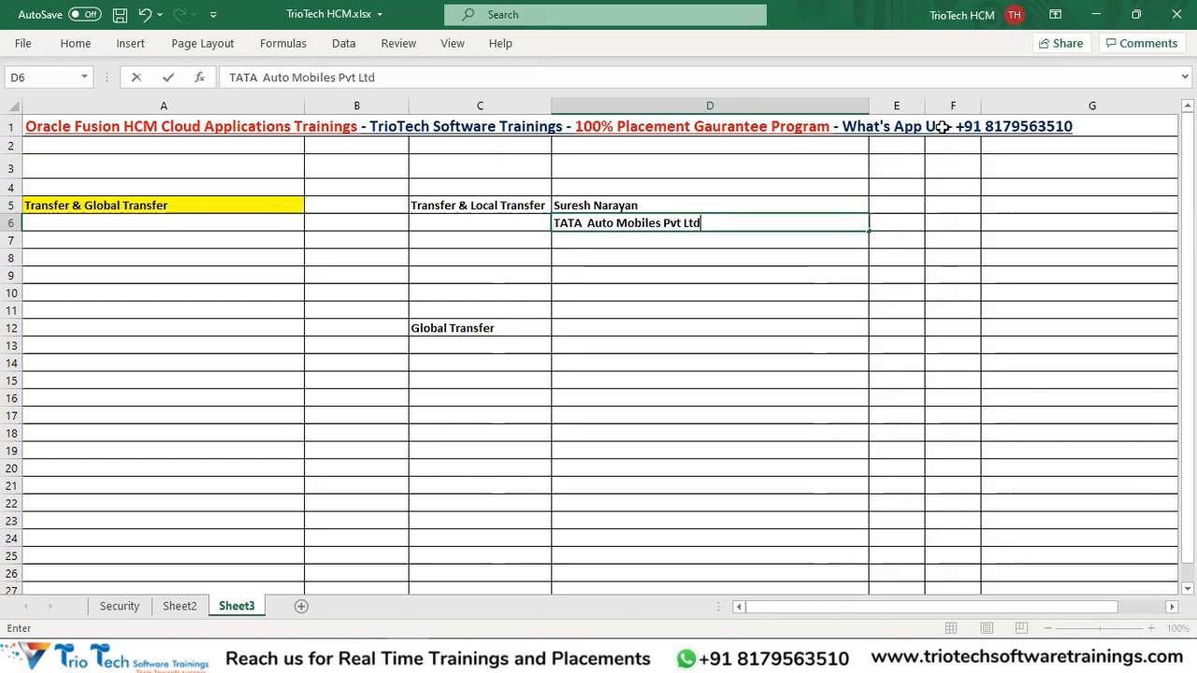
Widen column D and enter 'Employee' in D7.
{"action": "left_click", "coordinate": [863, 107]}
{"action": "left_click_drag", "start_coordinate": [864, 110], "coordinate": [931, 109]}
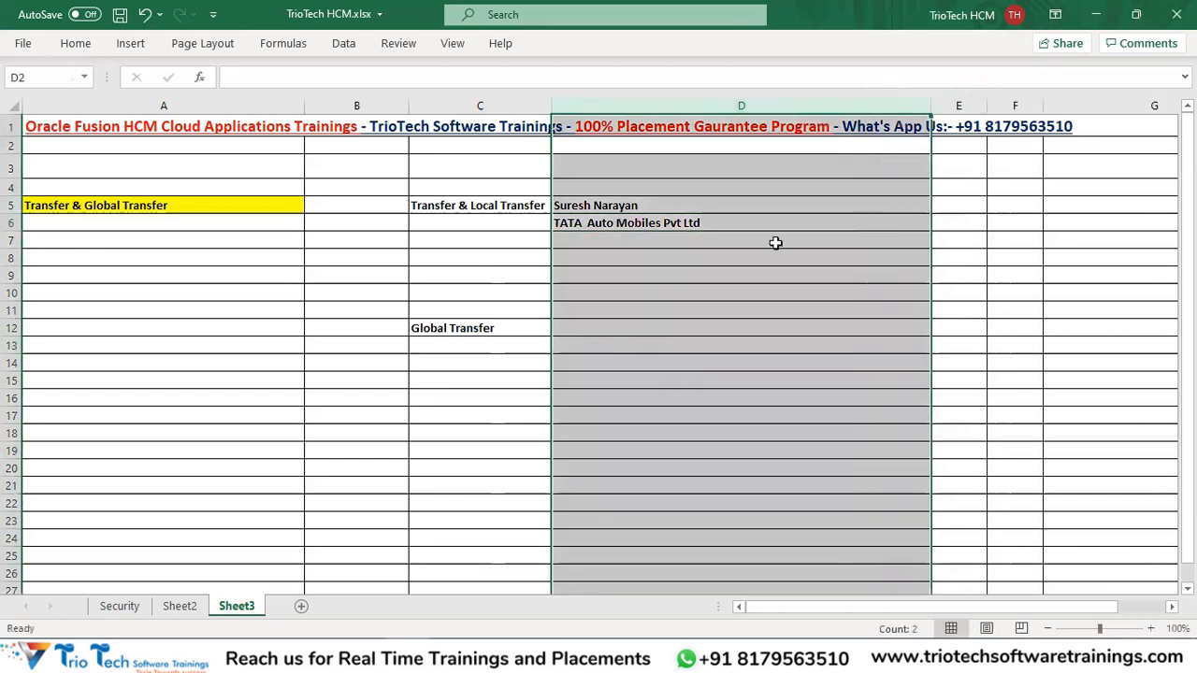
{"action": "left_click", "coordinate": [607, 240]}
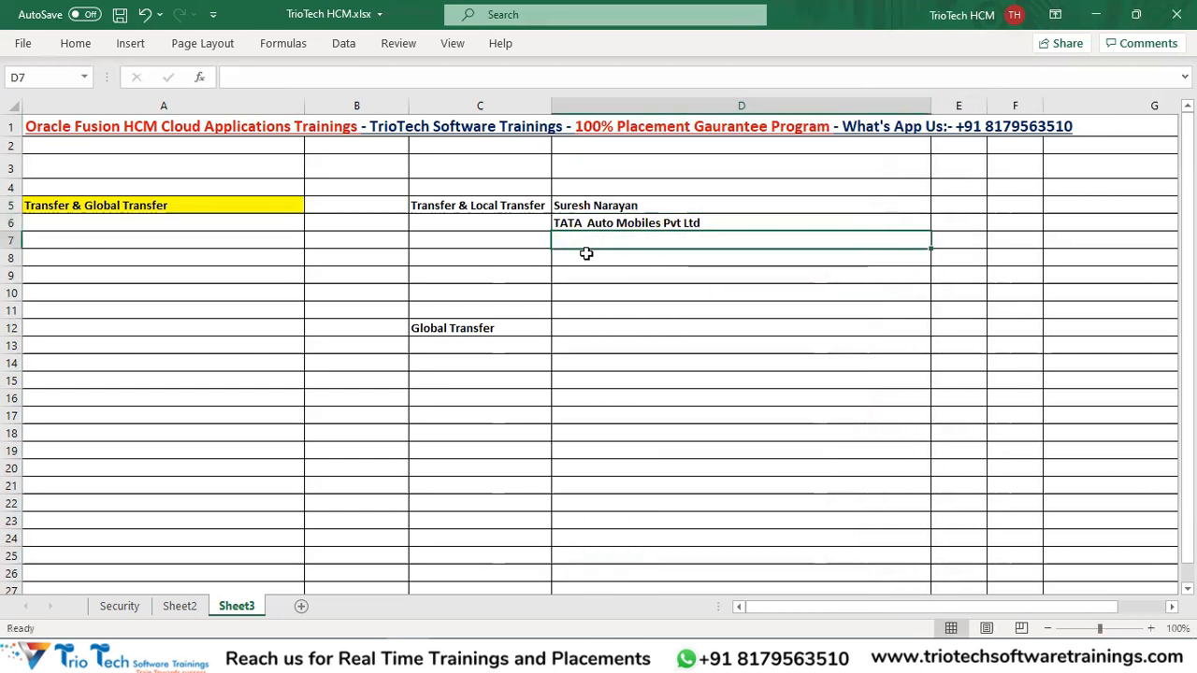
{"action": "type", "text": "Employee"}
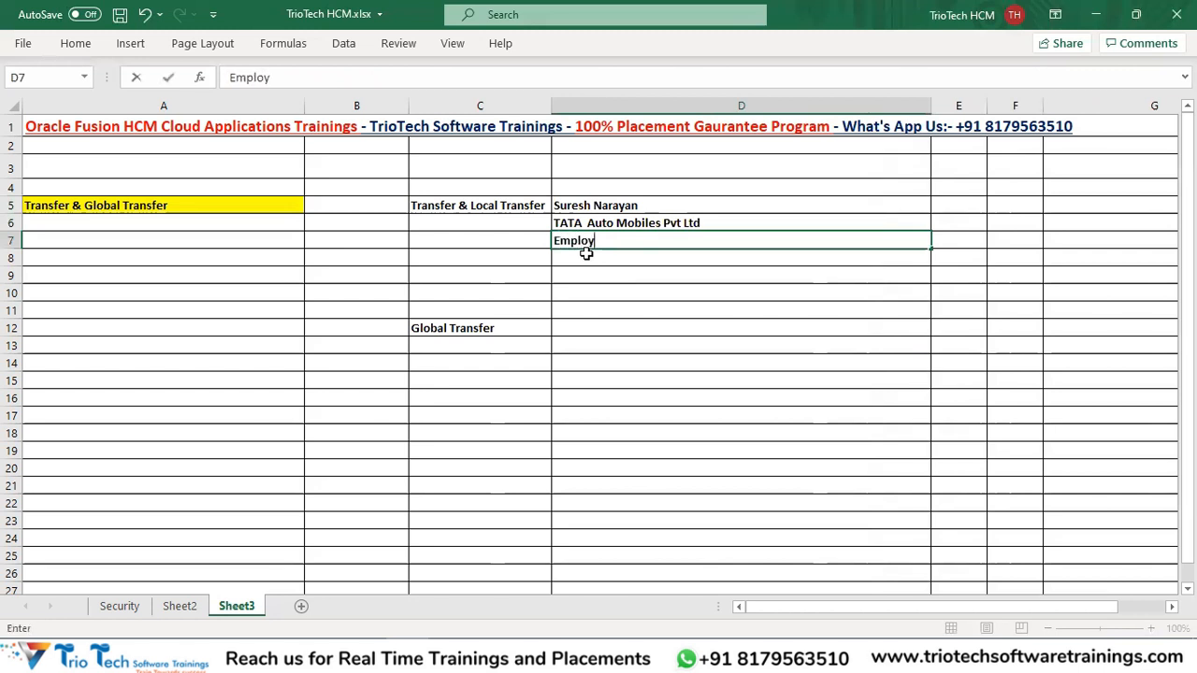
Append ' - Legal Employer' to the company name in D6 and review the column D entries.
{"action": "double_click", "coordinate": [735, 225]}
{"action": "type", "text": "-"}
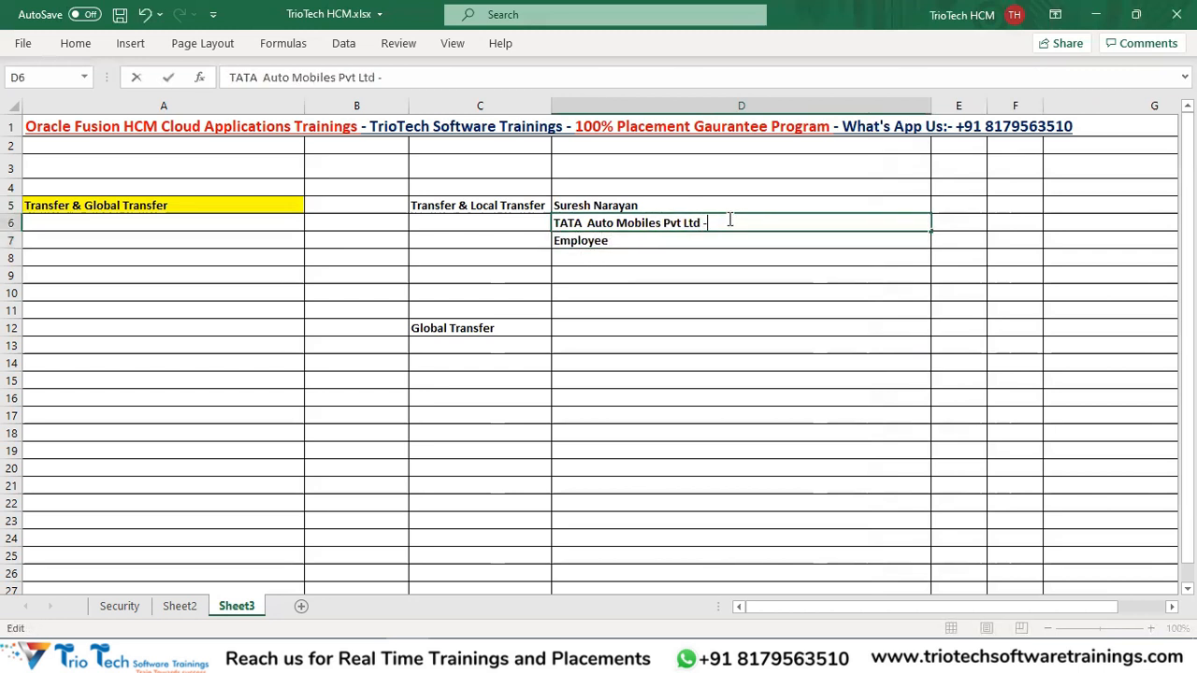
{"action": "type", "text": " Legal Employ"}
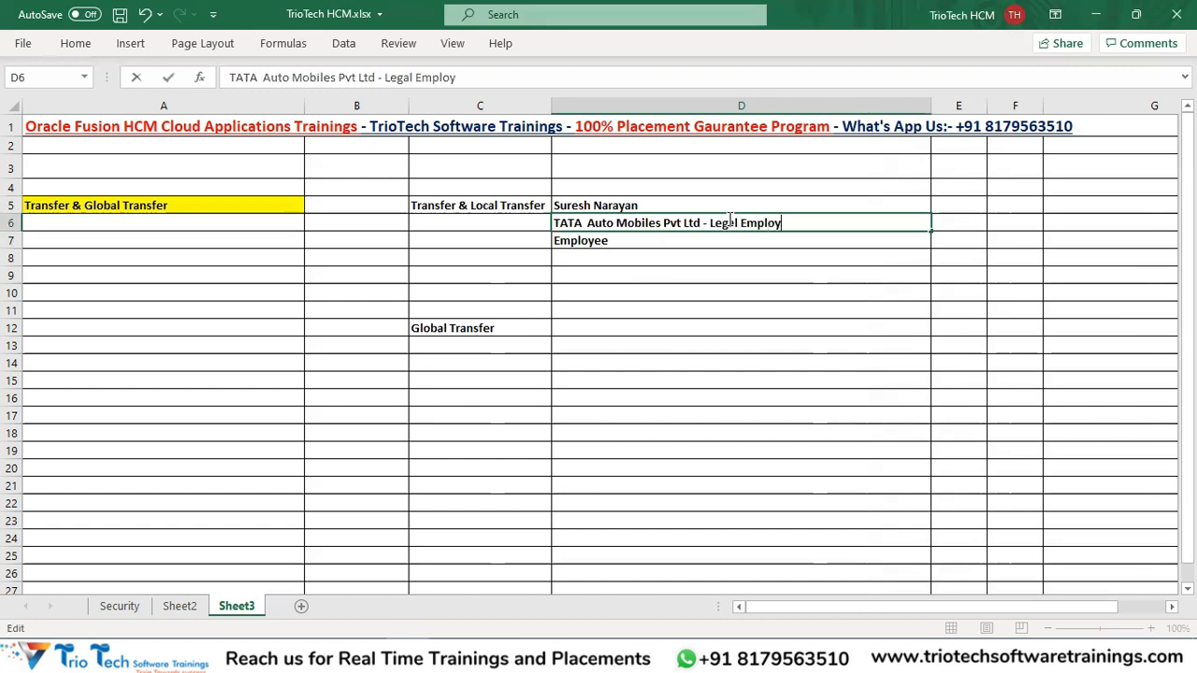
{"action": "type", "text": "er"}
{"action": "left_click", "coordinate": [638, 294]}
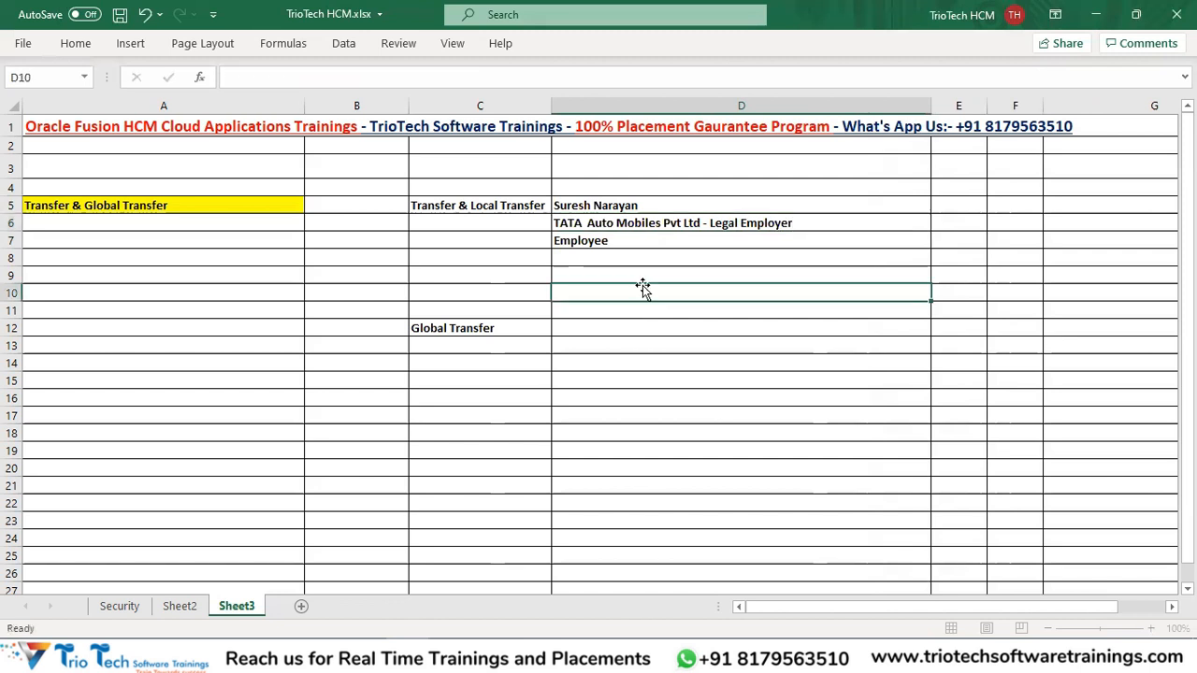
{"action": "left_click", "coordinate": [601, 208]}
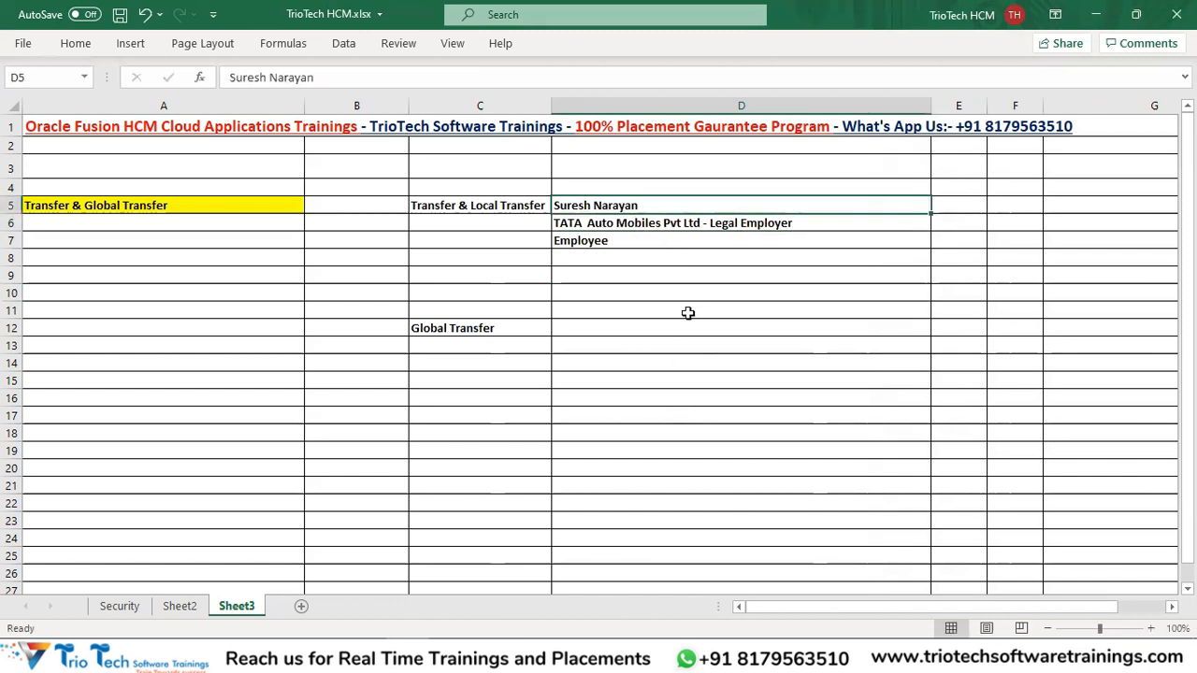
{"action": "left_click", "coordinate": [591, 242]}
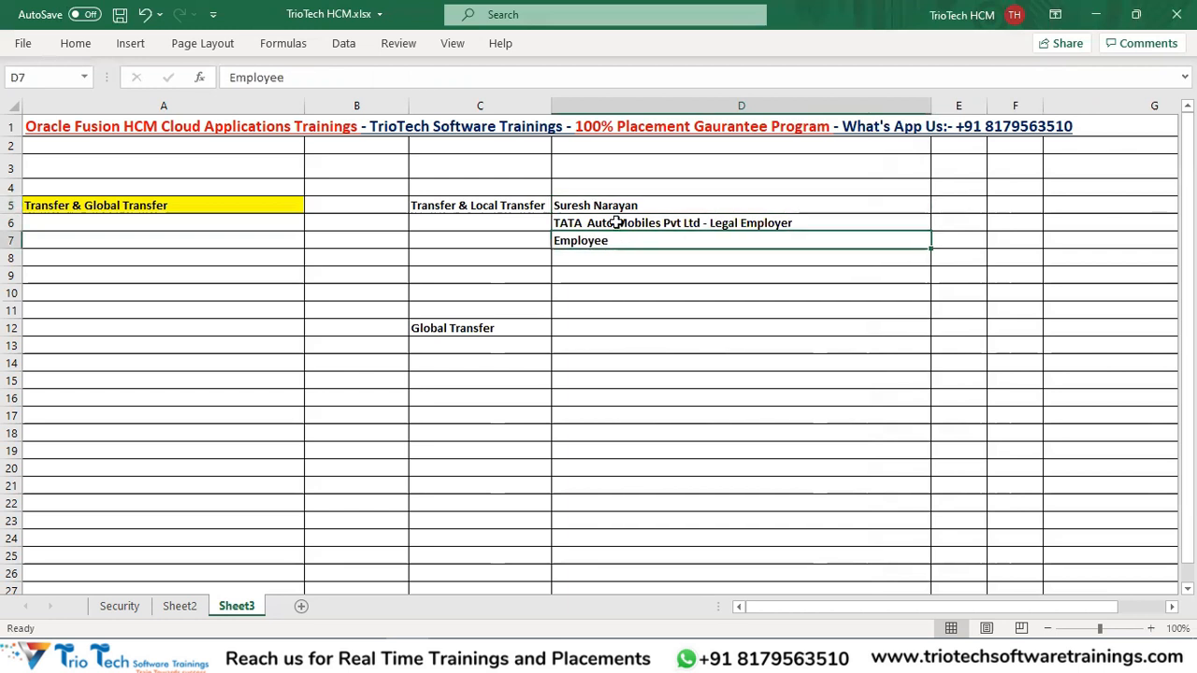
{"action": "left_click", "coordinate": [617, 222]}
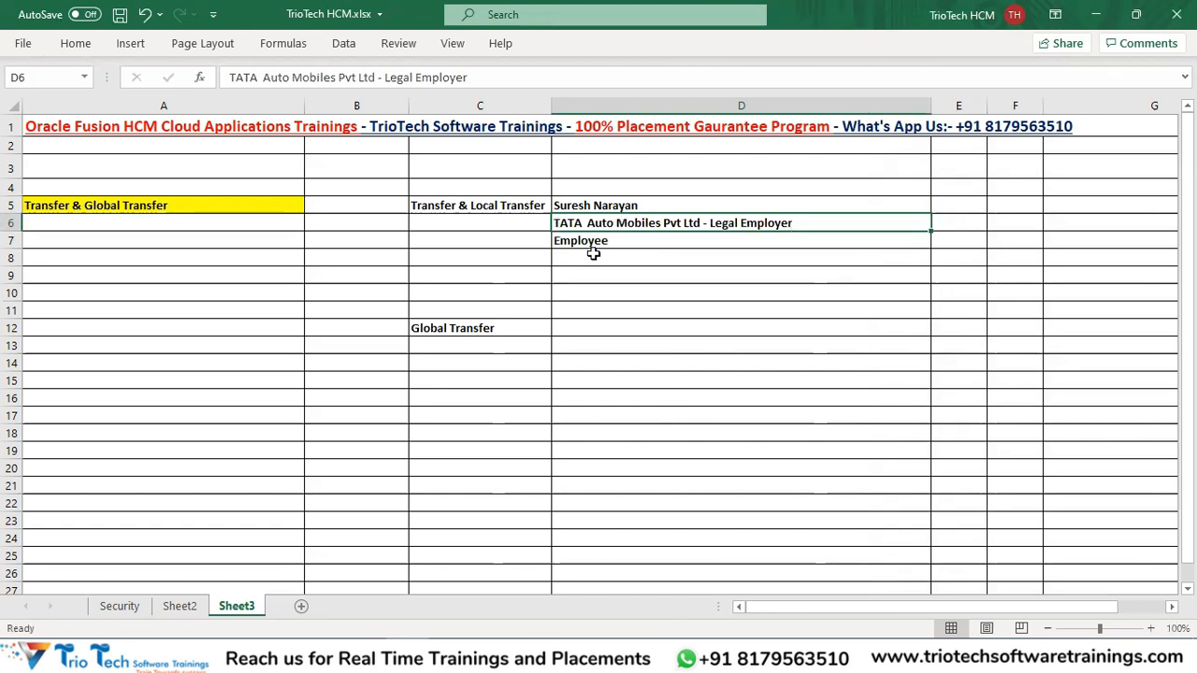
{"action": "left_click", "coordinate": [594, 241]}
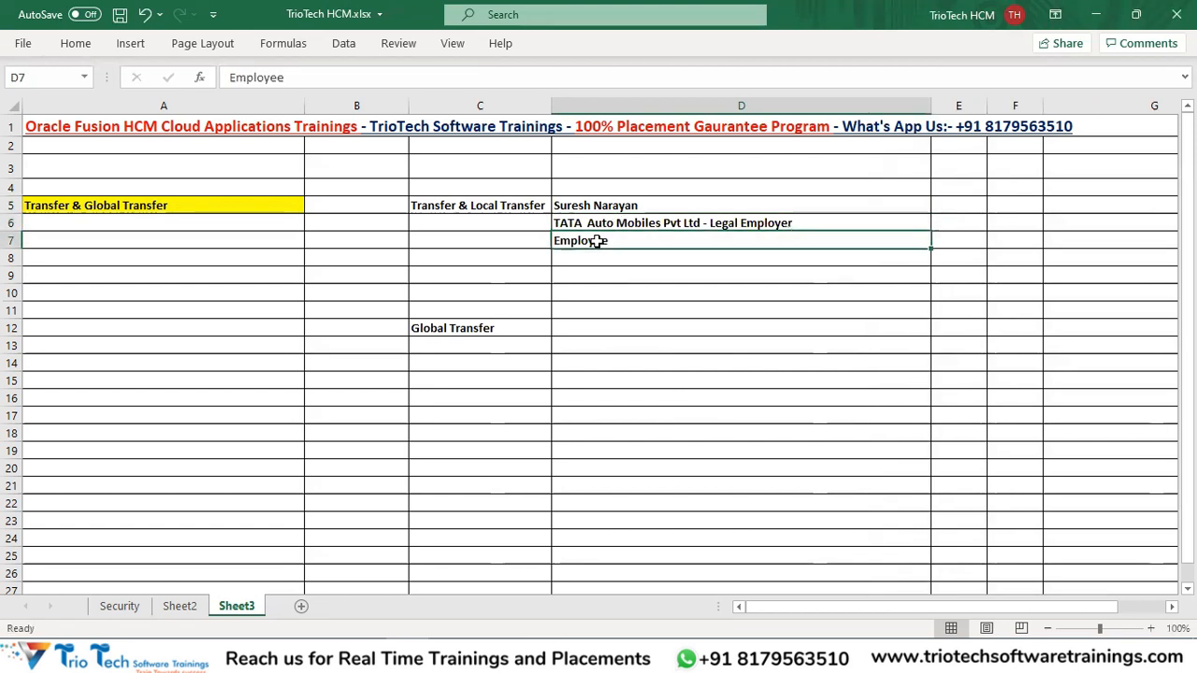
{"action": "left_click", "coordinate": [587, 224]}
{"action": "left_click", "coordinate": [617, 241]}
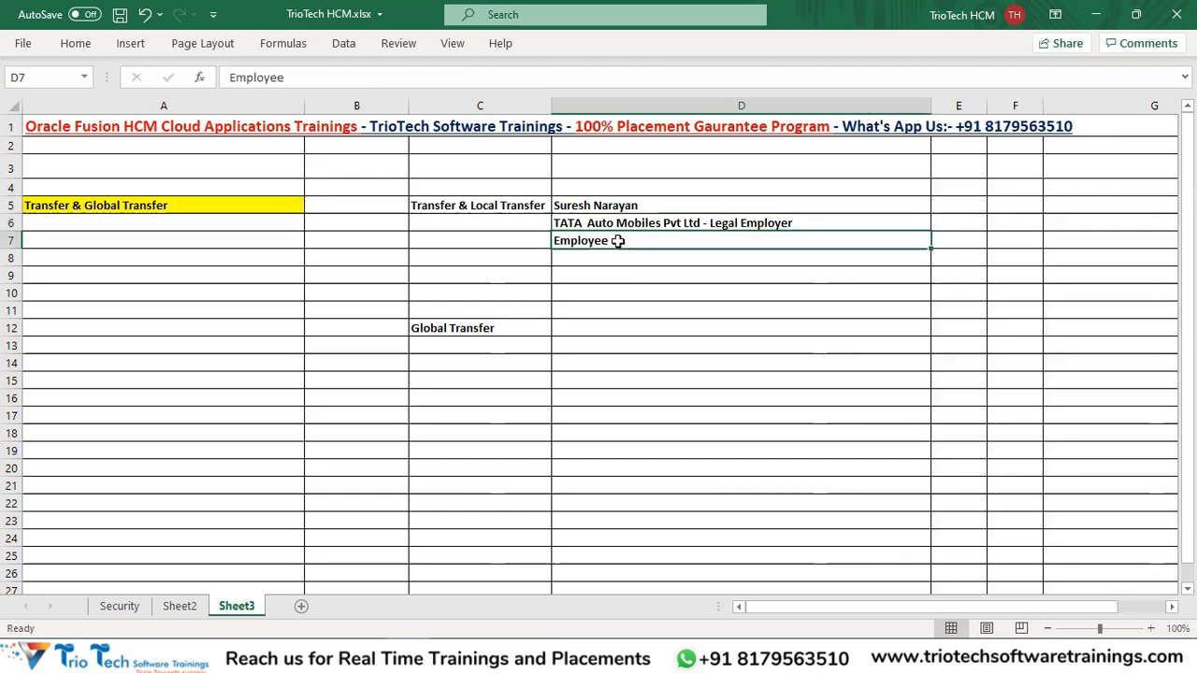
{"action": "left_click", "coordinate": [584, 262]}
Move the D6:D7 employer and Employee entries down to D8:D9.
{"action": "left_click_drag", "start_coordinate": [621, 224], "coordinate": [590, 261]}
{"action": "left_click", "coordinate": [590, 263]}
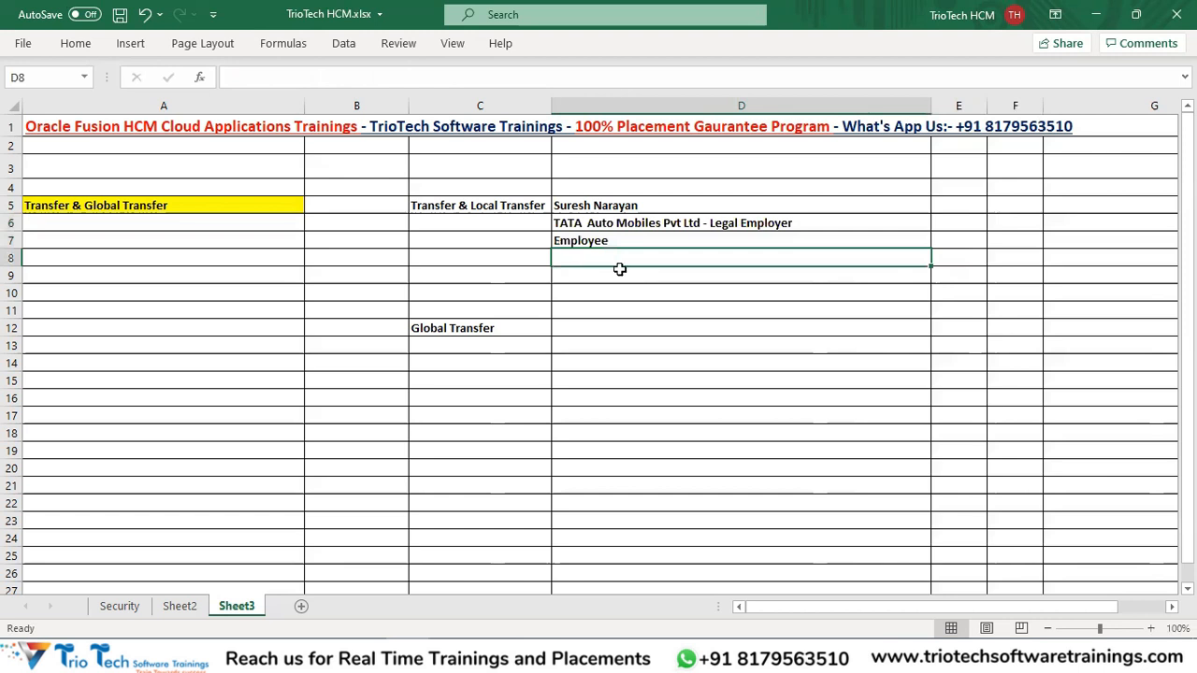
{"action": "mouse_move", "coordinate": [572, 221]}
{"action": "left_mouse_down"}
{"action": "mouse_move", "coordinate": [585, 249]}
{"action": "mouse_move", "coordinate": [588, 239]}
{"action": "left_mouse_up"}
{"action": "key", "text": "ctrl+c"}
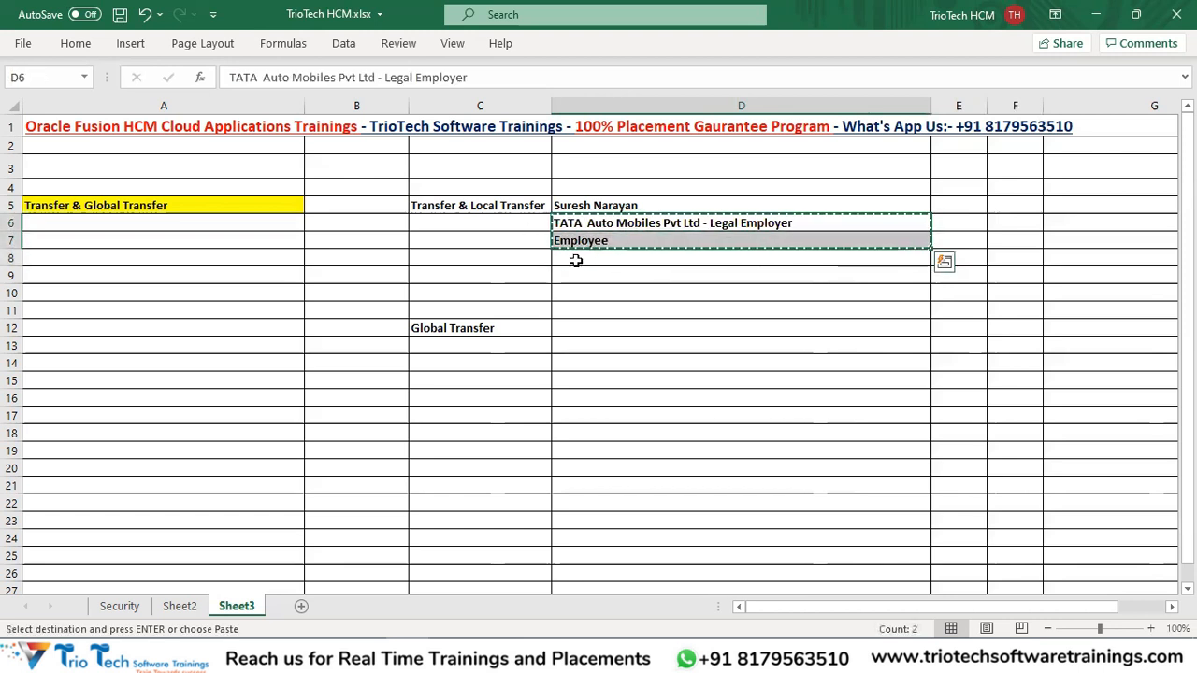
{"action": "left_click", "coordinate": [574, 260]}
{"action": "key", "text": "ctrl+v"}
Move the 'Global Transfer' heading from C12 to C15.
{"action": "left_click", "coordinate": [481, 324]}
{"action": "key", "text": "ctrl+x"}
{"action": "left_click", "coordinate": [474, 383]}
{"action": "key", "text": "ctrl+v"}
Enter 'Work Relationship Details' in C8 and widen column C to fit it.
{"action": "left_click", "coordinate": [483, 258]}
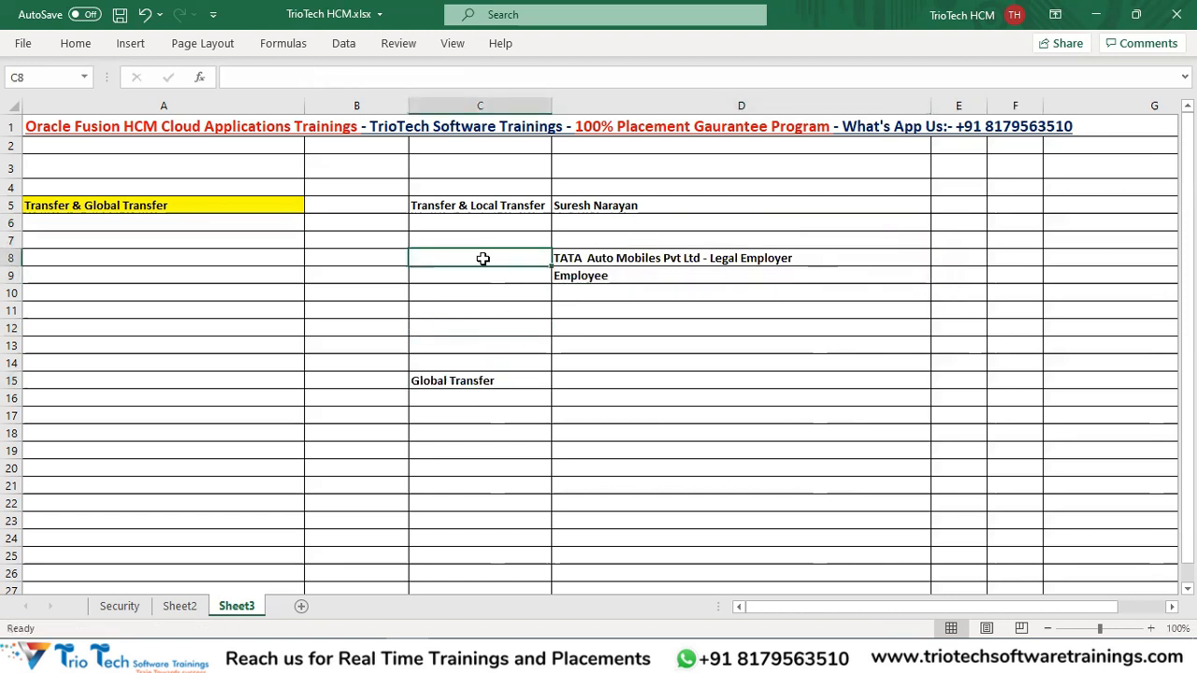
{"action": "type", "text": "Work"}
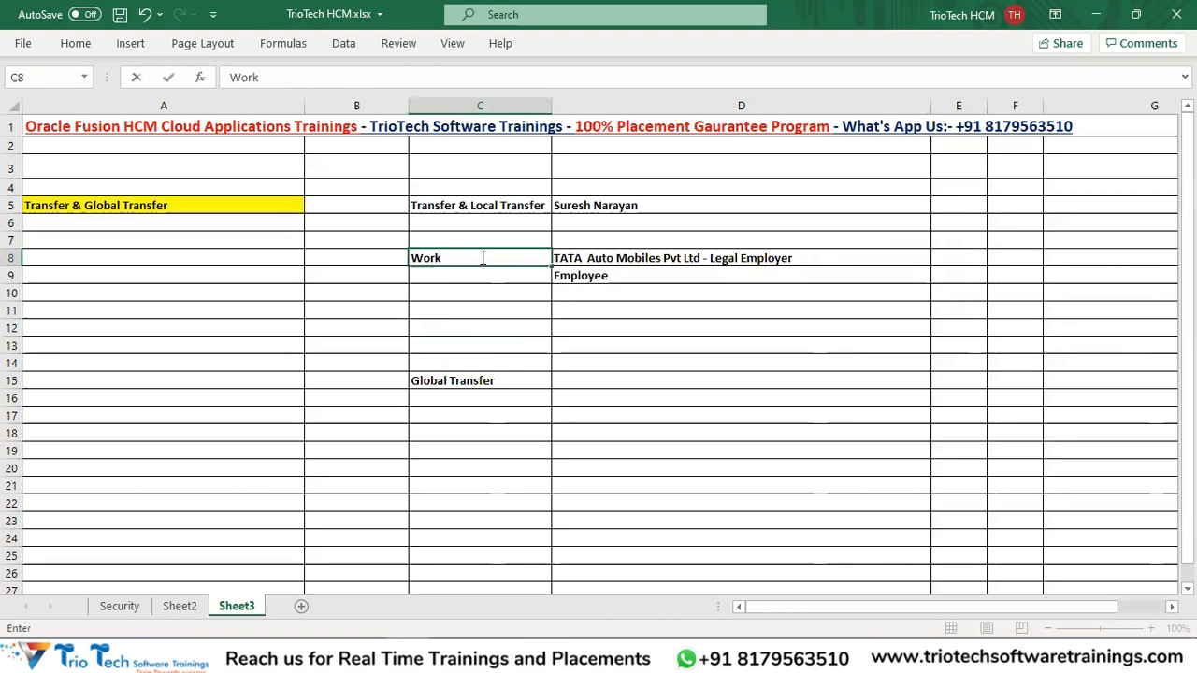
{"action": "type", "text": " Relatio"}
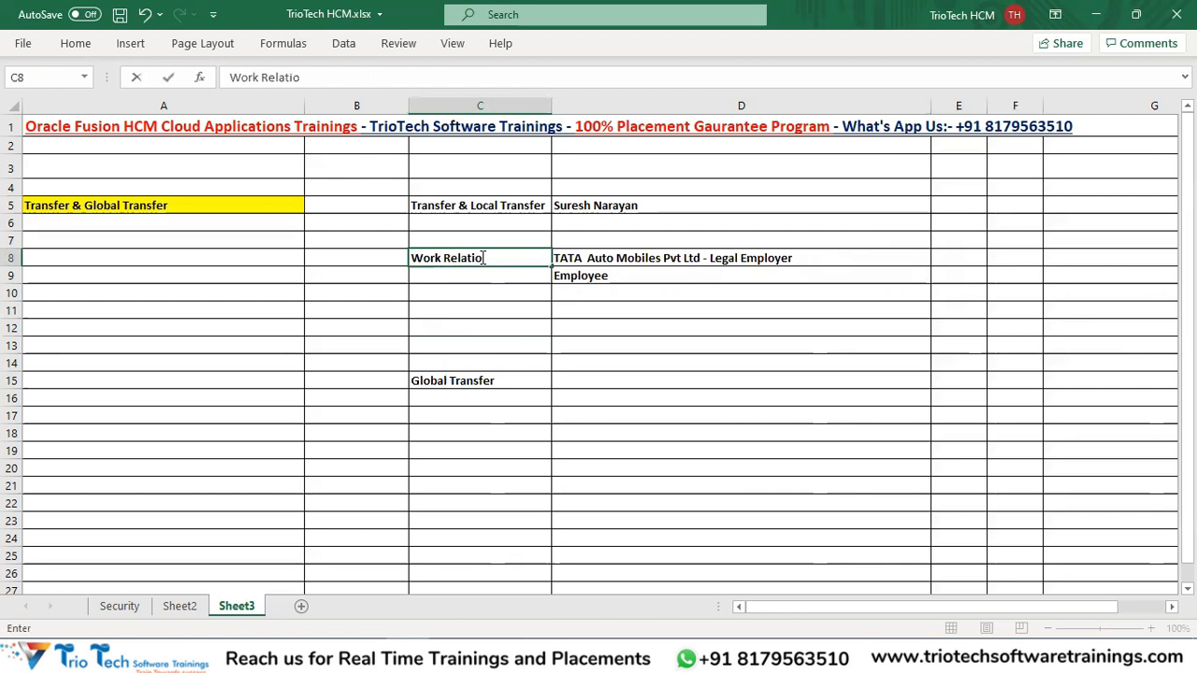
{"action": "type", "text": "nship Dea"}
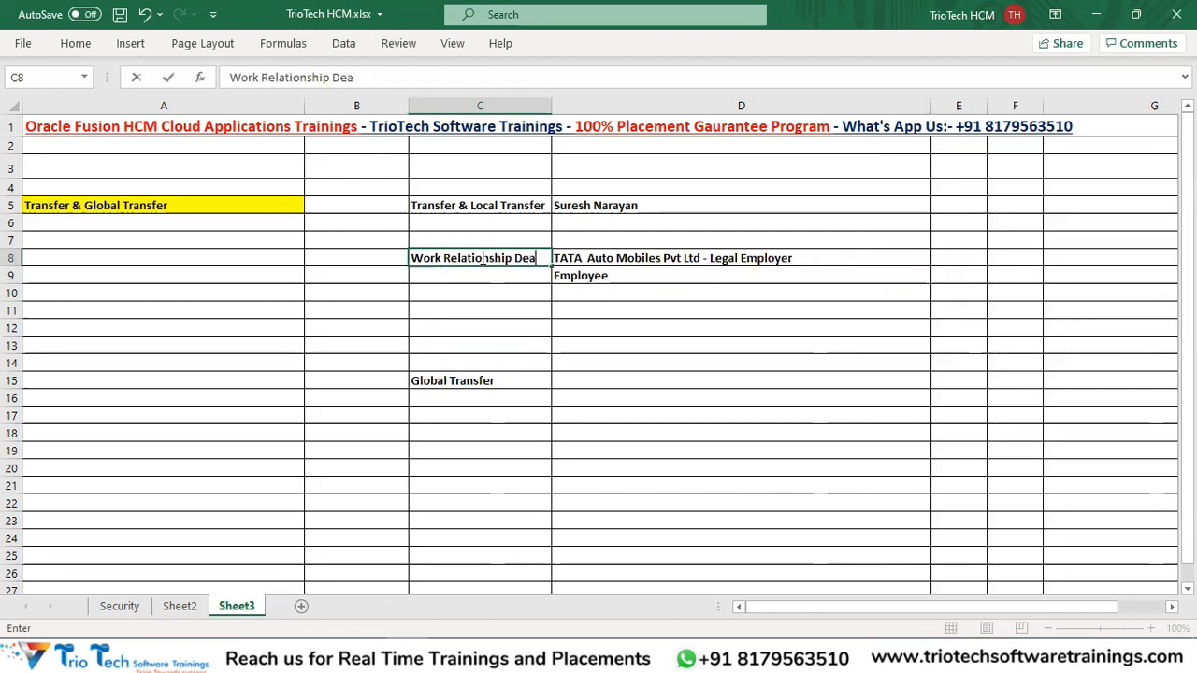
{"action": "key", "text": "BackSpace"}
{"action": "type", "text": "tails"}
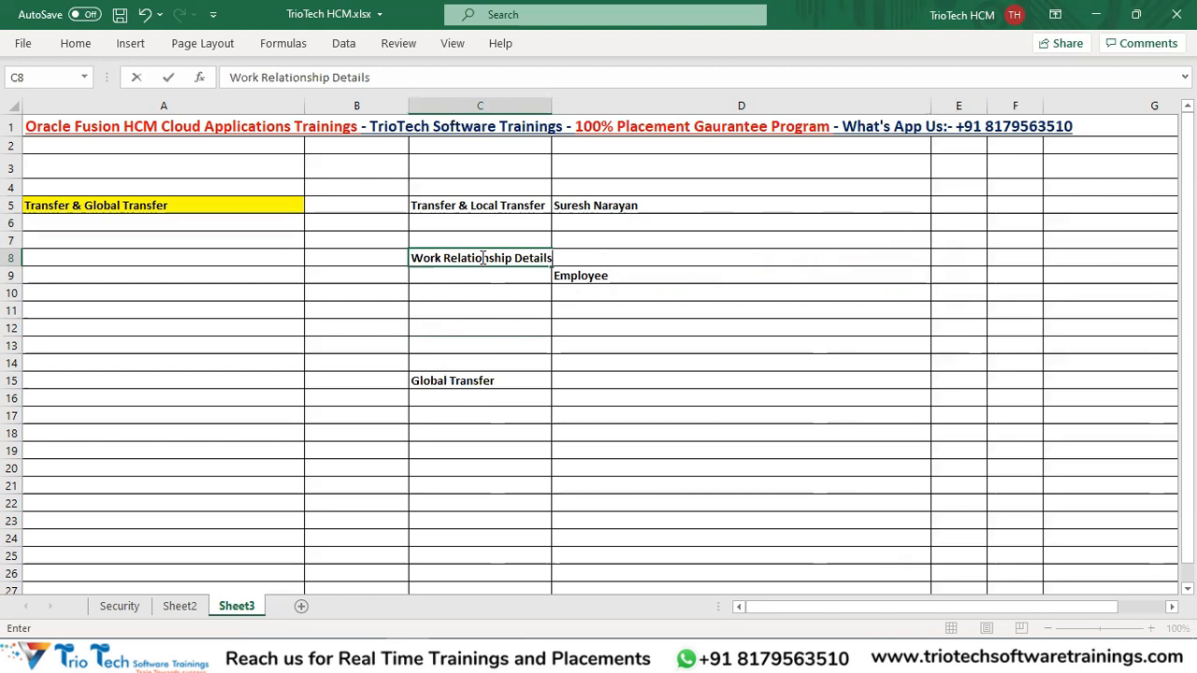
{"action": "left_click", "coordinate": [537, 106]}
{"action": "left_click_drag", "start_coordinate": [551, 107], "coordinate": [579, 101]}
Remove the bold formatting from D8:D9.
{"action": "left_click", "coordinate": [612, 260]}
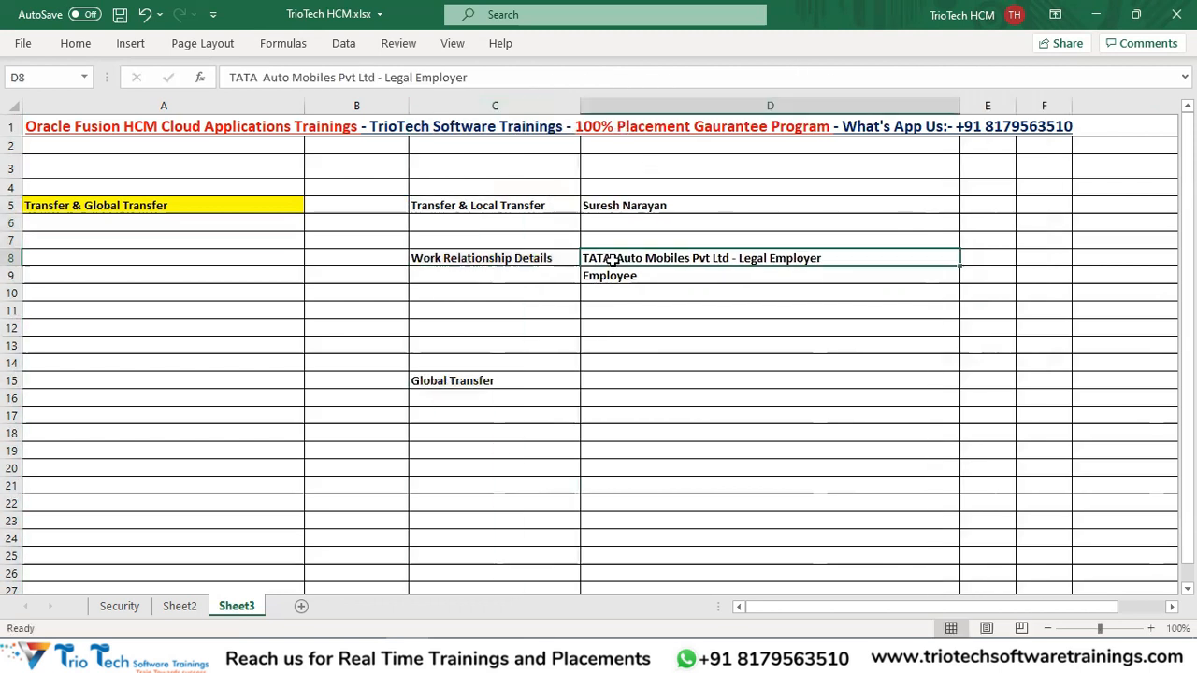
{"action": "left_click_drag", "start_coordinate": [611, 261], "coordinate": [615, 290]}
{"action": "key", "text": "ctrl+b"}
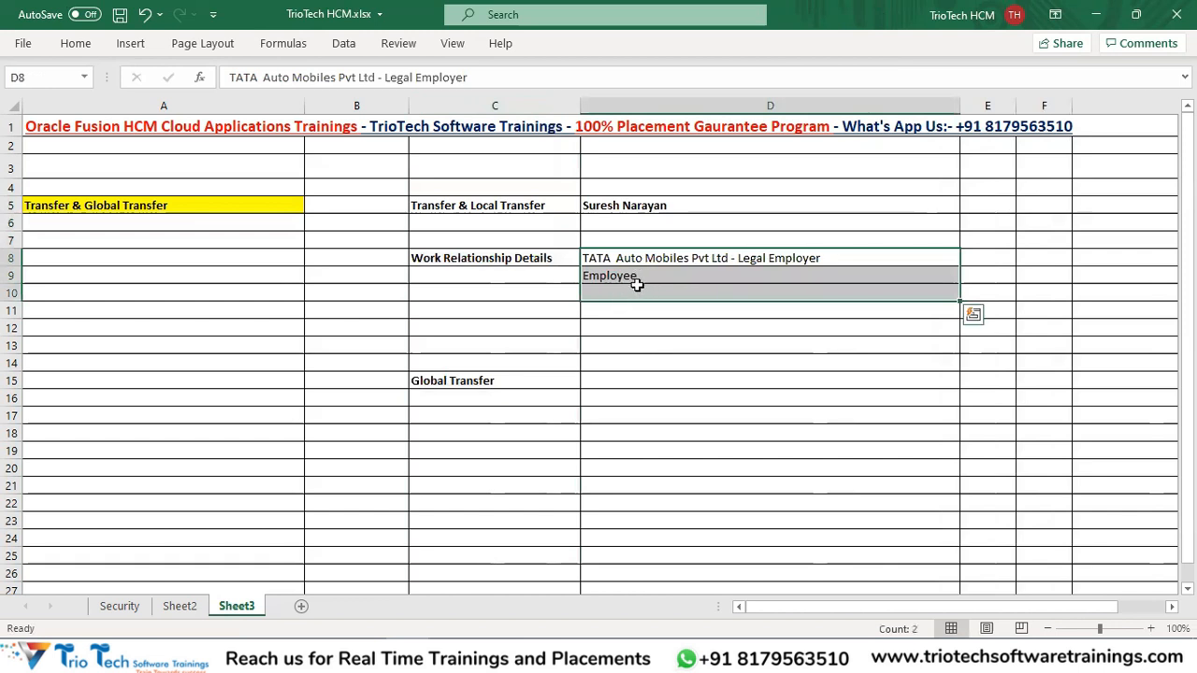
{"action": "left_click", "coordinate": [635, 285]}
{"action": "left_click", "coordinate": [629, 260]}
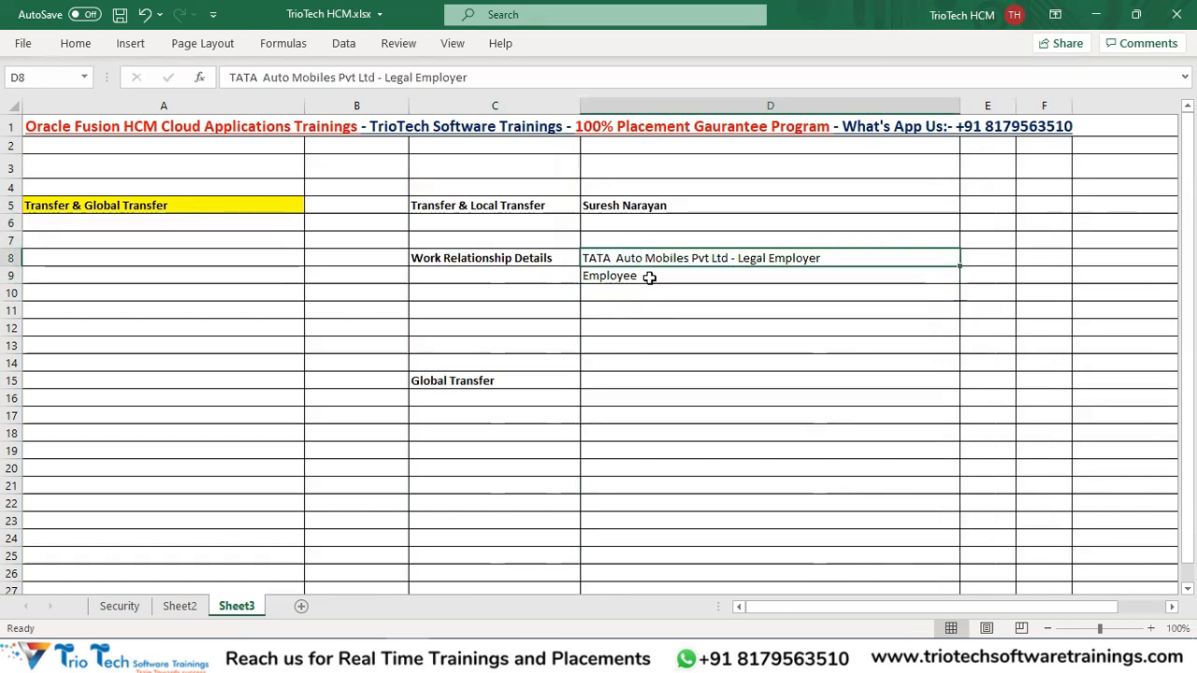
Change D9 to 'Employee - Worker Type' and enter 'Hire Date - 01/01/2023' in D10.
{"action": "double_click", "coordinate": [649, 276]}
{"action": "type", "text": "- Worl"}
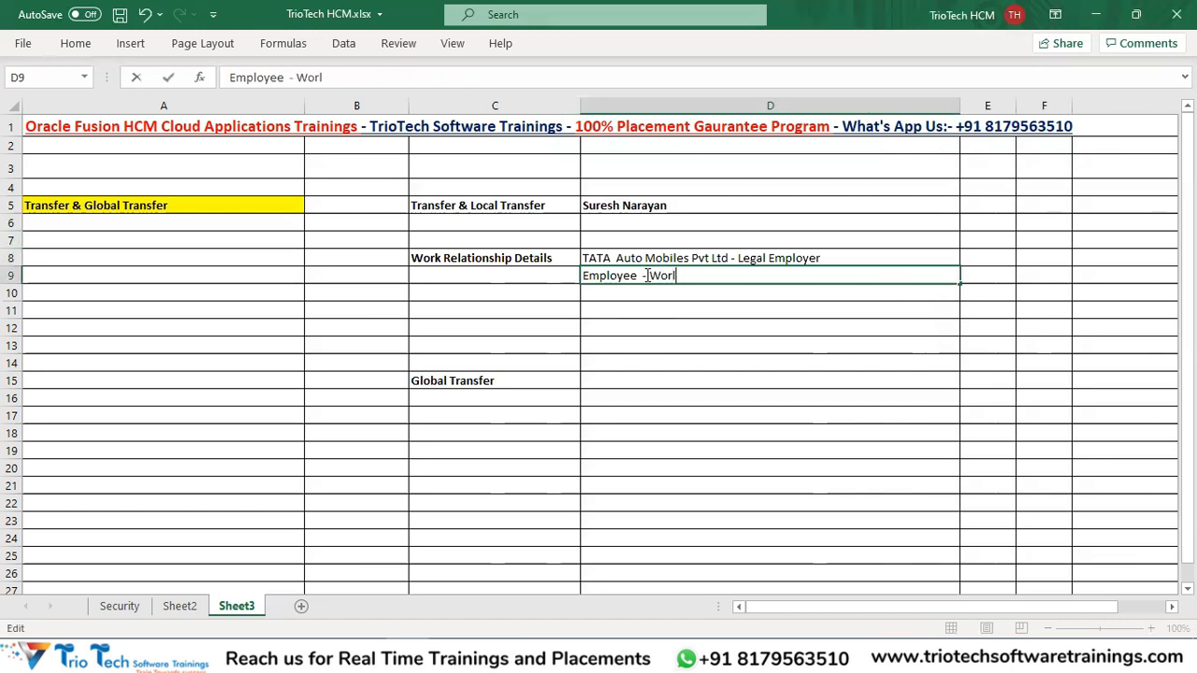
{"action": "type", "text": "ker Type"}
{"action": "key", "text": "Return"}
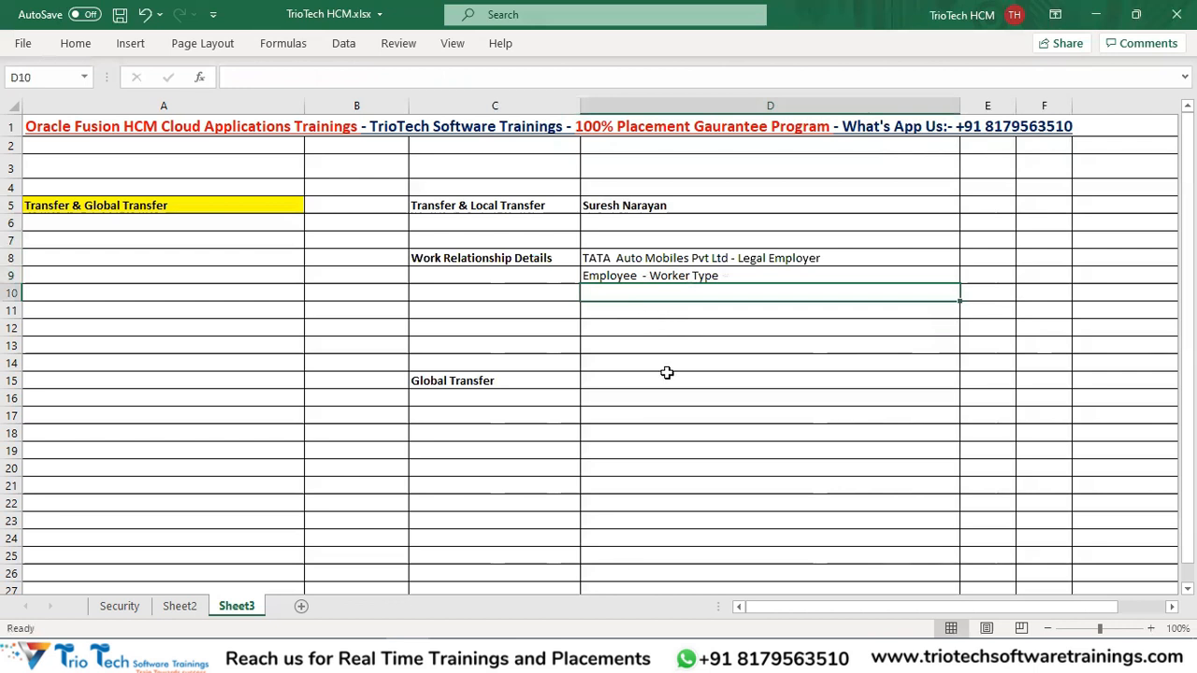
{"action": "type", "text": "Hire Date"}
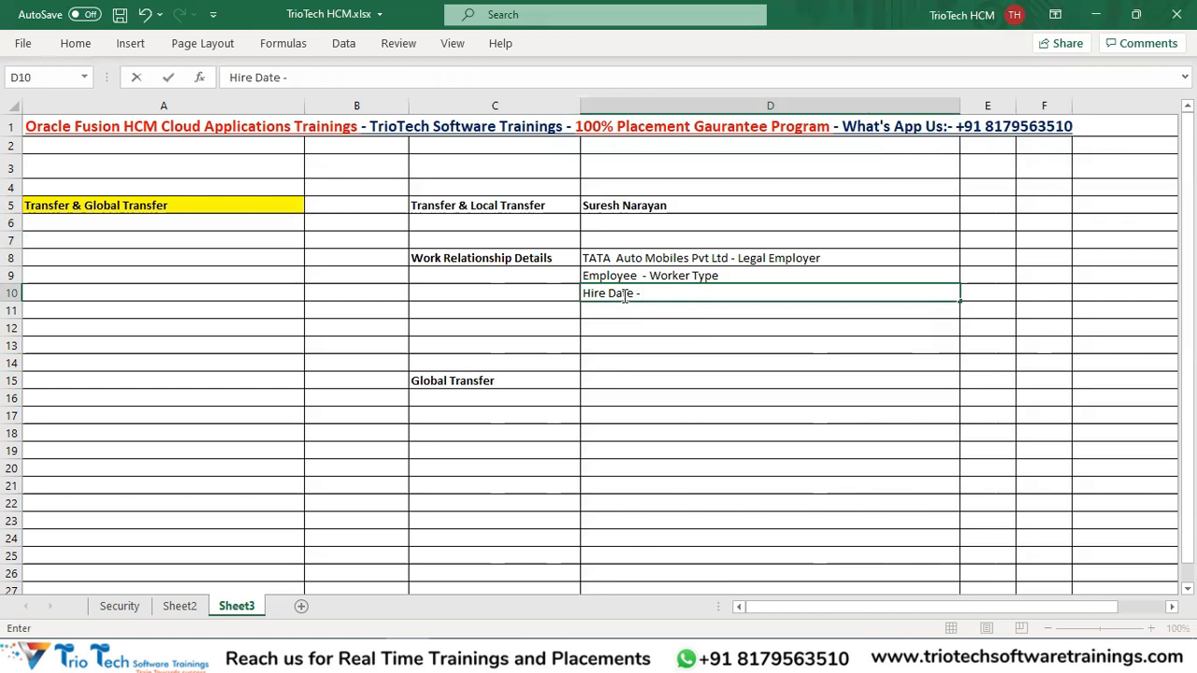
{"action": "type", "text": " - 01/01/2023"}
{"action": "key", "text": "Return"}
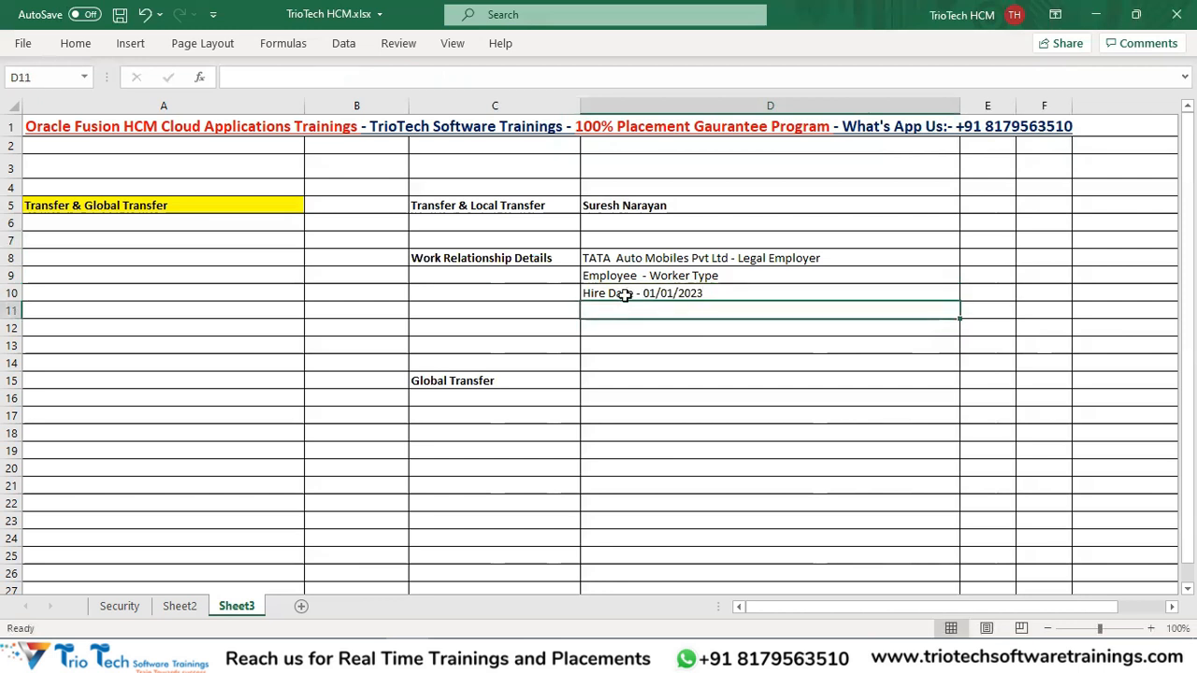
Type 'Assignment Details' into C12 and format it bold.
{"action": "left_click_drag", "start_coordinate": [493, 253], "coordinate": [644, 293]}
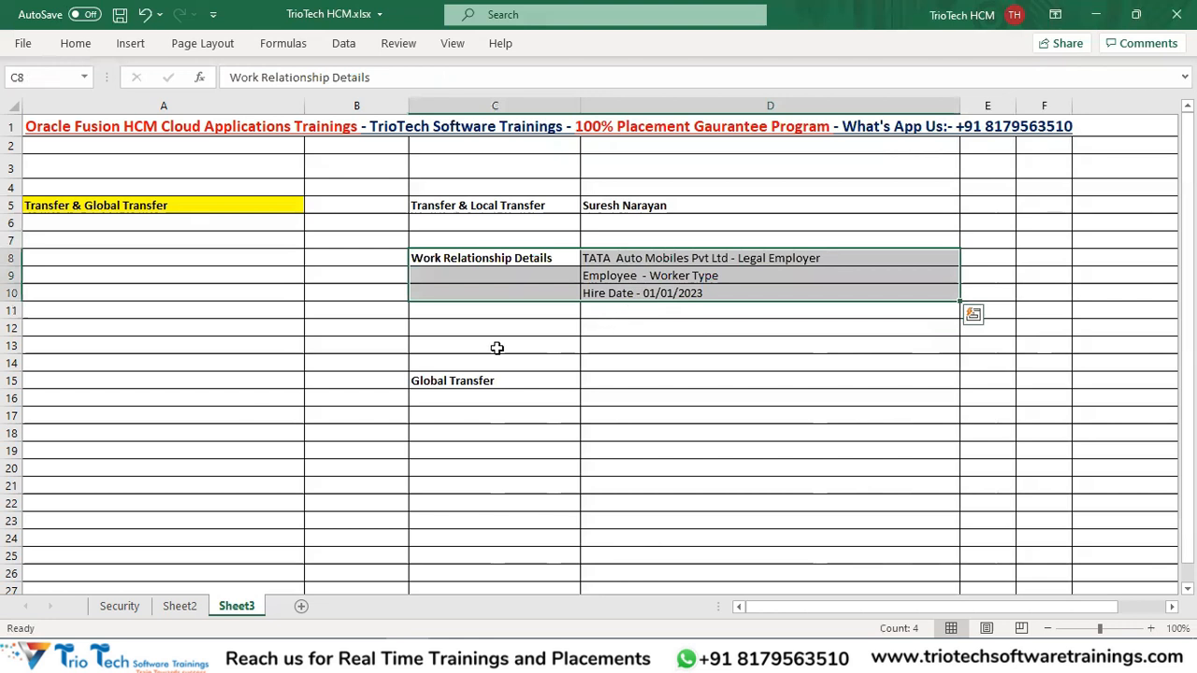
{"action": "left_click", "coordinate": [481, 314]}
{"action": "left_click", "coordinate": [458, 329]}
{"action": "type", "text": "Assign"}
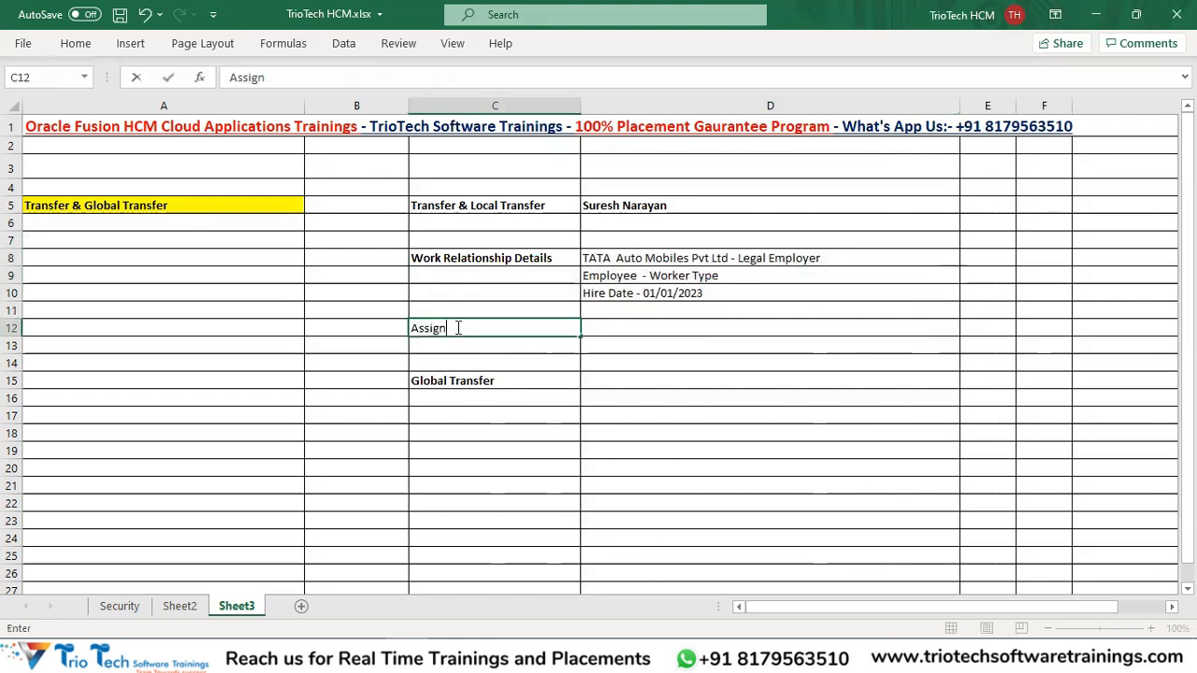
{"action": "type", "text": "ment Details"}
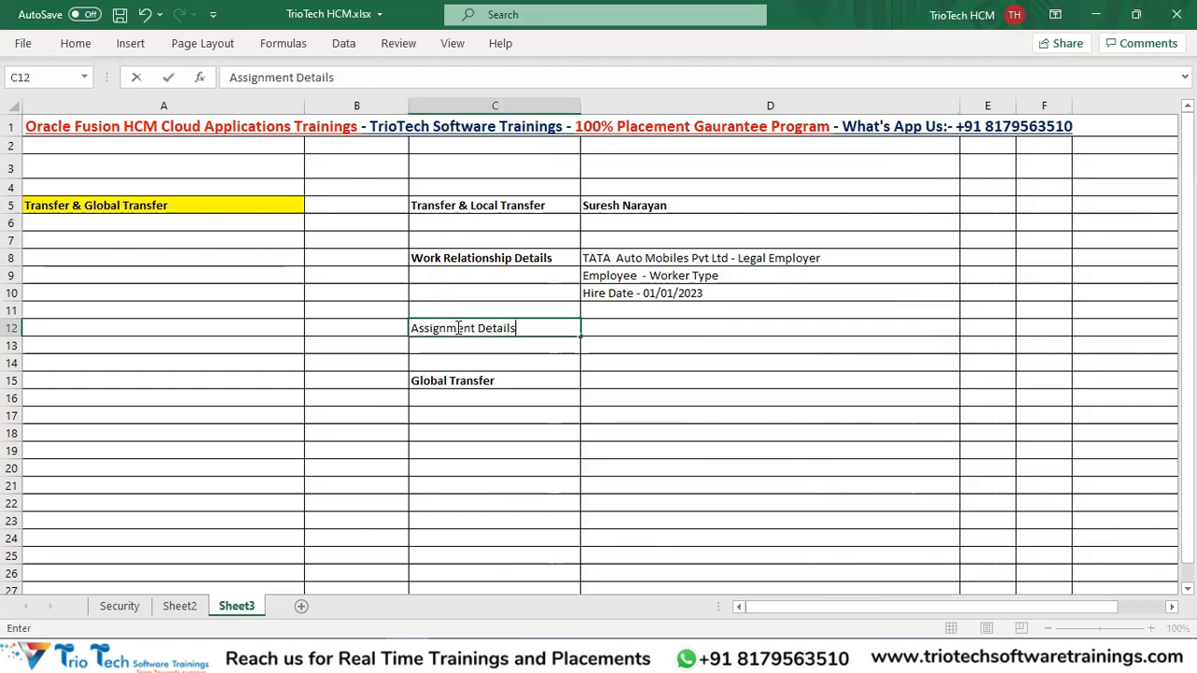
{"action": "left_click", "coordinate": [472, 344]}
{"action": "left_click", "coordinate": [468, 331]}
{"action": "key", "text": "ctrl+b"}
{"action": "left_click", "coordinate": [467, 380]}
Drag the 'Global Transfer' heading from C15 down to C19.
{"action": "left_click_drag", "start_coordinate": [466, 379], "coordinate": [486, 449]}
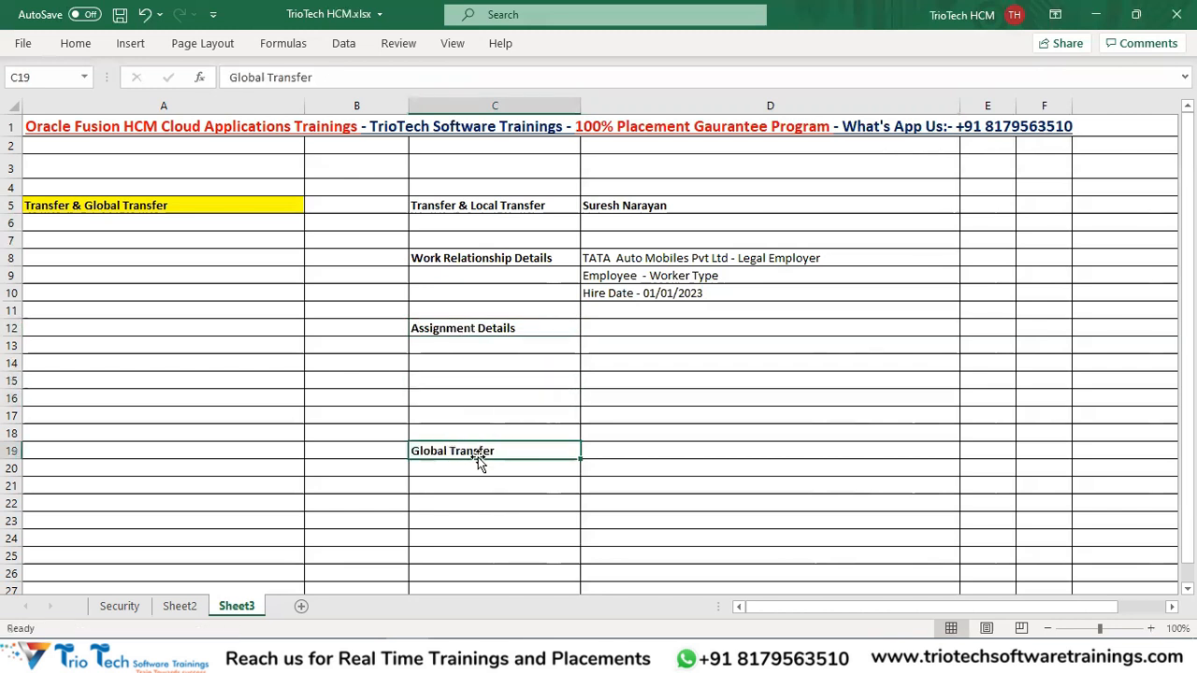
{"action": "left_click", "coordinate": [473, 207]}
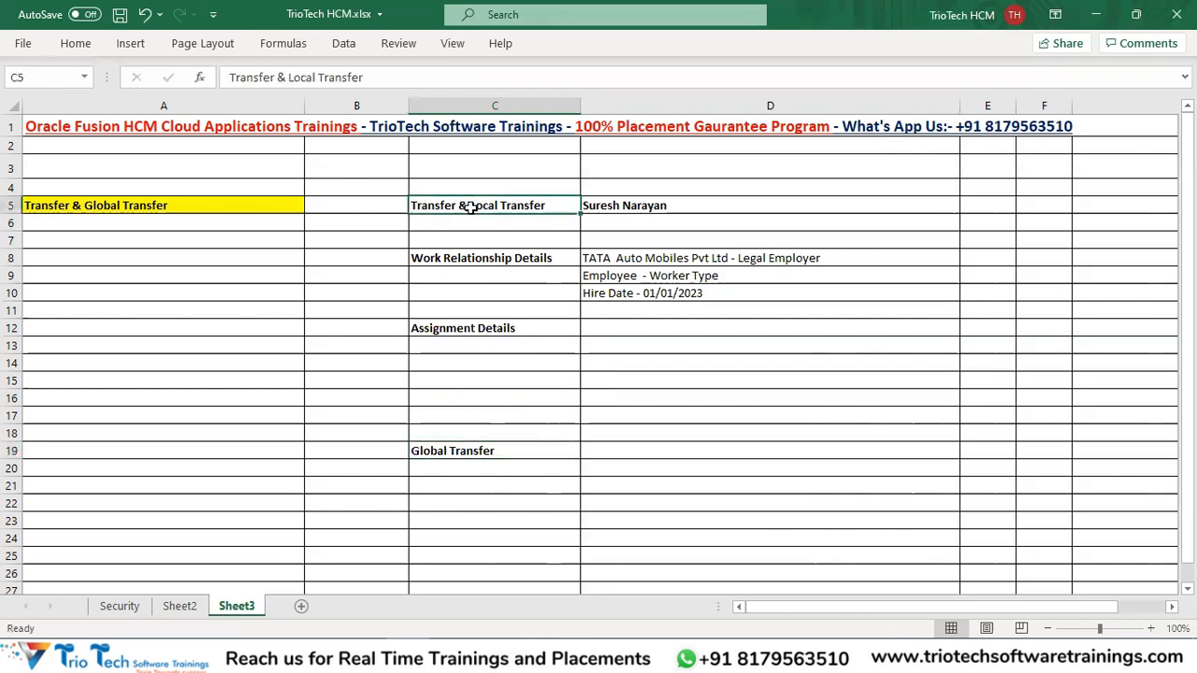
{"action": "left_click", "coordinate": [502, 262]}
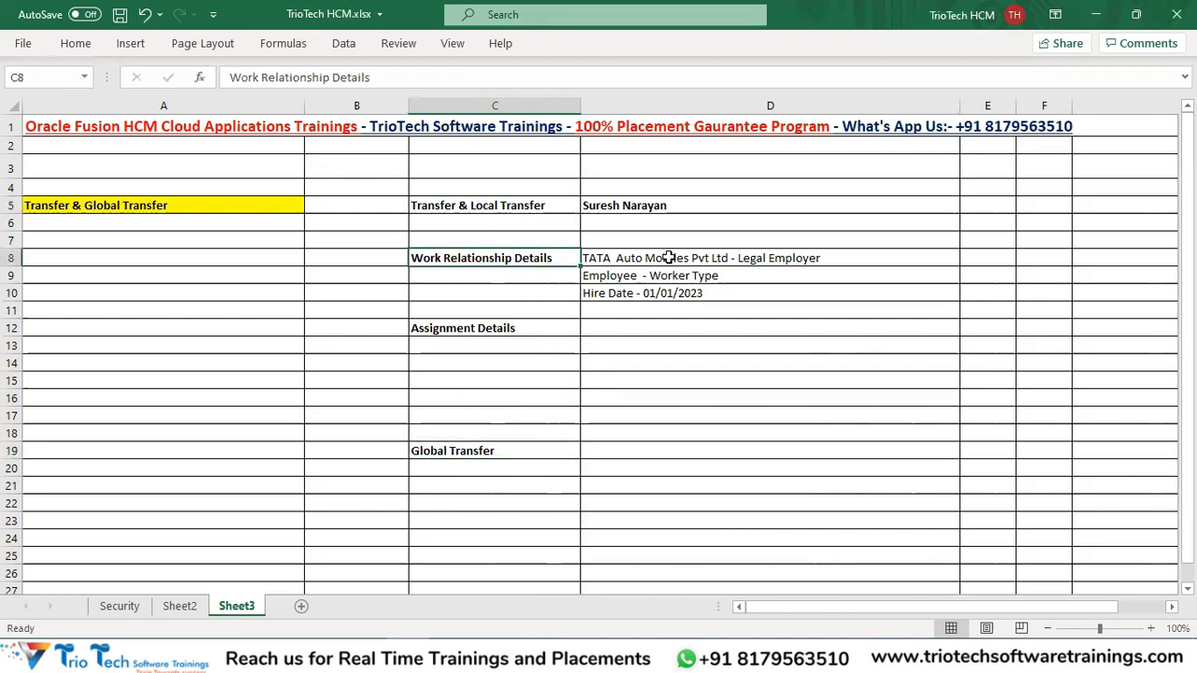
{"action": "left_click_drag", "start_coordinate": [669, 257], "coordinate": [670, 292]}
Colour the employee name in D5 red.
{"action": "left_click", "coordinate": [649, 207]}
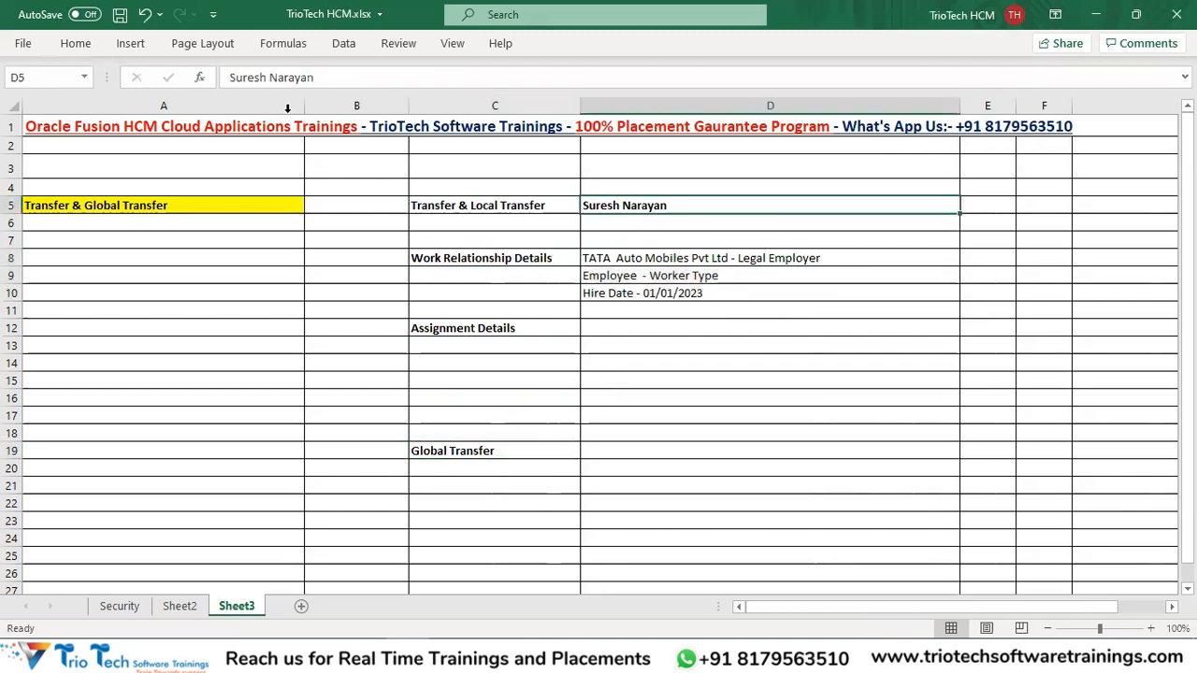
{"action": "left_click", "coordinate": [74, 43]}
{"action": "left_click", "coordinate": [260, 108]}
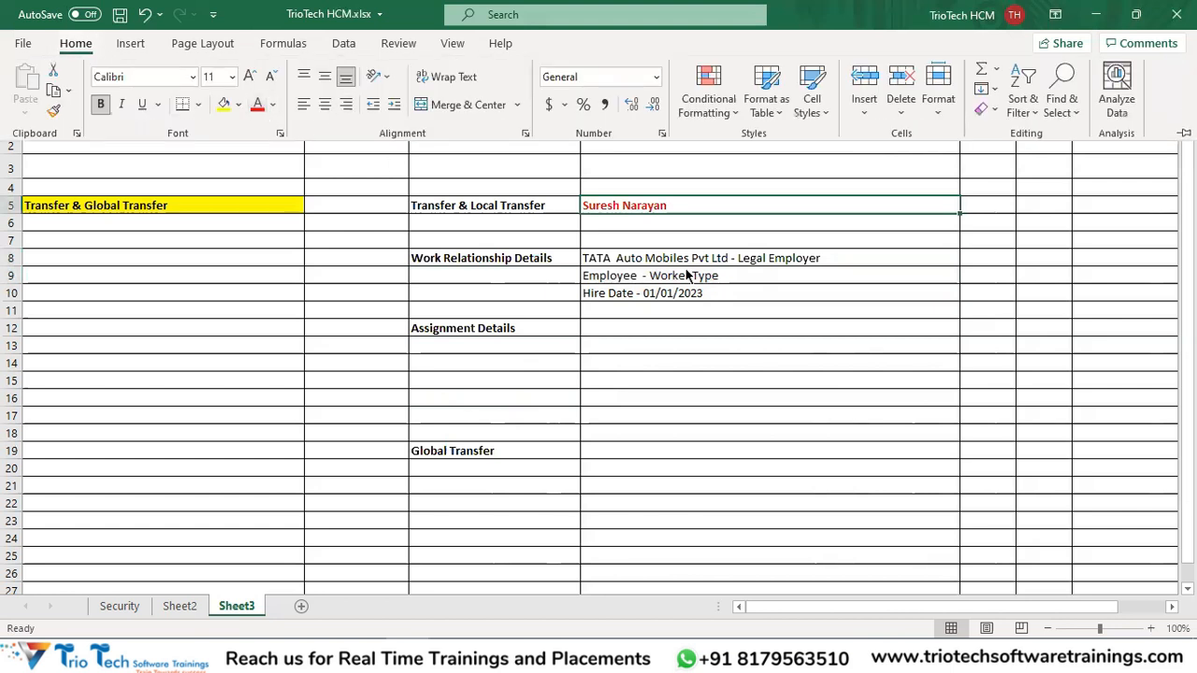
{"action": "left_click", "coordinate": [510, 321]}
{"action": "left_click", "coordinate": [632, 257]}
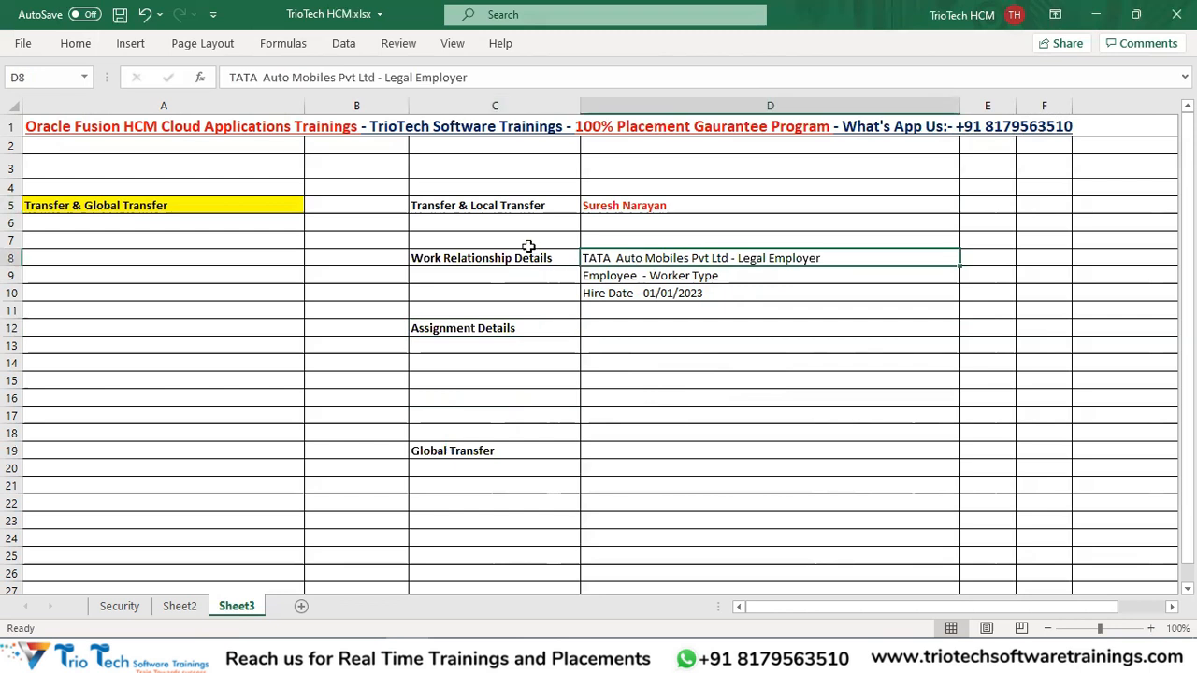
Enter 'TATA Auto North BU' in D12 and 'Sales DPT' in D13.
{"action": "left_click", "coordinate": [614, 325]}
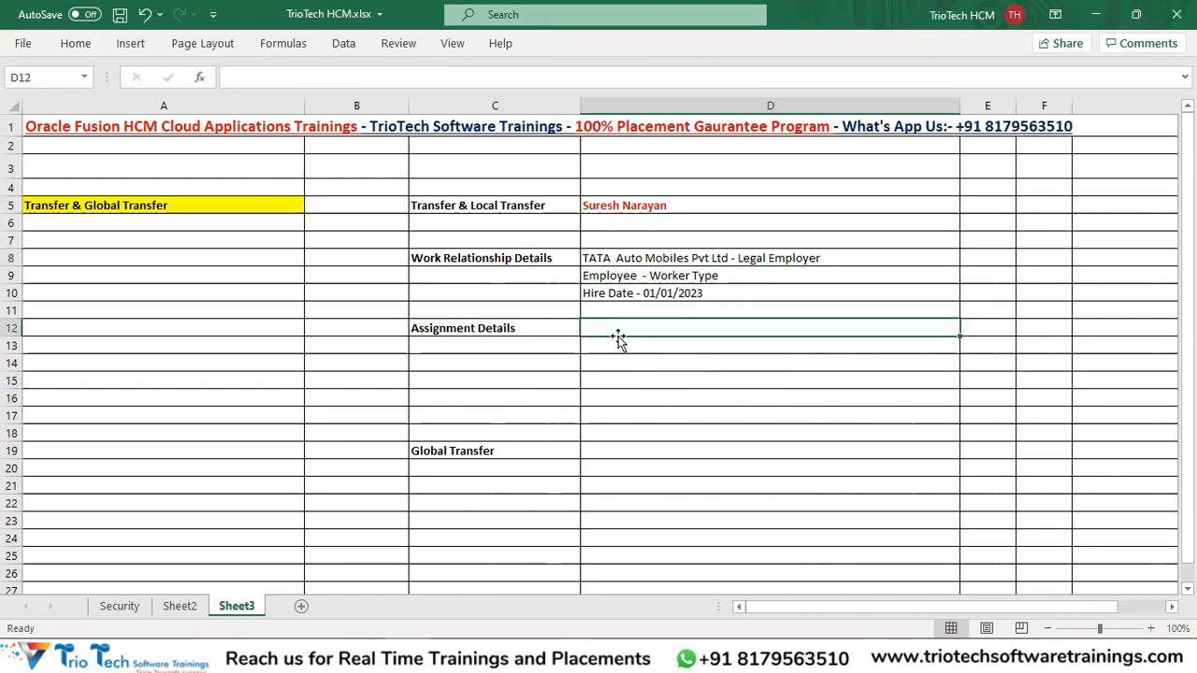
{"action": "type", "text": "TATA "}
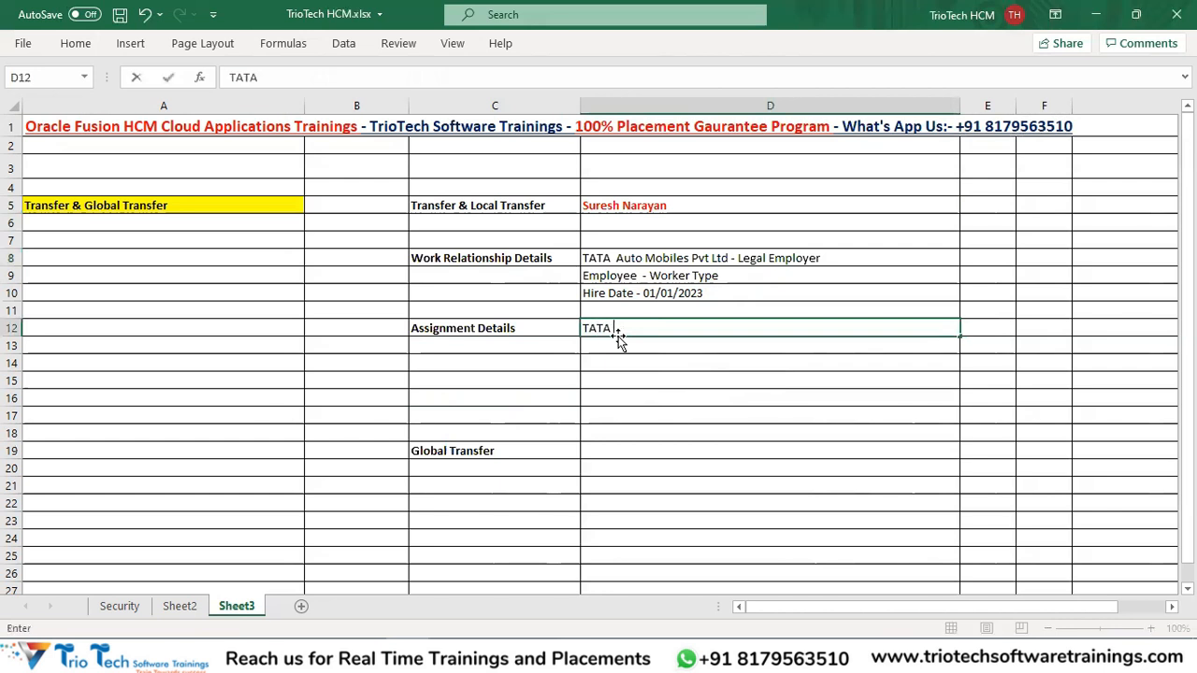
{"action": "type", "text": "Auto Nro"}
{"action": "type", "text": "th BU"}
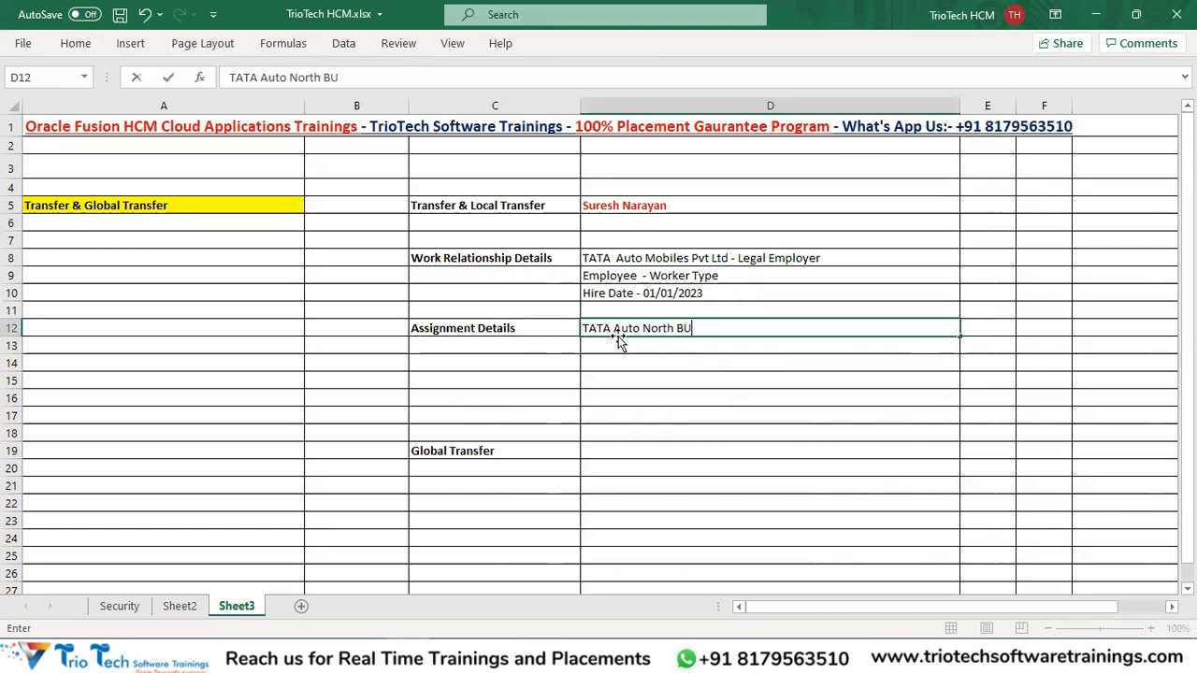
{"action": "key", "text": "Return"}
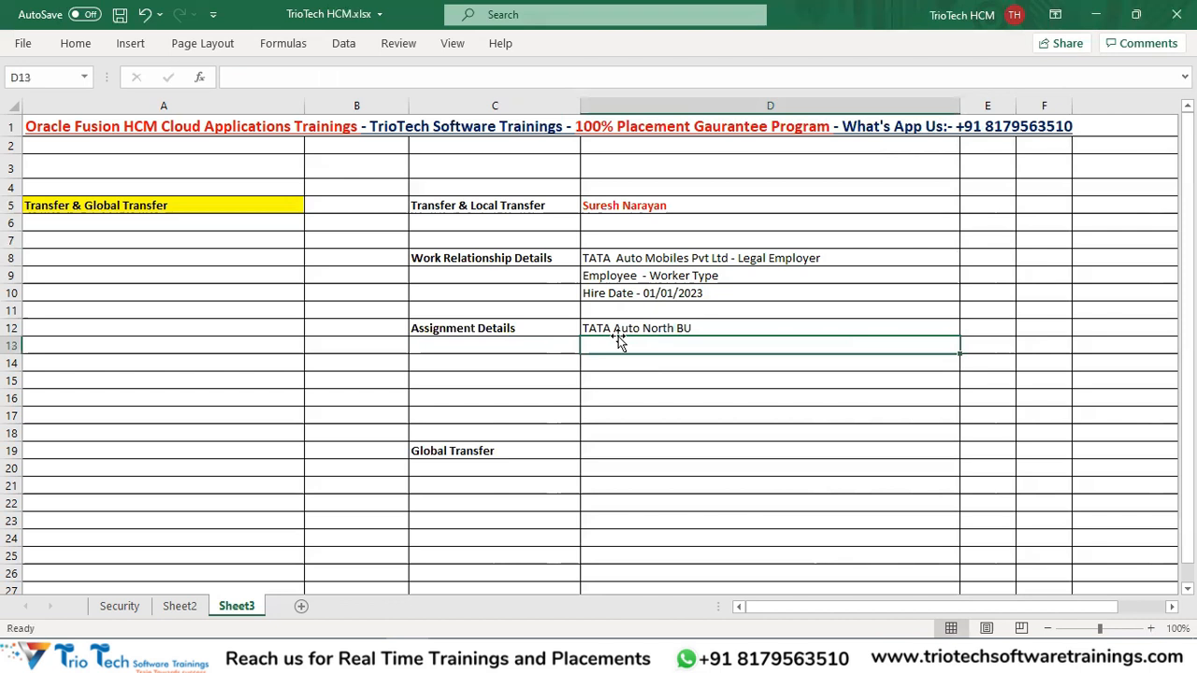
{"action": "type", "text": "Sales DPT"}
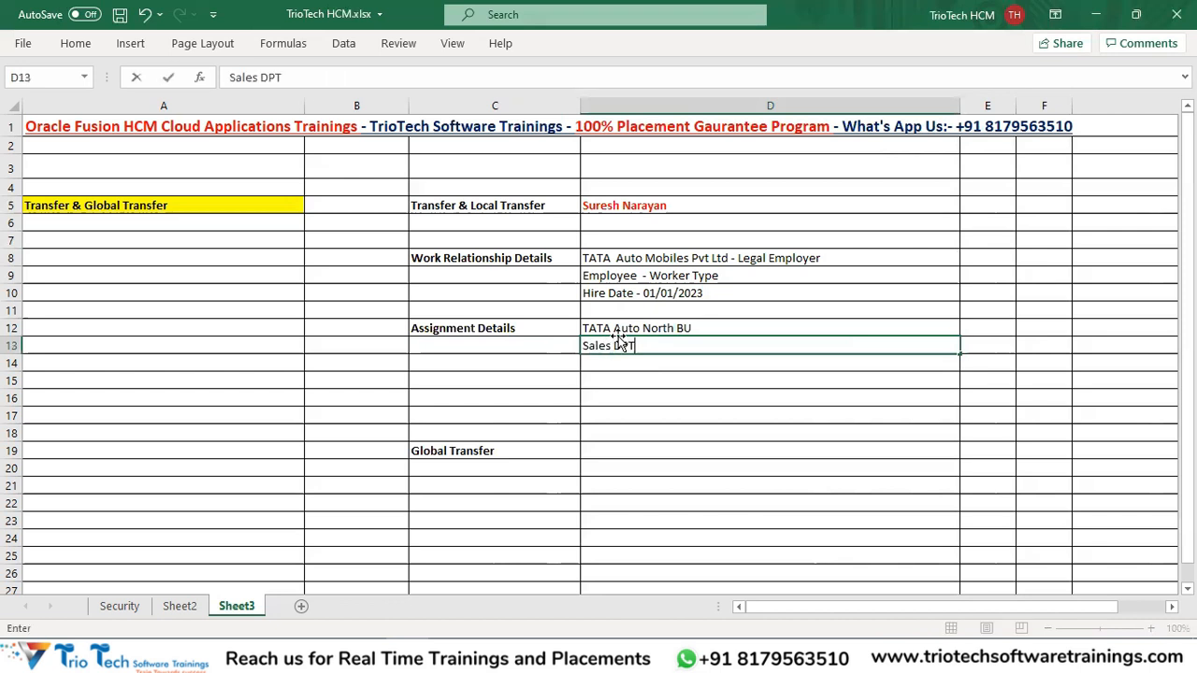
{"action": "key", "text": "Return"}
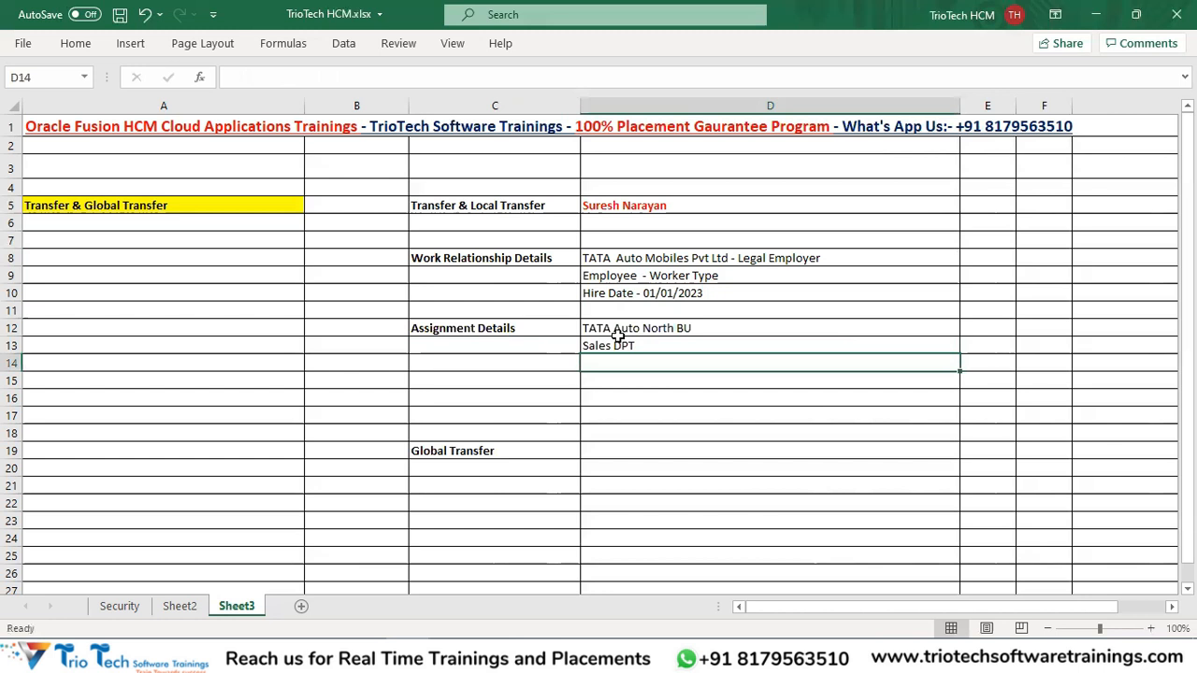
Enter 'Sales Trainee', 'Trainee' and 'Hyderabad' in D14:D16.
{"action": "type", "text": "Sales "}
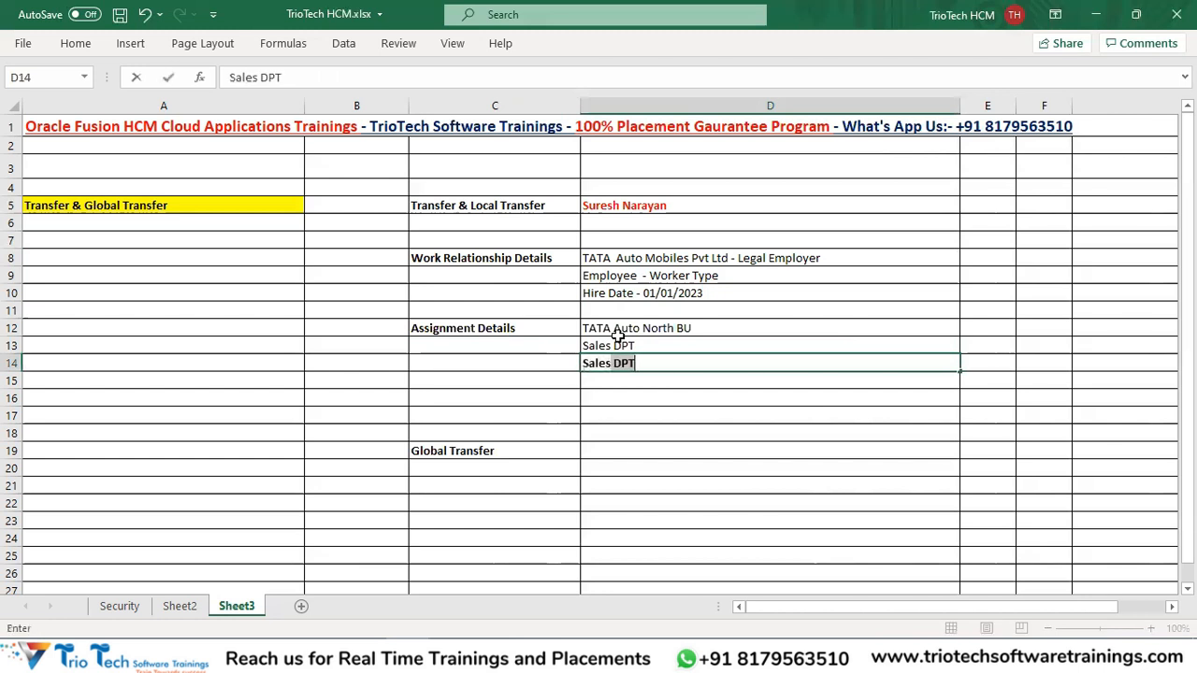
{"action": "type", "text": "Trainee"}
{"action": "key", "text": "ctrl+Return"}
{"action": "key", "text": "Return"}
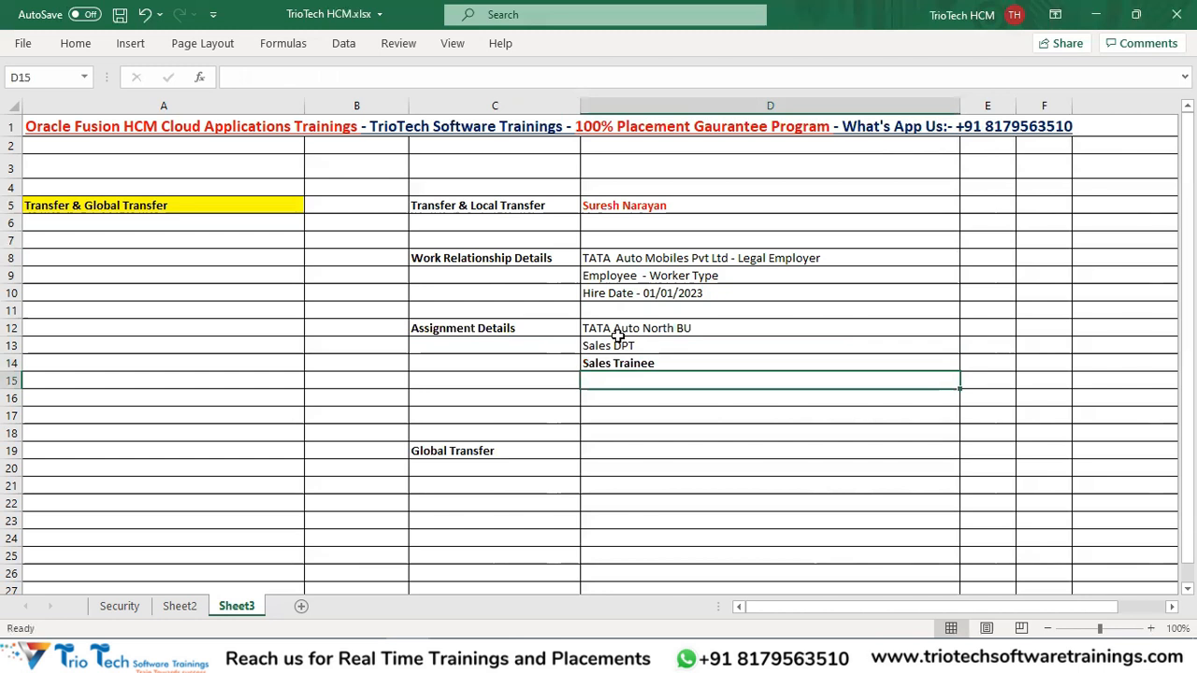
{"action": "type", "text": "Trainee"}
{"action": "key", "text": "Return"}
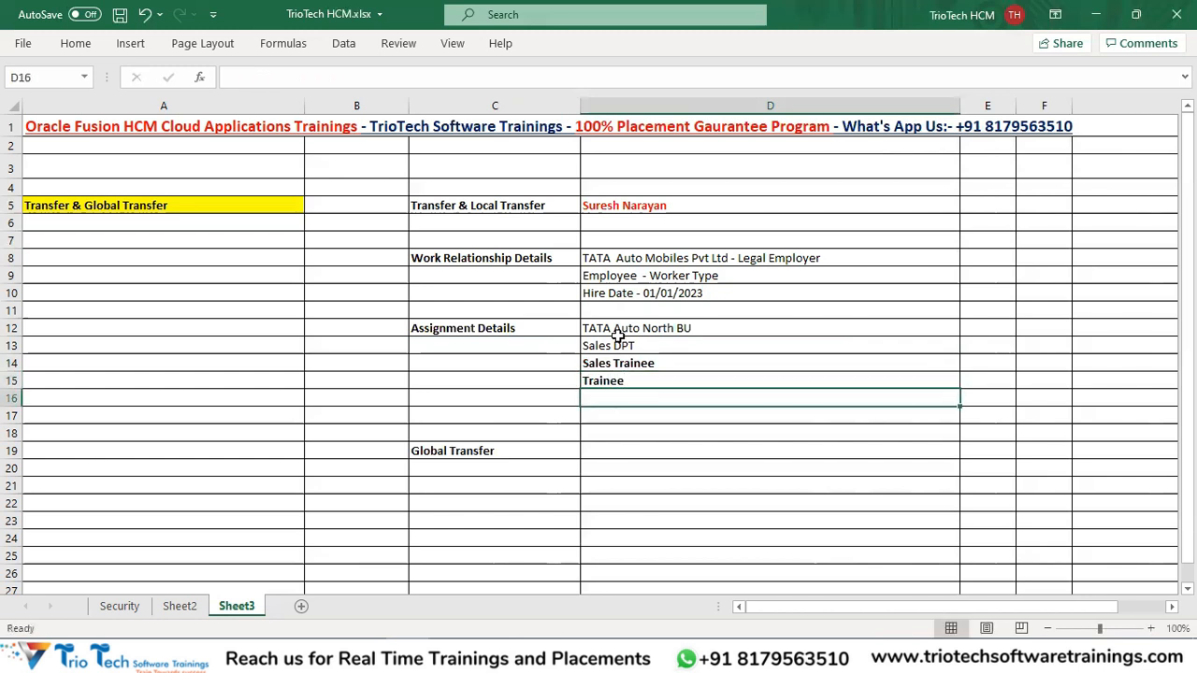
{"action": "type", "text": "Hyder"}
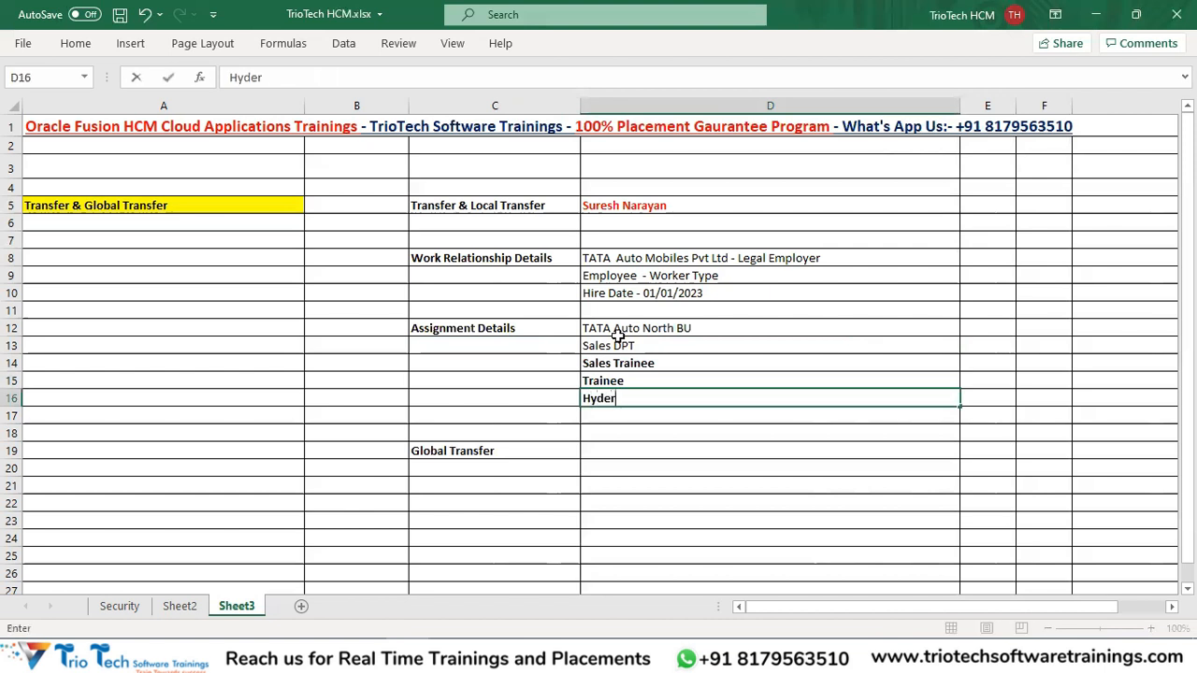
{"action": "type", "text": "abad"}
{"action": "key", "text": "Return"}
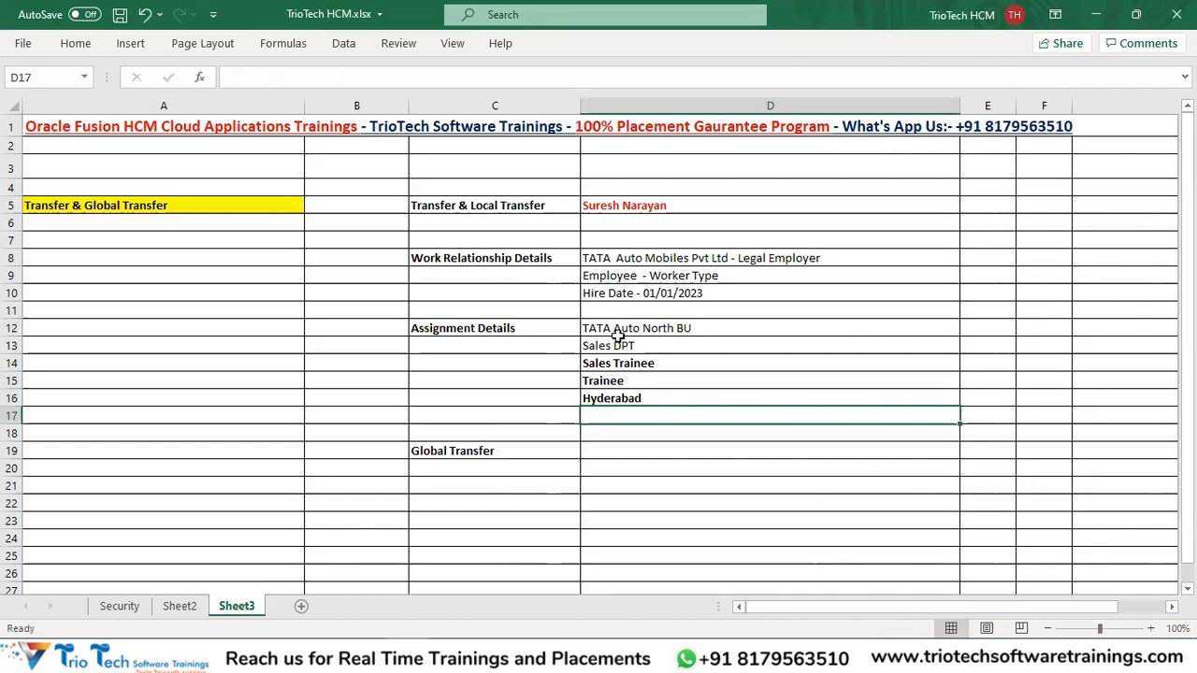
Remove the bold formatting from D14:D16.
{"action": "left_click_drag", "start_coordinate": [626, 365], "coordinate": [628, 404]}
{"action": "key", "text": "ctrl+b"}
{"action": "left_click", "coordinate": [432, 329]}
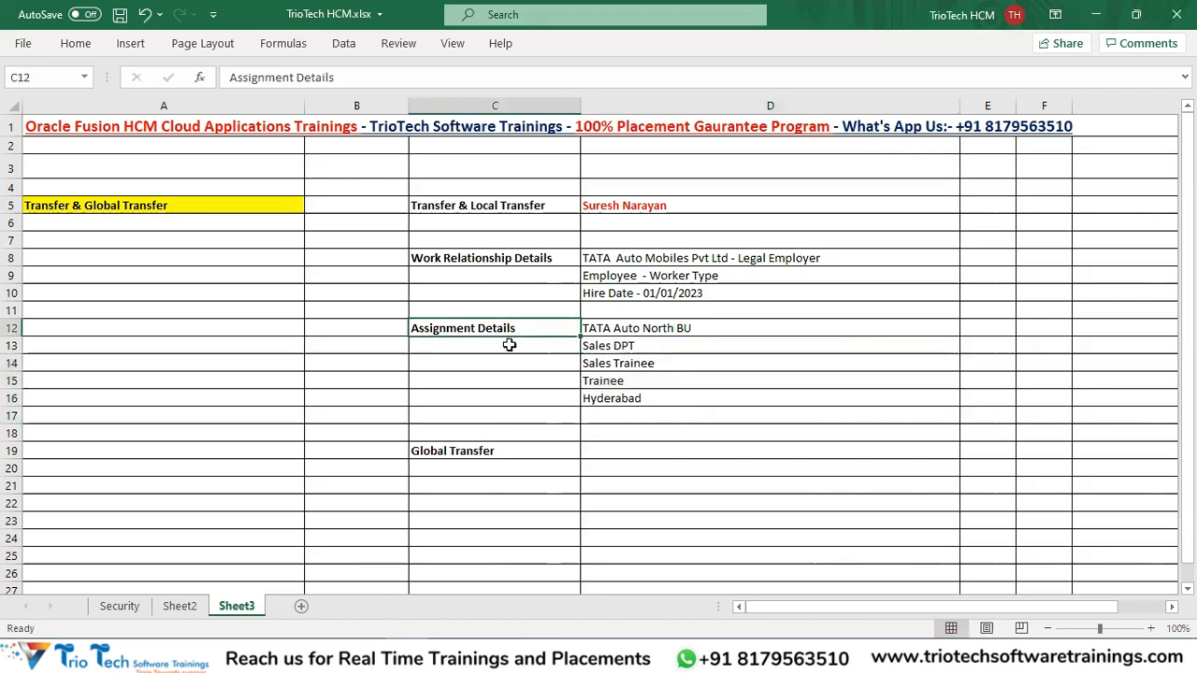
{"action": "left_click", "coordinate": [635, 411]}
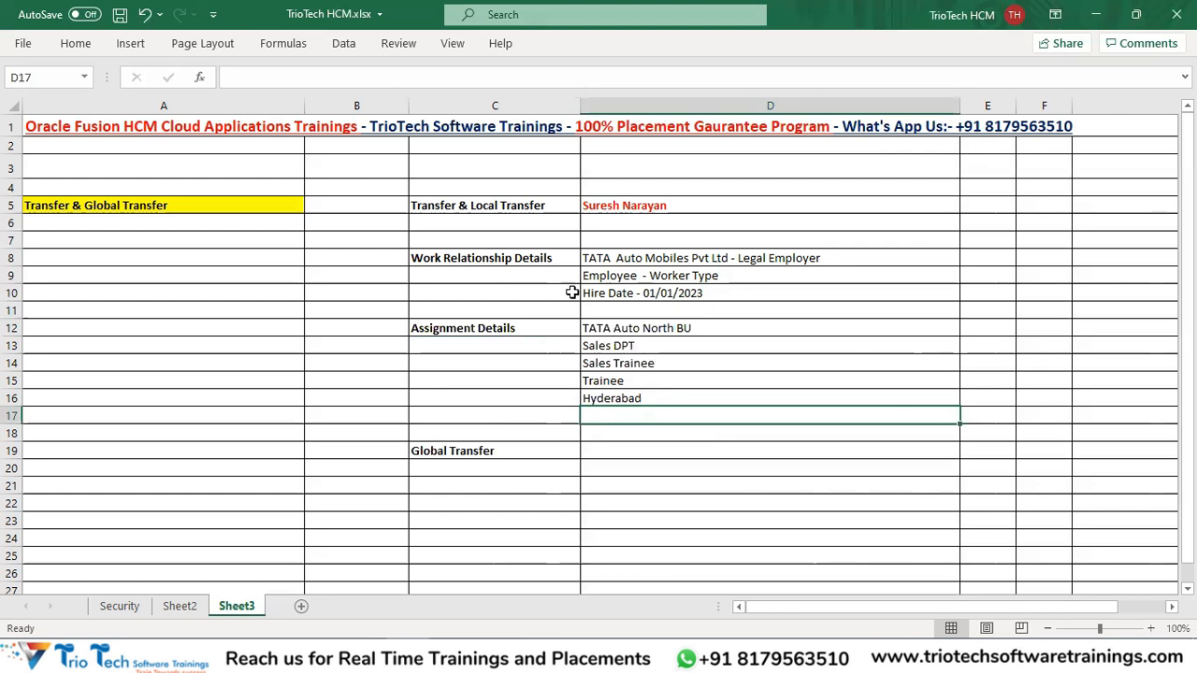
Review the work relationship and assignment entries by highlighting each block.
{"action": "left_click_drag", "start_coordinate": [493, 260], "coordinate": [637, 412]}
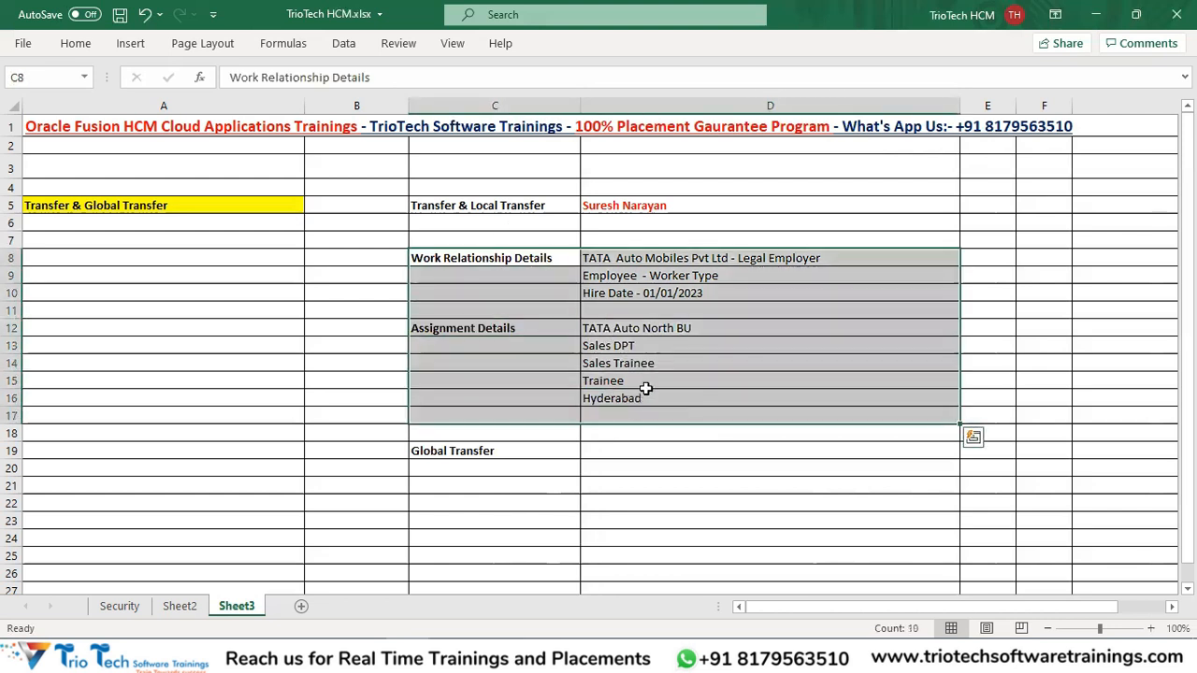
{"action": "left_click", "coordinate": [517, 260]}
{"action": "left_click", "coordinate": [520, 325]}
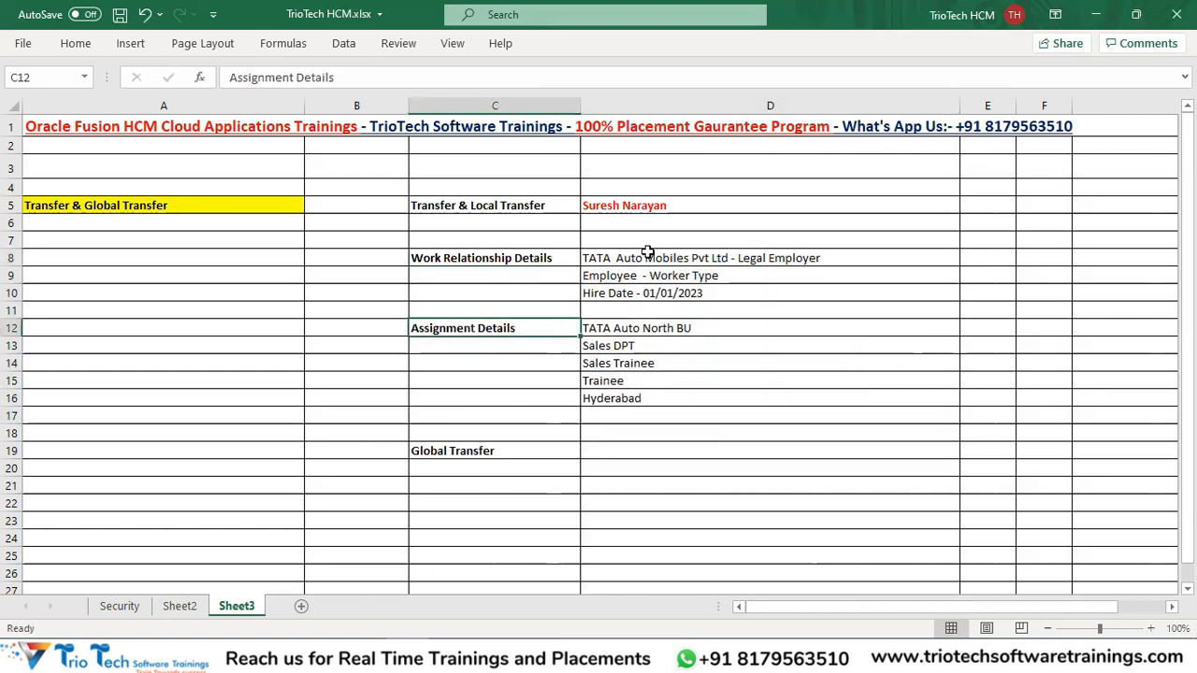
{"action": "left_click", "coordinate": [607, 207]}
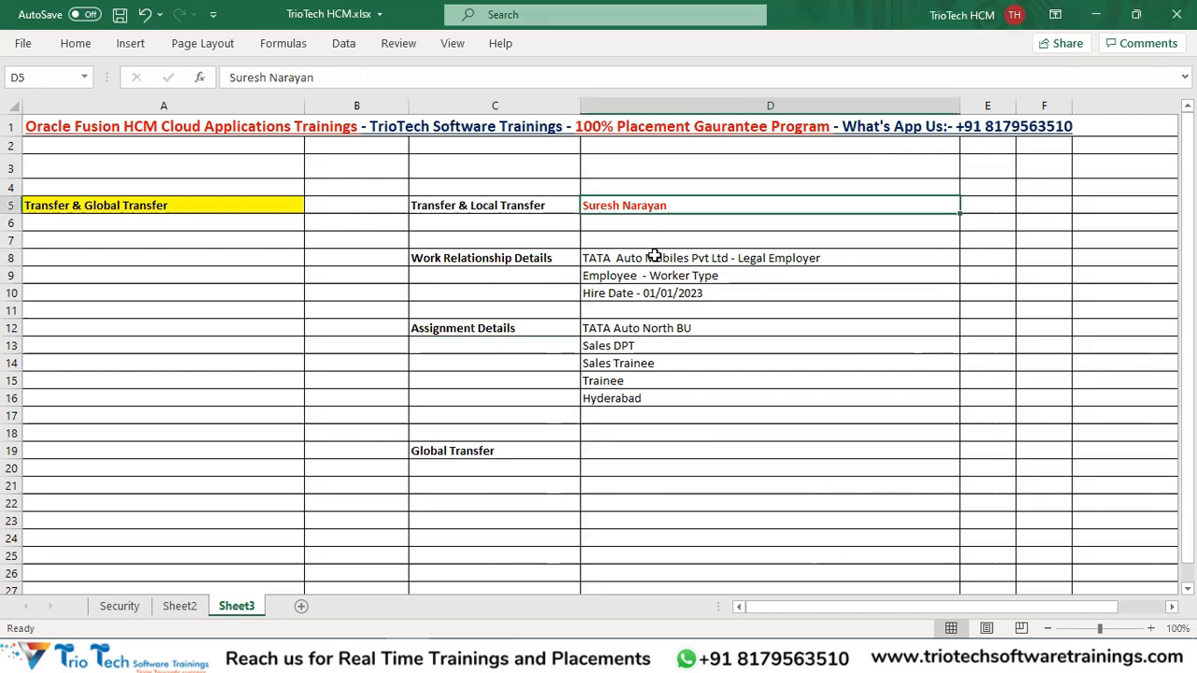
{"action": "left_click", "coordinate": [654, 257]}
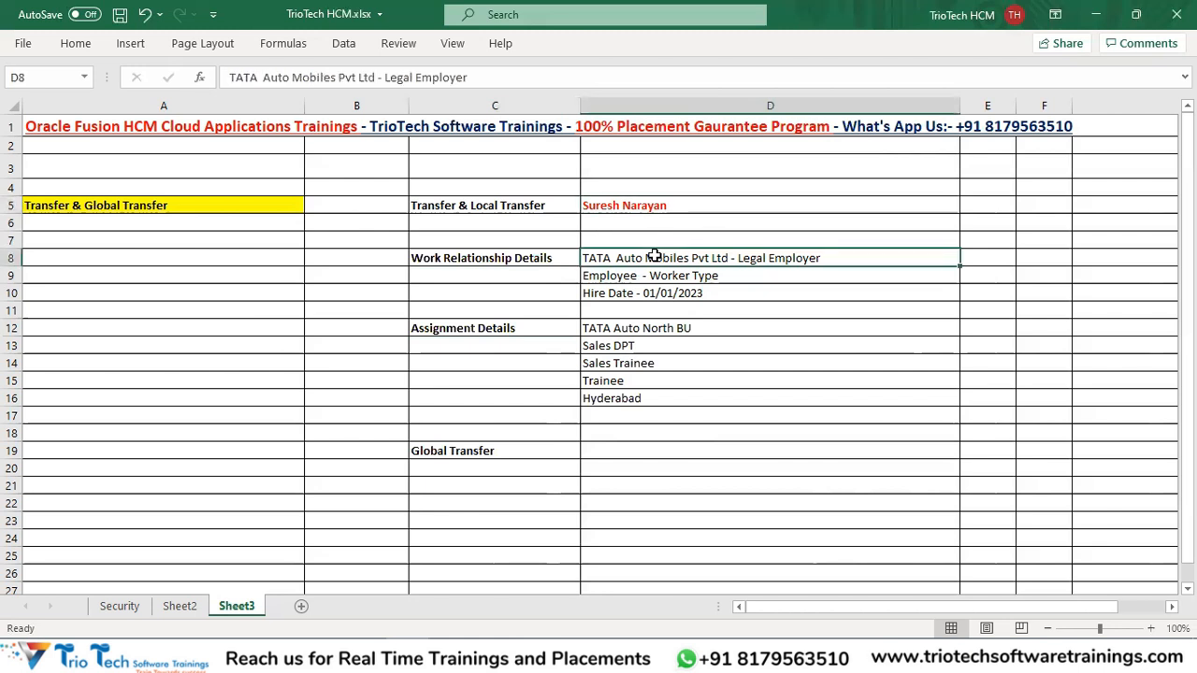
{"action": "left_click", "coordinate": [639, 331]}
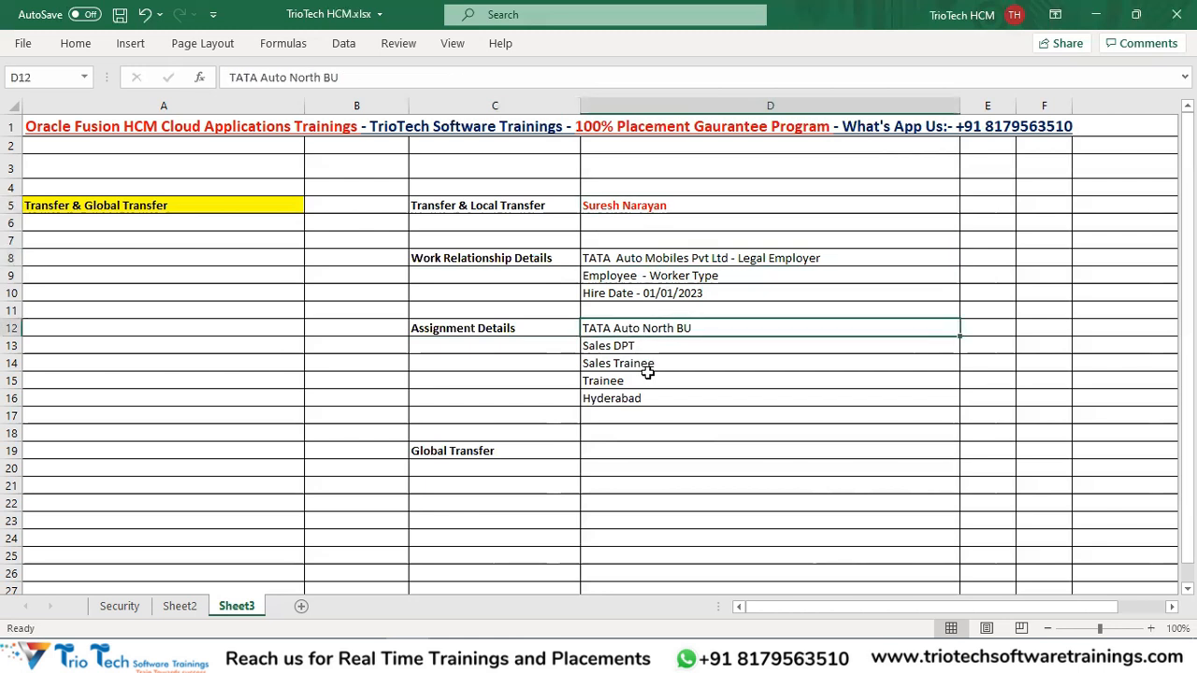
{"action": "left_click_drag", "start_coordinate": [654, 262], "coordinate": [651, 292]}
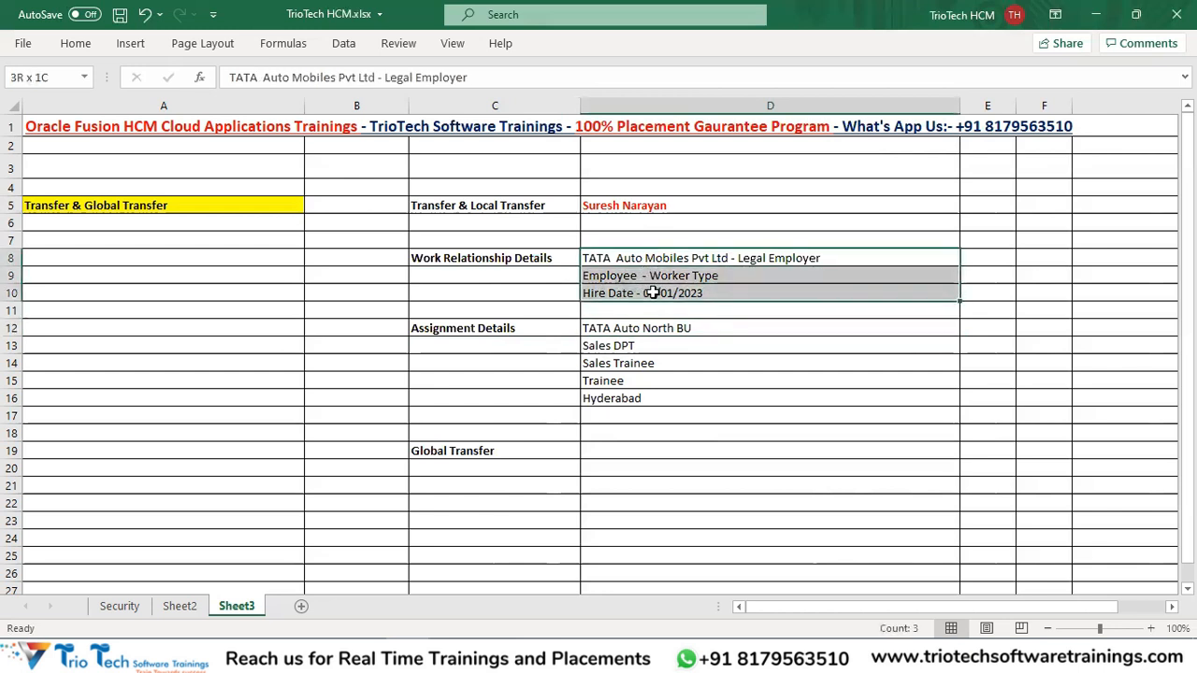
{"action": "left_click", "coordinate": [624, 275]}
{"action": "left_click_drag", "start_coordinate": [622, 330], "coordinate": [630, 399]}
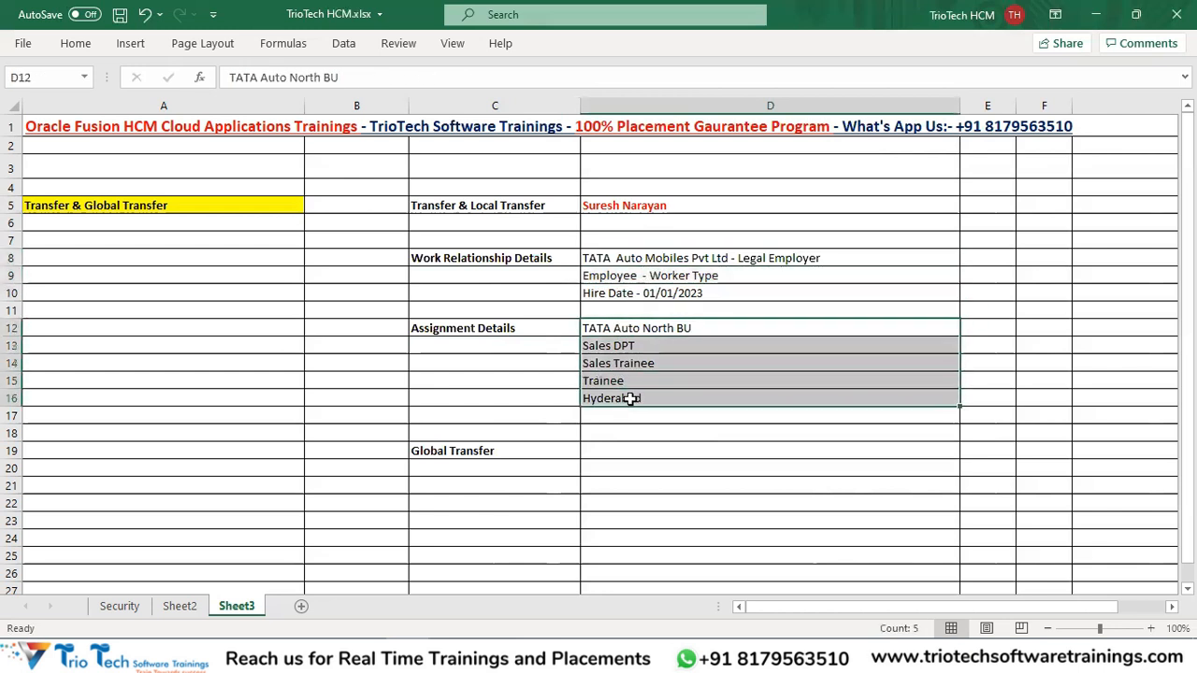
{"action": "left_click", "coordinate": [478, 209]}
Widen column E considerably and scroll the sheet right.
{"action": "left_click_drag", "start_coordinate": [859, 605], "coordinate": [876, 605]}
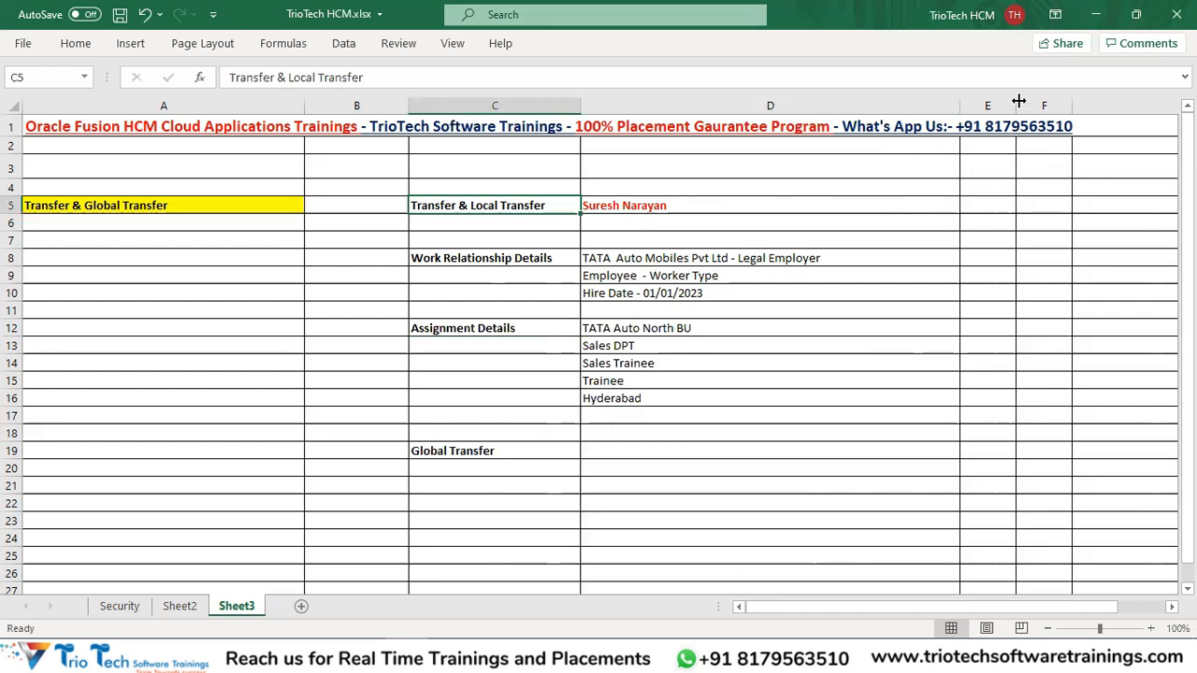
{"action": "left_click_drag", "start_coordinate": [1017, 101], "coordinate": [1139, 101]}
{"action": "left_click_drag", "start_coordinate": [948, 612], "coordinate": [993, 606]}
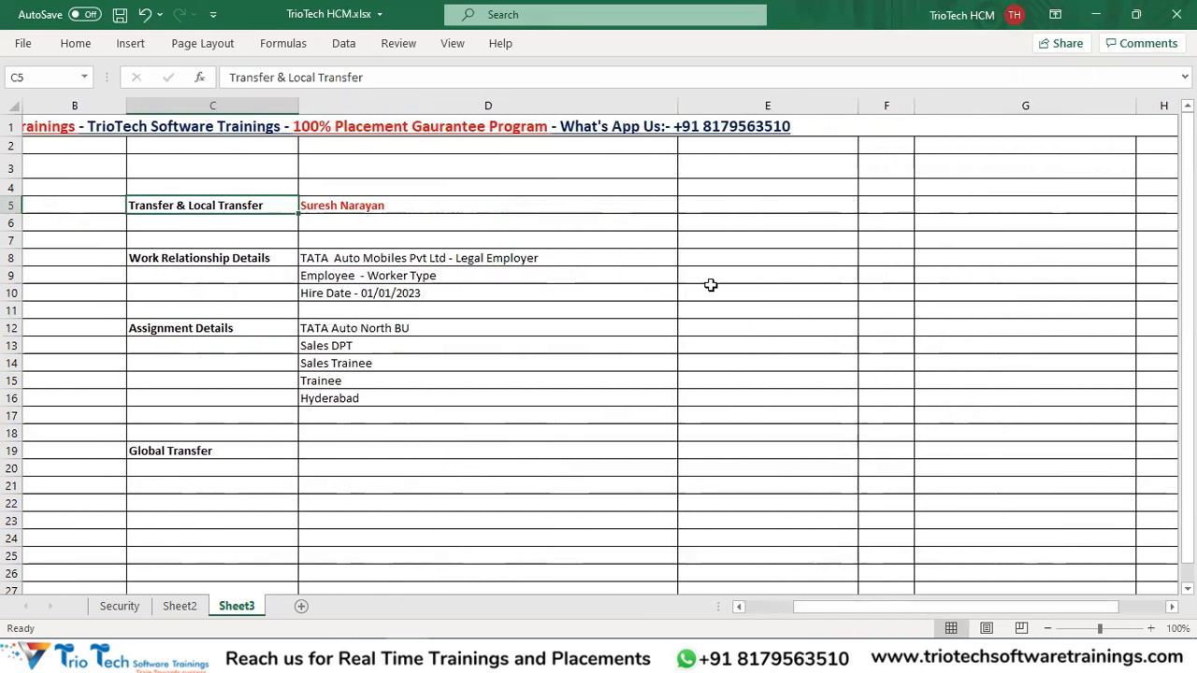
Enter 'With in the Same Legal Employer' in E8 and widen column E.
{"action": "left_click", "coordinate": [695, 263]}
{"action": "type", "text": "With"}
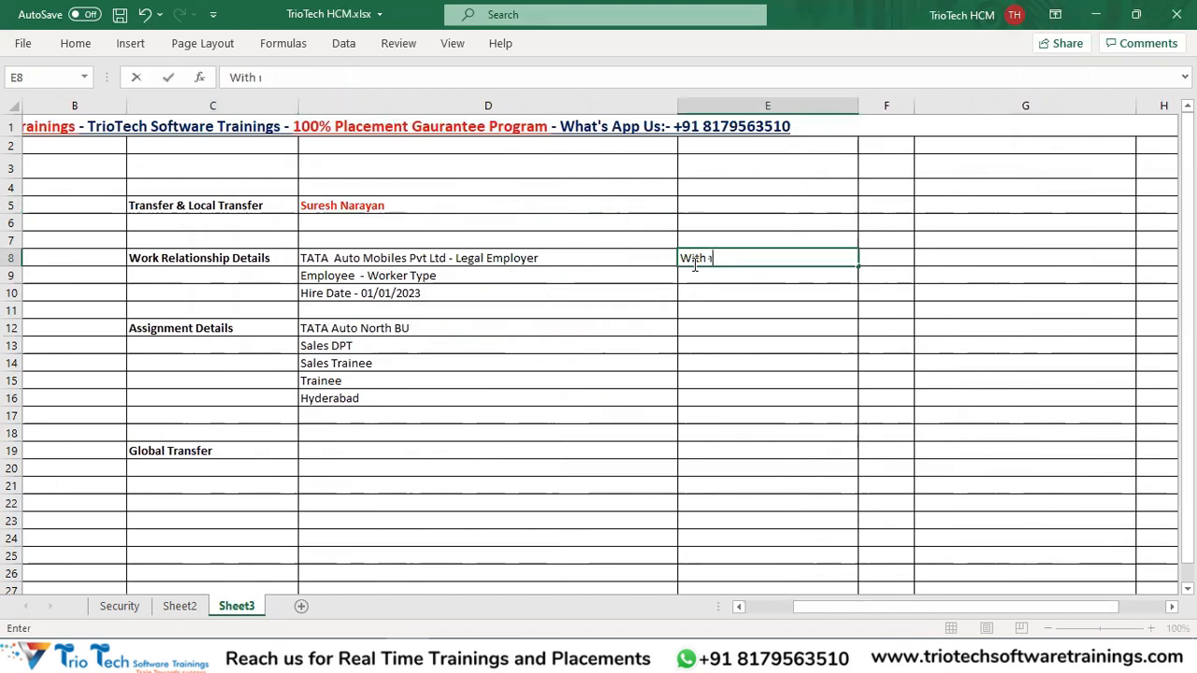
{"action": "type", "text": "in the Sam"}
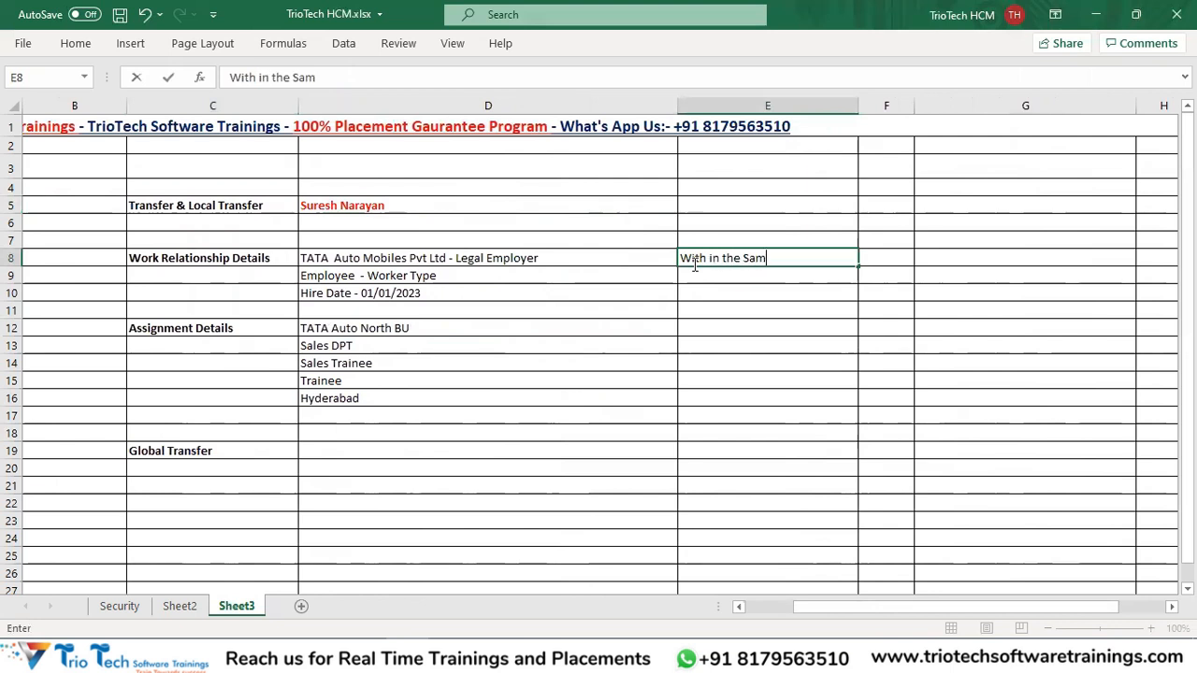
{"action": "type", "text": "e Legal Emplo"}
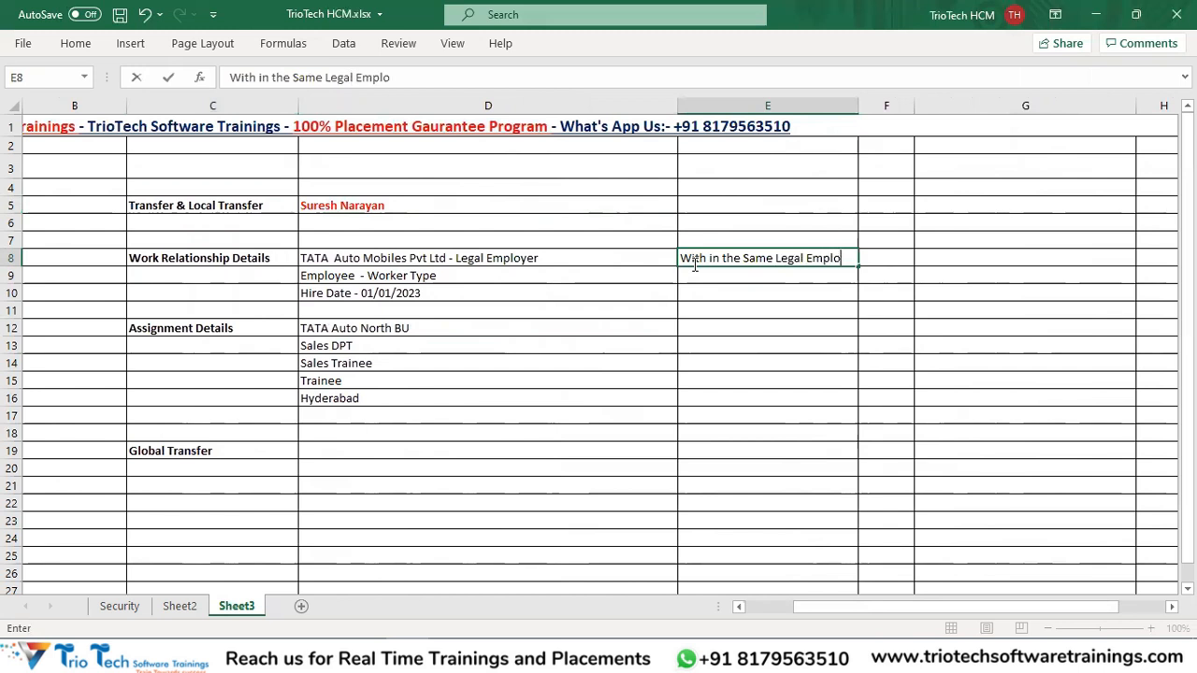
{"action": "type", "text": "yer"}
{"action": "key", "text": "Return"}
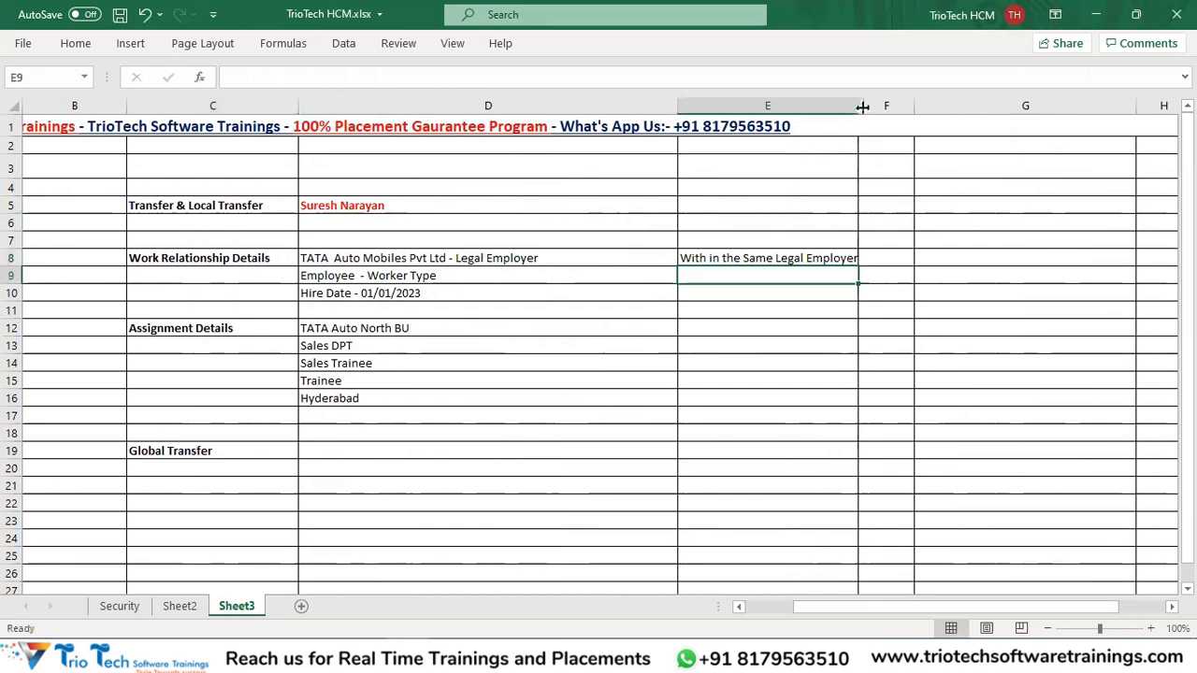
{"action": "left_click_drag", "start_coordinate": [857, 106], "coordinate": [876, 106]}
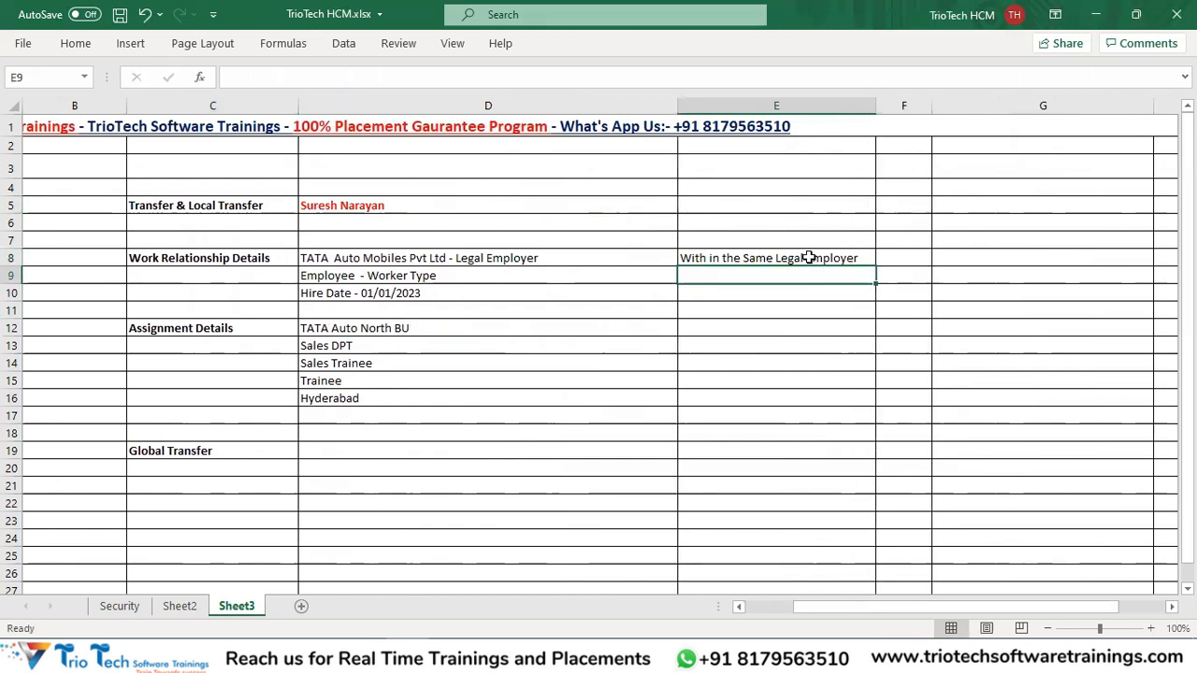
{"action": "left_click", "coordinate": [808, 257]}
{"action": "left_click", "coordinate": [233, 202]}
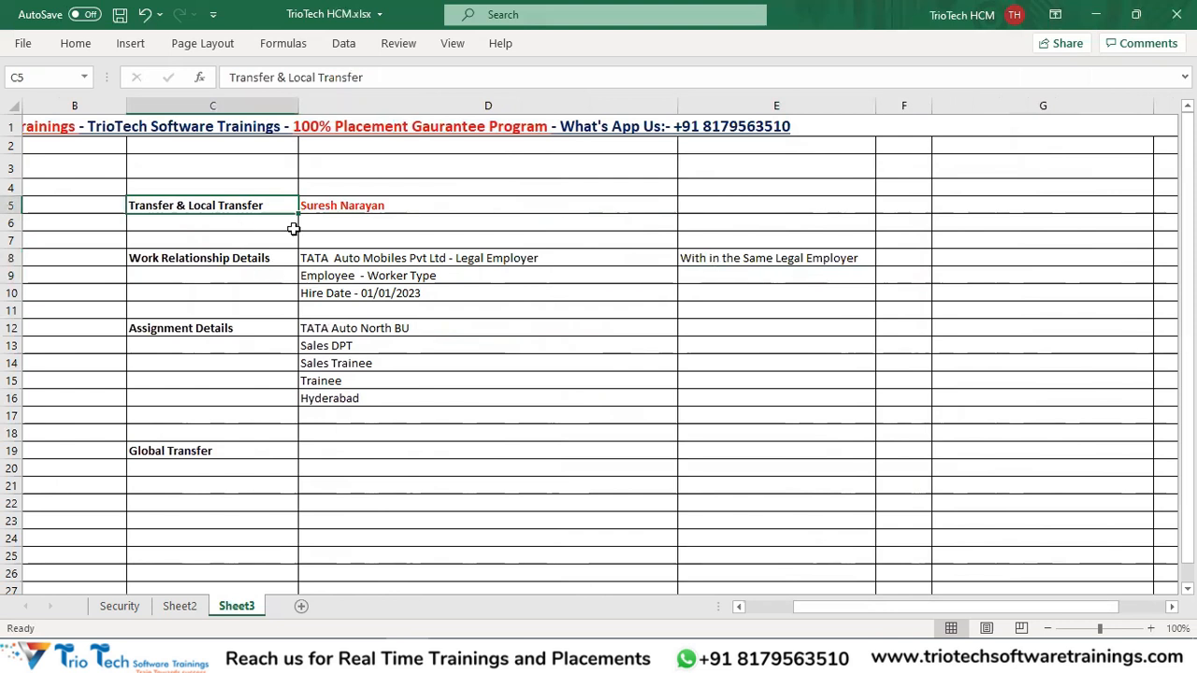
Add '( No Change in the Work Relationship)' in E9 and '( No Change in the Legal Employer' in E10.
{"action": "left_click", "coordinate": [715, 278]}
{"action": "type", "text": "( No"}
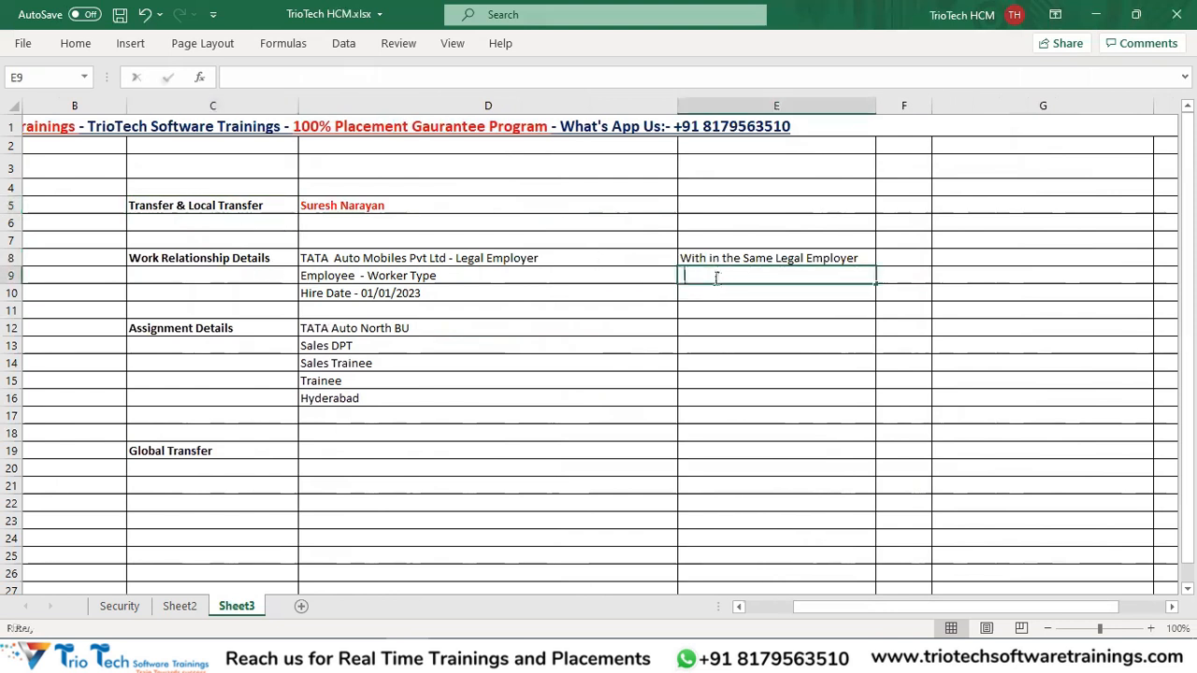
{"action": "type", "text": " Chan"}
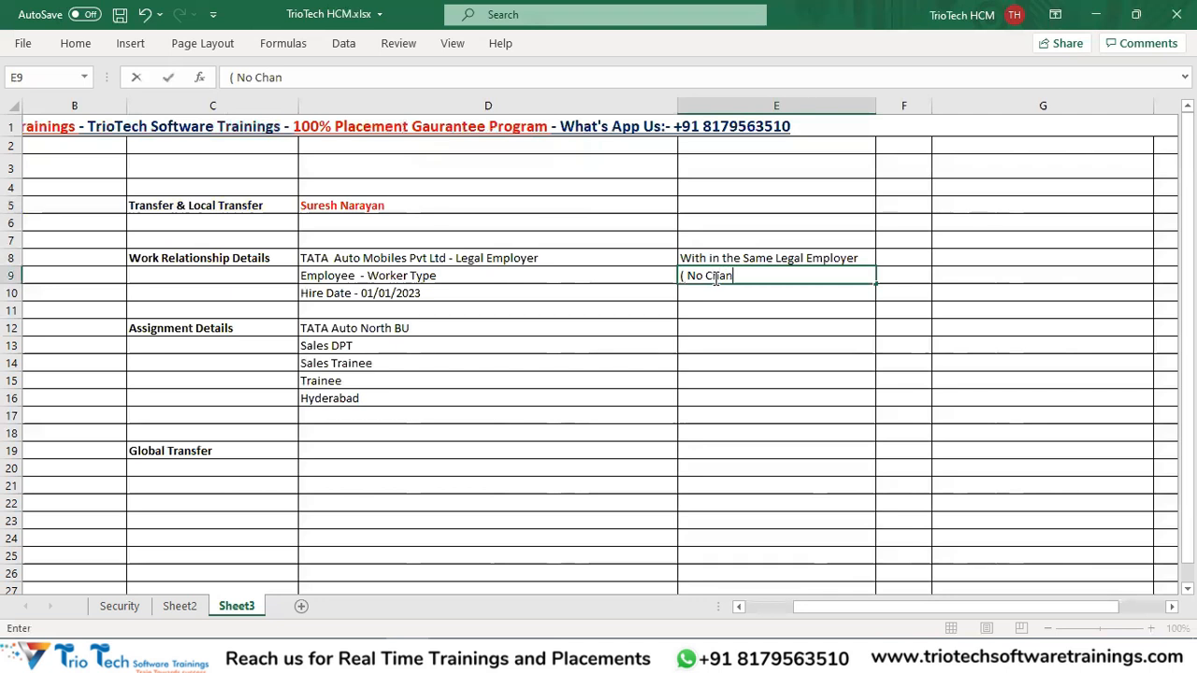
{"action": "type", "text": "ge in the Wo"}
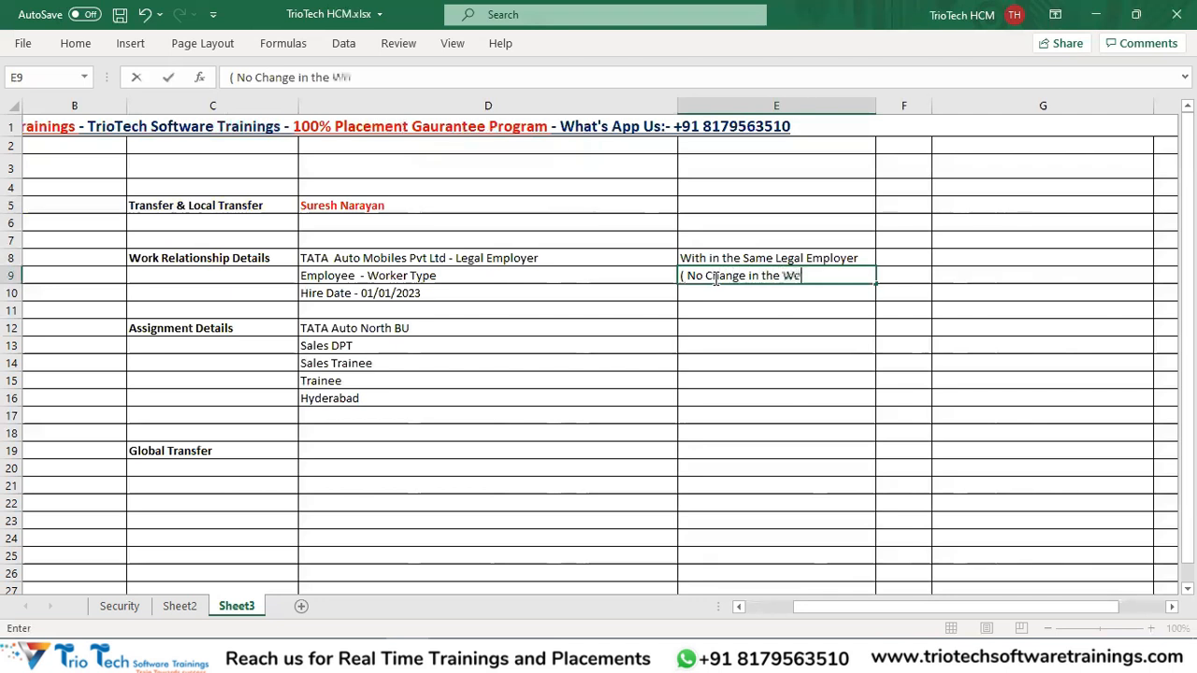
{"action": "type", "text": "rk Relationsh"}
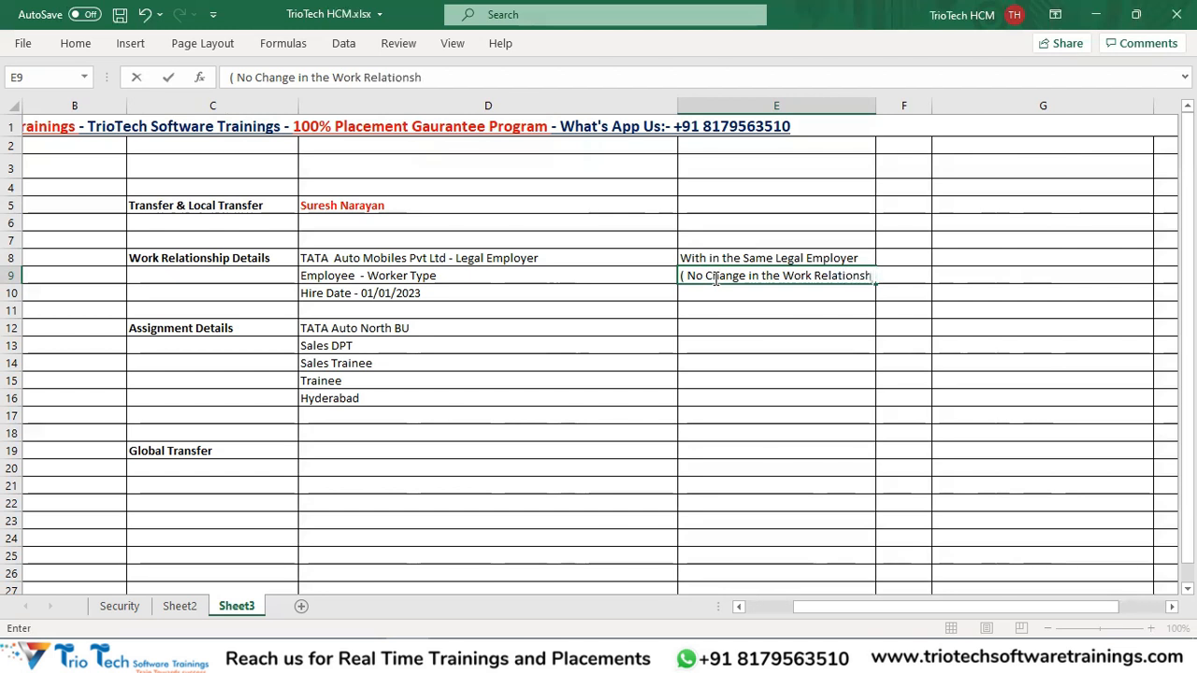
{"action": "type", "text": "ip)"}
{"action": "left_click", "coordinate": [871, 105]}
{"action": "left_click_drag", "start_coordinate": [875, 105], "coordinate": [923, 104]}
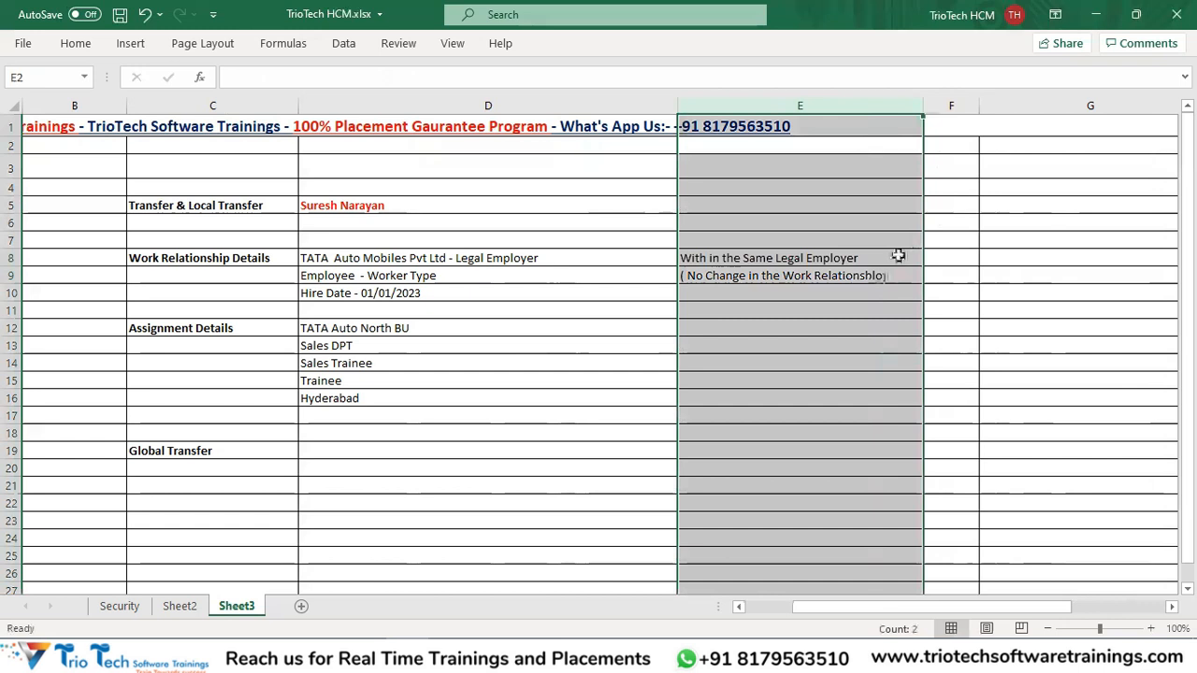
{"action": "left_click", "coordinate": [881, 276]}
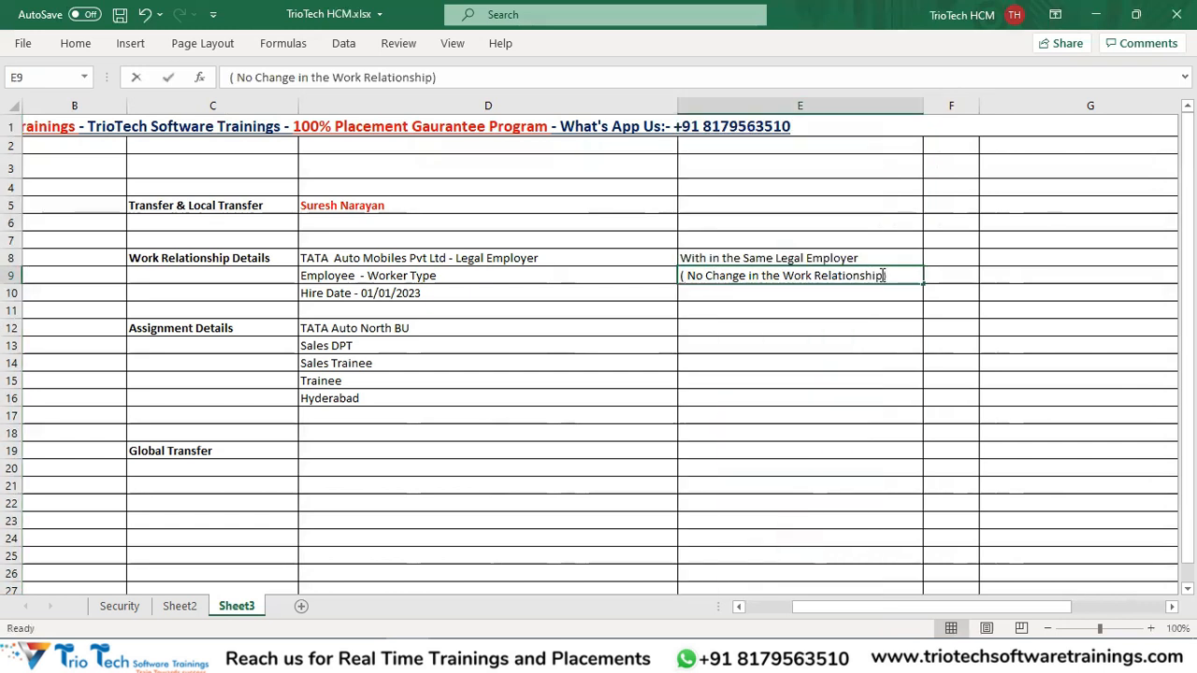
{"action": "left_click", "coordinate": [738, 294]}
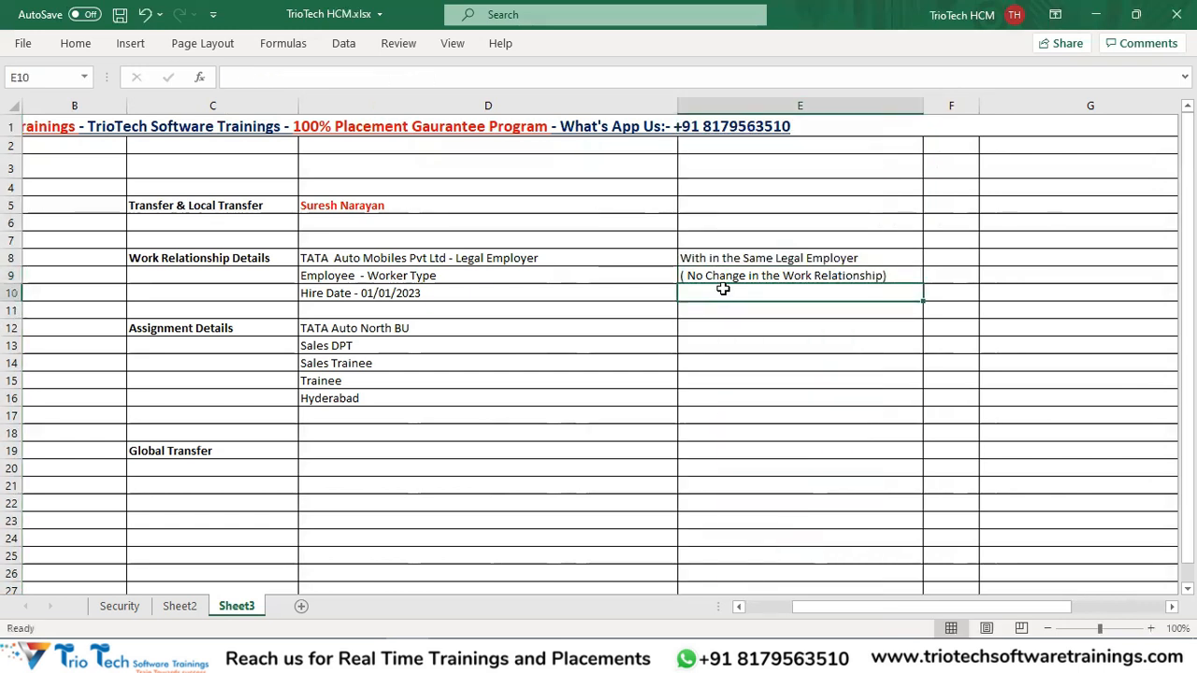
{"action": "type", "text": "( No Ch"}
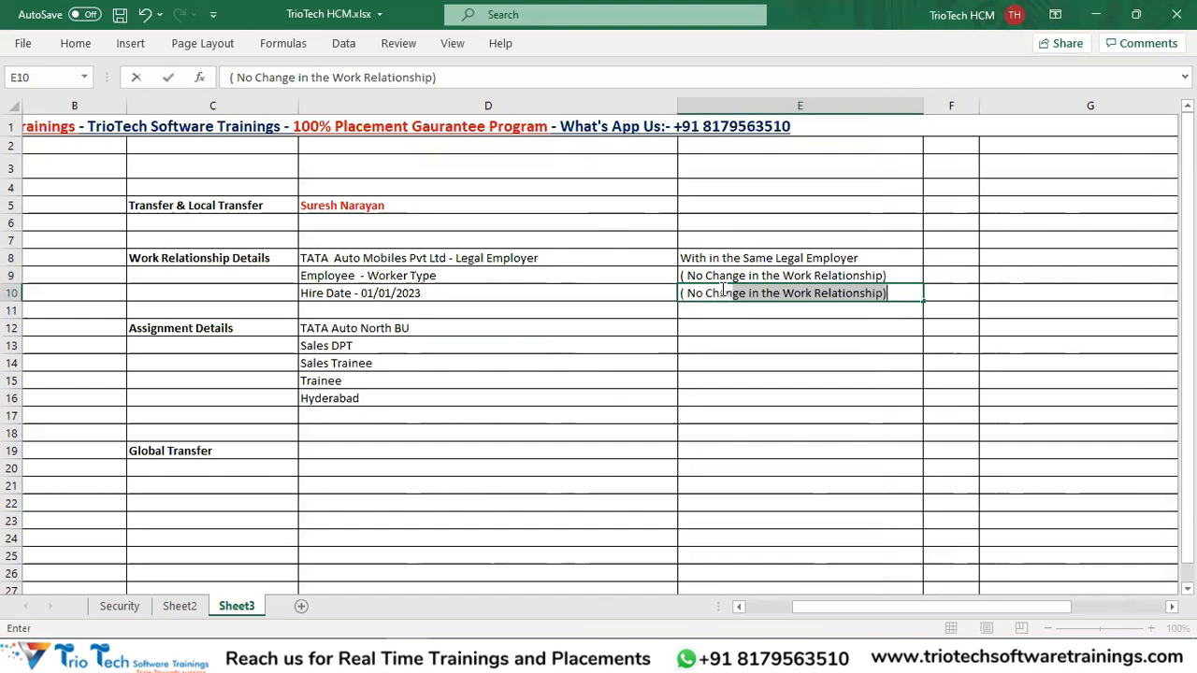
{"action": "type", "text": "ange in the Lge"}
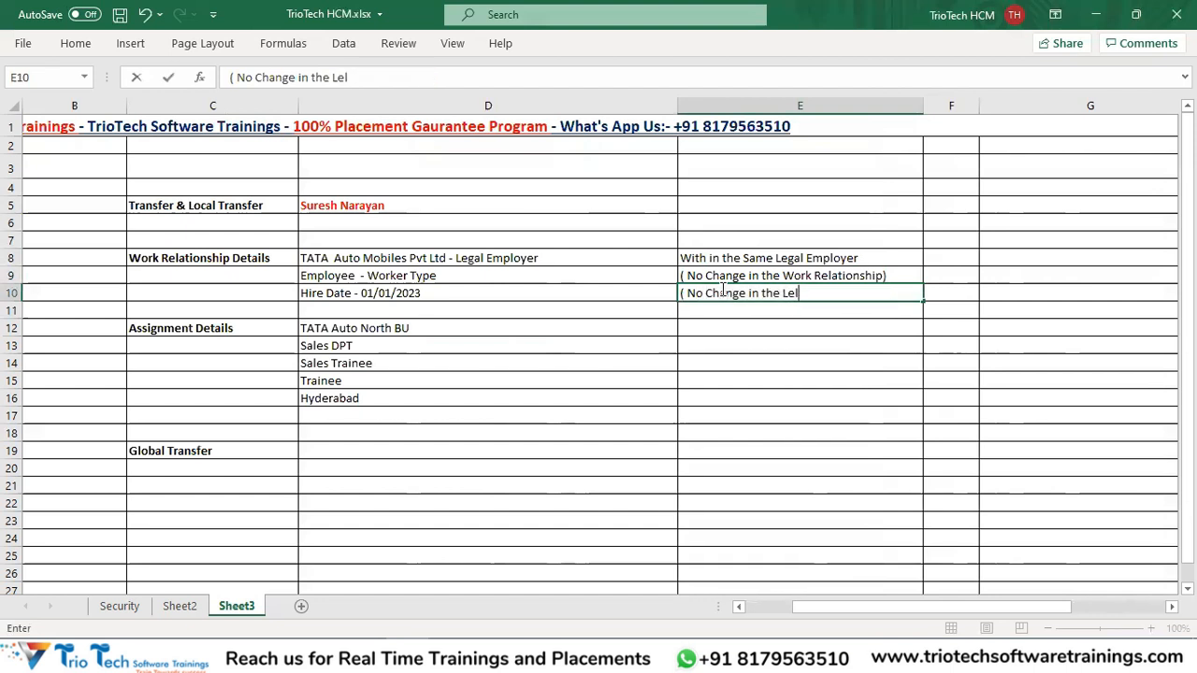
{"action": "type", "text": "al Employer"}
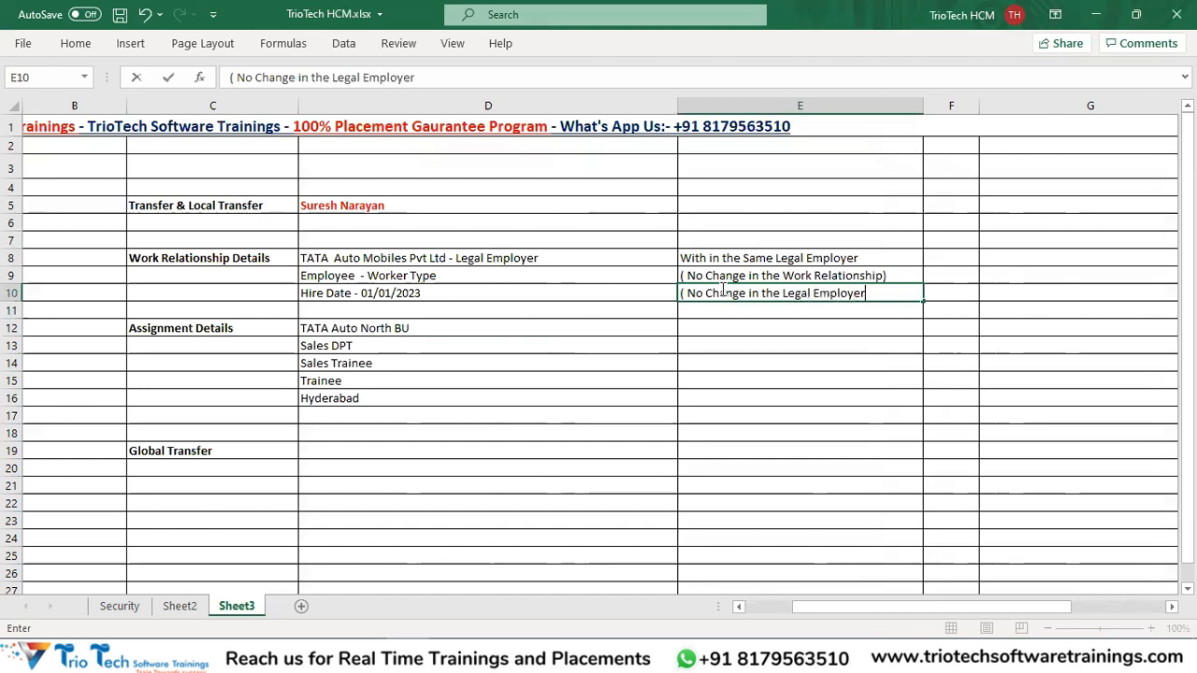
{"action": "key", "text": "Return"}
{"action": "key", "text": "ctrl+s"}
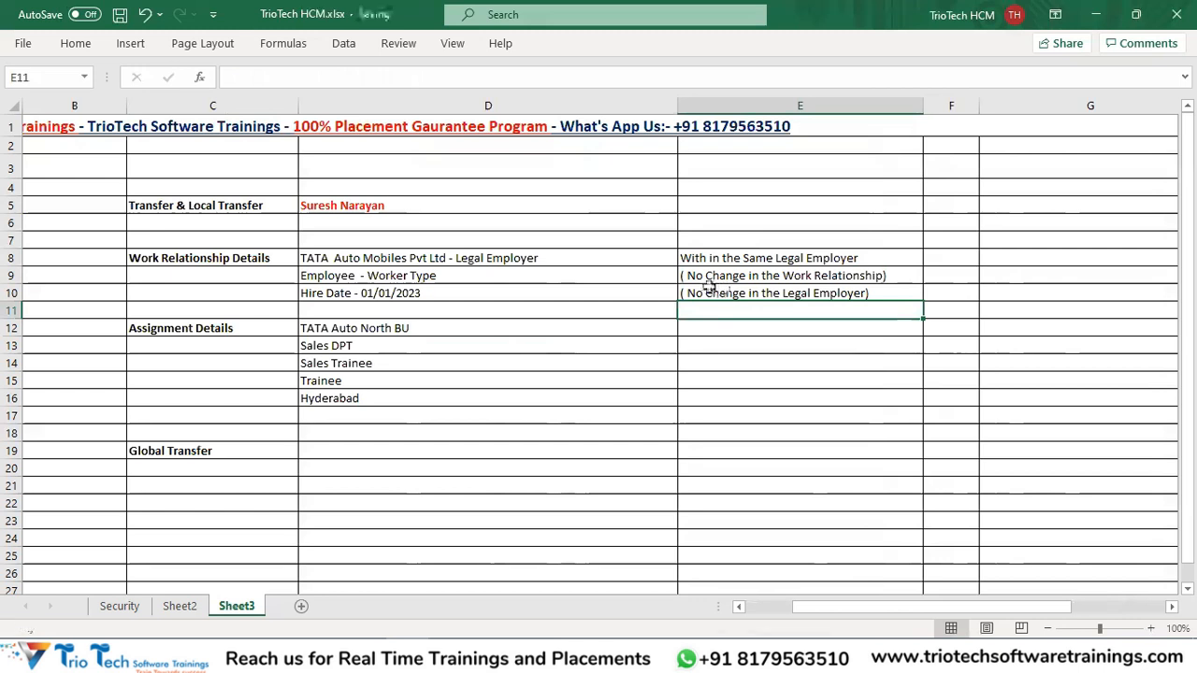
{"action": "left_click", "coordinate": [493, 255]}
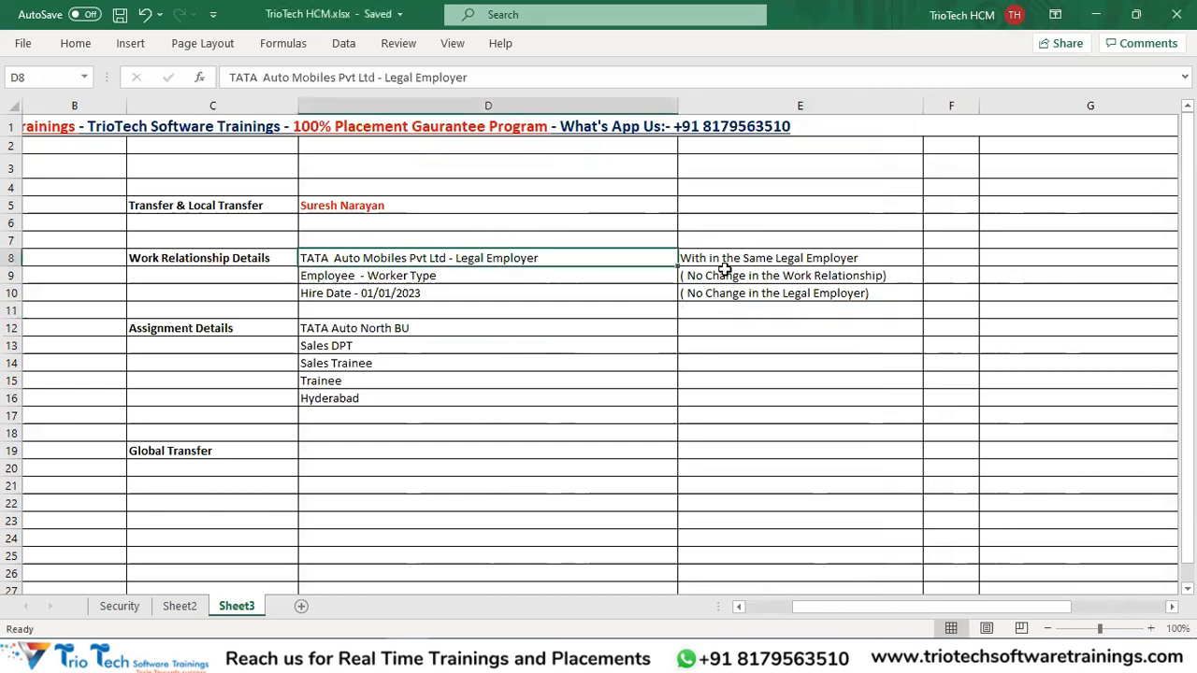
{"action": "left_click", "coordinate": [222, 205]}
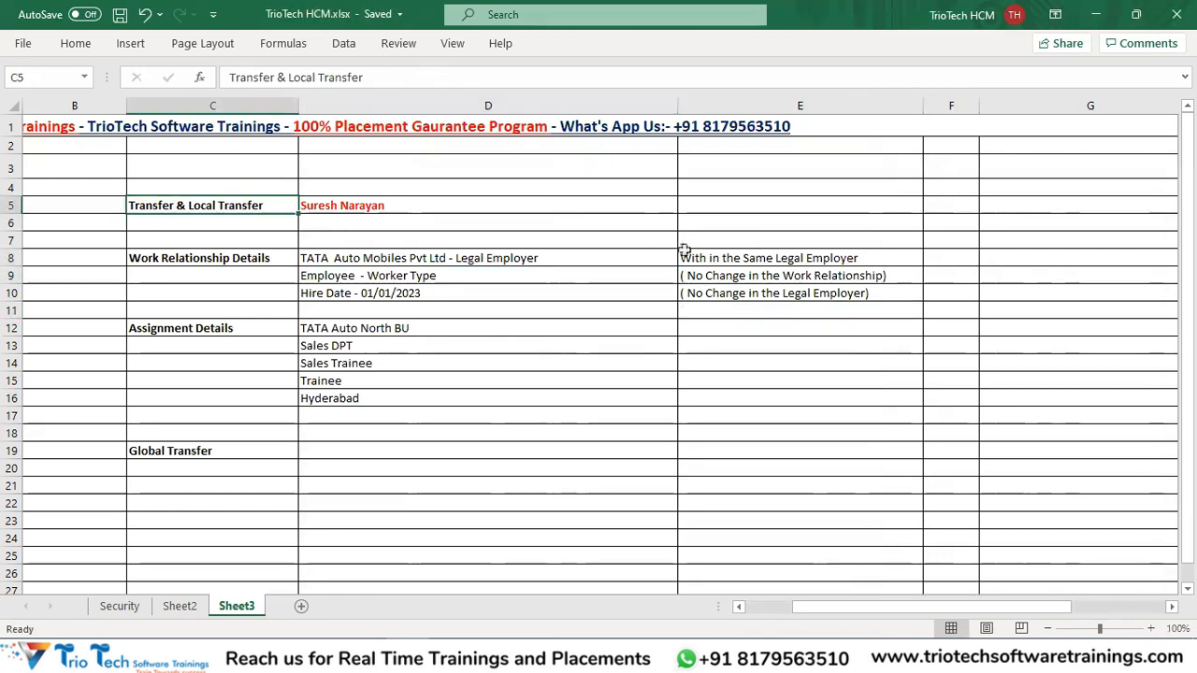
{"action": "left_click", "coordinate": [728, 279]}
{"action": "left_click_drag", "start_coordinate": [252, 259], "coordinate": [603, 286]}
{"action": "left_click", "coordinate": [743, 296]}
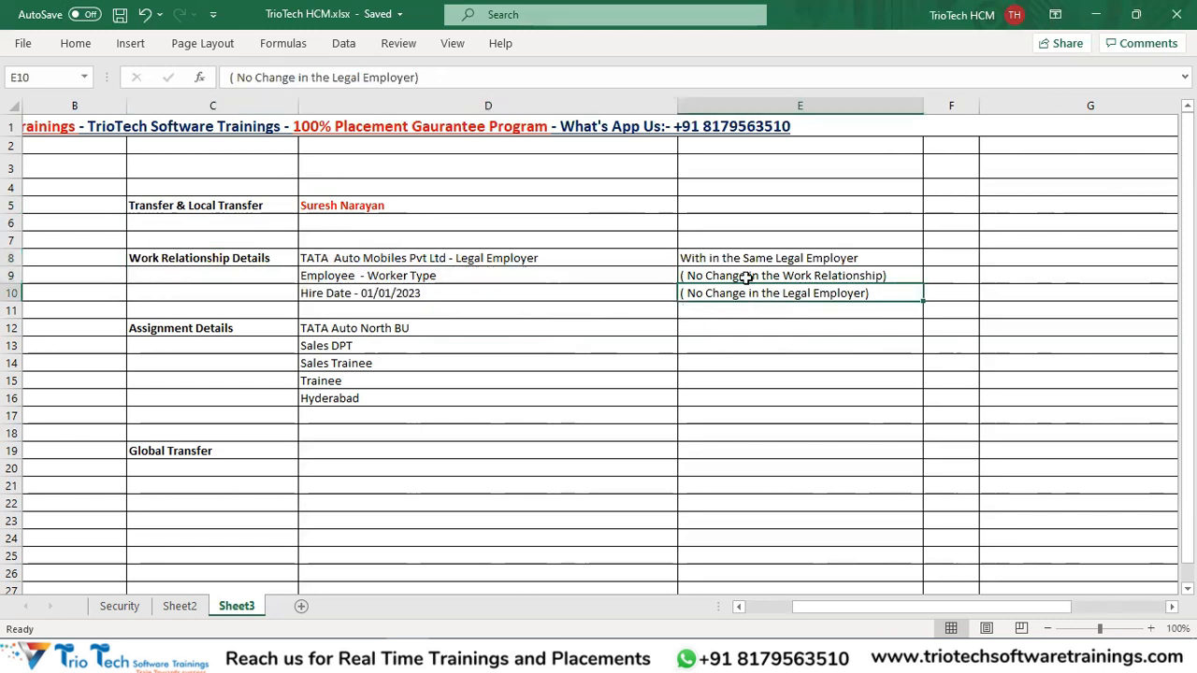
{"action": "left_click", "coordinate": [738, 262]}
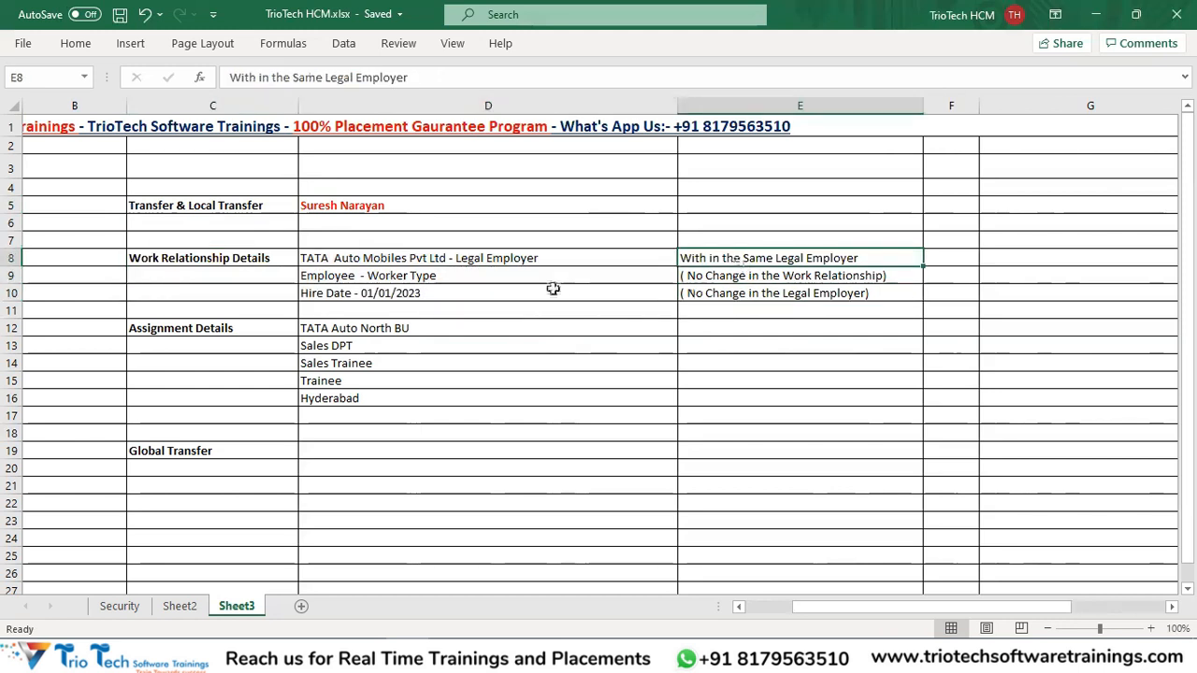
{"action": "left_click", "coordinate": [402, 260]}
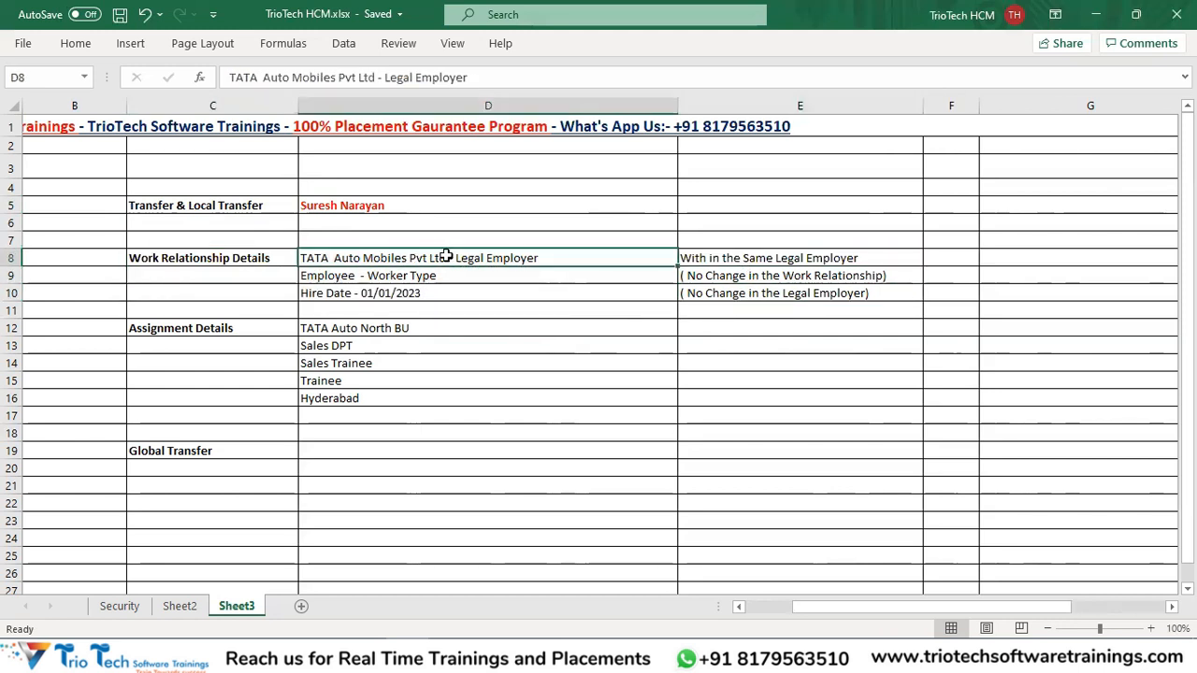
Within D8, bold only 'TATA Auto Mobiles Pvt Ltd', keeping '- Legal Employer' regular.
{"action": "double_click", "coordinate": [447, 256]}
{"action": "left_click_drag", "start_coordinate": [447, 256], "coordinate": [303, 256]}
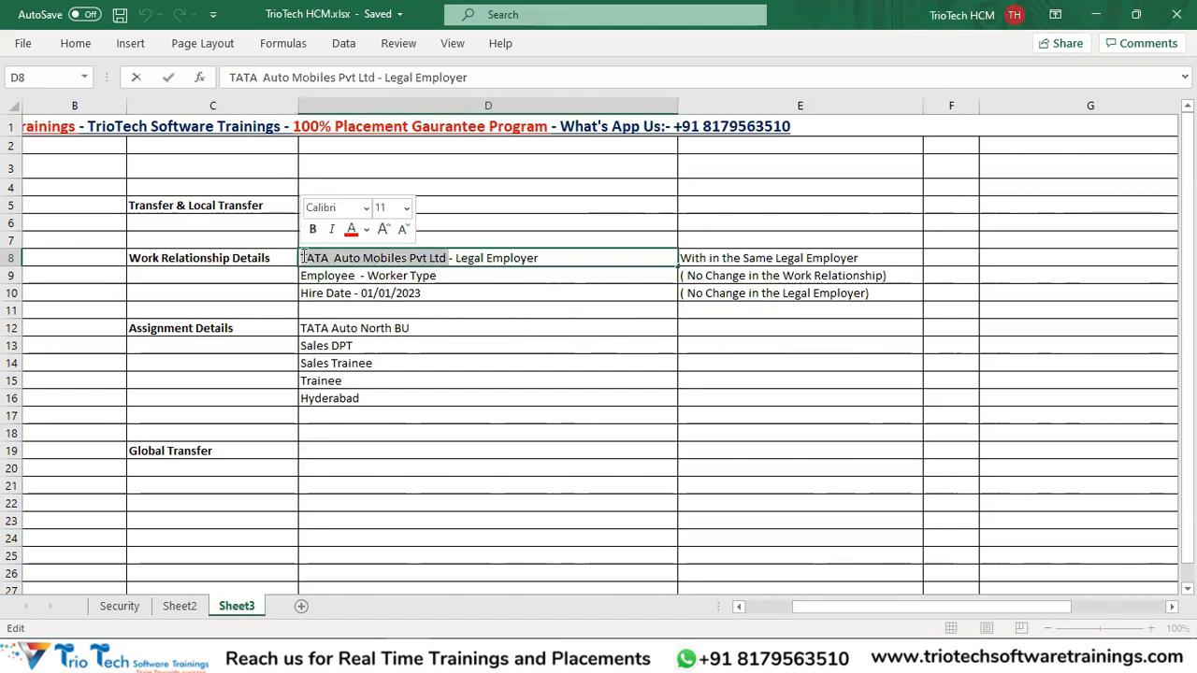
{"action": "key", "text": "ctrl+b"}
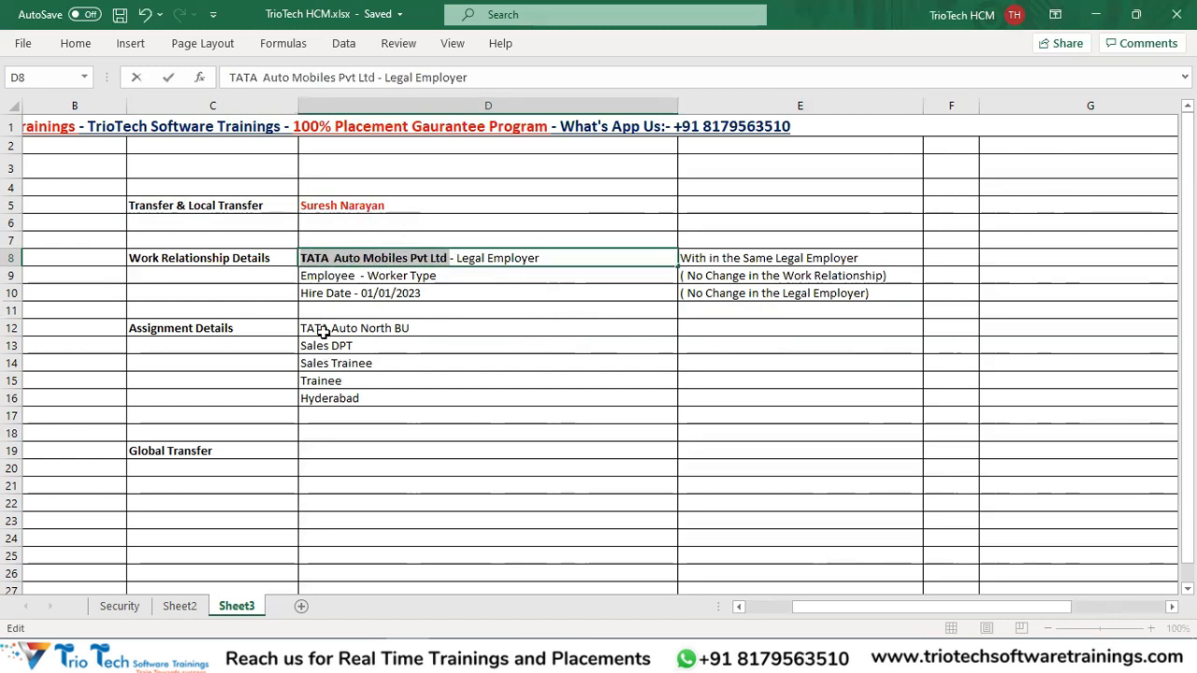
{"action": "left_click_drag", "start_coordinate": [323, 331], "coordinate": [339, 400]}
{"action": "left_click", "coordinate": [351, 260]}
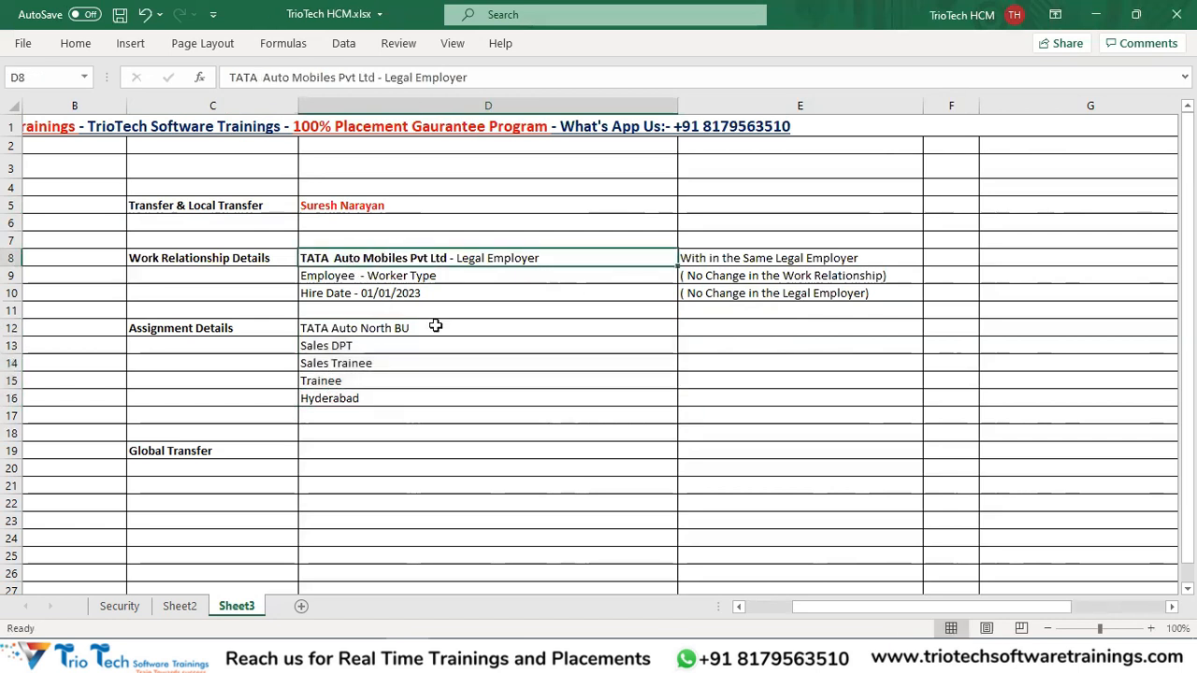
{"action": "left_click_drag", "start_coordinate": [326, 332], "coordinate": [347, 398]}
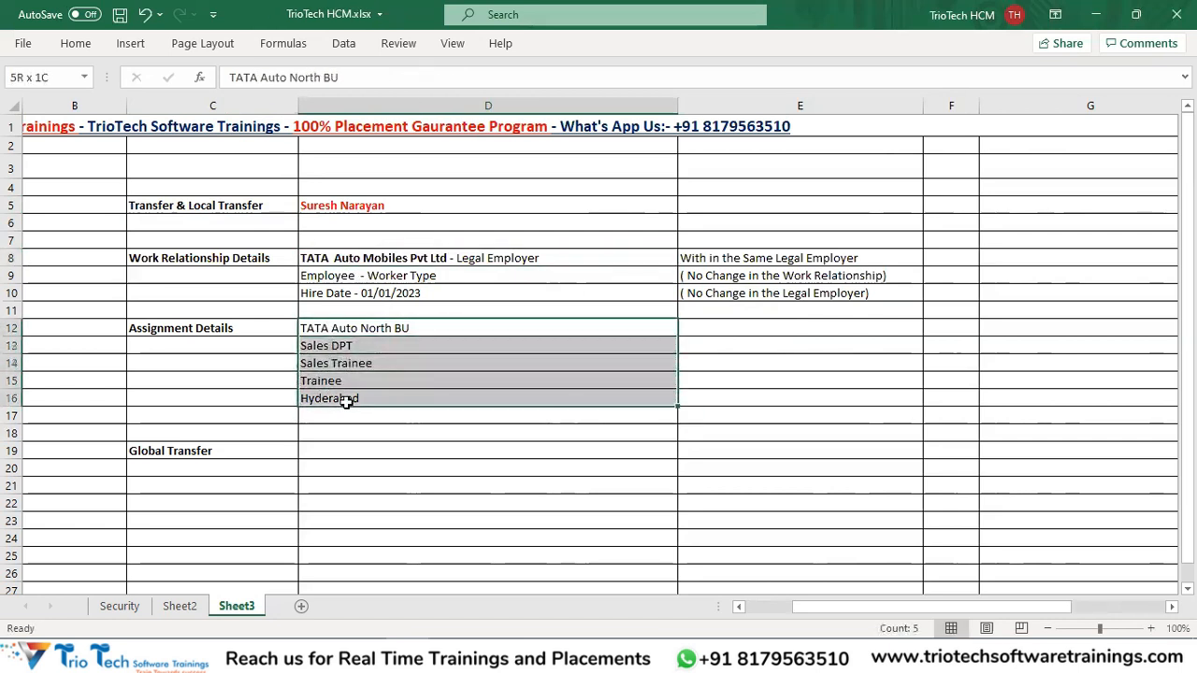
{"action": "left_click", "coordinate": [369, 331]}
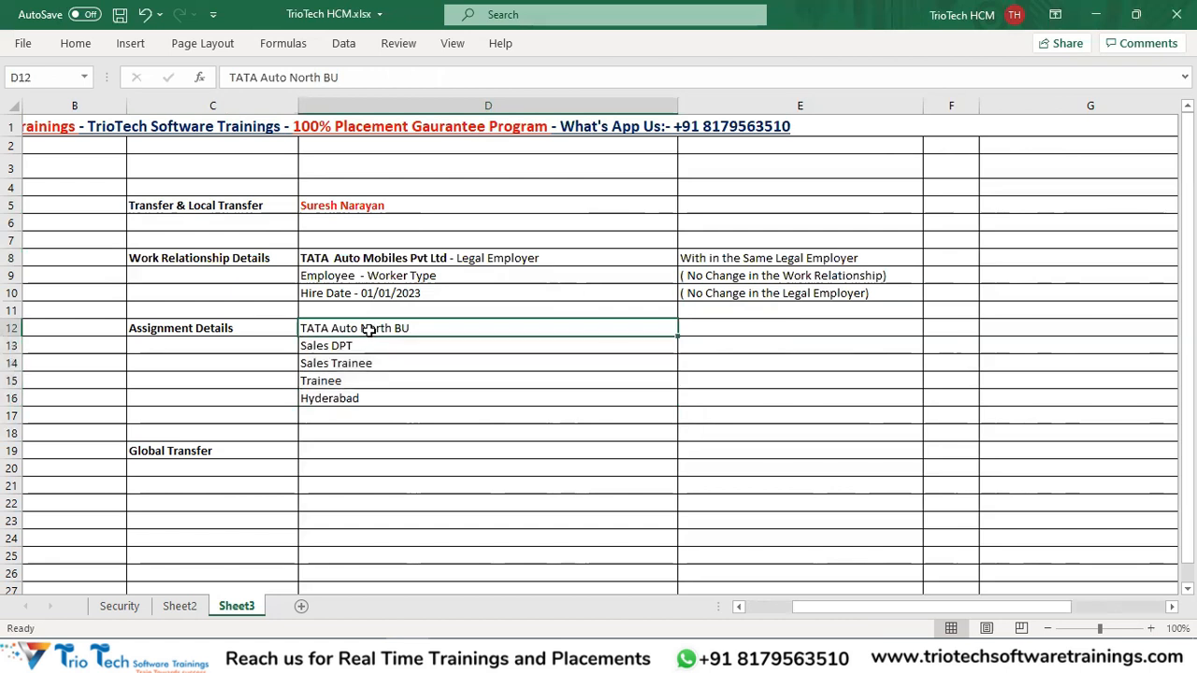
Enter 'TATA Auto South BU' in E12 and compare it with D12.
{"action": "left_click", "coordinate": [721, 330]}
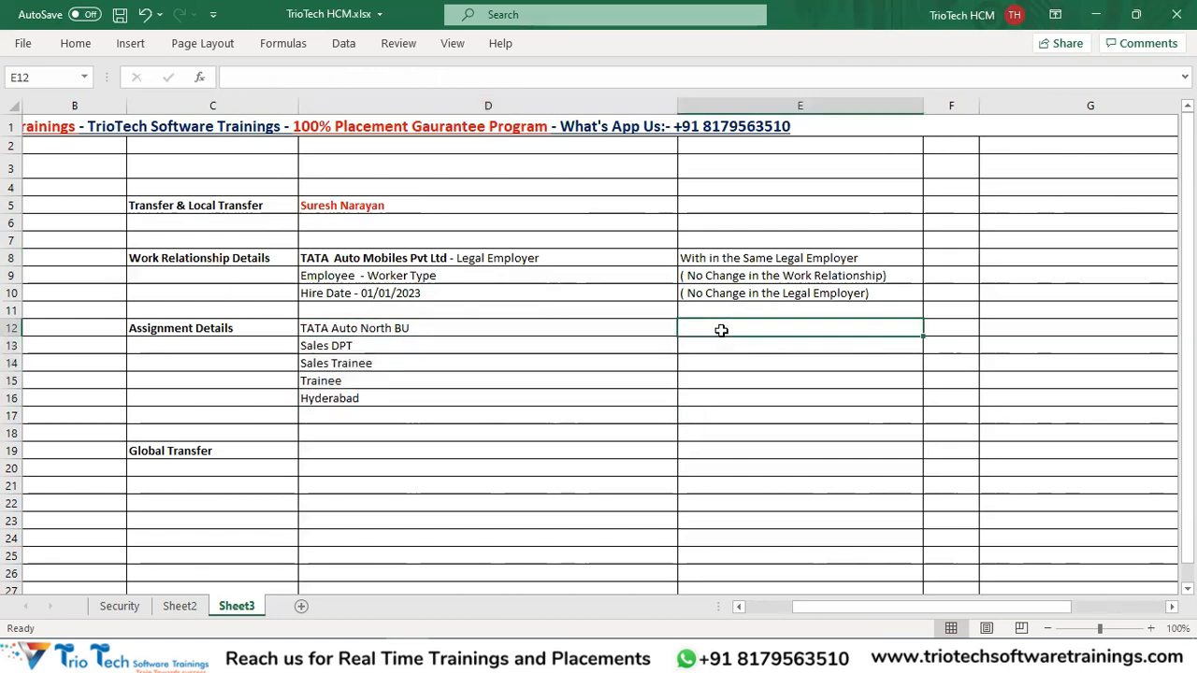
{"action": "type", "text": "TATA Auto South BU"}
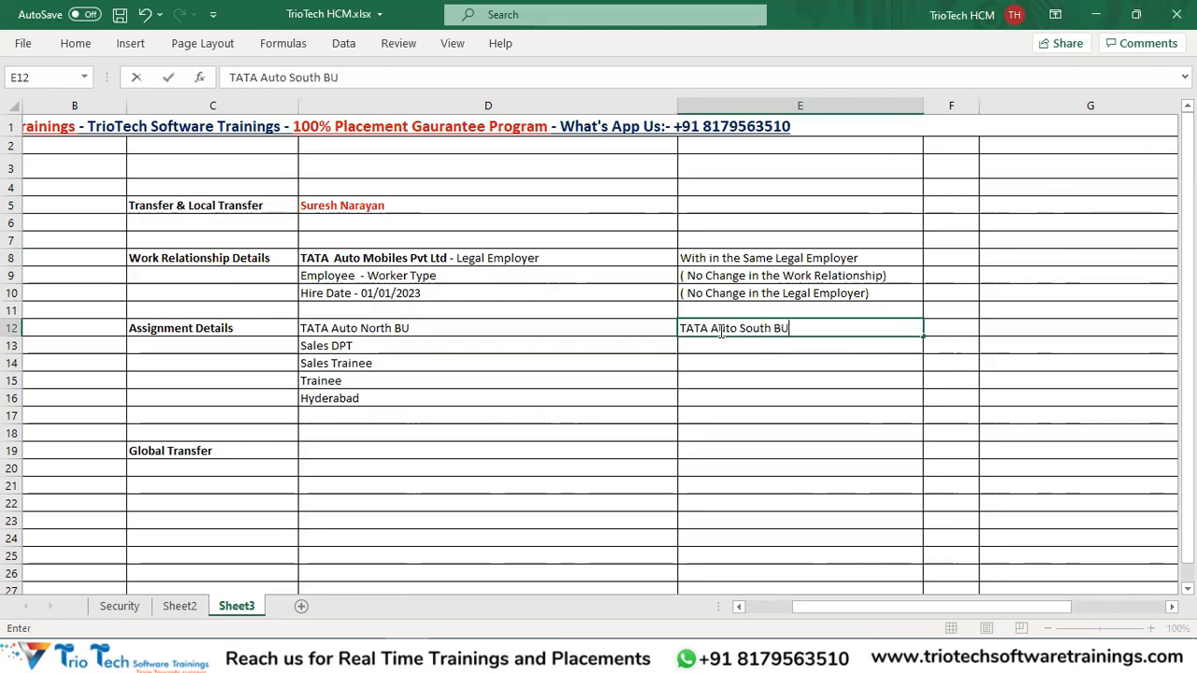
{"action": "key", "text": "Return"}
{"action": "left_click", "coordinate": [373, 332]}
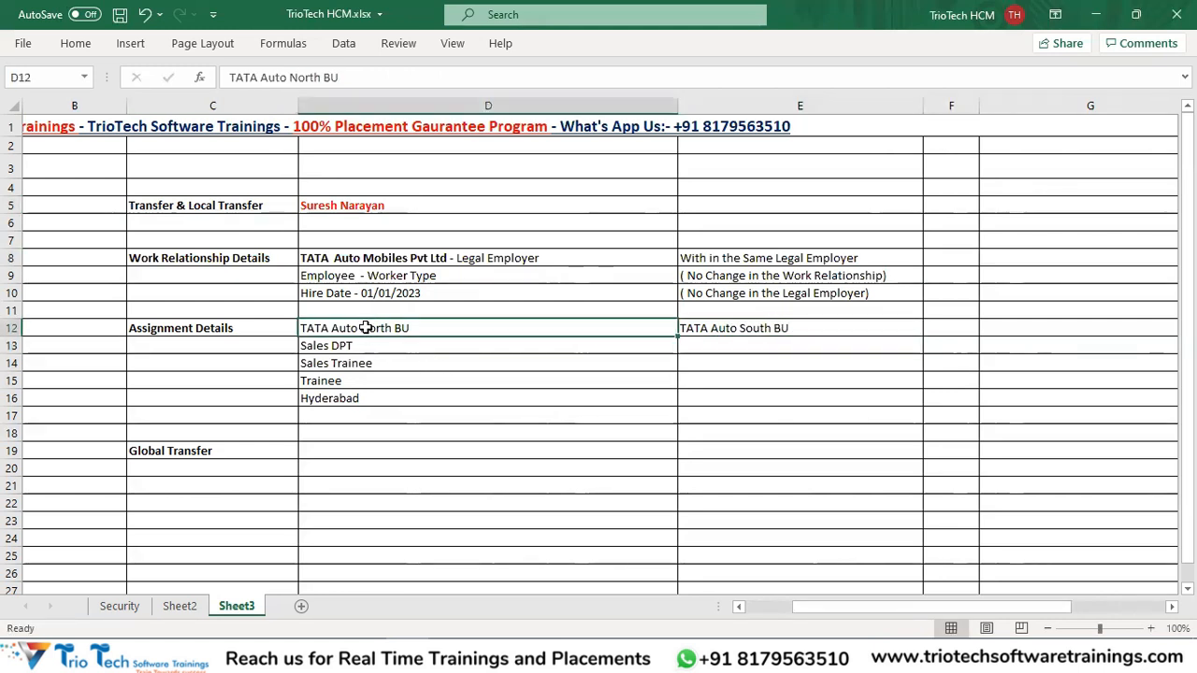
{"action": "left_click", "coordinate": [705, 331]}
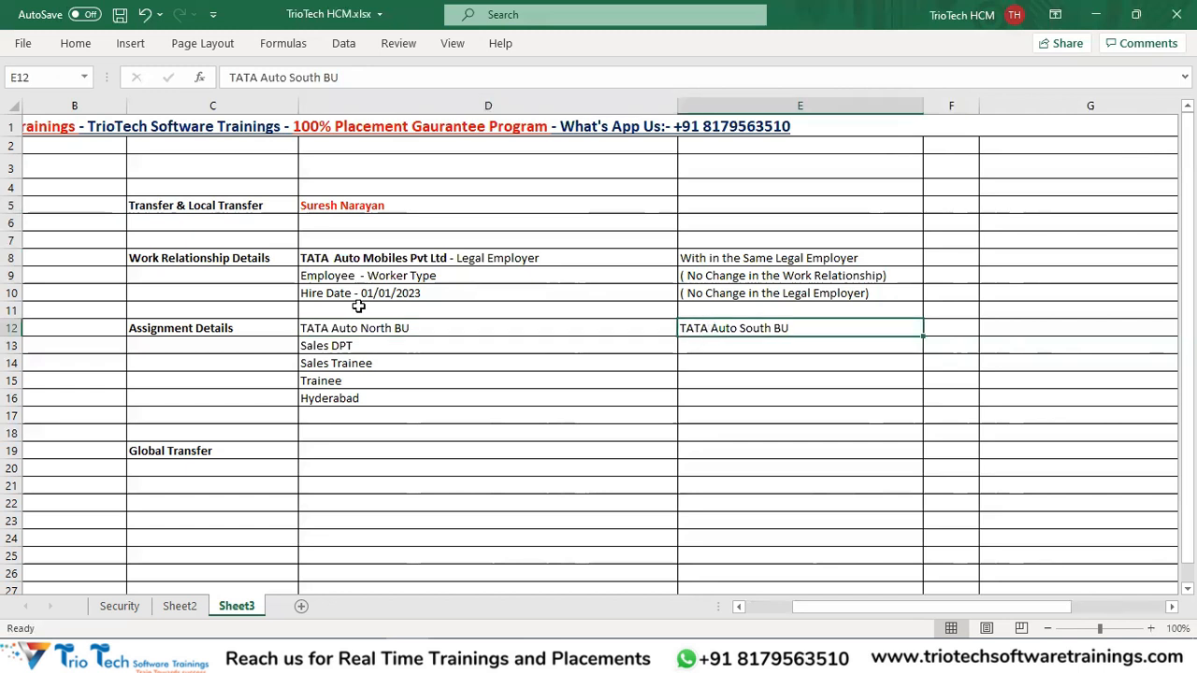
Review the old and new business units and the work relationship block C8:E10.
{"action": "left_click", "coordinate": [221, 331]}
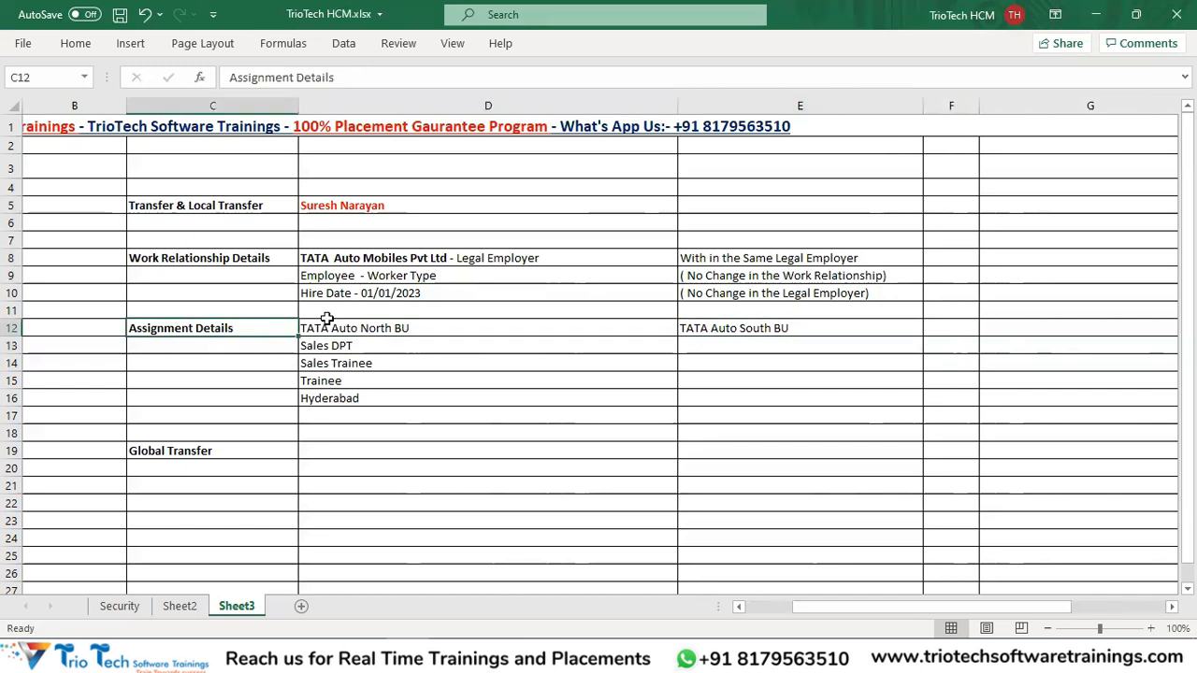
{"action": "left_click", "coordinate": [346, 327]}
{"action": "left_click", "coordinate": [701, 335]}
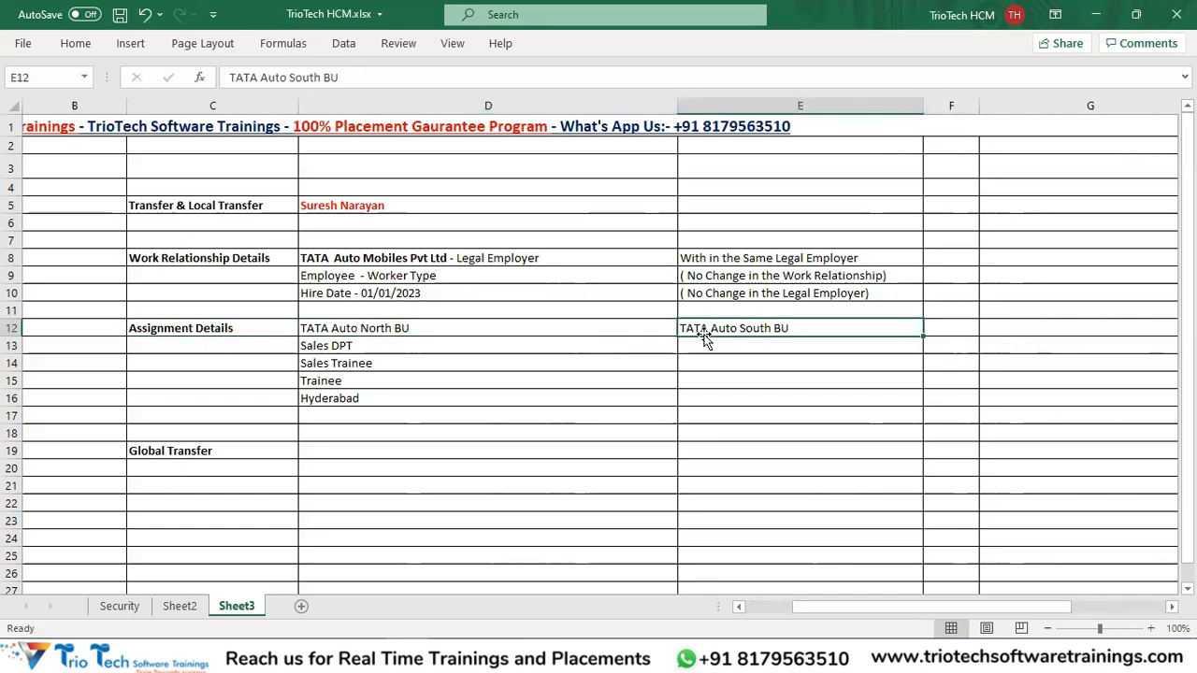
{"action": "left_click", "coordinate": [253, 205]}
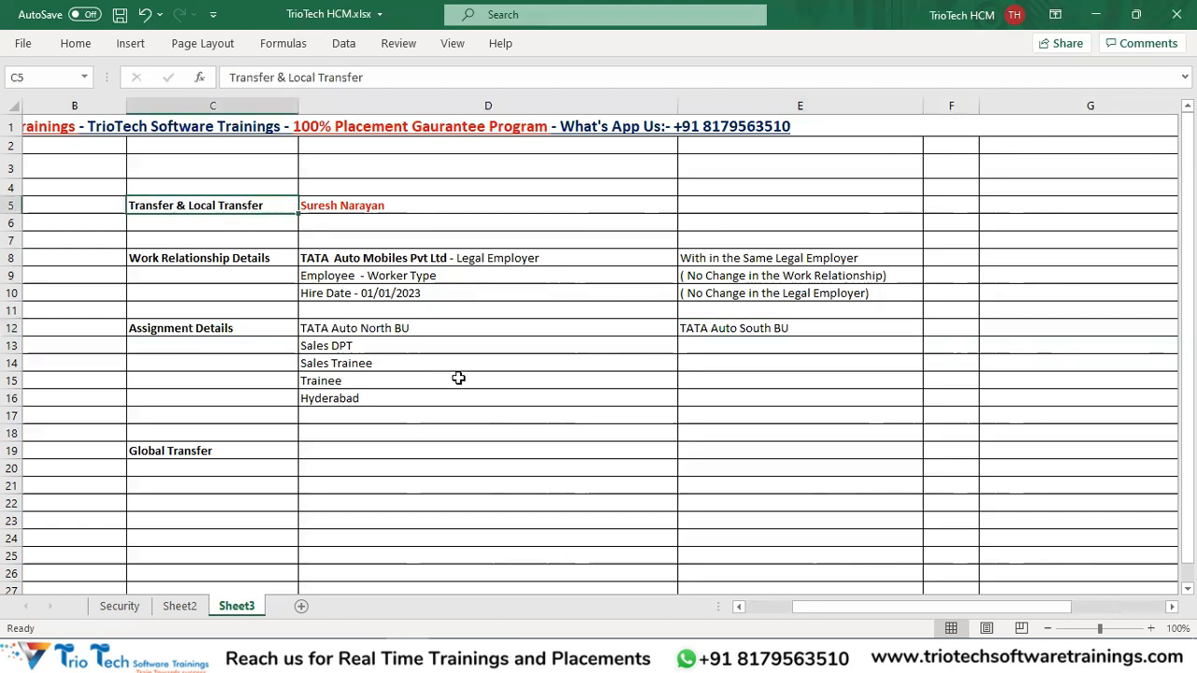
{"action": "left_click", "coordinate": [392, 331]}
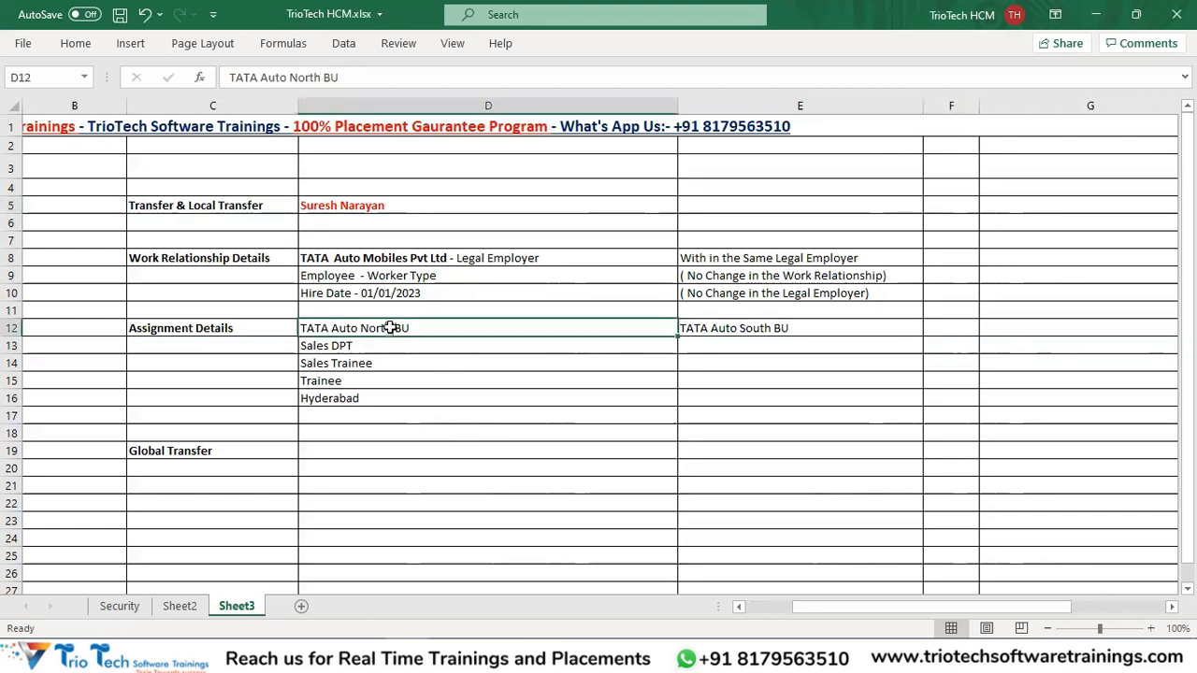
{"action": "left_click", "coordinate": [735, 327]}
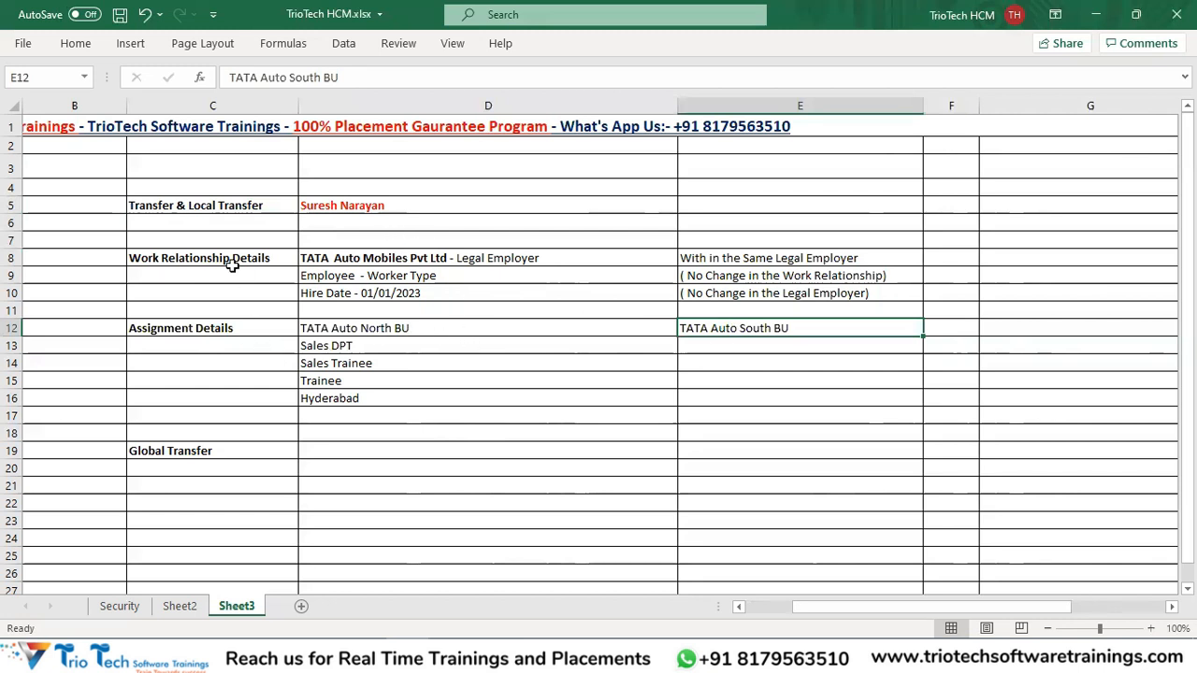
{"action": "left_click_drag", "start_coordinate": [241, 258], "coordinate": [827, 295]}
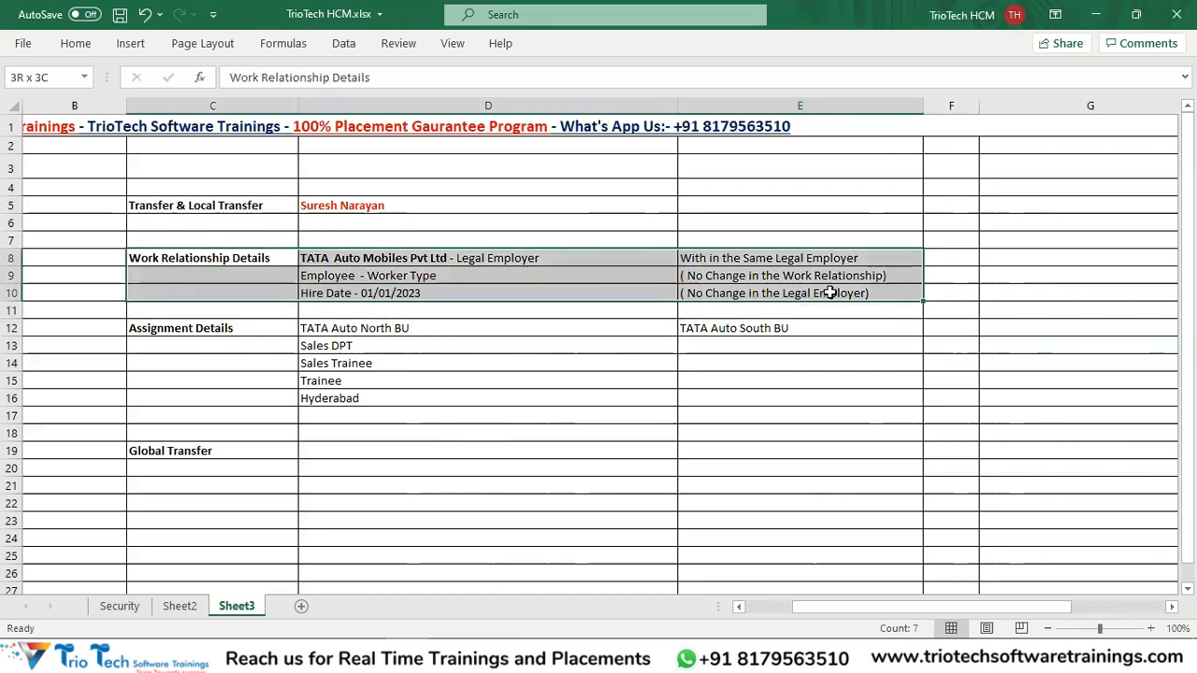
{"action": "left_click", "coordinate": [372, 262]}
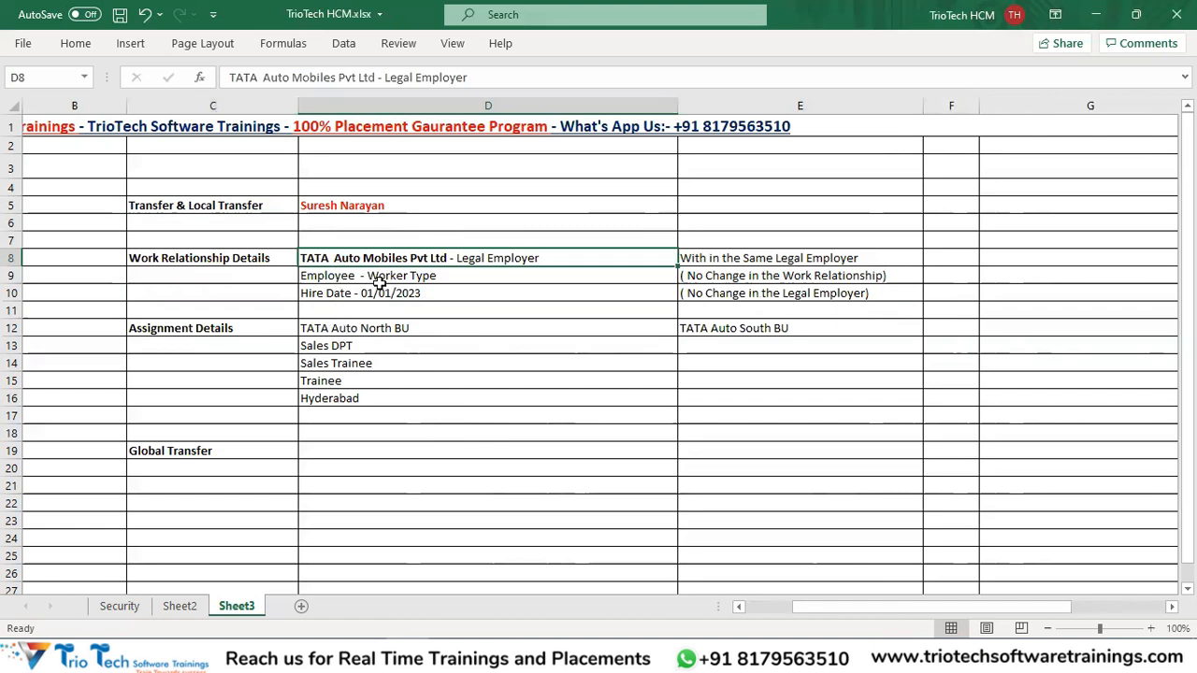
{"action": "left_click", "coordinate": [347, 329]}
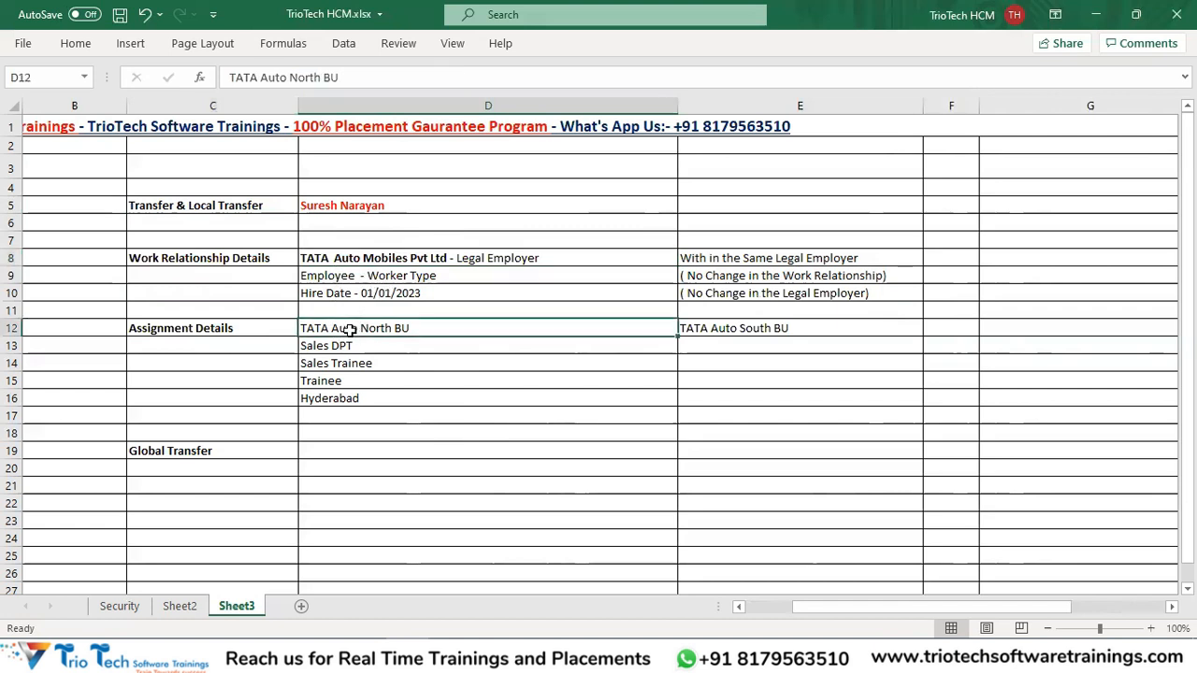
{"action": "left_click", "coordinate": [801, 327]}
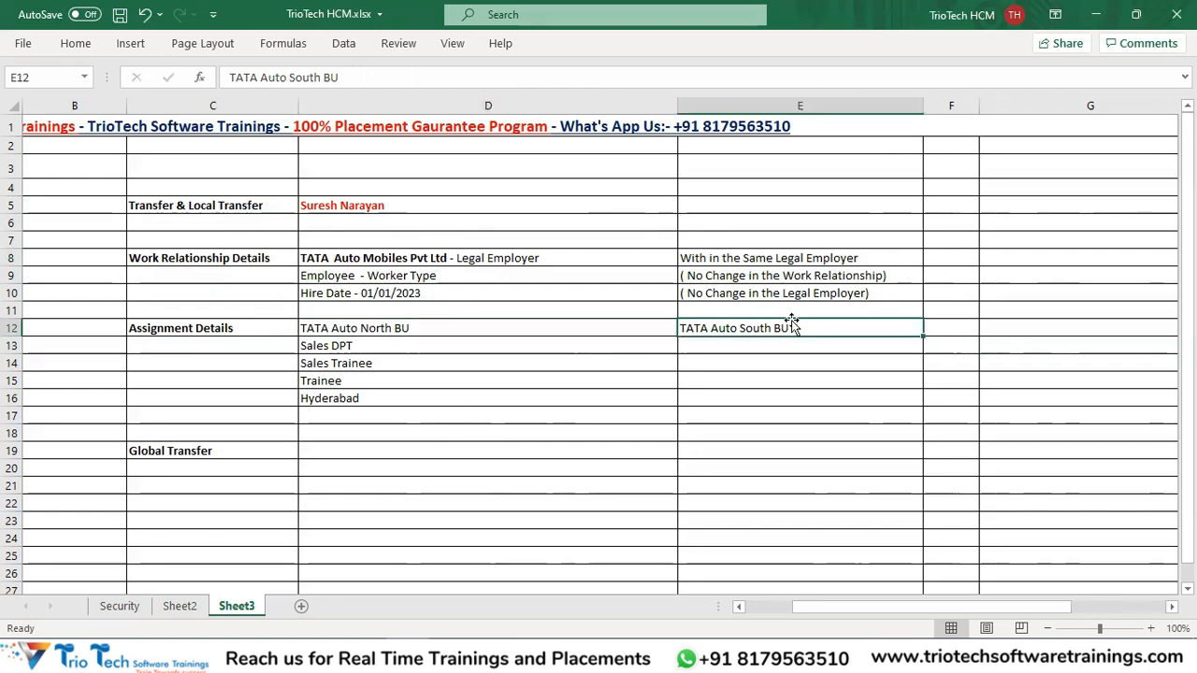
Enter 'Marketing DPT' in E13 as the new department opposite Sales DPT.
{"action": "left_click", "coordinate": [318, 348]}
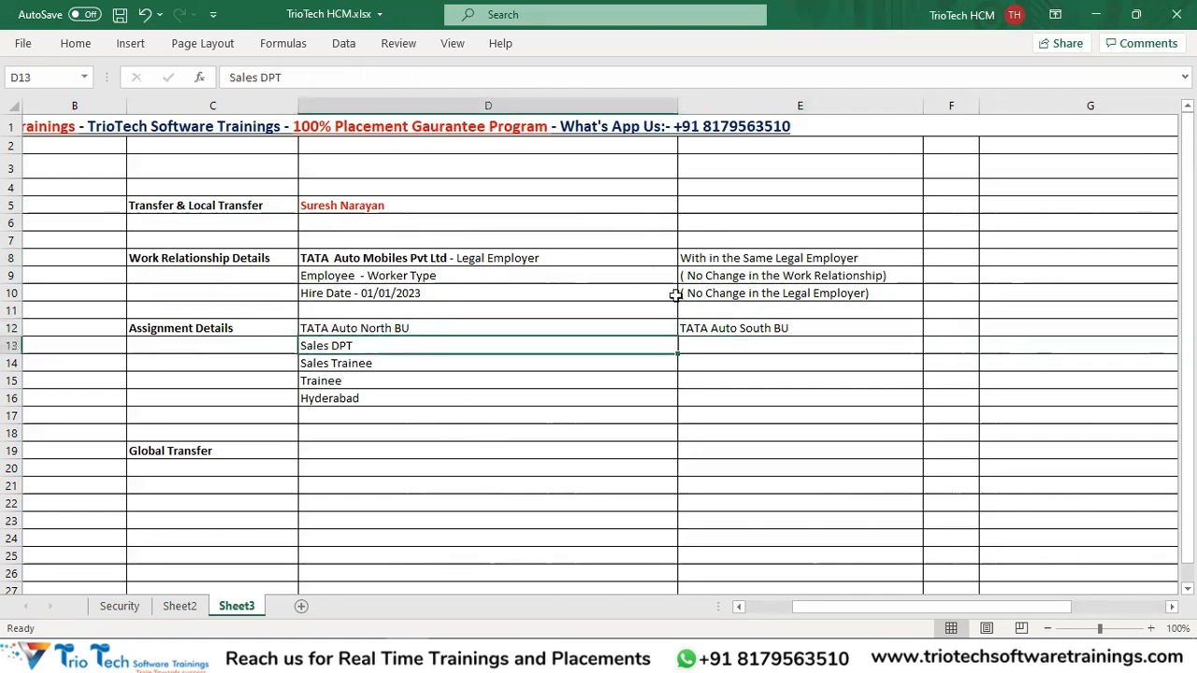
{"action": "left_click", "coordinate": [726, 351]}
{"action": "type", "text": "Mar"}
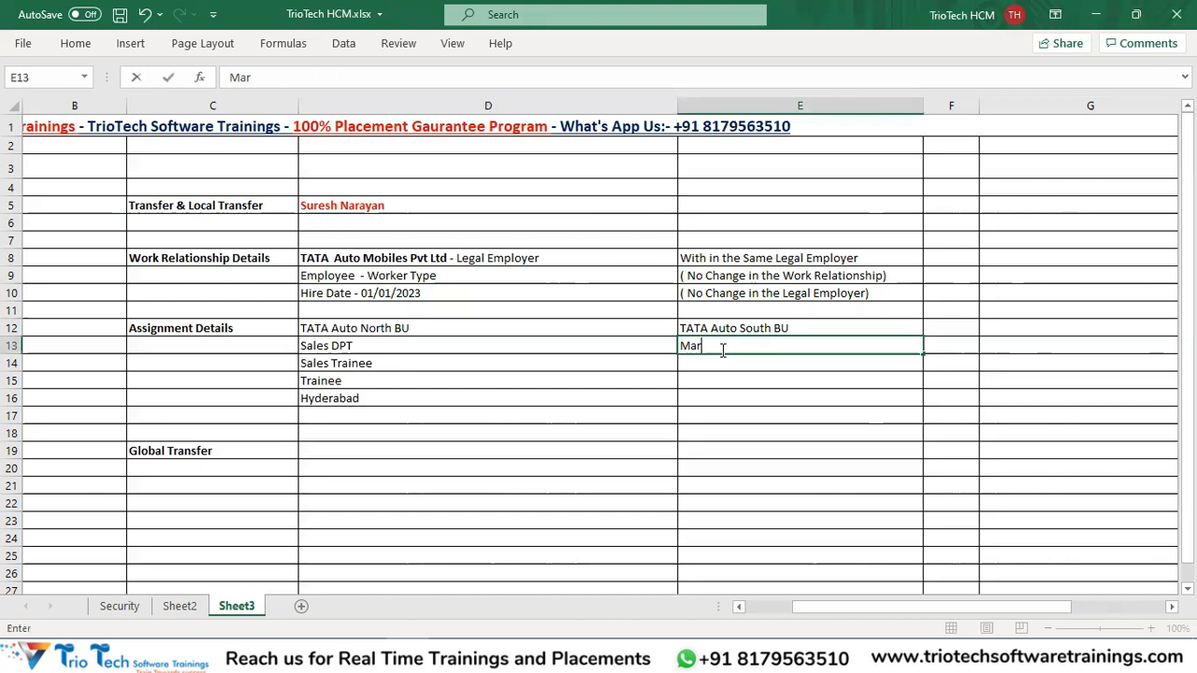
{"action": "type", "text": "keting DPT"}
{"action": "key", "text": "Return"}
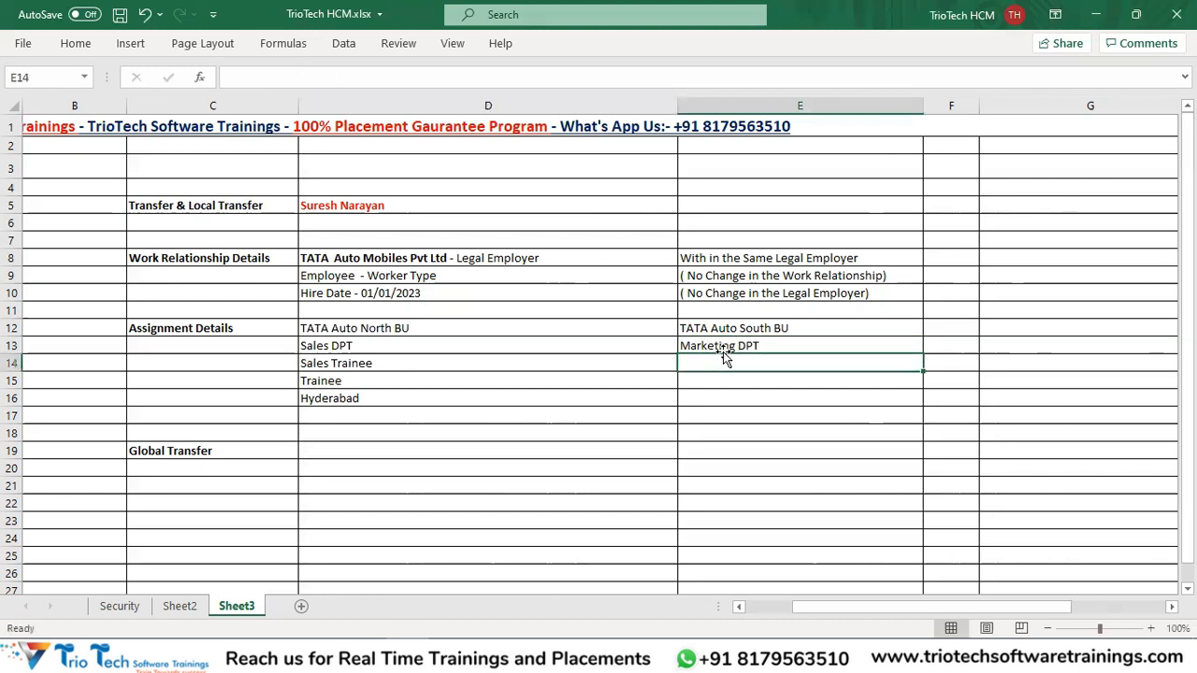
{"action": "left_click", "coordinate": [565, 330]}
{"action": "left_click", "coordinate": [524, 346]}
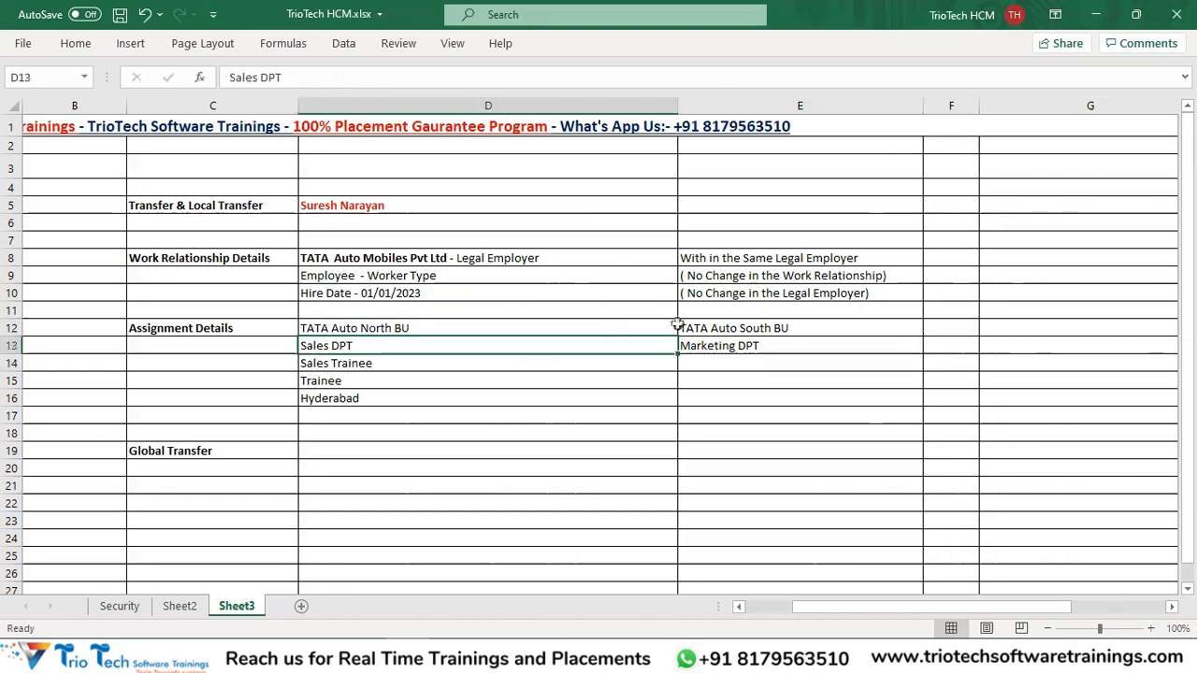
{"action": "left_click", "coordinate": [728, 348]}
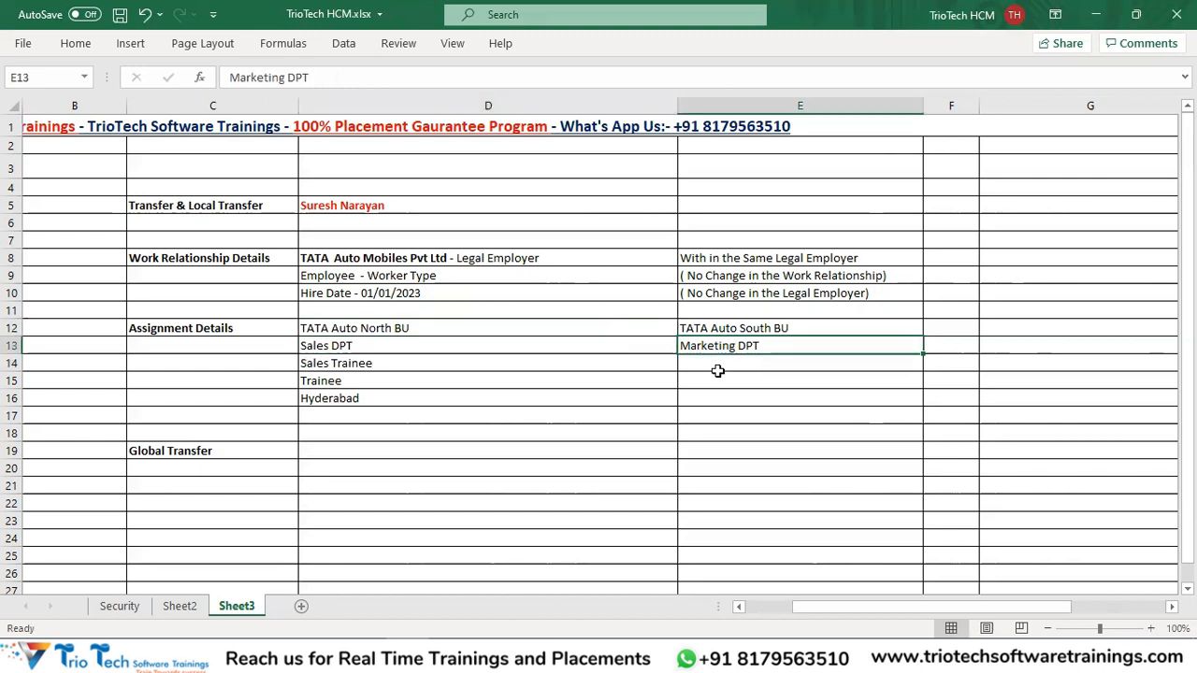
Enter 'Chennai' in E16 as the new location opposite Hyderabad and save.
{"action": "left_click", "coordinate": [375, 366]}
{"action": "left_click", "coordinate": [706, 365]}
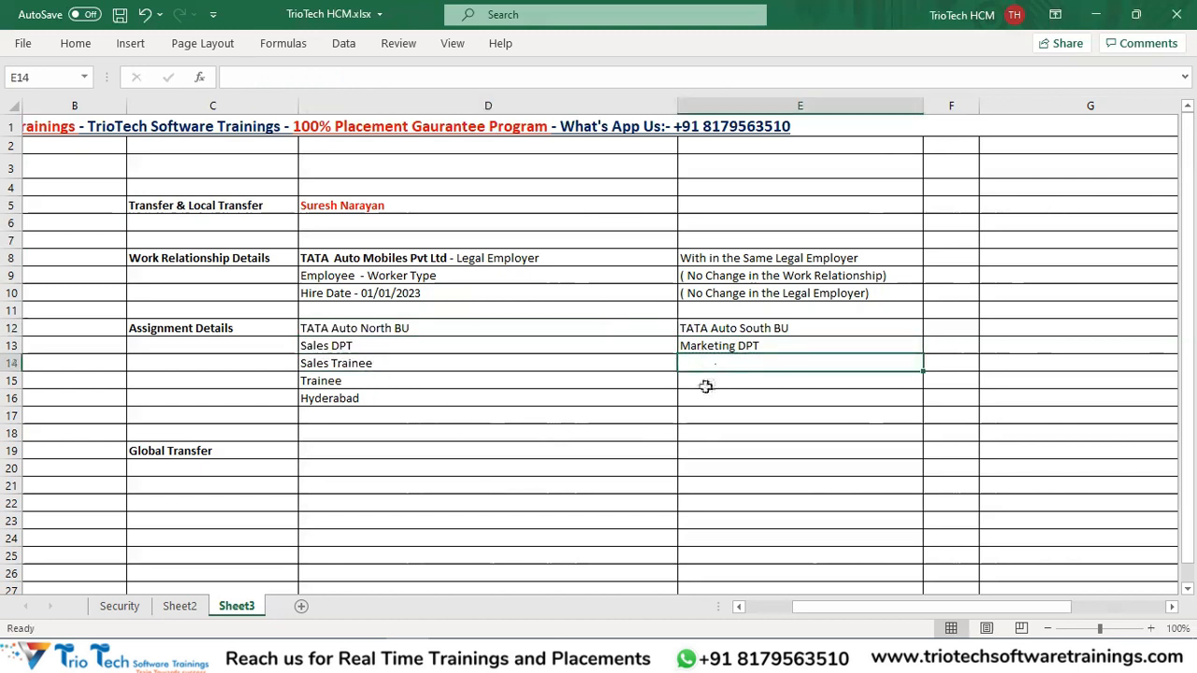
{"action": "left_click", "coordinate": [363, 397]}
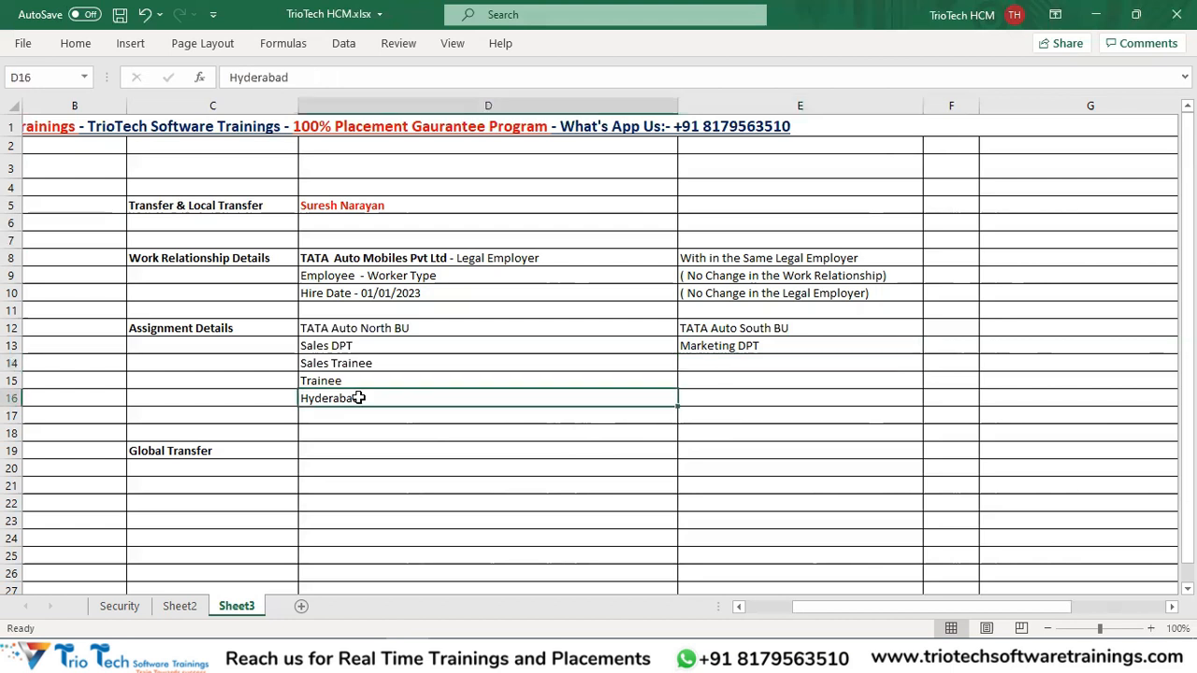
{"action": "left_click", "coordinate": [737, 399]}
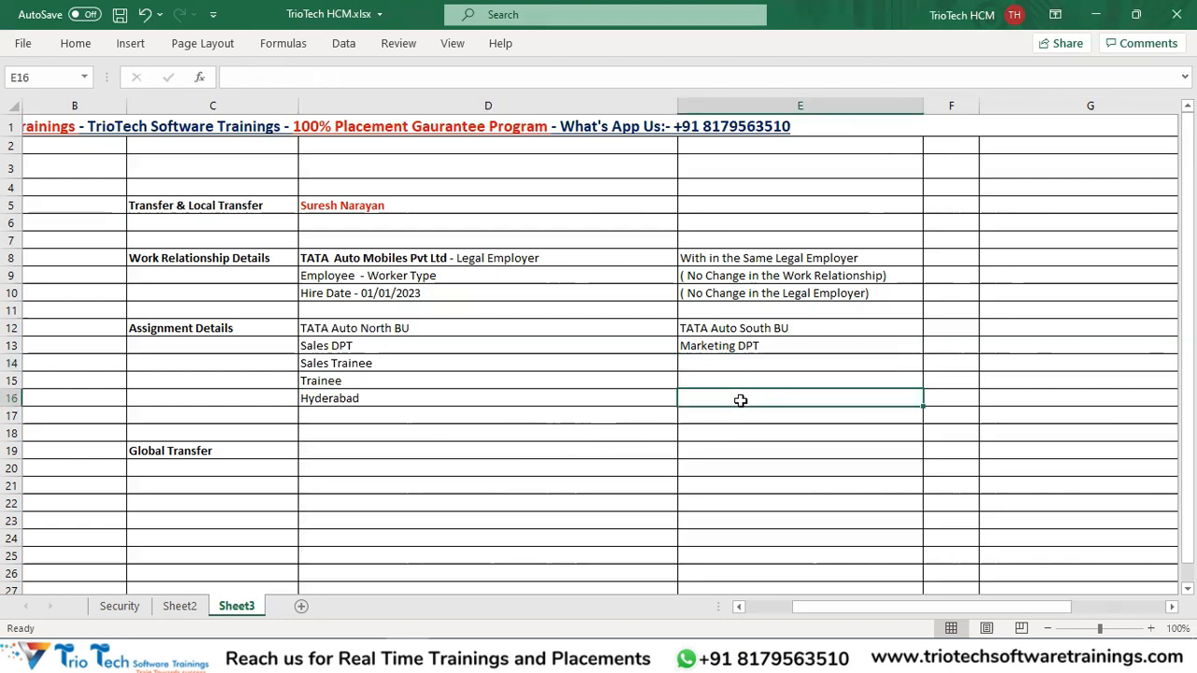
{"action": "type", "text": "Chennai"}
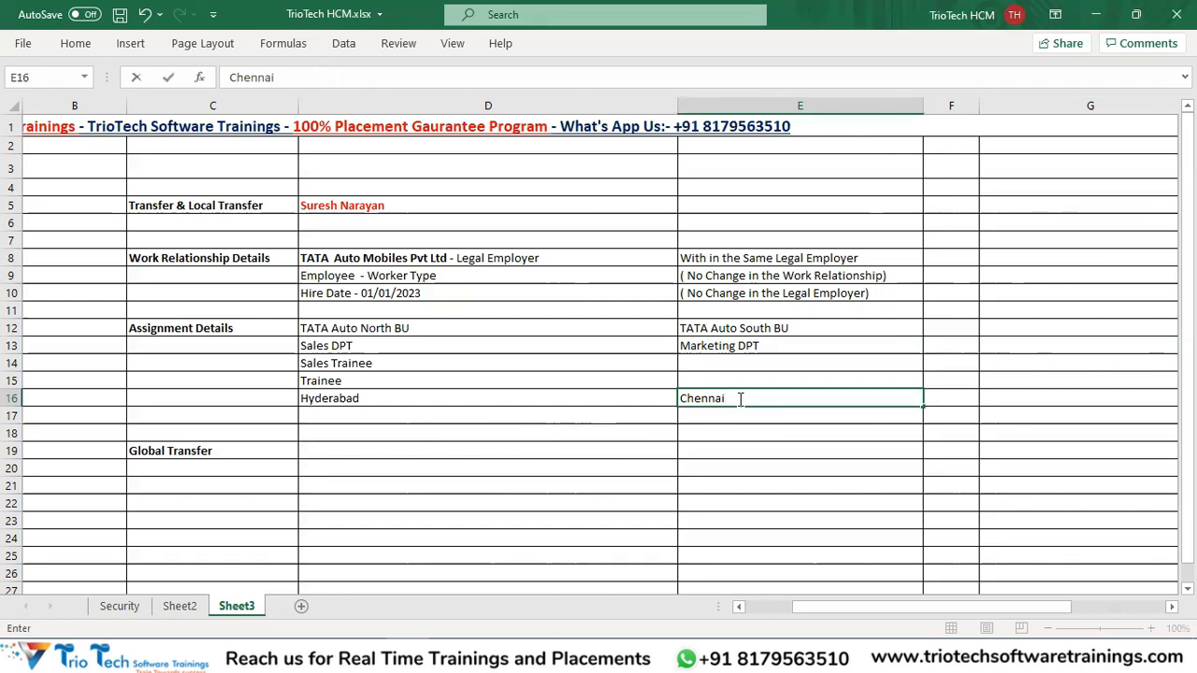
{"action": "key", "text": "ctrl+s"}
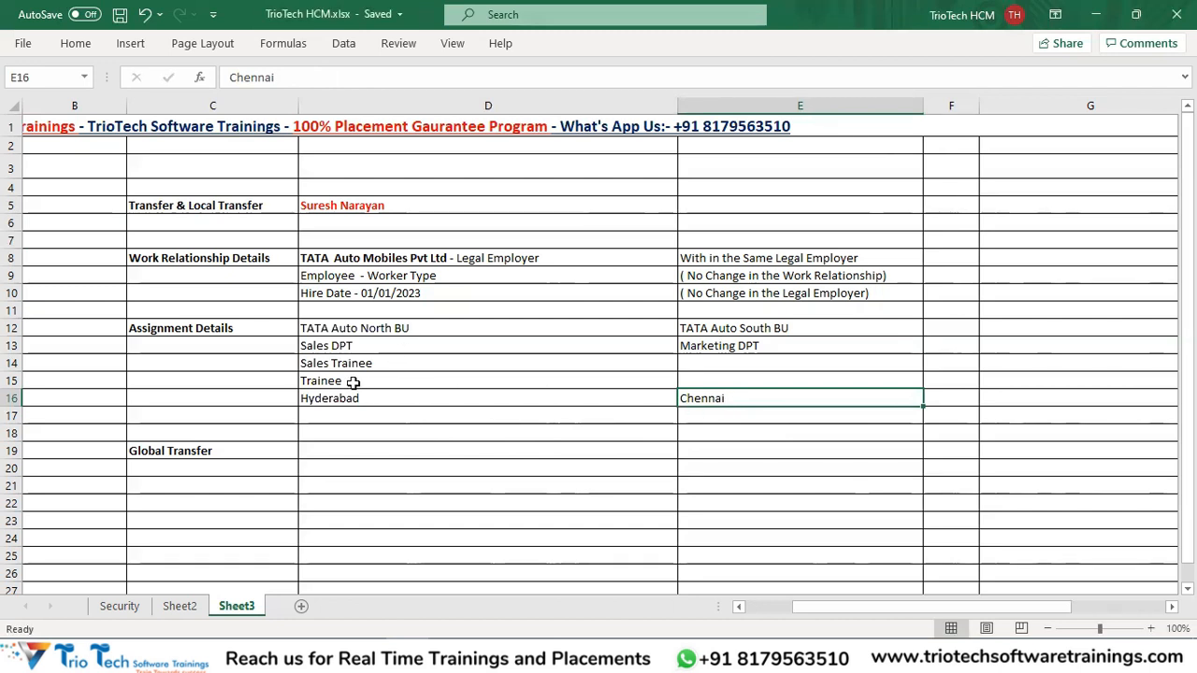
Compare old and new business unit, department, location and grade entries.
{"action": "left_click", "coordinate": [219, 205]}
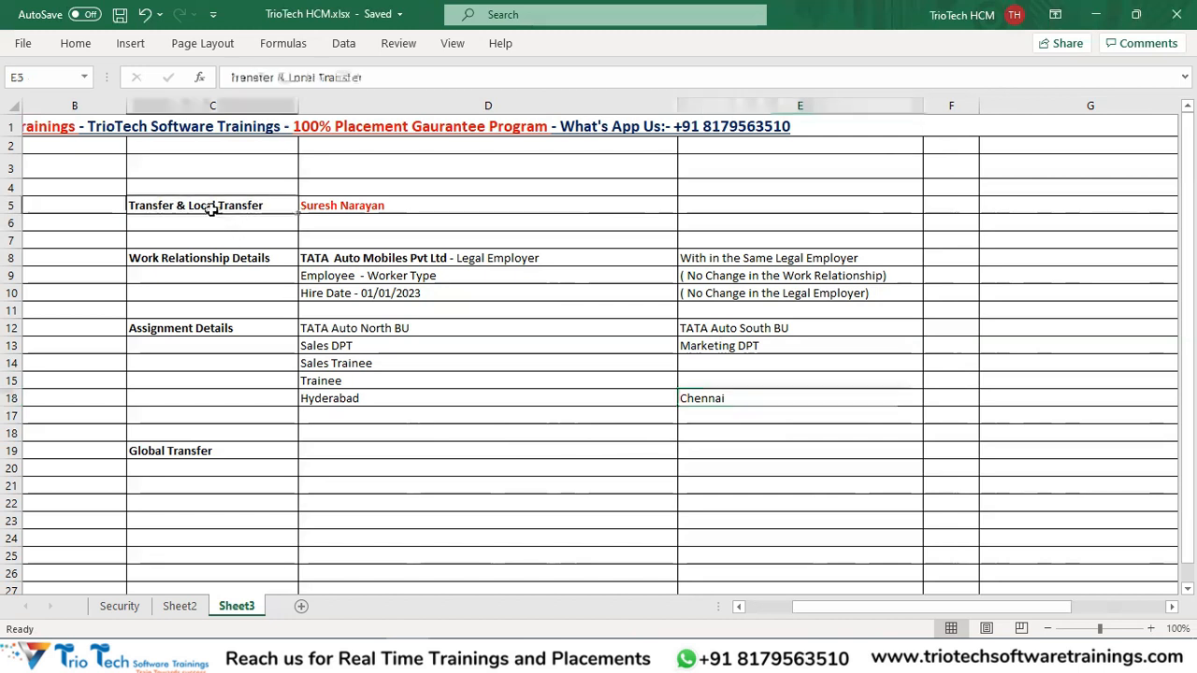
{"action": "left_click", "coordinate": [348, 328]}
{"action": "left_click", "coordinate": [694, 328]}
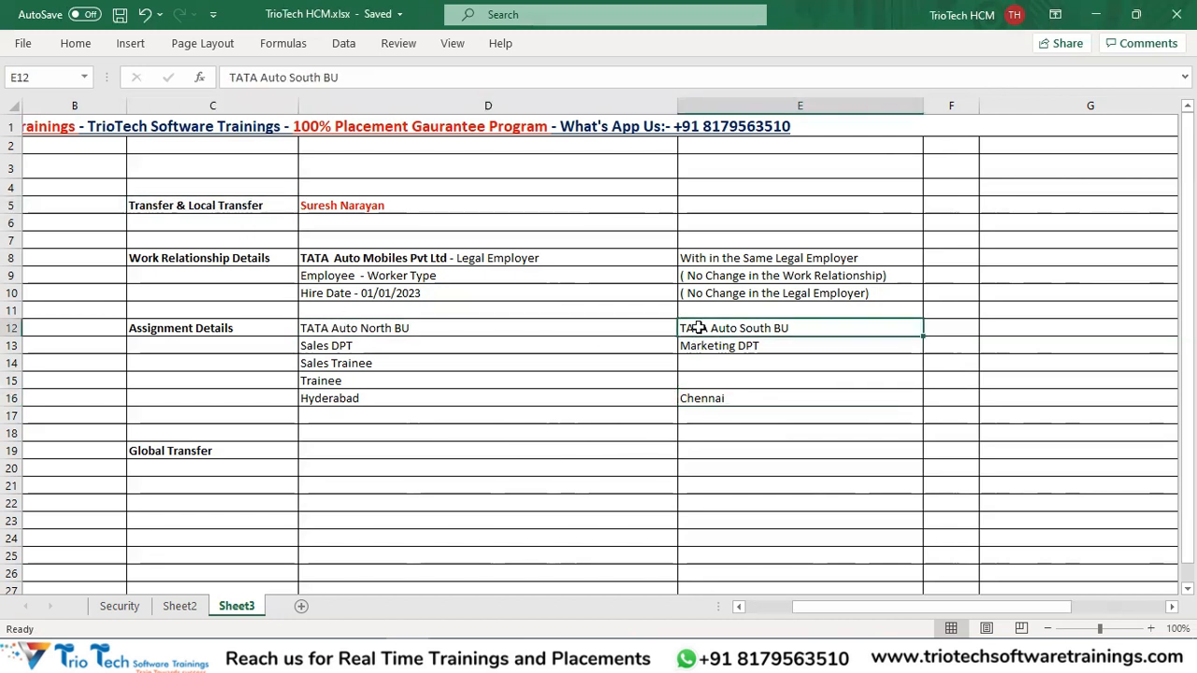
{"action": "left_click", "coordinate": [409, 344]}
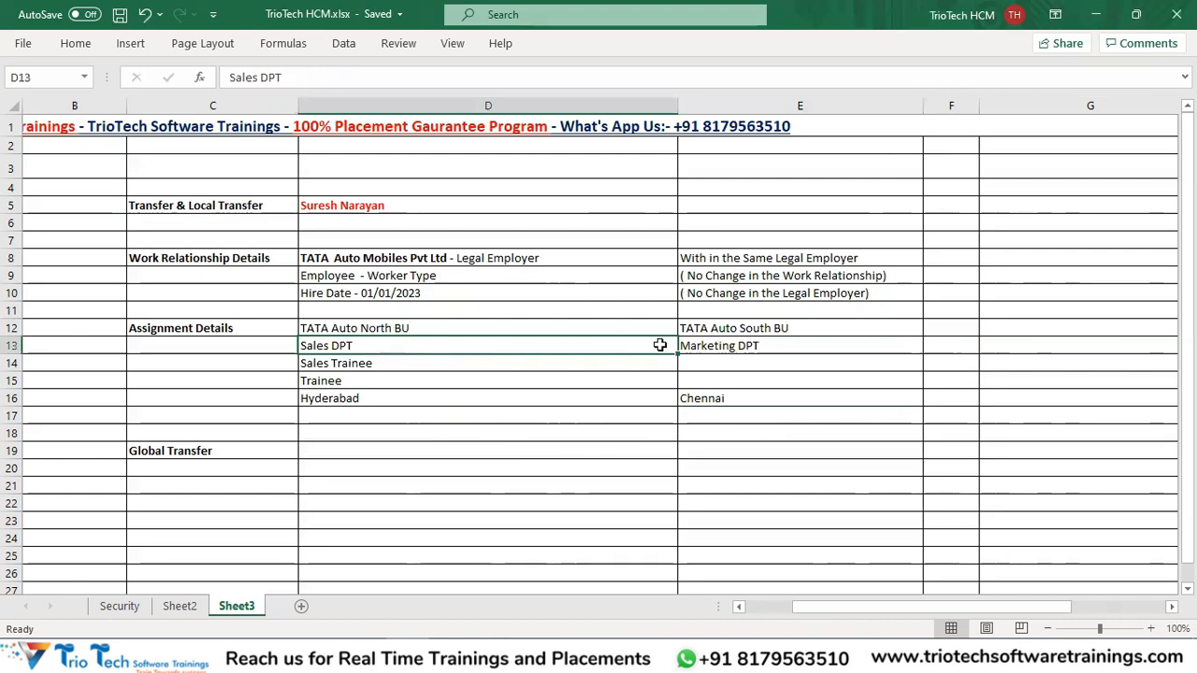
{"action": "left_click", "coordinate": [720, 339]}
{"action": "left_click", "coordinate": [382, 403]}
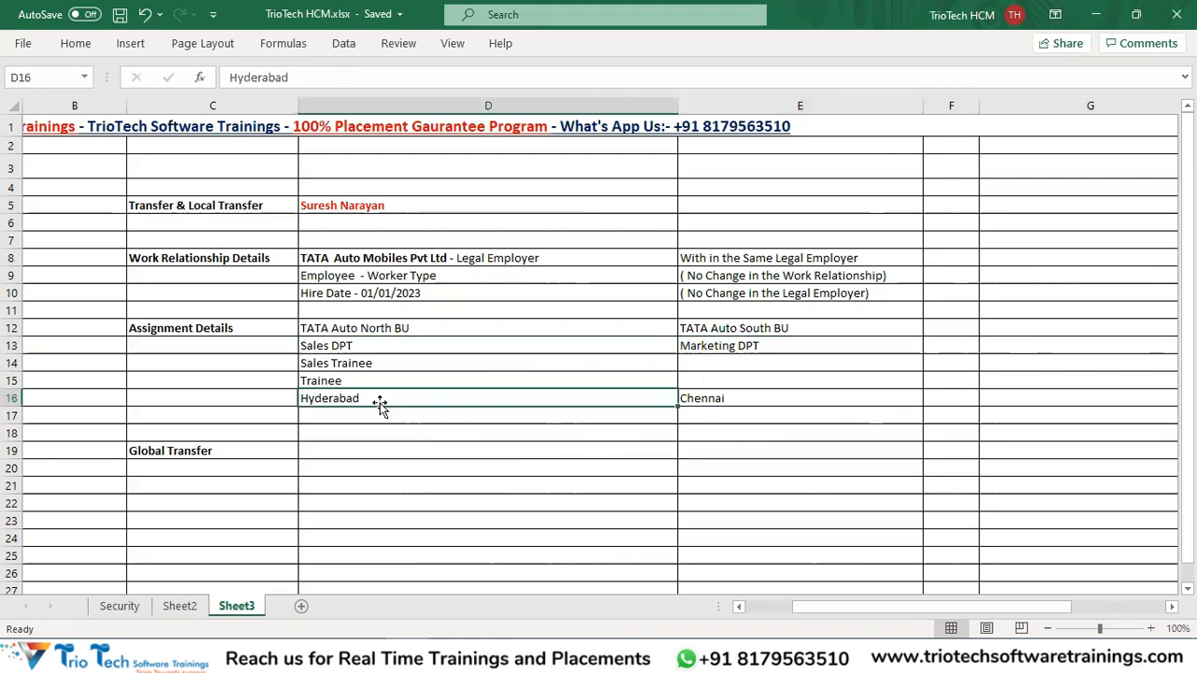
{"action": "left_click", "coordinate": [748, 404]}
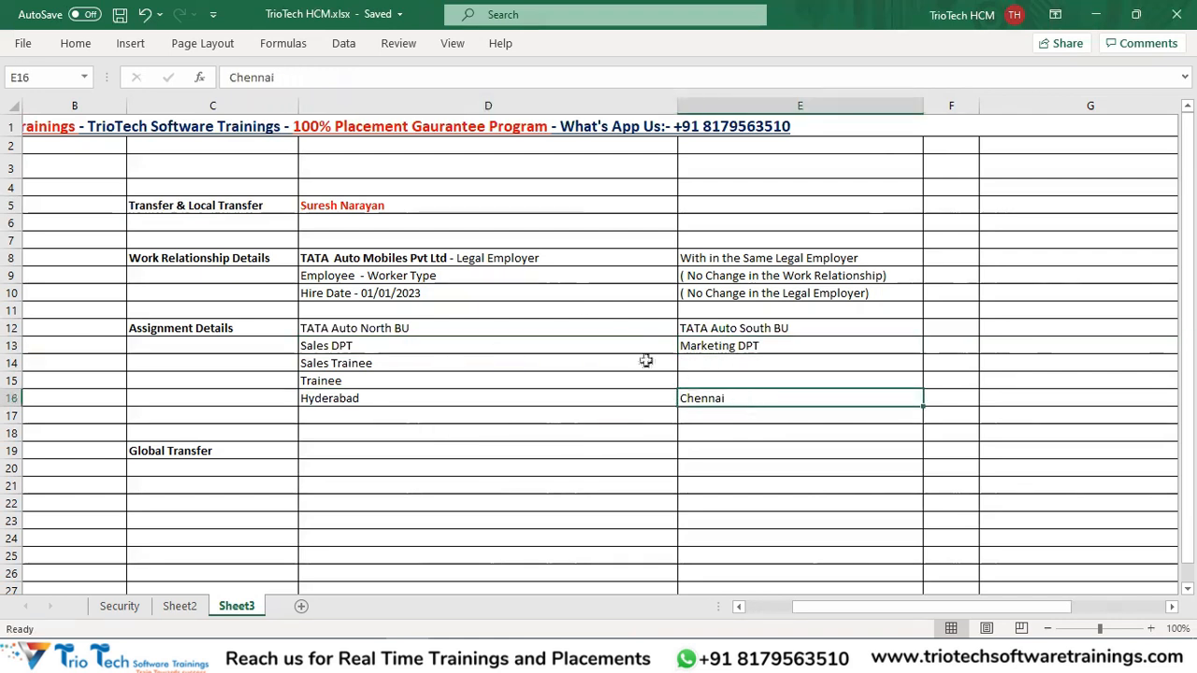
{"action": "left_click", "coordinate": [404, 373]}
{"action": "left_click", "coordinate": [742, 384]}
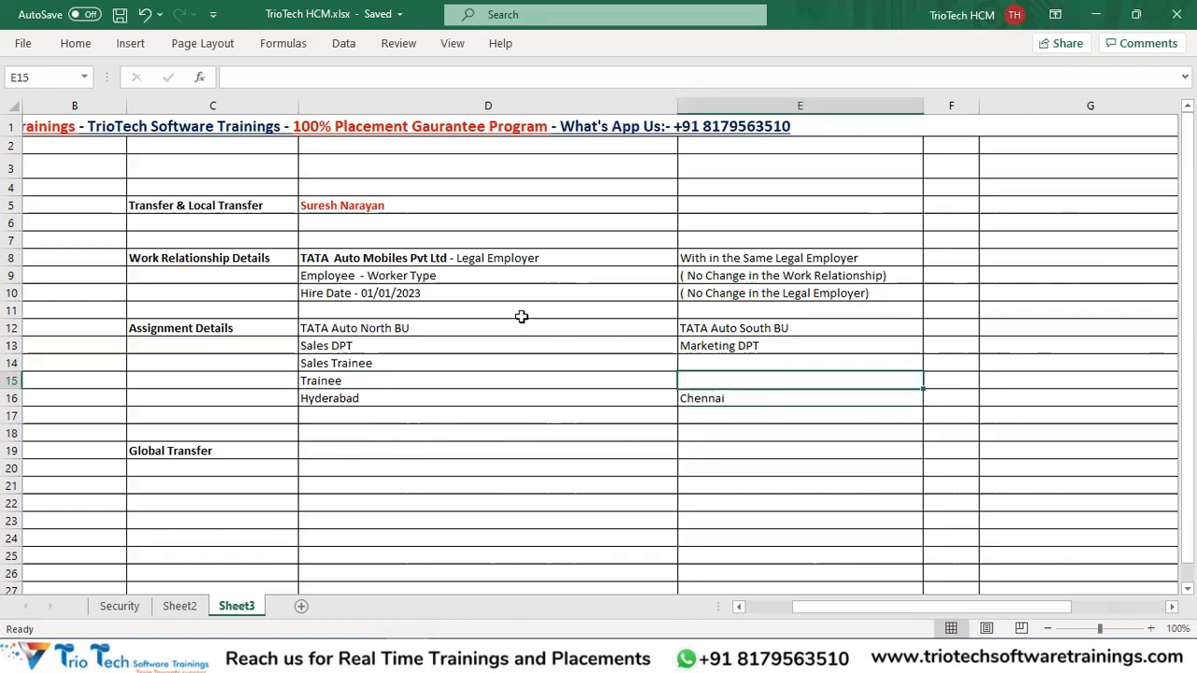
{"action": "left_click", "coordinate": [254, 208]}
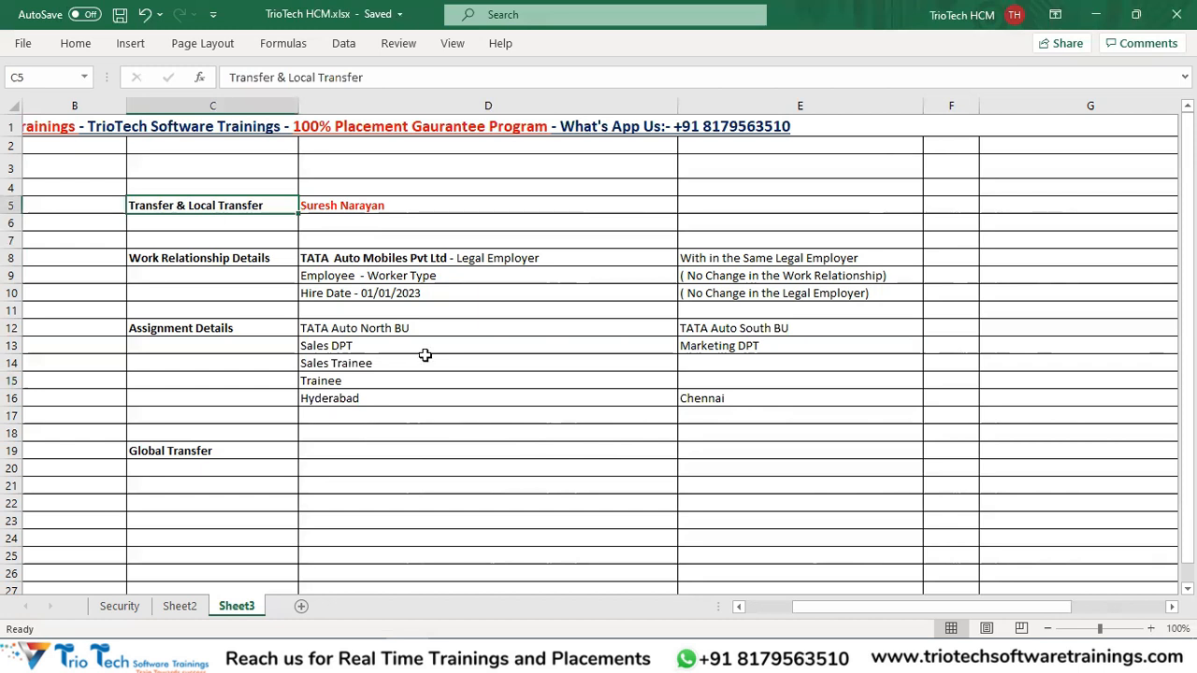
Select the C8:E10 and C12:E17 blocks, then widen column F.
{"action": "left_click_drag", "start_coordinate": [347, 256], "coordinate": [393, 297]}
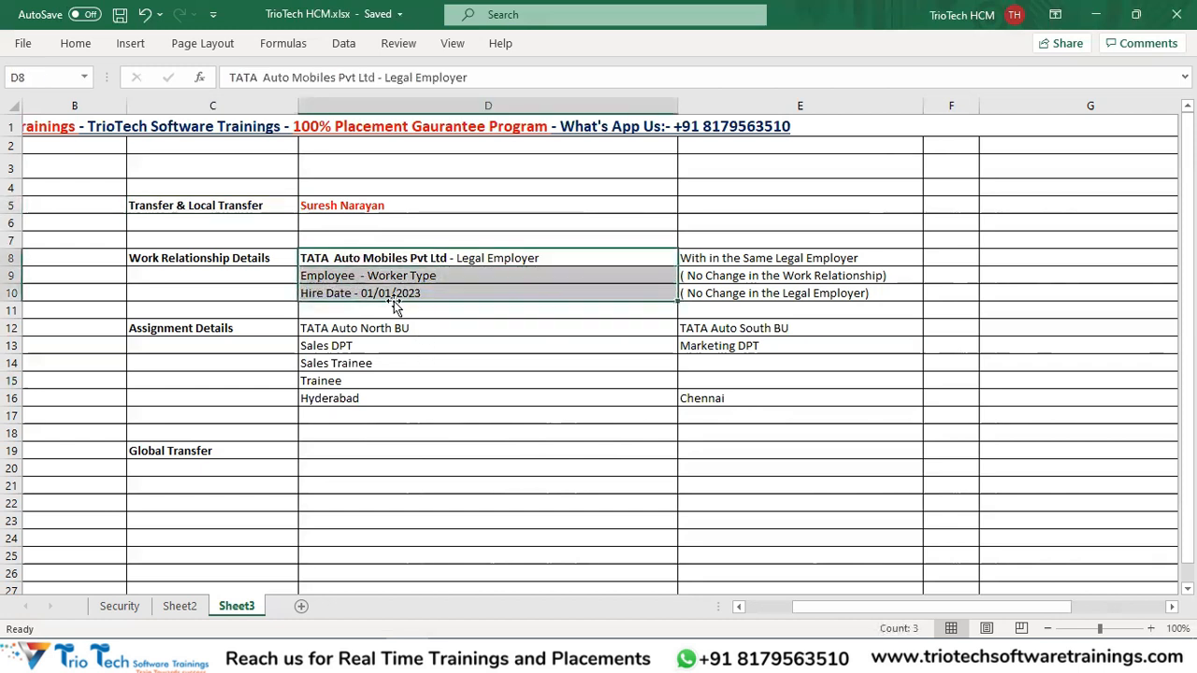
{"action": "left_click_drag", "start_coordinate": [234, 259], "coordinate": [788, 276]}
{"action": "left_click_drag", "start_coordinate": [801, 289], "coordinate": [802, 290]}
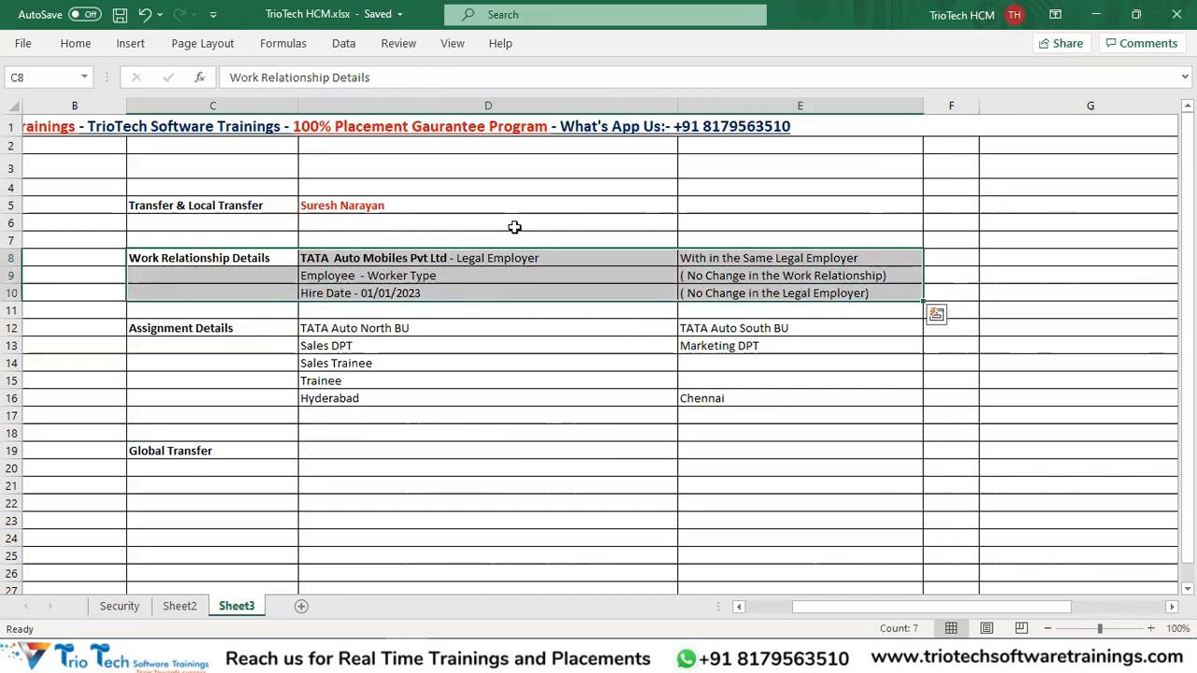
{"action": "left_click", "coordinate": [422, 263]}
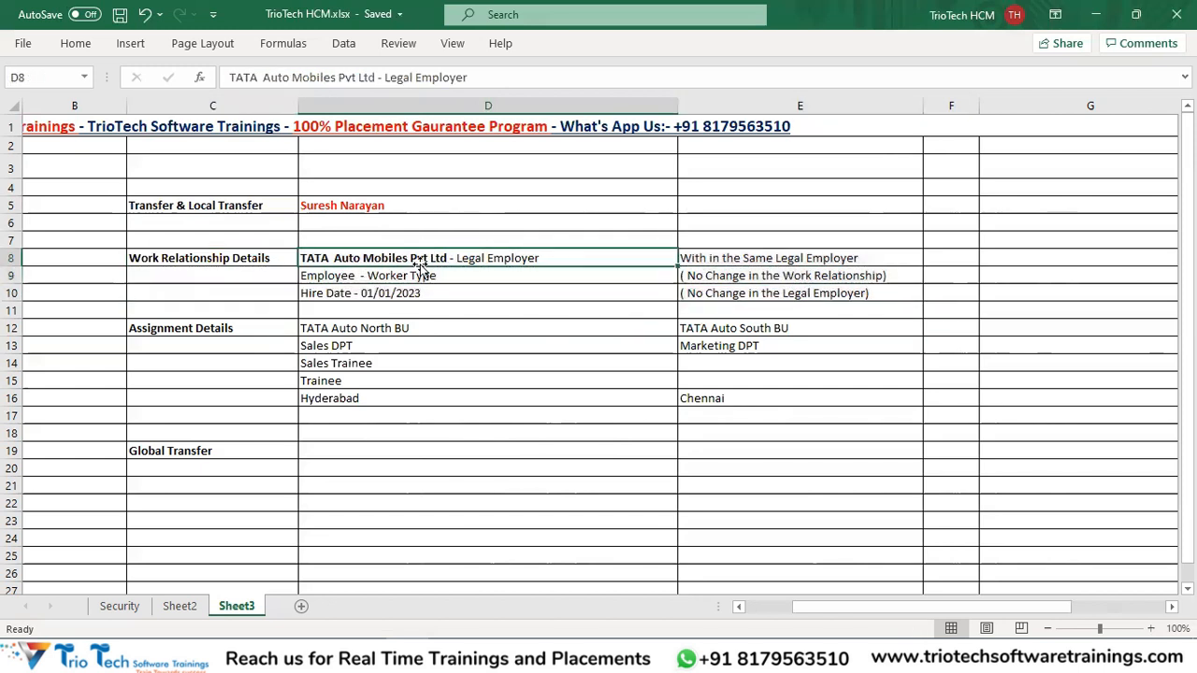
{"action": "left_click_drag", "start_coordinate": [328, 325], "coordinate": [364, 415]}
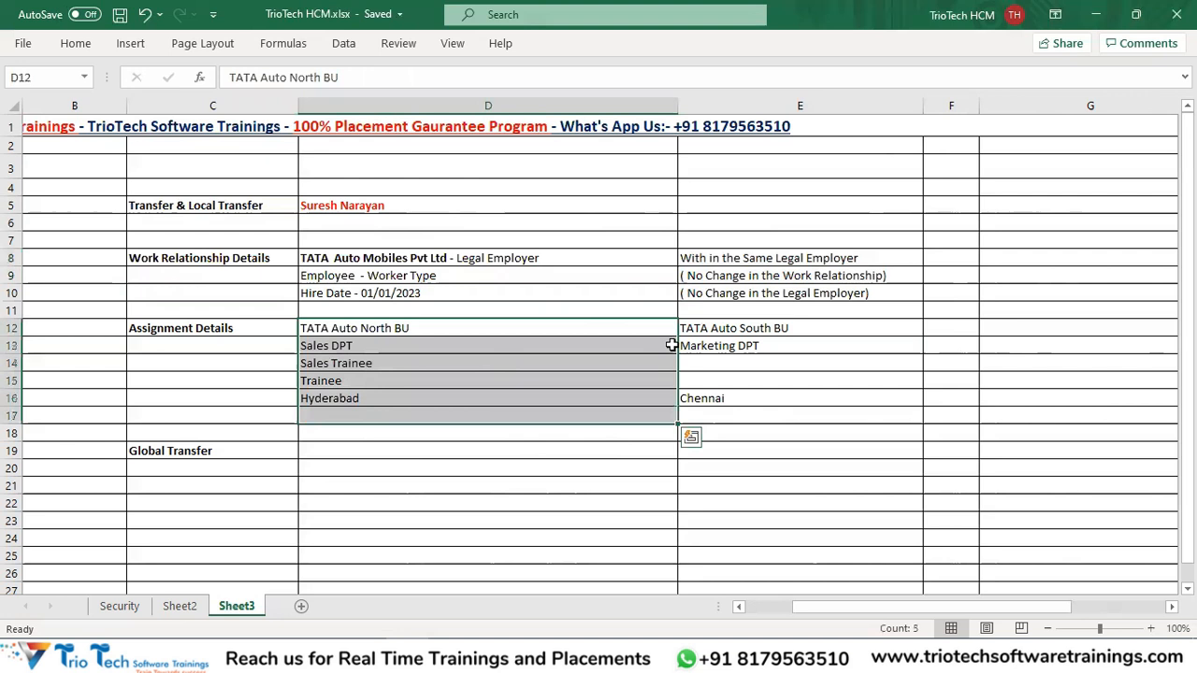
{"action": "left_click_drag", "start_coordinate": [710, 323], "coordinate": [738, 400]}
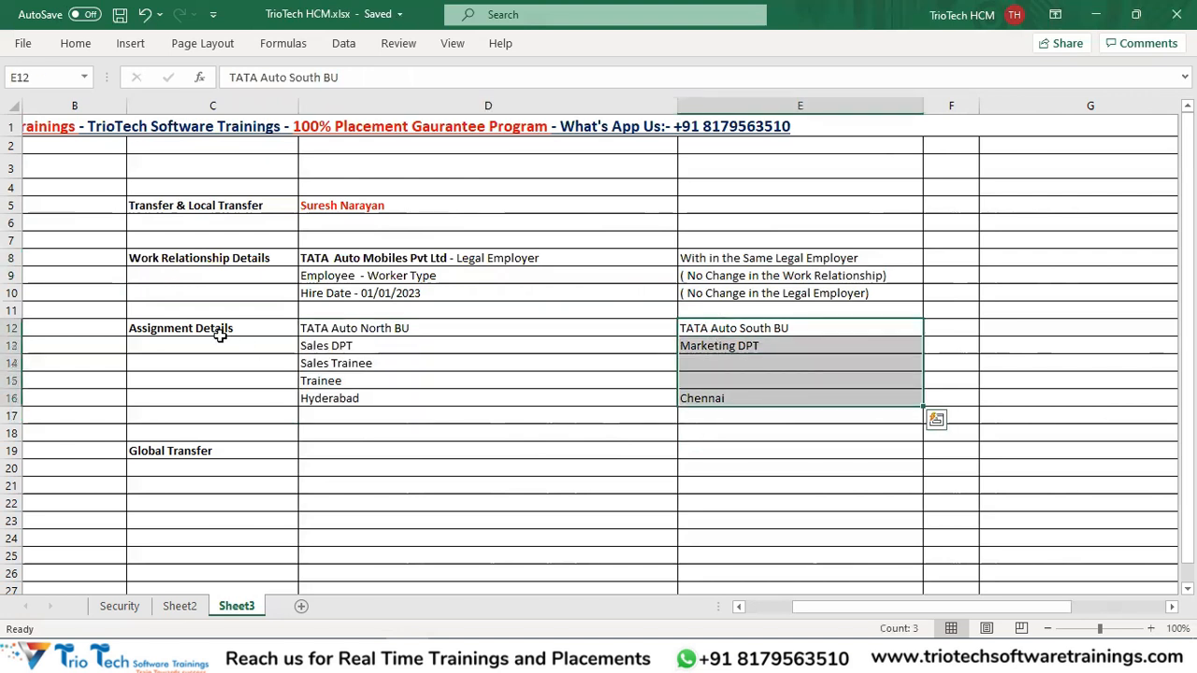
{"action": "left_click_drag", "start_coordinate": [216, 329], "coordinate": [716, 411]}
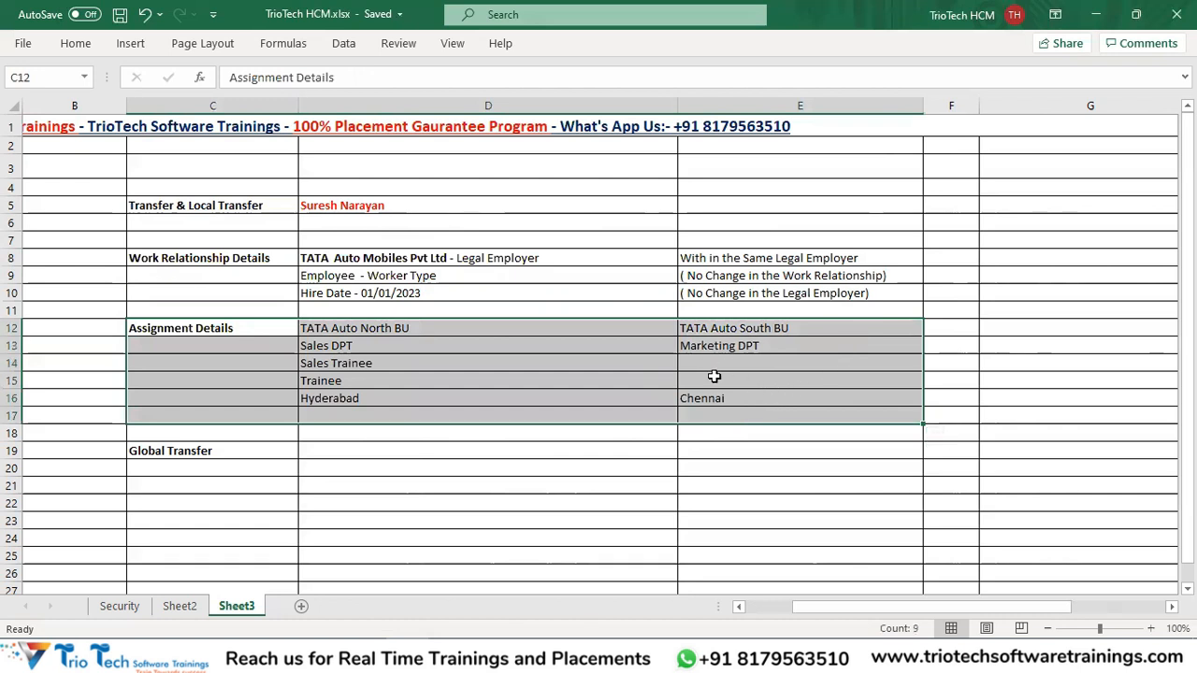
{"action": "left_click_drag", "start_coordinate": [979, 106], "coordinate": [1098, 106]}
Enter 'Assignment Level Changes' in F12, bold with yellow fill.
{"action": "left_click", "coordinate": [936, 329]}
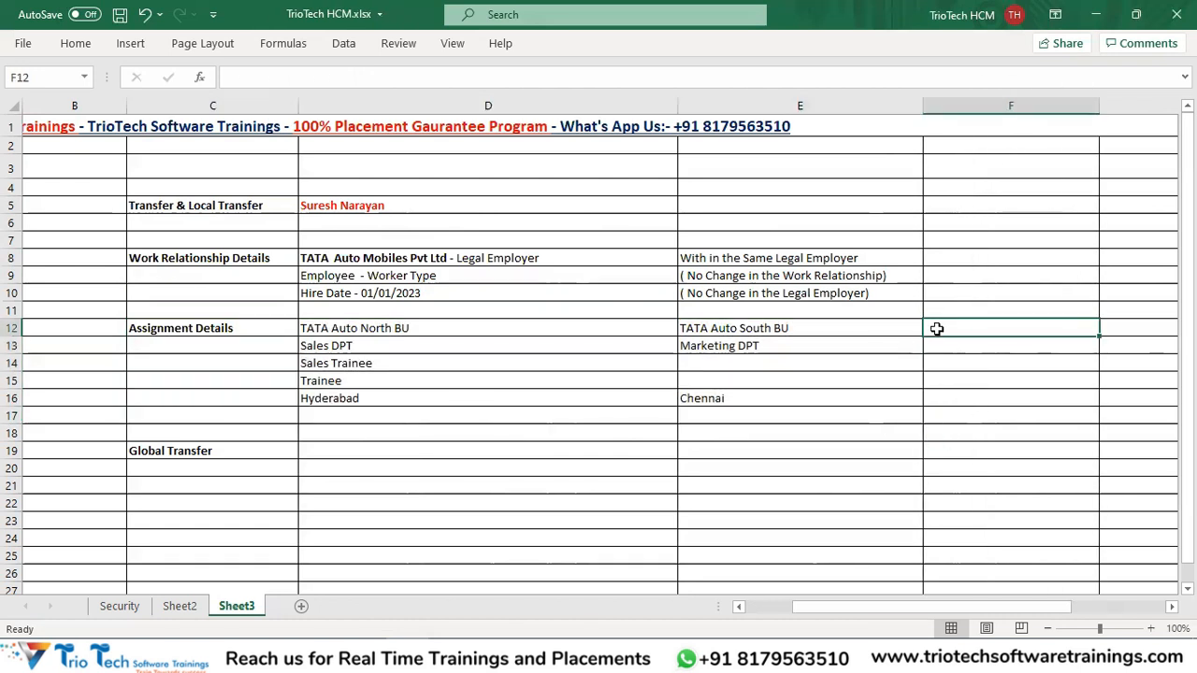
{"action": "double_click", "coordinate": [936, 329]}
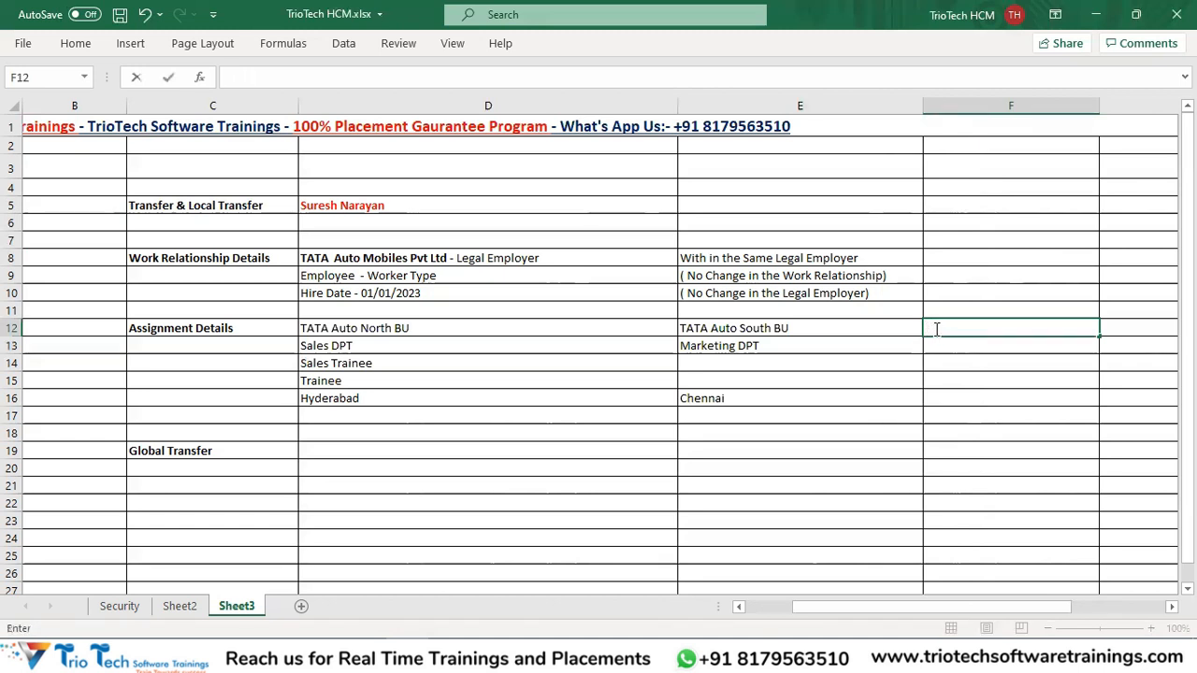
{"action": "type", "text": "Assignment Level Changes"}
{"action": "key", "text": "Return"}
{"action": "left_click", "coordinate": [935, 329]}
{"action": "key", "text": "ctrl+b"}
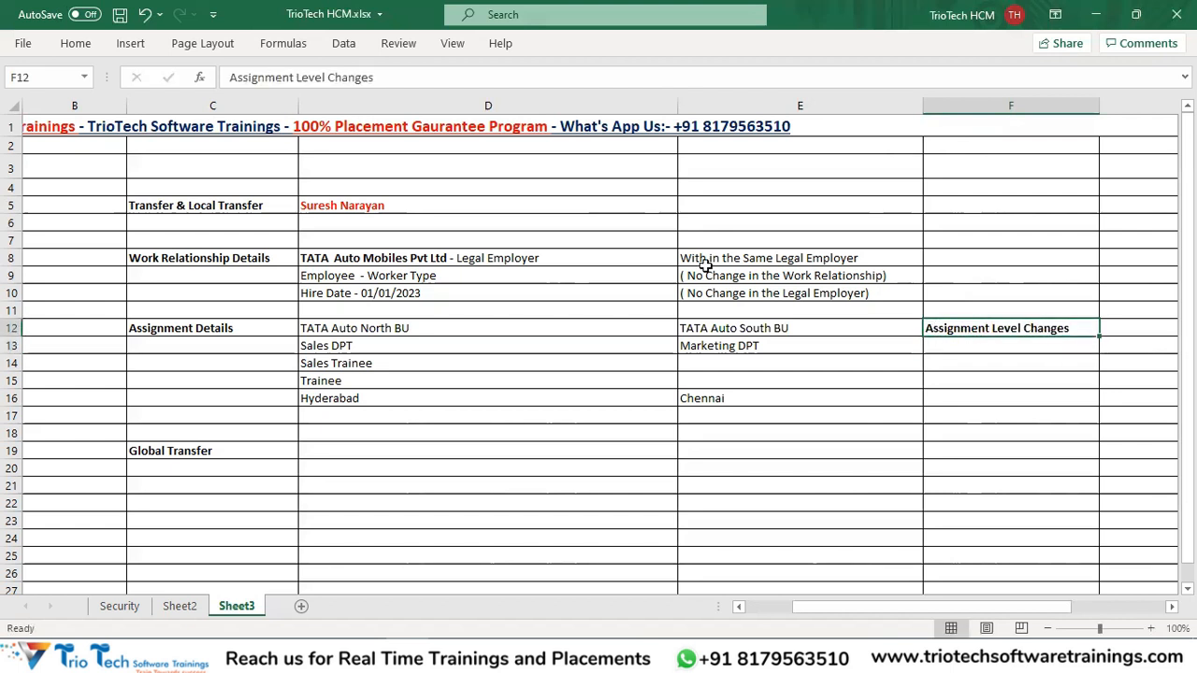
{"action": "left_click", "coordinate": [77, 44]}
{"action": "left_click", "coordinate": [224, 105]}
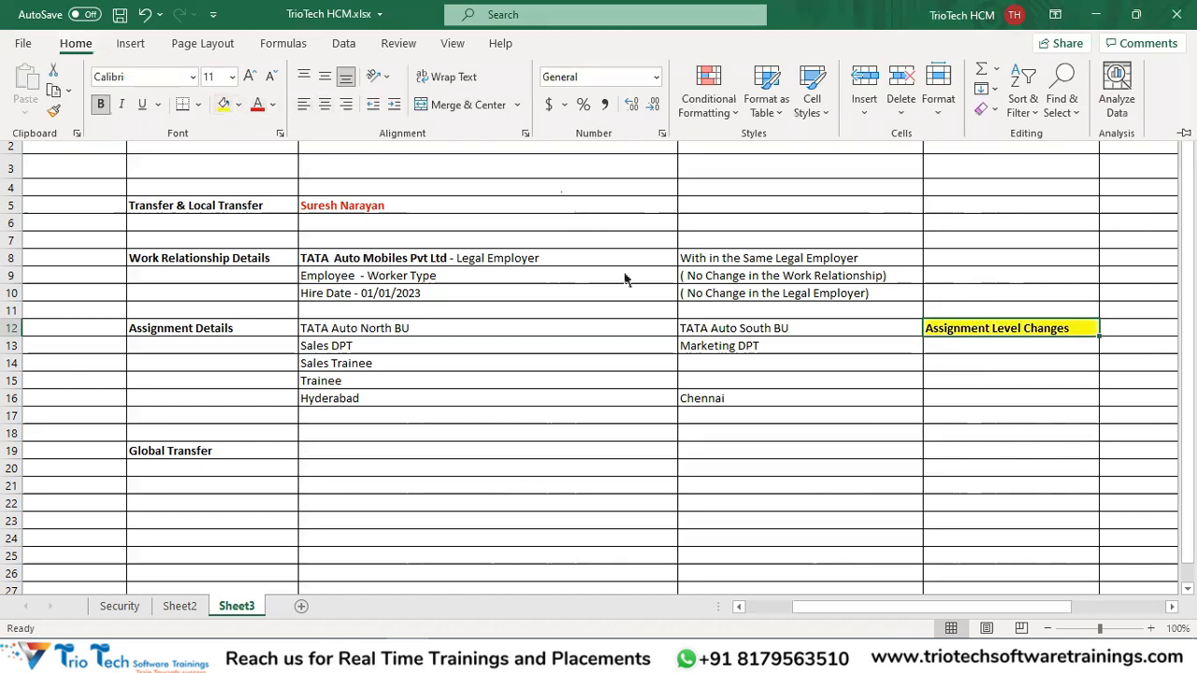
{"action": "key", "text": "ctrl+s"}
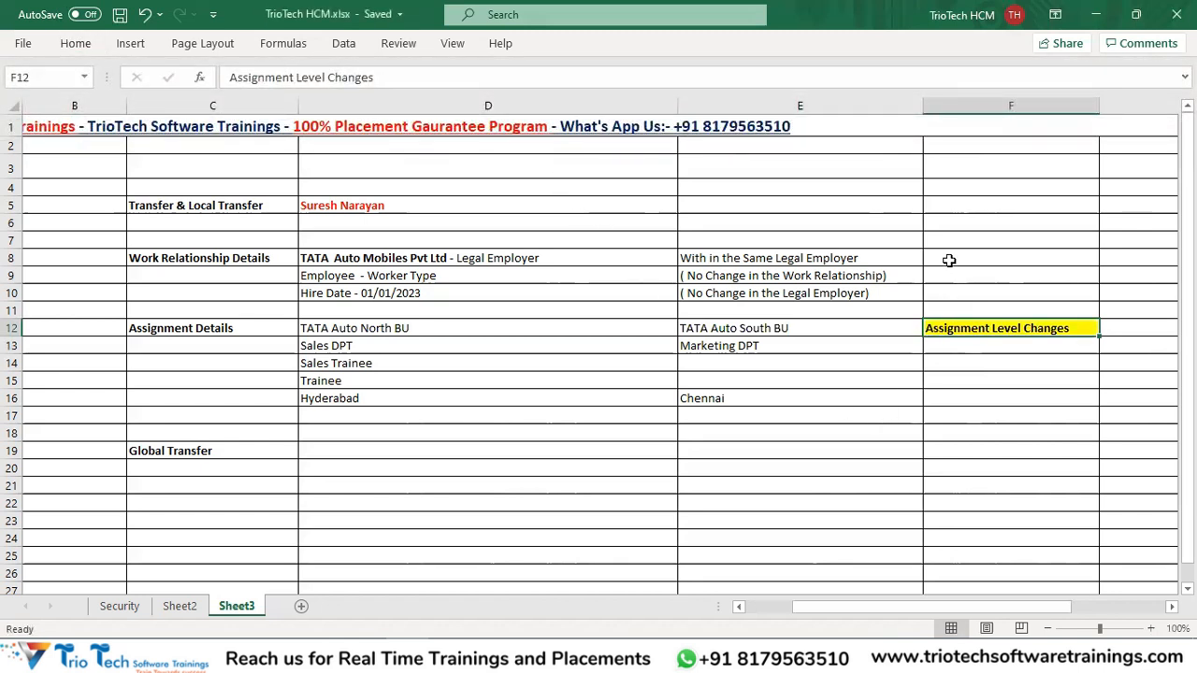
Make the two No Change notes in E9:E10 bold with yellow fill.
{"action": "left_click", "coordinate": [805, 273]}
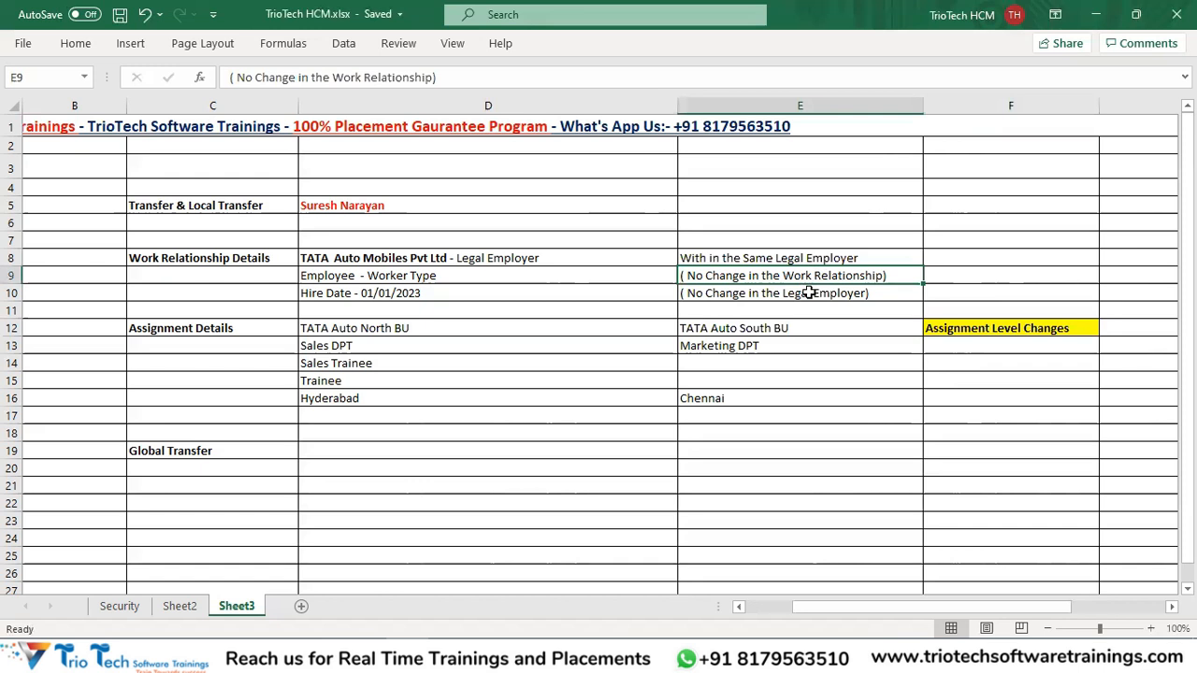
{"action": "left_click", "coordinate": [807, 293], "text": "ctrl"}
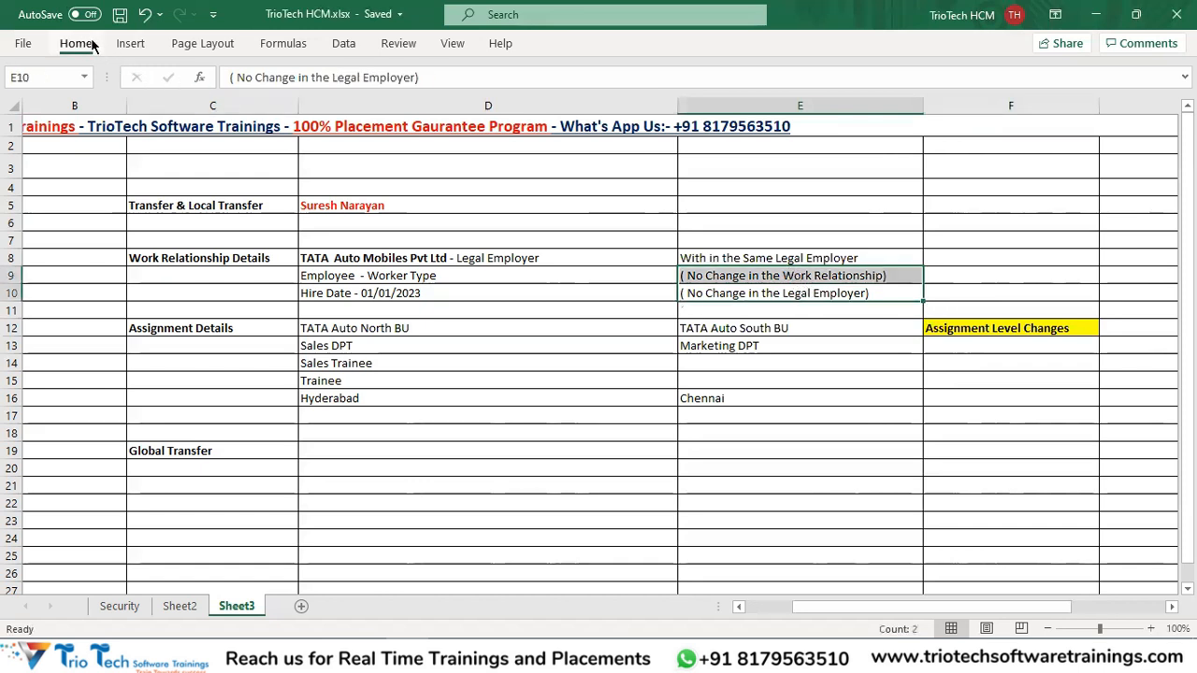
{"action": "left_click", "coordinate": [82, 45]}
{"action": "left_click", "coordinate": [223, 105]}
{"action": "key", "text": "ctrl+b"}
{"action": "key", "text": "ctrl+s"}
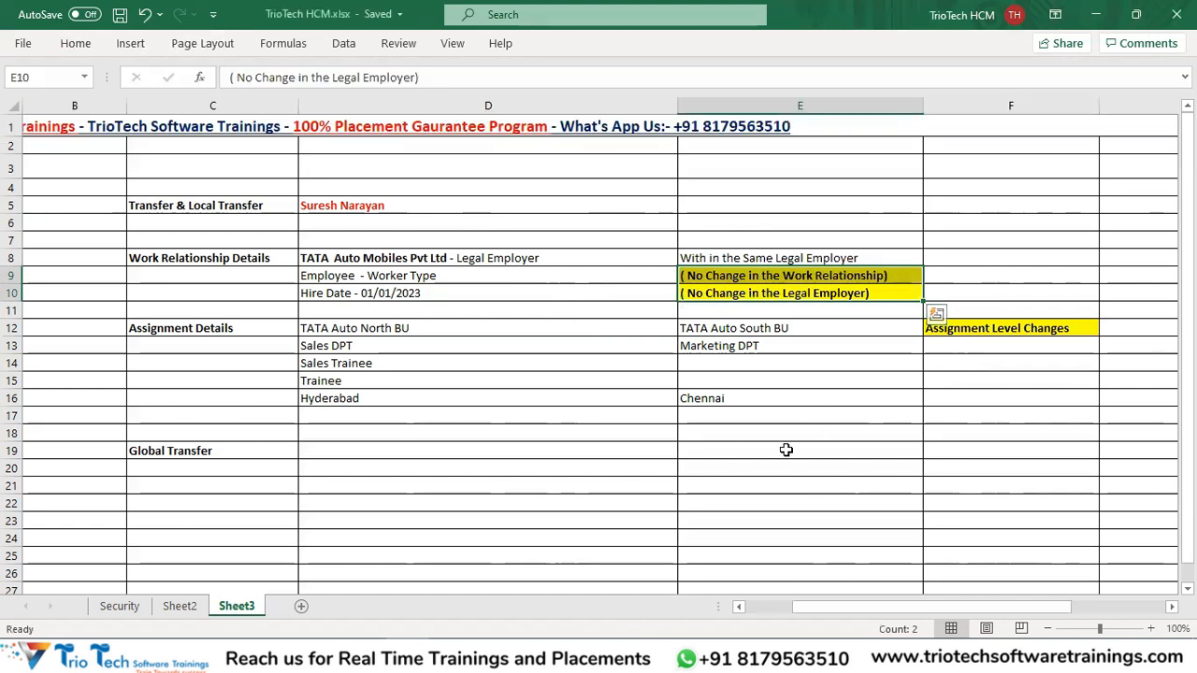
{"action": "left_click", "coordinate": [785, 450]}
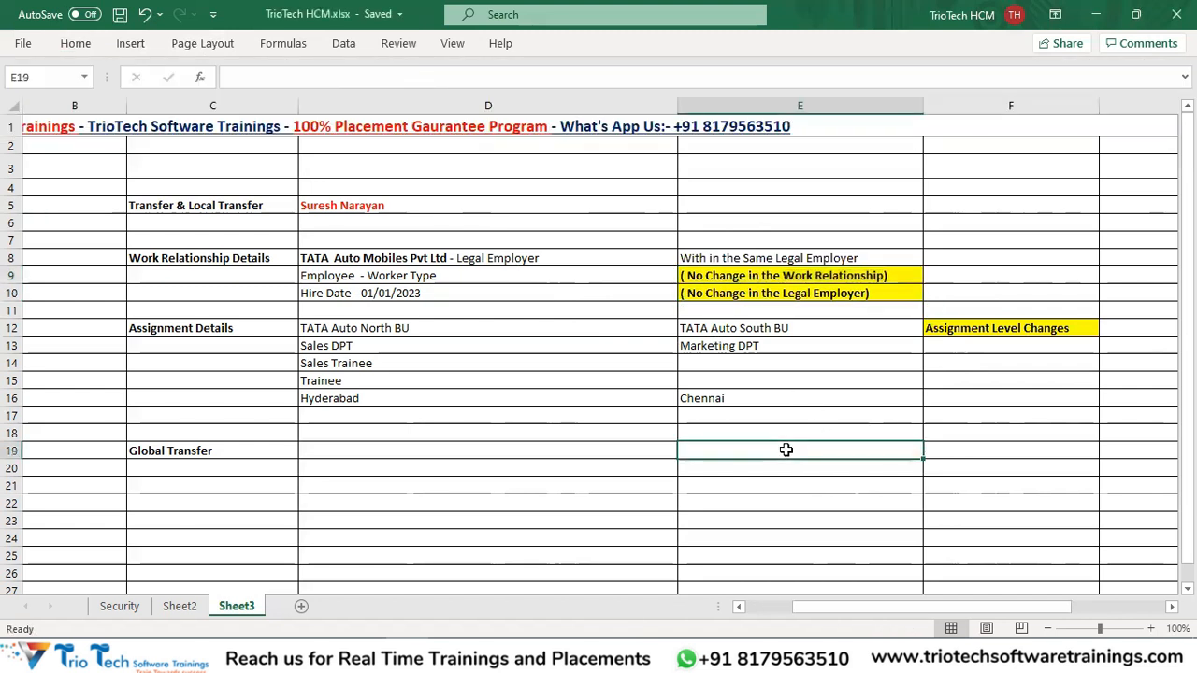
{"action": "left_click", "coordinate": [195, 209]}
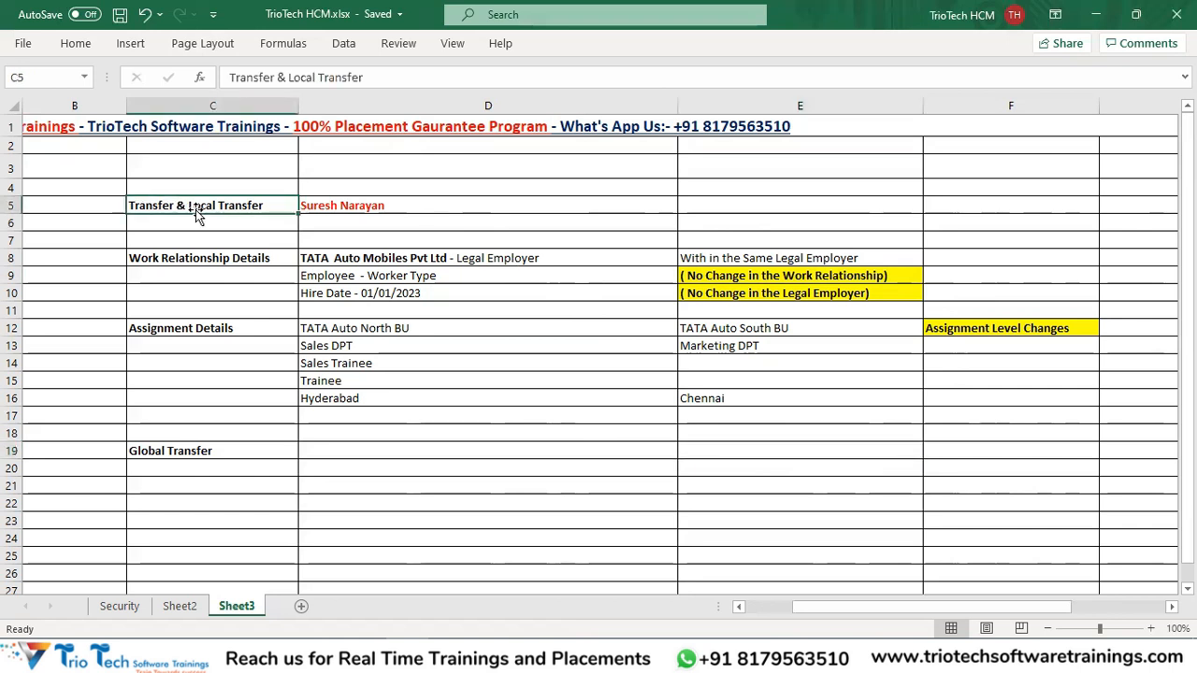
{"action": "left_click", "coordinate": [780, 269]}
{"action": "left_click", "coordinate": [790, 295]}
{"action": "left_click", "coordinate": [414, 260]}
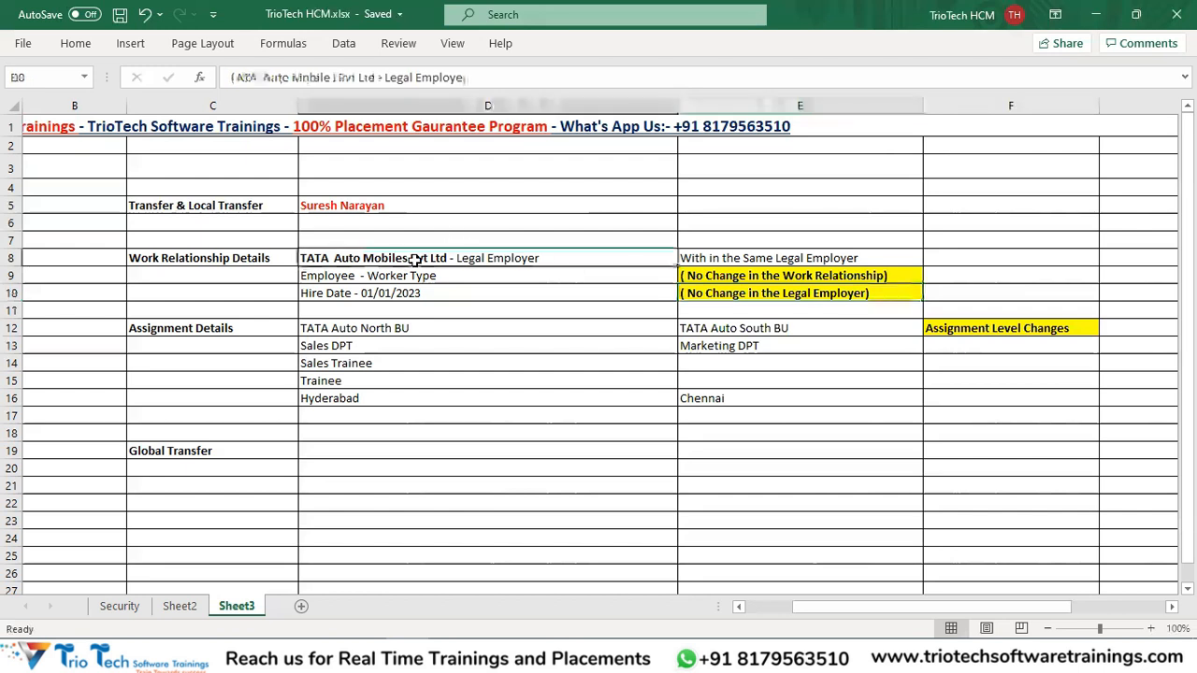
{"action": "left_click", "coordinate": [343, 206]}
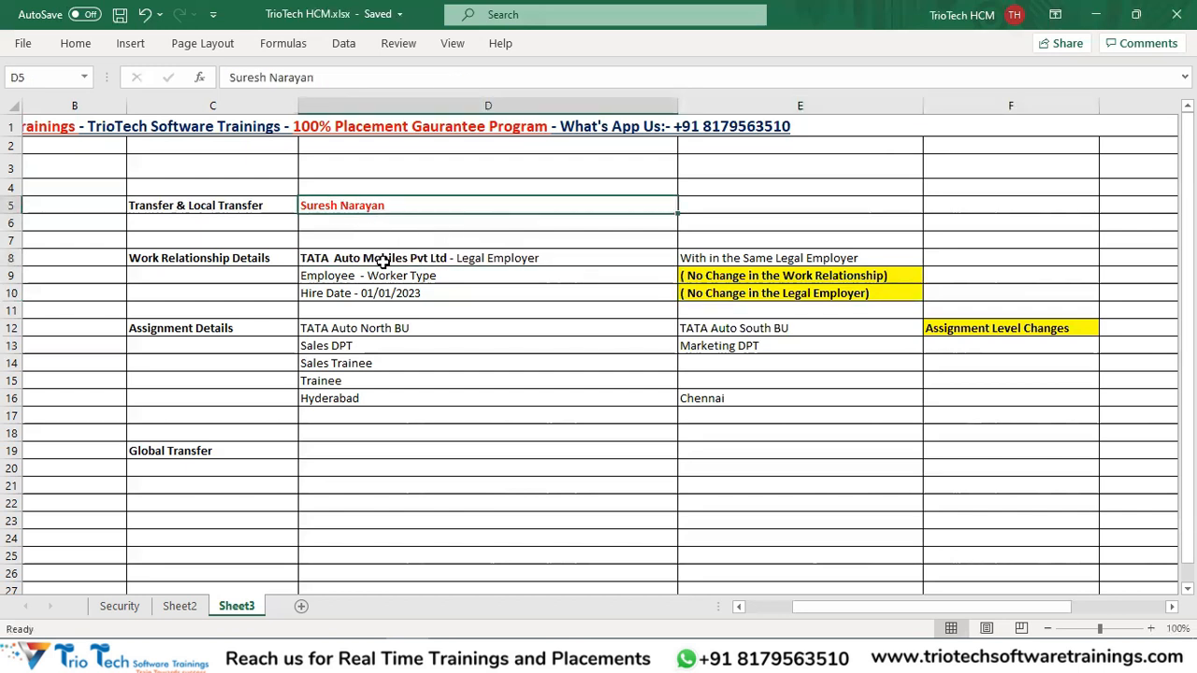
{"action": "left_click", "coordinate": [381, 262]}
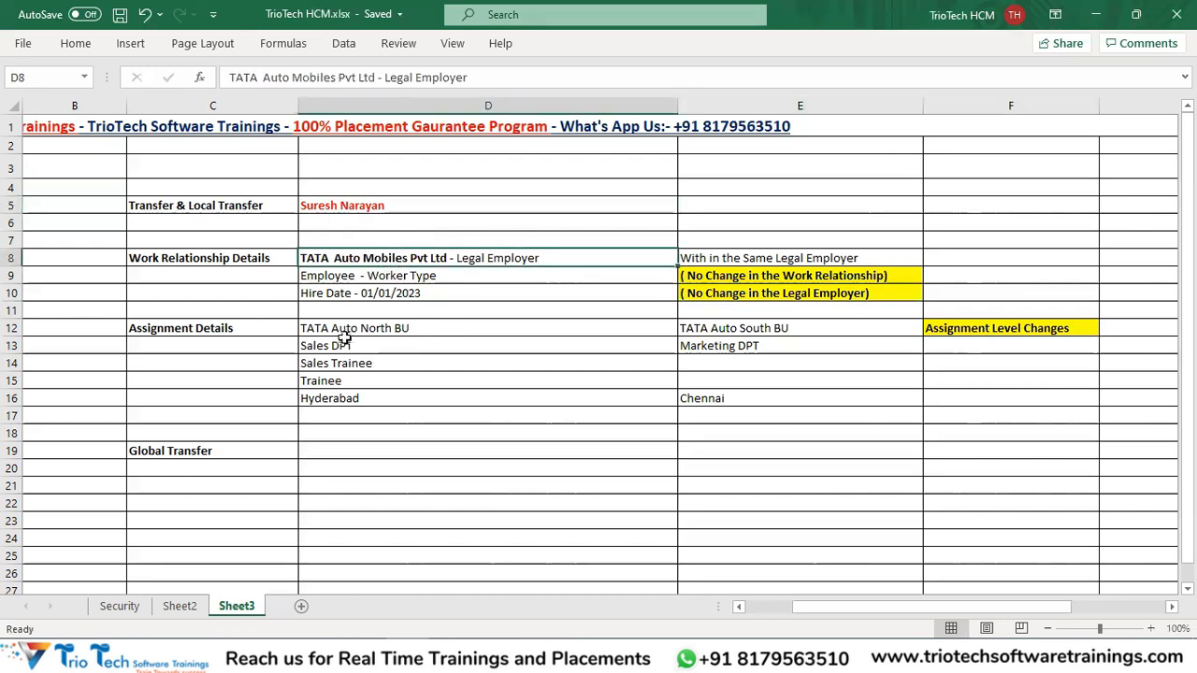
{"action": "left_click_drag", "start_coordinate": [342, 329], "coordinate": [340, 382]}
{"action": "left_click_drag", "start_coordinate": [709, 321], "coordinate": [720, 400]}
{"action": "left_click_drag", "start_coordinate": [411, 241], "coordinate": [425, 300]}
{"action": "left_click_drag", "start_coordinate": [218, 259], "coordinate": [440, 312]}
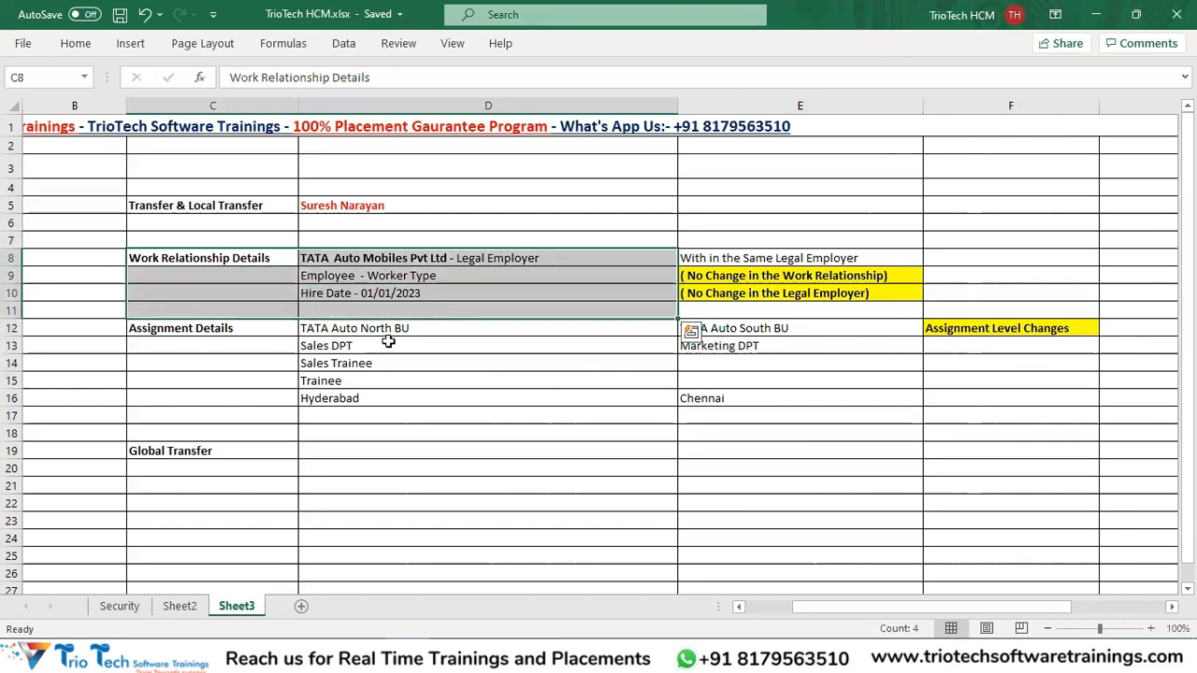
{"action": "left_click_drag", "start_coordinate": [214, 326], "coordinate": [802, 416]}
{"action": "left_click", "coordinate": [1007, 329]}
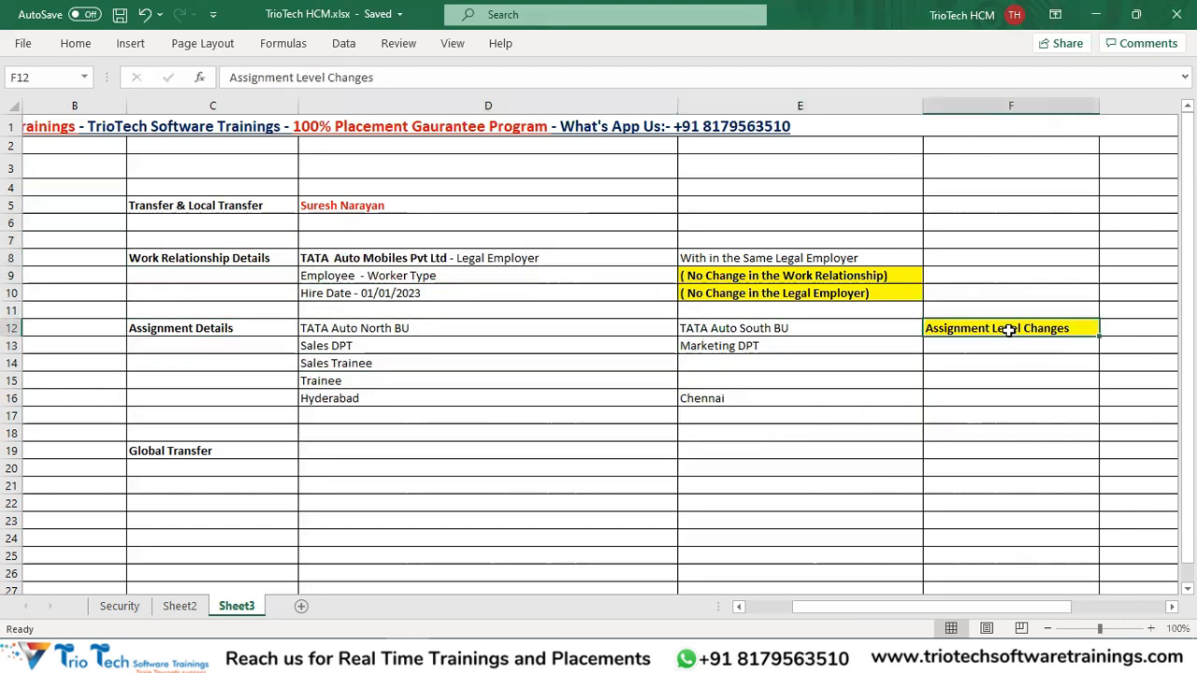
{"action": "left_click", "coordinate": [244, 204]}
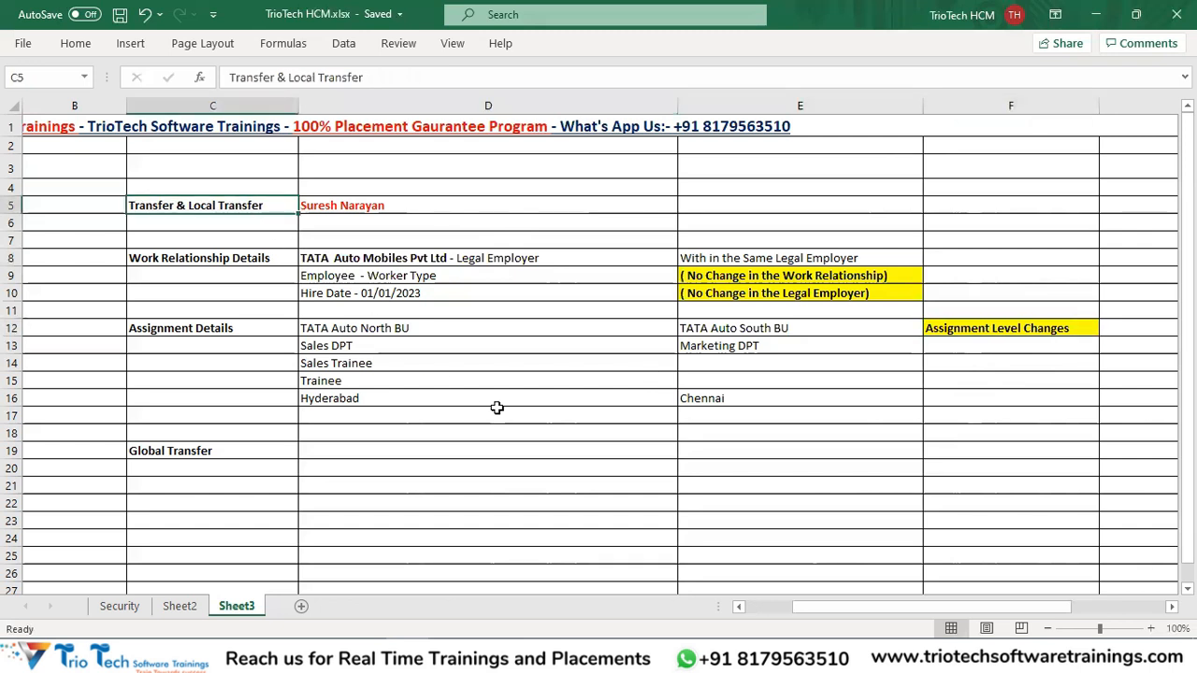
{"action": "left_click_drag", "start_coordinate": [742, 255], "coordinate": [736, 297]}
{"action": "left_click_drag", "start_coordinate": [288, 267], "coordinate": [494, 292]}
{"action": "left_click_drag", "start_coordinate": [203, 325], "coordinate": [775, 409]}
{"action": "left_click", "coordinate": [1016, 334]}
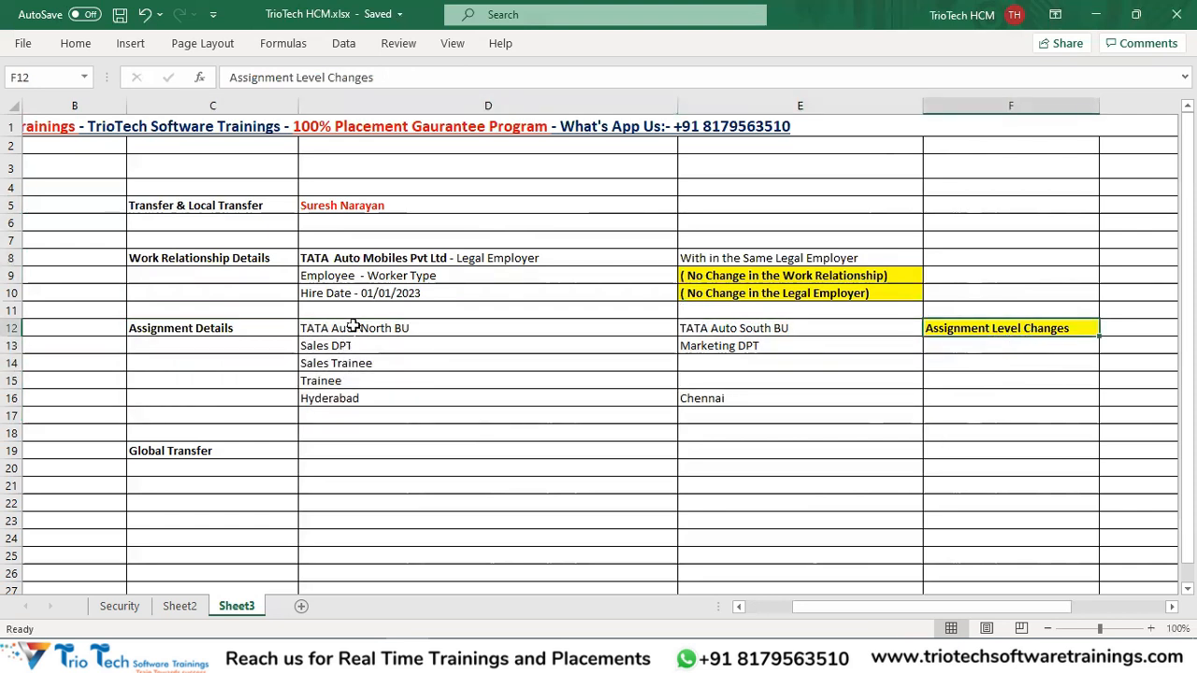
{"action": "left_click_drag", "start_coordinate": [354, 329], "coordinate": [402, 381]}
{"action": "left_click_drag", "start_coordinate": [740, 327], "coordinate": [748, 398]}
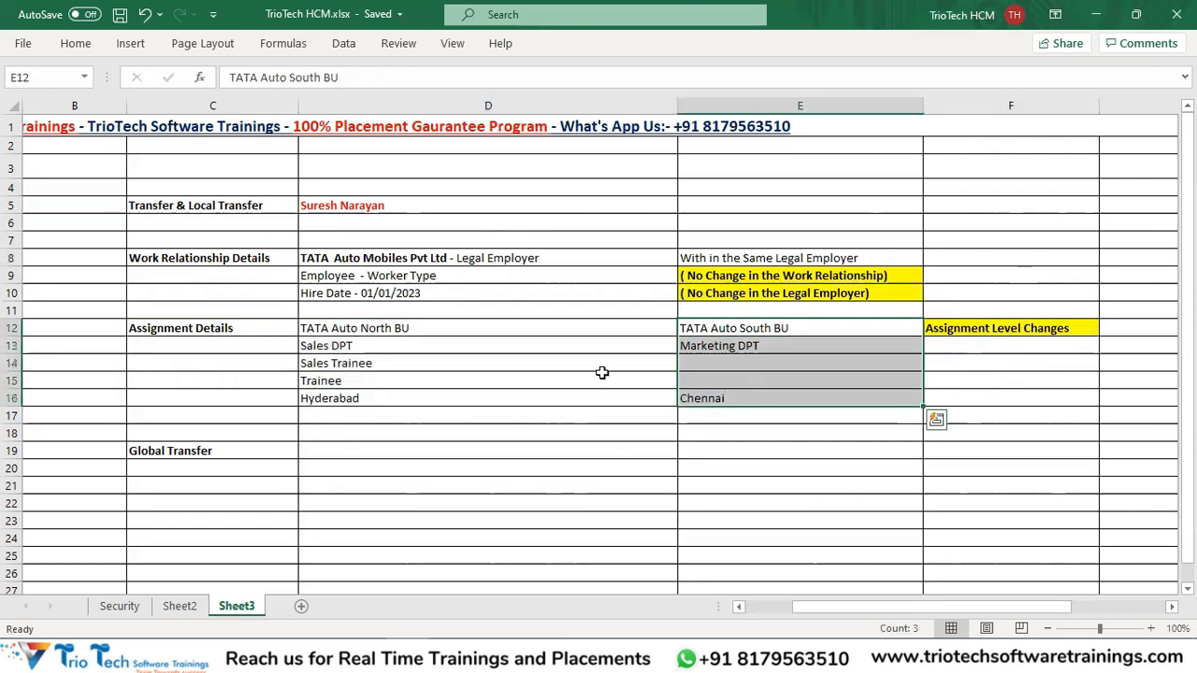
{"action": "left_click", "coordinate": [492, 339]}
{"action": "left_click", "coordinate": [755, 346]}
{"action": "left_click", "coordinate": [490, 402]}
{"action": "left_click", "coordinate": [729, 399]}
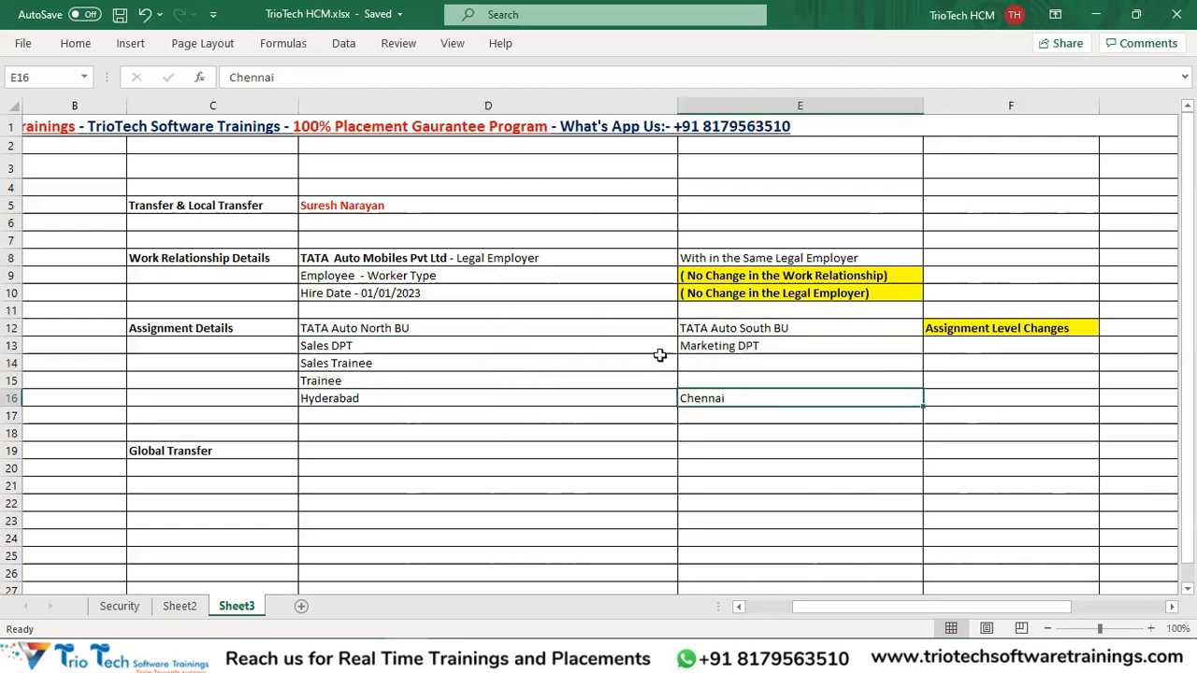
{"action": "left_click", "coordinate": [208, 209]}
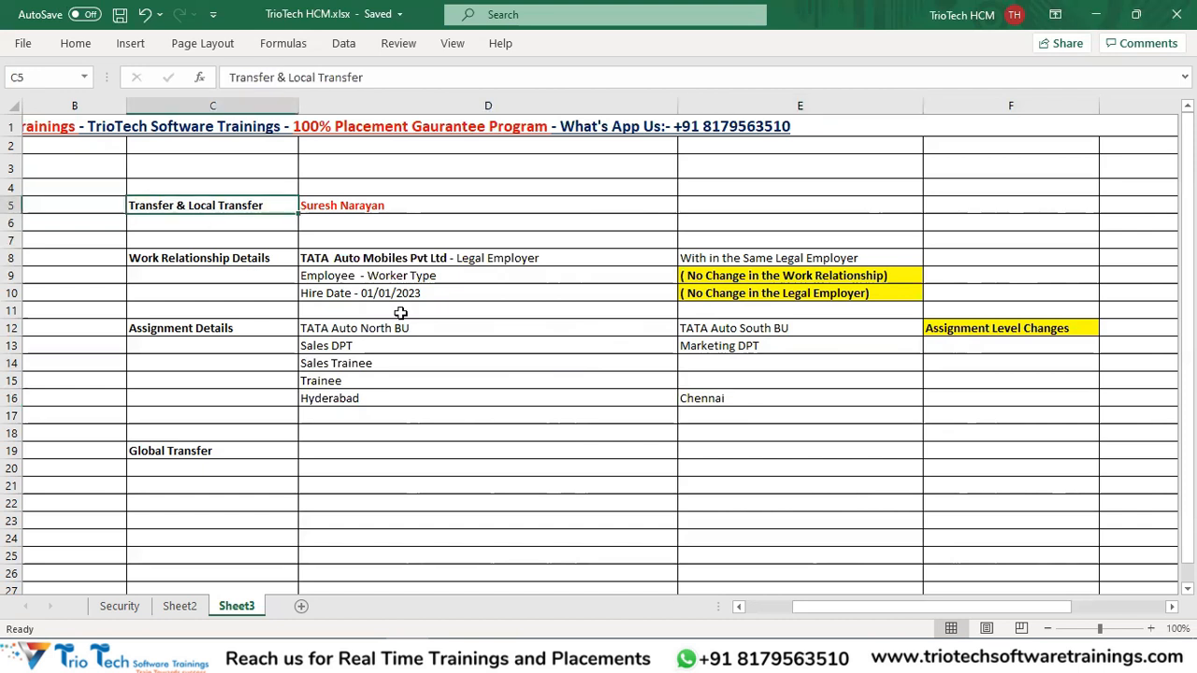
{"action": "left_click", "coordinate": [213, 450]}
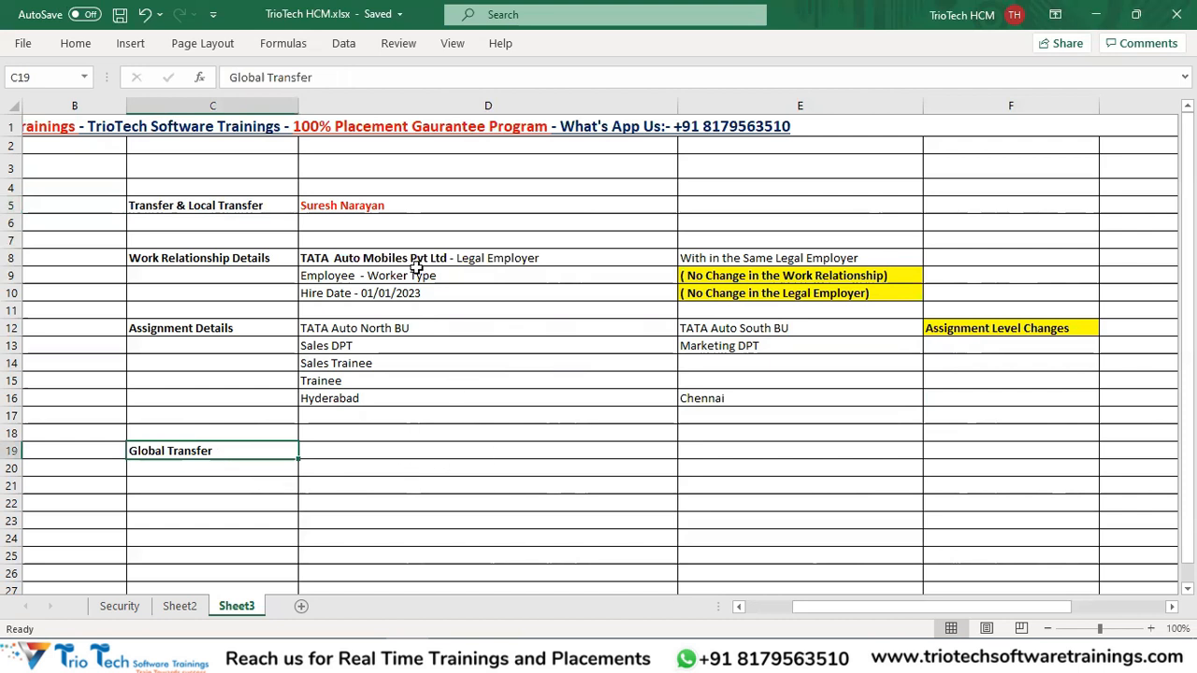
Copy the employee name from D5 to D19.
{"action": "left_click", "coordinate": [358, 204]}
{"action": "key", "text": "ctrl+c"}
{"action": "left_click", "coordinate": [355, 453]}
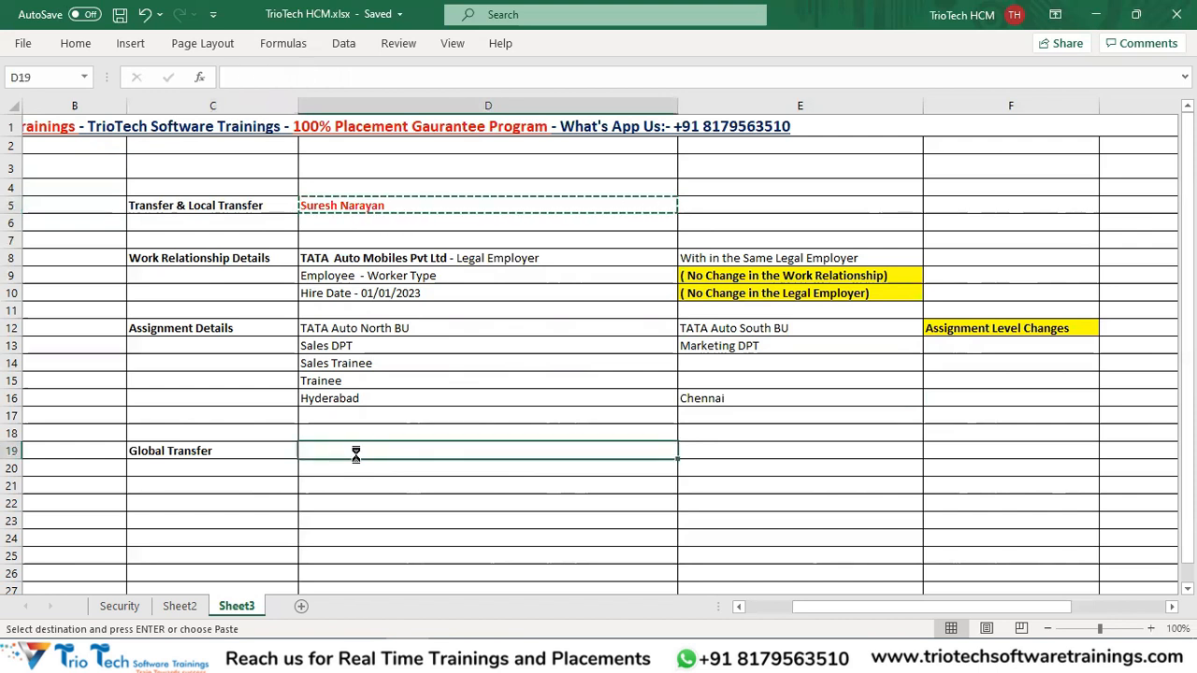
{"action": "key", "text": "ctrl+v"}
Copy the Work Relationship Details block C8:D10 to C21.
{"action": "left_click_drag", "start_coordinate": [246, 259], "coordinate": [452, 305]}
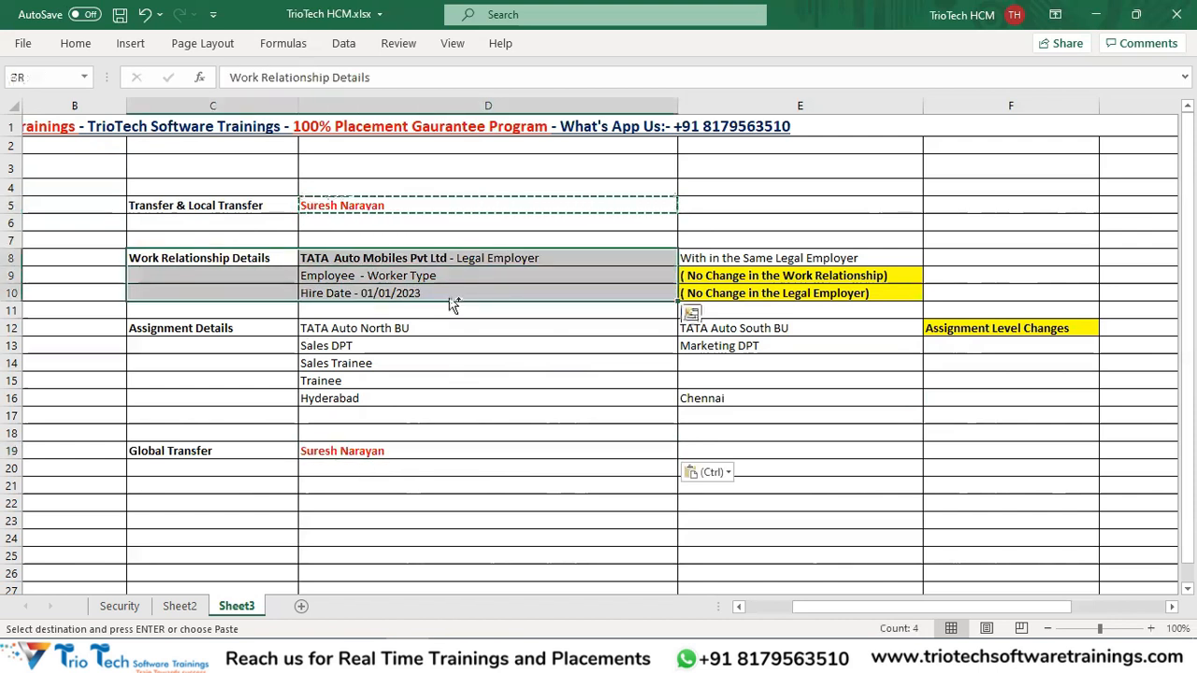
{"action": "key", "text": "ctrl+c"}
{"action": "left_click", "coordinate": [203, 484]}
{"action": "key", "text": "ctrl+v"}
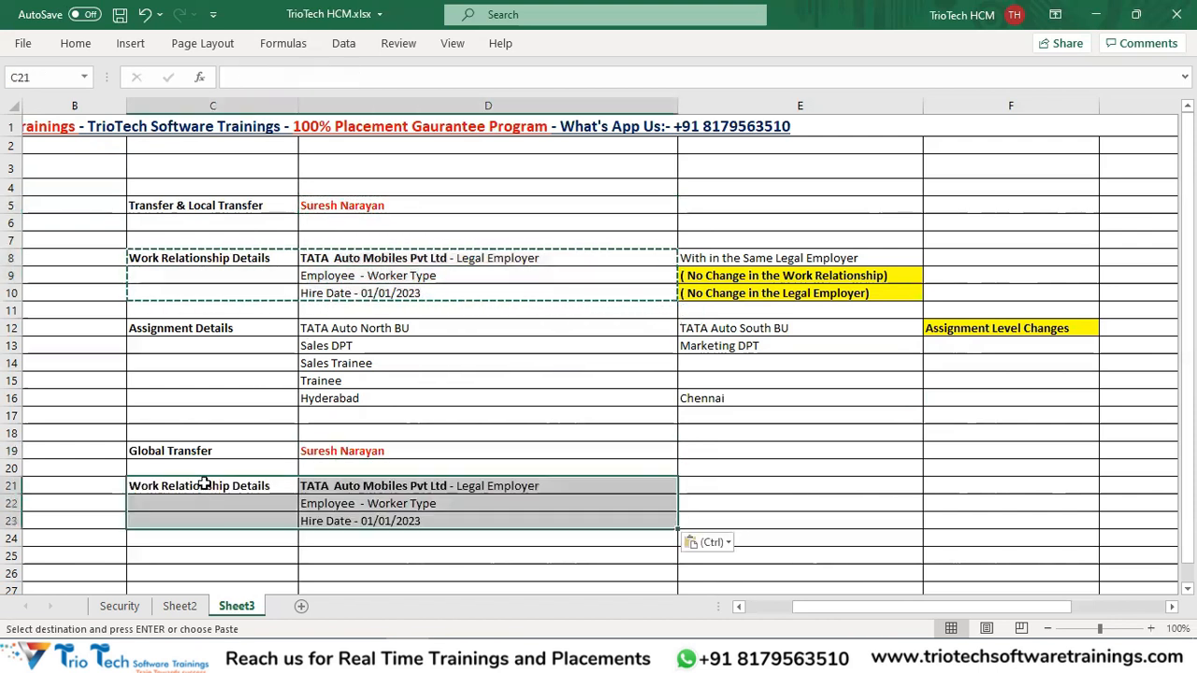
Copy the Assignment Details block C12:D16 to C25 and save.
{"action": "left_click_drag", "start_coordinate": [219, 328], "coordinate": [374, 398]}
{"action": "key", "text": "ctrl+c"}
{"action": "scroll", "coordinate": [355, 430], "scroll_direction": "down", "scroll_amount": 2}
{"action": "left_click", "coordinate": [218, 439]}
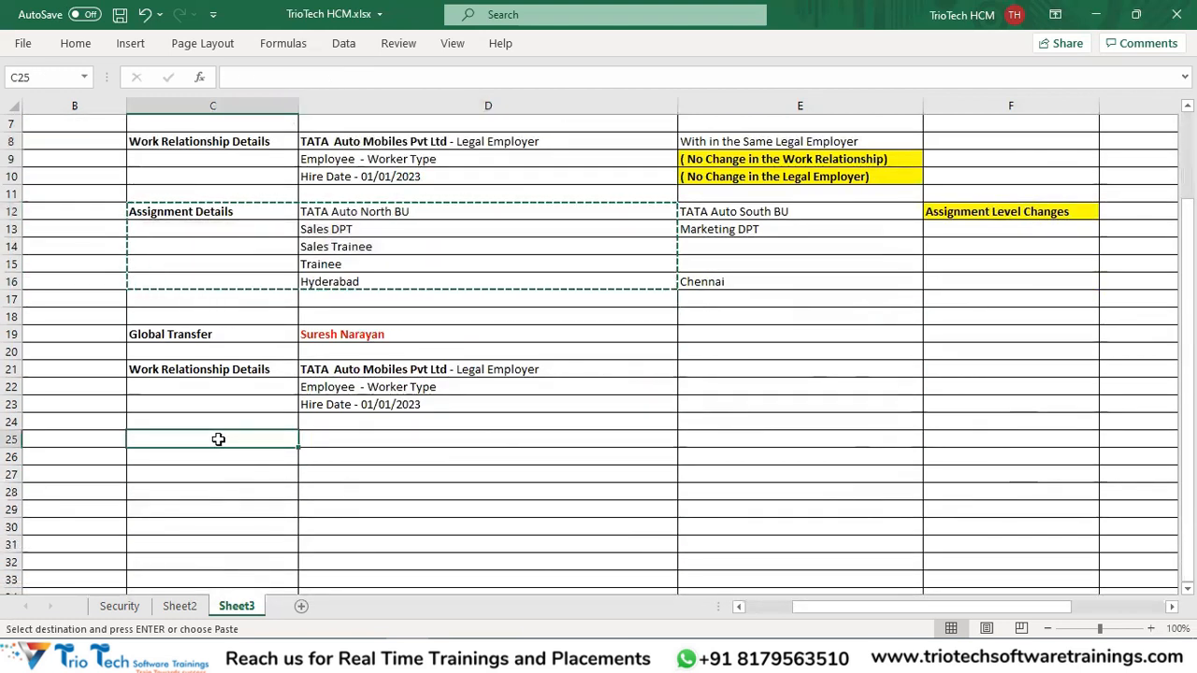
{"action": "key", "text": "ctrl+v"}
{"action": "key", "text": "ctrl+s"}
{"action": "scroll", "coordinate": [428, 467], "scroll_direction": "down", "scroll_amount": 1}
{"action": "left_click", "coordinate": [425, 426]}
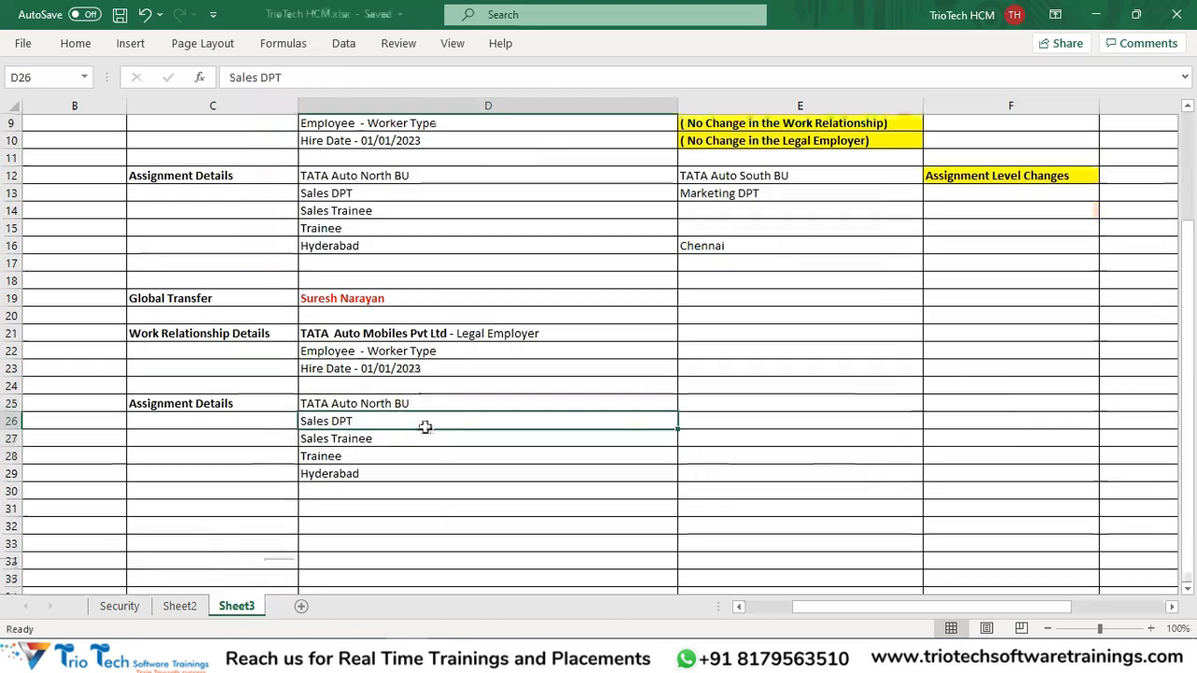
{"action": "scroll", "coordinate": [425, 426], "scroll_direction": "down", "scroll_amount": 1}
{"action": "left_click", "coordinate": [214, 282]}
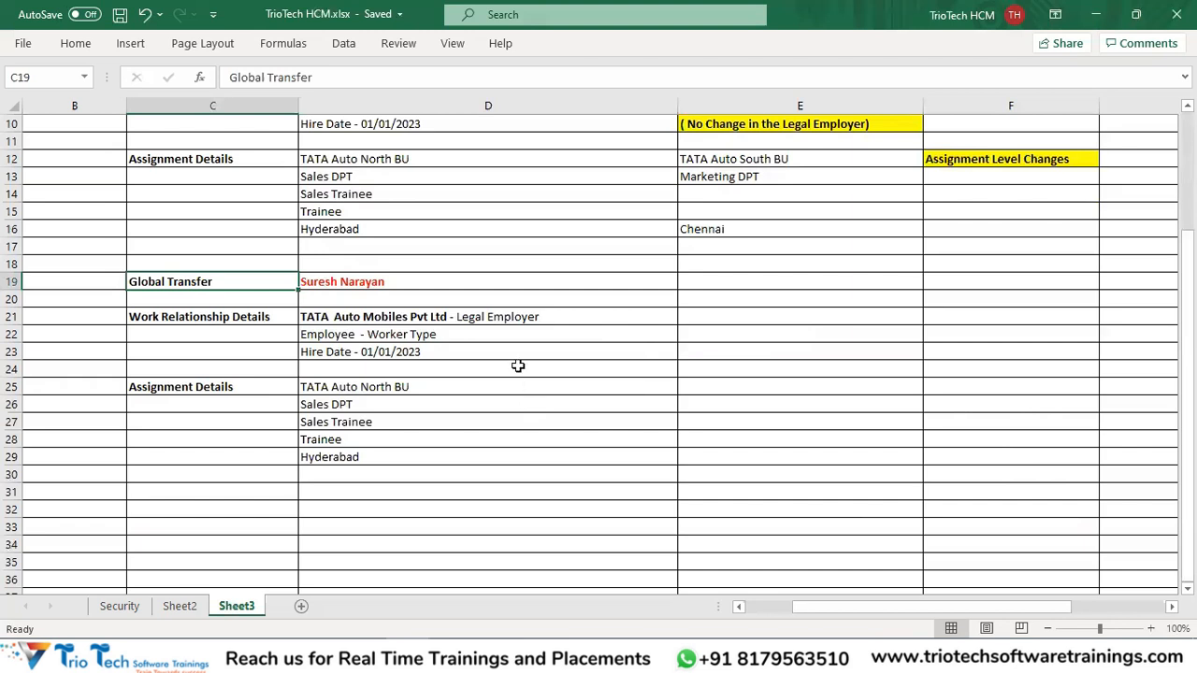
Write 'Across the Legal Employer -' in E21.
{"action": "left_click", "coordinate": [359, 285]}
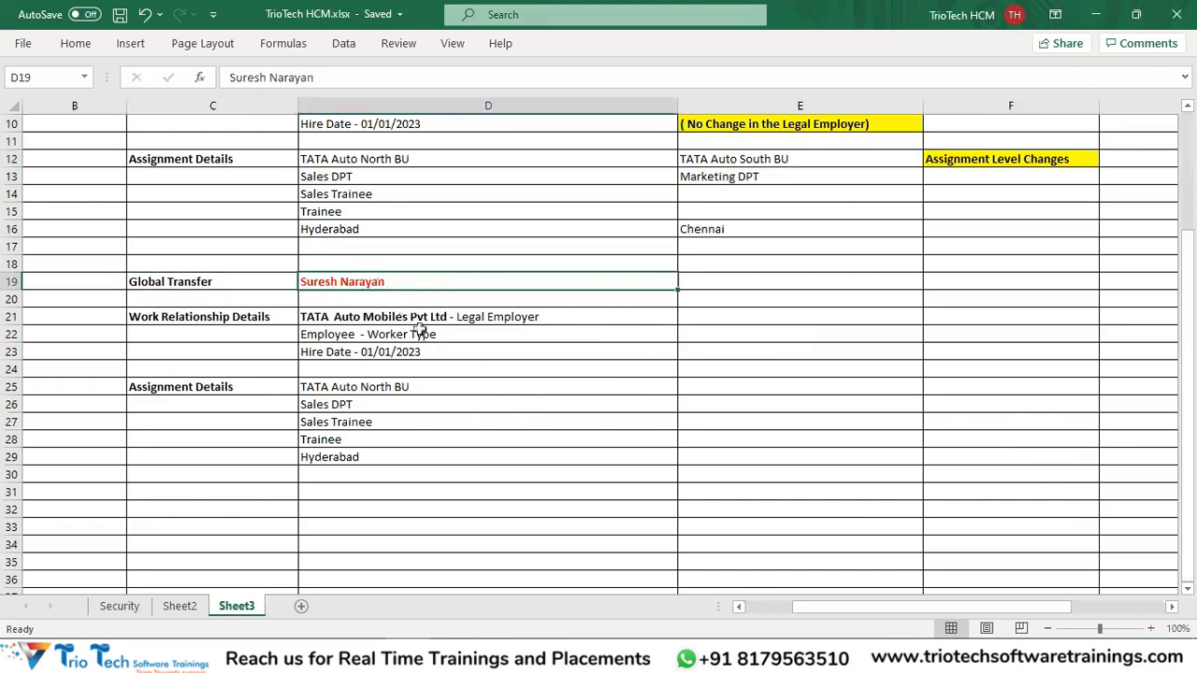
{"action": "left_click", "coordinate": [240, 281]}
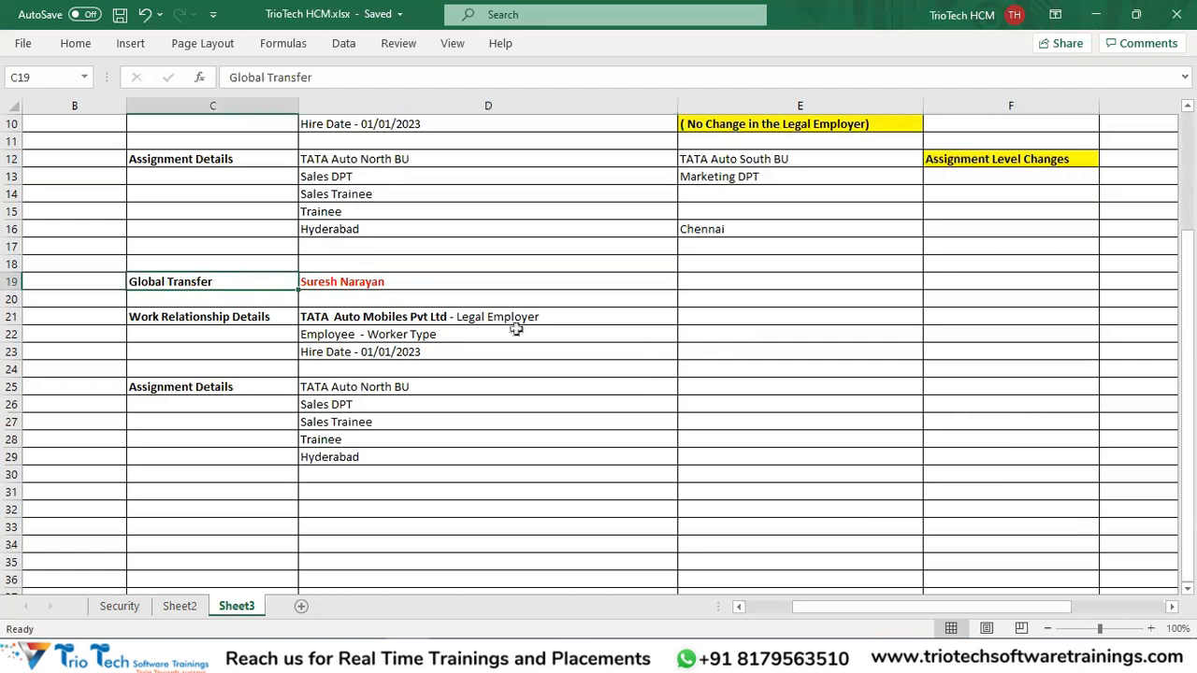
{"action": "left_click", "coordinate": [699, 320]}
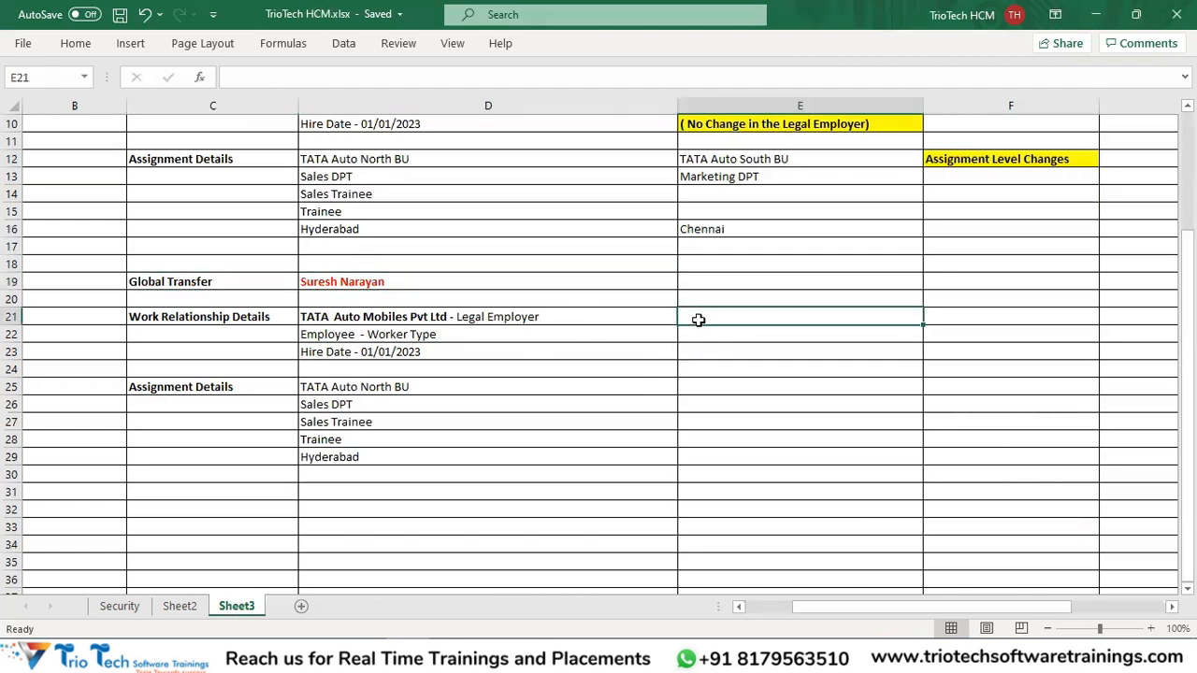
{"action": "type", "text": "Across the Companies -"}
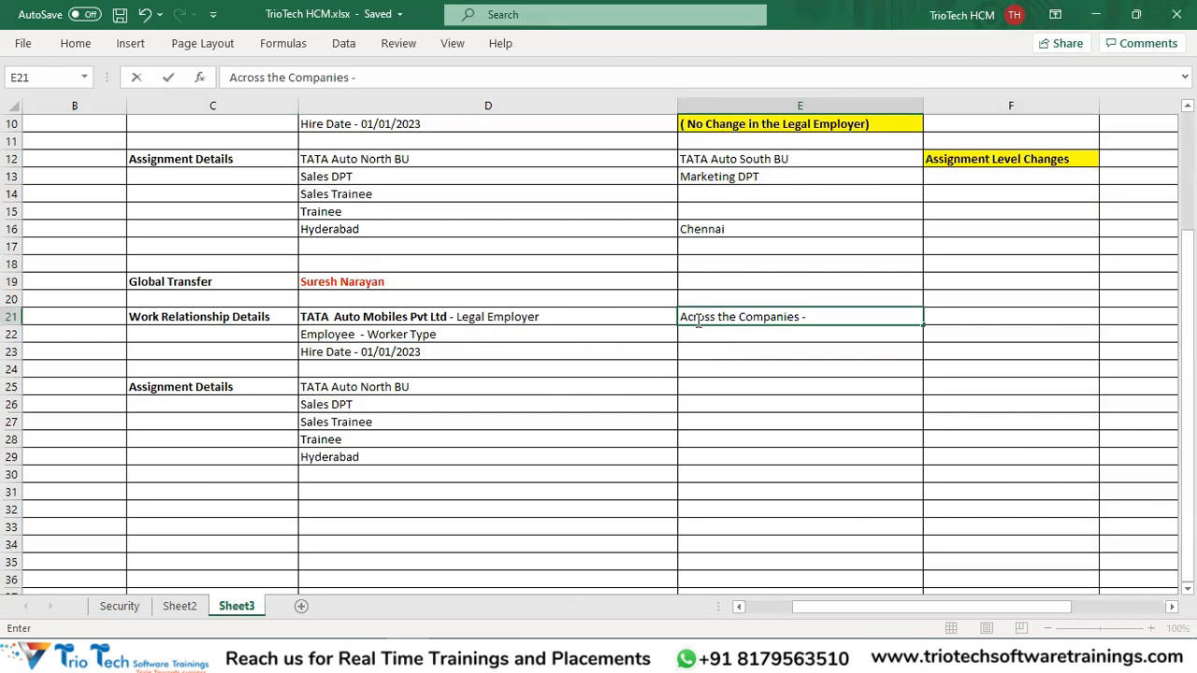
{"action": "key", "text": "BackSpace"}
{"action": "key", "text": "BackSpace"}
{"action": "key", "text": "BackSpace"}
{"action": "key", "text": "BackSpace"}
{"action": "key", "text": "BackSpace"}
{"action": "key", "text": "BackSpace"}
{"action": "key", "text": "BackSpace"}
{"action": "key", "text": "BackSpace"}
{"action": "key", "text": "BackSpace"}
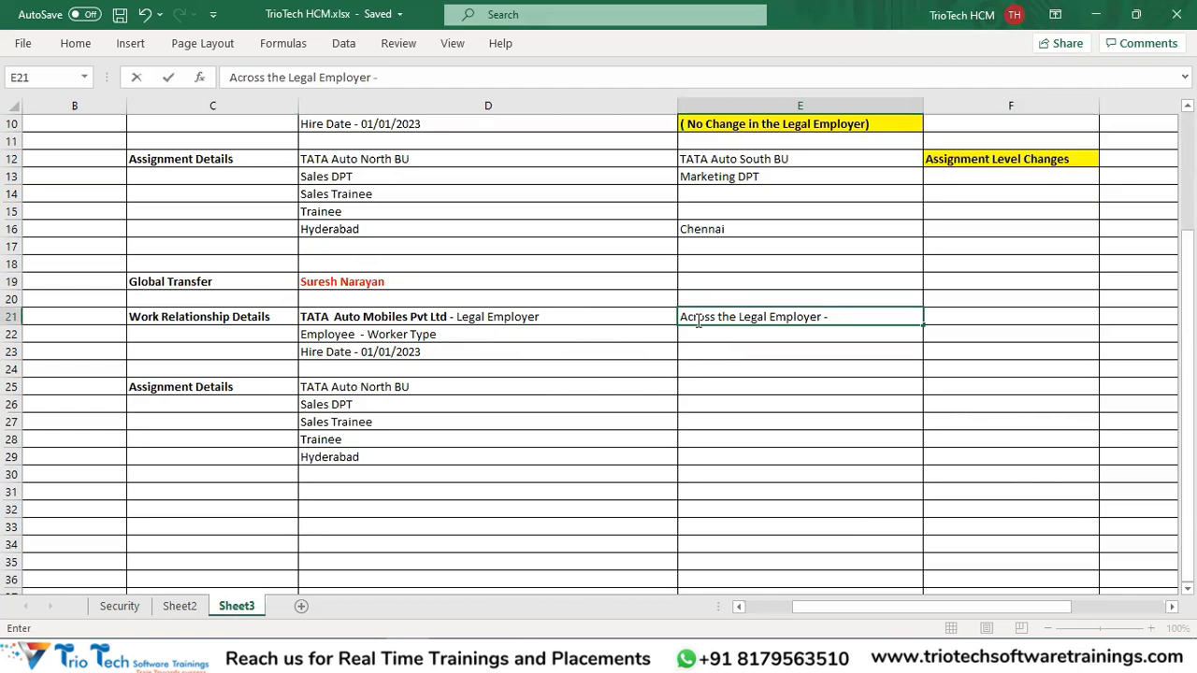
{"action": "left_click", "coordinate": [235, 280]}
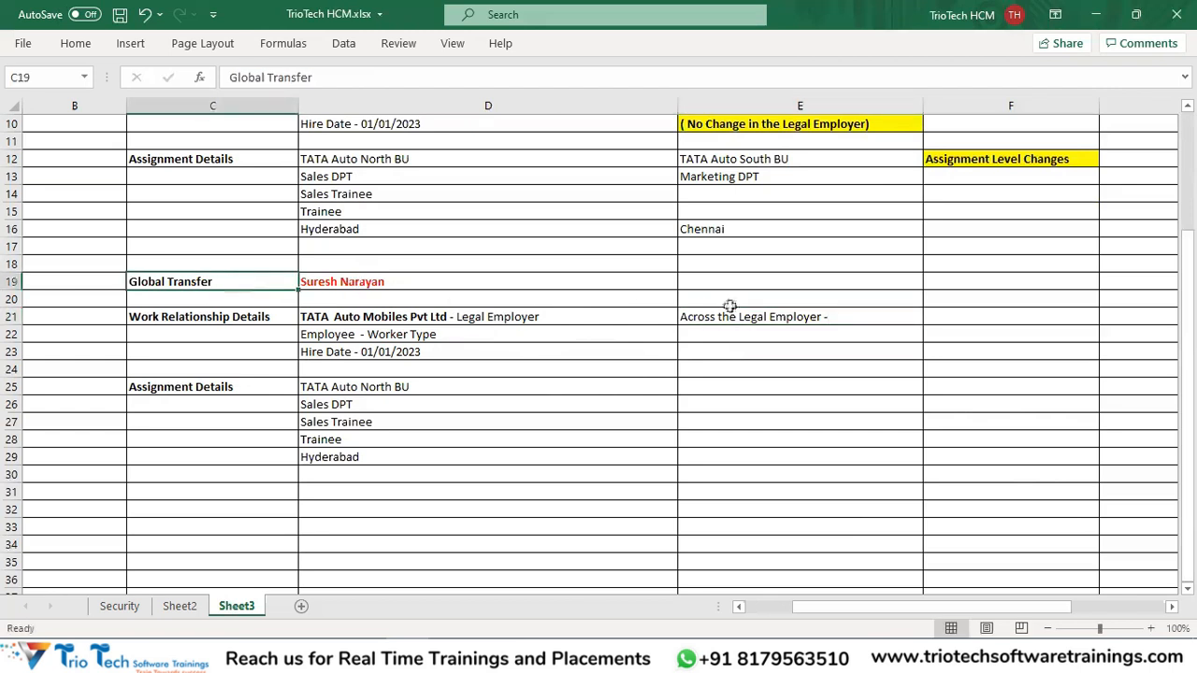
{"action": "left_click", "coordinate": [760, 318]}
{"action": "left_click", "coordinate": [359, 319]}
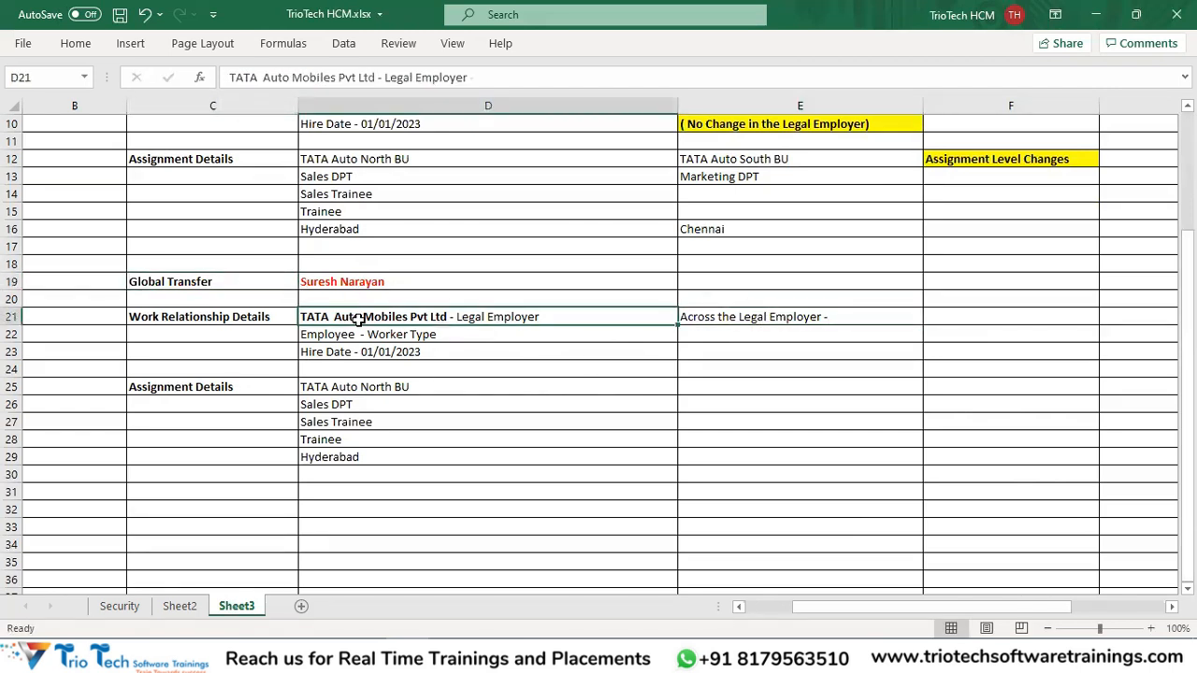
Enter 'TATA Chemicals Pvt Ltd' in E22 in bold and save.
{"action": "left_click", "coordinate": [719, 335]}
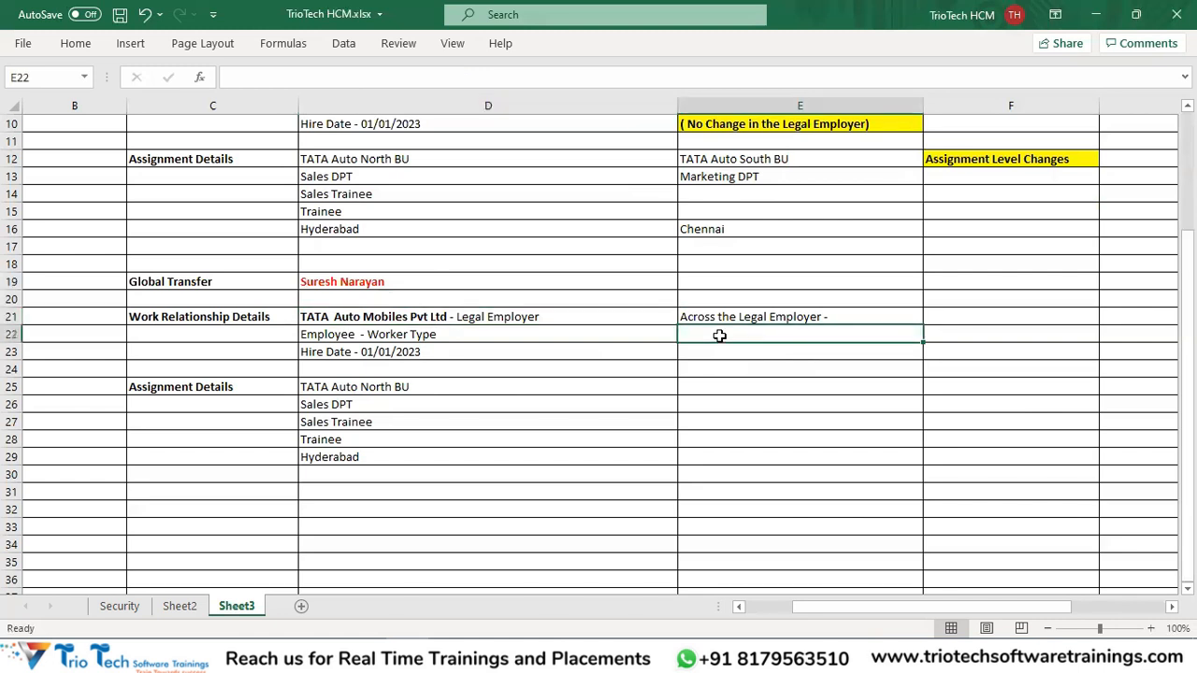
{"action": "type", "text": "TATA Chemicals Pvt Ltd"}
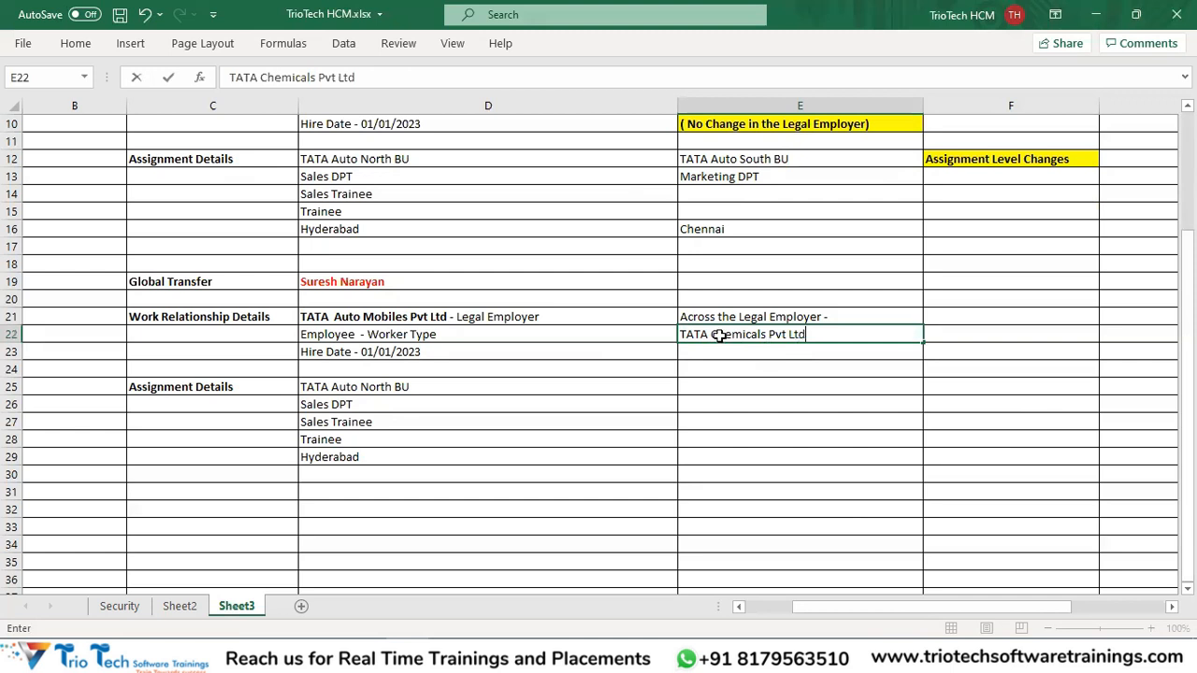
{"action": "key", "text": "ctrl+Return"}
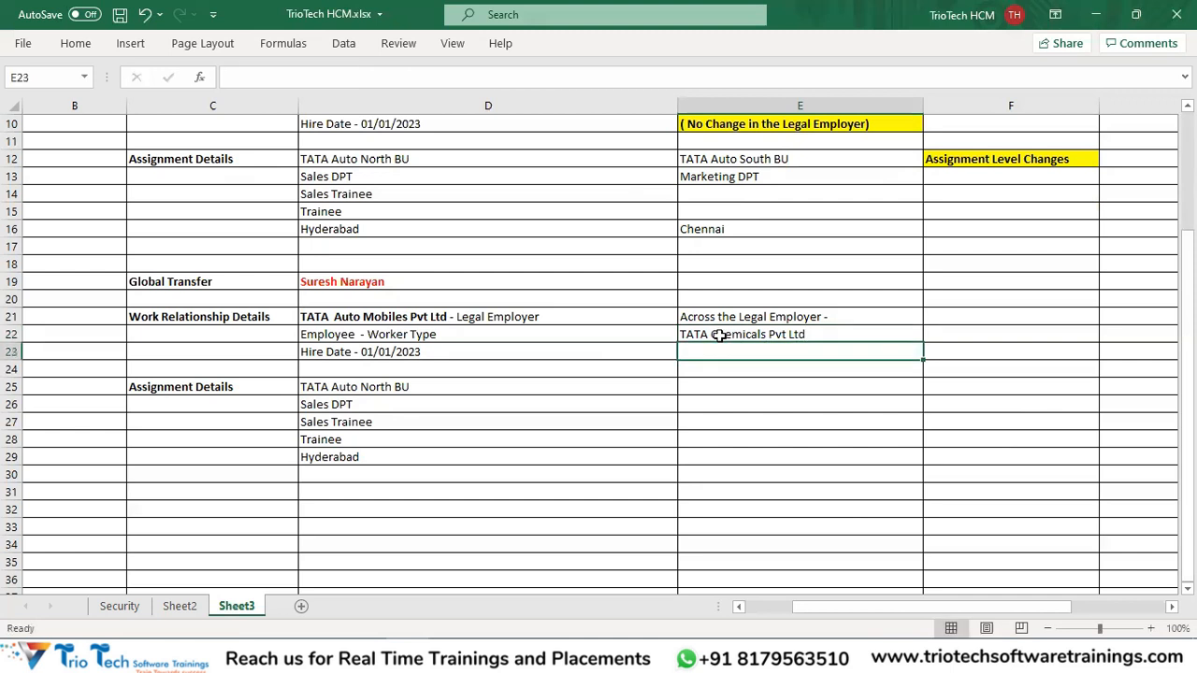
{"action": "key", "text": "ctrl+b"}
{"action": "key", "text": "ctrl+s"}
Add the note 'Change in Work Relationship' in E23.
{"action": "left_click", "coordinate": [428, 319]}
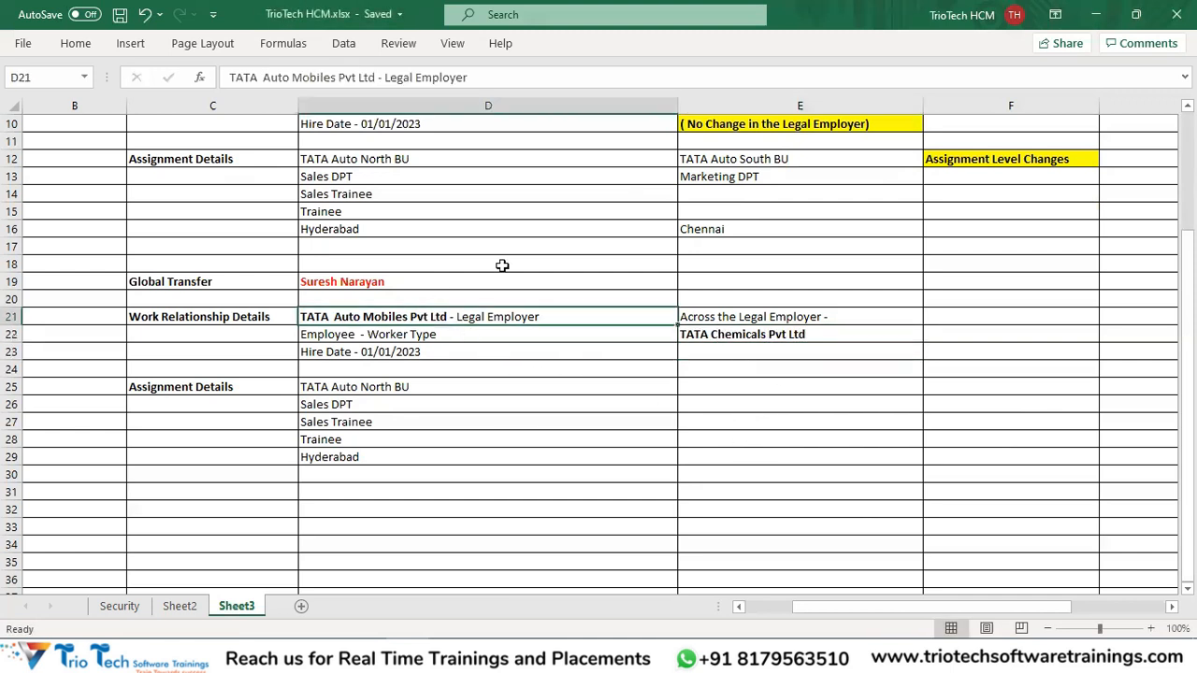
{"action": "left_click", "coordinate": [775, 318]}
{"action": "left_click", "coordinate": [232, 319]}
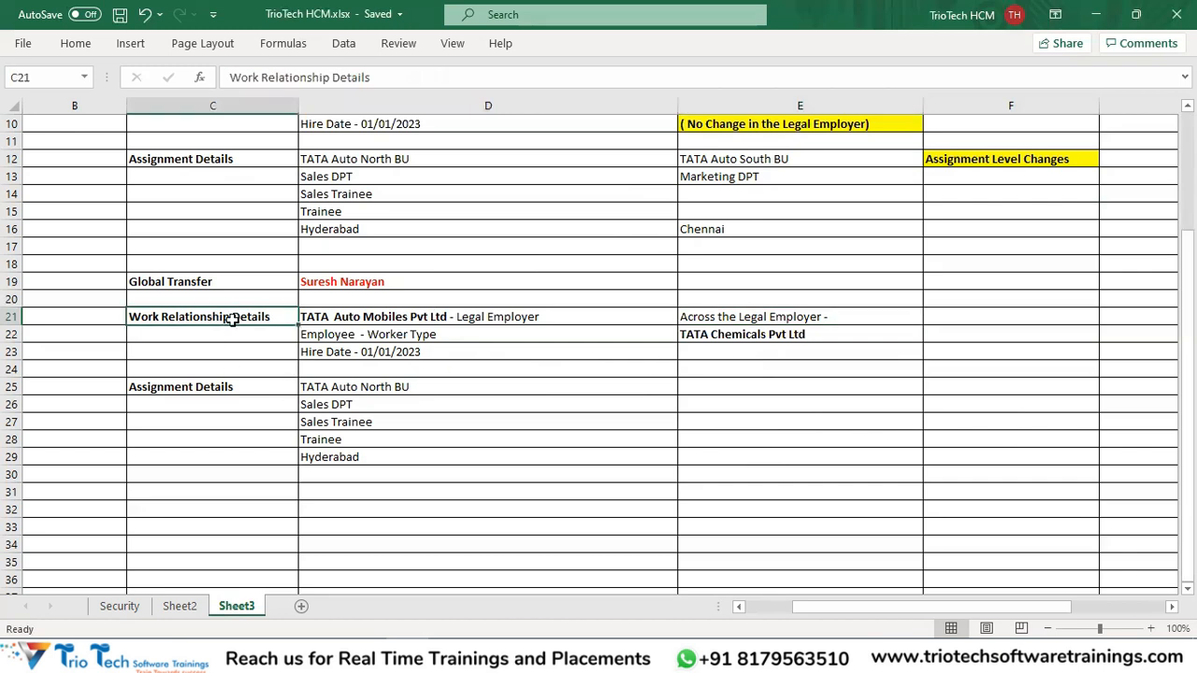
{"action": "left_click", "coordinate": [718, 354]}
{"action": "type", "text": "Chan"}
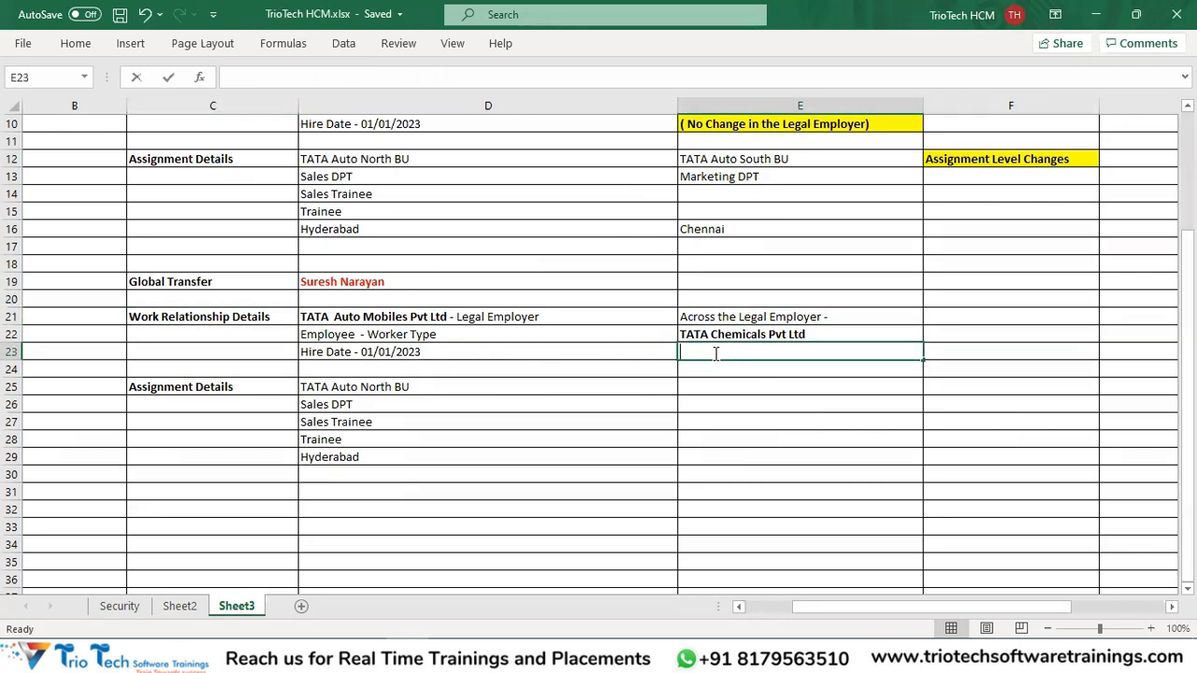
{"action": "type", "text": "ge in Work Relatio"}
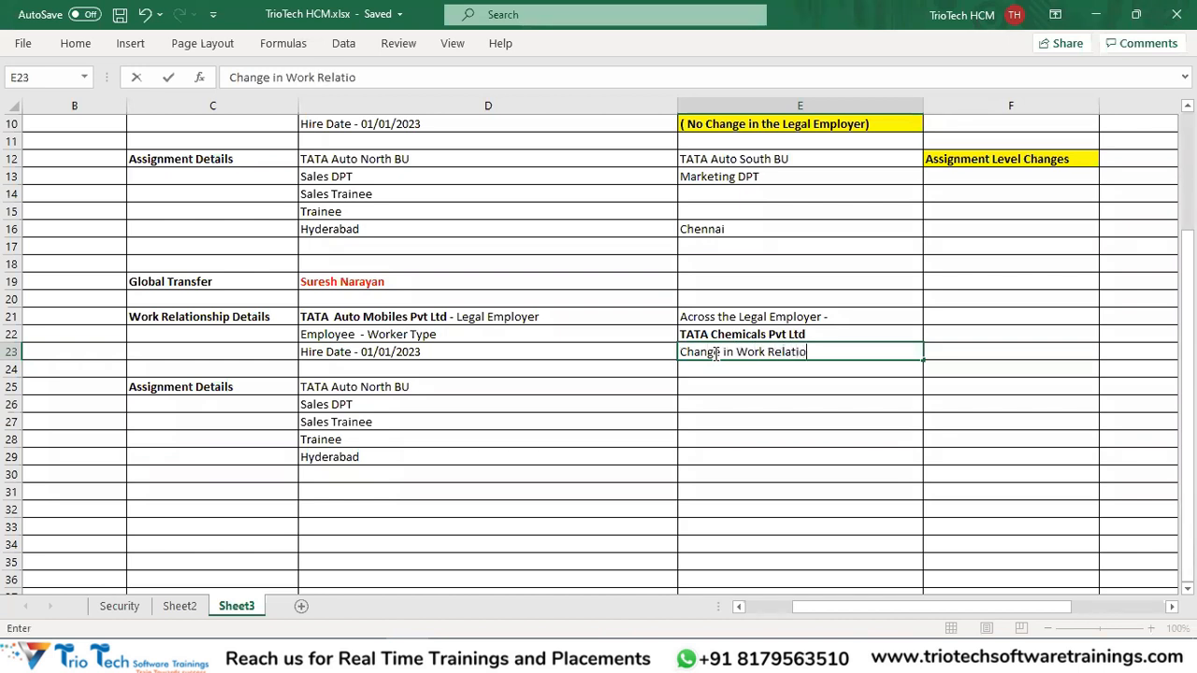
{"action": "type", "text": "nship"}
{"action": "key", "text": "Return"}
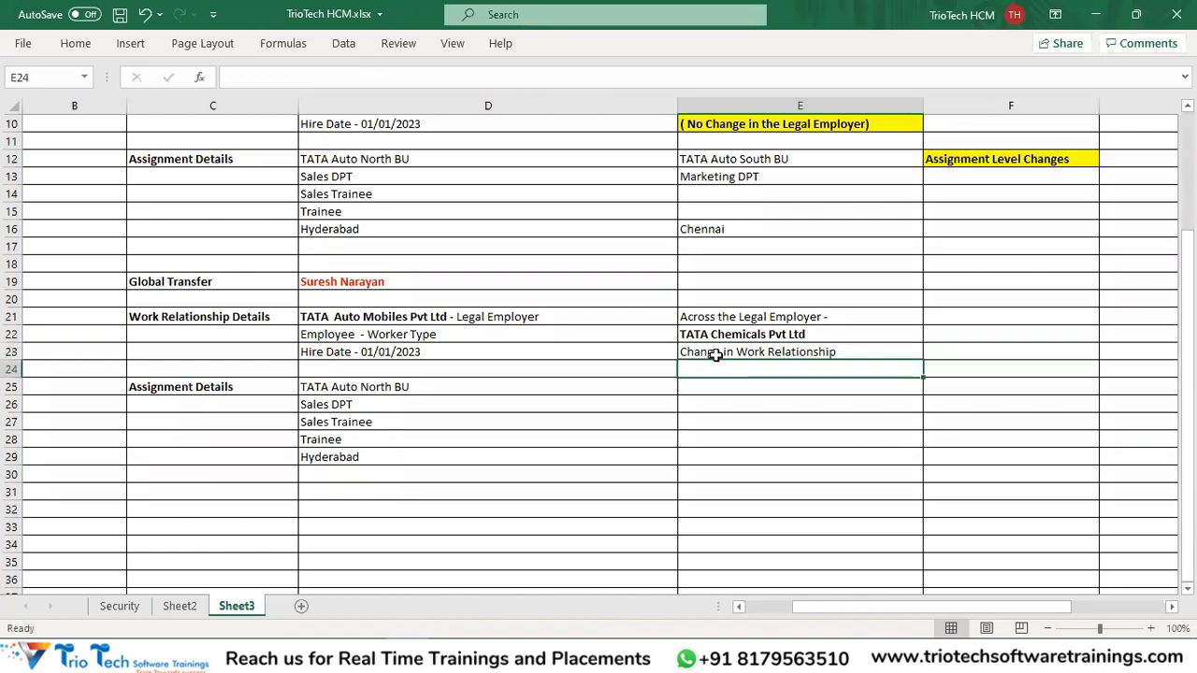
Make the 'Change in Work Relationship' note in E23 bold and save.
{"action": "left_click", "coordinate": [715, 354]}
{"action": "key", "text": "ctrl+b"}
{"action": "key", "text": "ctrl+s"}
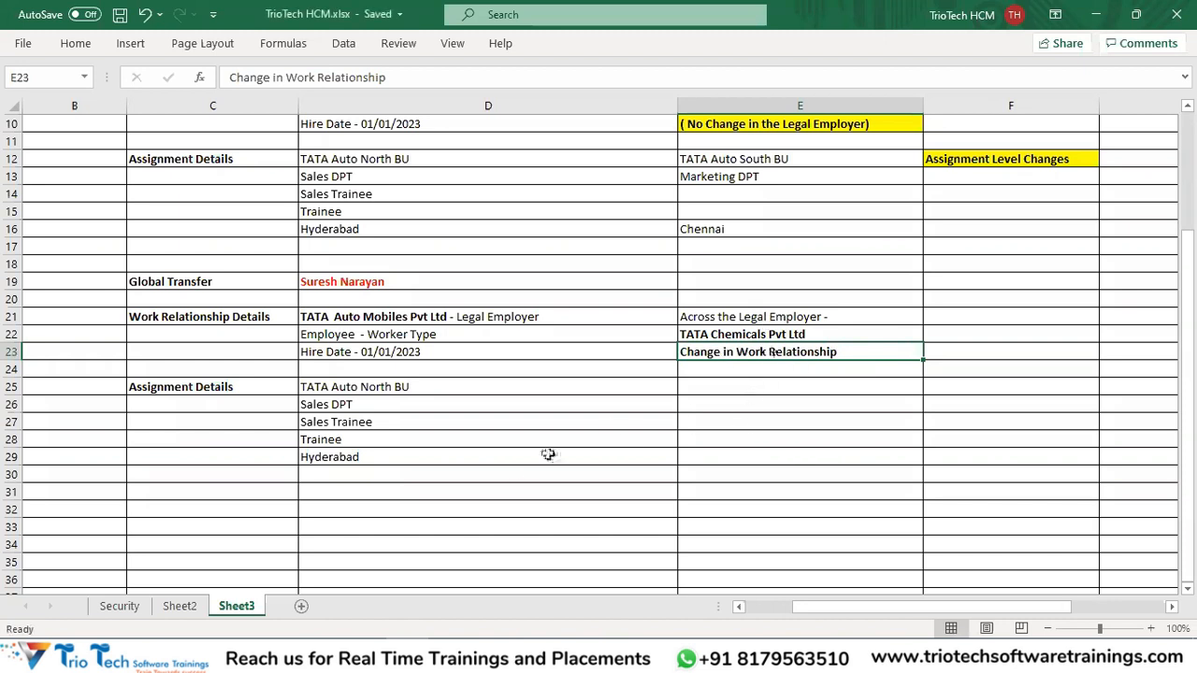
Copy the yellow 'Assignment Level Changes' label into E26.
{"action": "left_click", "coordinate": [977, 160]}
{"action": "key", "text": "ctrl+c"}
{"action": "left_click", "coordinate": [718, 404]}
{"action": "key", "text": "ctrl+v"}
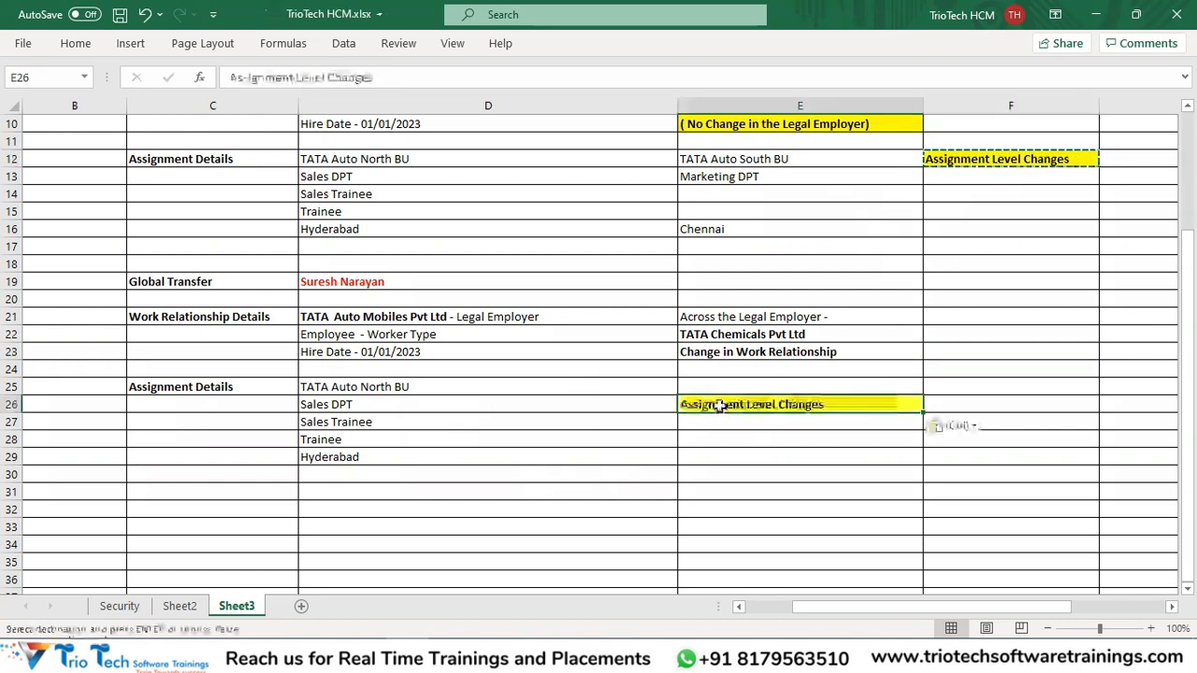
{"action": "key", "text": "ctrl+s"}
Fill E21:E23 with yellow and save the workbook.
{"action": "left_click_drag", "start_coordinate": [726, 316], "coordinate": [715, 353]}
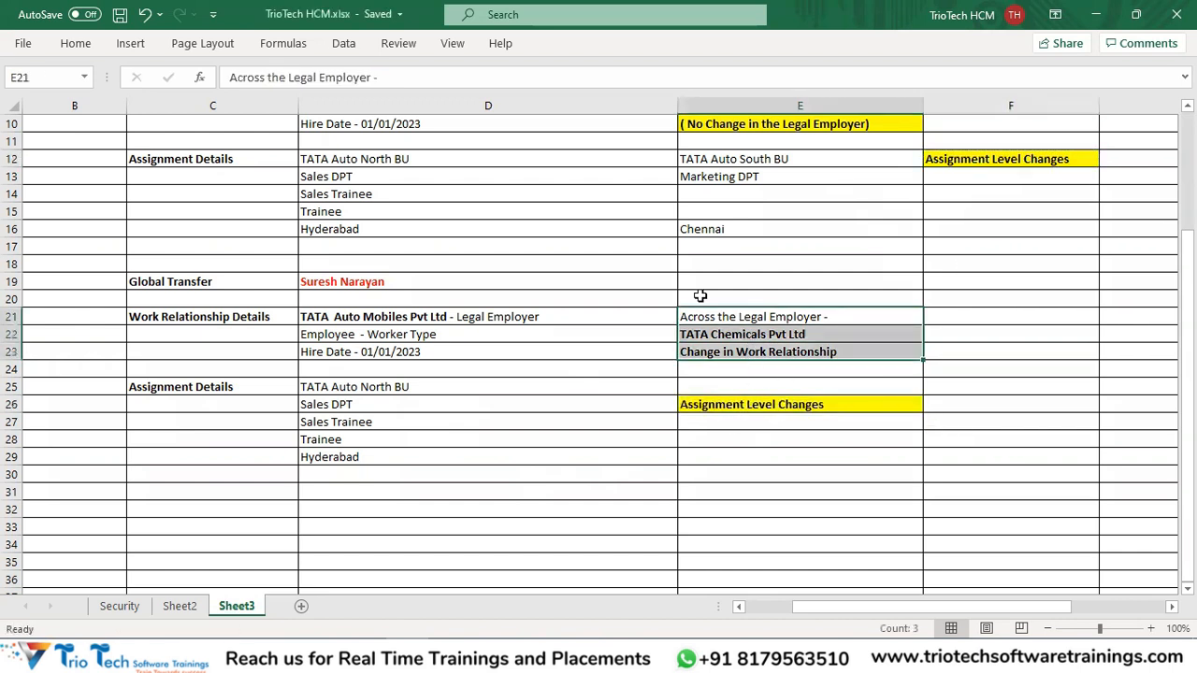
{"action": "left_click", "coordinate": [77, 47]}
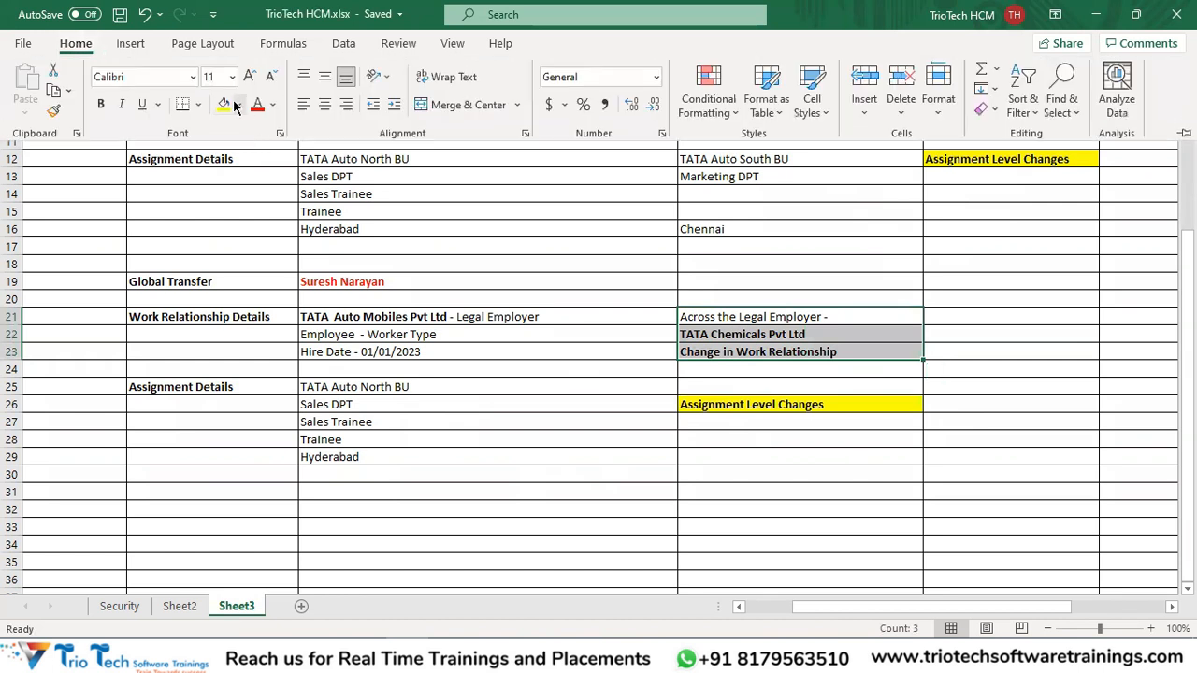
{"action": "left_click", "coordinate": [224, 104]}
{"action": "key", "text": "ctrl+s"}
{"action": "left_click", "coordinate": [487, 331]}
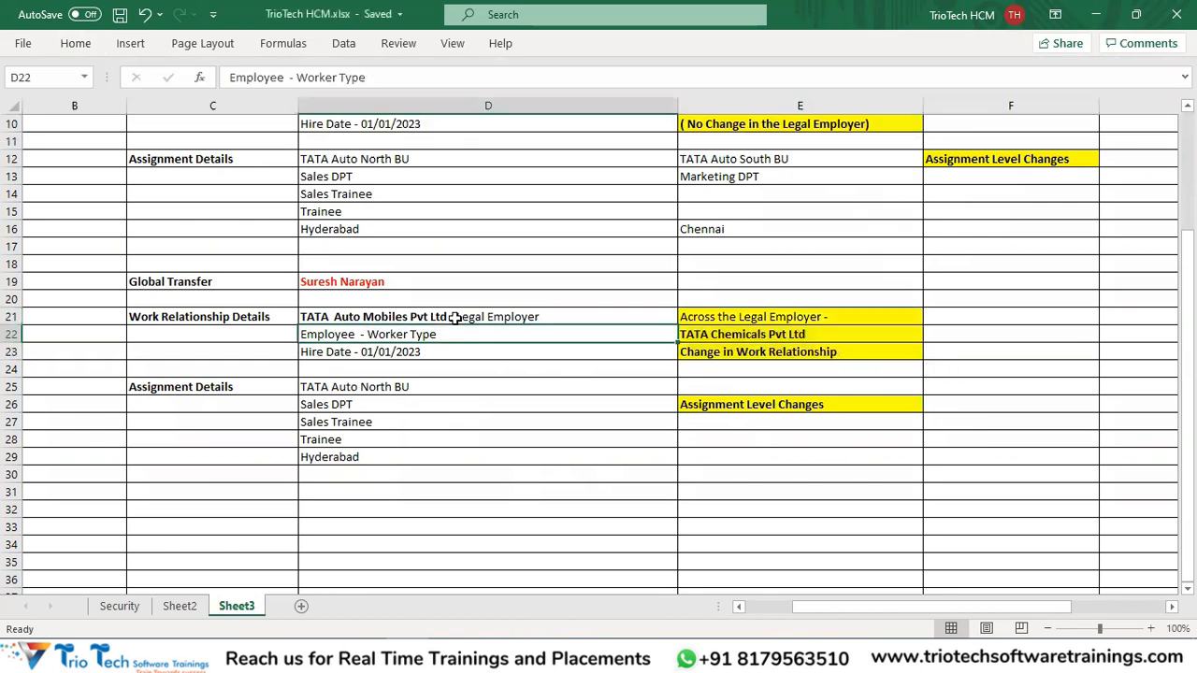
{"action": "scroll", "coordinate": [513, 365], "scroll_direction": "up", "scroll_amount": 1}
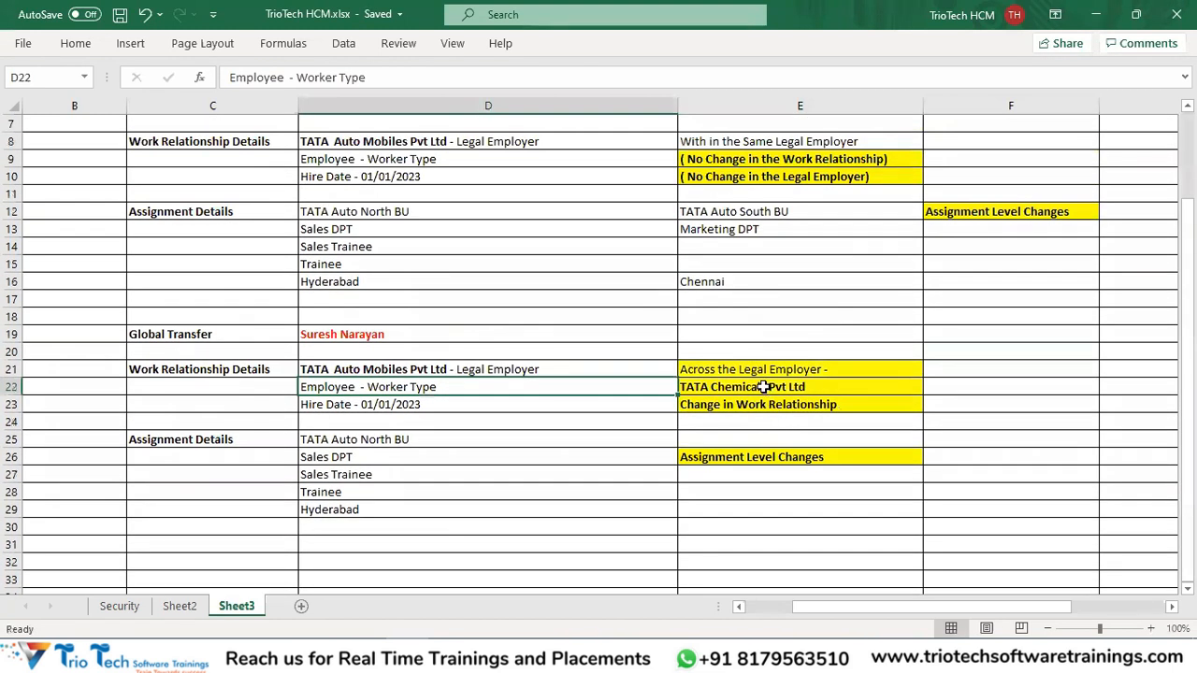
{"action": "left_click", "coordinate": [764, 387]}
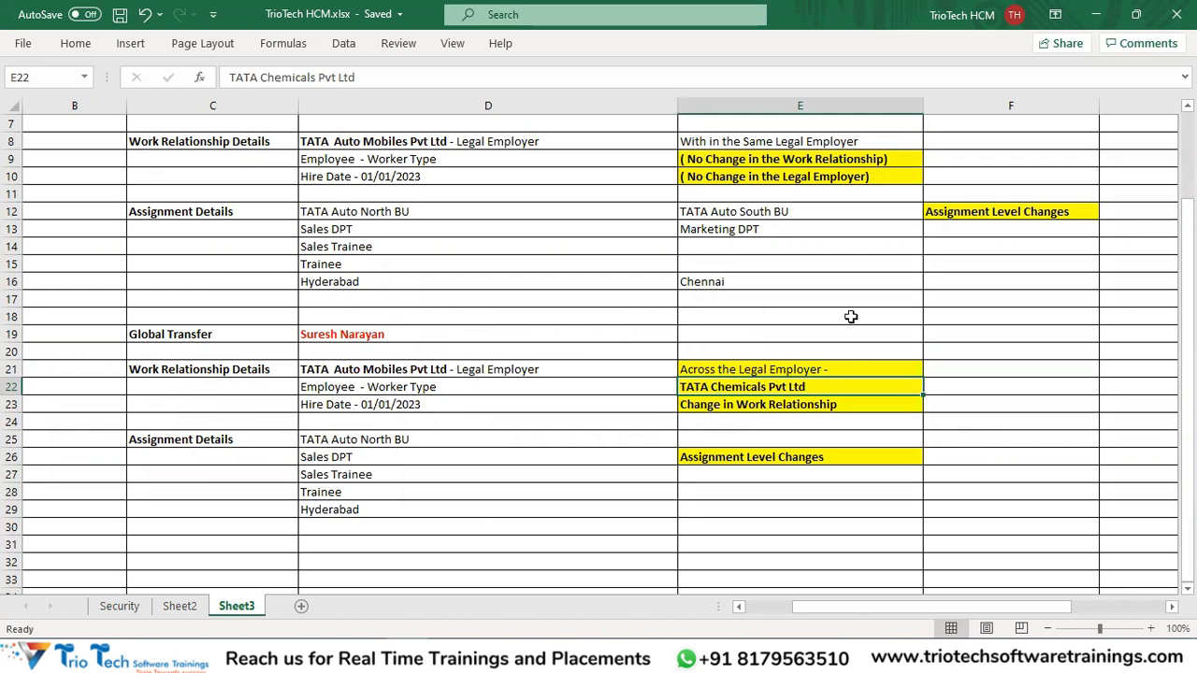
{"action": "left_click", "coordinate": [365, 372]}
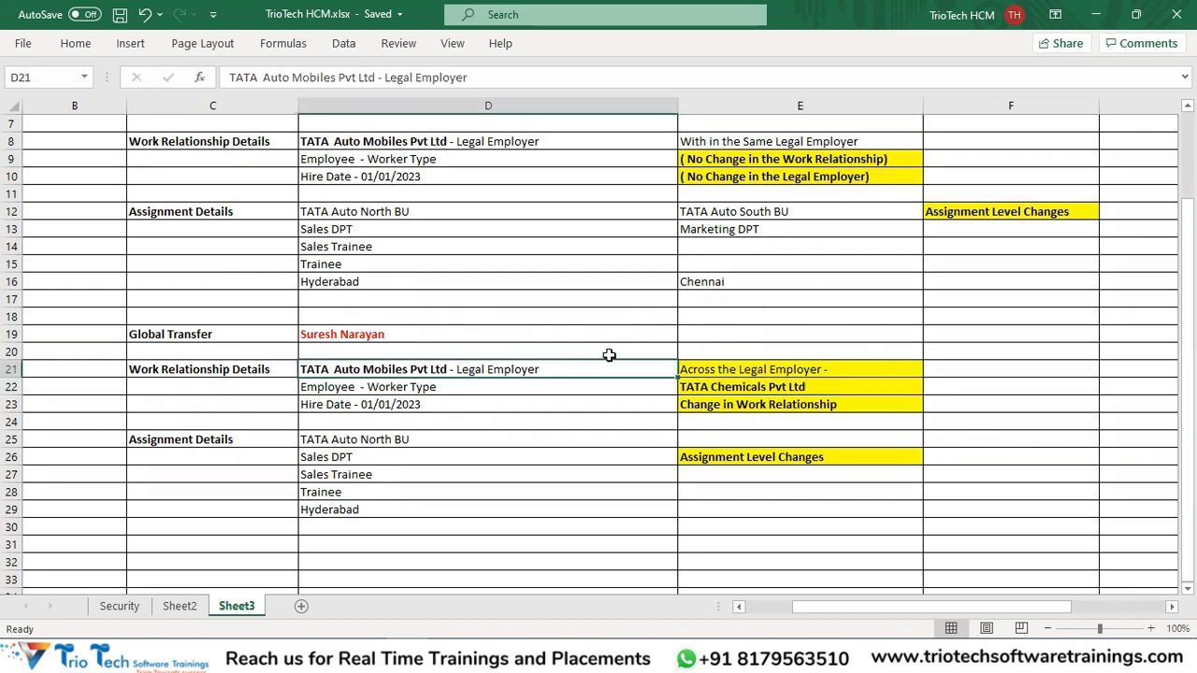
{"action": "left_click", "coordinate": [744, 386]}
{"action": "left_click", "coordinate": [479, 372]}
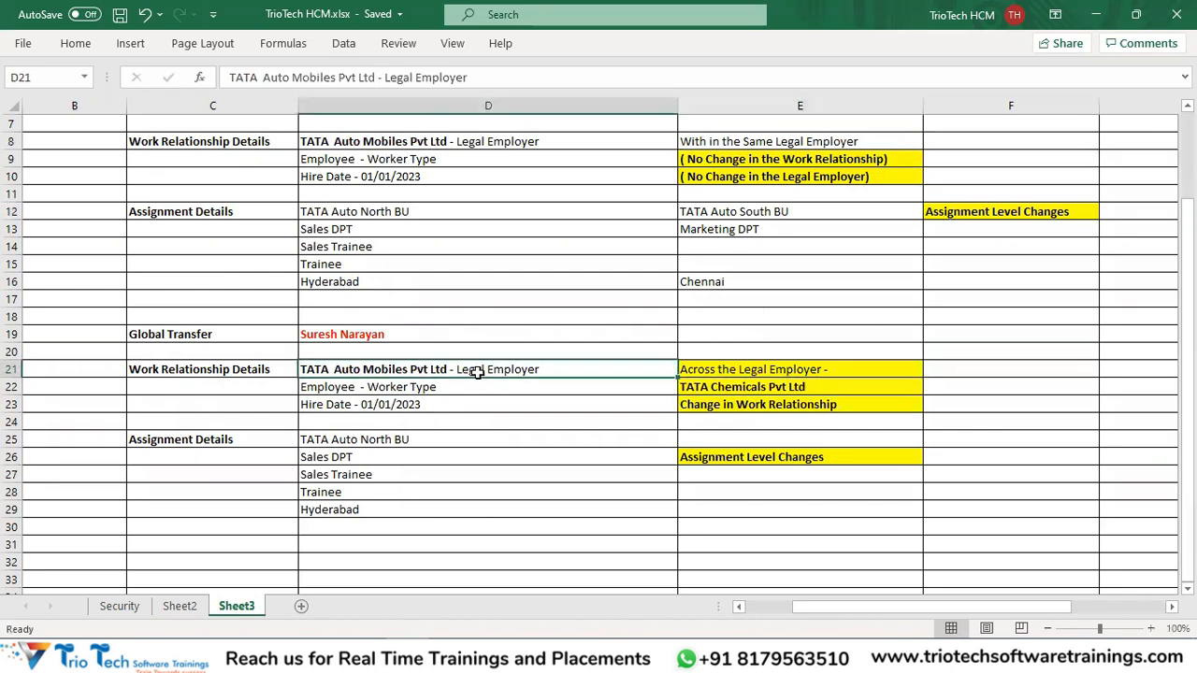
{"action": "left_click", "coordinate": [738, 388]}
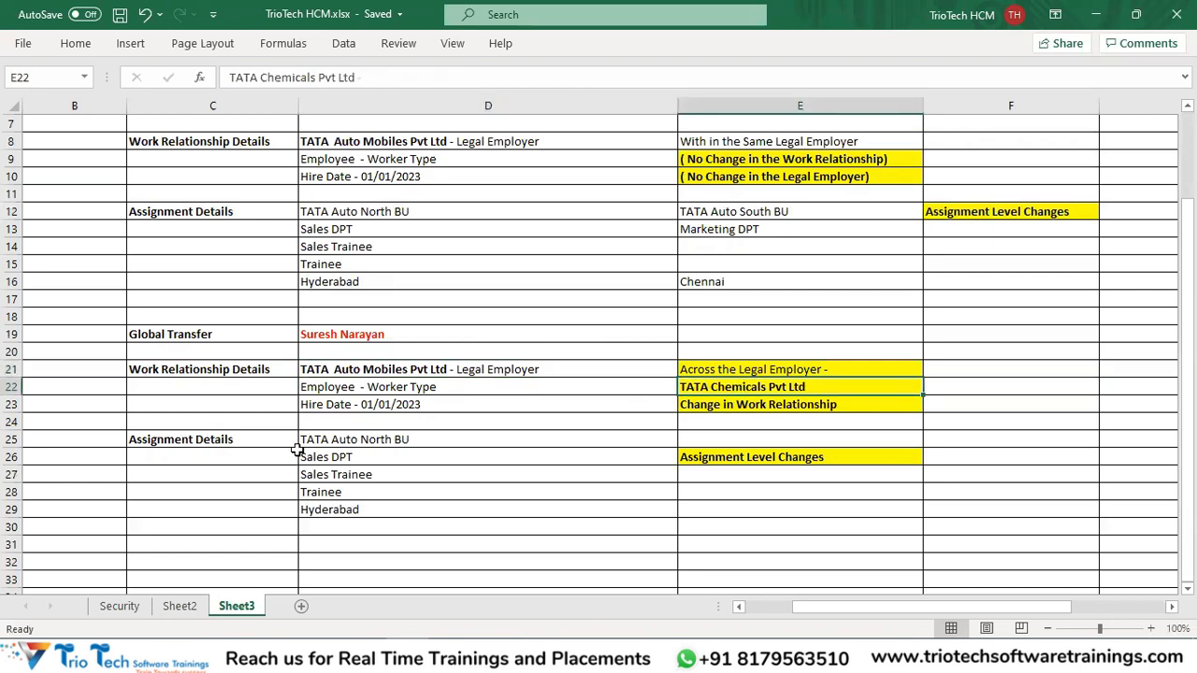
{"action": "left_click", "coordinate": [175, 333]}
{"action": "left_click", "coordinate": [407, 373]}
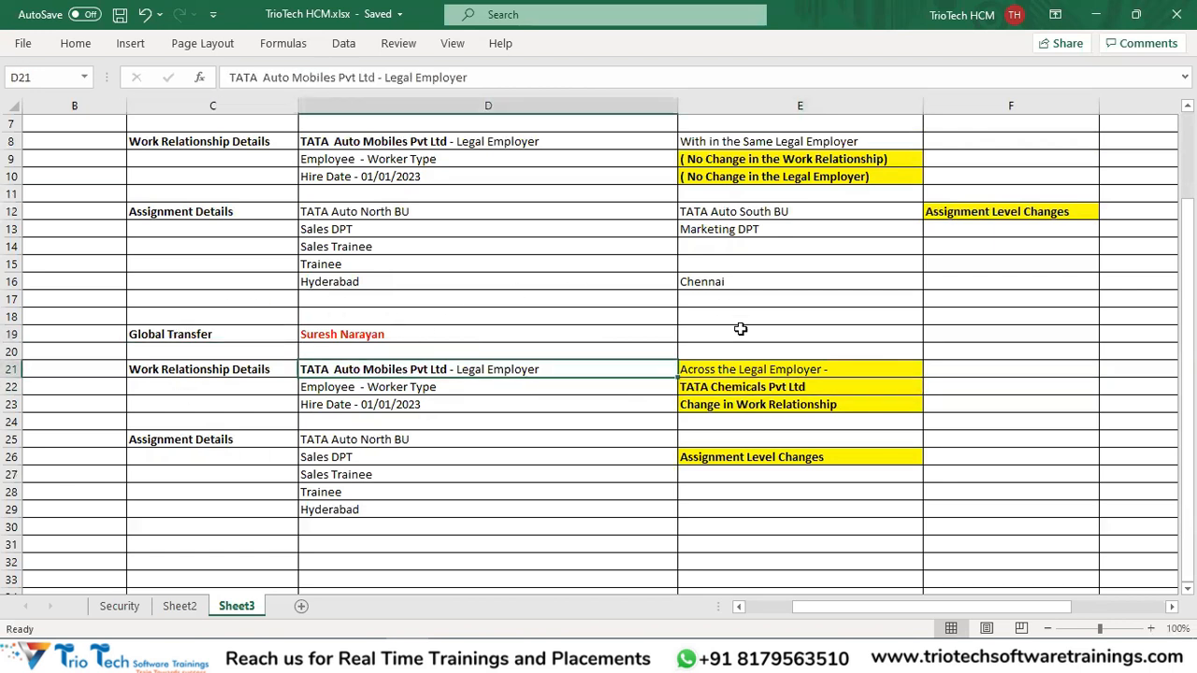
{"action": "left_click", "coordinate": [770, 367]}
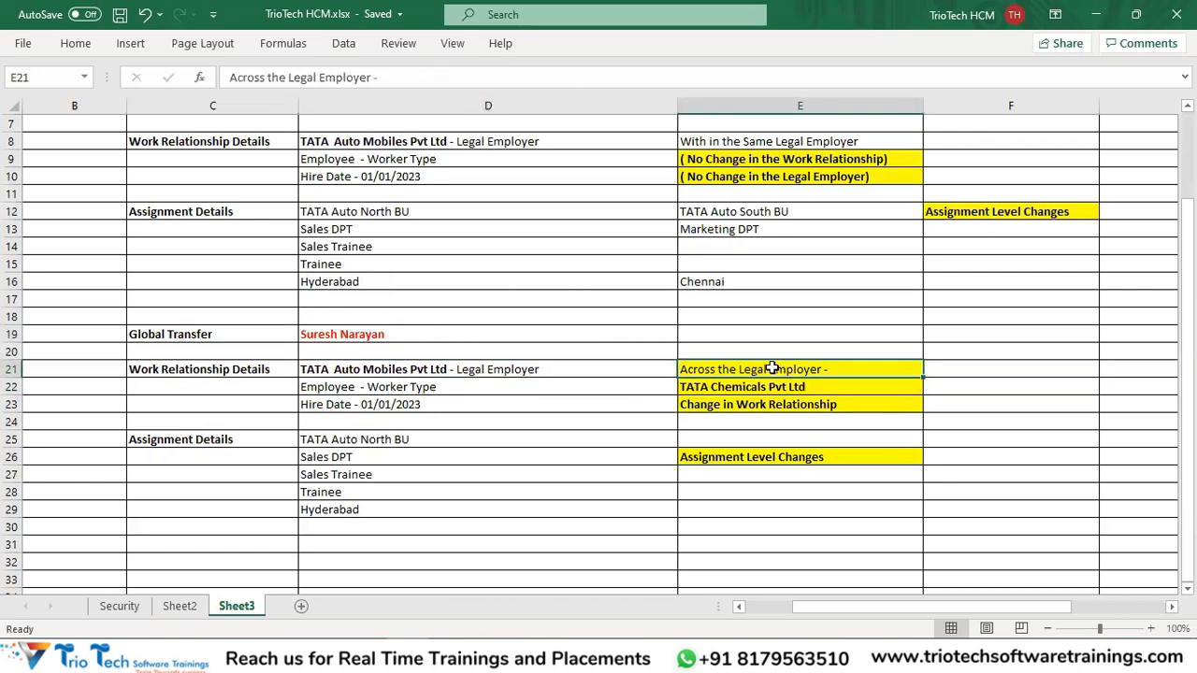
{"action": "left_click", "coordinate": [422, 371]}
{"action": "left_click", "coordinate": [853, 373]}
{"action": "left_click", "coordinate": [316, 334]}
{"action": "left_click", "coordinate": [190, 338]}
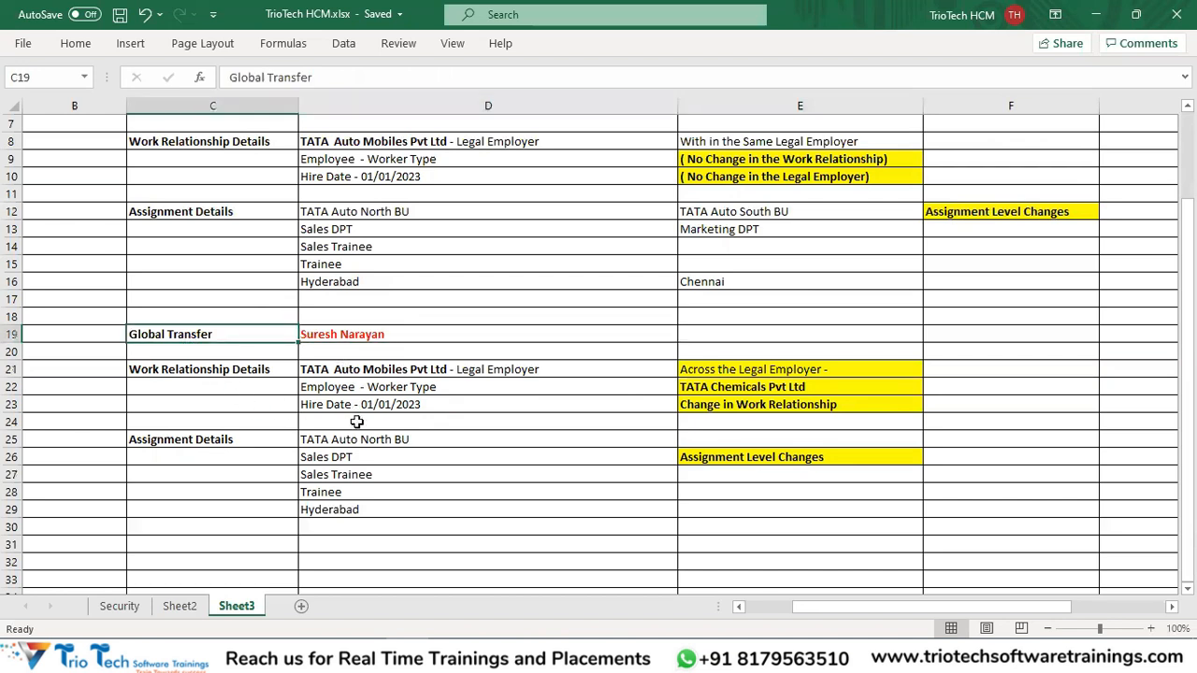
{"action": "scroll", "coordinate": [436, 467], "scroll_direction": "up", "scroll_amount": 1}
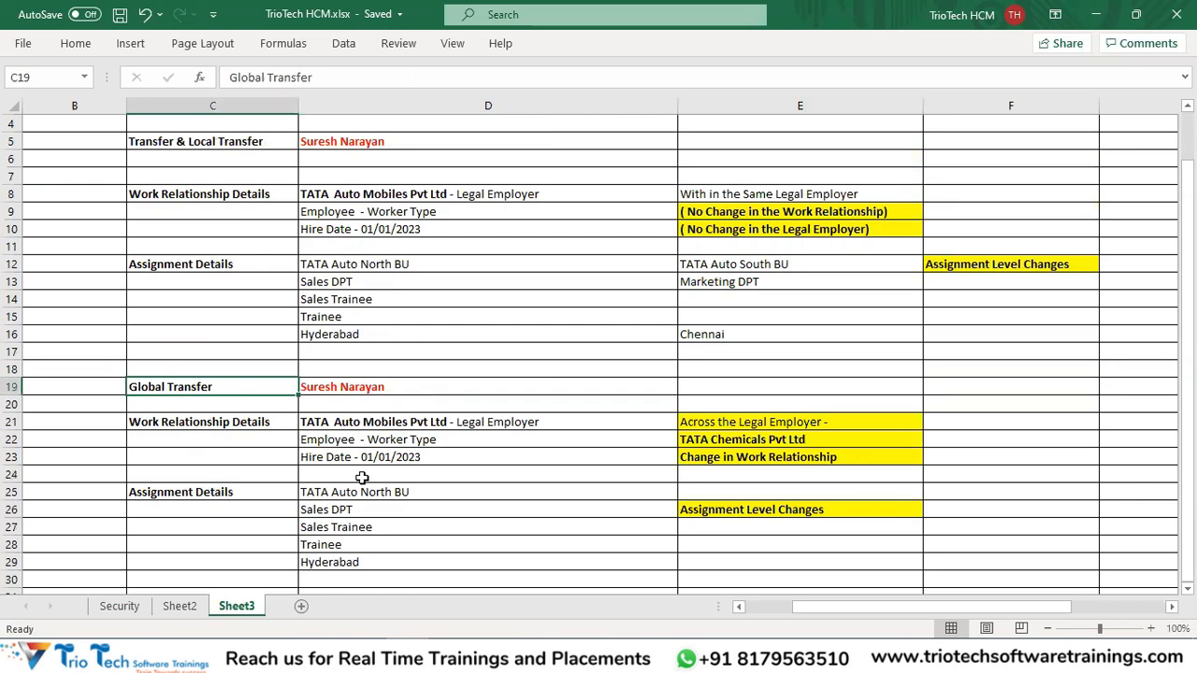
{"action": "scroll", "coordinate": [283, 400], "scroll_direction": "up", "scroll_amount": 1}
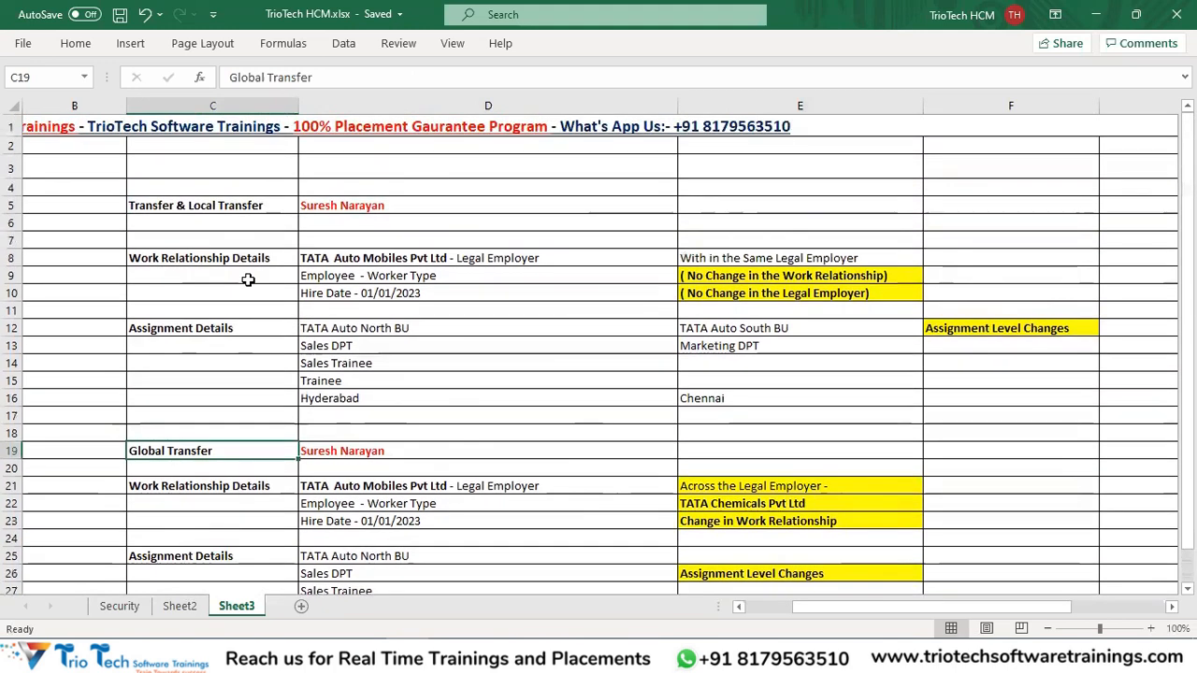
Fill the Transfer & Local Transfer heading in C5 orange.
{"action": "left_click", "coordinate": [202, 206]}
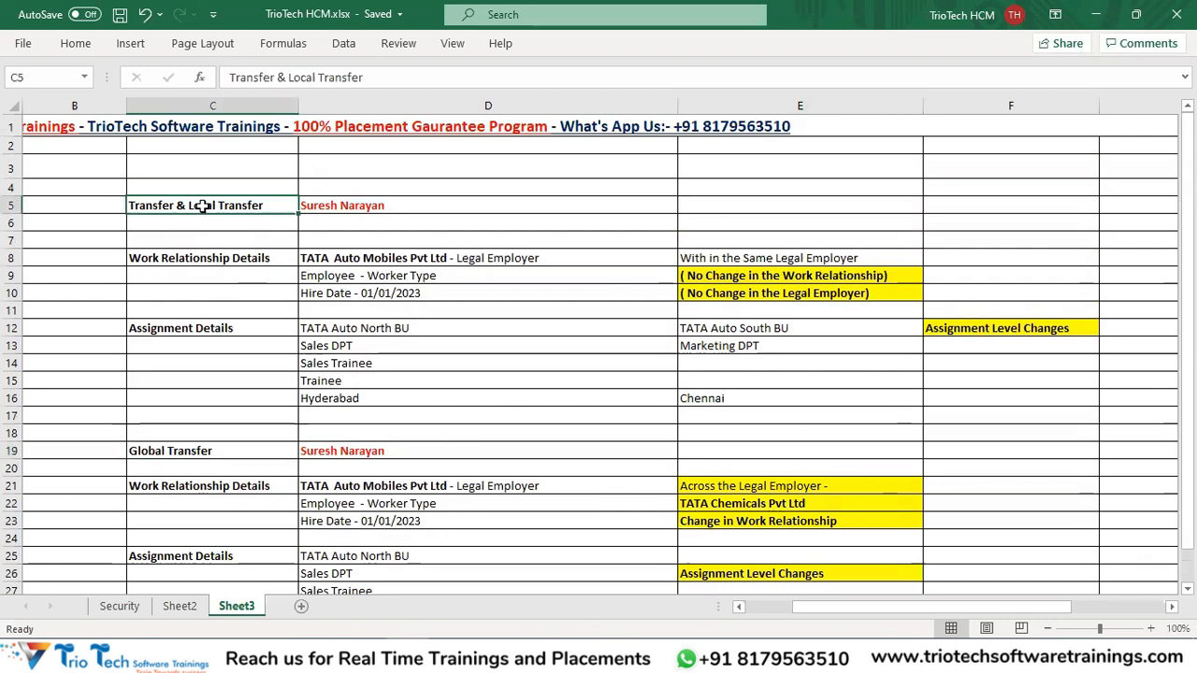
{"action": "left_click", "coordinate": [75, 43]}
{"action": "left_click", "coordinate": [238, 104]}
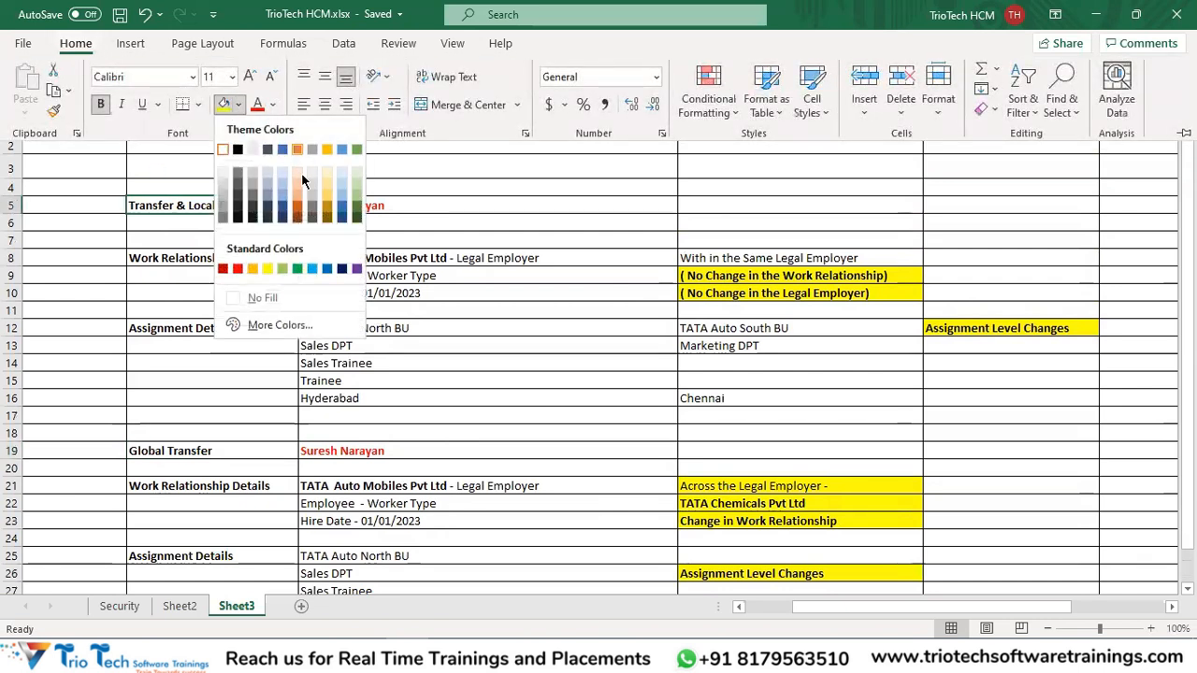
{"action": "left_click", "coordinate": [237, 269]}
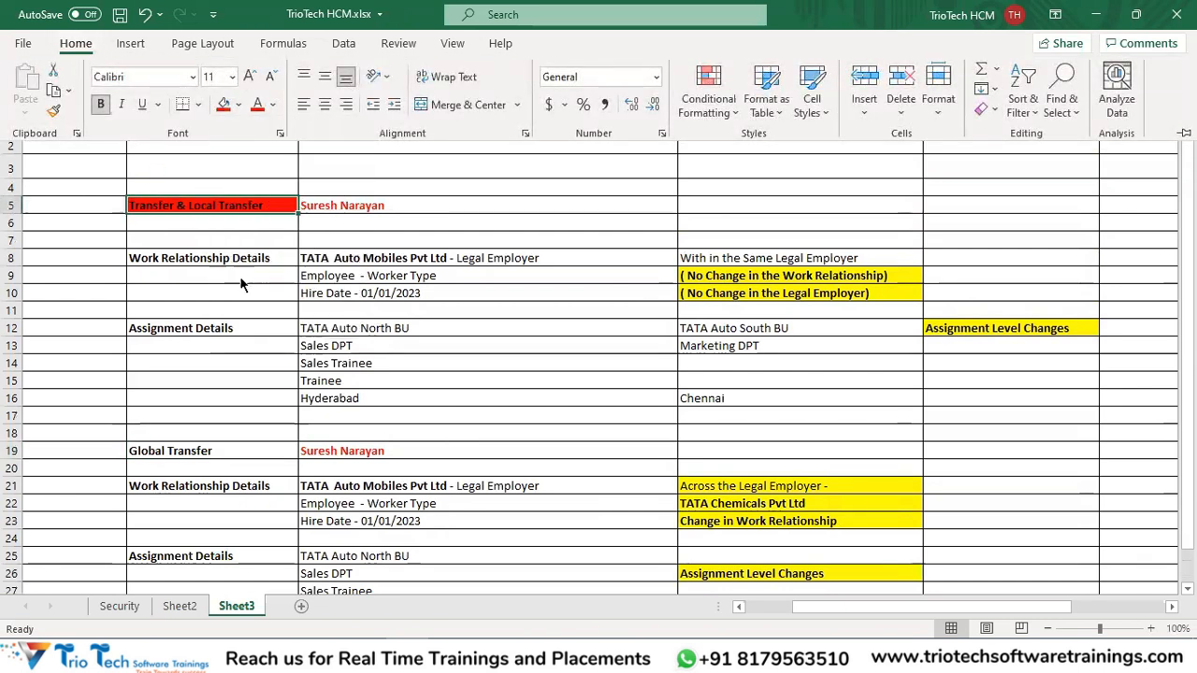
{"action": "left_click", "coordinate": [238, 103]}
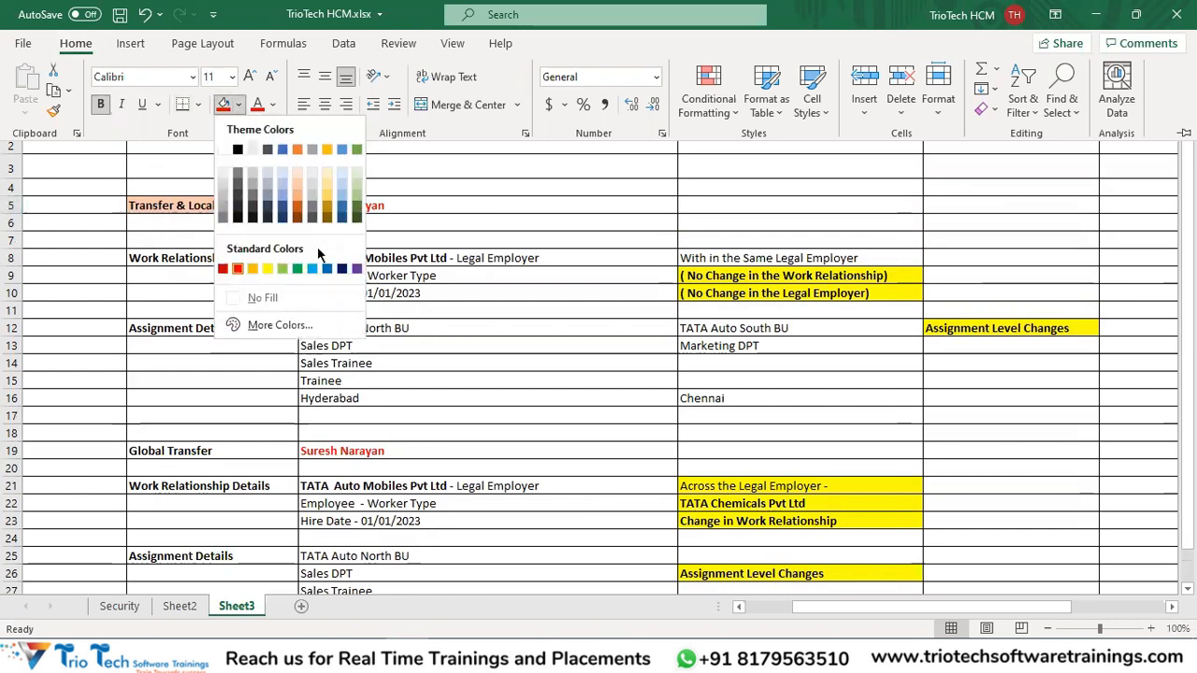
{"action": "left_click", "coordinate": [266, 269]}
Give the Global Transfer heading in C19 the same orange fill and save.
{"action": "left_click", "coordinate": [198, 449]}
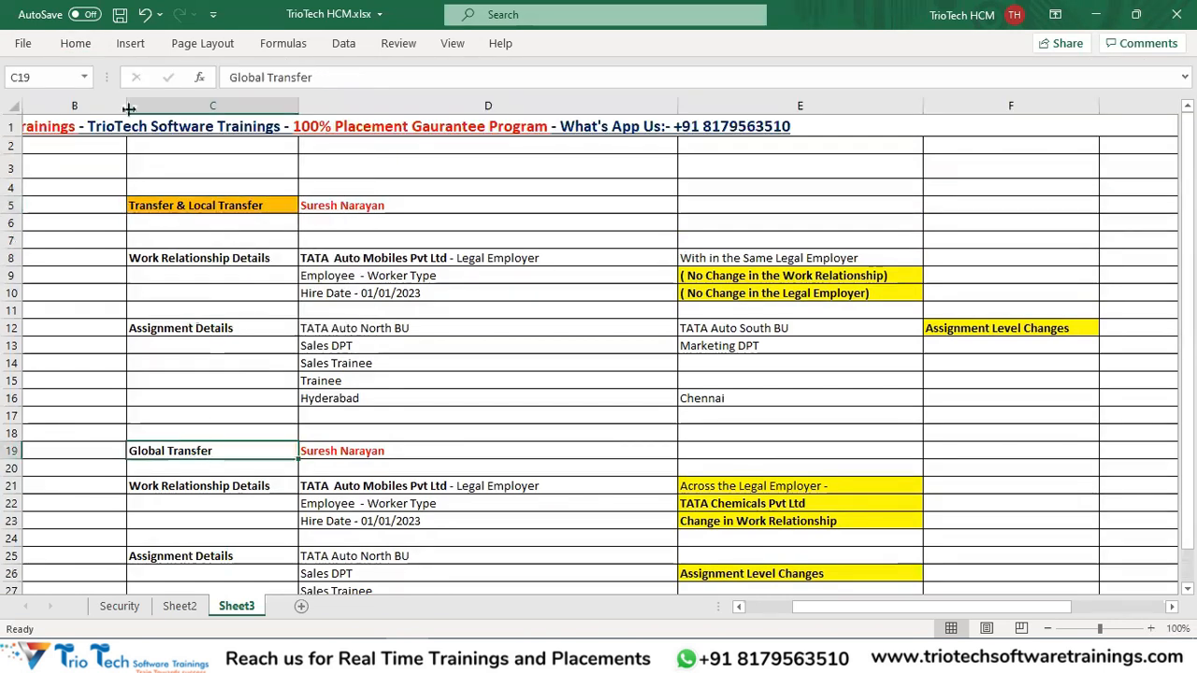
{"action": "left_click", "coordinate": [76, 44]}
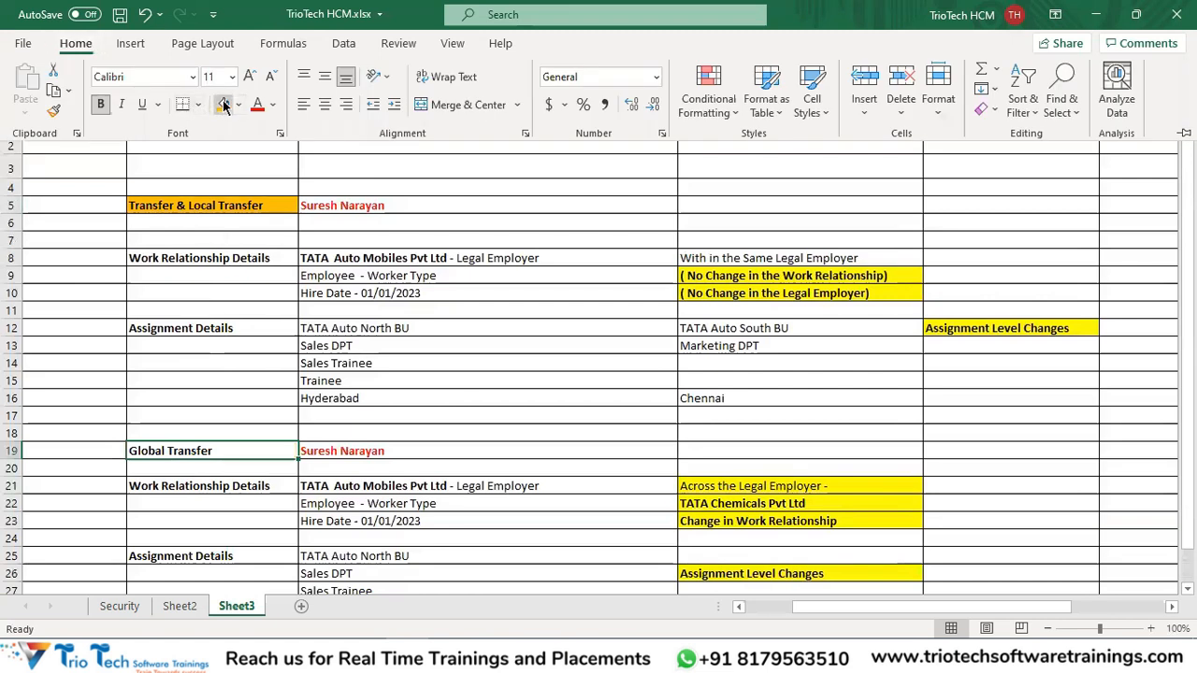
{"action": "left_click", "coordinate": [220, 104]}
{"action": "key", "text": "ctrl+s"}
{"action": "left_click", "coordinate": [207, 203]}
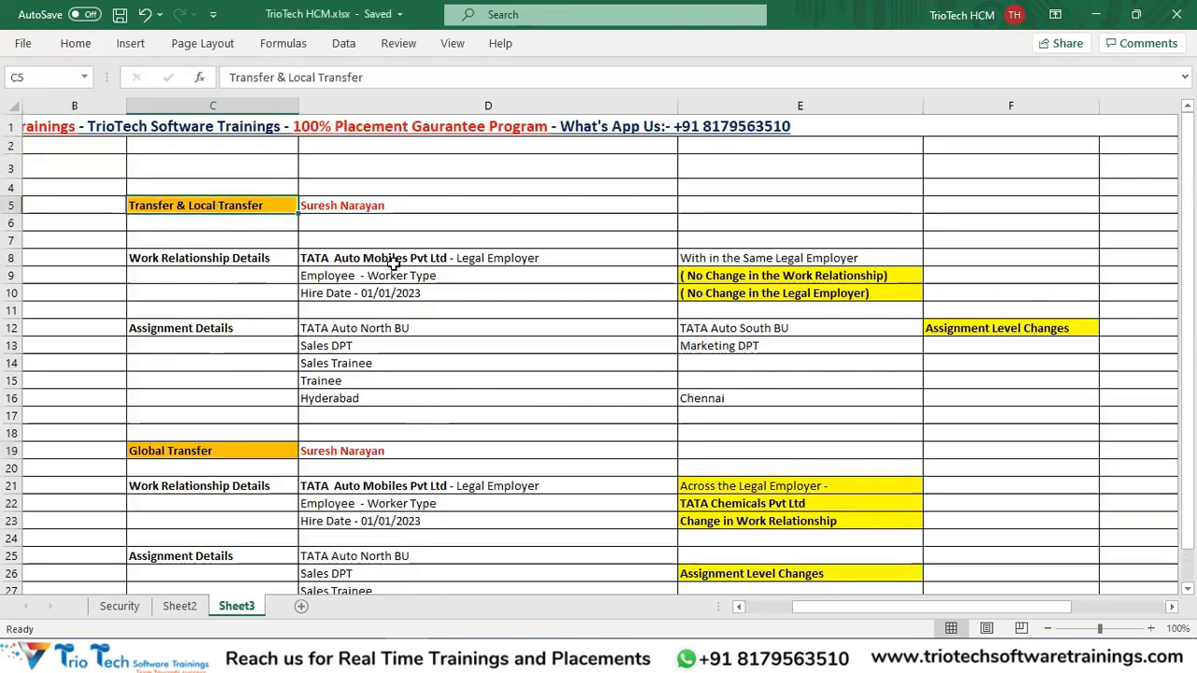
{"action": "left_click_drag", "start_coordinate": [392, 264], "coordinate": [767, 292]}
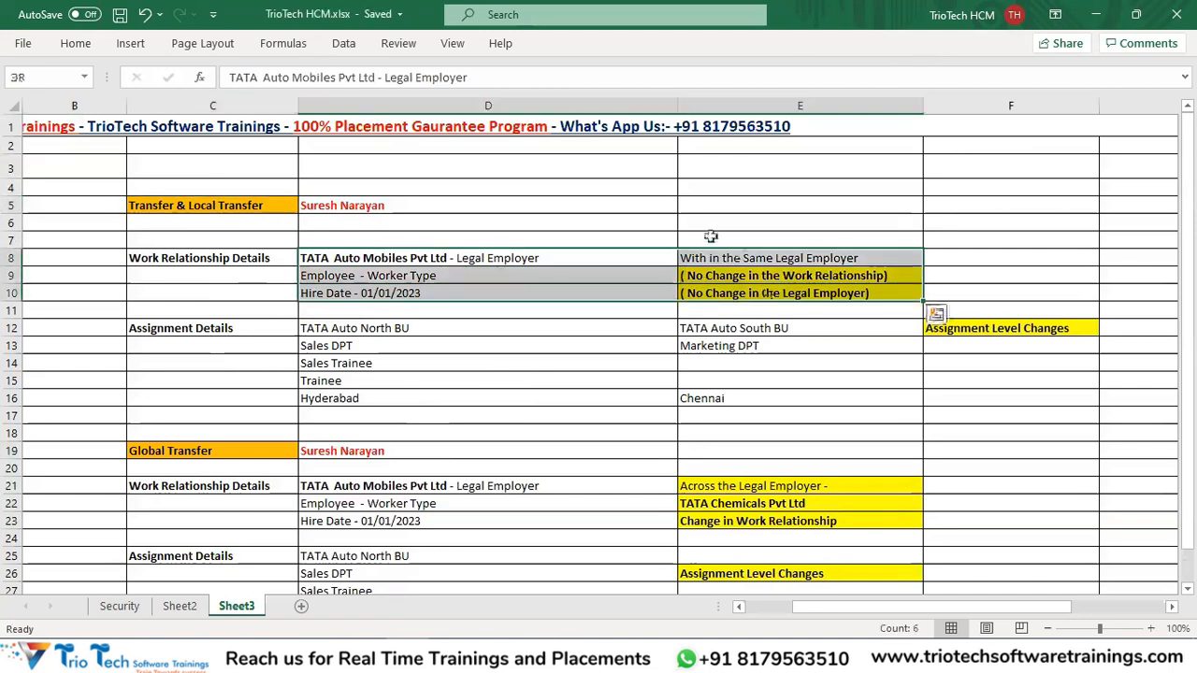
{"action": "left_click", "coordinate": [270, 258]}
{"action": "left_click", "coordinate": [408, 260]}
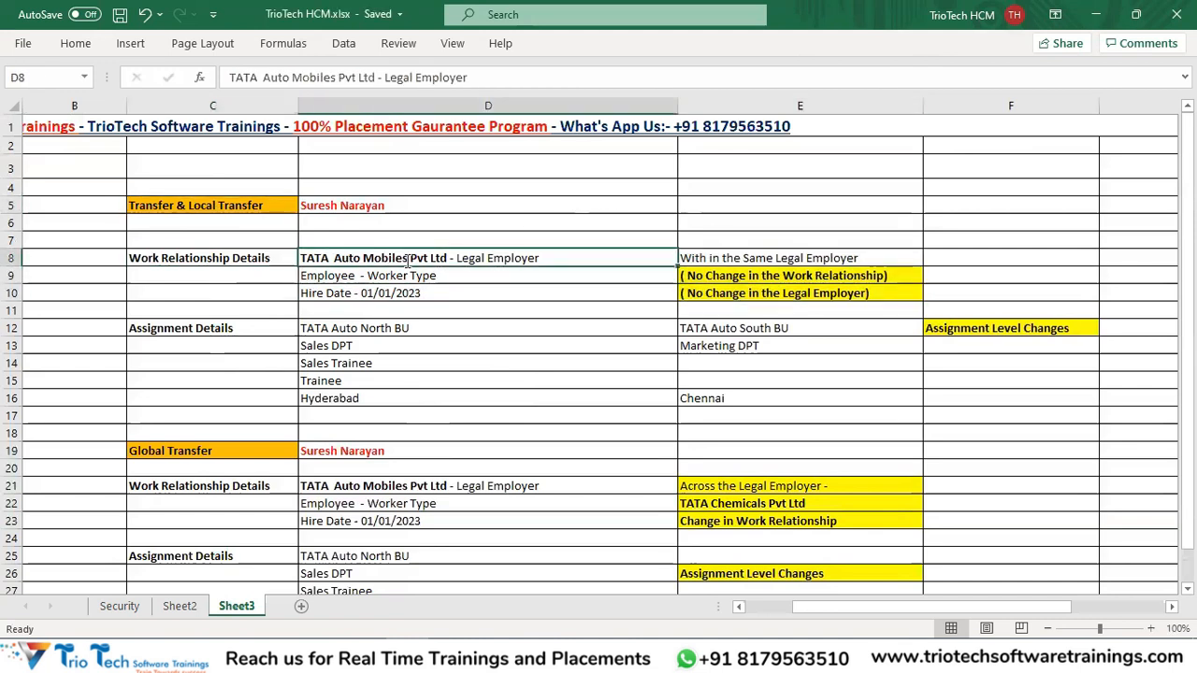
{"action": "double_click", "coordinate": [407, 260]}
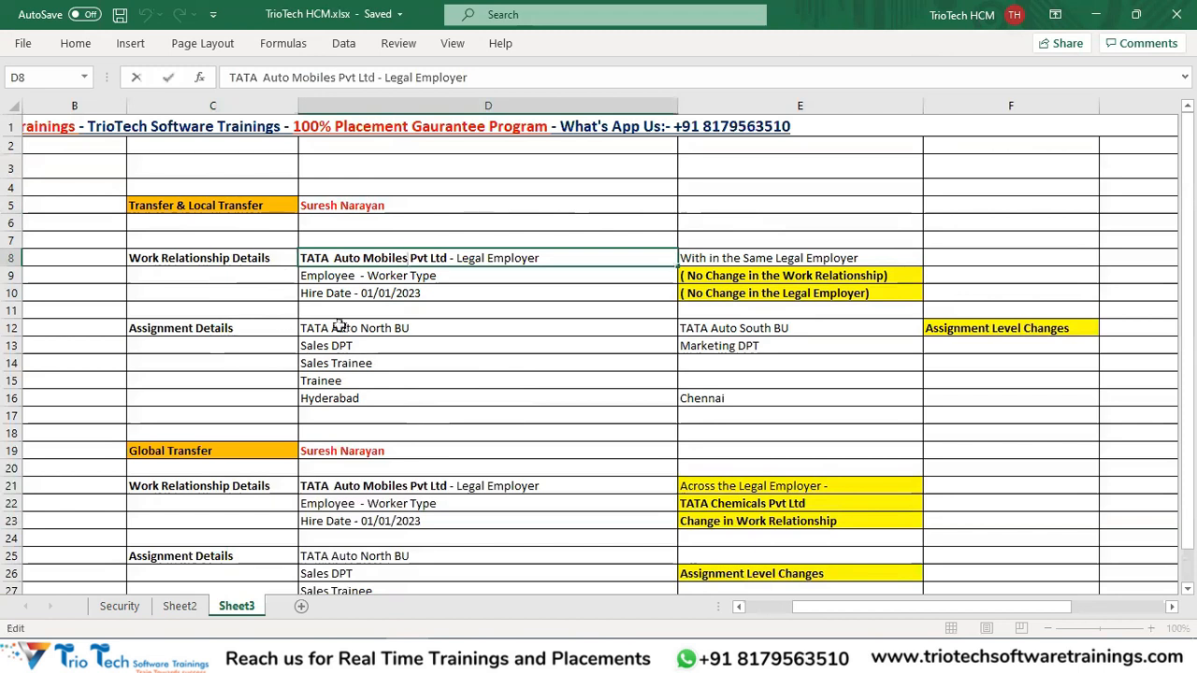
{"action": "left_click_drag", "start_coordinate": [339, 327], "coordinate": [374, 416]}
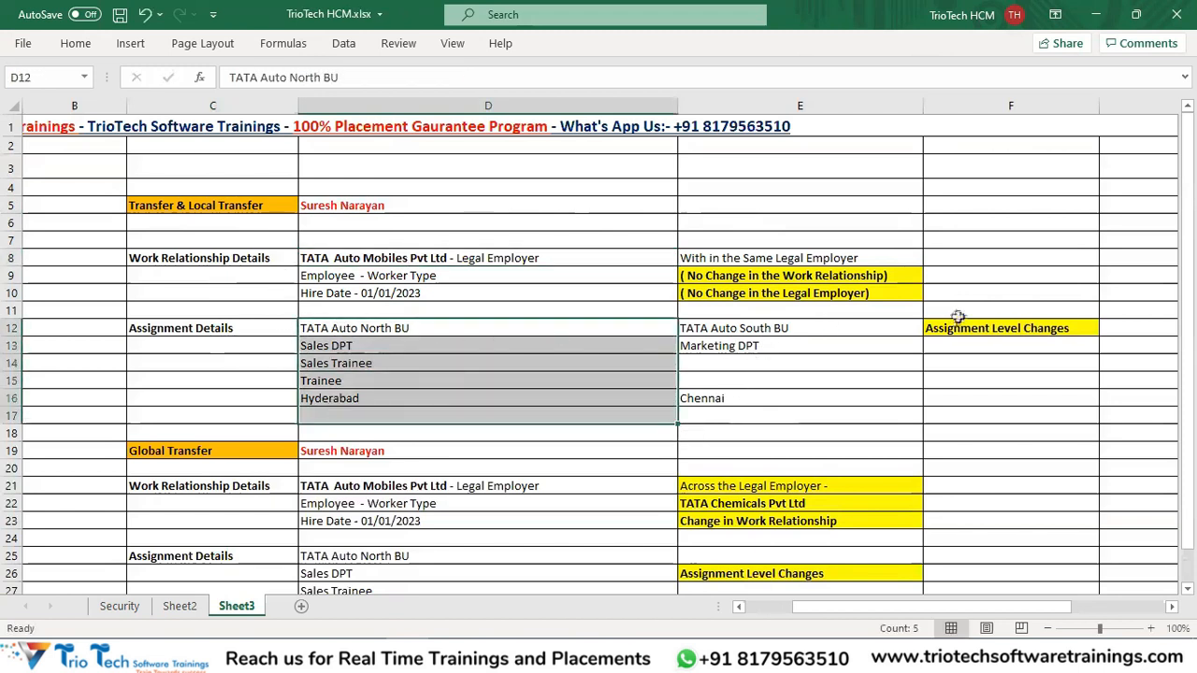
{"action": "left_click", "coordinate": [236, 206]}
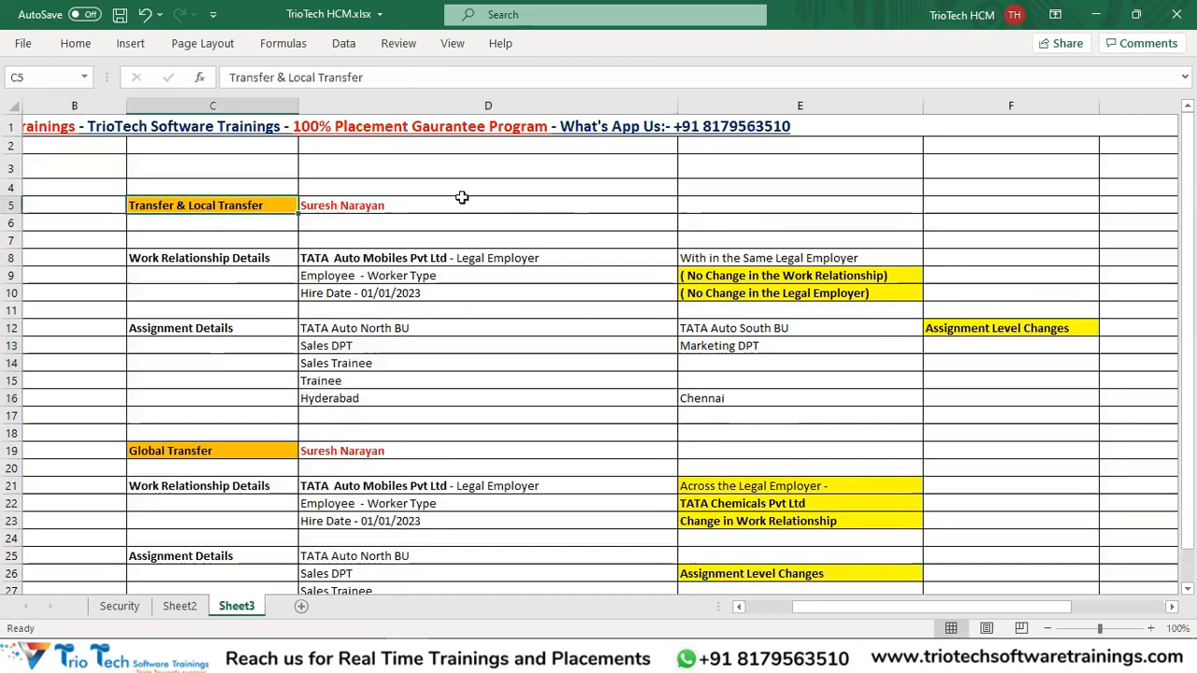
{"action": "scroll", "coordinate": [383, 425], "scroll_direction": "down", "scroll_amount": 1}
{"action": "left_click", "coordinate": [173, 388]}
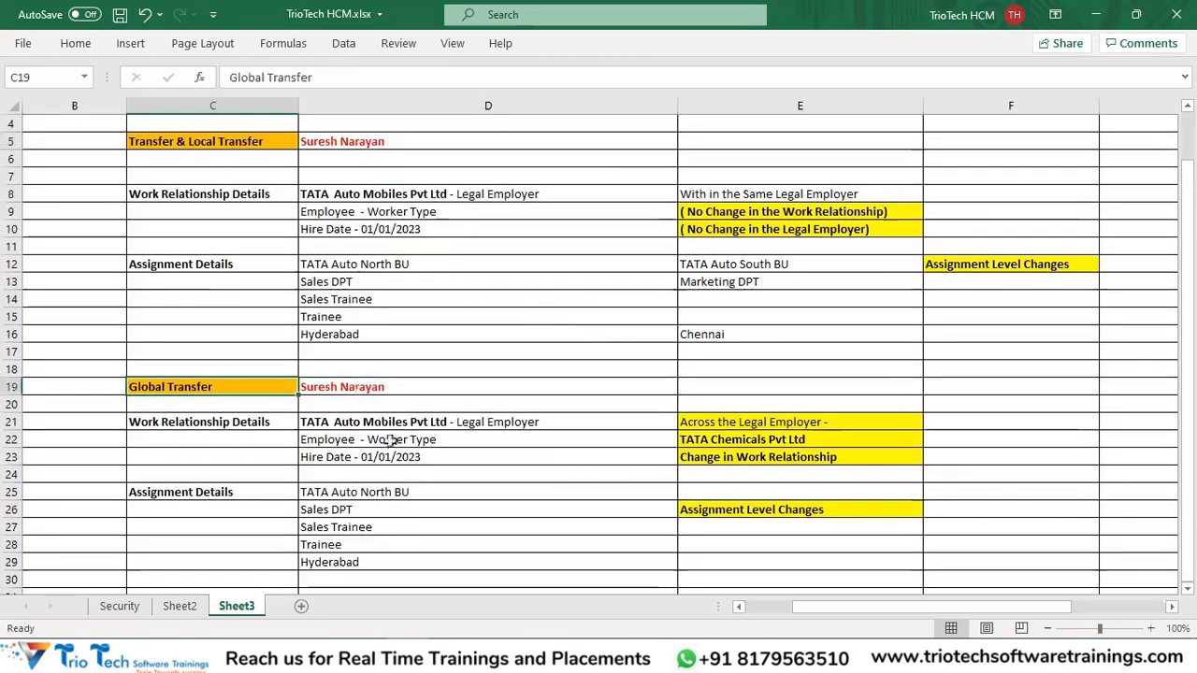
{"action": "left_click_drag", "start_coordinate": [370, 421], "coordinate": [374, 456]}
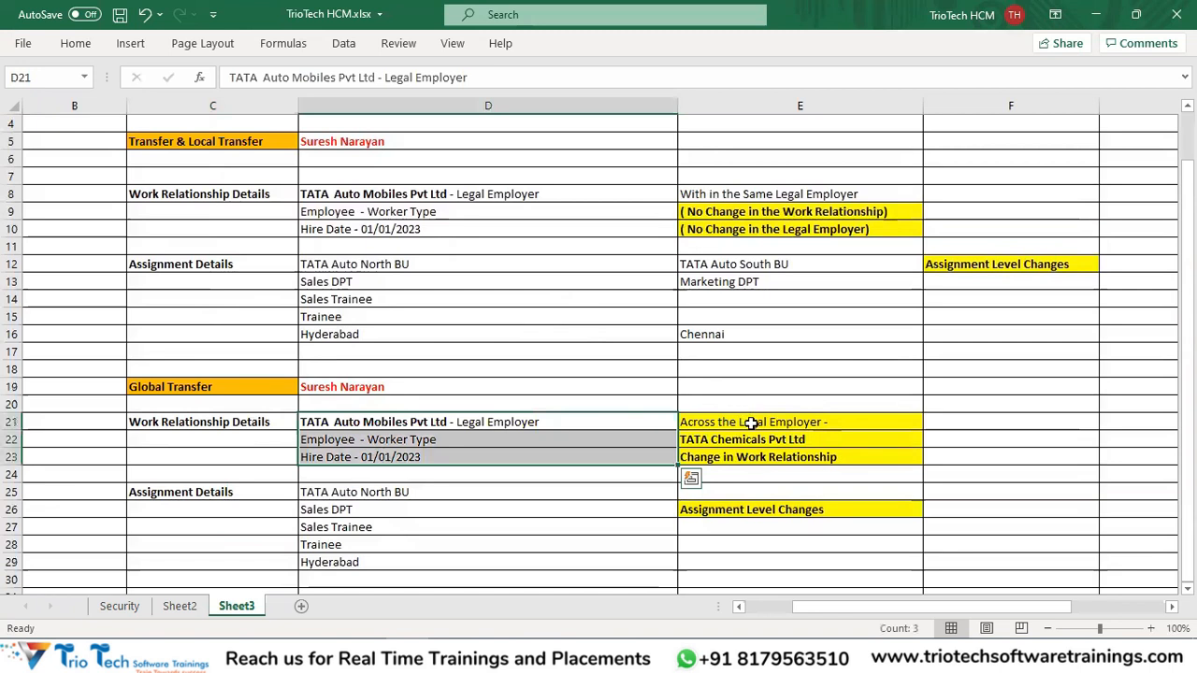
{"action": "left_click", "coordinate": [748, 421]}
{"action": "left_click", "coordinate": [363, 424]}
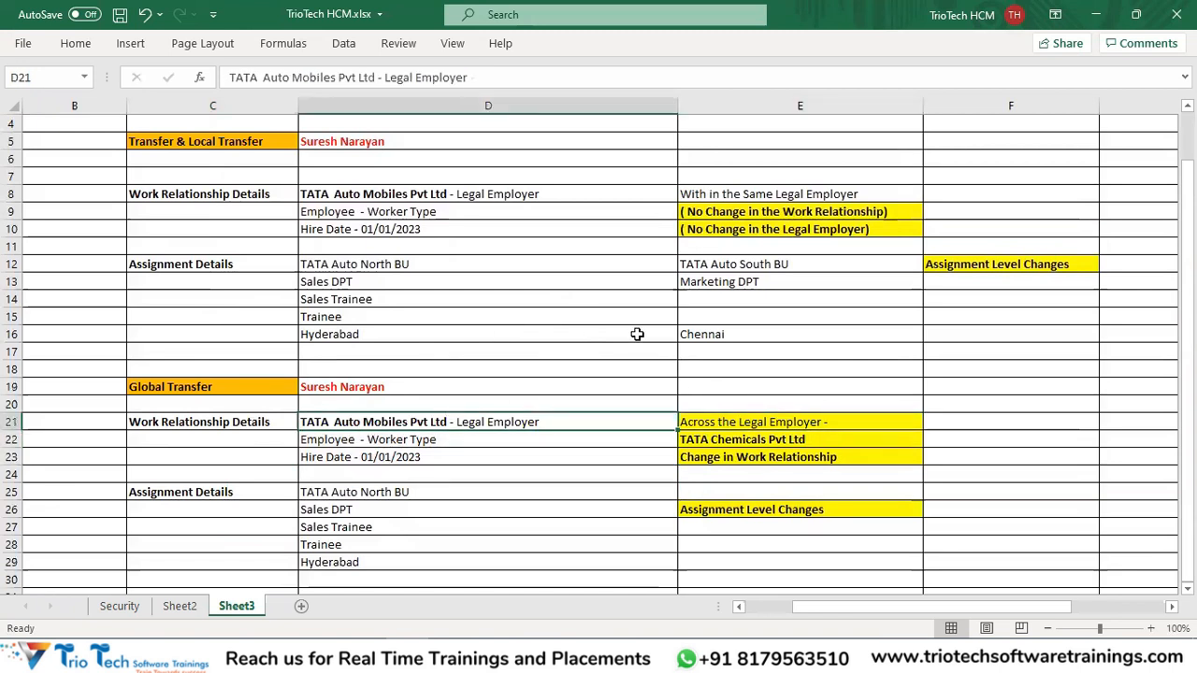
{"action": "left_click", "coordinate": [768, 443]}
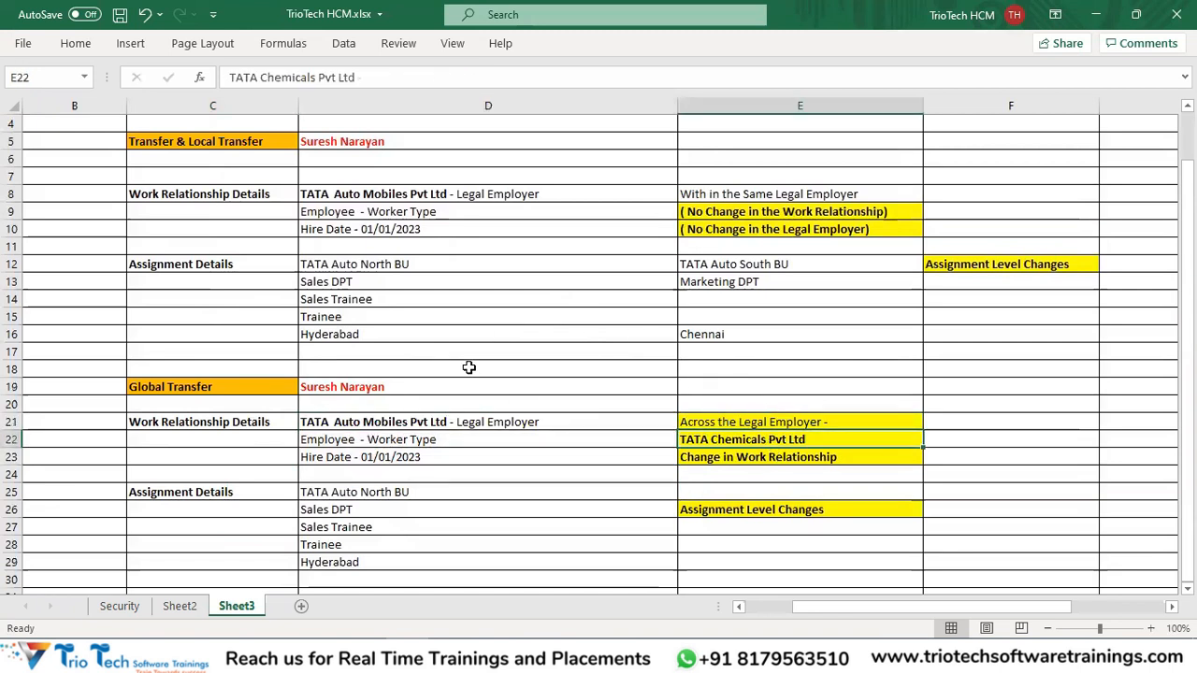
{"action": "left_click", "coordinate": [365, 391]}
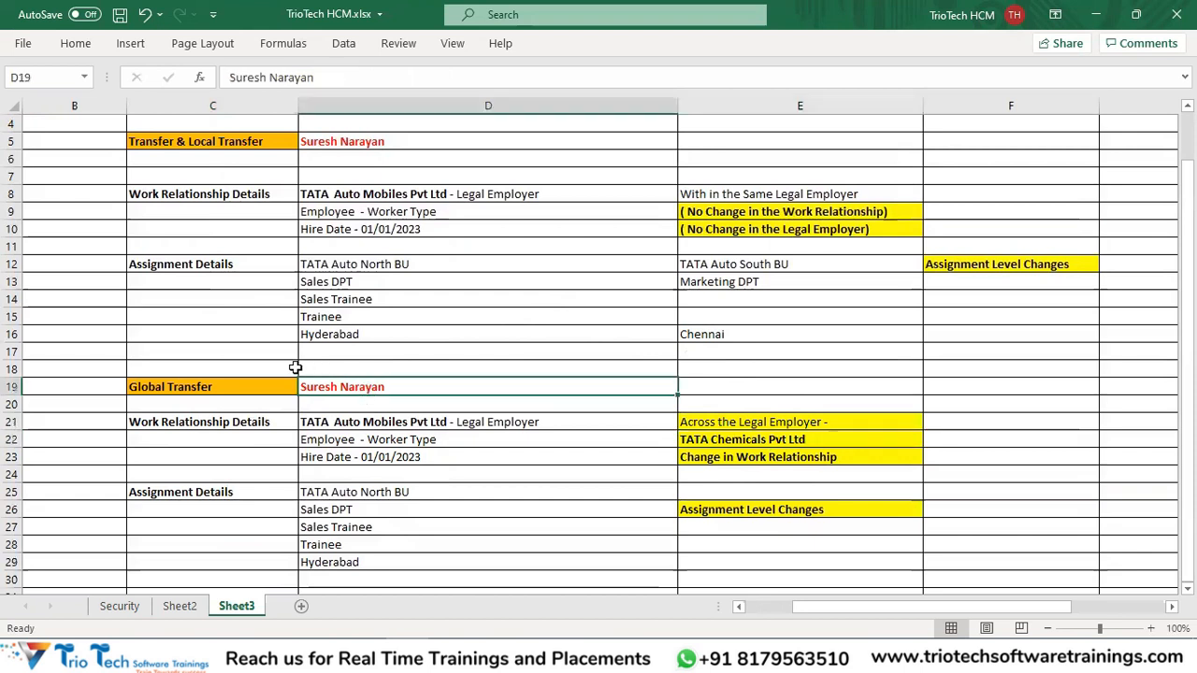
{"action": "left_click", "coordinate": [233, 385]}
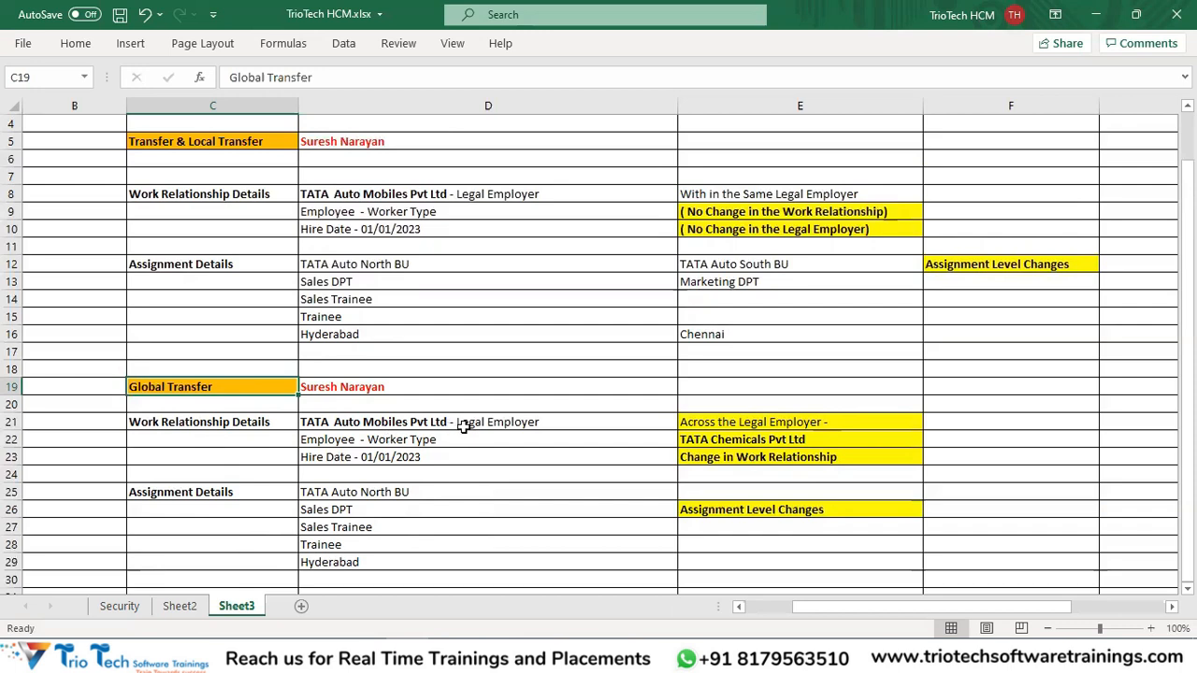
{"action": "scroll", "coordinate": [550, 444], "scroll_direction": "down", "scroll_amount": 2}
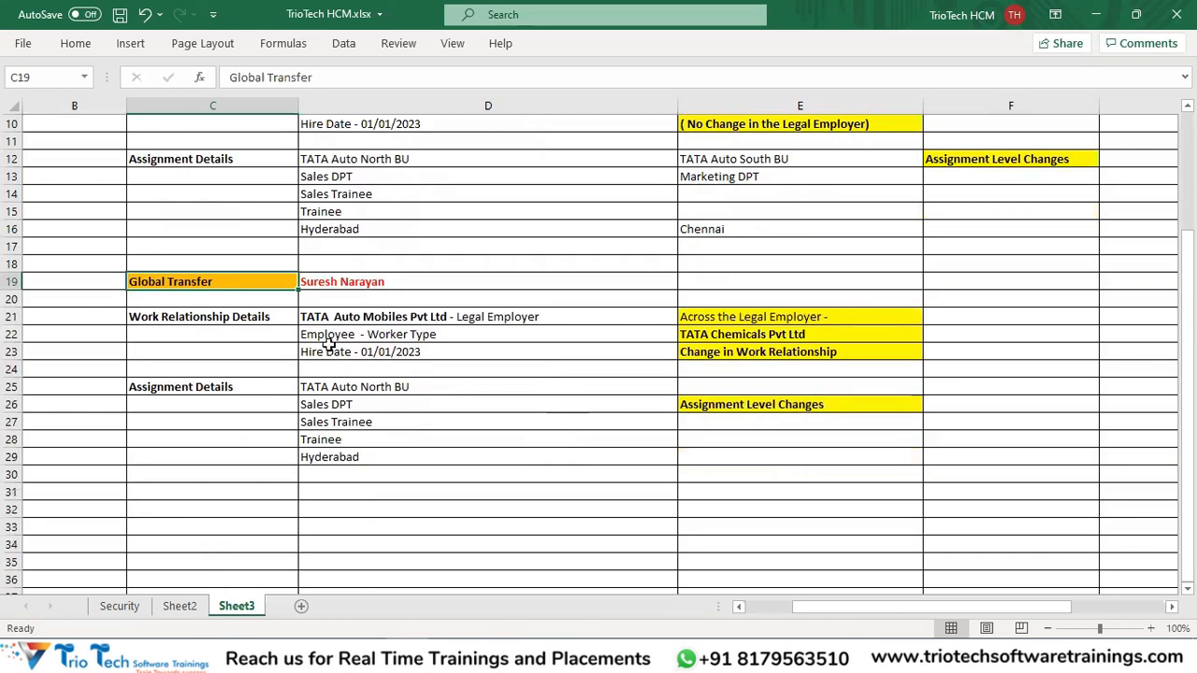
{"action": "left_click", "coordinate": [362, 286]}
{"action": "left_click", "coordinate": [395, 319]}
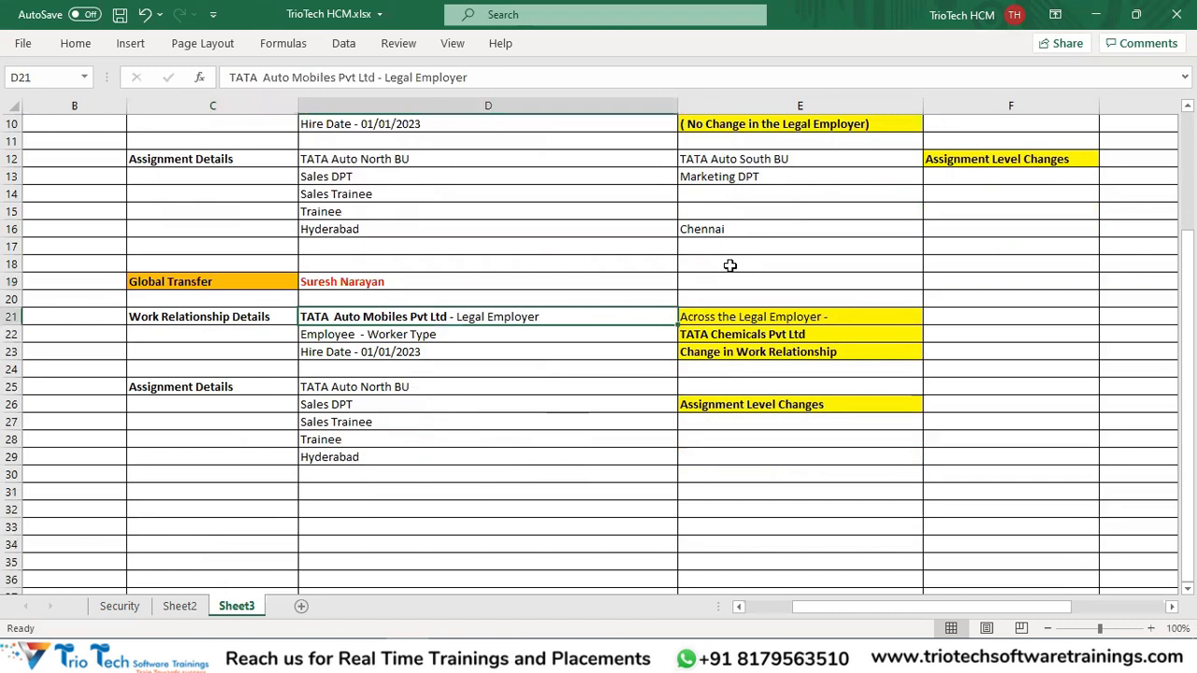
{"action": "left_click", "coordinate": [768, 337]}
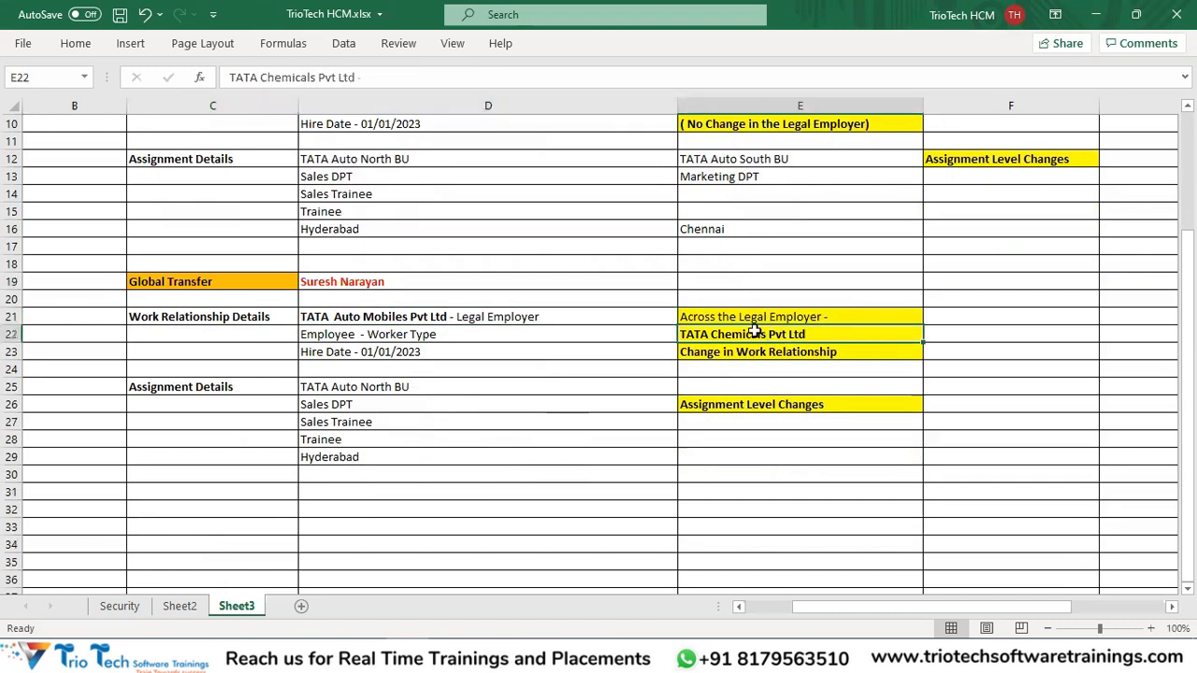
{"action": "left_click", "coordinate": [400, 319]}
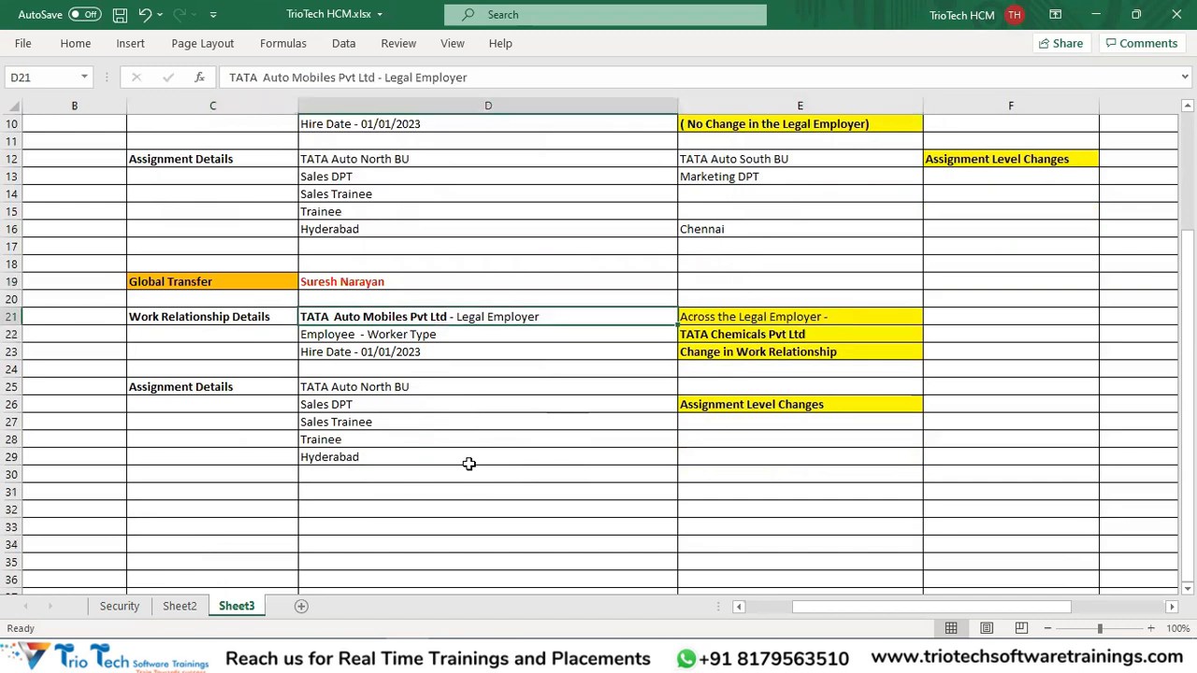
{"action": "left_click", "coordinate": [325, 493]}
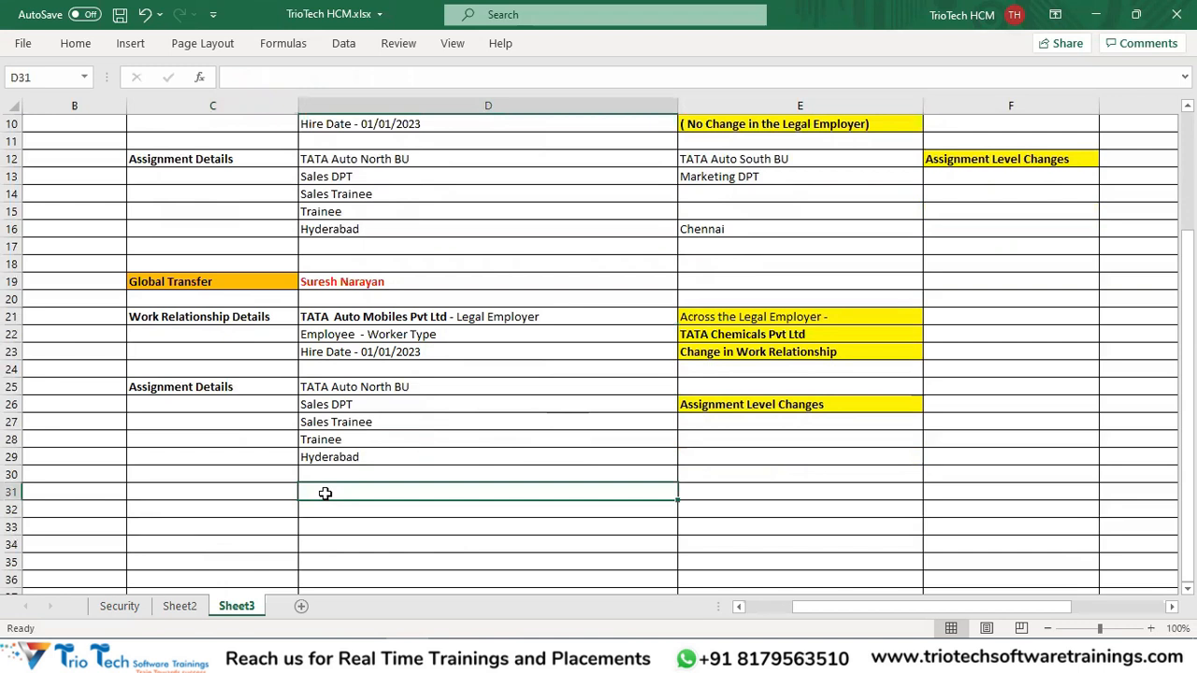
Enter 'Terminated from Existing Work Relationship' in D31.
{"action": "type", "text": "Terminated"}
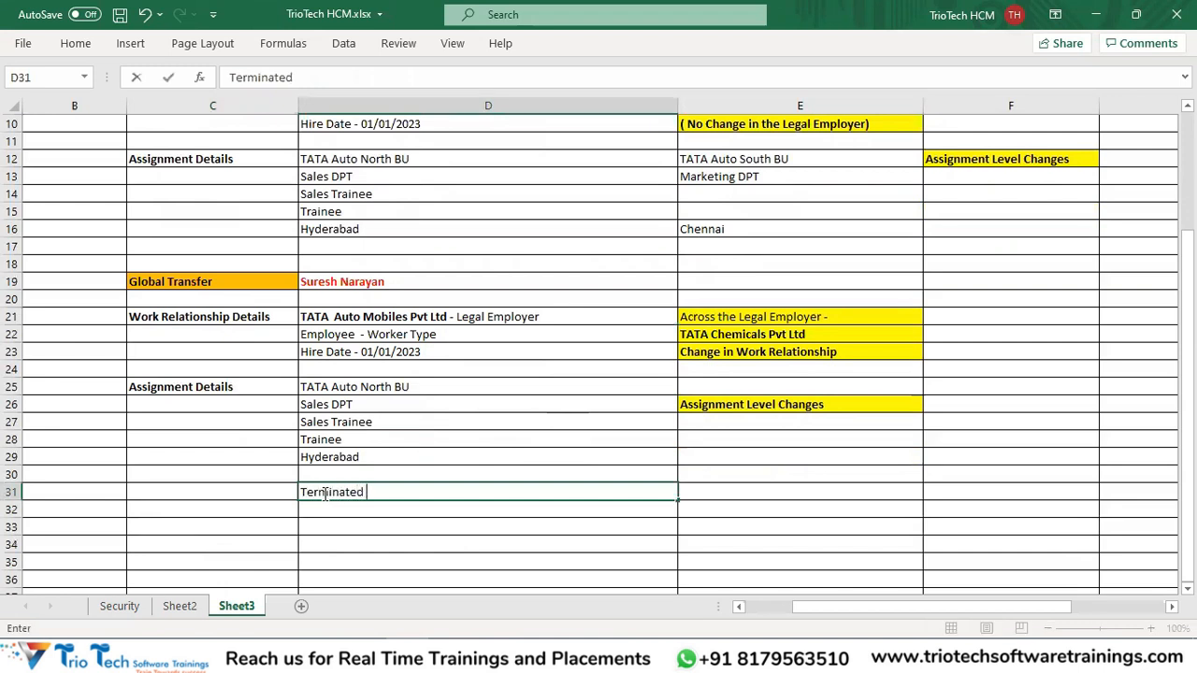
{"action": "type", "text": "from Existing Work Relationship"}
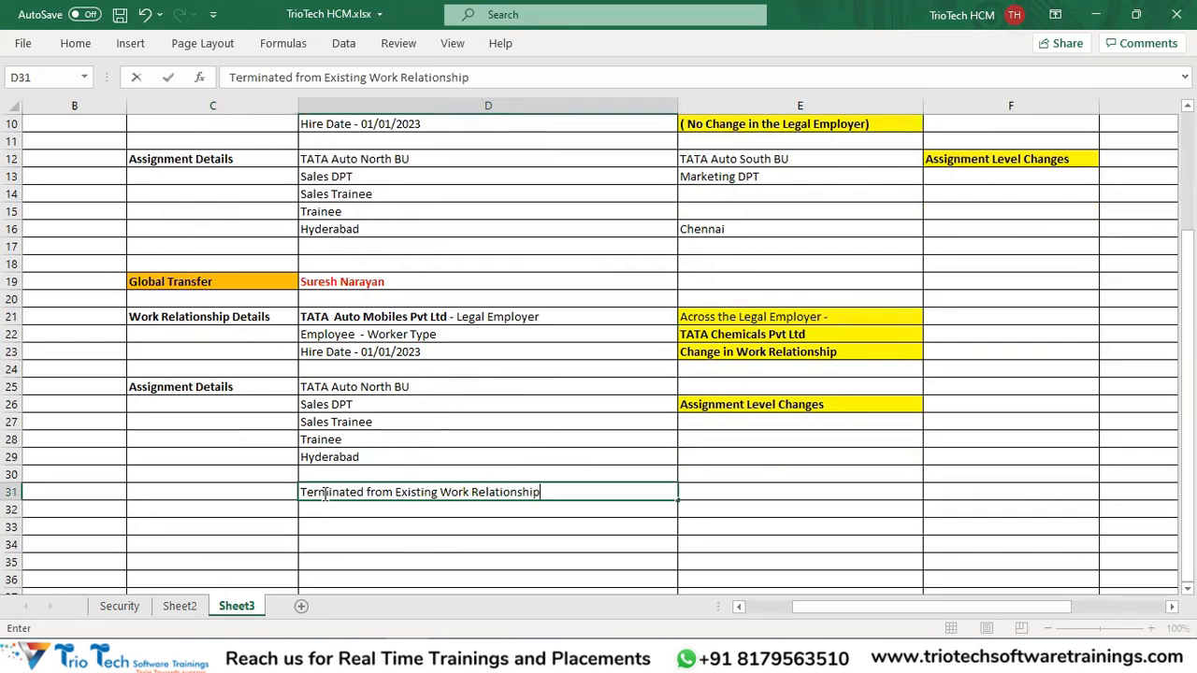
{"action": "left_click", "coordinate": [404, 534]}
{"action": "left_click", "coordinate": [390, 494]}
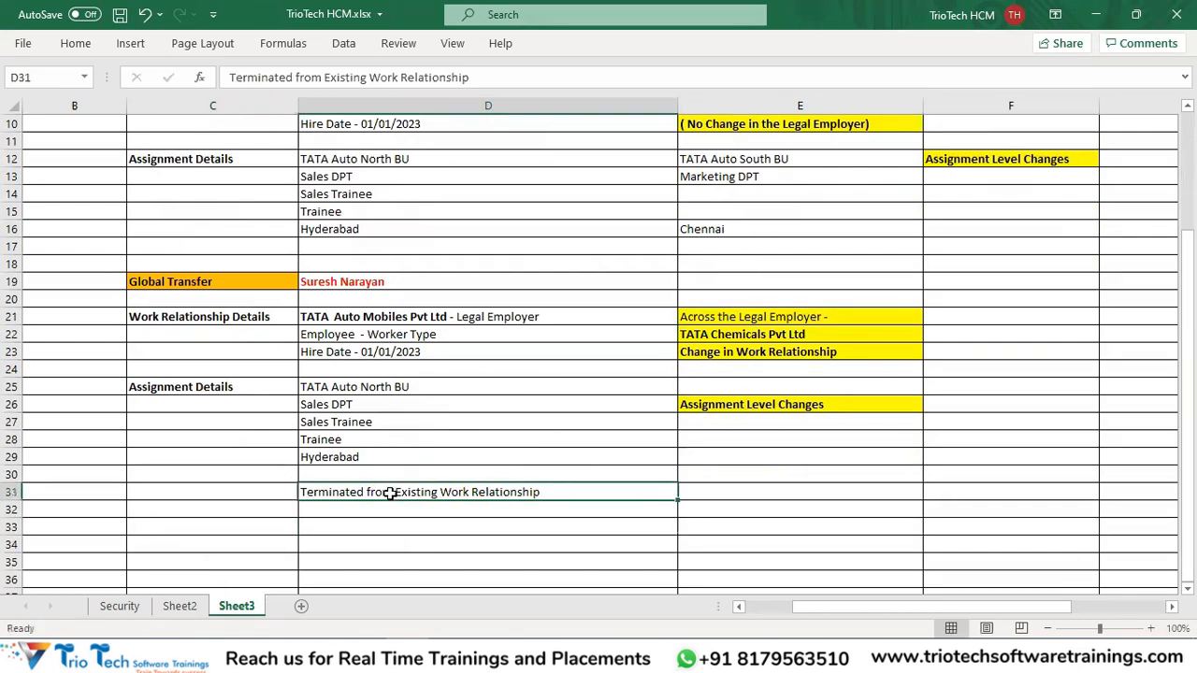
Make the D31 note bold with orange fill and save.
{"action": "key", "text": "ctrl+b"}
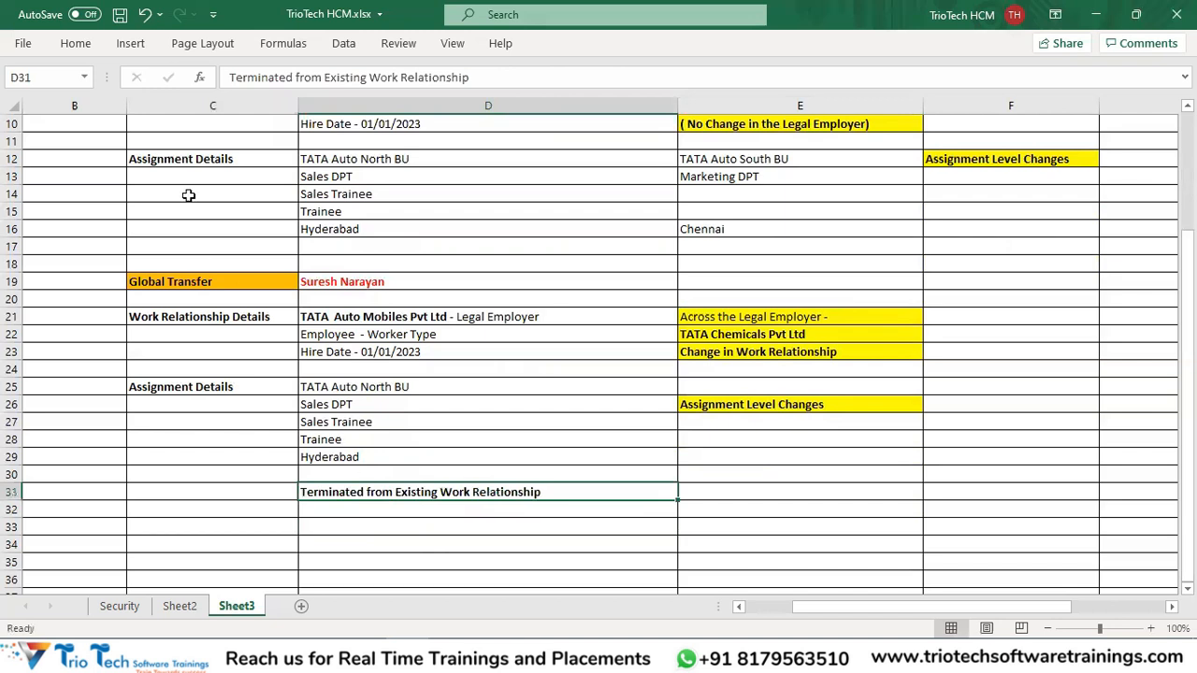
{"action": "left_click", "coordinate": [101, 48]}
{"action": "left_click", "coordinate": [224, 104]}
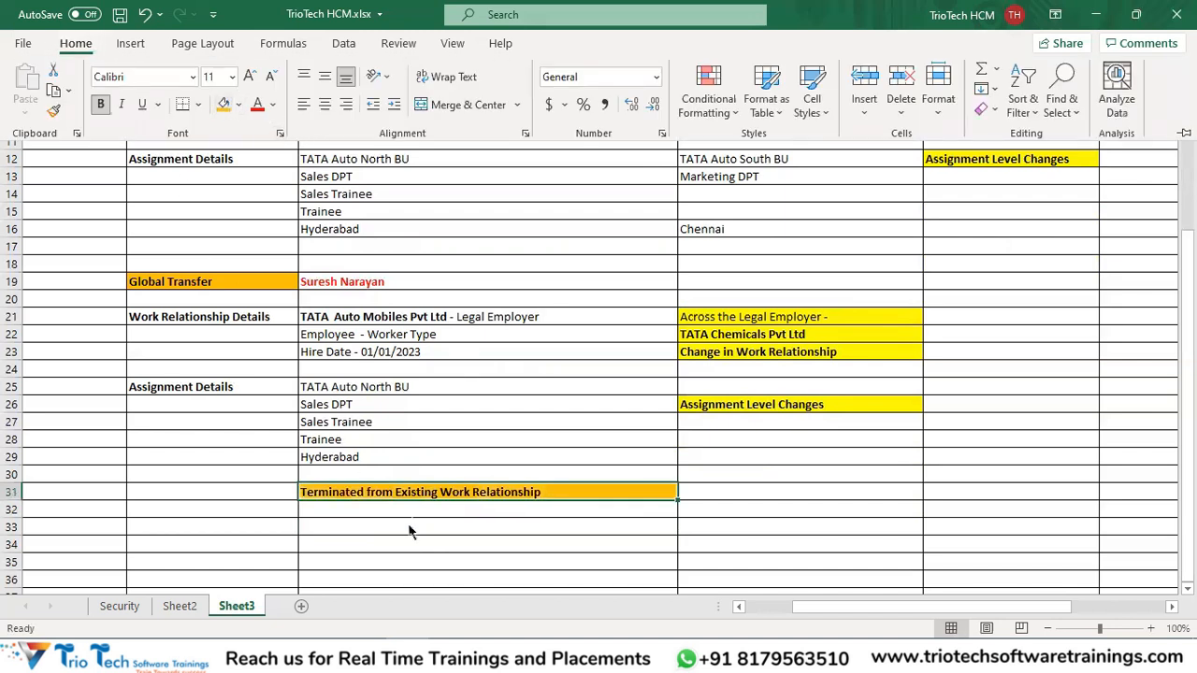
{"action": "left_click", "coordinate": [414, 547]}
{"action": "left_click", "coordinate": [422, 558]}
{"action": "key", "text": "ctrl+s"}
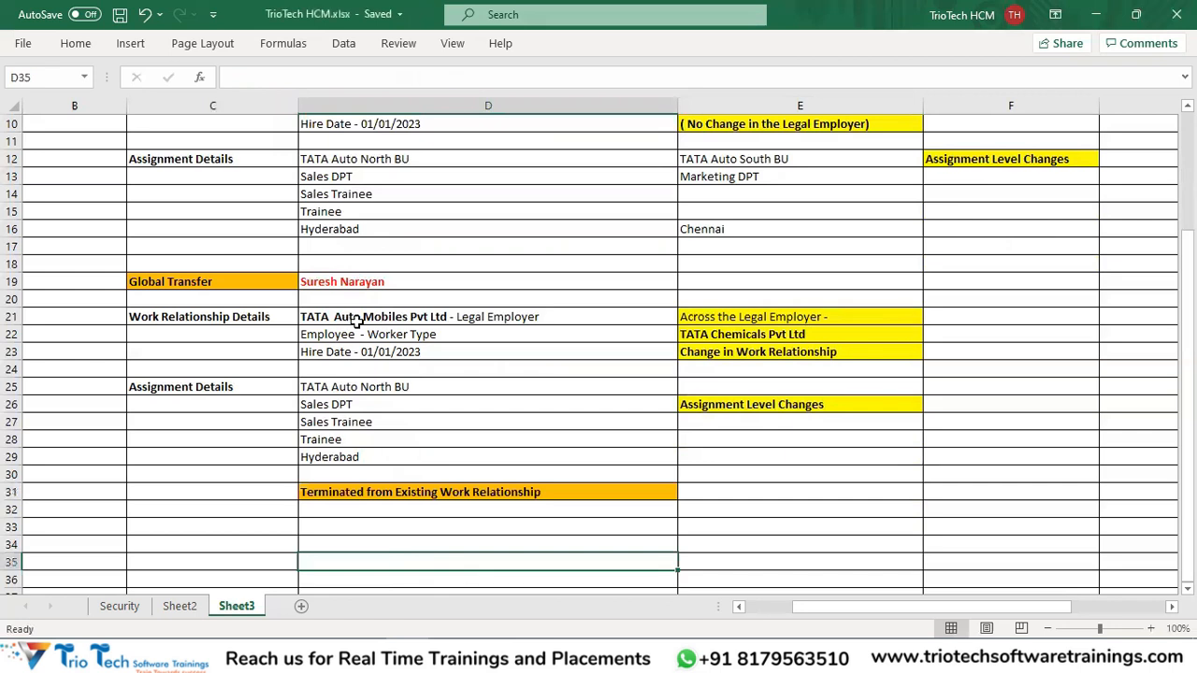
{"action": "left_click", "coordinate": [226, 281]}
{"action": "left_click", "coordinate": [397, 314]}
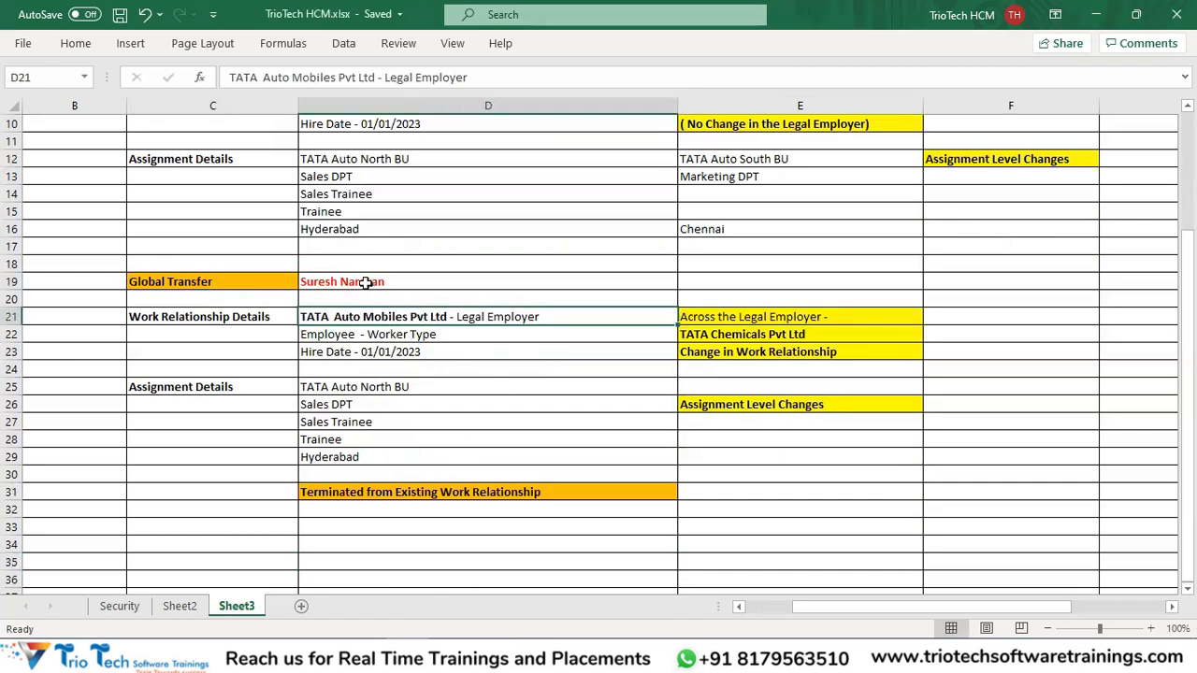
Enter the new start date '1st Feb 2023' in cell E31.
{"action": "left_click", "coordinate": [365, 283]}
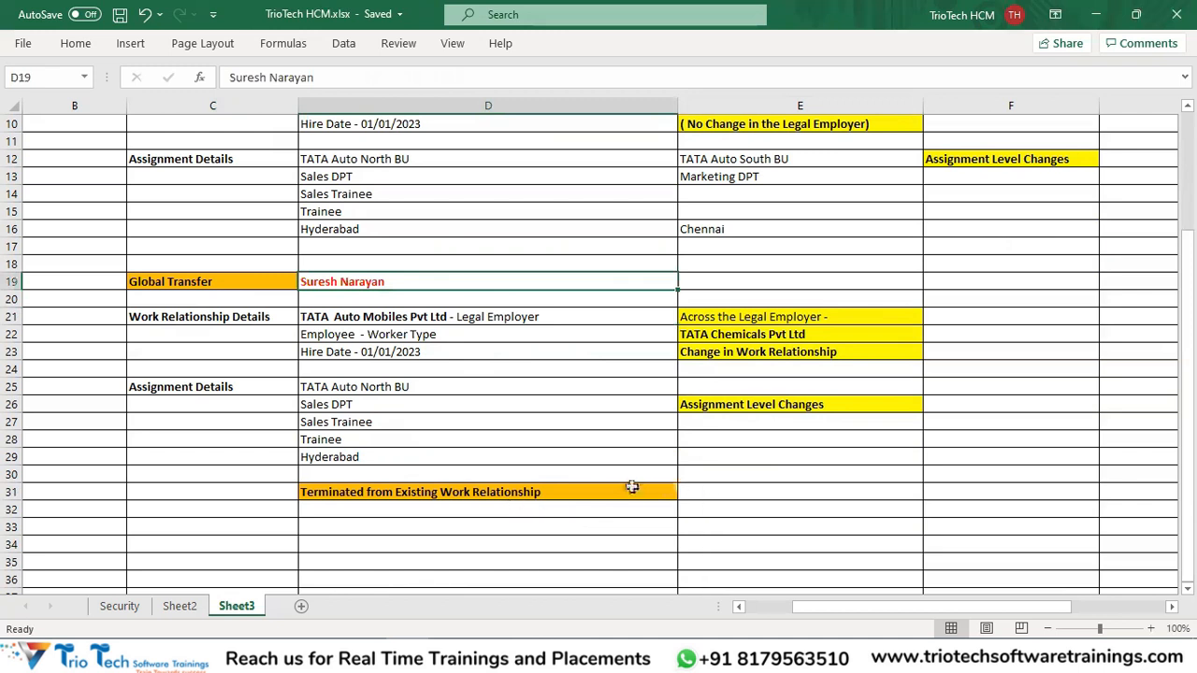
{"action": "left_click", "coordinate": [704, 492]}
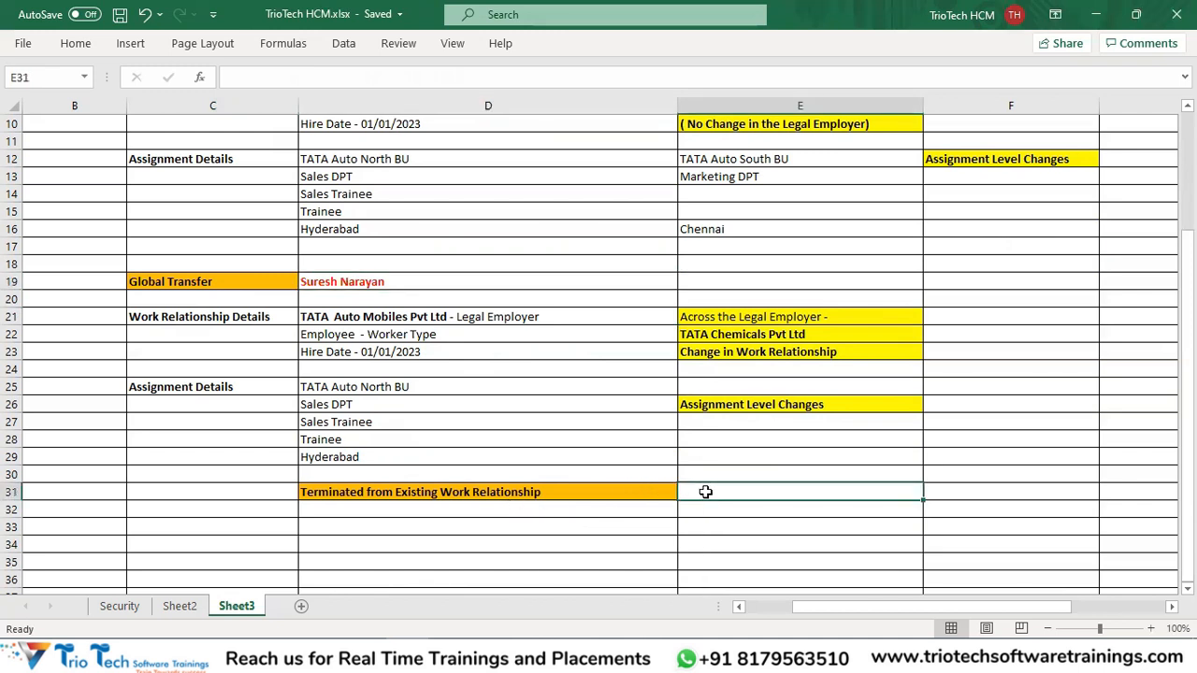
{"action": "type", "text": "1st Feb 2023"}
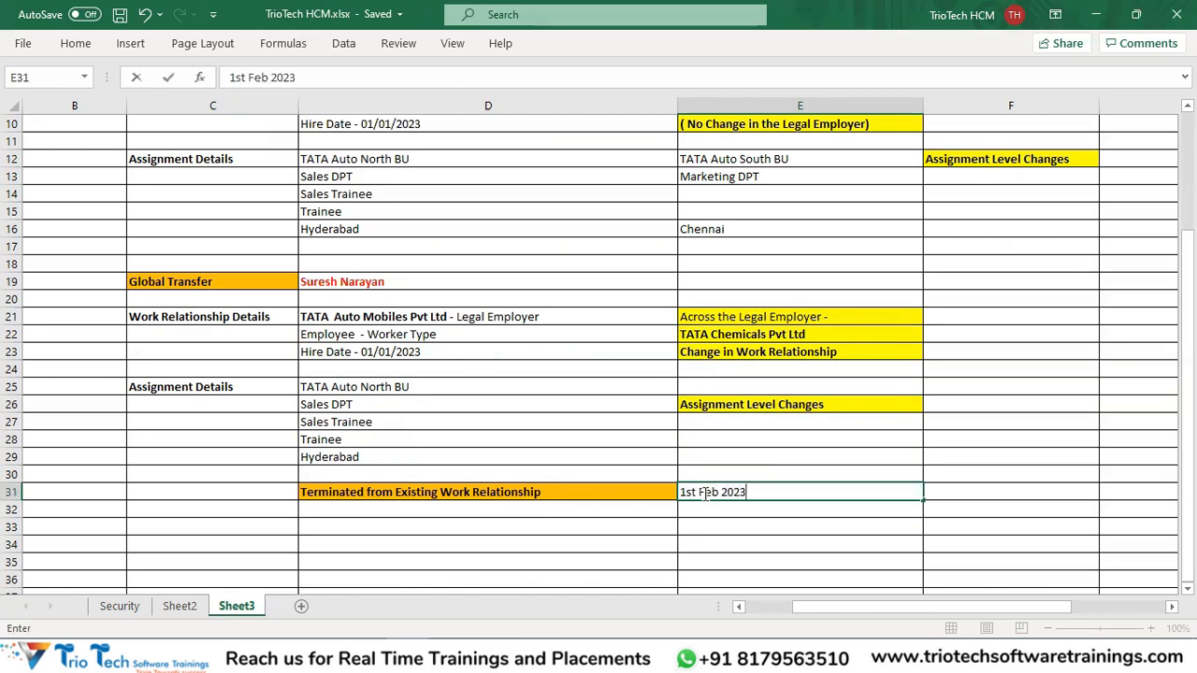
{"action": "left_click", "coordinate": [353, 317]}
Enter the new legal employer 'TATA Chemicals Pvt Ltd' in cell E32.
{"action": "left_click", "coordinate": [708, 514]}
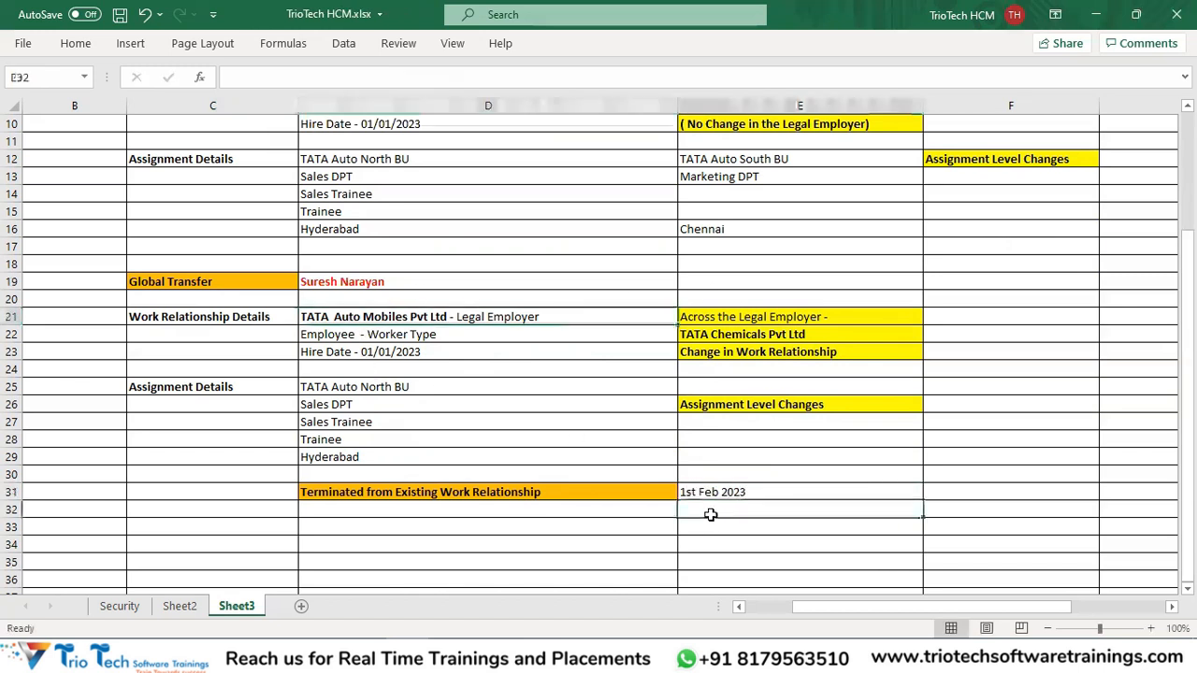
{"action": "type", "text": "TATA Checmical"}
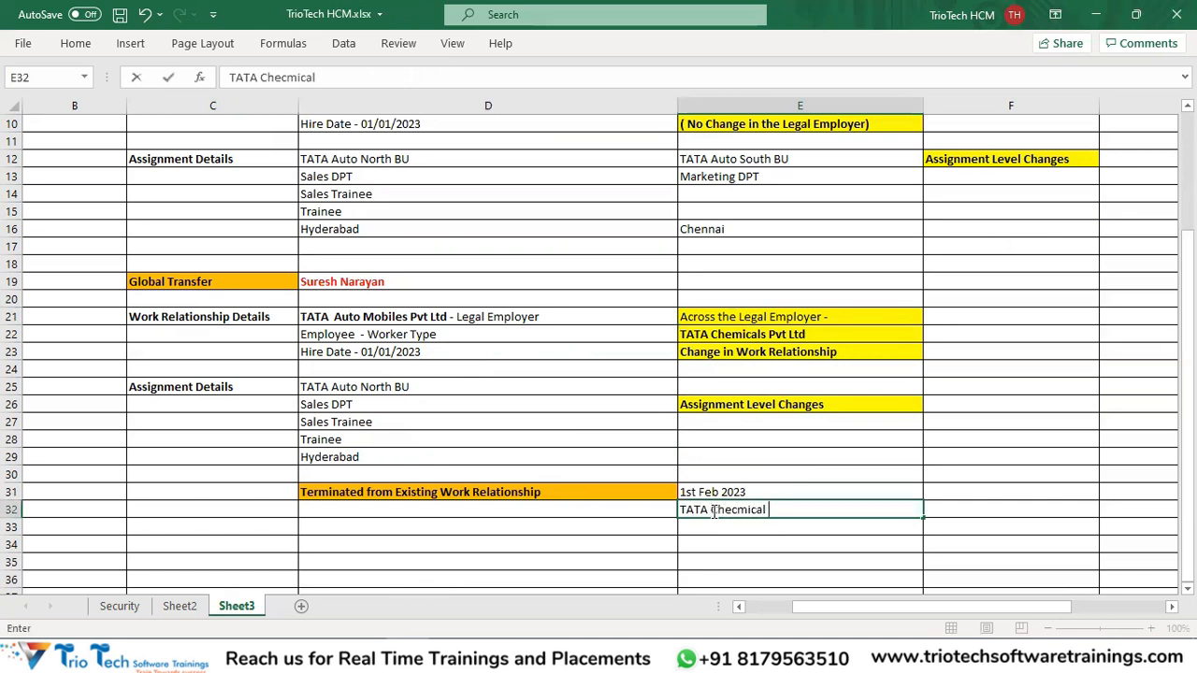
{"action": "key", "text": "BackSpace"}
{"action": "key", "text": "BackSpace"}
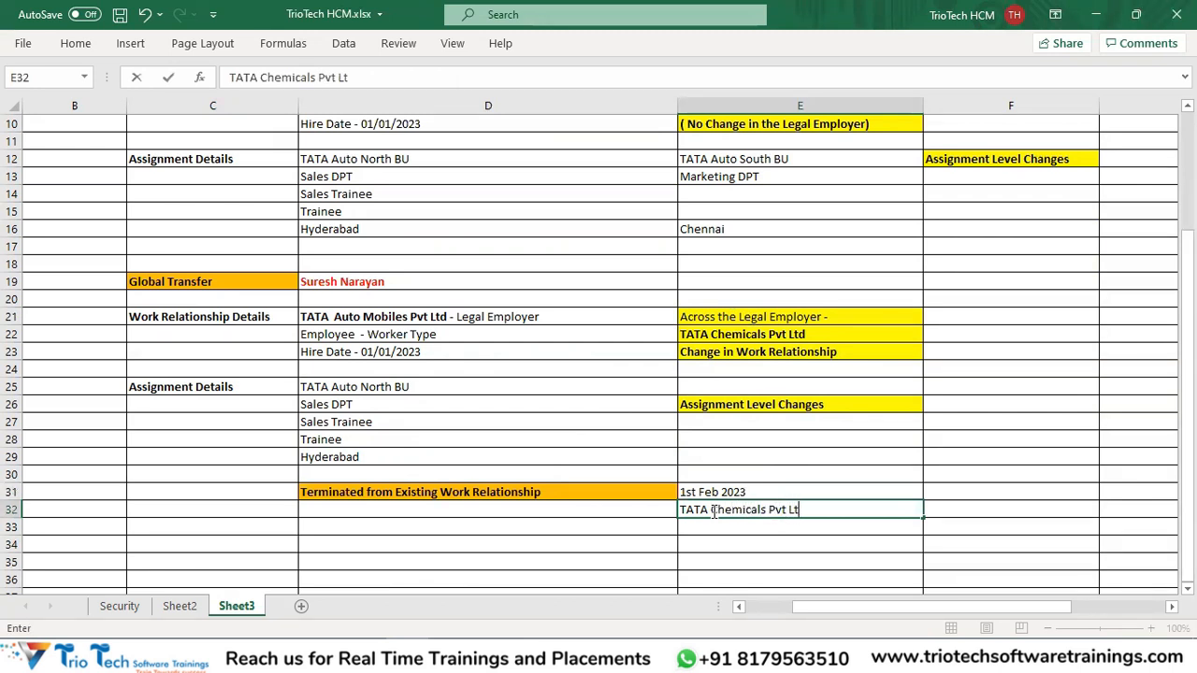
{"action": "left_click", "coordinate": [499, 493]}
{"action": "left_click", "coordinate": [765, 508]}
{"action": "left_click", "coordinate": [729, 493]}
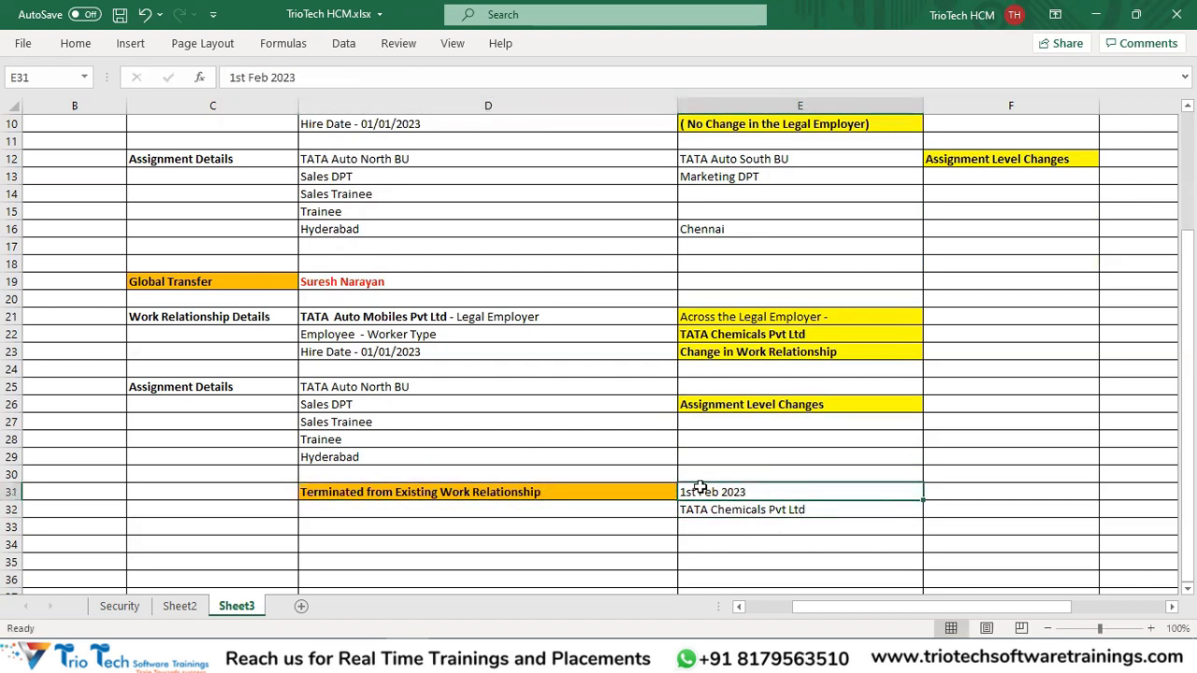
{"action": "left_click", "coordinate": [372, 512]}
Write '31st Jan 2023 - Terminated' in cell D33 under the termination heading.
{"action": "left_click", "coordinate": [347, 530]}
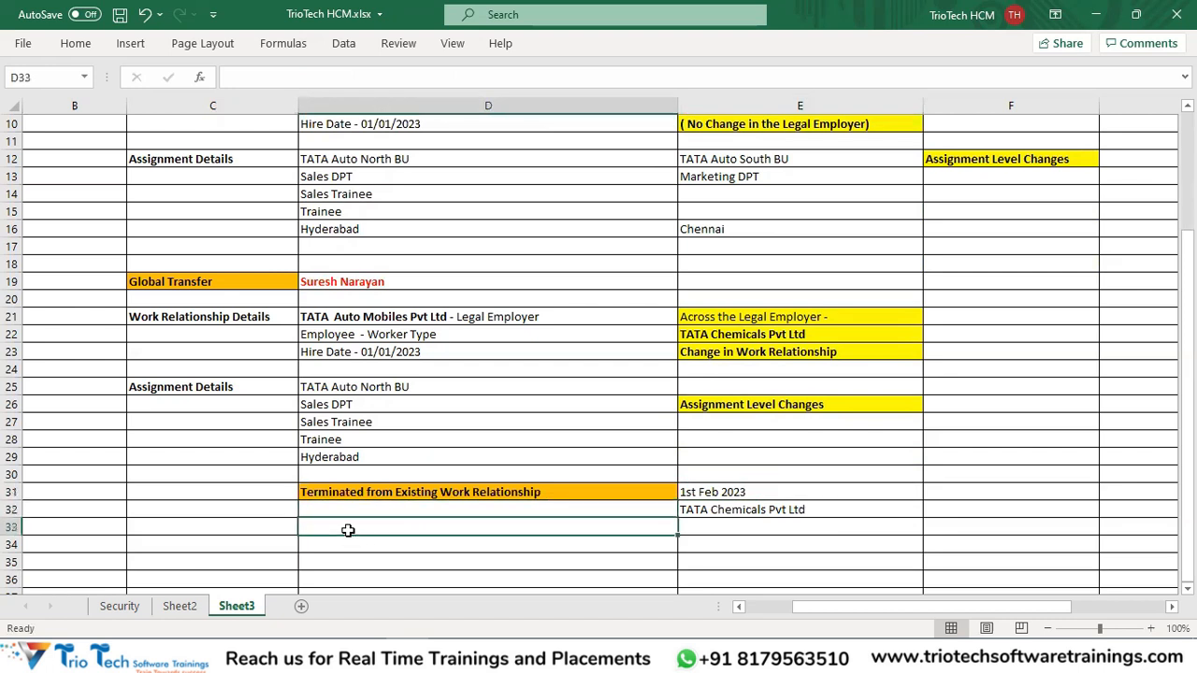
{"action": "type", "text": "31st jan 2023 -"}
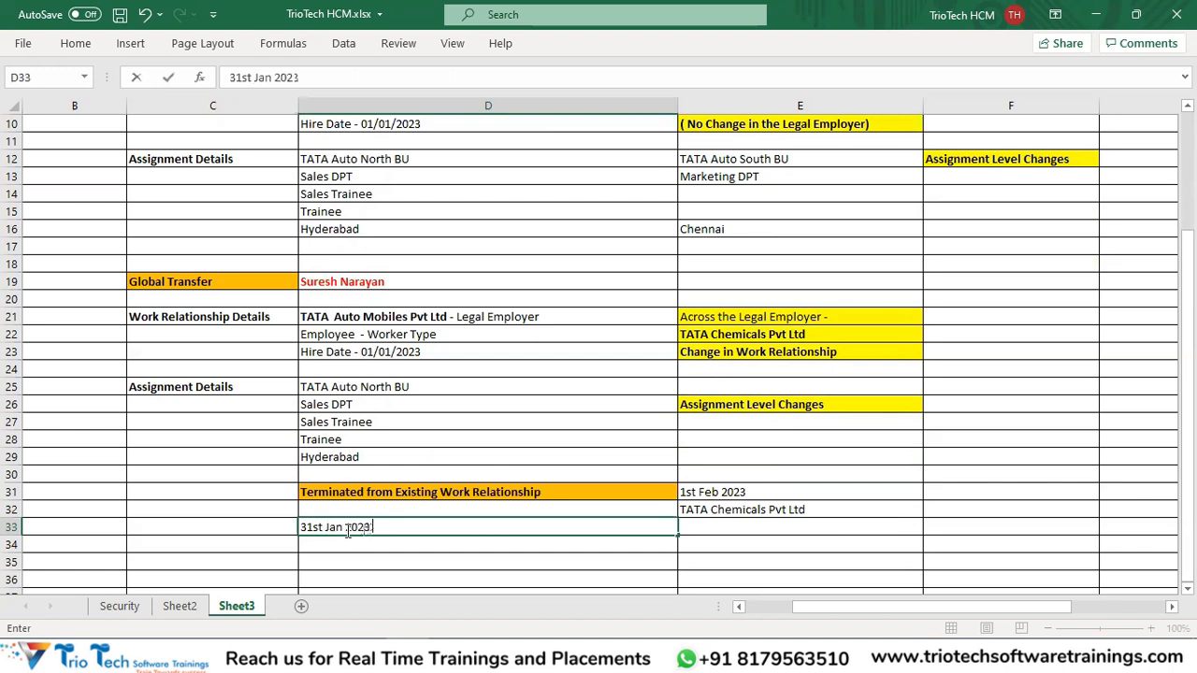
{"action": "left_click", "coordinate": [431, 319]}
{"action": "double_click", "coordinate": [438, 530]}
{"action": "type", "text": "Termia"}
{"action": "type", "text": "tednated"}
{"action": "key", "text": "Return"}
Highlight the new start details and the existing work relationship and assignment blocks for comparison.
{"action": "left_click_drag", "start_coordinate": [726, 492], "coordinate": [716, 510]}
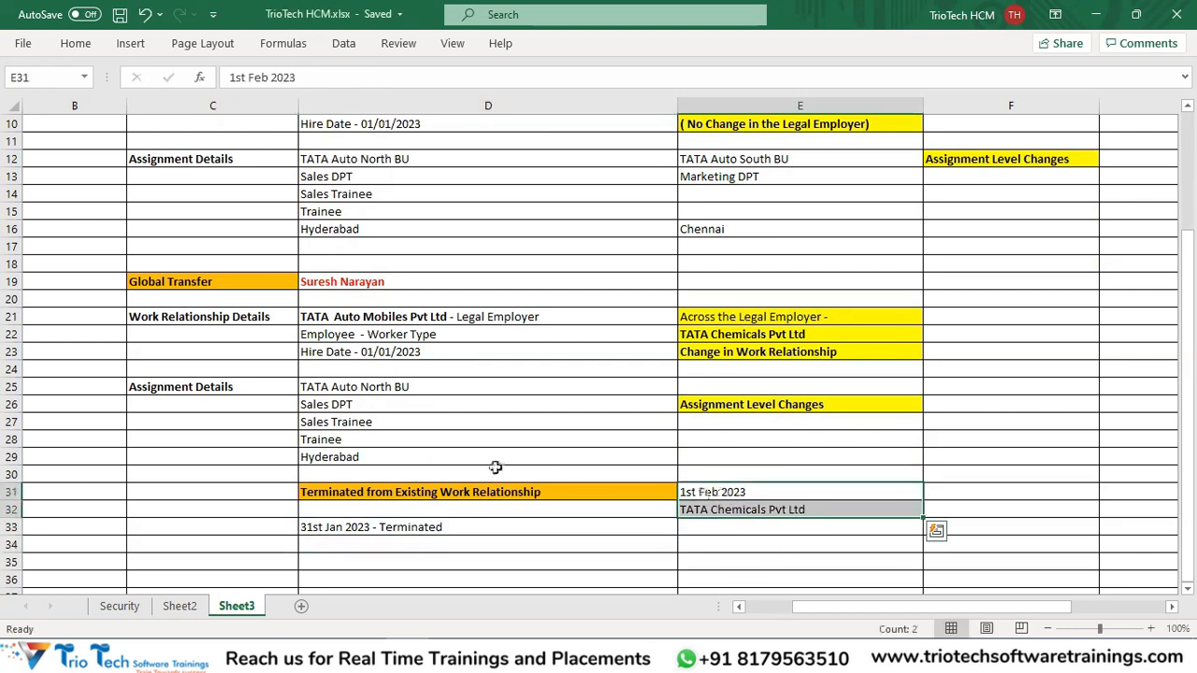
{"action": "left_click", "coordinate": [334, 280]}
{"action": "left_click_drag", "start_coordinate": [376, 317], "coordinate": [381, 350]}
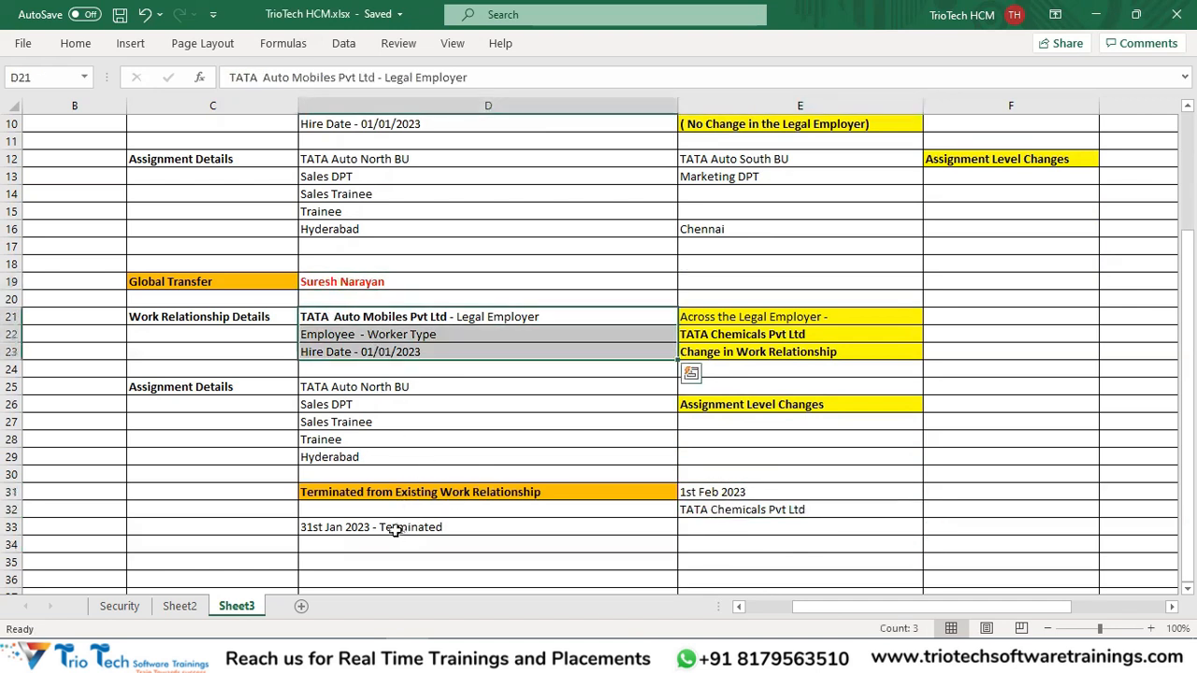
{"action": "left_click", "coordinate": [395, 529]}
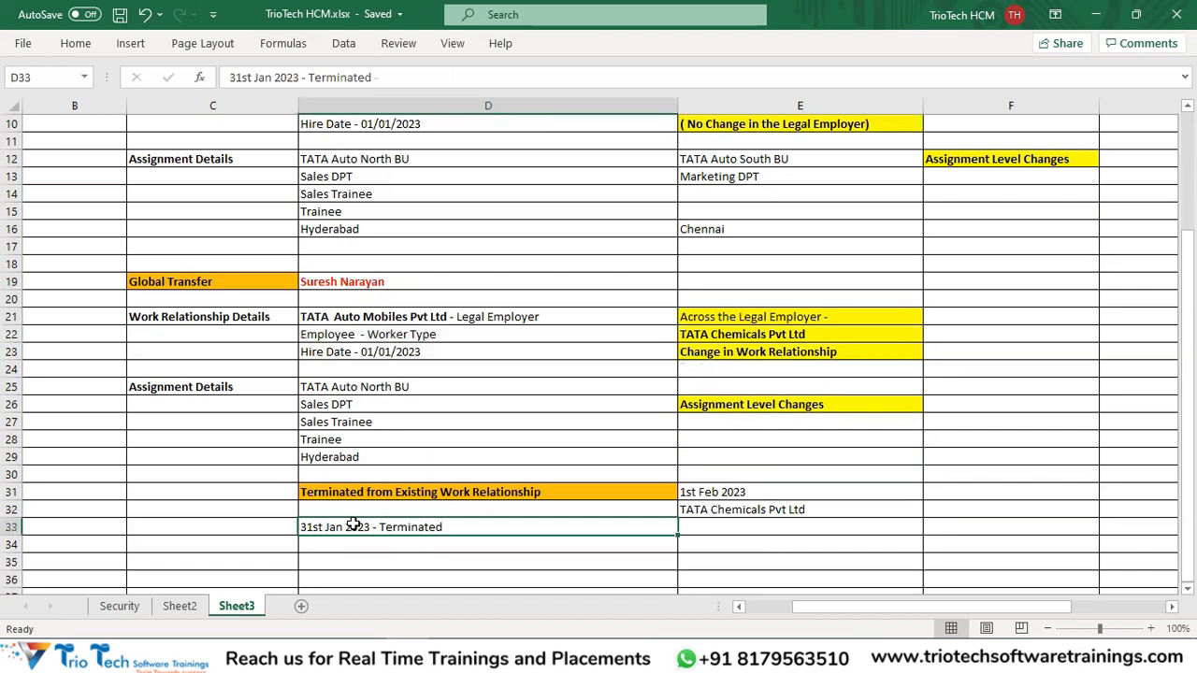
{"action": "left_click_drag", "start_coordinate": [381, 316], "coordinate": [383, 350]}
{"action": "left_click_drag", "start_coordinate": [338, 392], "coordinate": [379, 458]}
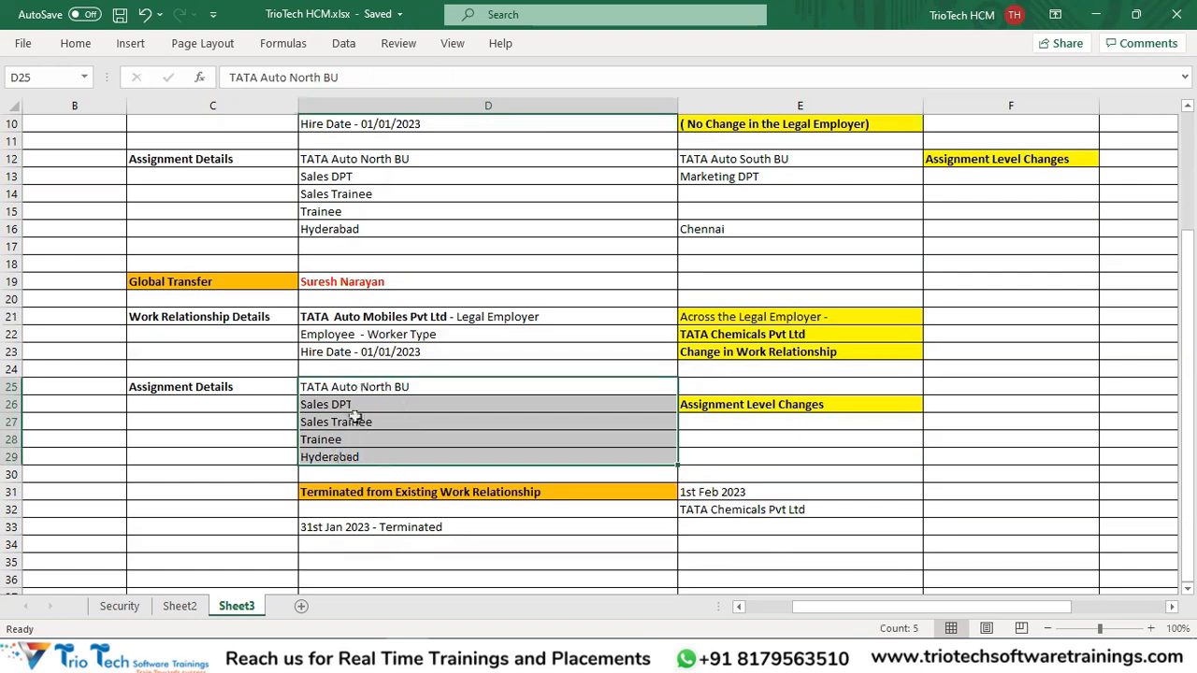
{"action": "left_click_drag", "start_coordinate": [370, 316], "coordinate": [365, 451]}
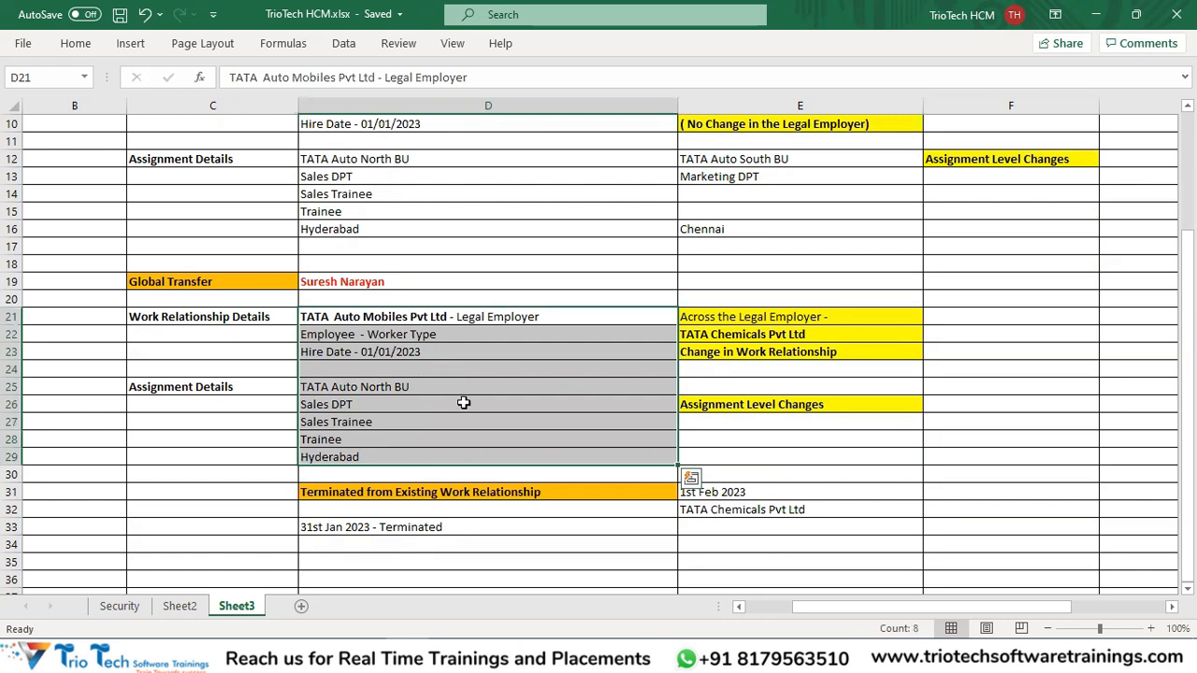
{"action": "scroll", "coordinate": [459, 404], "scroll_direction": "down", "scroll_amount": 1}
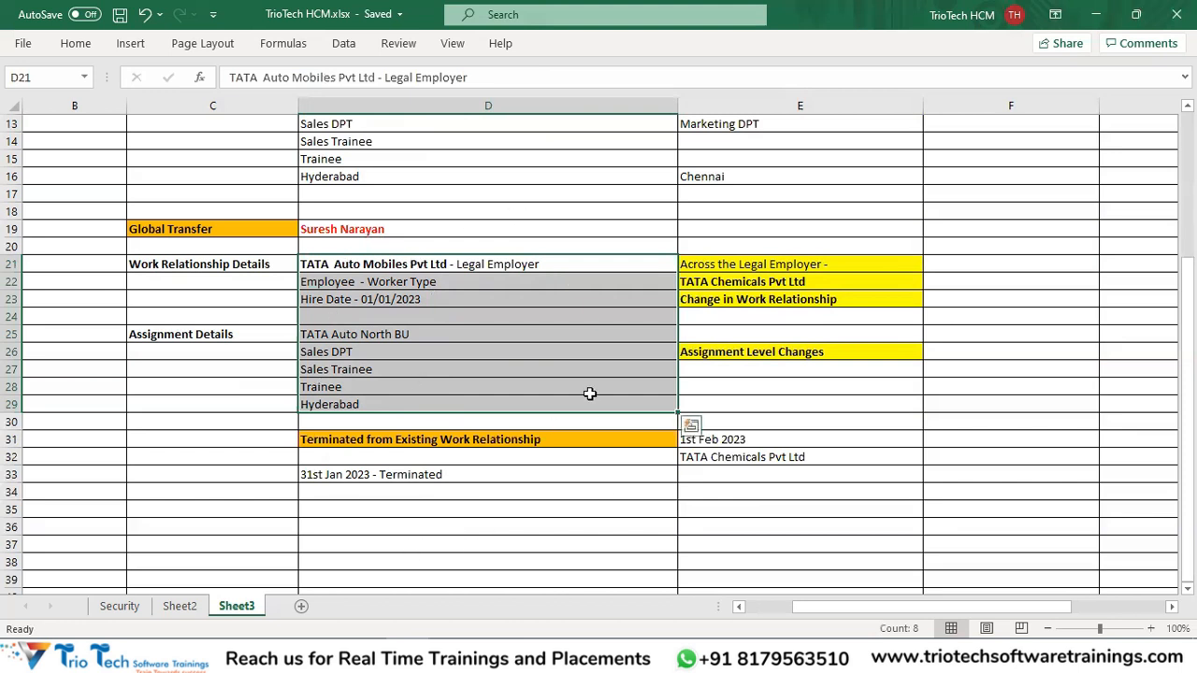
Highlight the existing details, termination note and new legal employer entry to explain the global transfer.
{"action": "left_click", "coordinate": [231, 214]}
{"action": "left_click", "coordinate": [242, 228]}
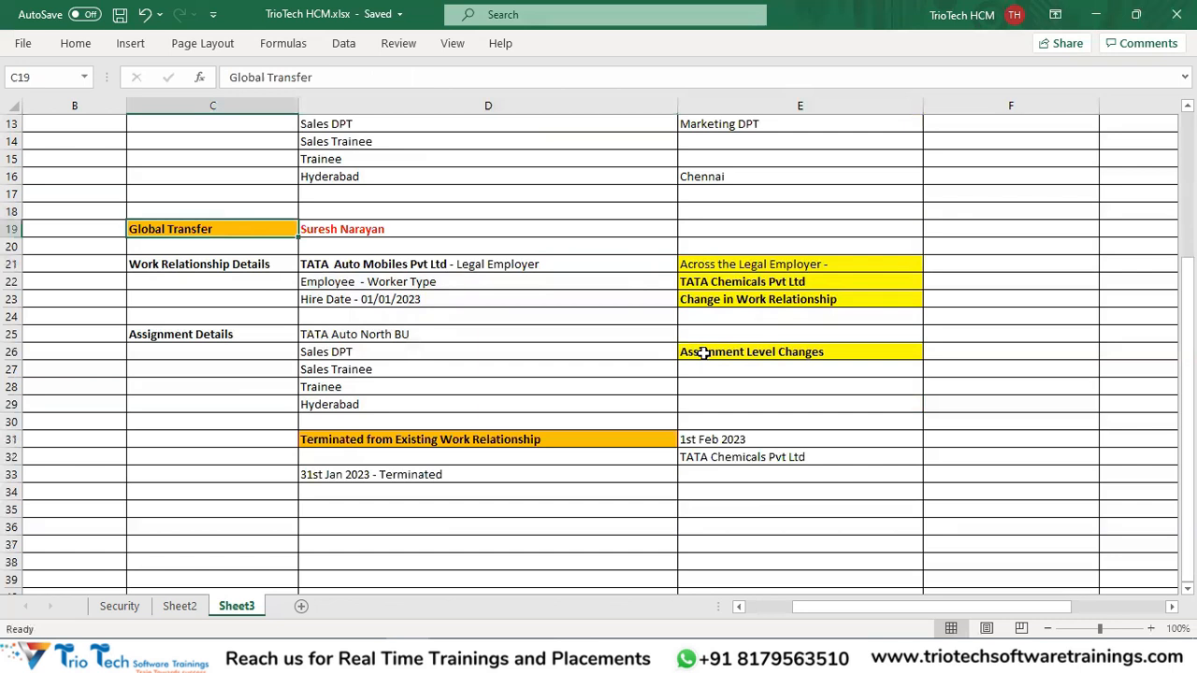
{"action": "left_click_drag", "start_coordinate": [452, 259], "coordinate": [467, 427]}
{"action": "left_click_drag", "start_coordinate": [233, 265], "coordinate": [380, 308]}
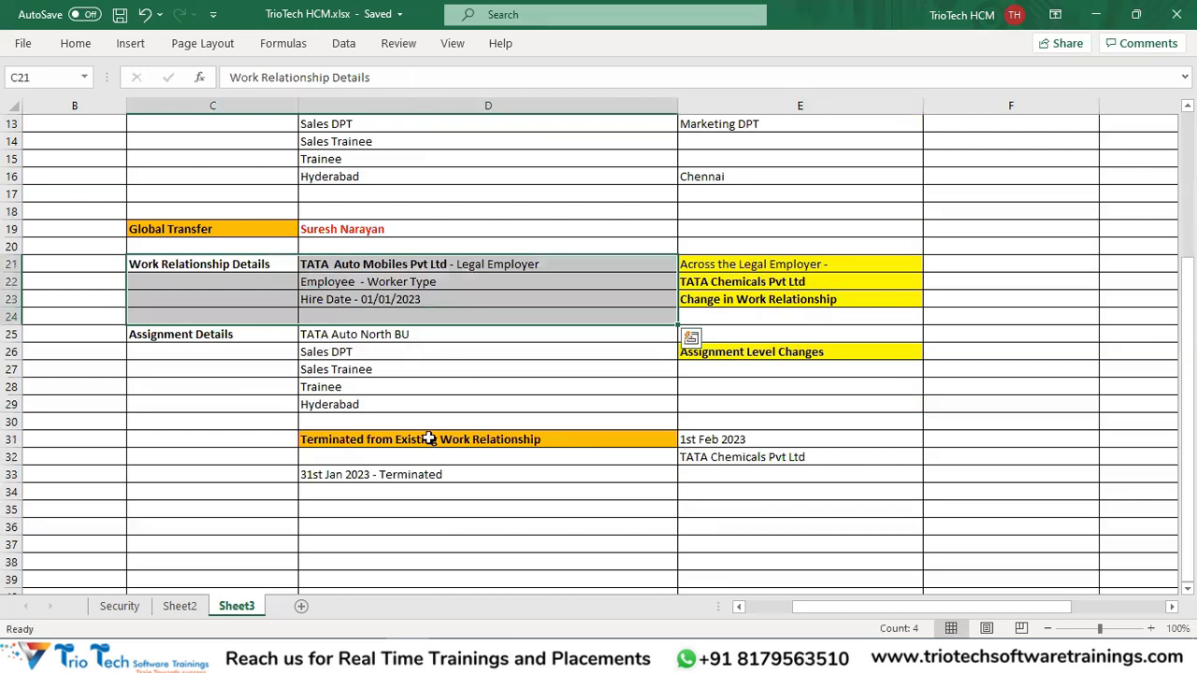
{"action": "left_click_drag", "start_coordinate": [427, 437], "coordinate": [427, 505]}
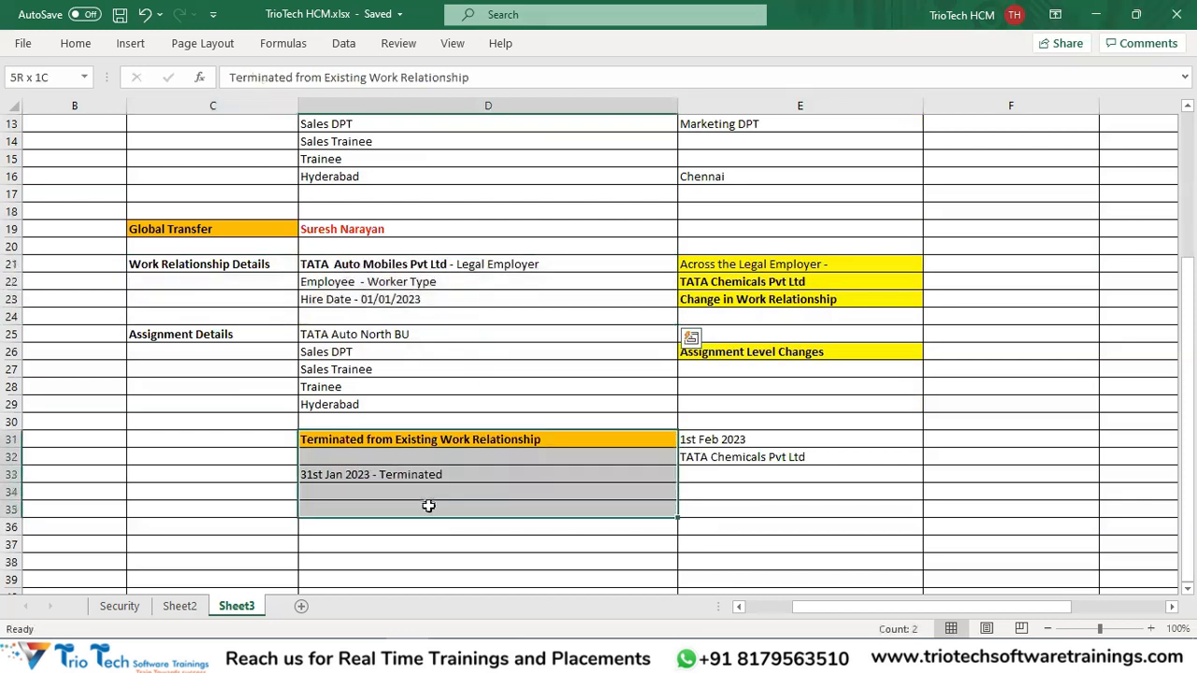
{"action": "left_click", "coordinate": [806, 262]}
{"action": "left_click", "coordinate": [800, 281]}
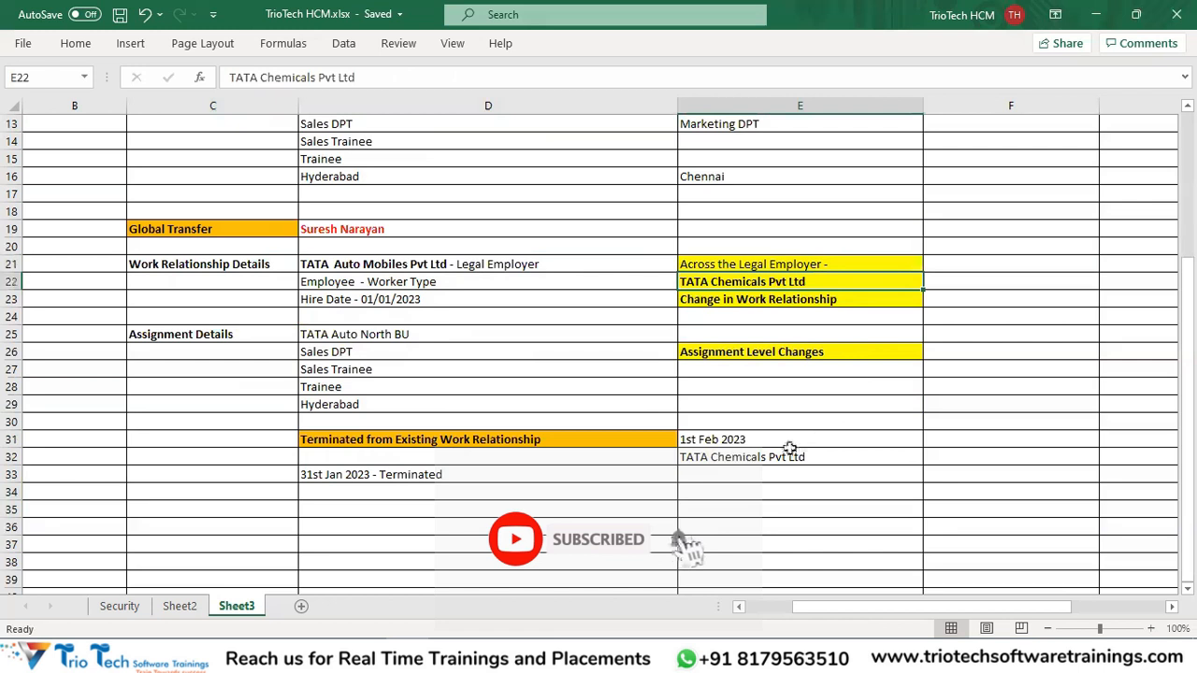
{"action": "left_click", "coordinate": [763, 460]}
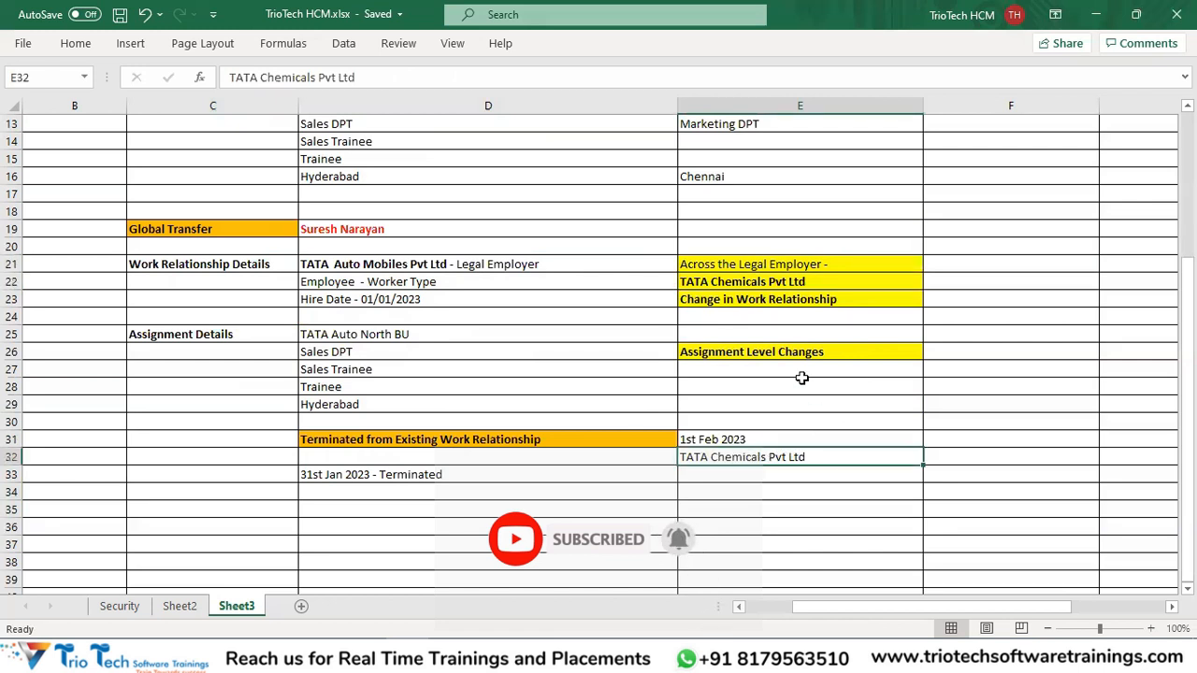
{"action": "left_click", "coordinate": [715, 437]}
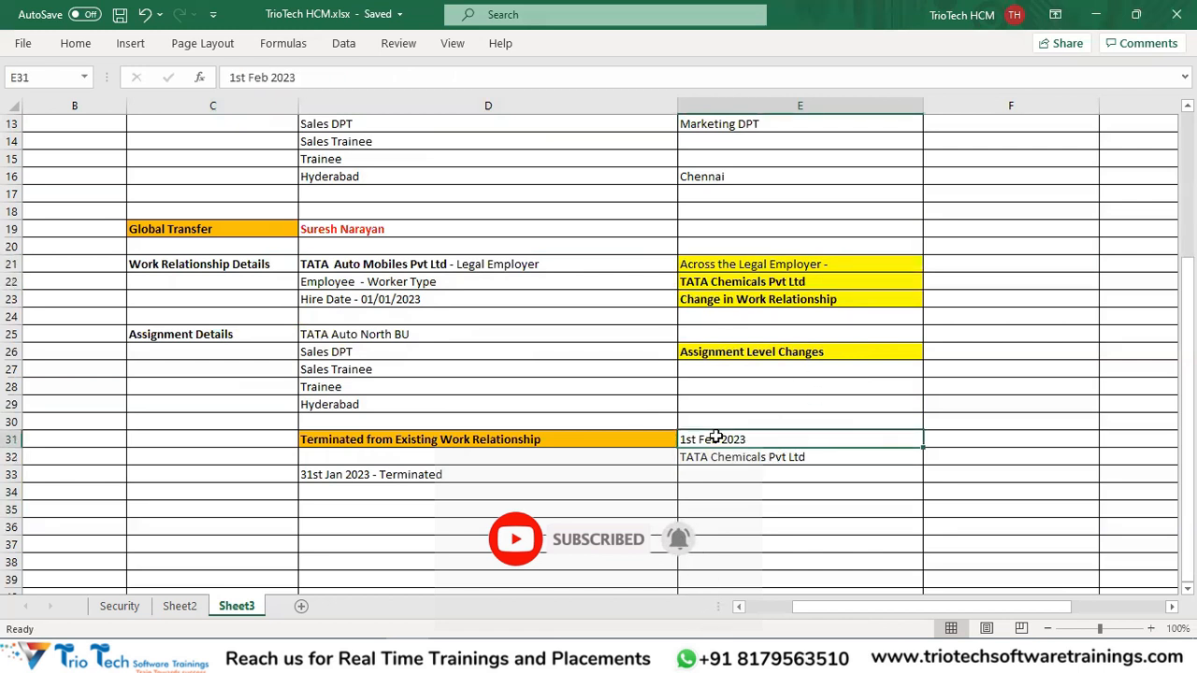
Add a bold 'Hire Date' label in F31 and save the workbook.
{"action": "left_click", "coordinate": [957, 440]}
{"action": "type", "text": "Hire Date"}
{"action": "key", "text": "Return"}
{"action": "left_click", "coordinate": [957, 439]}
{"action": "key", "text": "ctrl+b"}
{"action": "key", "text": "ctrl+s"}
Highlight cells E32 to E36 below TATA Chemicals Pvt Ltd.
{"action": "left_click_drag", "start_coordinate": [780, 456], "coordinate": [792, 488]}
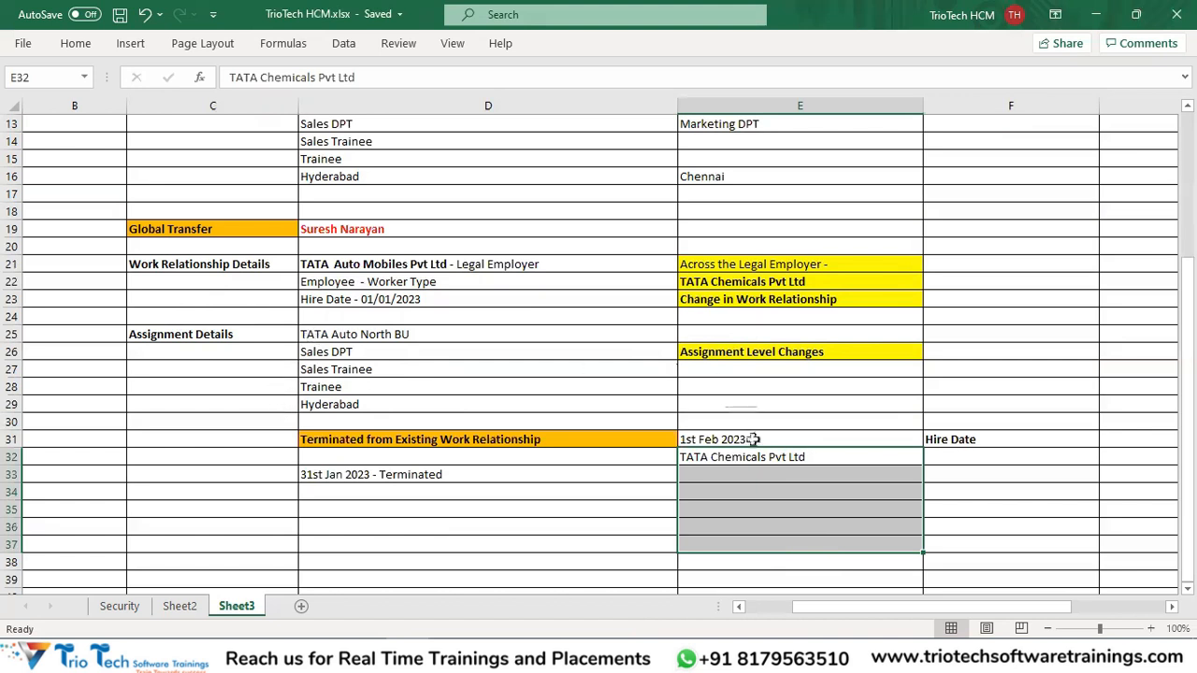
{"action": "left_click_drag", "start_coordinate": [763, 462], "coordinate": [763, 520]}
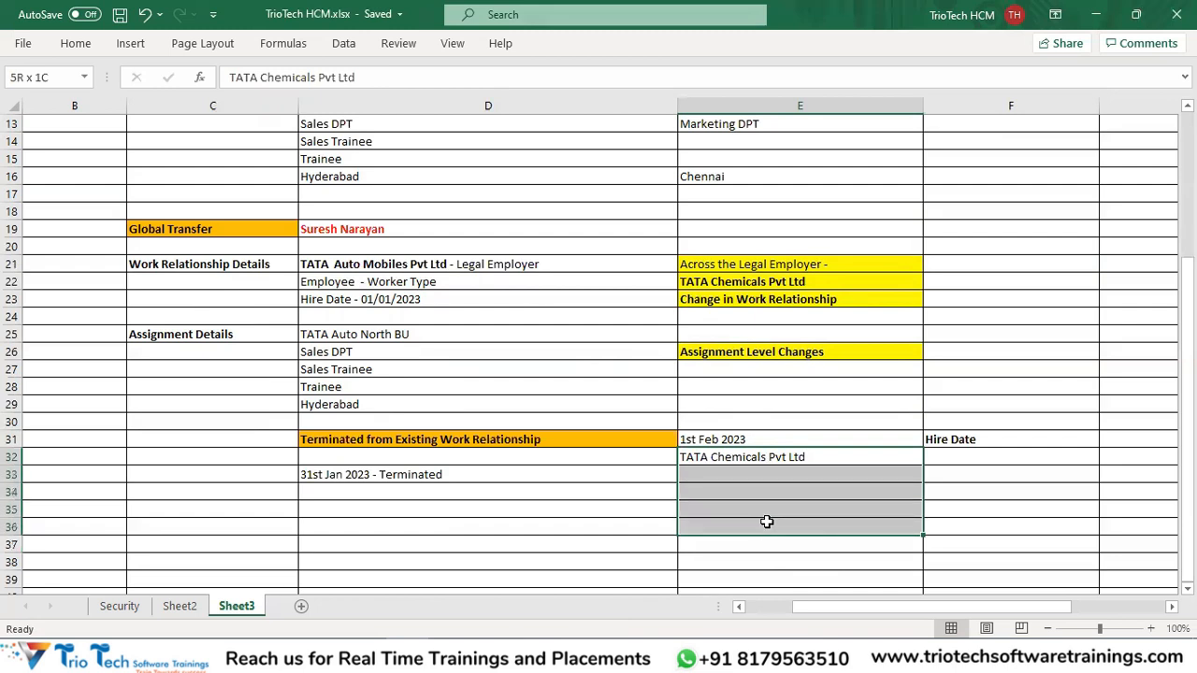
{"action": "scroll", "coordinate": [698, 405], "scroll_direction": "up", "scroll_amount": 2}
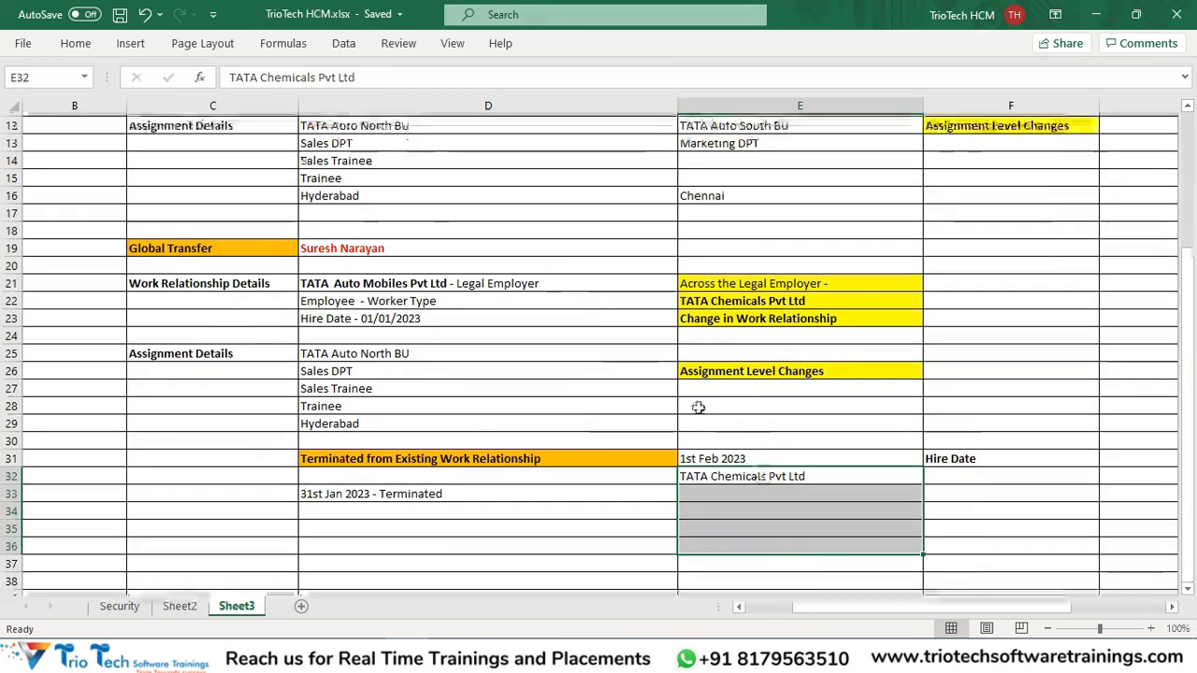
{"action": "scroll", "coordinate": [471, 408], "scroll_direction": "up", "scroll_amount": 2}
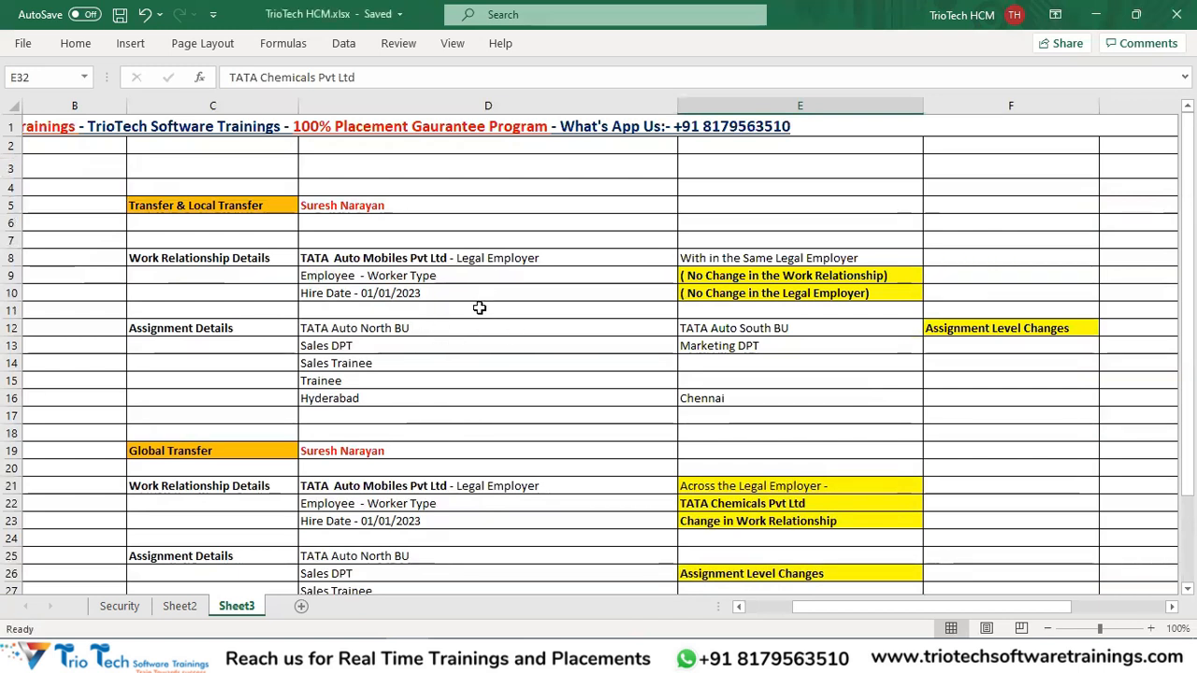
Compare the Transfer & Local Transfer and Global Transfer blocks, then bring up the window switcher with Alt+Tab.
{"action": "left_click_drag", "start_coordinate": [224, 208], "coordinate": [775, 411]}
{"action": "scroll", "coordinate": [889, 382], "scroll_direction": "down", "scroll_amount": 2}
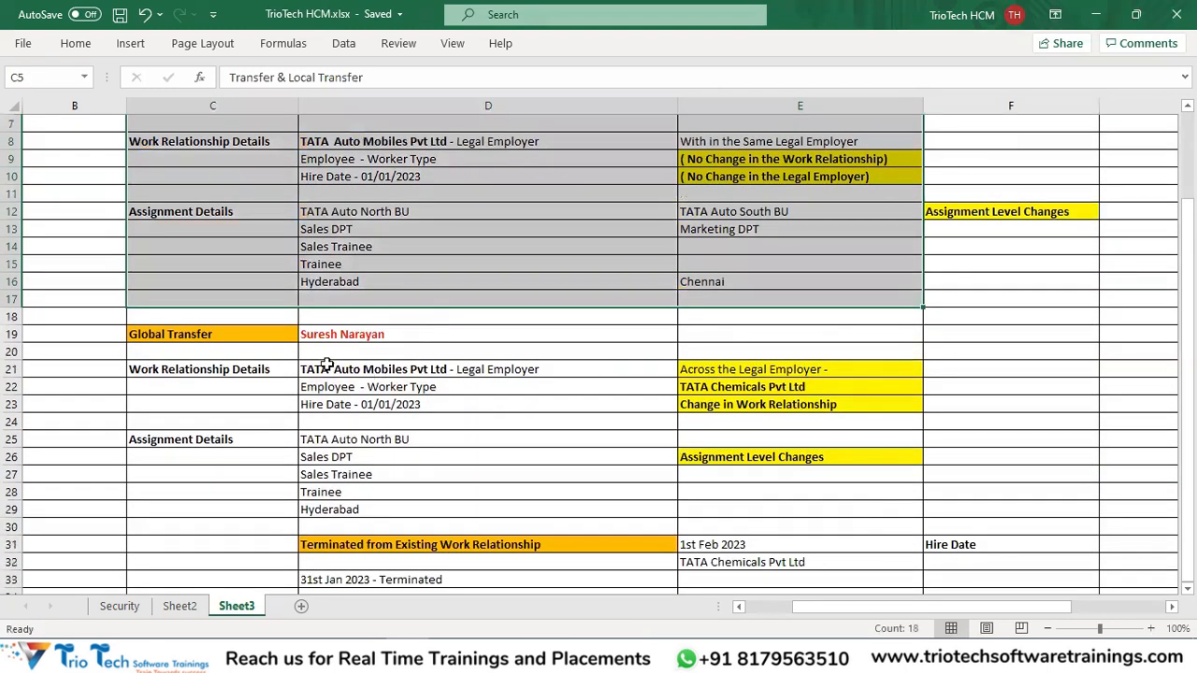
{"action": "left_click_drag", "start_coordinate": [268, 333], "coordinate": [882, 588]}
{"action": "scroll", "coordinate": [523, 374], "scroll_direction": "down", "scroll_amount": 1}
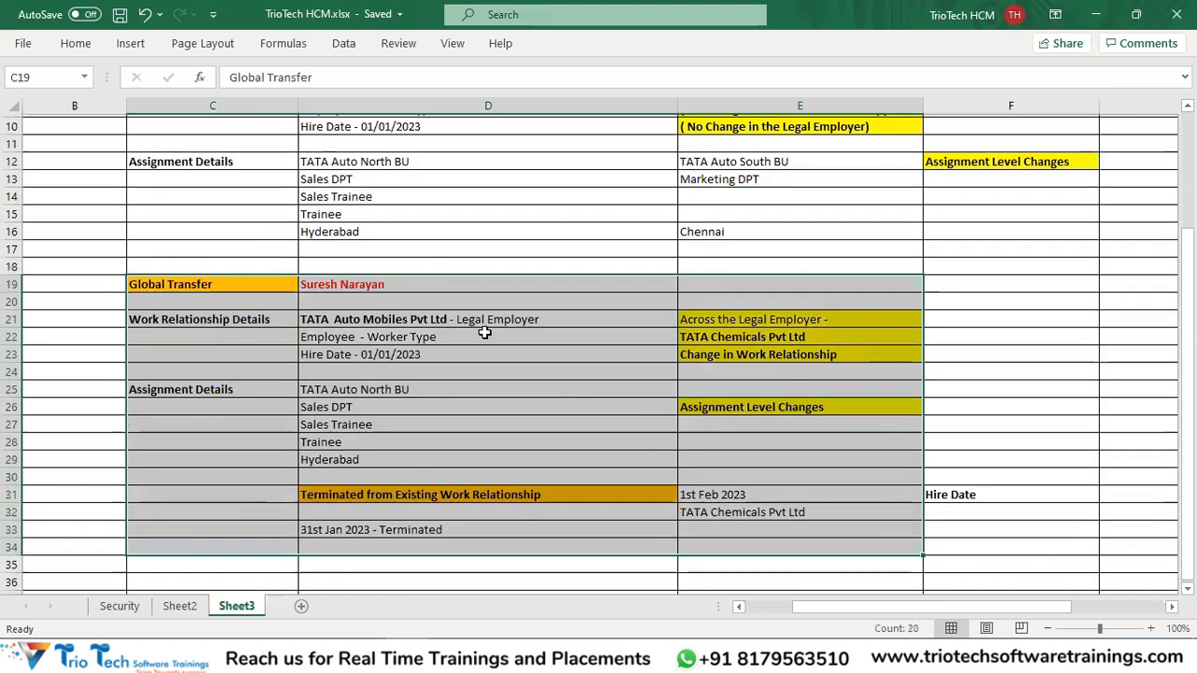
{"action": "left_click_drag", "start_coordinate": [392, 316], "coordinate": [365, 469]}
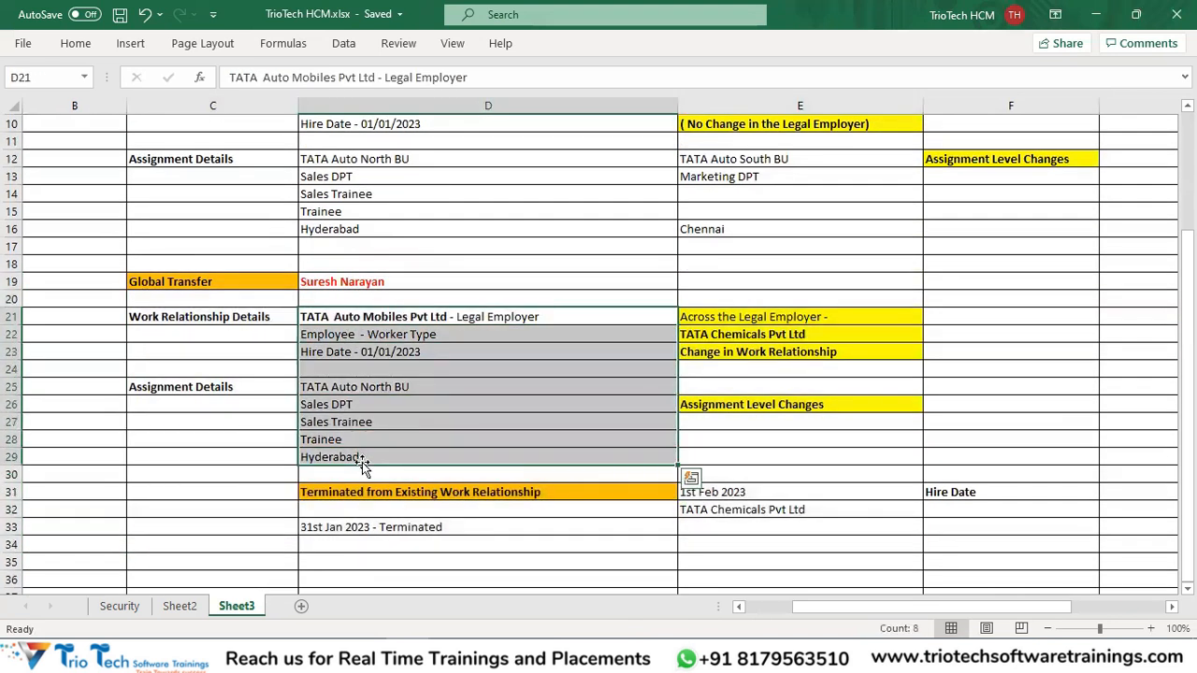
{"action": "scroll", "coordinate": [561, 393], "scroll_direction": "up", "scroll_amount": 1}
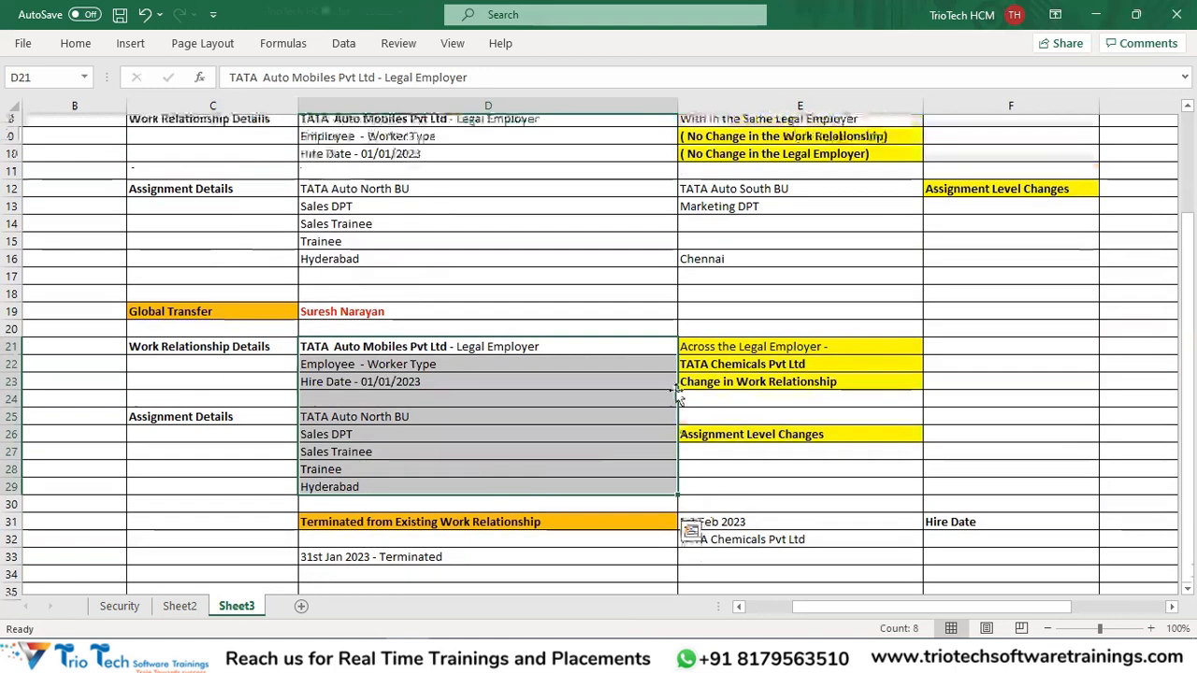
{"action": "scroll", "coordinate": [580, 333], "scroll_direction": "up", "scroll_amount": 2}
{"action": "left_click", "coordinate": [206, 207]}
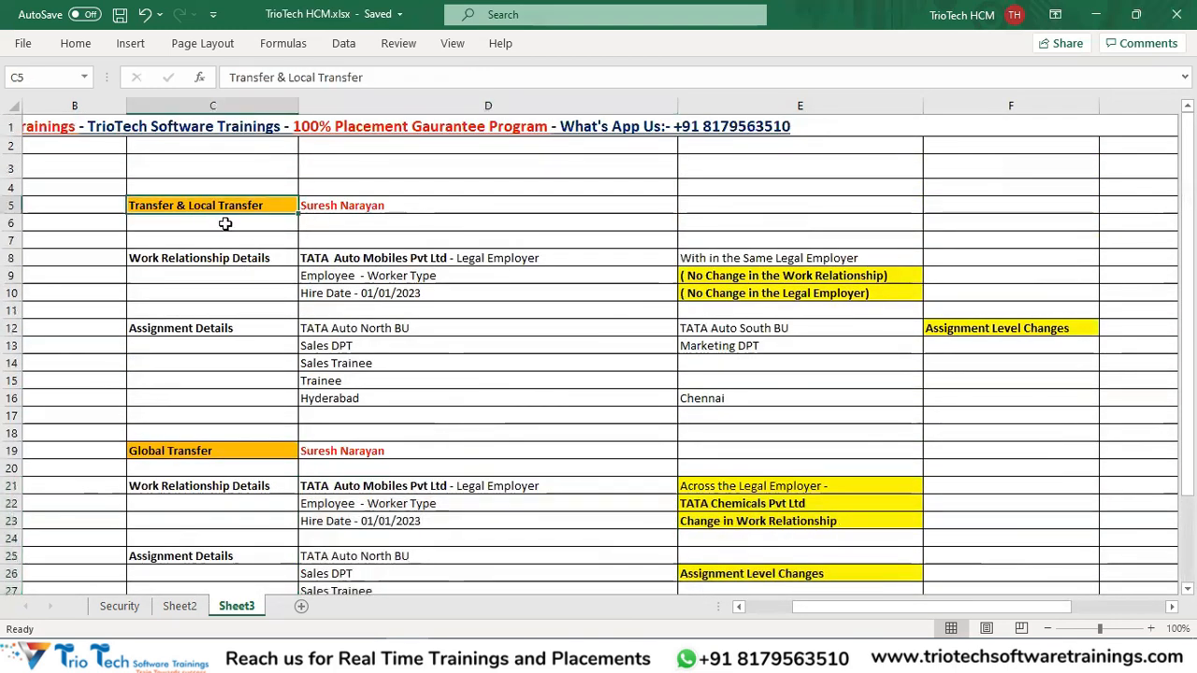
{"action": "left_click", "coordinate": [196, 453]}
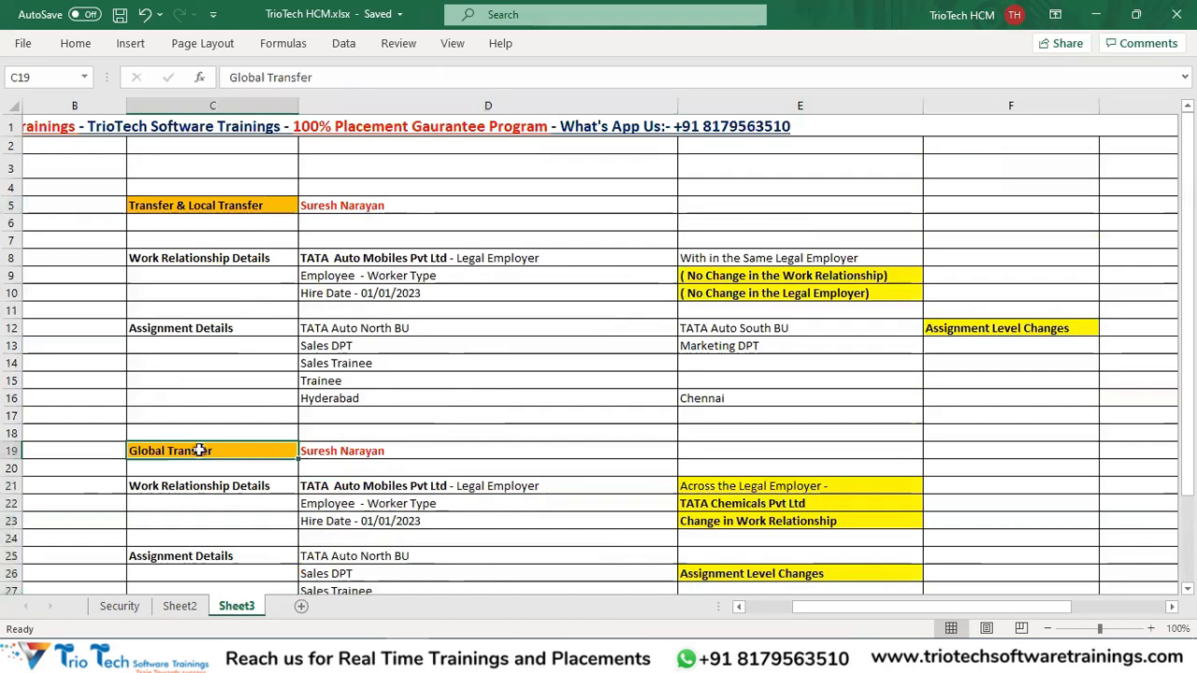
{"action": "key", "text": "alt+Tab"}
{"action": "key", "text": "alt+Tab"}
{"action": "key", "text": "alt+Tab"}
{"action": "key", "text": "alt+Tab"}
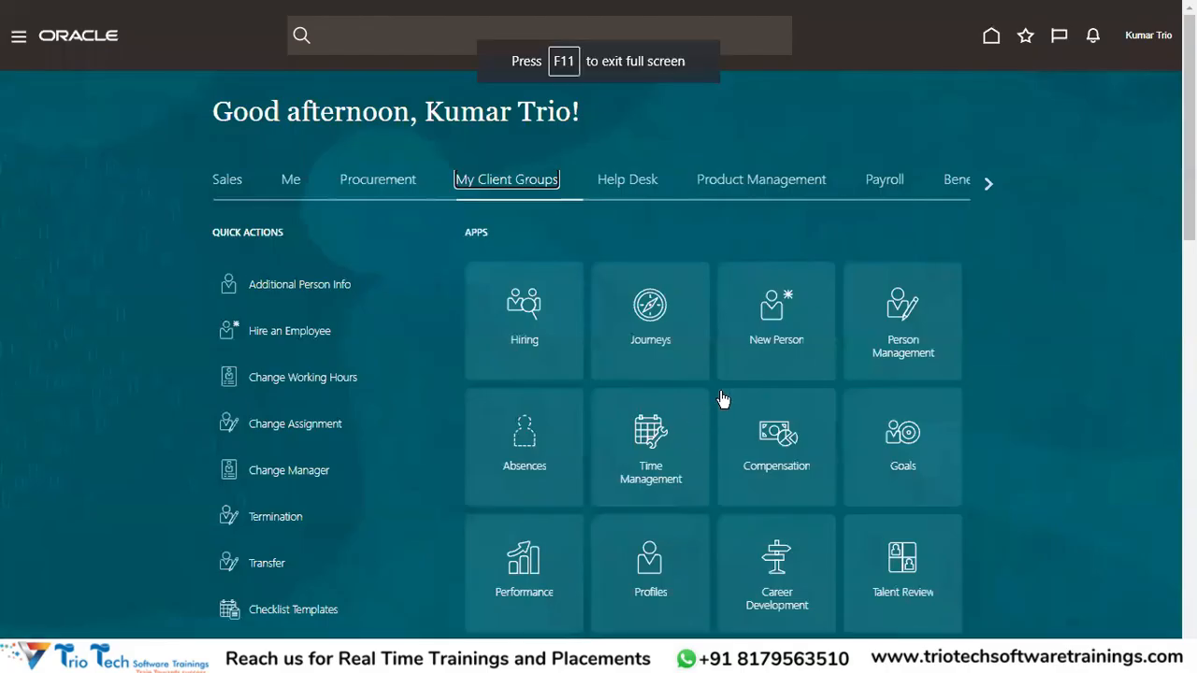
Switch to the Oracle Fusion home page and launch Person Management from My Client Groups.
{"action": "left_click", "coordinate": [985, 302]}
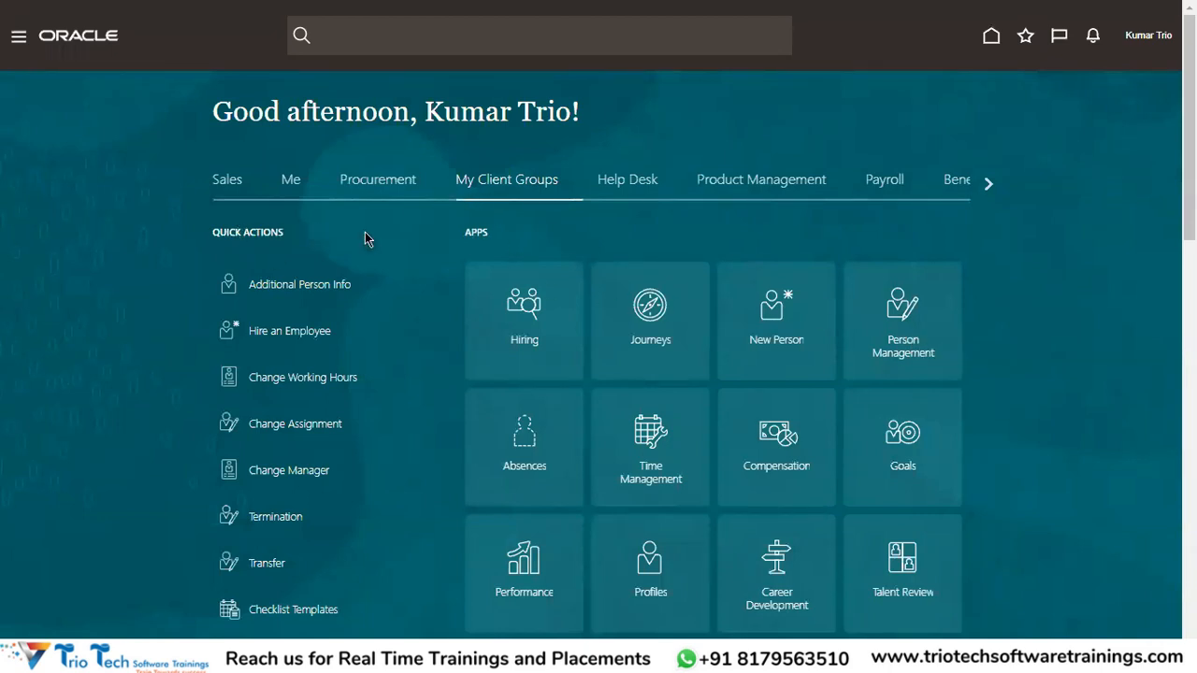
{"action": "scroll", "coordinate": [294, 540], "scroll_direction": "down", "scroll_amount": 5}
{"action": "scroll", "coordinate": [313, 523], "scroll_direction": "down", "scroll_amount": 2}
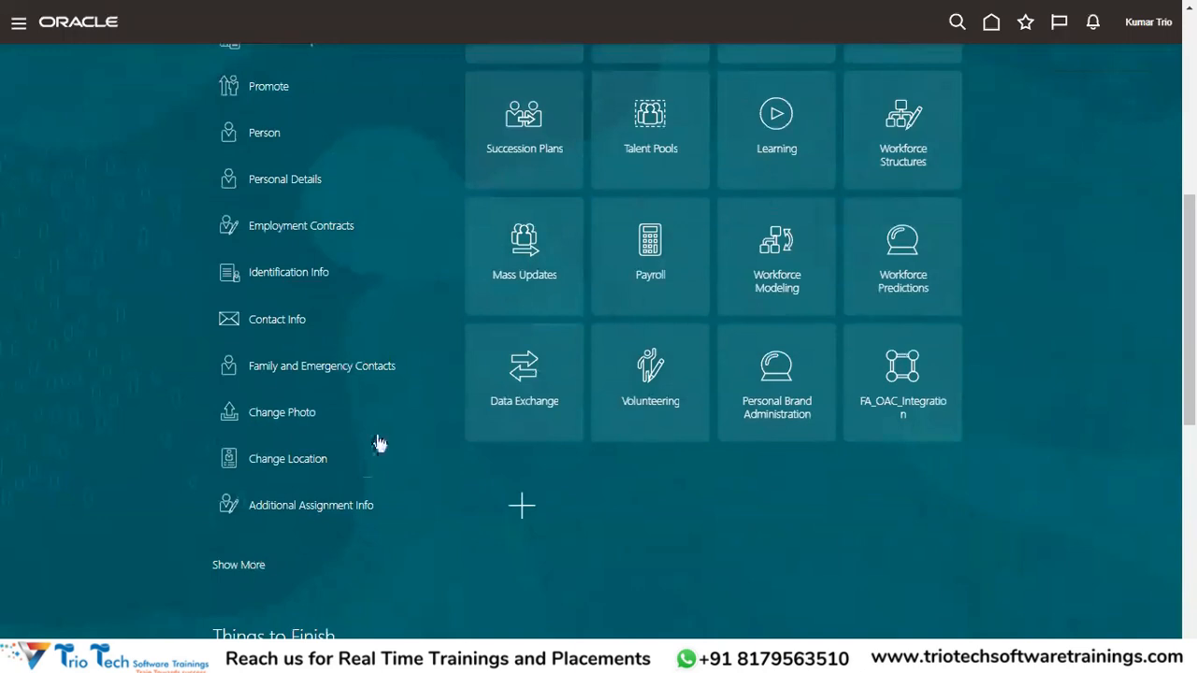
{"action": "scroll", "coordinate": [355, 439], "scroll_direction": "up", "scroll_amount": 7}
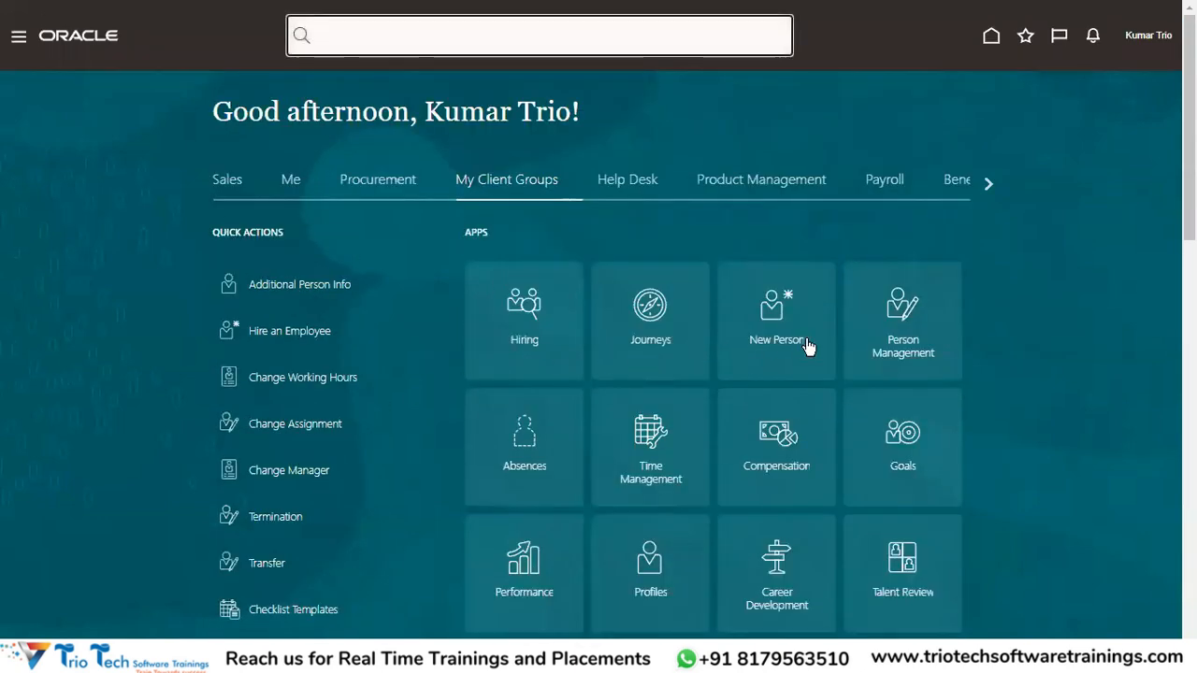
{"action": "left_click", "coordinate": [903, 322]}
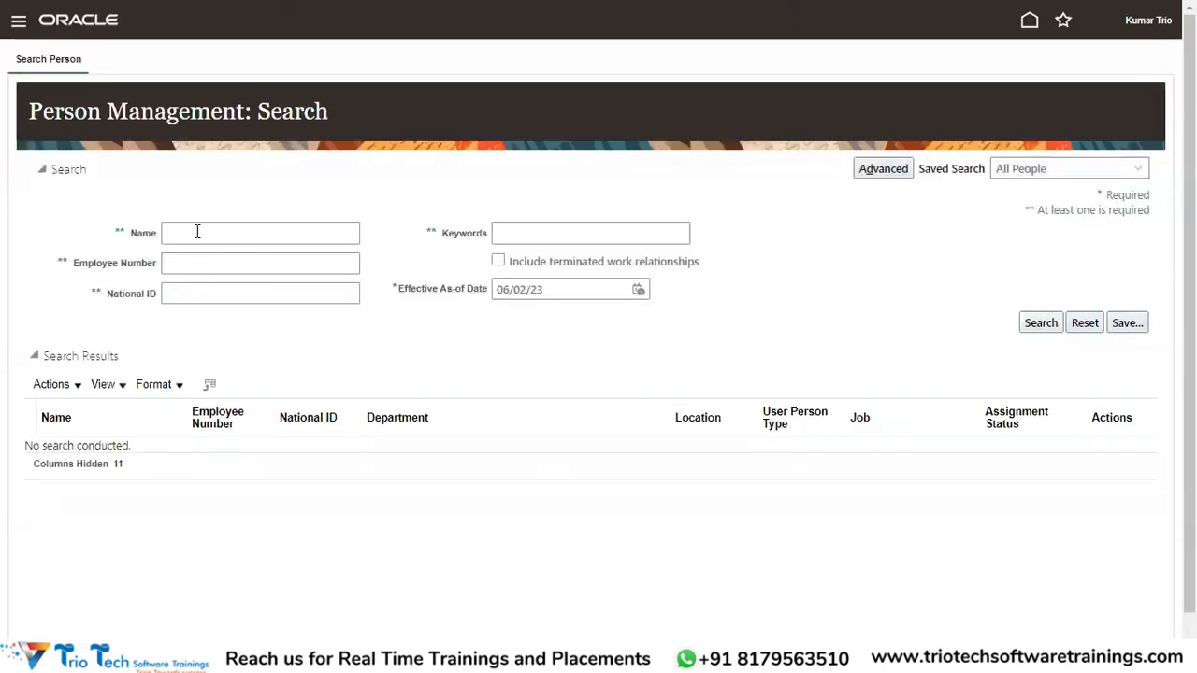
Search persons by surname and open the Sales Representative employee's record.
{"action": "left_click", "coordinate": [198, 233]}
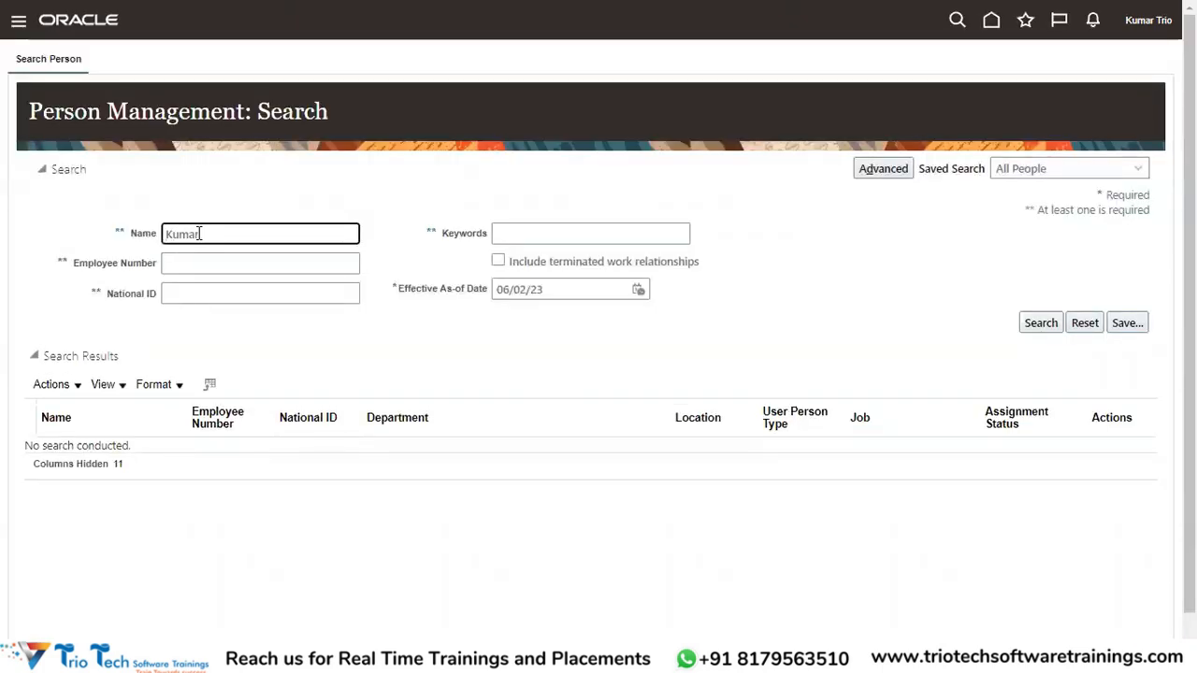
{"action": "key", "text": "Return"}
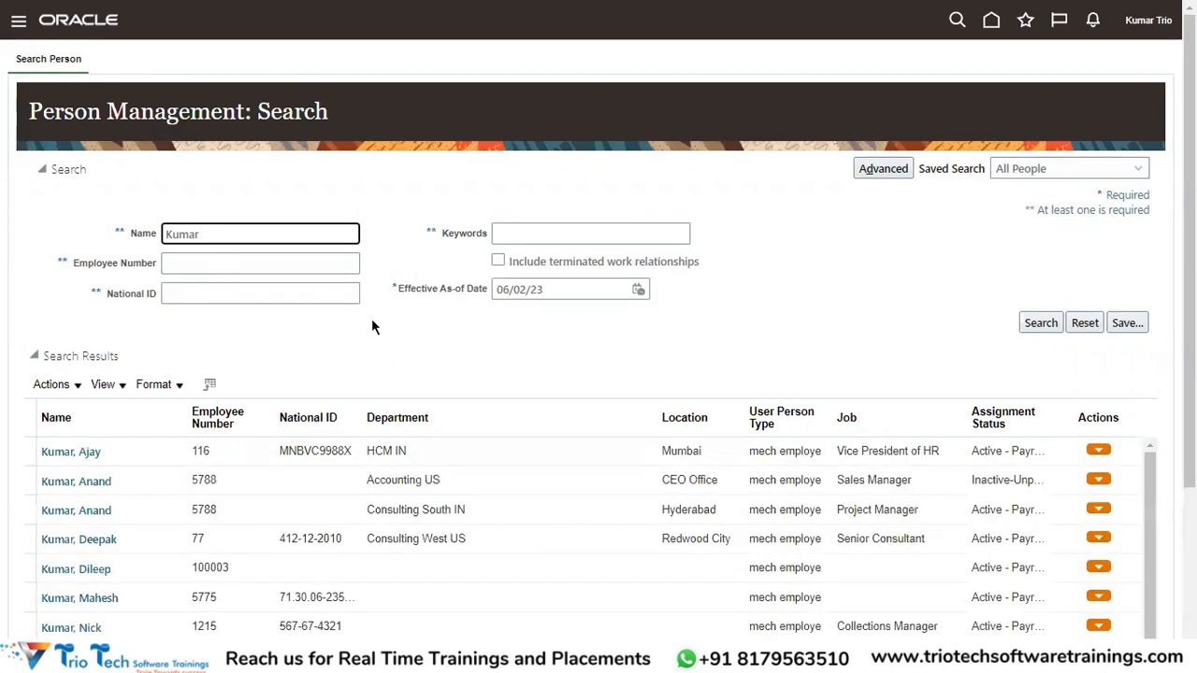
{"action": "scroll", "coordinate": [371, 326], "scroll_direction": "down", "scroll_amount": 2}
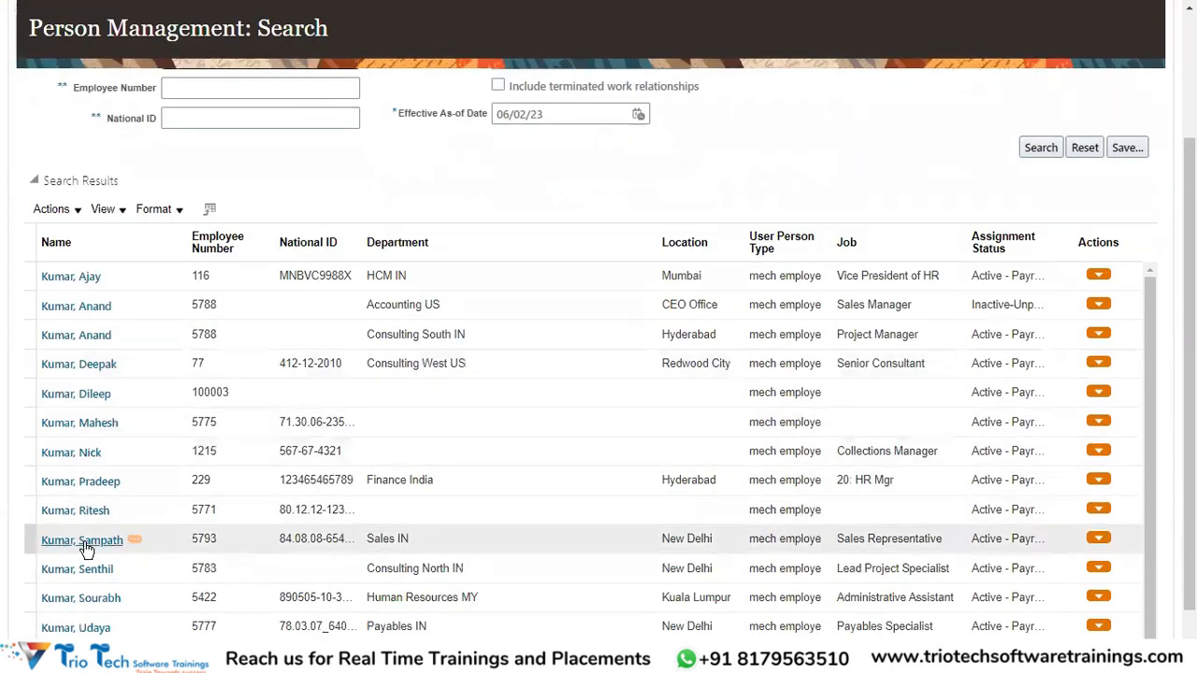
{"action": "left_click", "coordinate": [86, 543]}
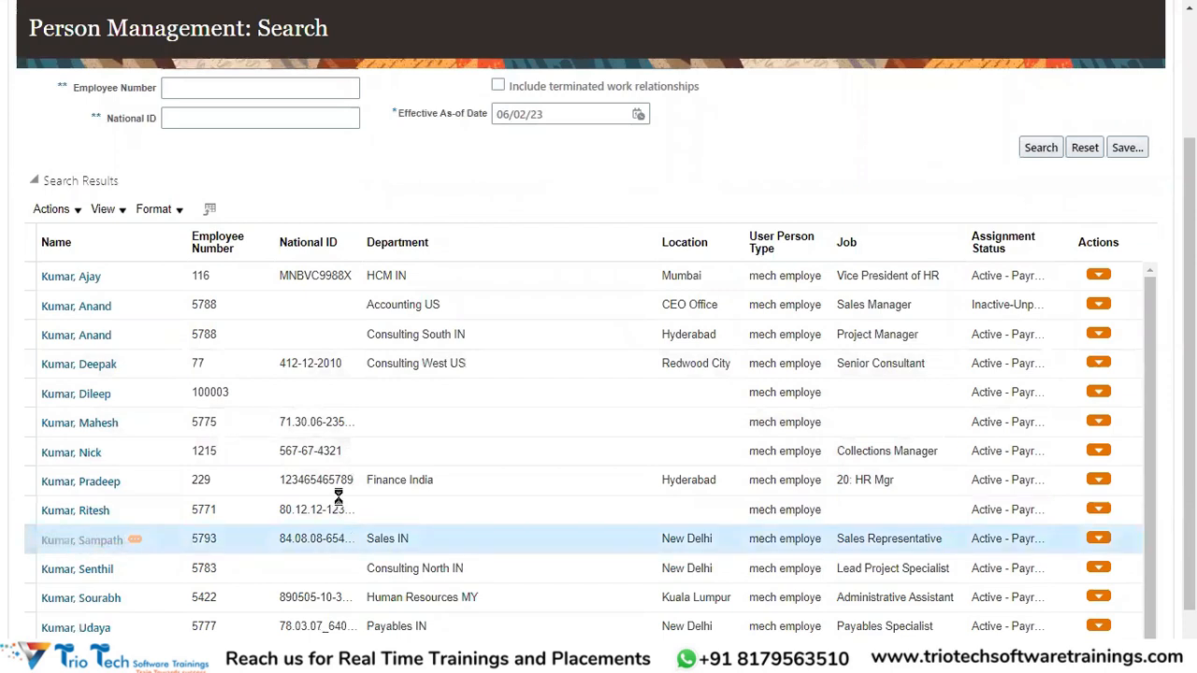
{"action": "scroll", "coordinate": [794, 237], "scroll_direction": "up", "scroll_amount": 2}
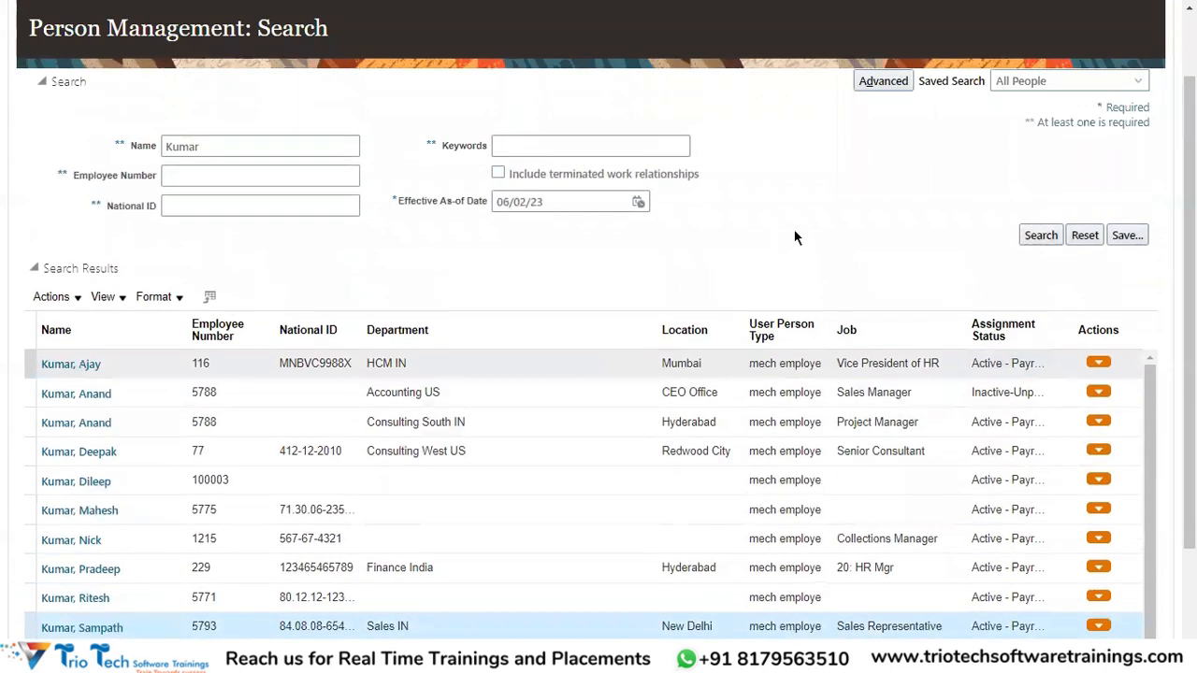
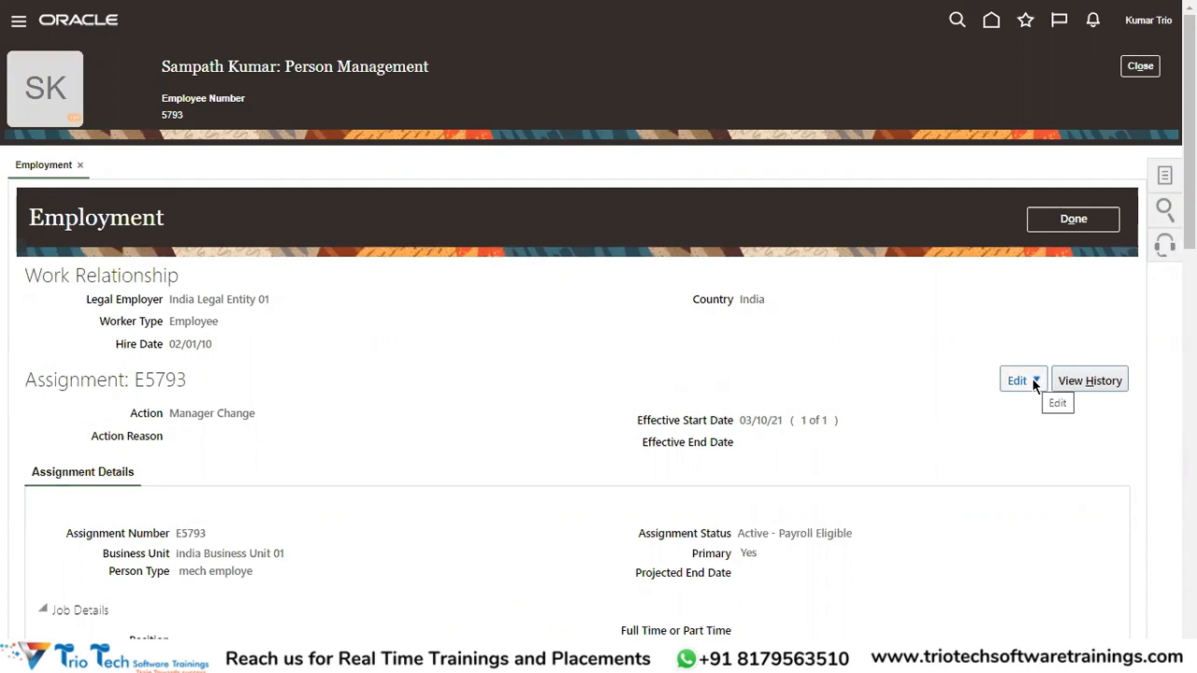
Check employee 5793's name and Work Relationship section, then switch to the Excel transfer notes.
{"action": "scroll", "coordinate": [372, 405], "scroll_direction": "down", "scroll_amount": 2}
{"action": "scroll", "coordinate": [327, 369], "scroll_direction": "up", "scroll_amount": 2}
{"action": "left_click_drag", "start_coordinate": [171, 66], "coordinate": [209, 66]}
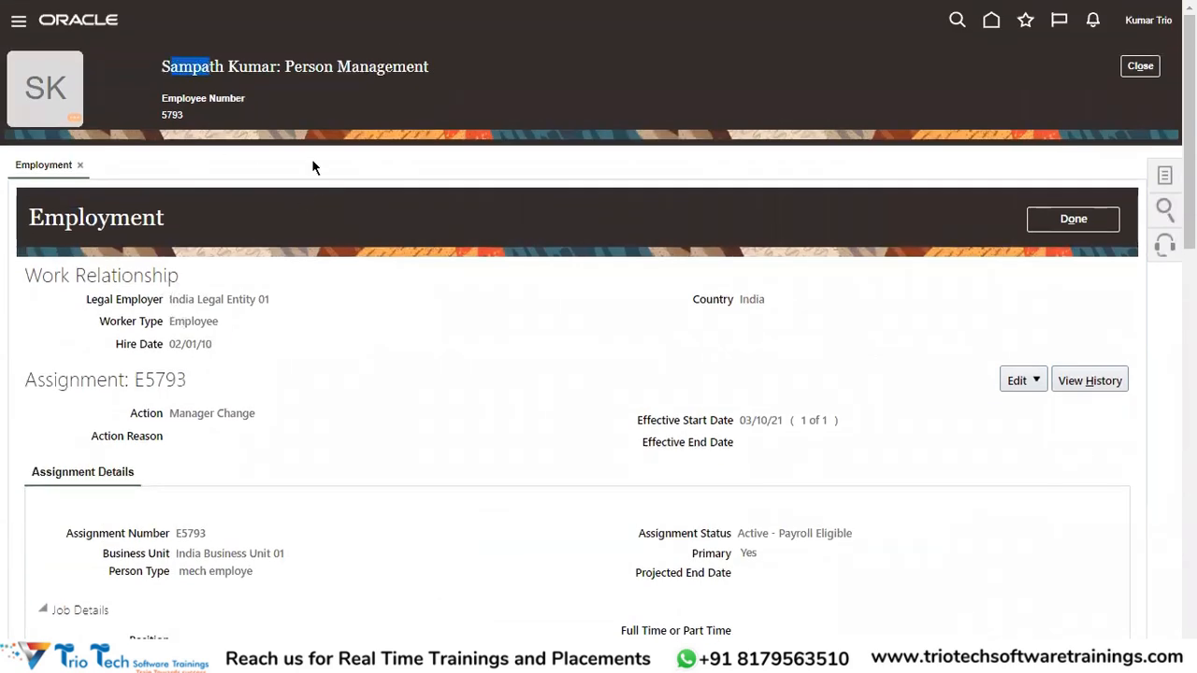
{"action": "left_click_drag", "start_coordinate": [26, 275], "coordinate": [279, 305]}
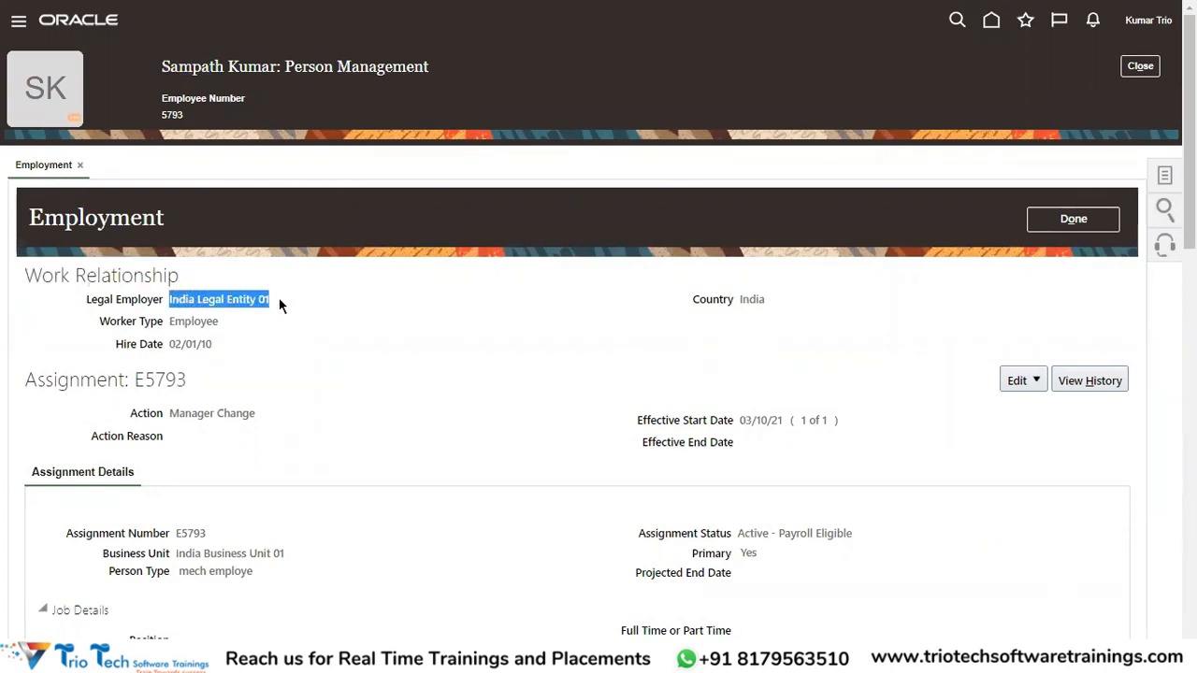
{"action": "key", "text": "alt+Tab"}
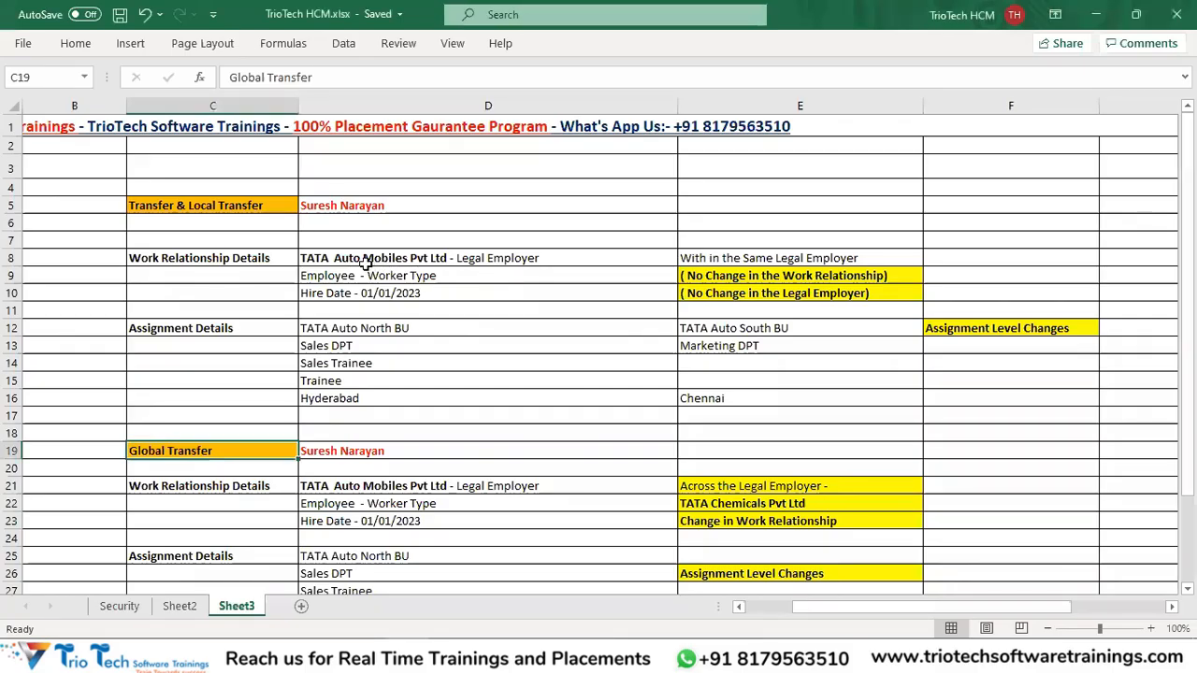
Point out notes D8, E12 (TATA Auto South BU), D21 and E22 (TATA Chemicals Pvt Ltd), then return to Oracle.
{"action": "left_click", "coordinate": [365, 258]}
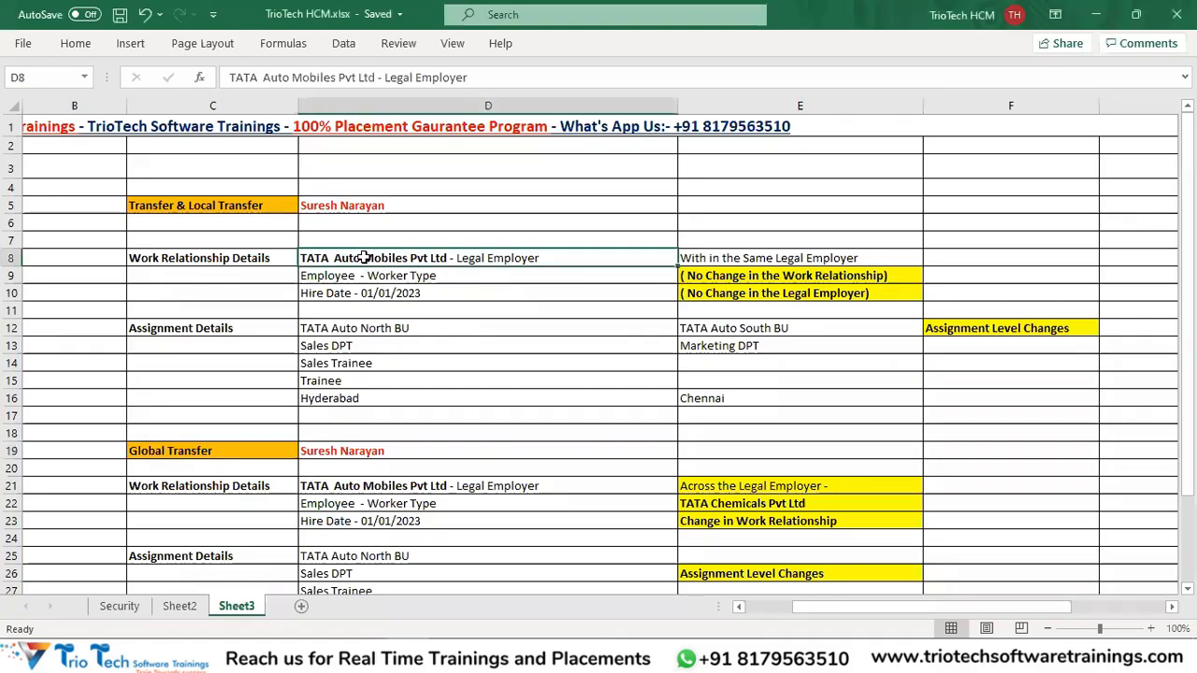
{"action": "left_click", "coordinate": [759, 328]}
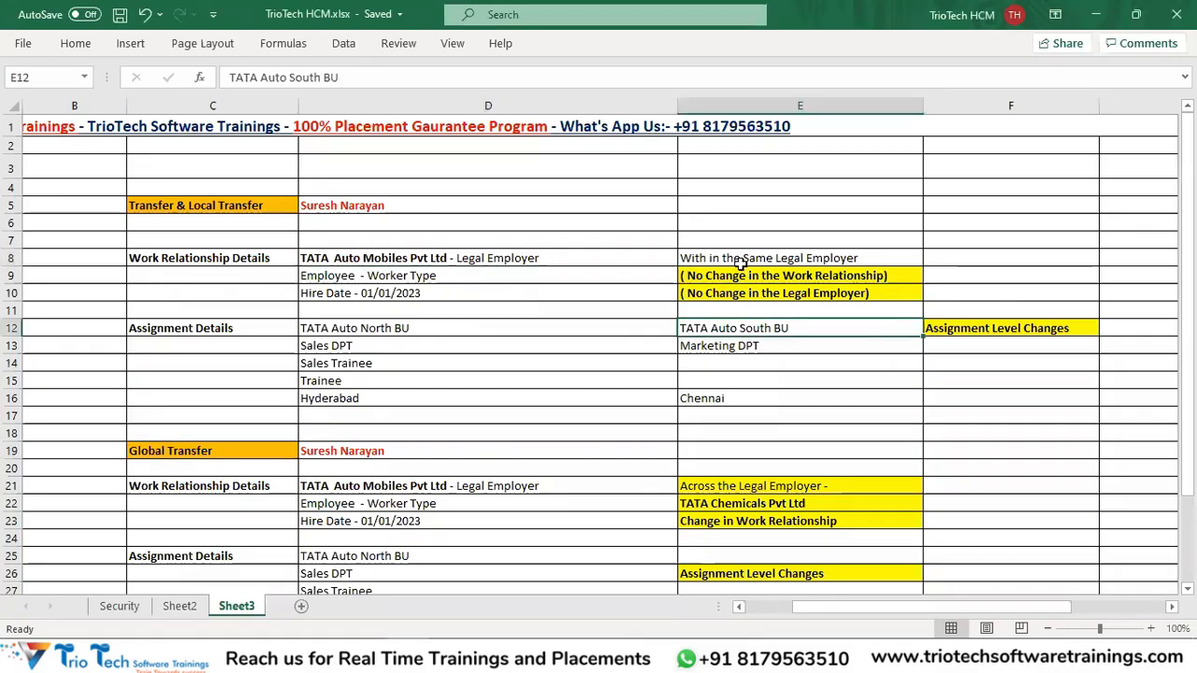
{"action": "scroll", "coordinate": [869, 328], "scroll_direction": "down", "scroll_amount": 3}
{"action": "left_click", "coordinate": [385, 316]}
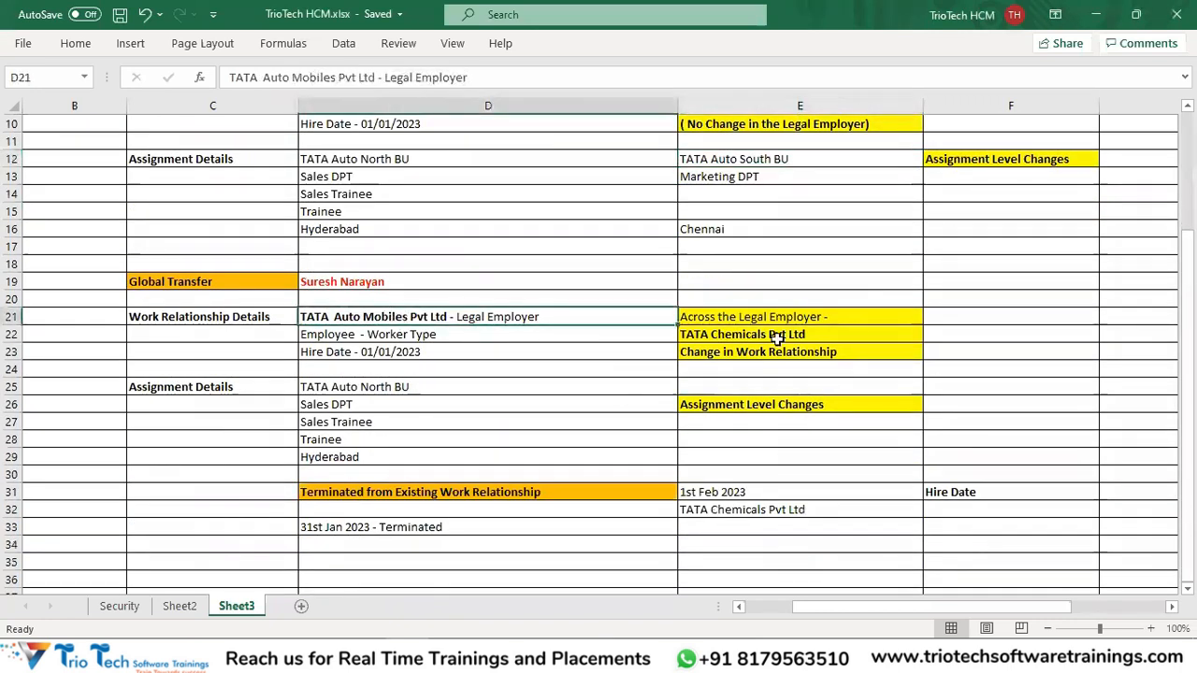
{"action": "left_click", "coordinate": [774, 337]}
{"action": "scroll", "coordinate": [723, 286], "scroll_direction": "up", "scroll_amount": 3}
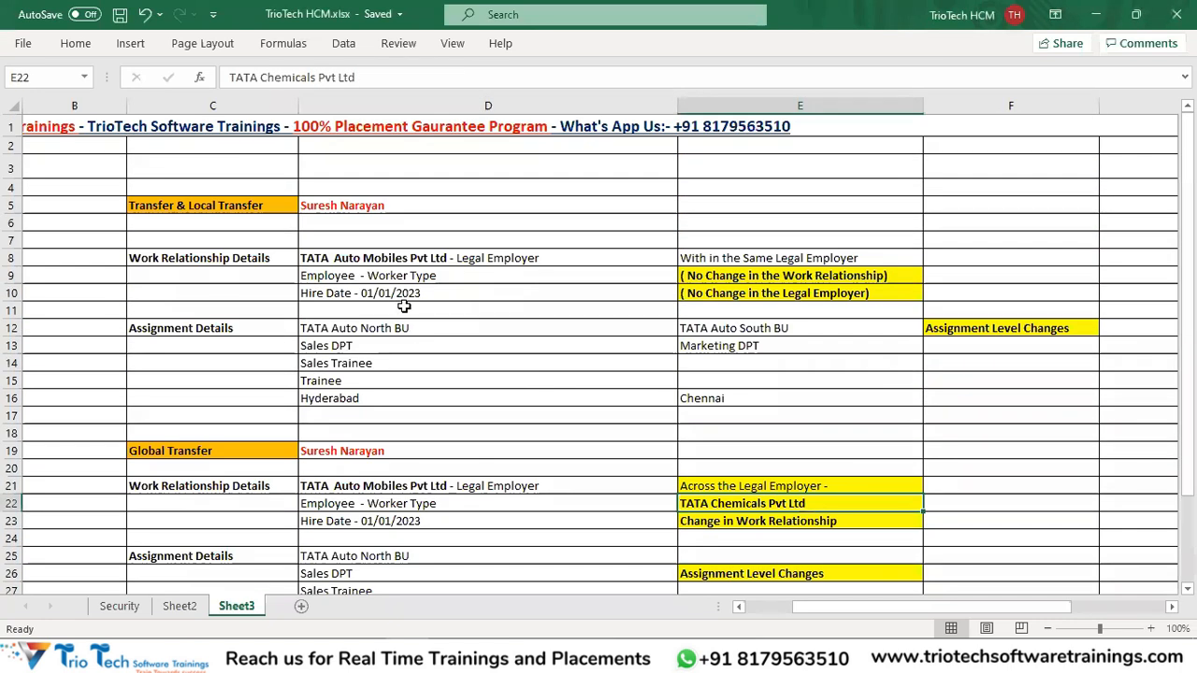
{"action": "key", "text": "alt+Tab"}
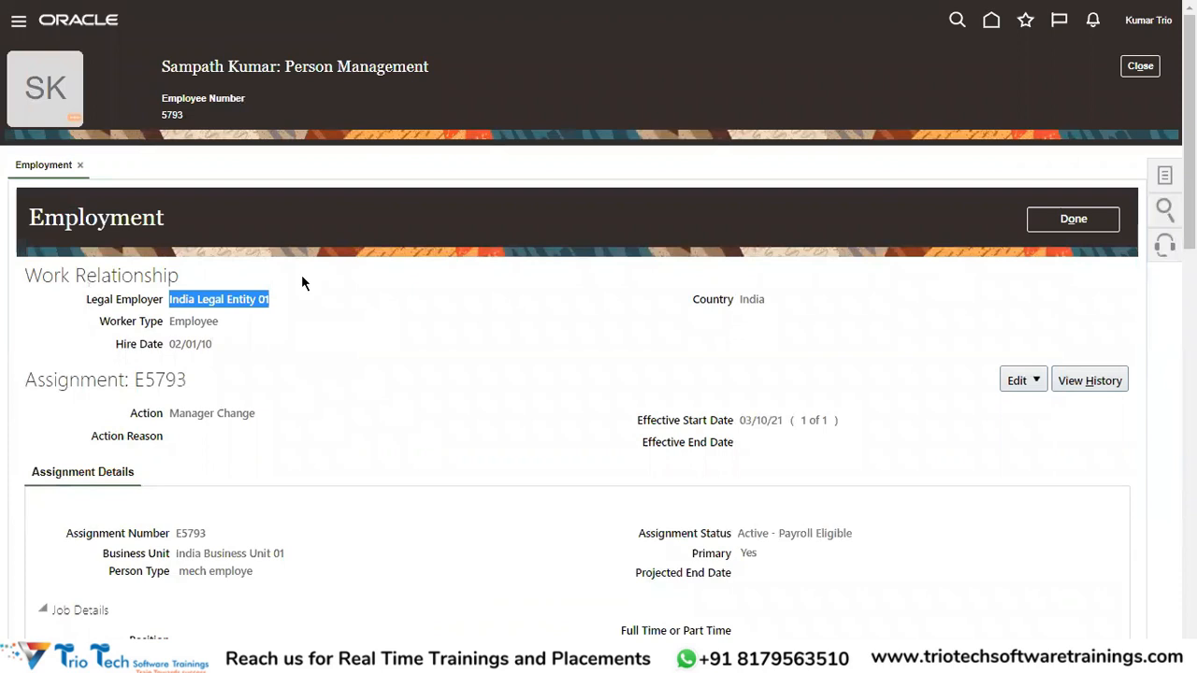
Review the Work Relationship: India Legal Entity 01, worker type Employee, hire date 02/01/10.
{"action": "left_click", "coordinate": [178, 305]}
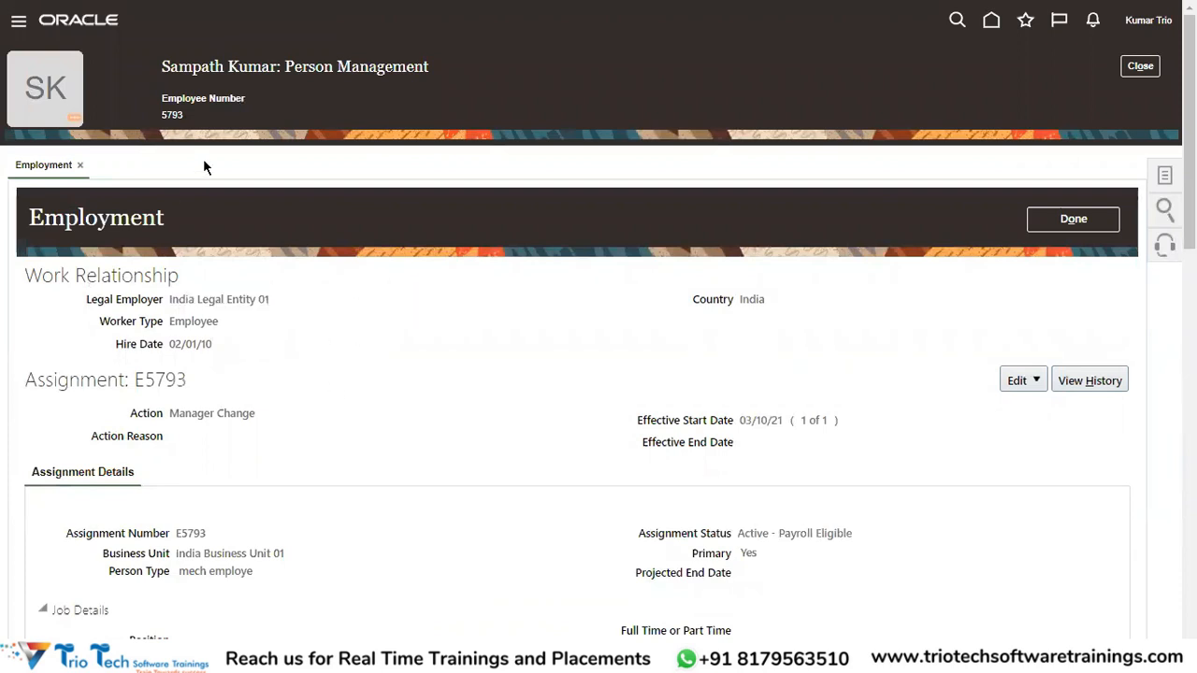
{"action": "double_click", "coordinate": [187, 70]}
{"action": "left_click_drag", "start_coordinate": [171, 300], "coordinate": [269, 299]}
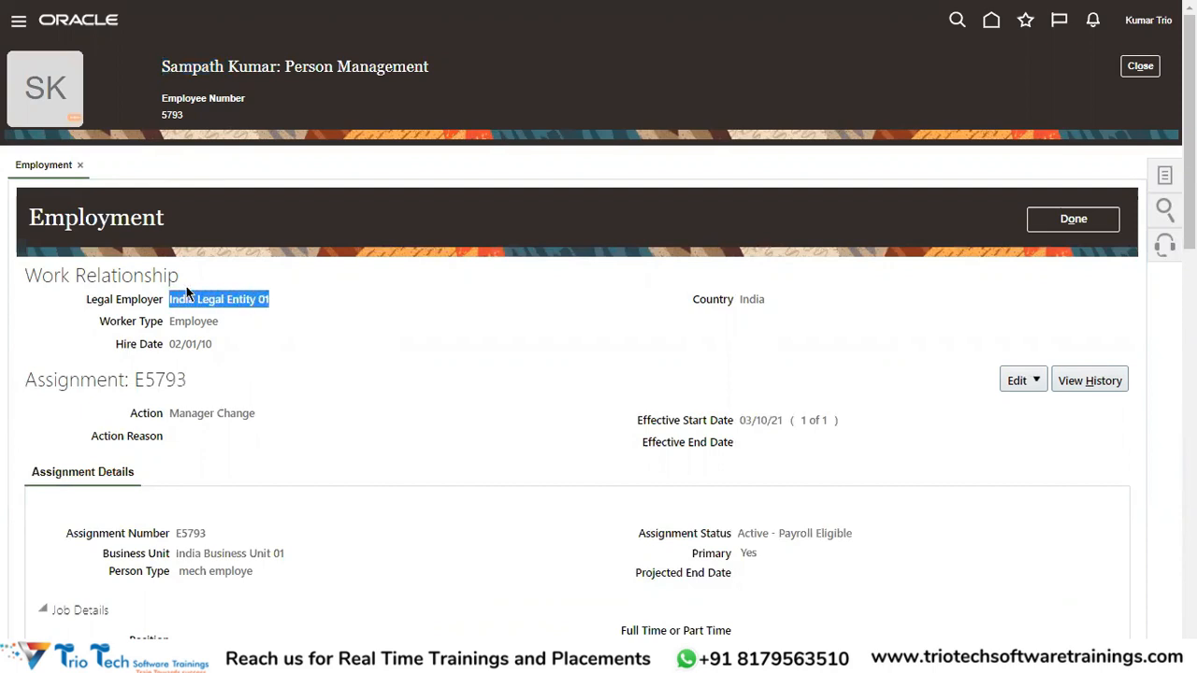
{"action": "left_click_drag", "start_coordinate": [86, 301], "coordinate": [161, 314]}
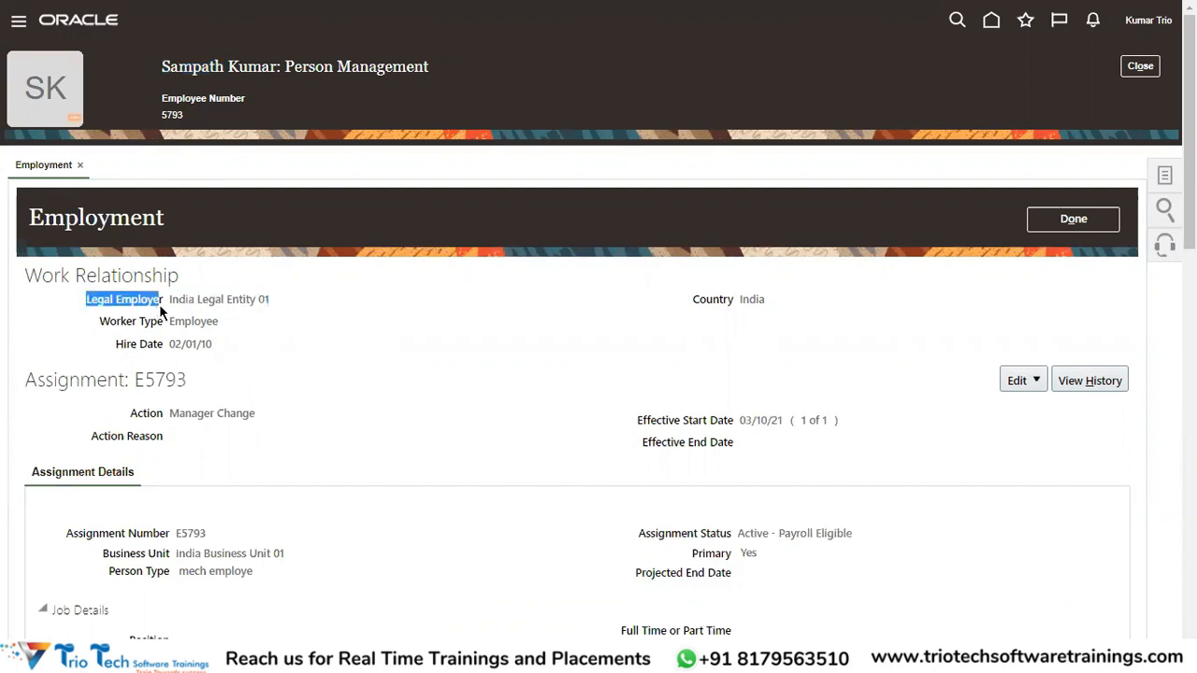
{"action": "double_click", "coordinate": [176, 321]}
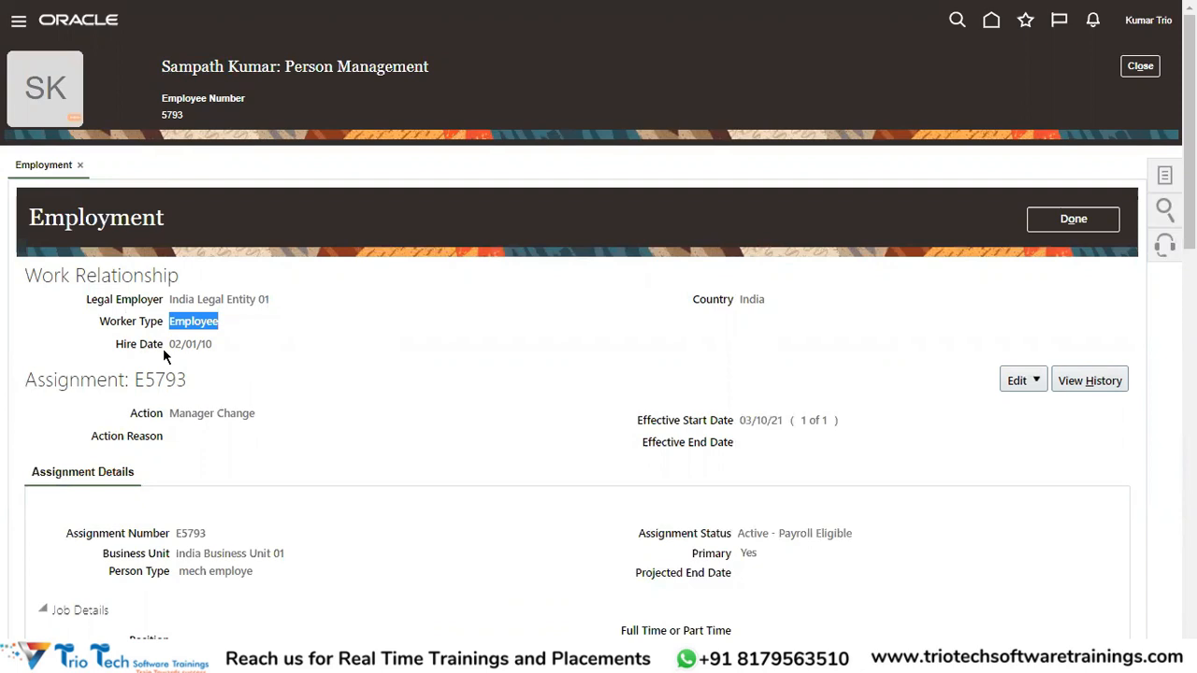
{"action": "left_click_drag", "start_coordinate": [168, 344], "coordinate": [208, 344]}
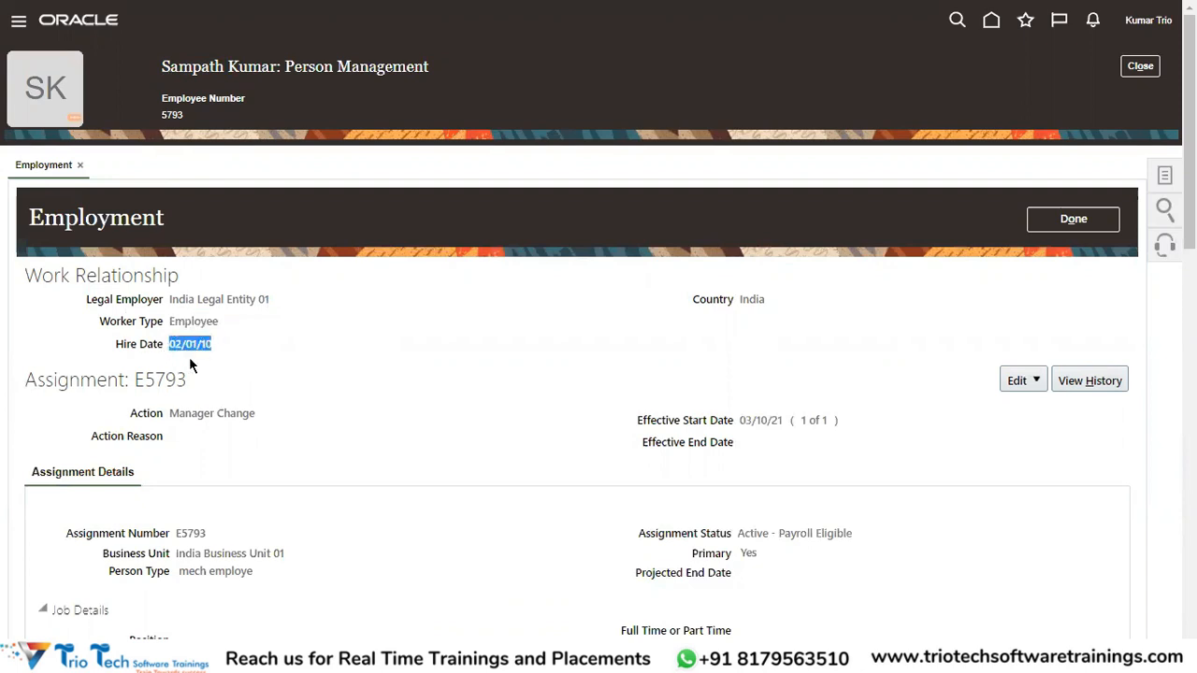
{"action": "left_click_drag", "start_coordinate": [25, 270], "coordinate": [242, 354]}
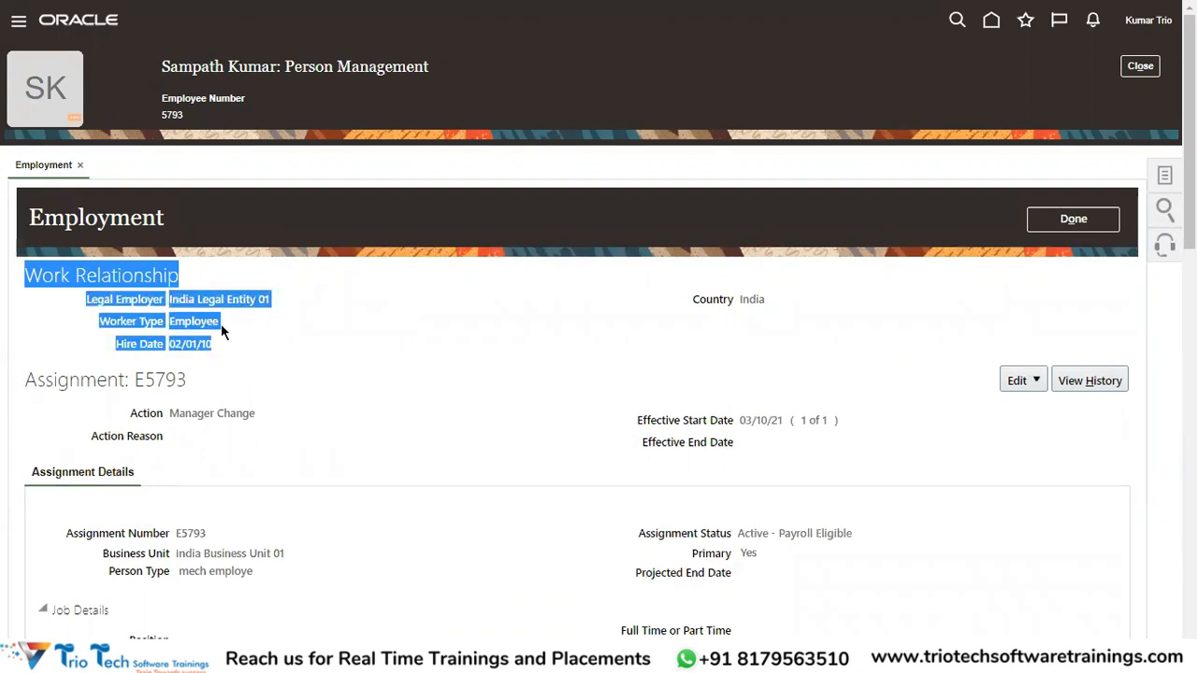
{"action": "left_click", "coordinate": [346, 366]}
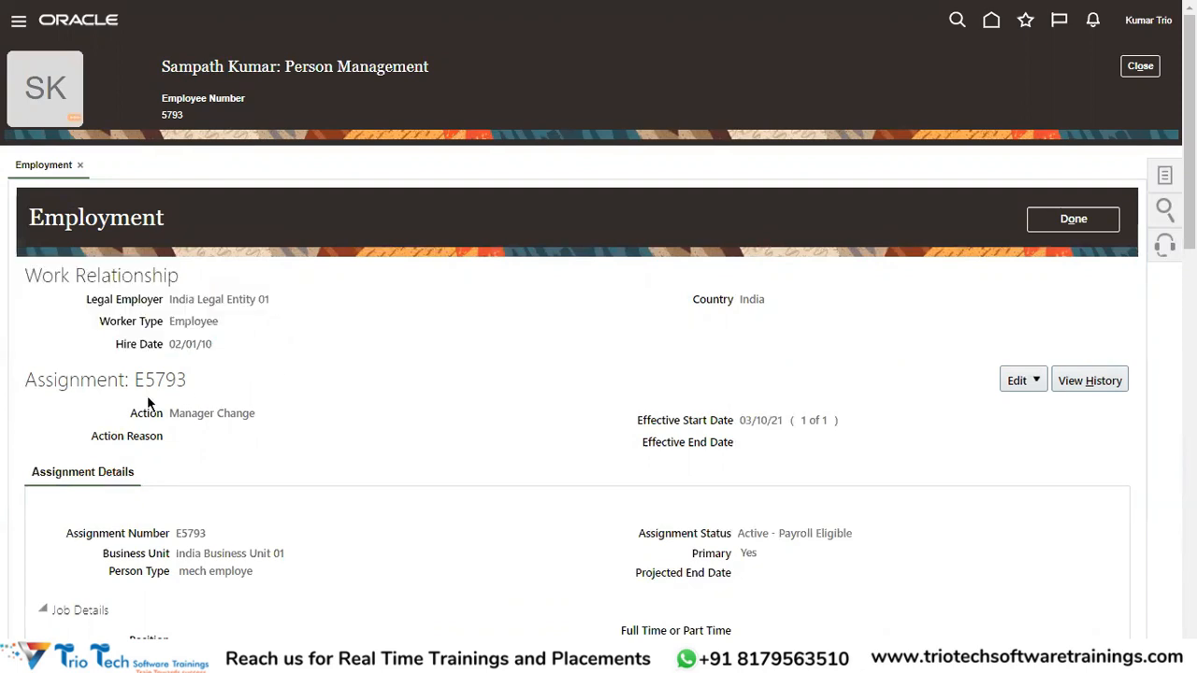
Review assignment E5793: India Business Unit 01, Sales Representative, Sales IN department, New Delhi.
{"action": "double_click", "coordinate": [69, 380]}
{"action": "scroll", "coordinate": [360, 415], "scroll_direction": "down", "scroll_amount": 3}
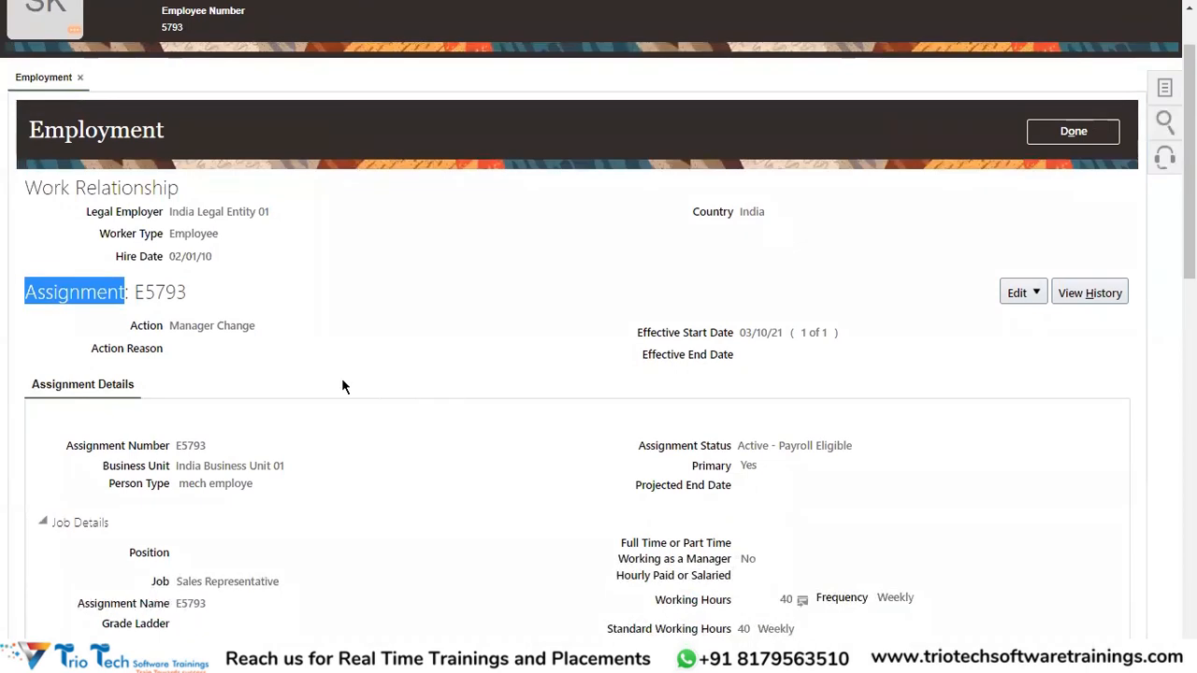
{"action": "left_click_drag", "start_coordinate": [177, 378], "coordinate": [287, 393]}
{"action": "scroll", "coordinate": [322, 385], "scroll_direction": "down", "scroll_amount": 2}
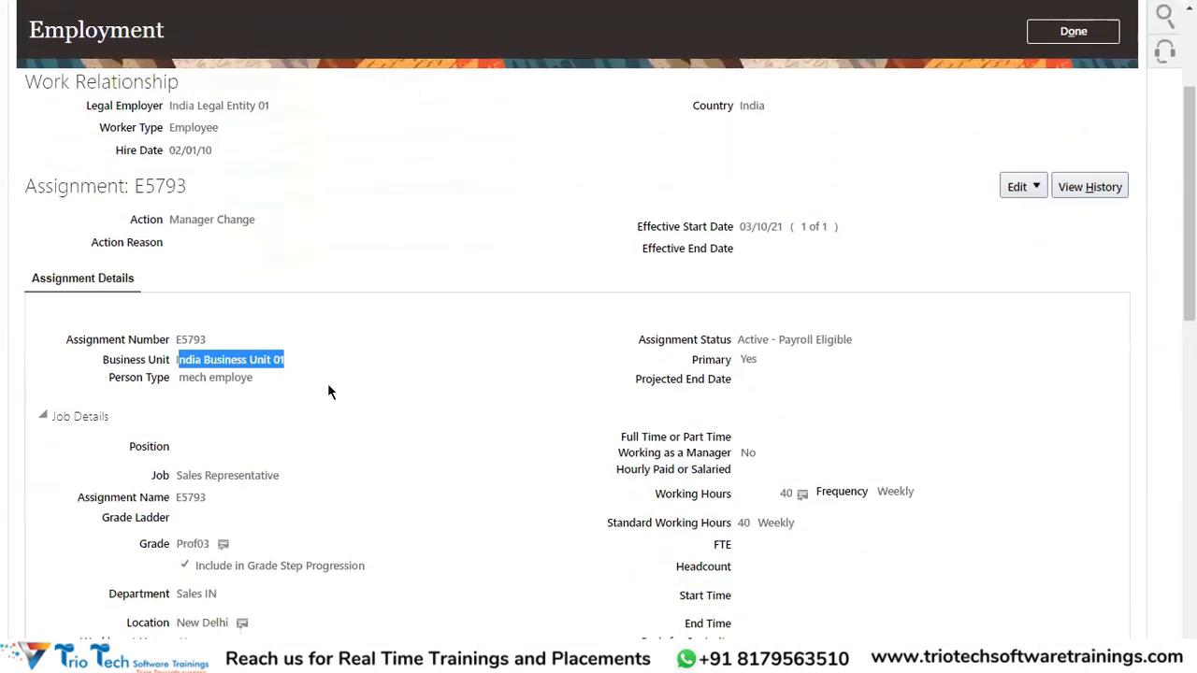
{"action": "left_click_drag", "start_coordinate": [740, 270], "coordinate": [796, 271]}
{"action": "scroll", "coordinate": [240, 387], "scroll_direction": "down", "scroll_amount": 2}
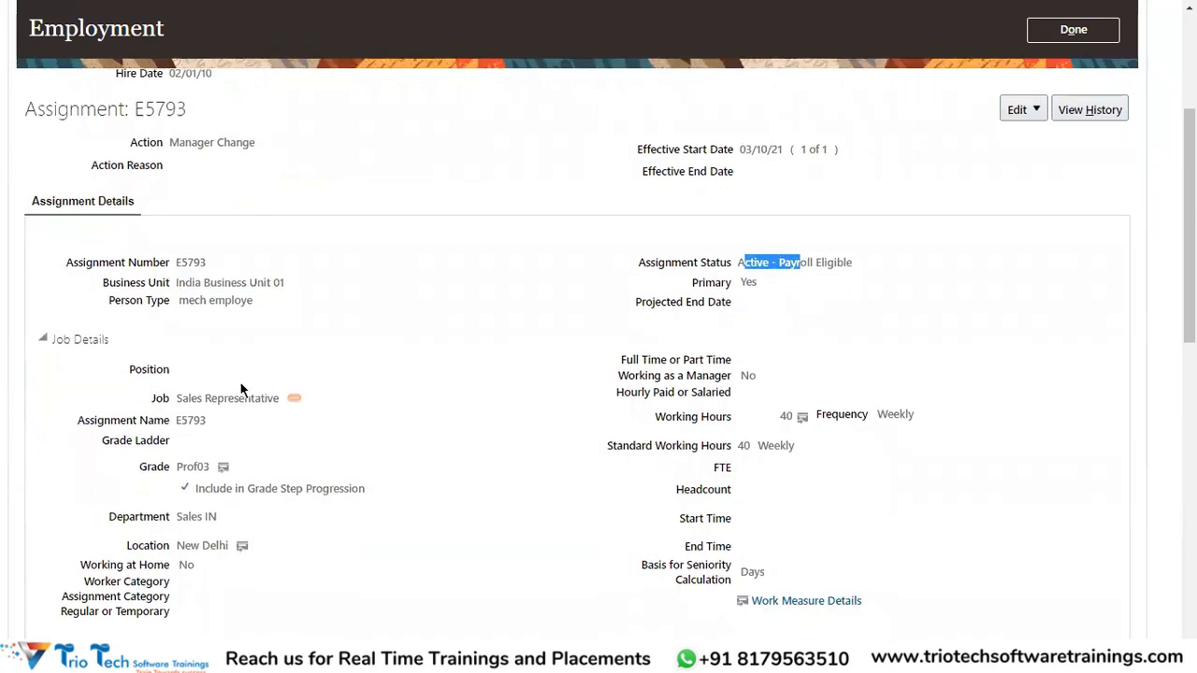
{"action": "left_click_drag", "start_coordinate": [177, 318], "coordinate": [252, 321]}
{"action": "left_click_drag", "start_coordinate": [177, 437], "coordinate": [207, 465]}
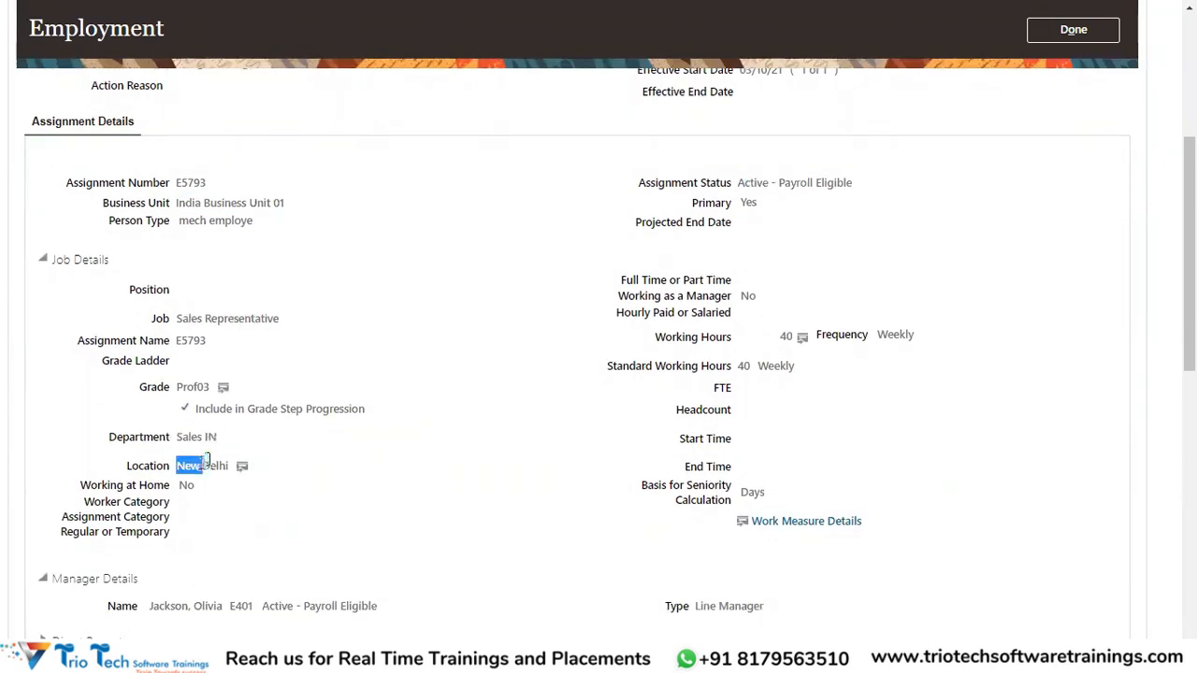
{"action": "left_click_drag", "start_coordinate": [160, 607], "coordinate": [190, 607]}
{"action": "scroll", "coordinate": [381, 436], "scroll_direction": "up", "scroll_amount": 4}
{"action": "scroll", "coordinate": [385, 438], "scroll_direction": "up", "scroll_amount": 2}
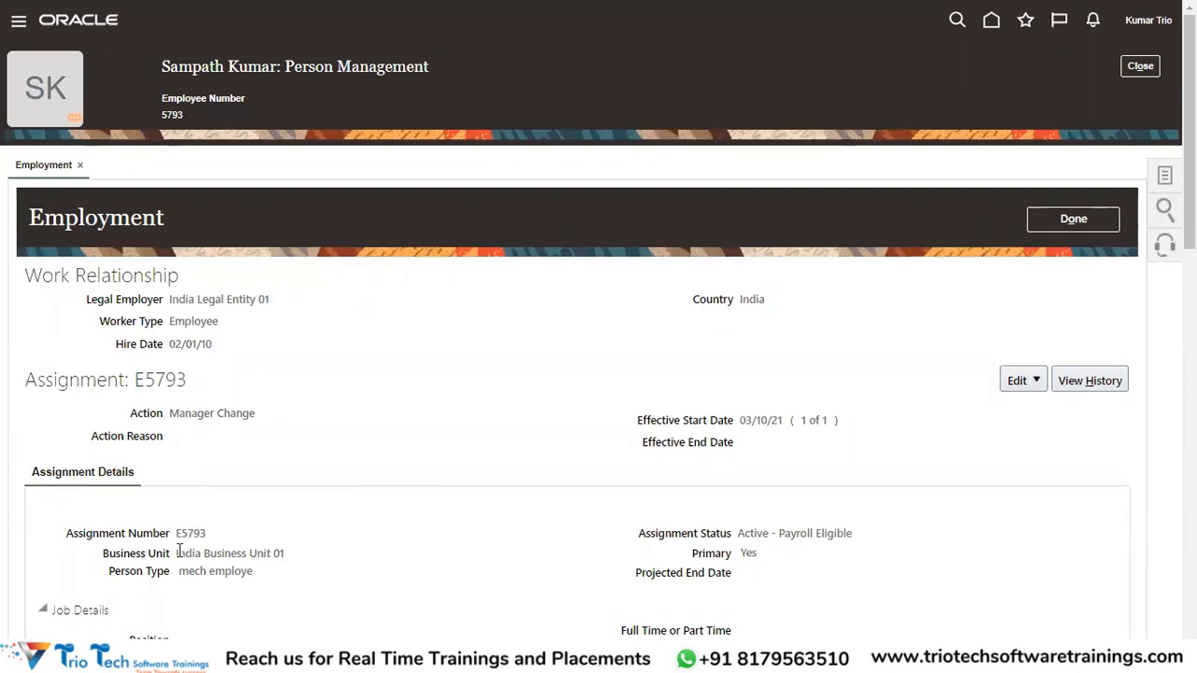
{"action": "left_click_drag", "start_coordinate": [178, 552], "coordinate": [289, 553]}
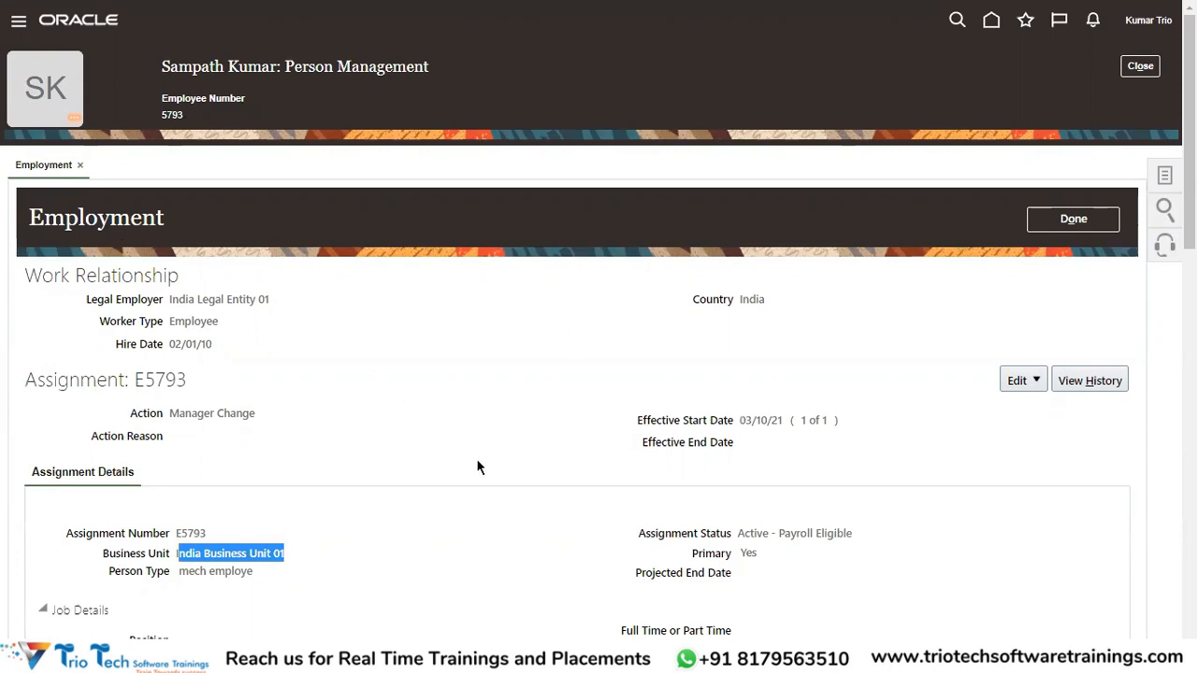
Start an employment update with effective start date 01/02/23.
{"action": "left_click", "coordinate": [1033, 383]}
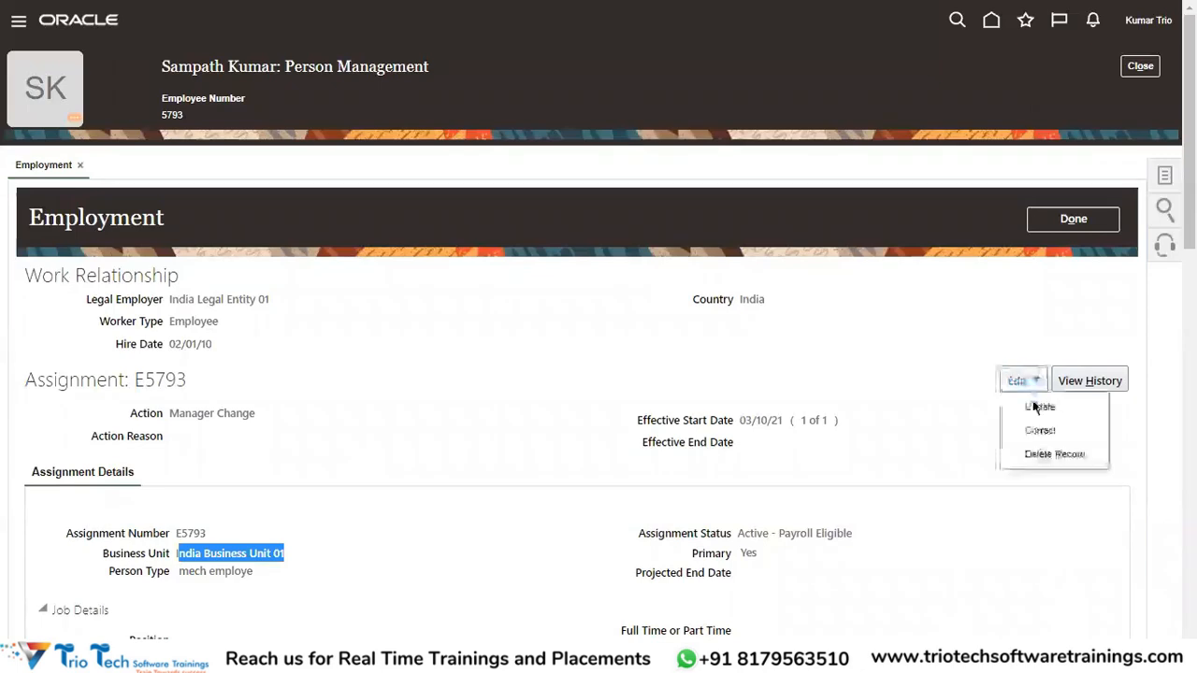
{"action": "left_click", "coordinate": [1035, 414]}
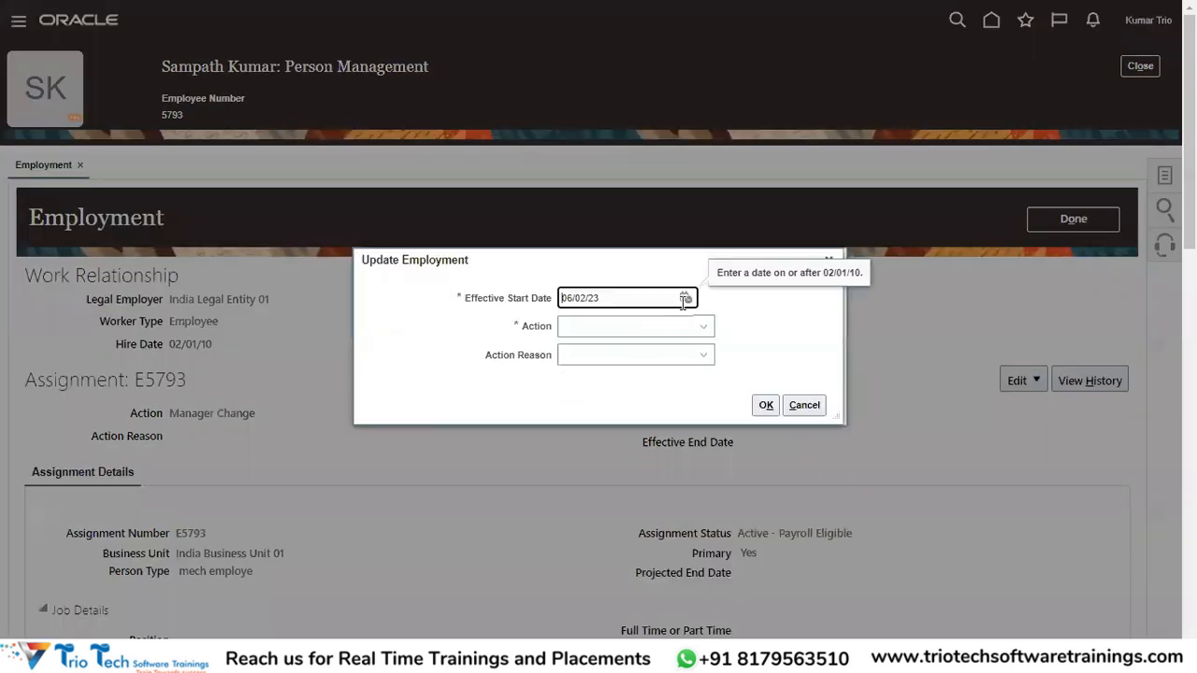
{"action": "left_click", "coordinate": [686, 299]}
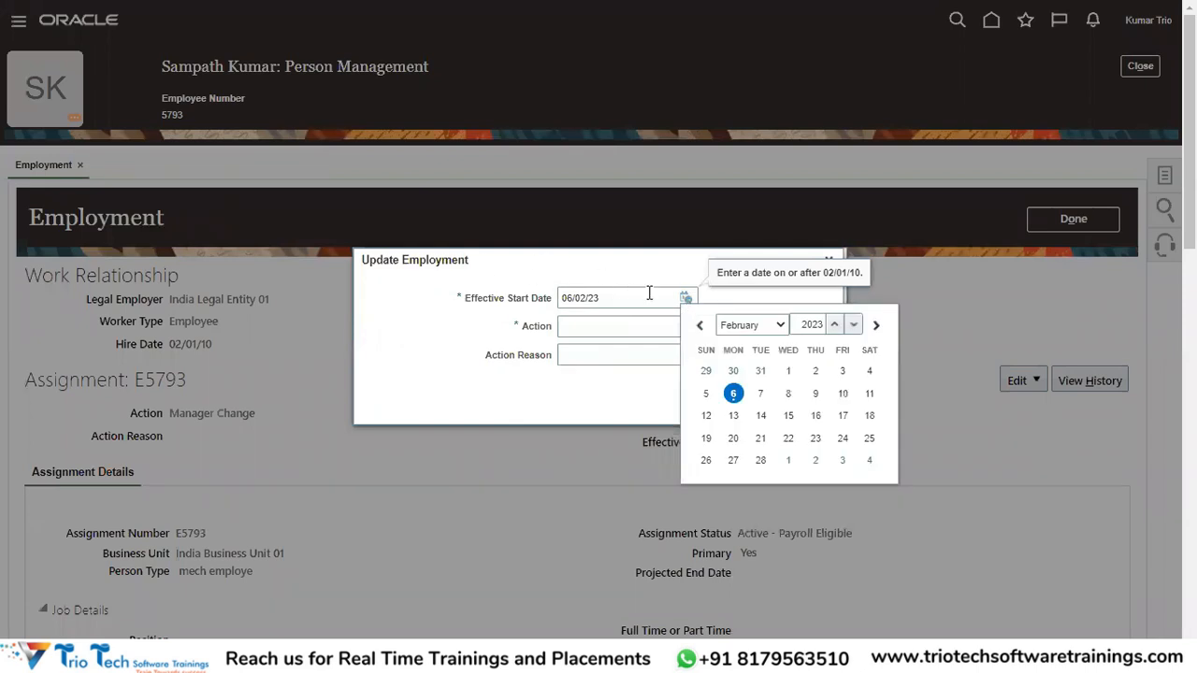
{"action": "left_click", "coordinate": [787, 371]}
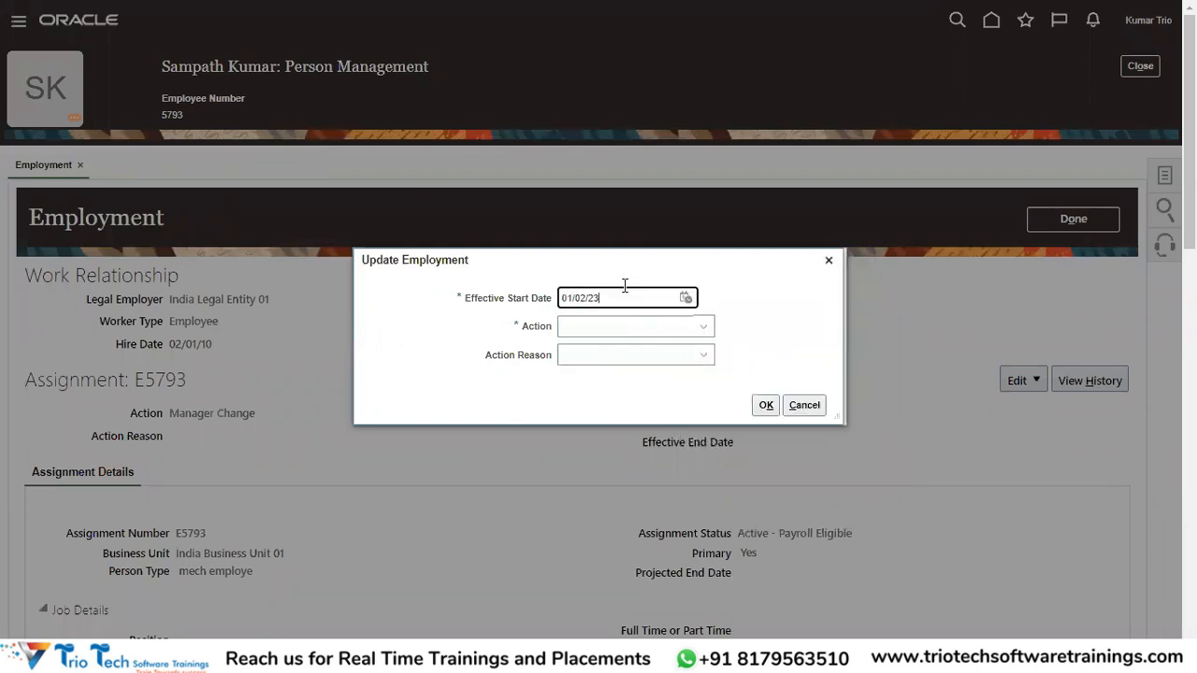
{"action": "left_click_drag", "start_coordinate": [616, 297], "coordinate": [528, 303]}
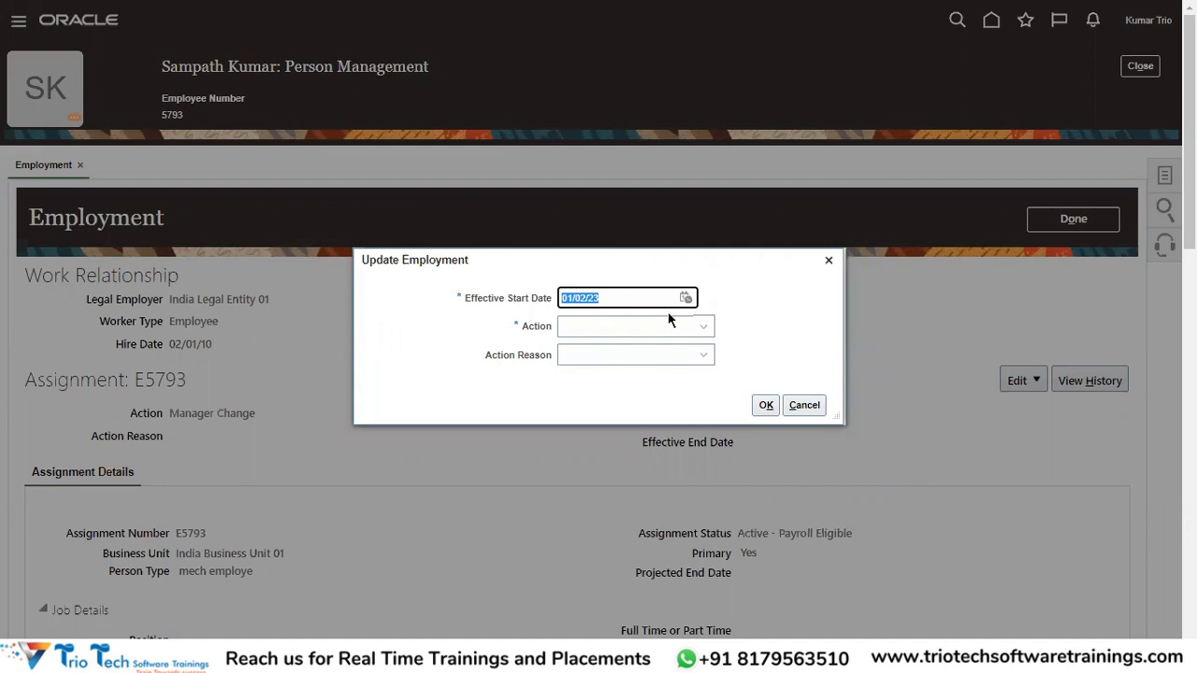
Set the action to Transfer with reason Reorganization and confirm the dialog.
{"action": "left_click", "coordinate": [701, 333]}
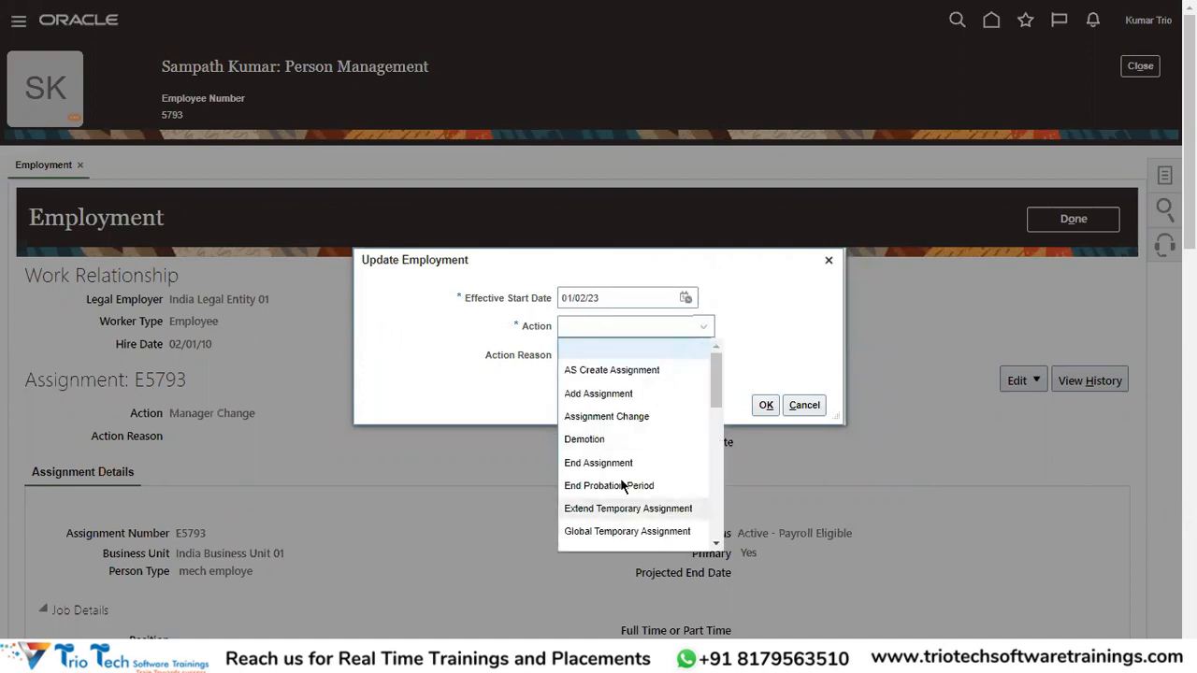
{"action": "key", "text": "t"}
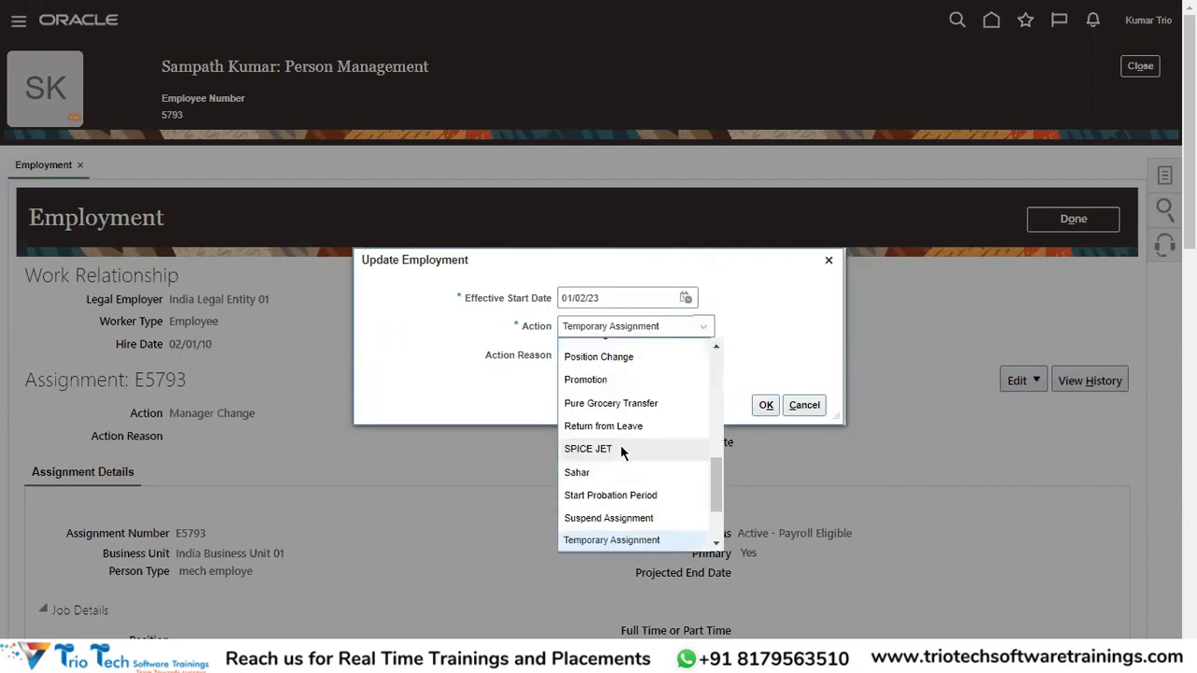
{"action": "scroll", "coordinate": [648, 465], "scroll_direction": "down", "scroll_amount": 2}
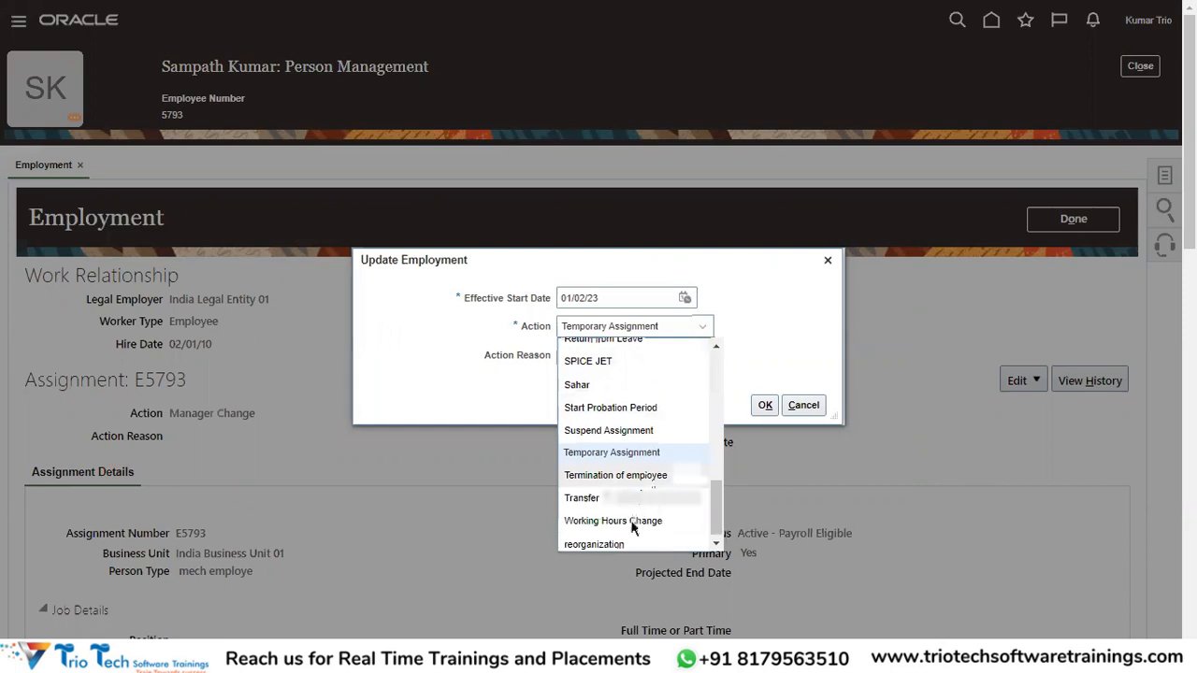
{"action": "left_click", "coordinate": [581, 498]}
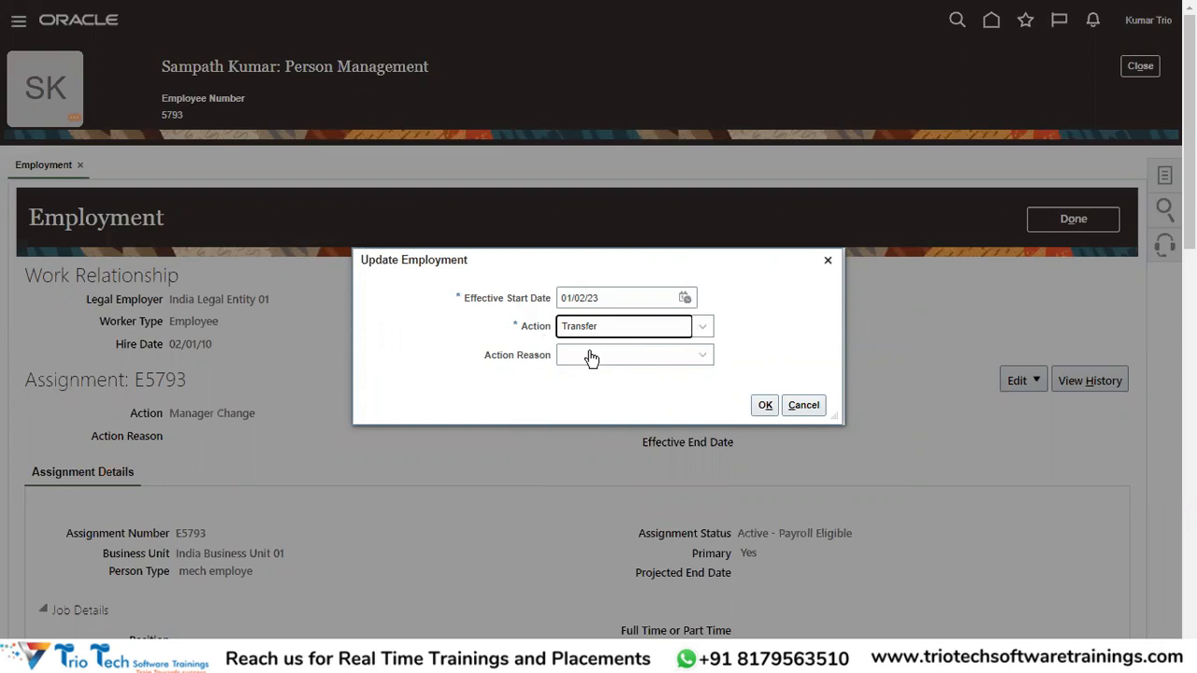
{"action": "left_click", "coordinate": [643, 356]}
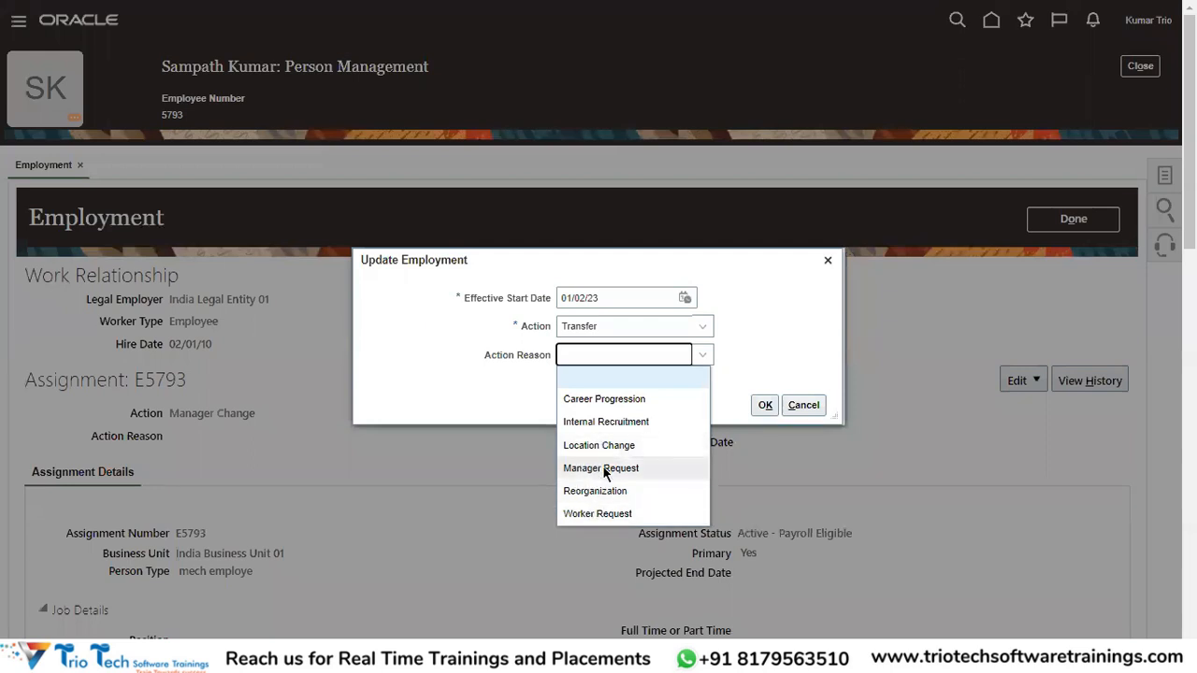
{"action": "left_click", "coordinate": [600, 492]}
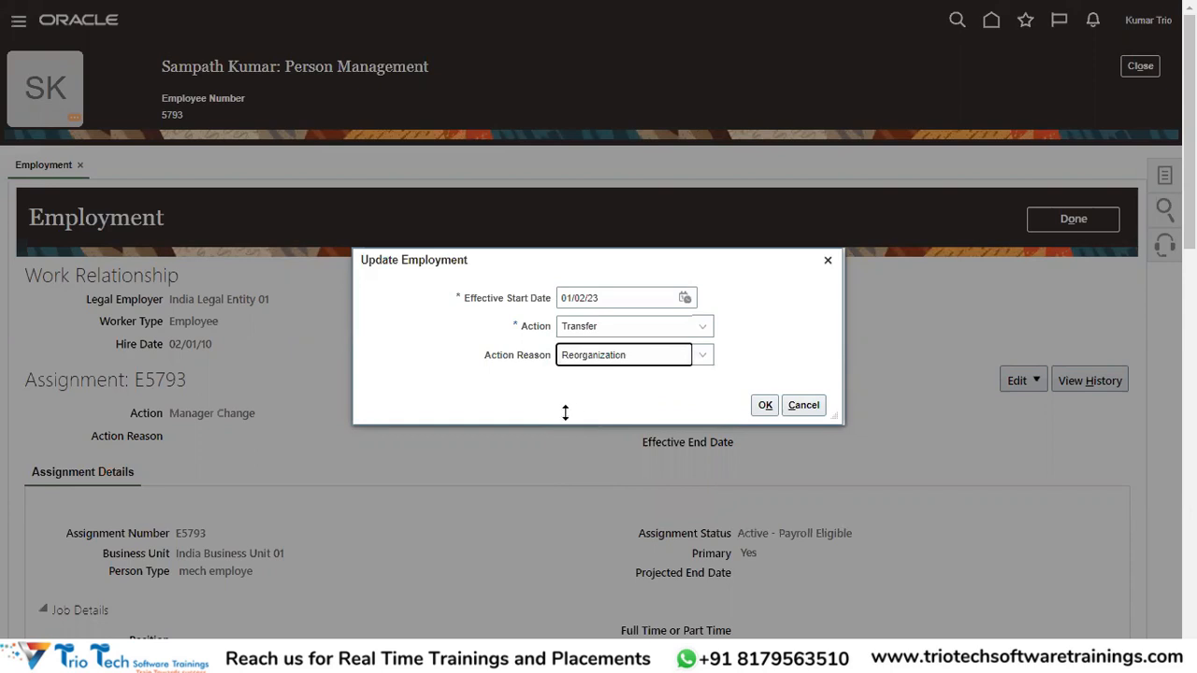
{"action": "left_click", "coordinate": [763, 405]}
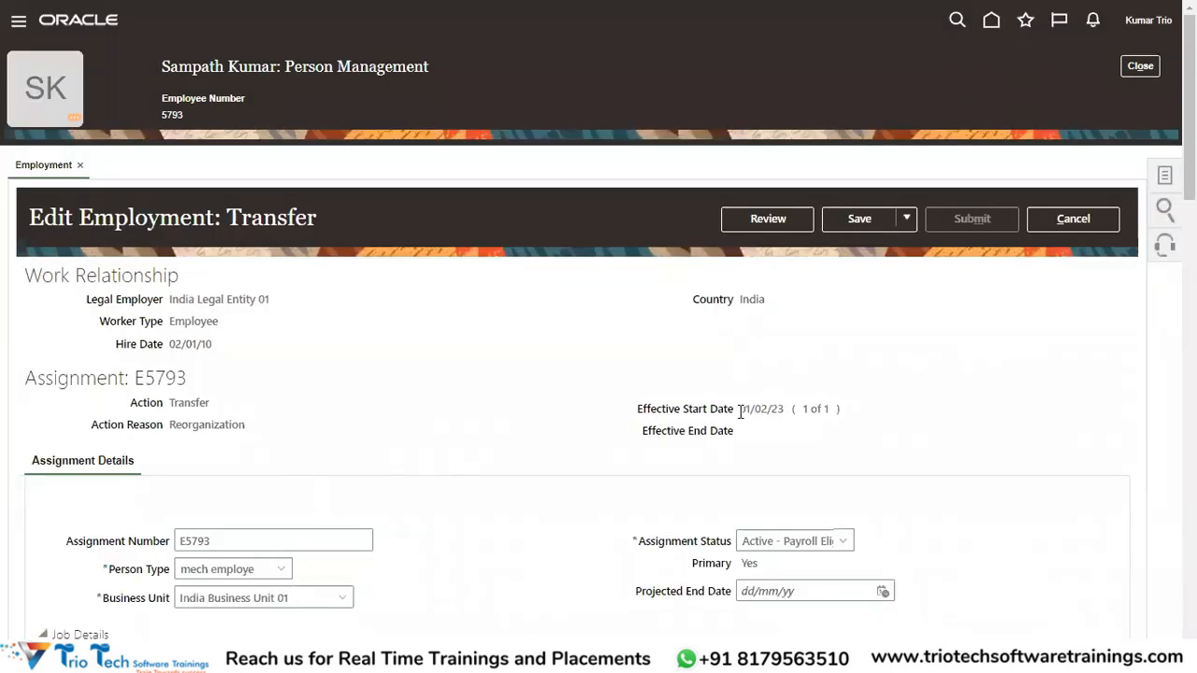
Change the business unit from India Business Unit 01 to US1 Business Unit via search.
{"action": "left_click_drag", "start_coordinate": [744, 412], "coordinate": [764, 412]}
{"action": "scroll", "coordinate": [690, 436], "scroll_direction": "down", "scroll_amount": 2}
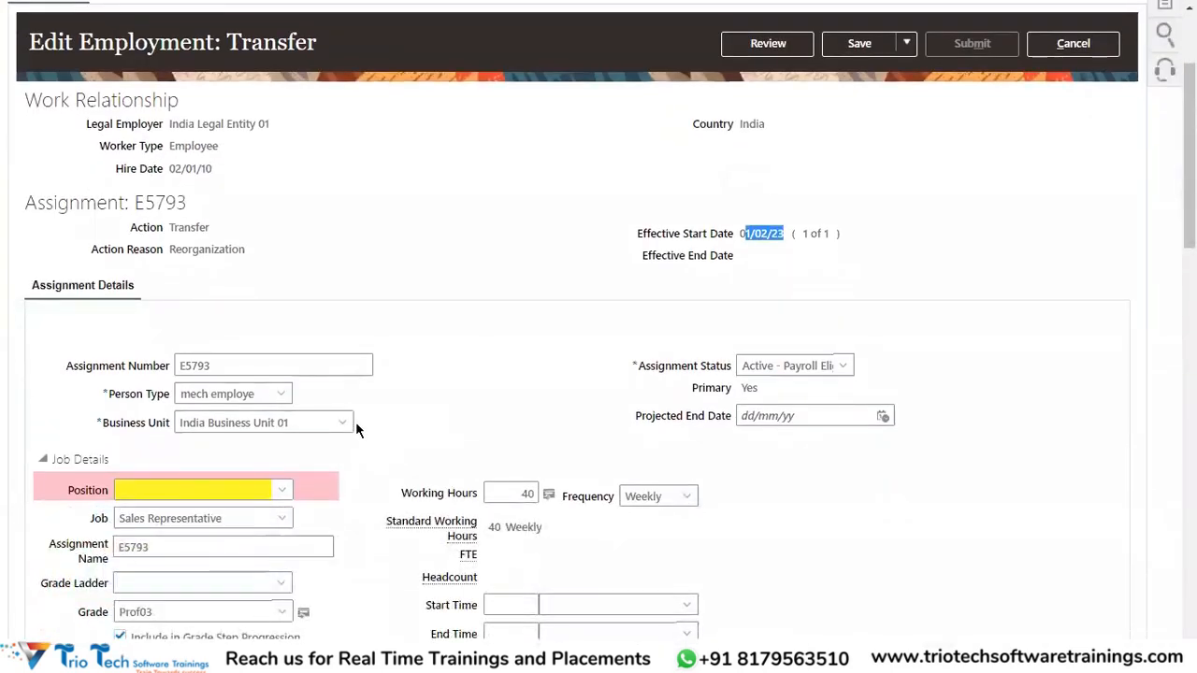
{"action": "left_click", "coordinate": [340, 423]}
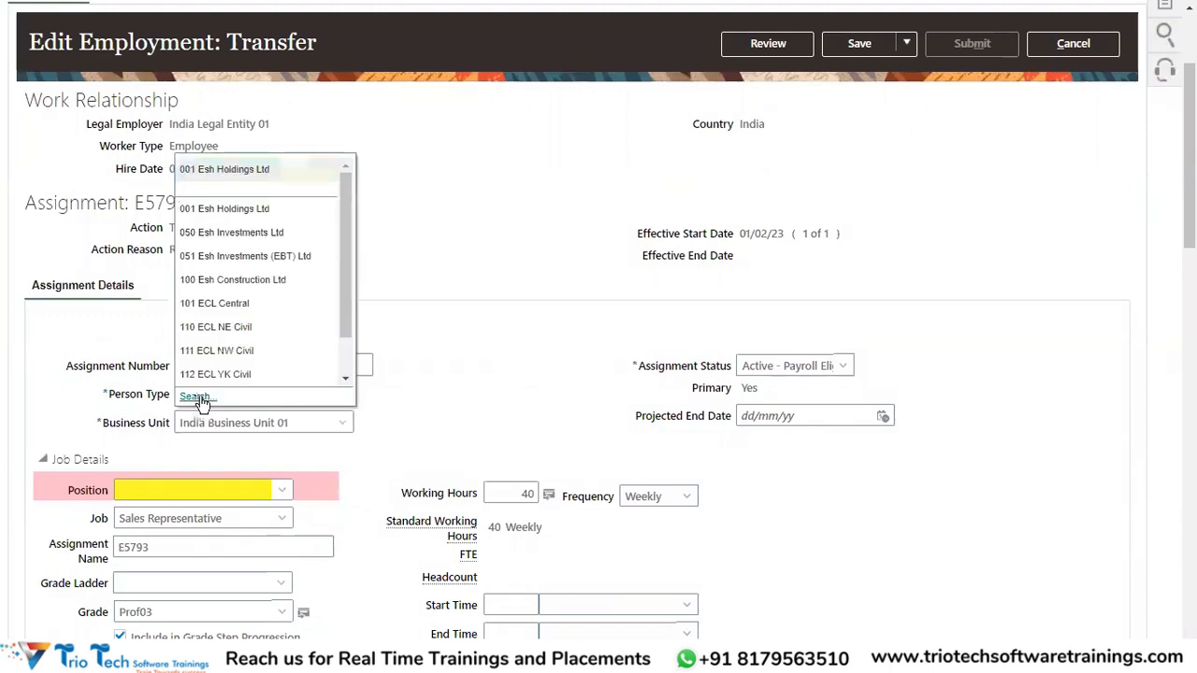
{"action": "left_click", "coordinate": [194, 396]}
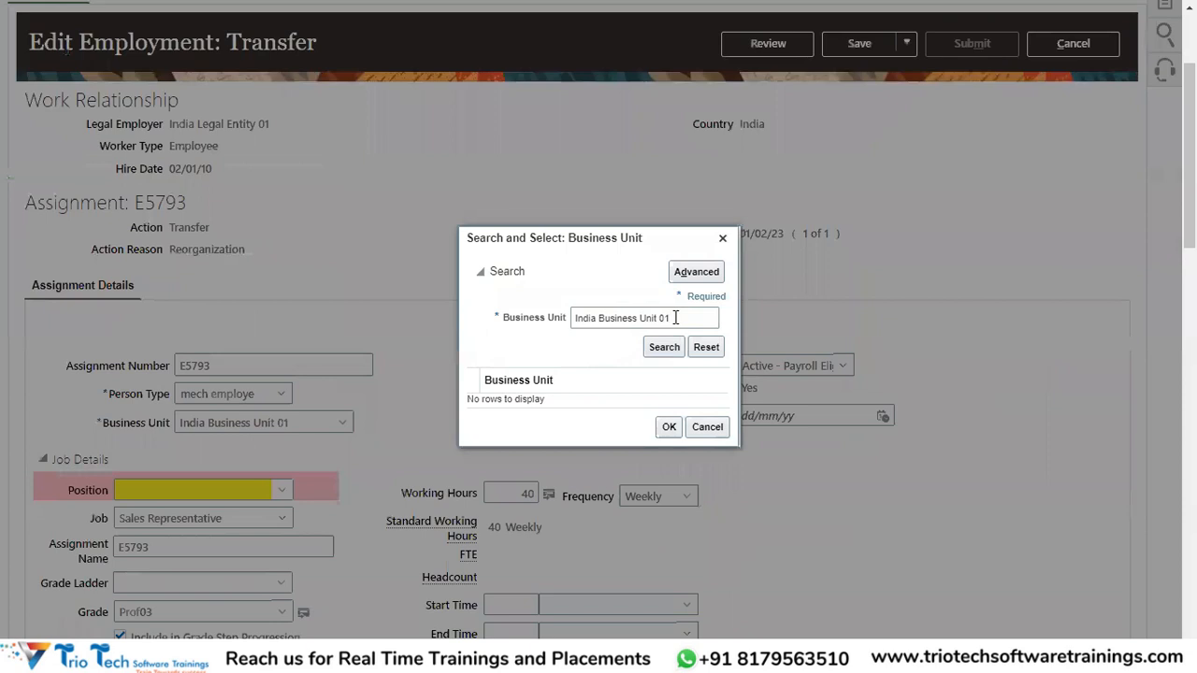
{"action": "left_click_drag", "start_coordinate": [675, 317], "coordinate": [662, 318]}
{"action": "key", "text": "Return"}
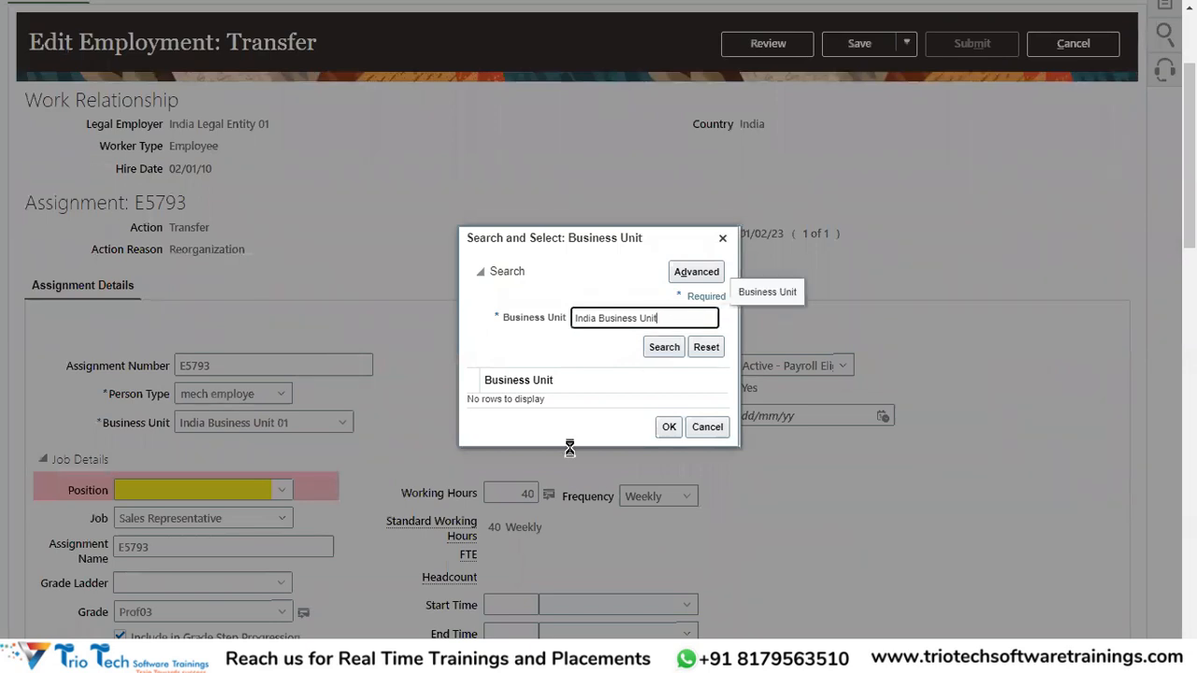
{"action": "left_click_drag", "start_coordinate": [670, 311], "coordinate": [574, 311]}
{"action": "type", "text": "Ind"}
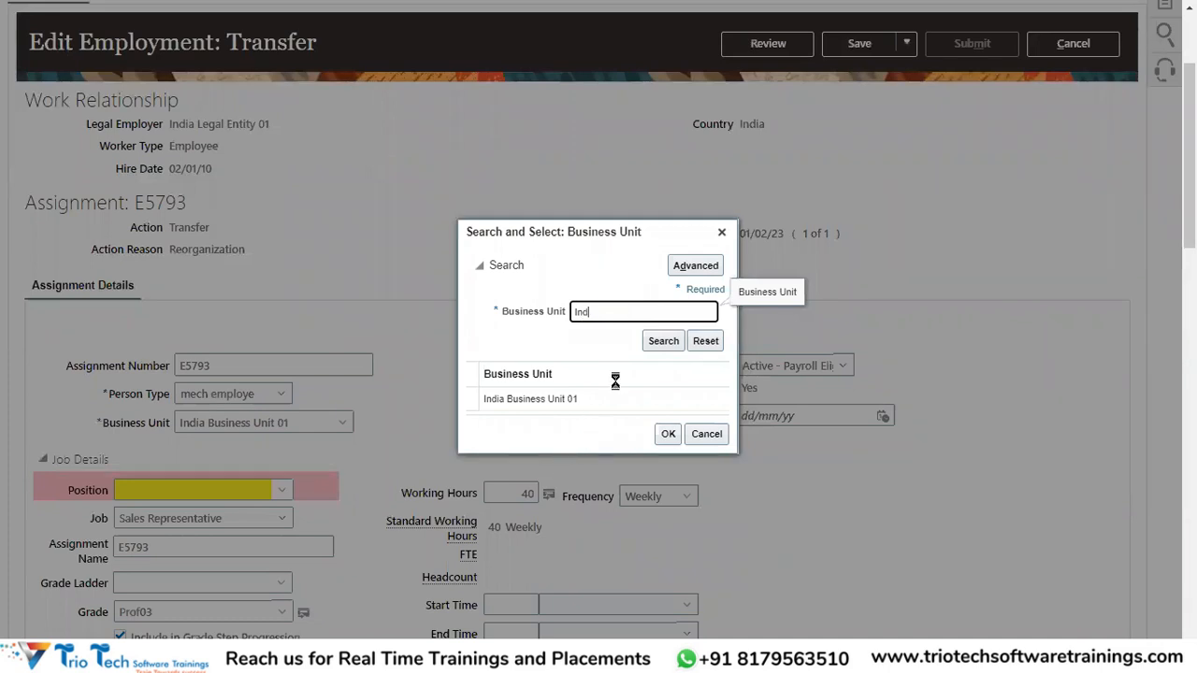
{"action": "key", "text": "Return"}
{"action": "double_click", "coordinate": [603, 295]}
{"action": "key", "text": "BackSpace"}
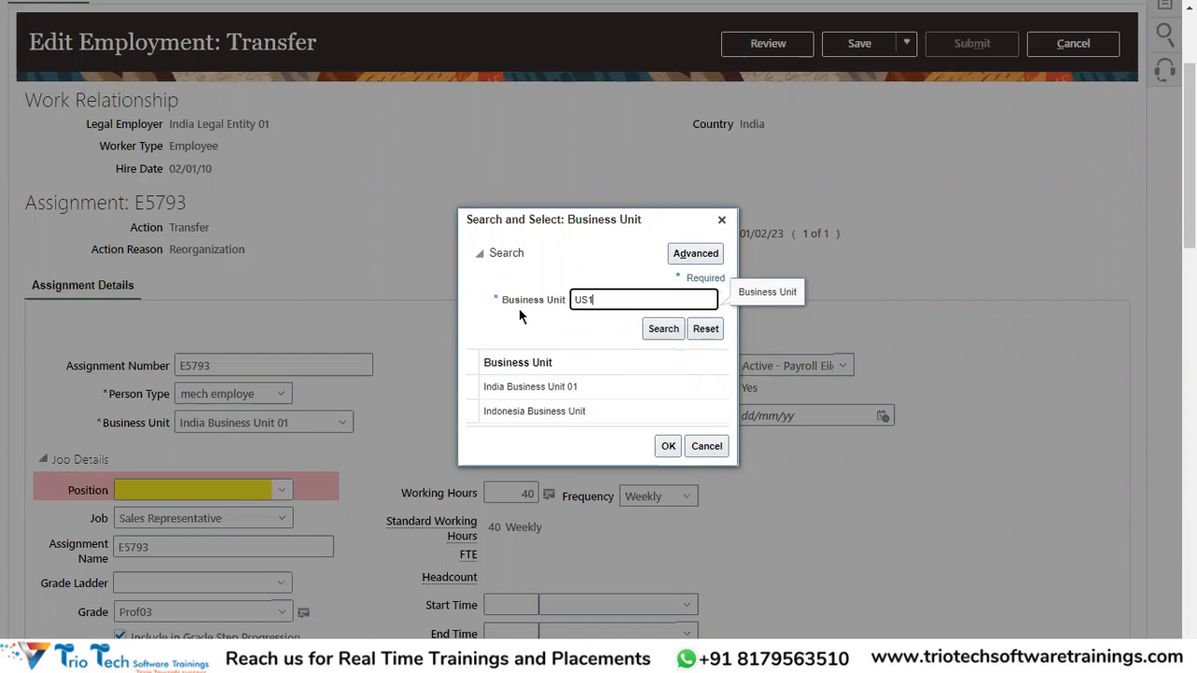
{"action": "key", "text": "Return"}
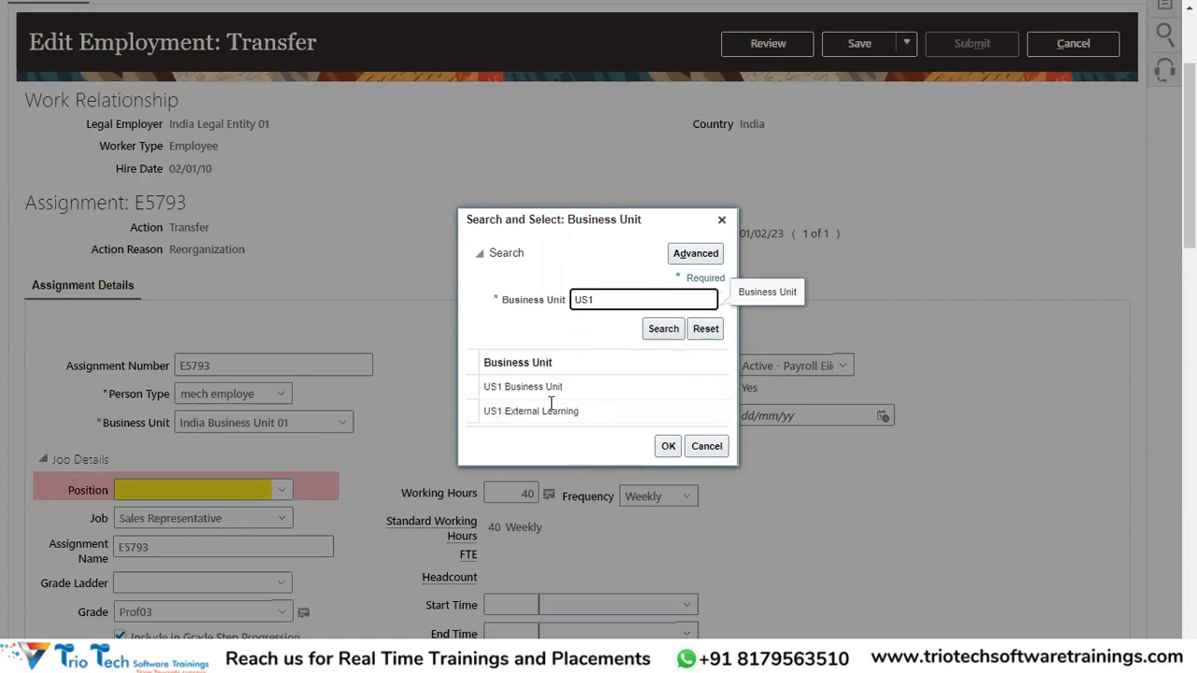
{"action": "left_click", "coordinate": [556, 389]}
{"action": "left_click", "coordinate": [667, 446]}
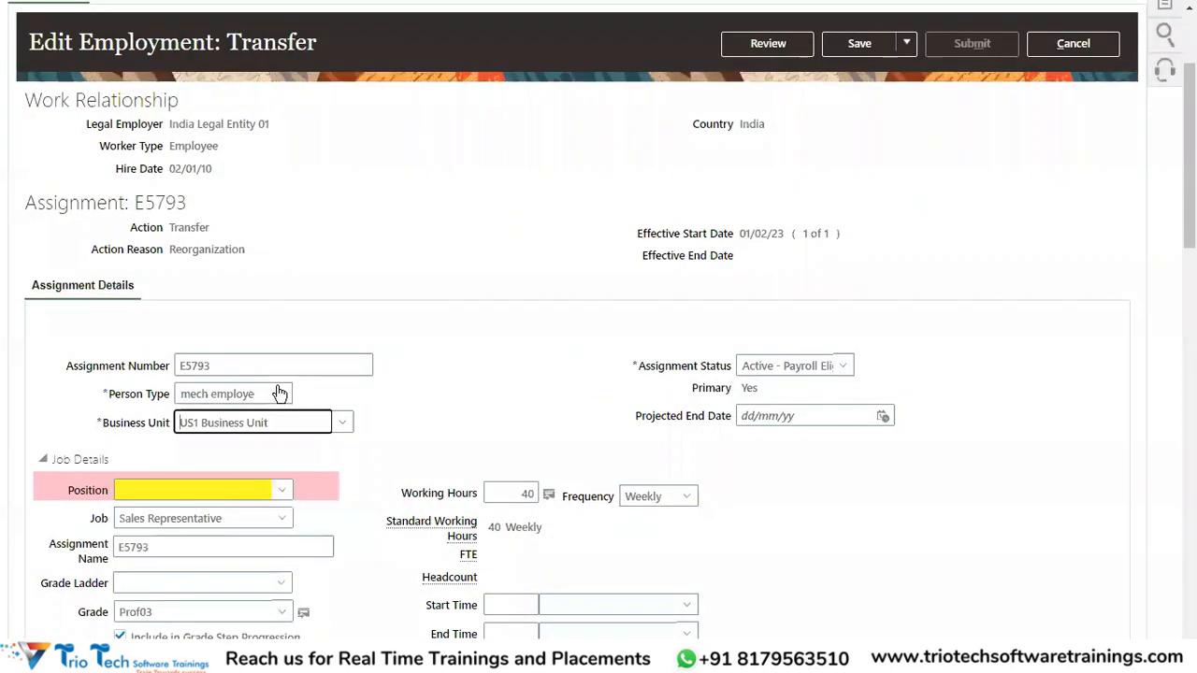
Check the Transfer action, effective start date and Work Relationship details on the transfer page.
{"action": "scroll", "coordinate": [277, 387], "scroll_direction": "up", "scroll_amount": 2}
{"action": "double_click", "coordinate": [183, 402]}
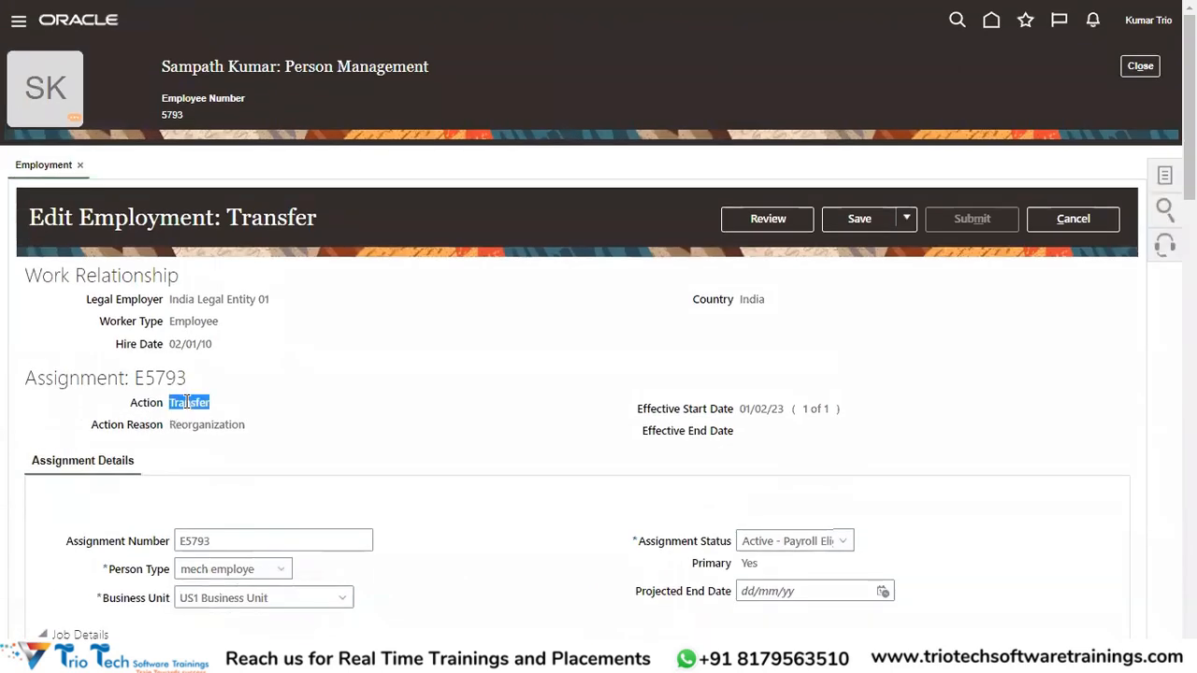
{"action": "left_click_drag", "start_coordinate": [739, 408], "coordinate": [765, 416]}
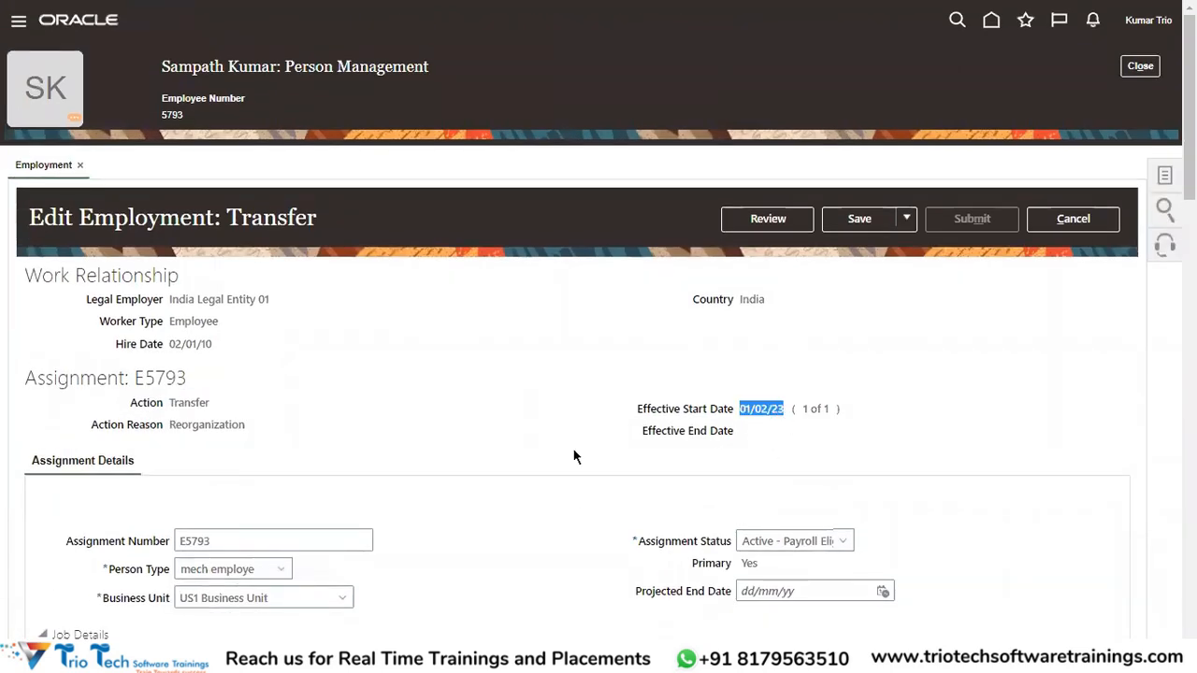
{"action": "scroll", "coordinate": [307, 518], "scroll_direction": "down", "scroll_amount": 3}
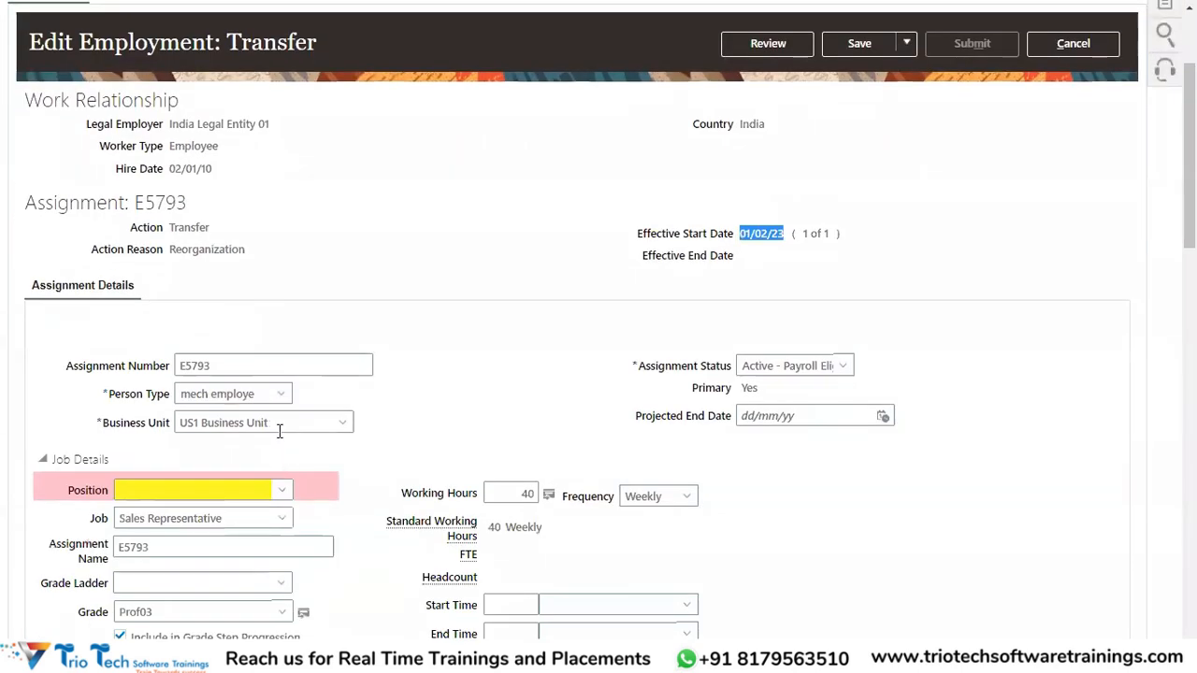
{"action": "scroll", "coordinate": [315, 464], "scroll_direction": "down", "scroll_amount": 1}
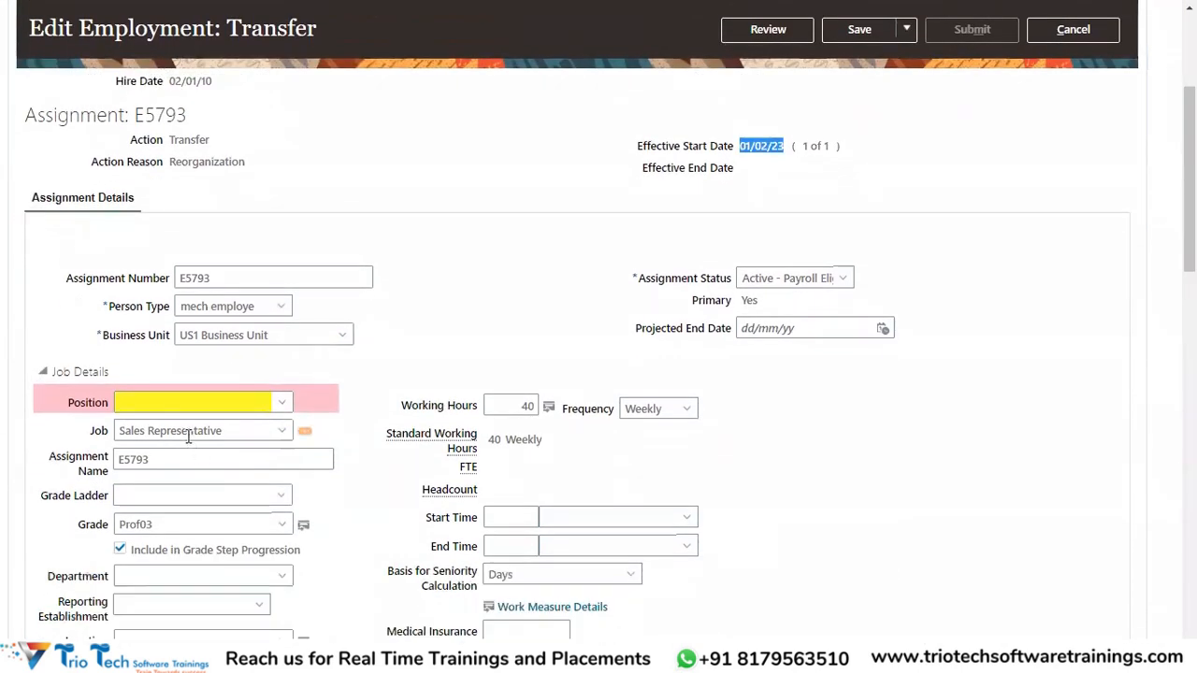
{"action": "scroll", "coordinate": [154, 505], "scroll_direction": "down", "scroll_amount": 2}
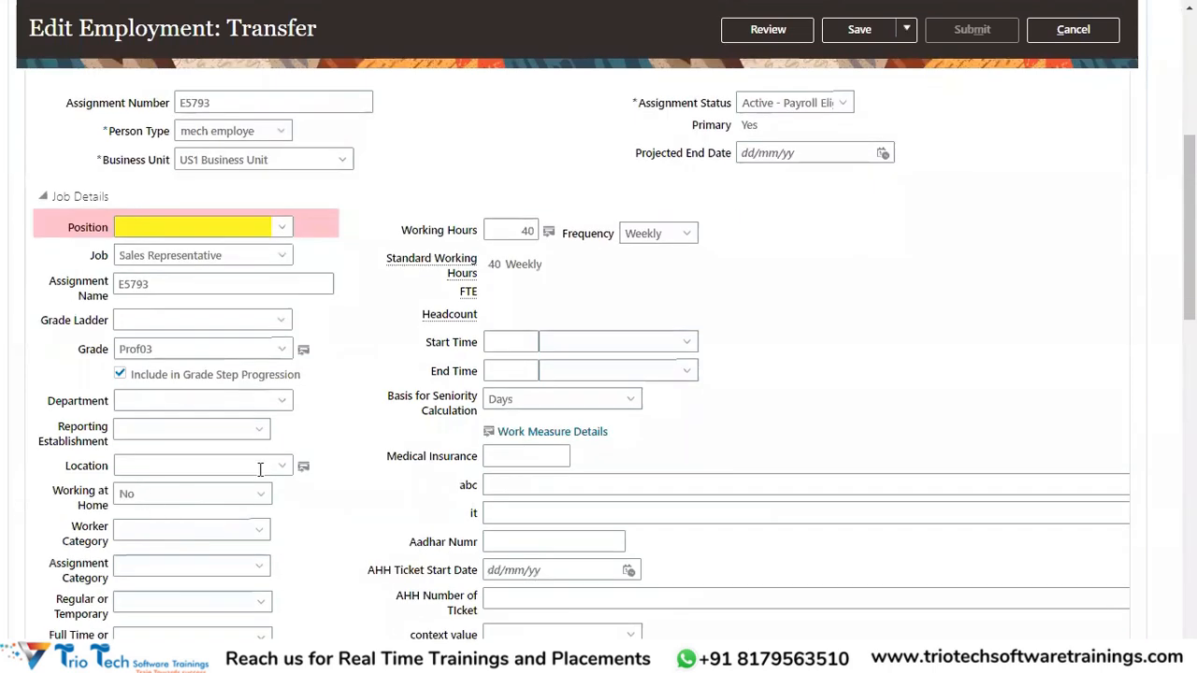
{"action": "scroll", "coordinate": [374, 400], "scroll_direction": "up", "scroll_amount": 4}
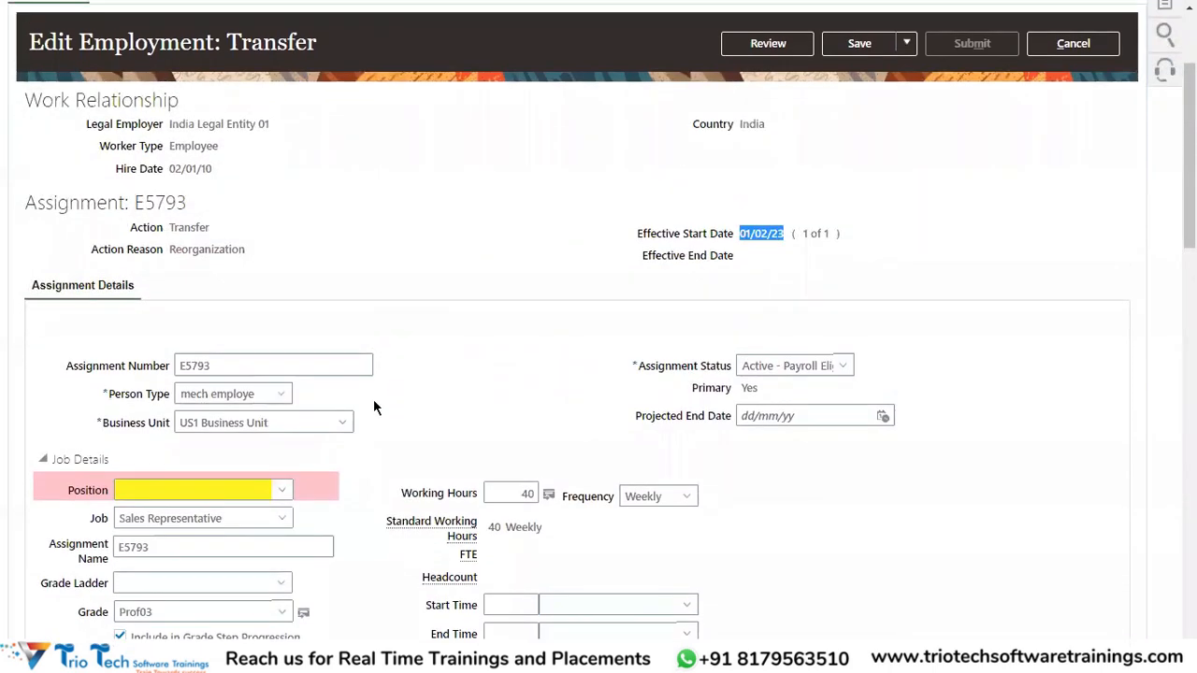
{"action": "scroll", "coordinate": [428, 402], "scroll_direction": "up", "scroll_amount": 1}
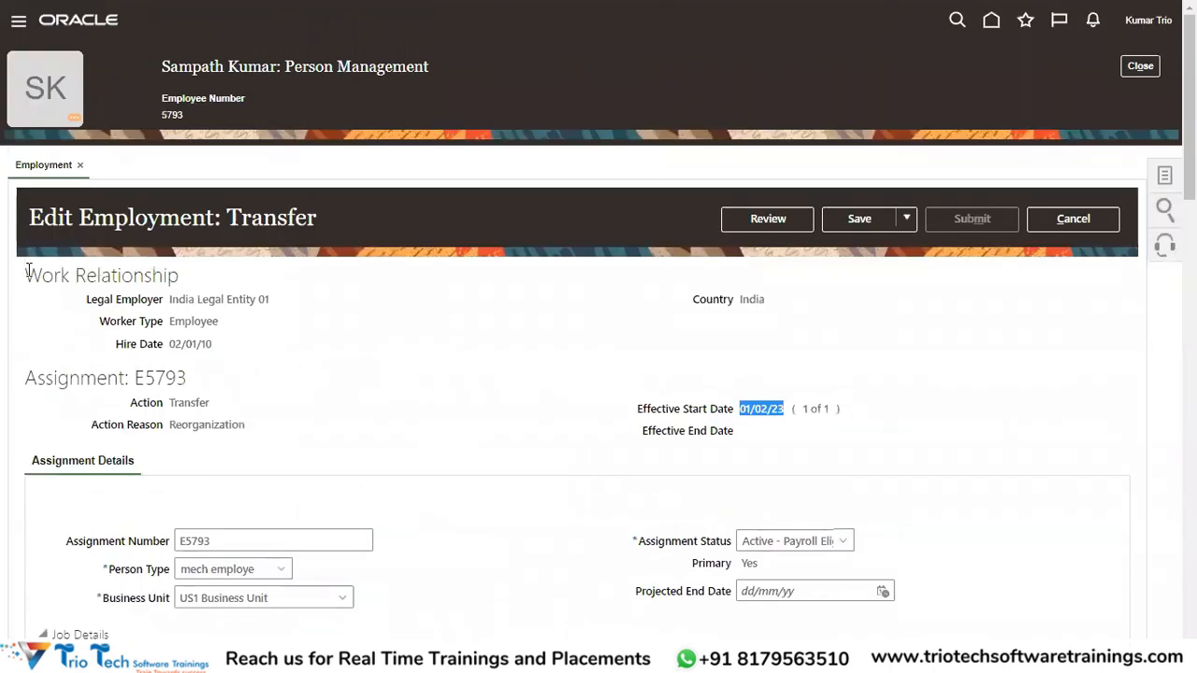
{"action": "left_click_drag", "start_coordinate": [28, 271], "coordinate": [367, 358]}
Verify the new US1 Business Unit value and send the changes for review.
{"action": "left_click", "coordinate": [280, 198]}
{"action": "double_click", "coordinate": [193, 67]}
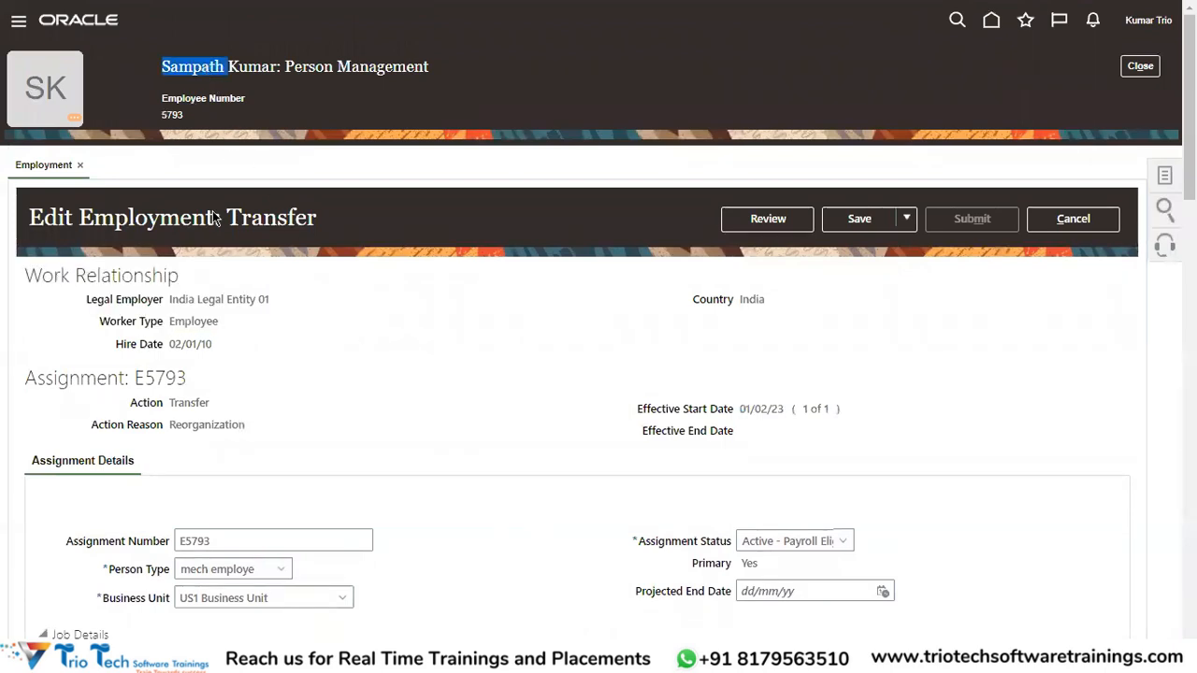
{"action": "left_click_drag", "start_coordinate": [172, 302], "coordinate": [352, 327]}
{"action": "scroll", "coordinate": [202, 425], "scroll_direction": "down", "scroll_amount": 3}
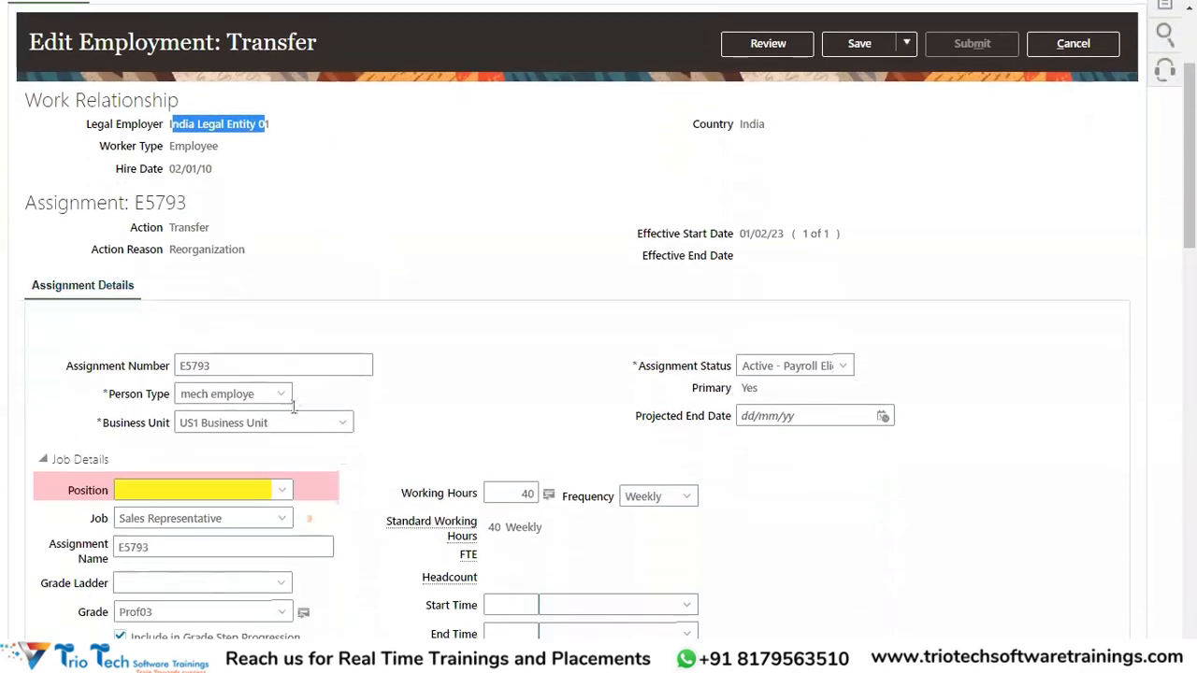
{"action": "left_click_drag", "start_coordinate": [277, 427], "coordinate": [190, 445]}
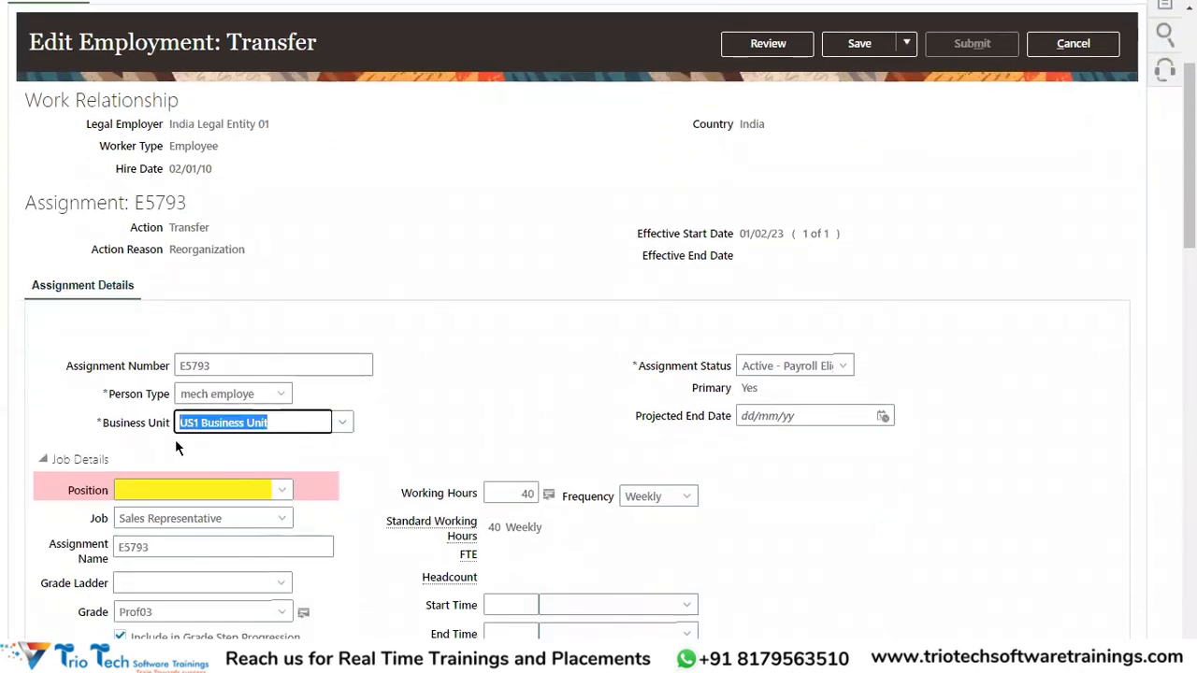
{"action": "left_click", "coordinate": [493, 402]}
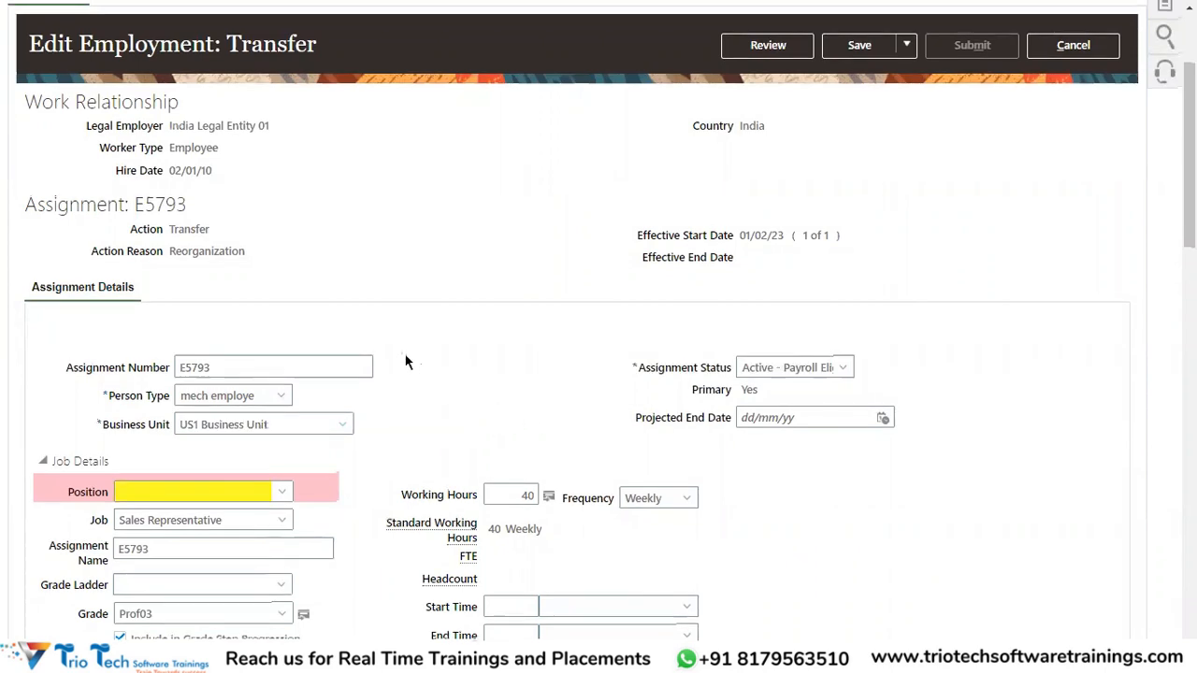
{"action": "scroll", "coordinate": [406, 361], "scroll_direction": "up", "scroll_amount": 3}
{"action": "left_click", "coordinate": [768, 221]}
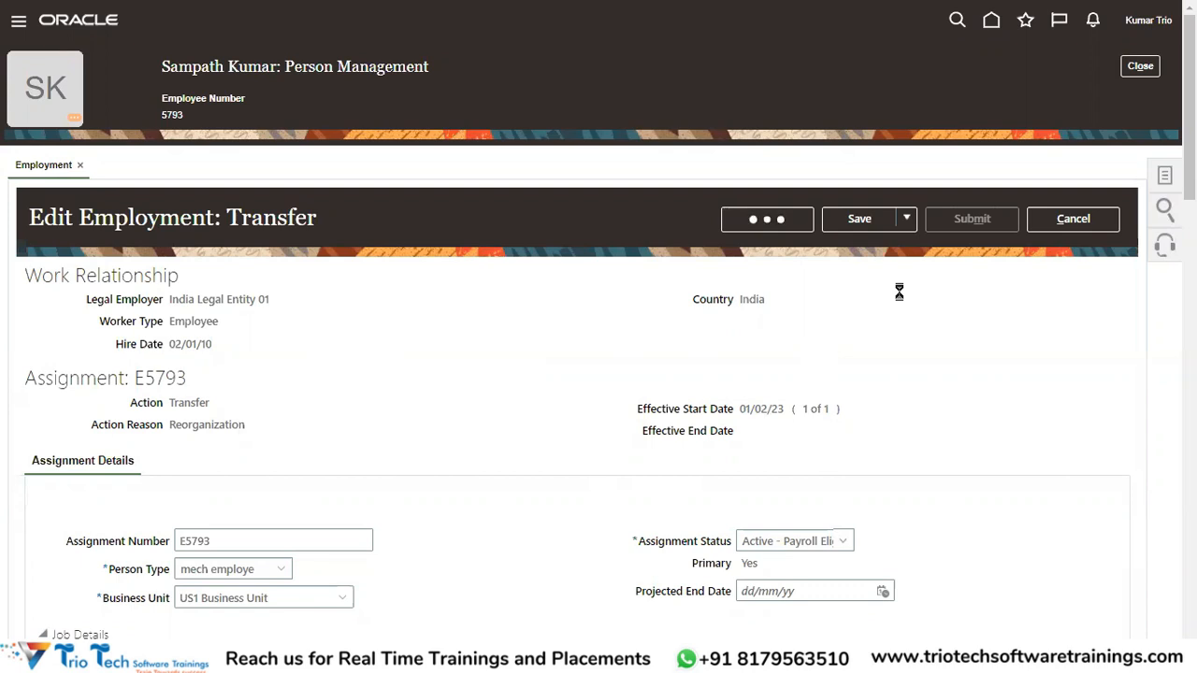
Submit the transfer and answer Yes to the warning.
{"action": "left_click", "coordinate": [975, 218]}
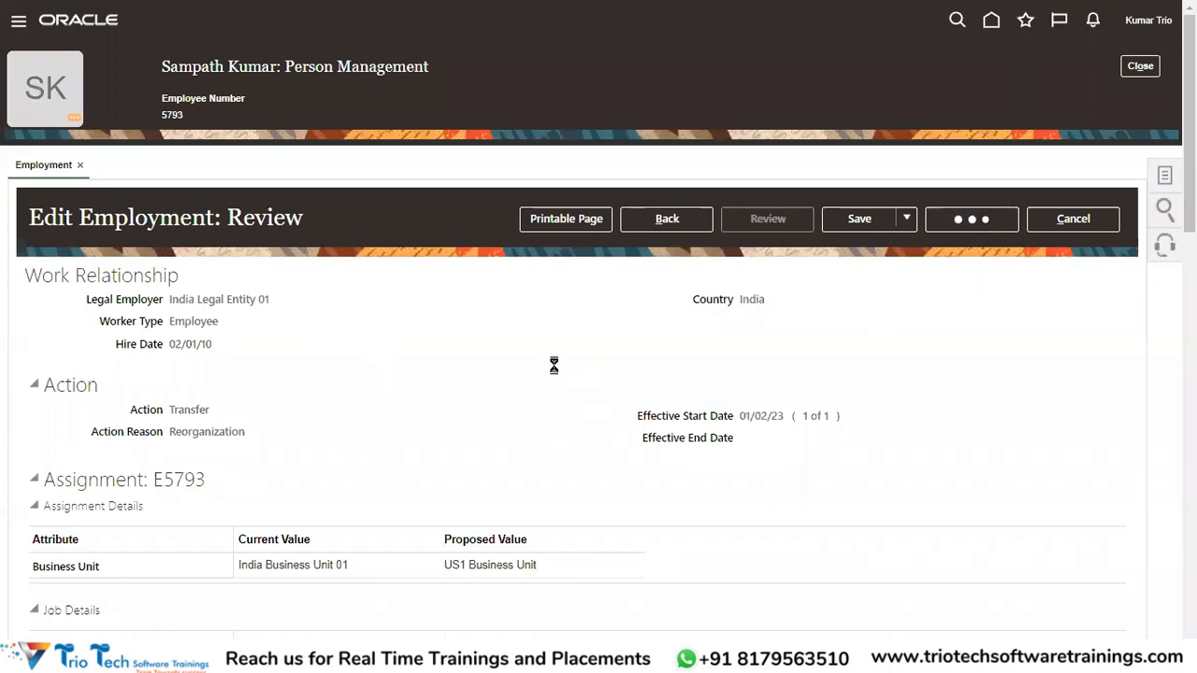
{"action": "left_click", "coordinate": [706, 359]}
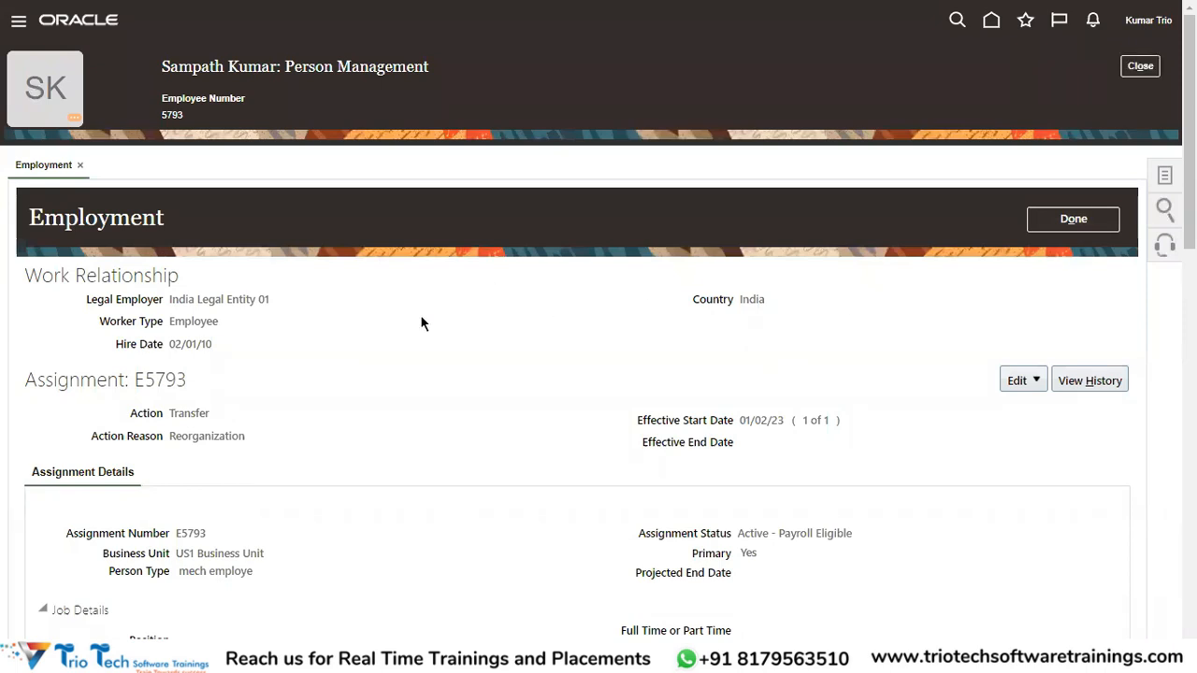
{"action": "left_click", "coordinate": [204, 263]}
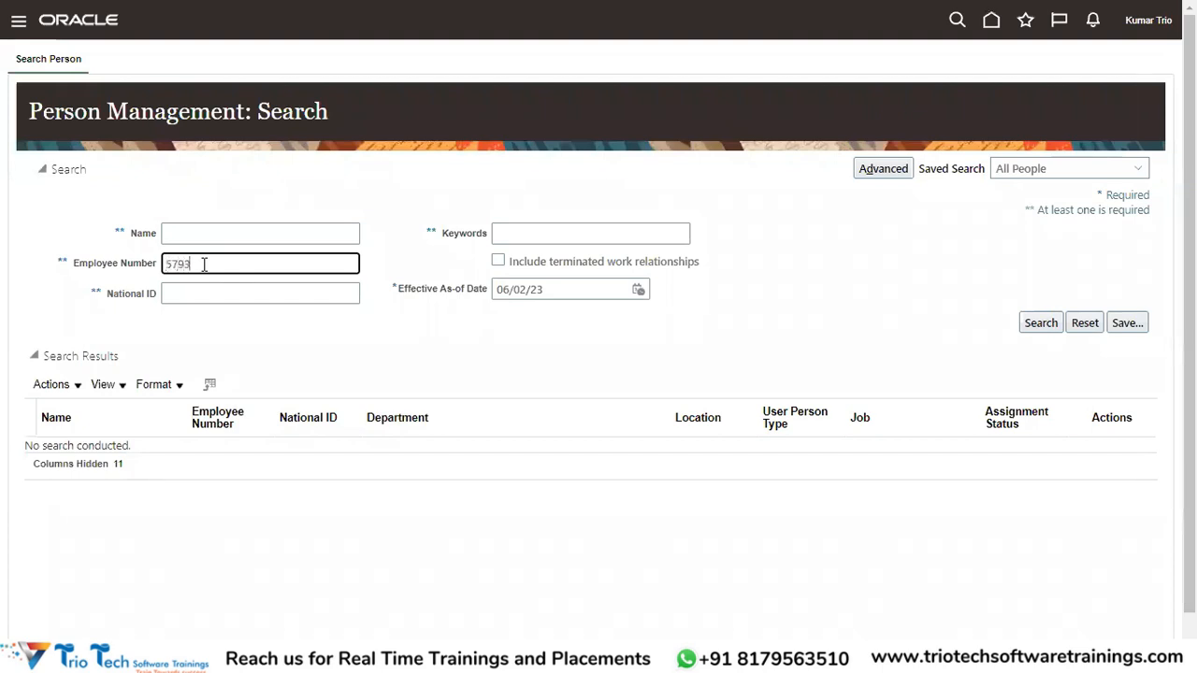
{"action": "left_click", "coordinate": [1049, 324]}
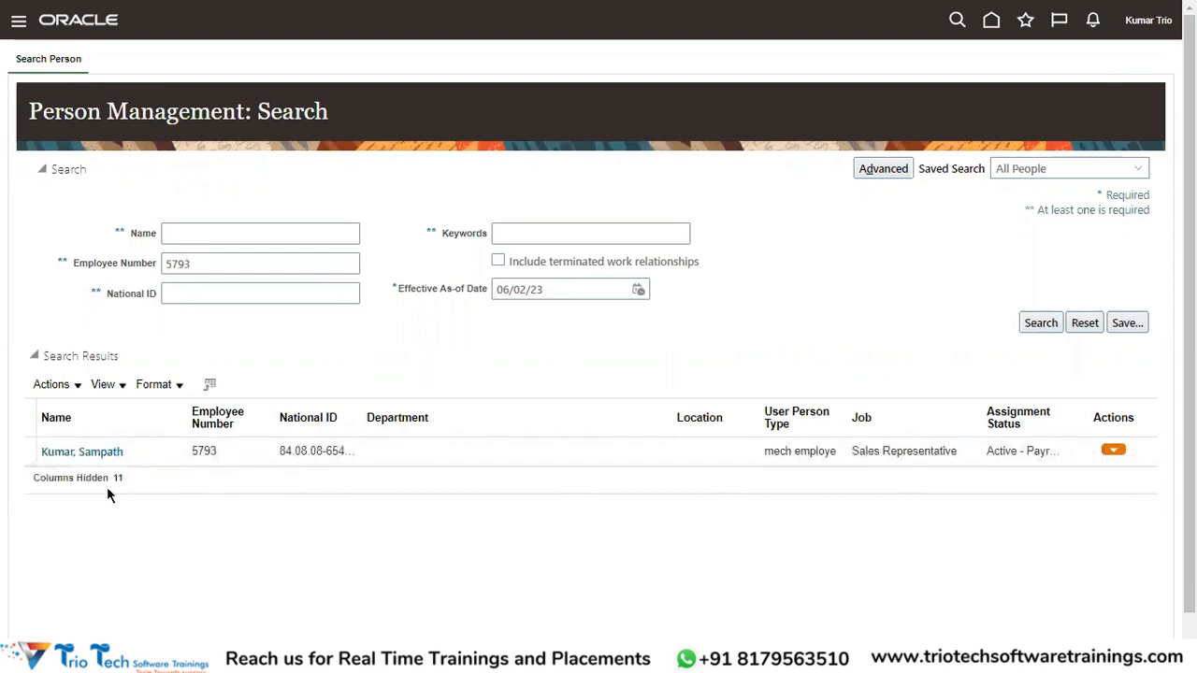
{"action": "left_click", "coordinate": [86, 458]}
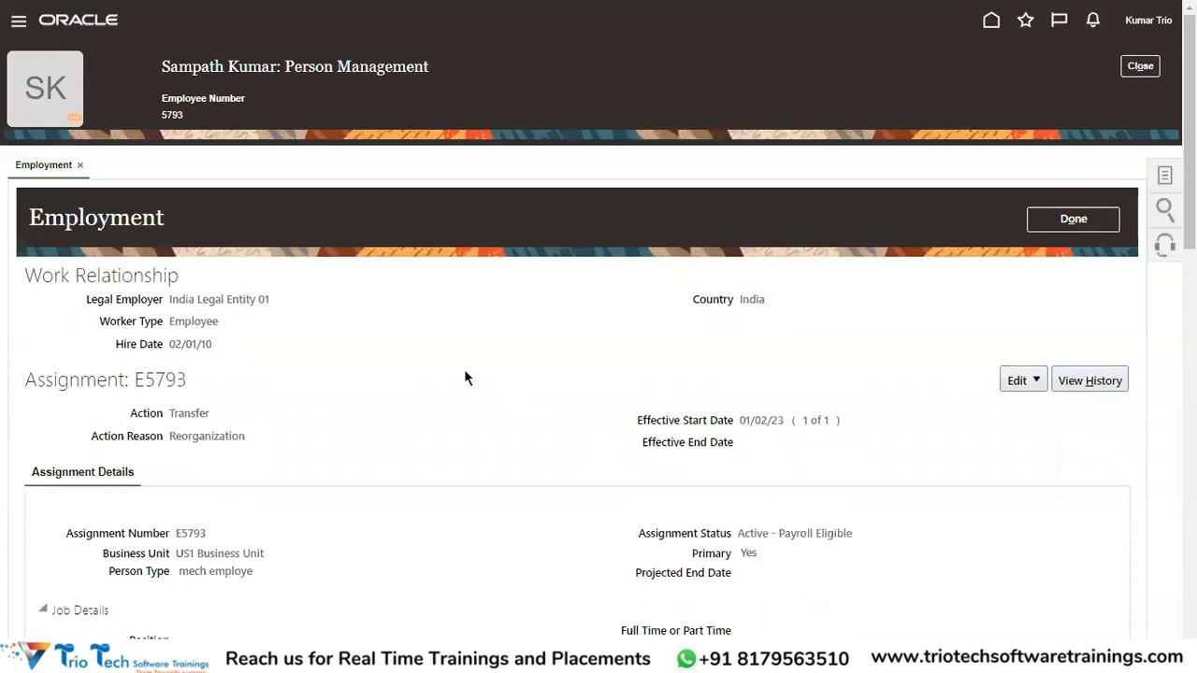
{"action": "double_click", "coordinate": [177, 68]}
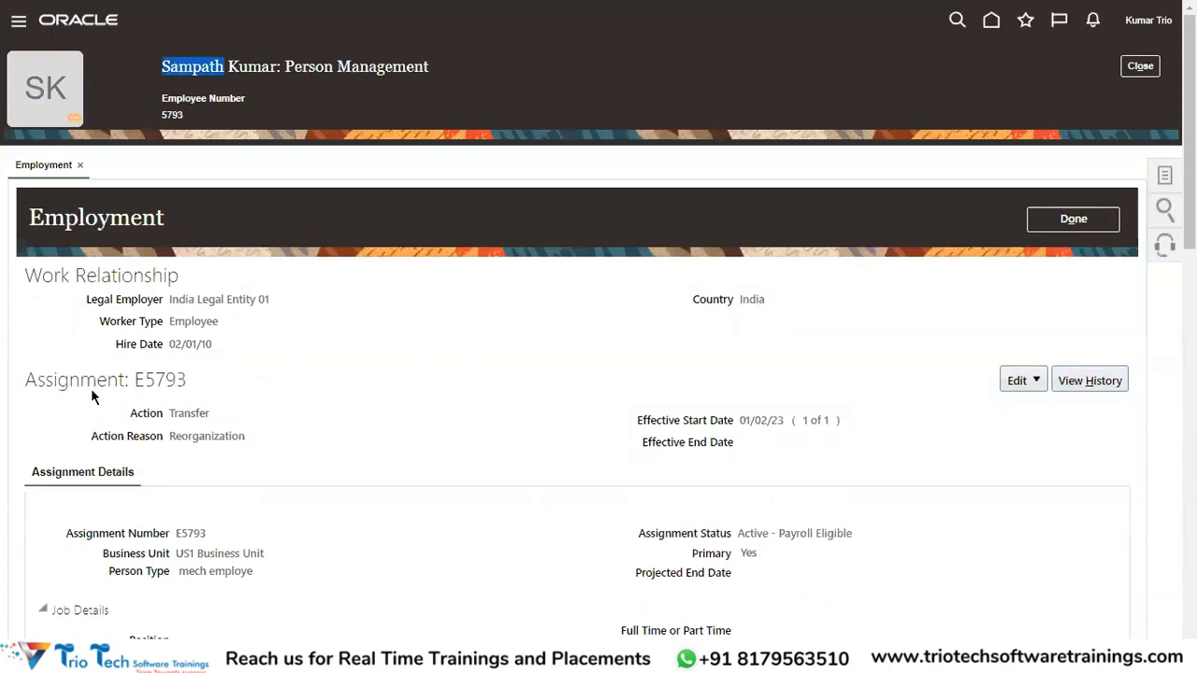
{"action": "double_click", "coordinate": [61, 383]}
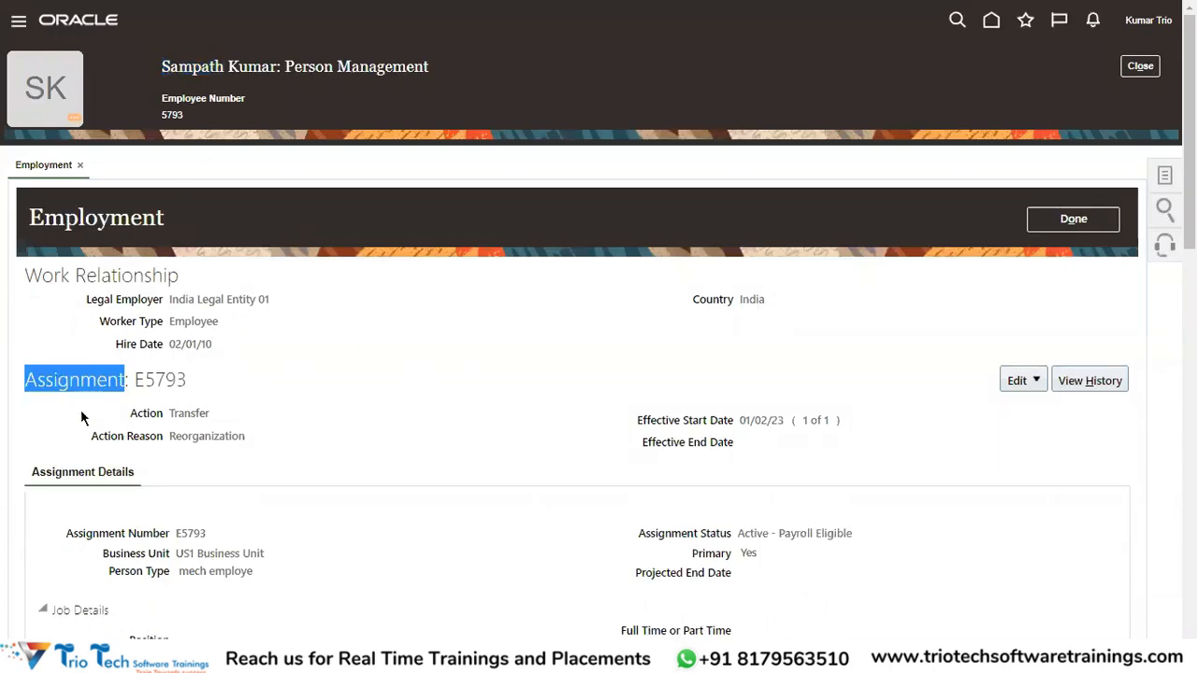
{"action": "double_click", "coordinate": [649, 422]}
{"action": "left_click_drag", "start_coordinate": [706, 428], "coordinate": [769, 421]}
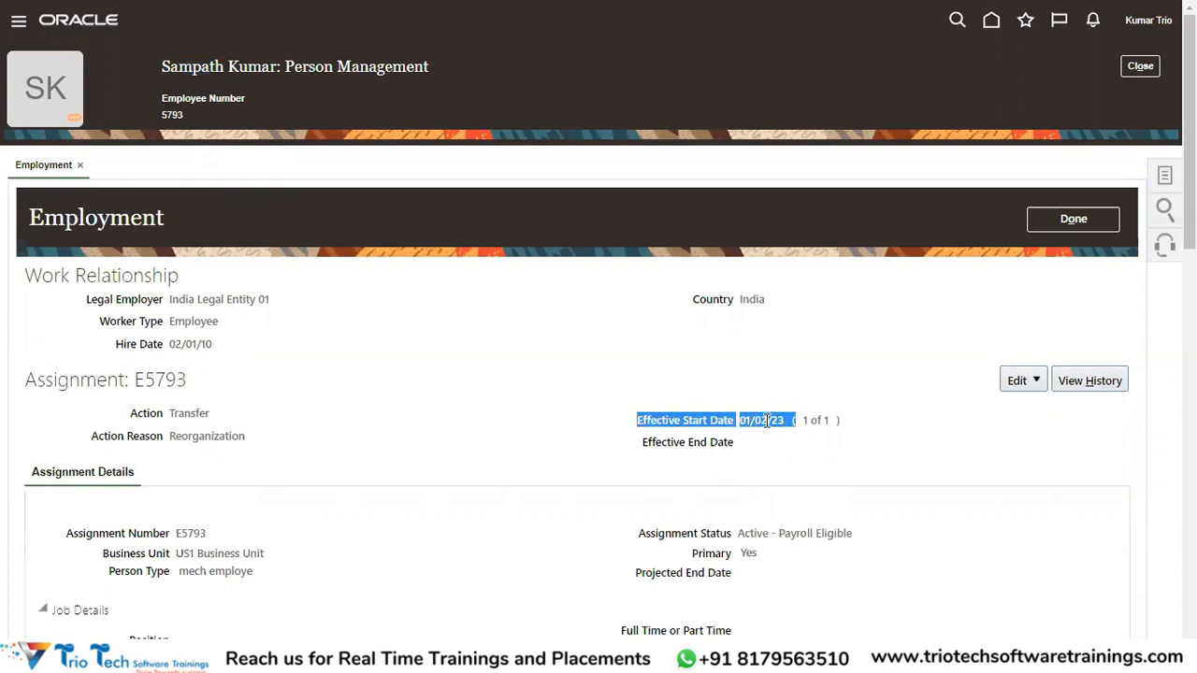
{"action": "double_click", "coordinate": [192, 414]}
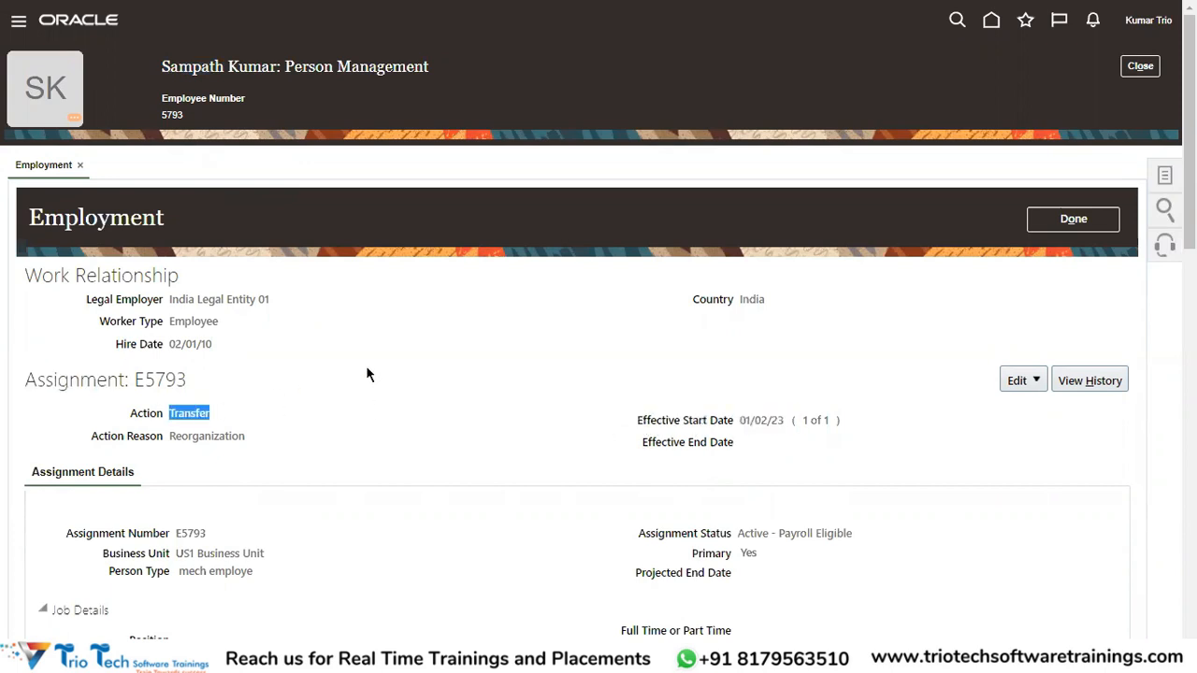
{"action": "scroll", "coordinate": [368, 374], "scroll_direction": "down", "scroll_amount": 3}
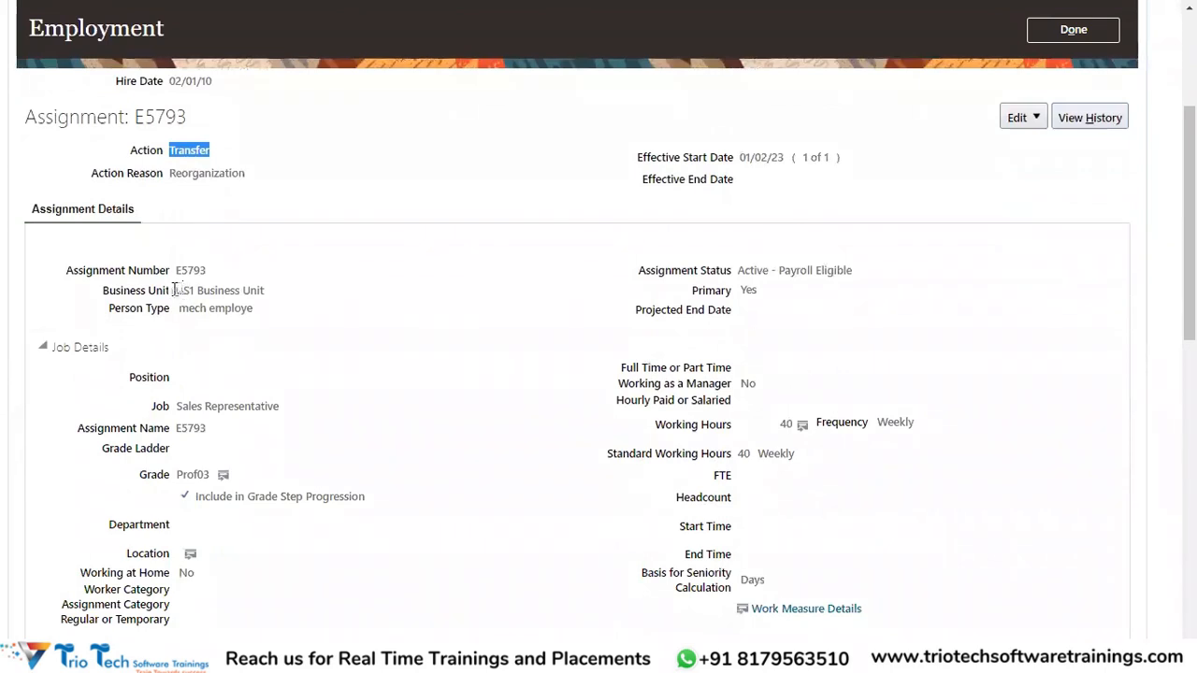
{"action": "left_click_drag", "start_coordinate": [173, 289], "coordinate": [207, 287]}
{"action": "scroll", "coordinate": [265, 289], "scroll_direction": "up", "scroll_amount": 3}
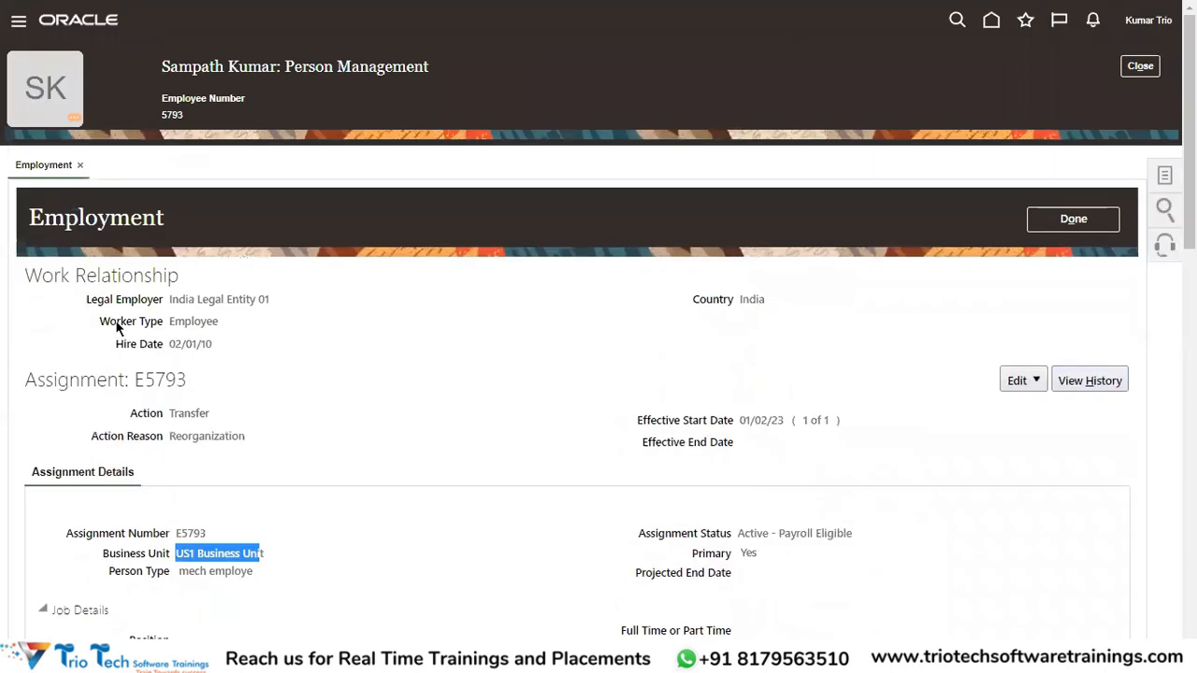
{"action": "left_click_drag", "start_coordinate": [34, 273], "coordinate": [262, 327]}
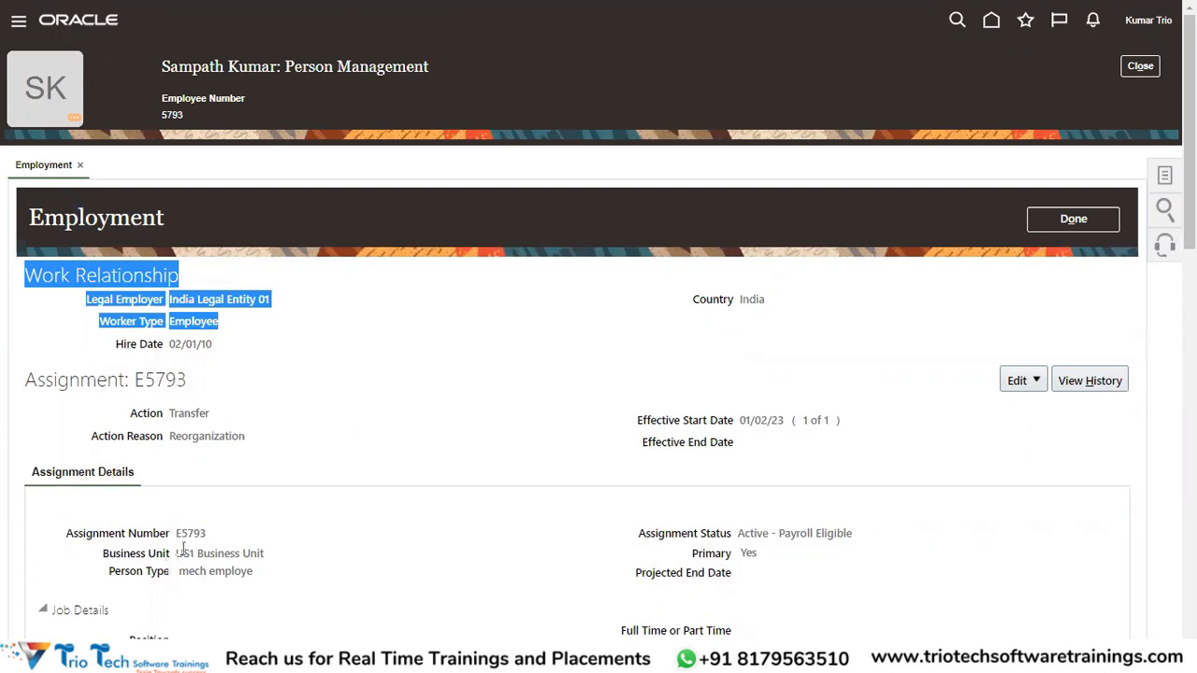
{"action": "left_click_drag", "start_coordinate": [174, 555], "coordinate": [250, 551]}
Open the 03/10/21 Manager Change record from history and note its 31/01/23 end date.
{"action": "left_click", "coordinate": [1083, 381]}
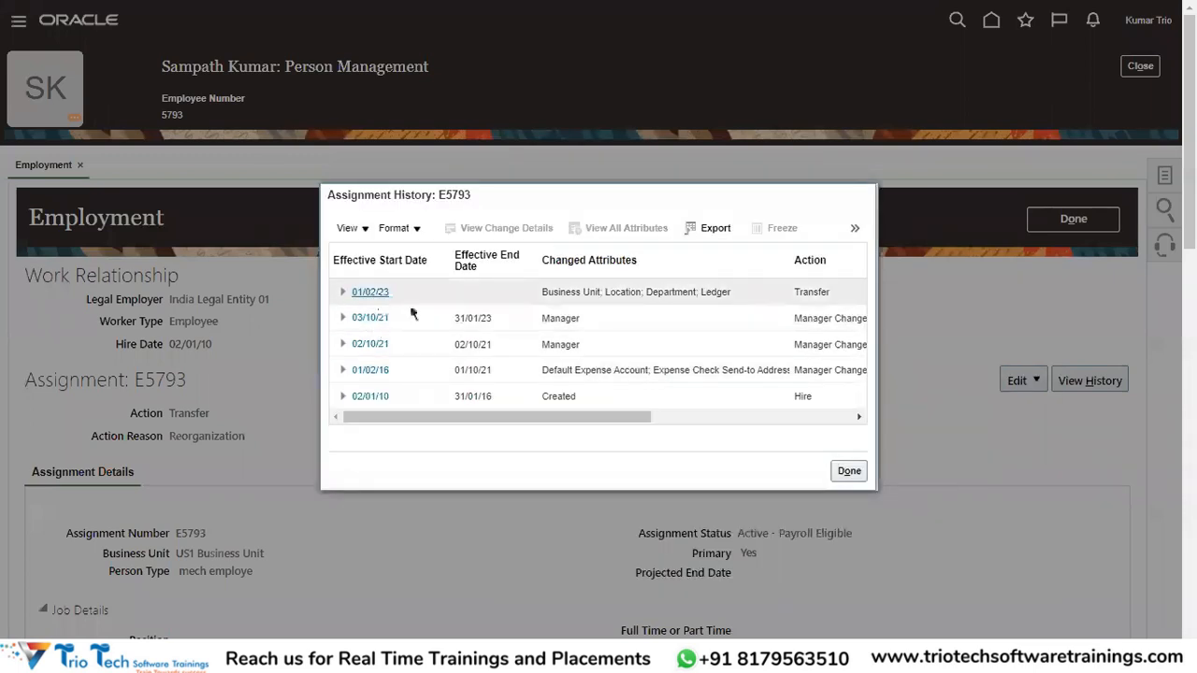
{"action": "left_click", "coordinate": [377, 319]}
{"action": "left_click", "coordinate": [370, 320]}
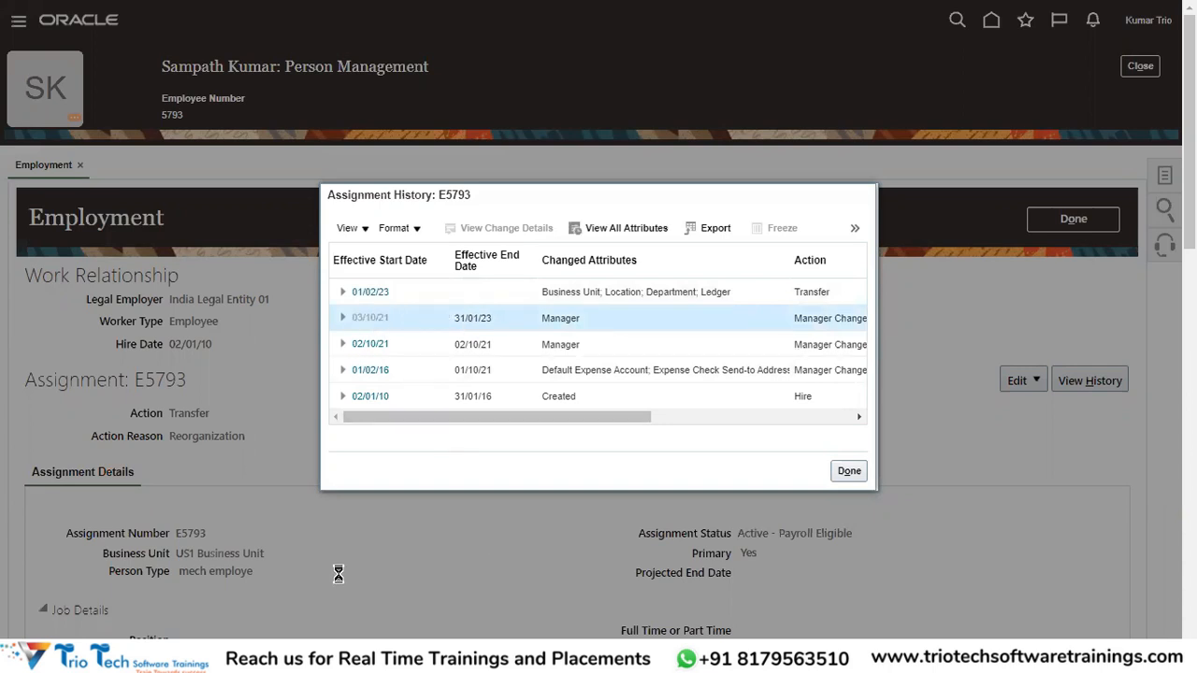
{"action": "scroll", "coordinate": [270, 496], "scroll_direction": "down", "scroll_amount": 1}
{"action": "scroll", "coordinate": [271, 496], "scroll_direction": "down", "scroll_amount": 3}
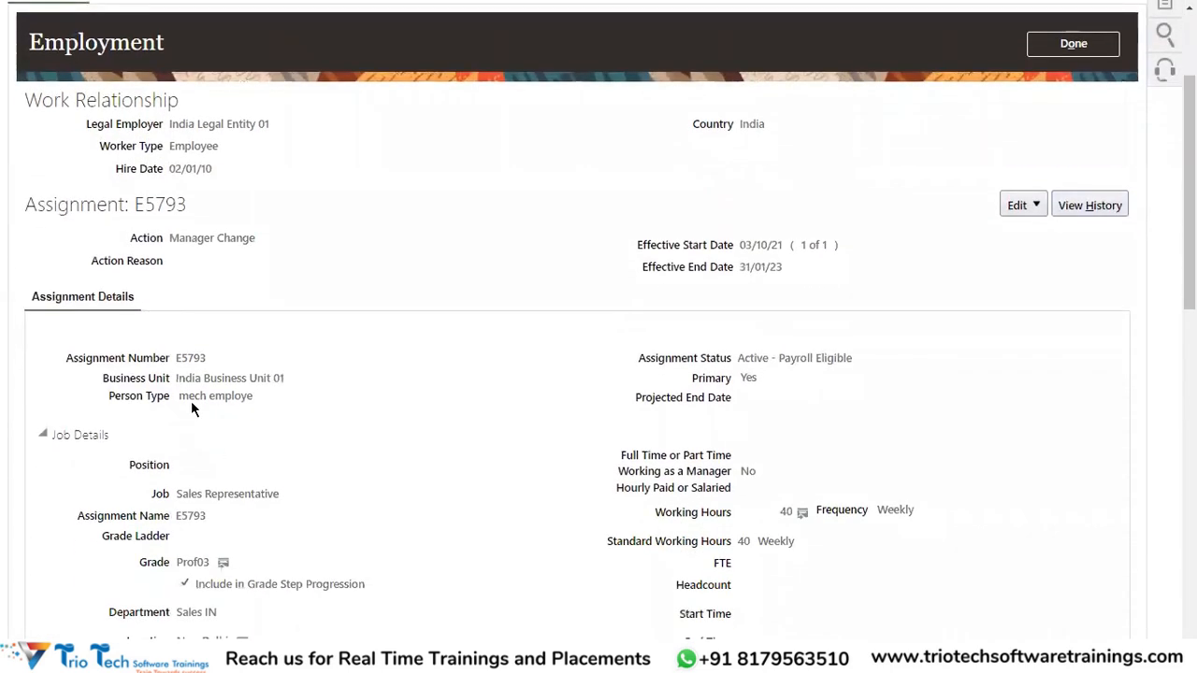
{"action": "left_click_drag", "start_coordinate": [174, 370], "coordinate": [324, 381]}
{"action": "scroll", "coordinate": [601, 427], "scroll_direction": "up", "scroll_amount": 3}
{"action": "left_click_drag", "start_coordinate": [739, 441], "coordinate": [771, 441]}
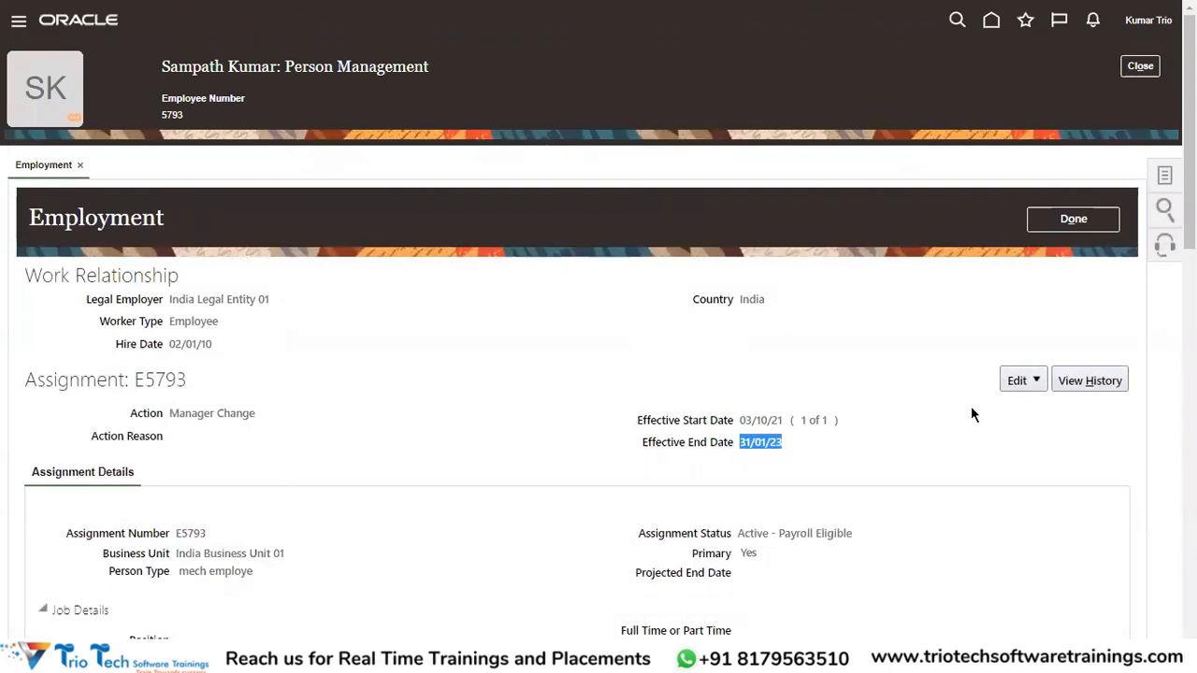
Glance at the Excel global transfer notes and return to the Employment page.
{"action": "key", "text": "alt+Tab"}
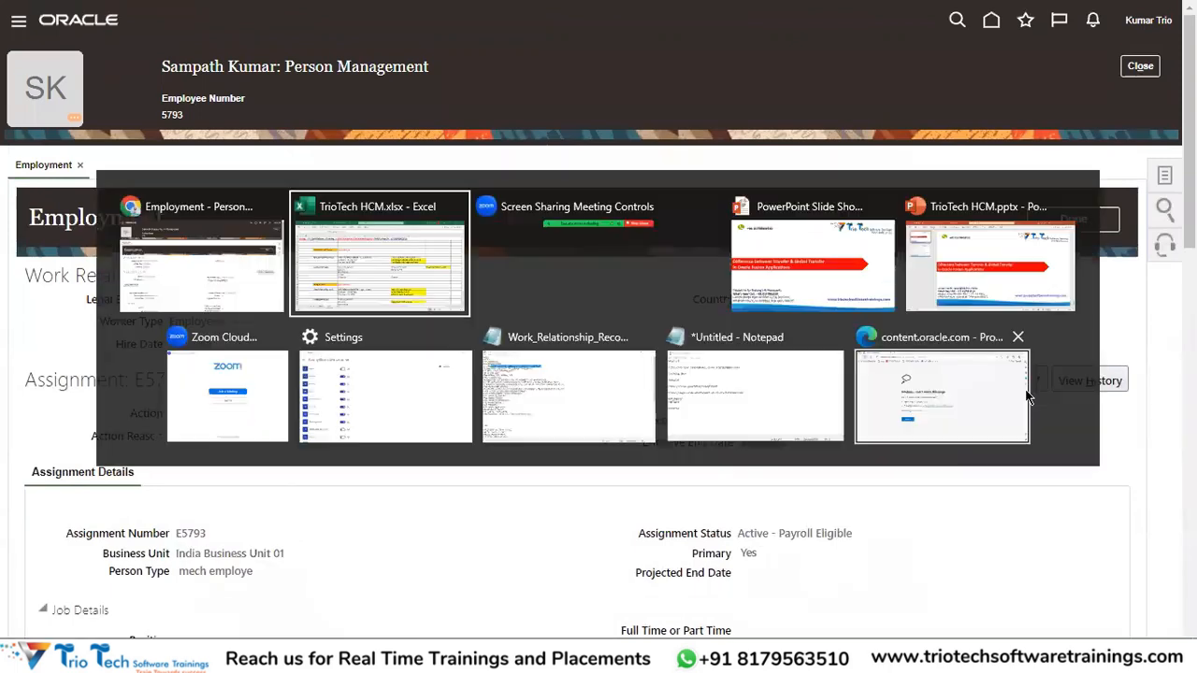
{"action": "scroll", "coordinate": [925, 446], "scroll_direction": "down", "scroll_amount": 3}
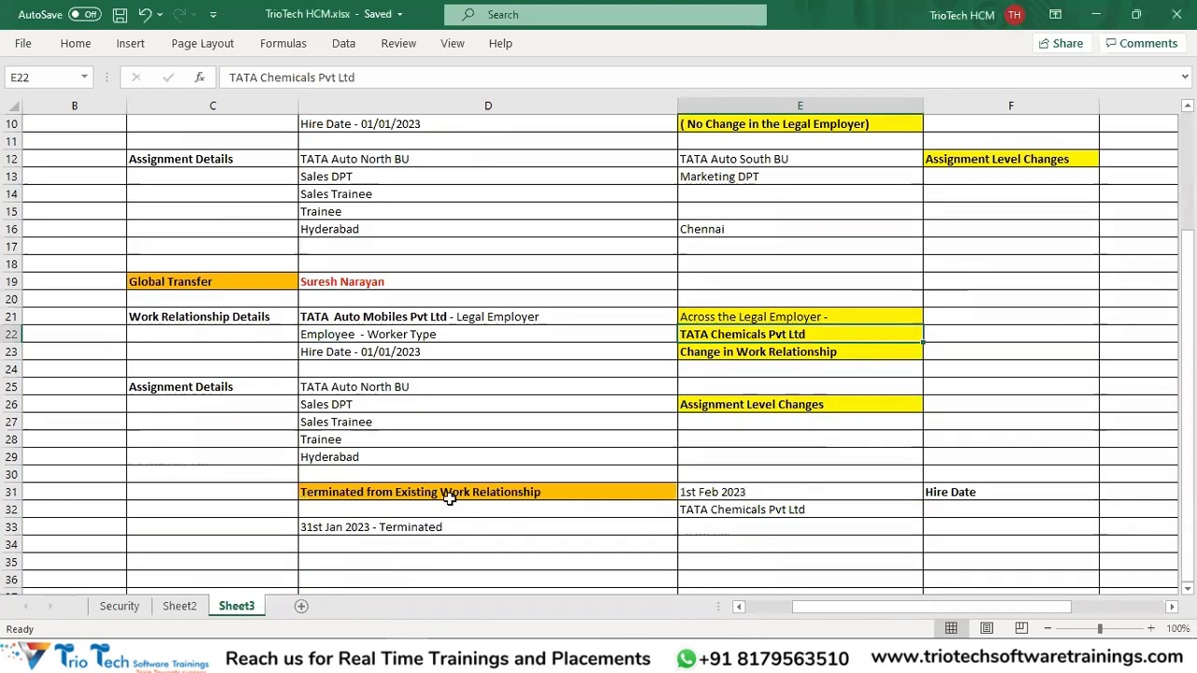
{"action": "key", "text": "alt+Tab"}
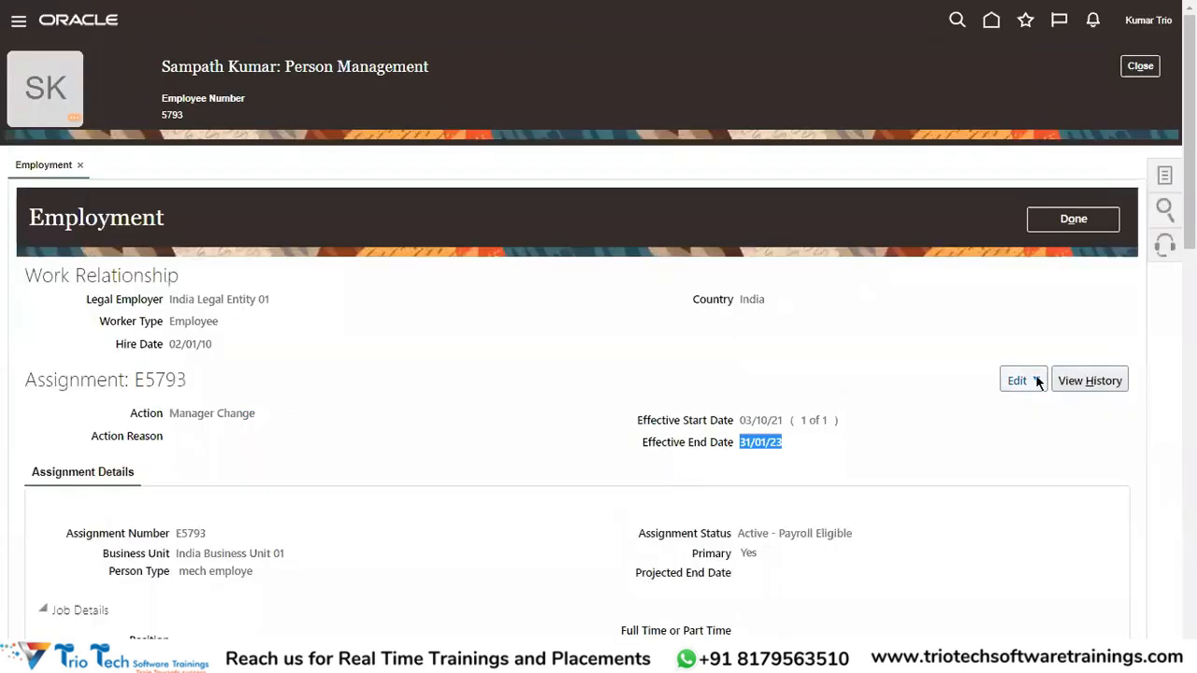
Open the 01/02/23 Transfer record from View History and check its US1 Business Unit.
{"action": "left_click", "coordinate": [1090, 374]}
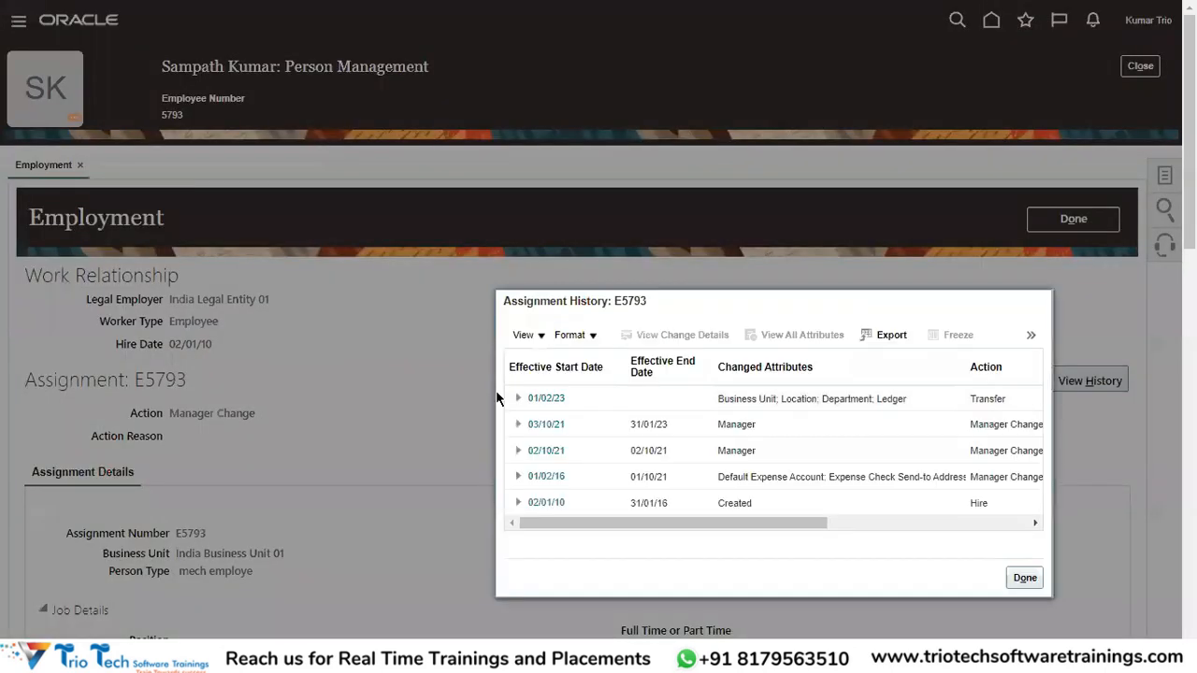
{"action": "left_click", "coordinate": [379, 295]}
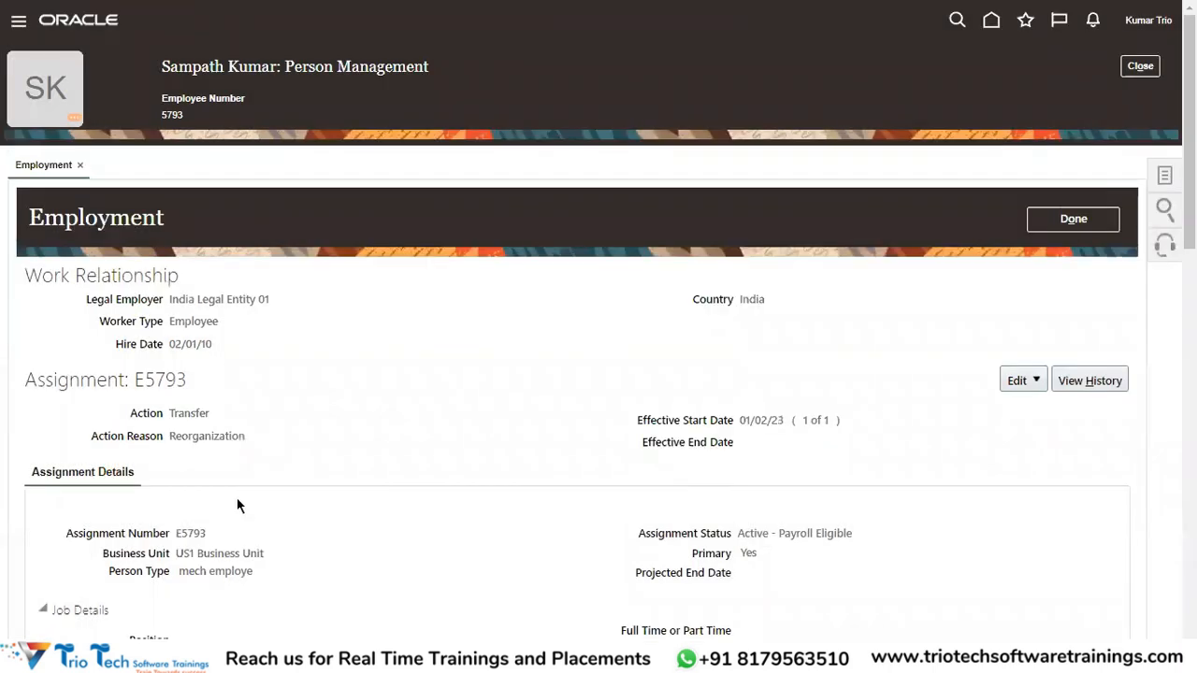
{"action": "scroll", "coordinate": [183, 450], "scroll_direction": "down", "scroll_amount": 2}
{"action": "left_click_drag", "start_coordinate": [178, 465], "coordinate": [267, 459]}
{"action": "scroll", "coordinate": [312, 432], "scroll_direction": "up", "scroll_amount": 2}
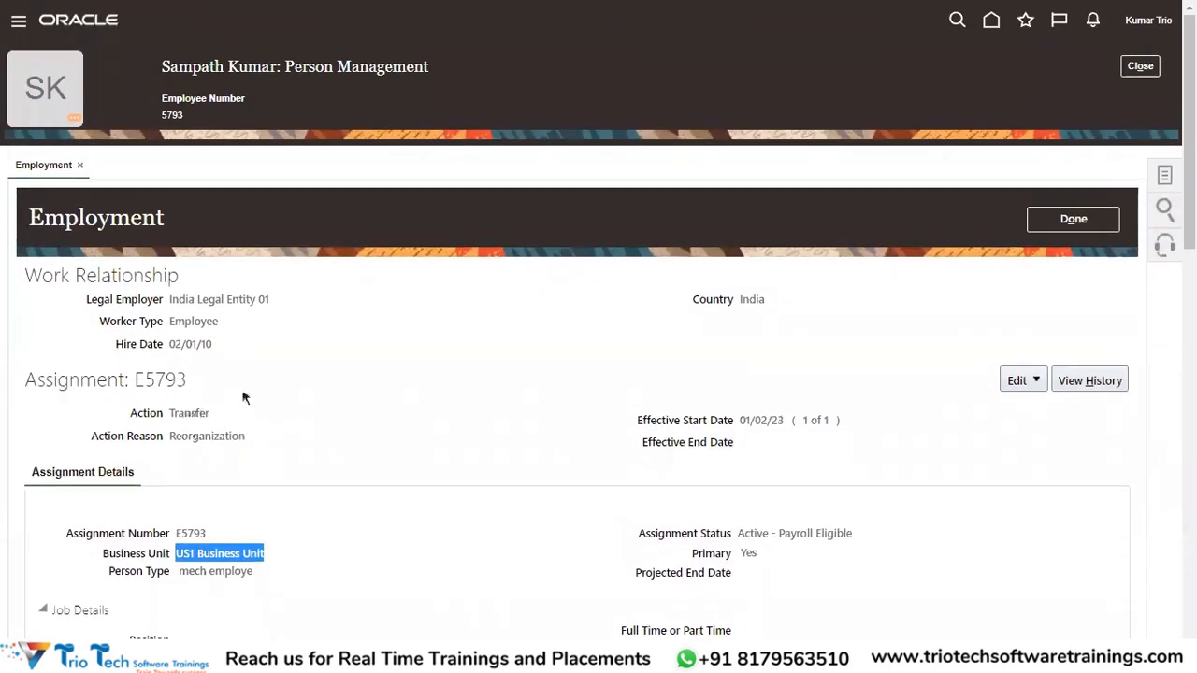
Point out that the legal employer is still India Legal Entity 01.
{"action": "left_click_drag", "start_coordinate": [54, 275], "coordinate": [244, 348]}
{"action": "double_click", "coordinate": [172, 68]}
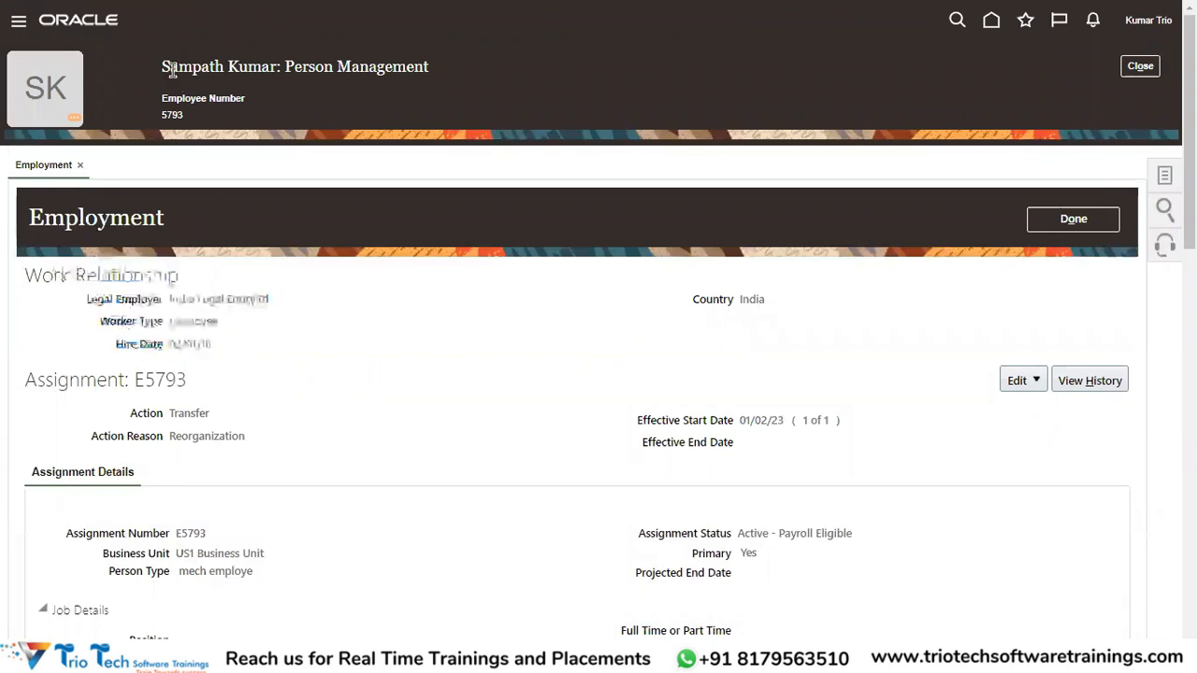
{"action": "left_click_drag", "start_coordinate": [169, 299], "coordinate": [273, 305]}
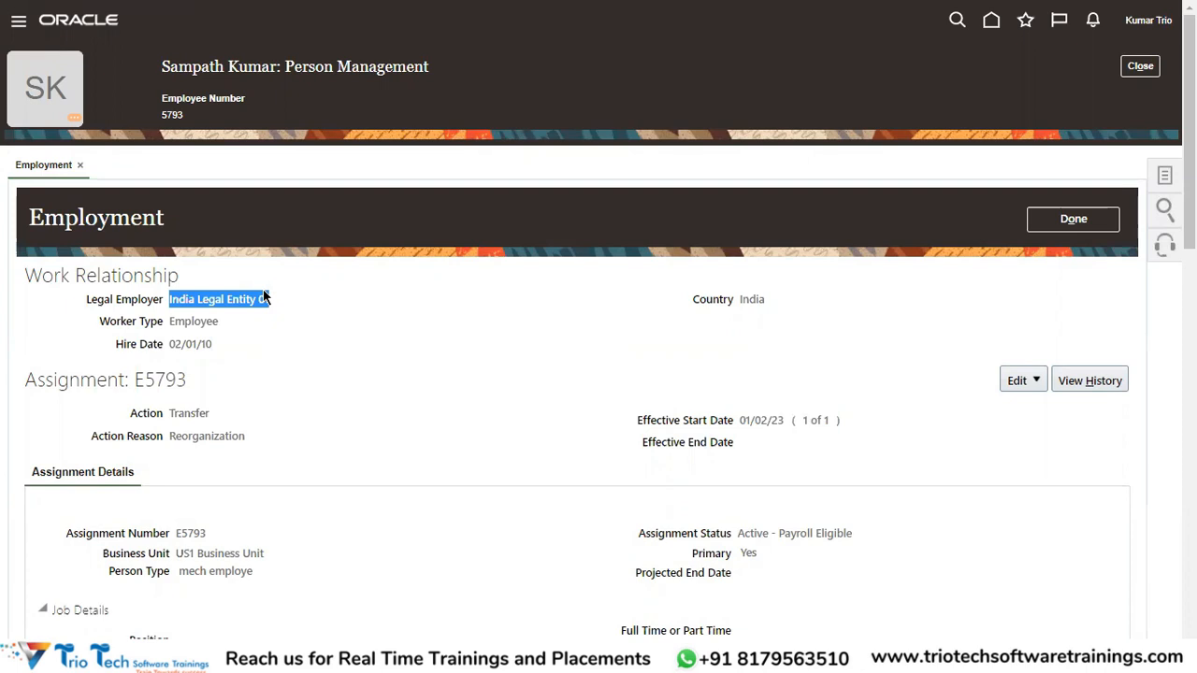
{"action": "double_click", "coordinate": [195, 71]}
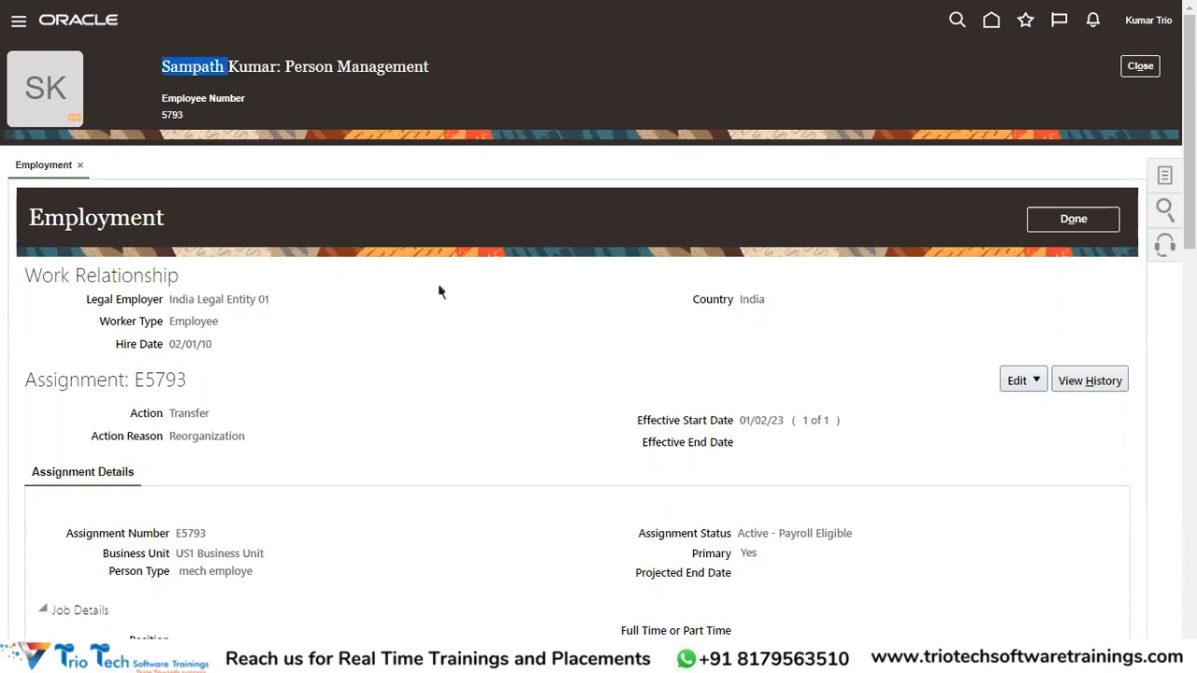
{"action": "left_click_drag", "start_coordinate": [169, 298], "coordinate": [273, 304]}
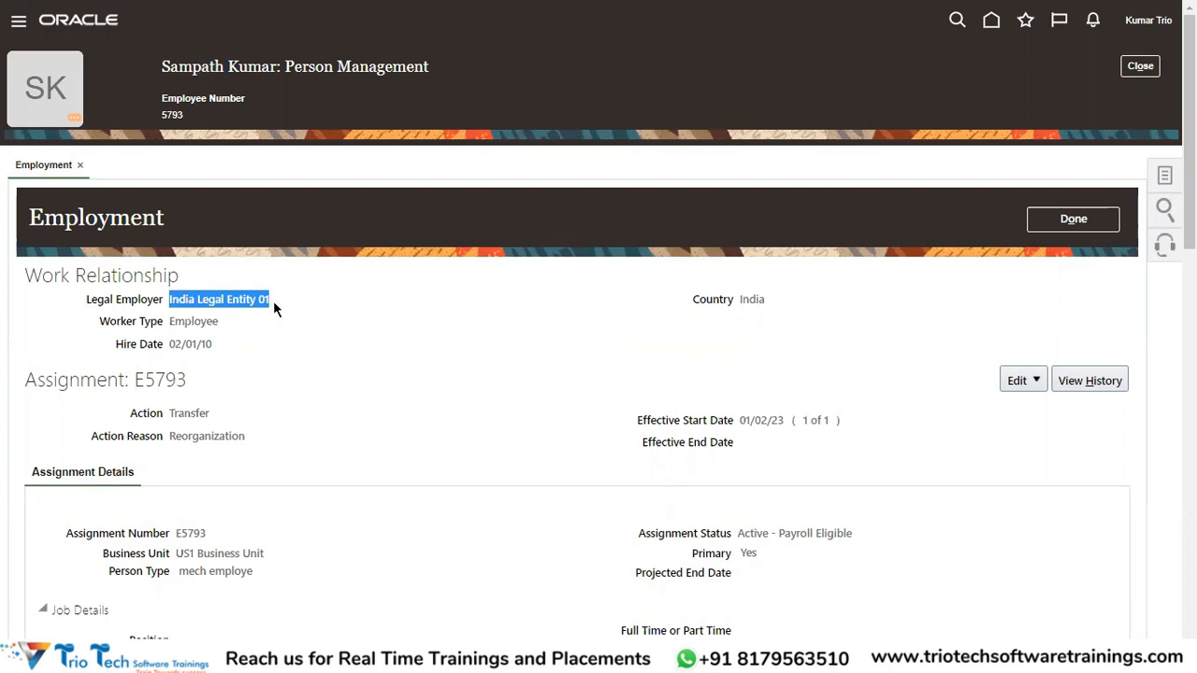
{"action": "double_click", "coordinate": [201, 66]}
{"action": "left_click_drag", "start_coordinate": [91, 302], "coordinate": [257, 303]}
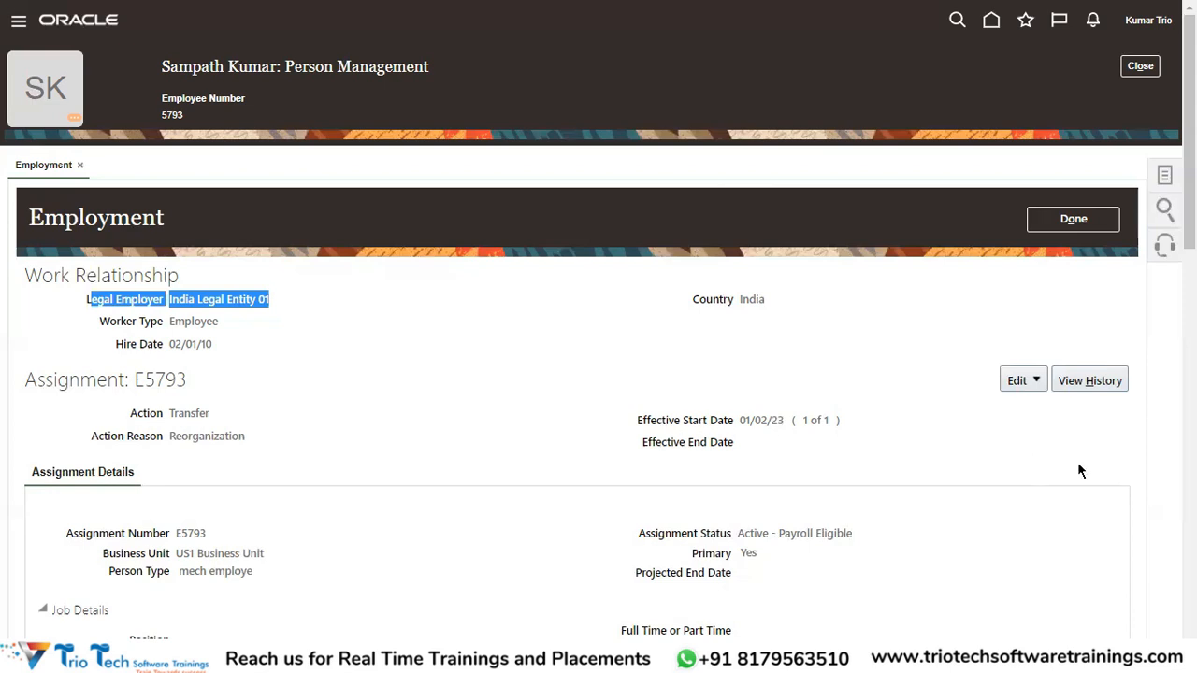
Start a new employment update with effective start date 01/03/23.
{"action": "left_click", "coordinate": [1034, 381]}
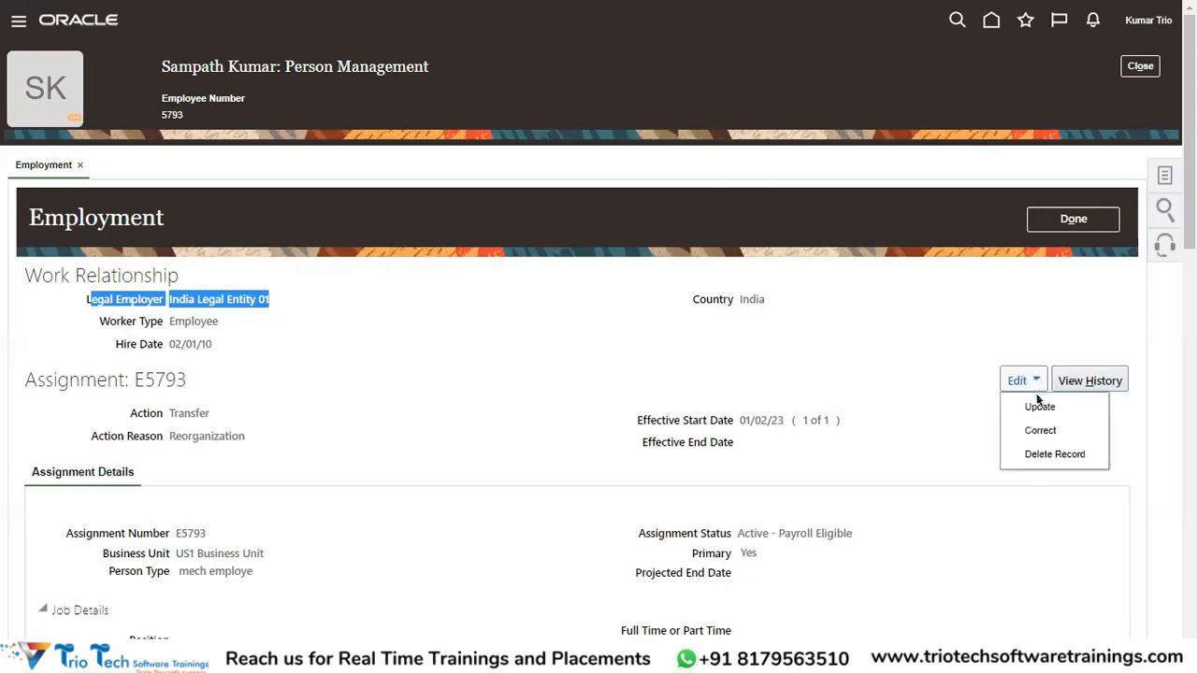
{"action": "left_click", "coordinate": [1038, 408]}
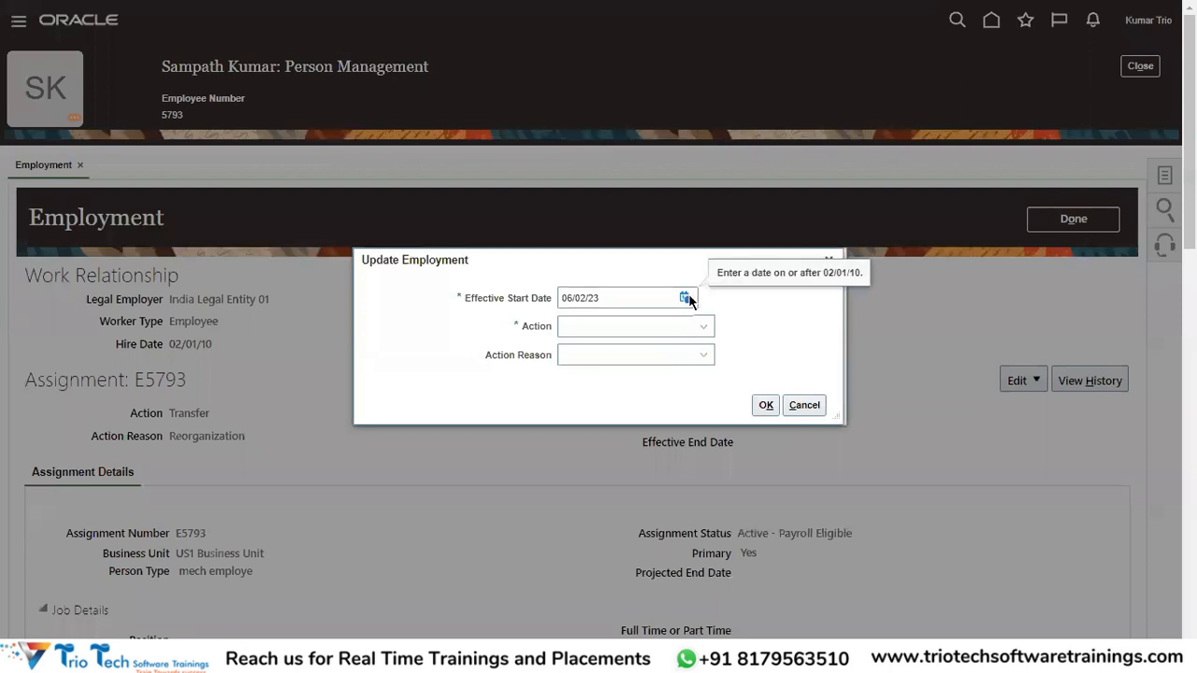
{"action": "left_click", "coordinate": [686, 297]}
{"action": "left_click", "coordinate": [751, 324]}
{"action": "left_click", "coordinate": [754, 375]}
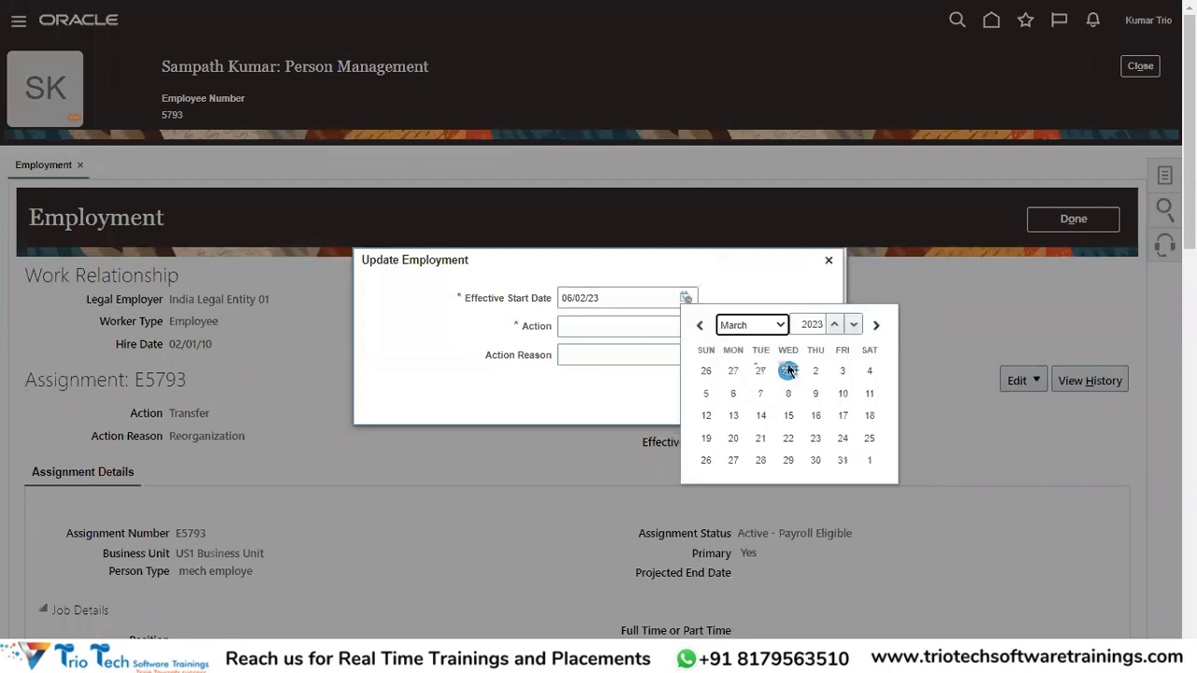
{"action": "left_click", "coordinate": [788, 372]}
{"action": "left_click_drag", "start_coordinate": [615, 299], "coordinate": [526, 312]}
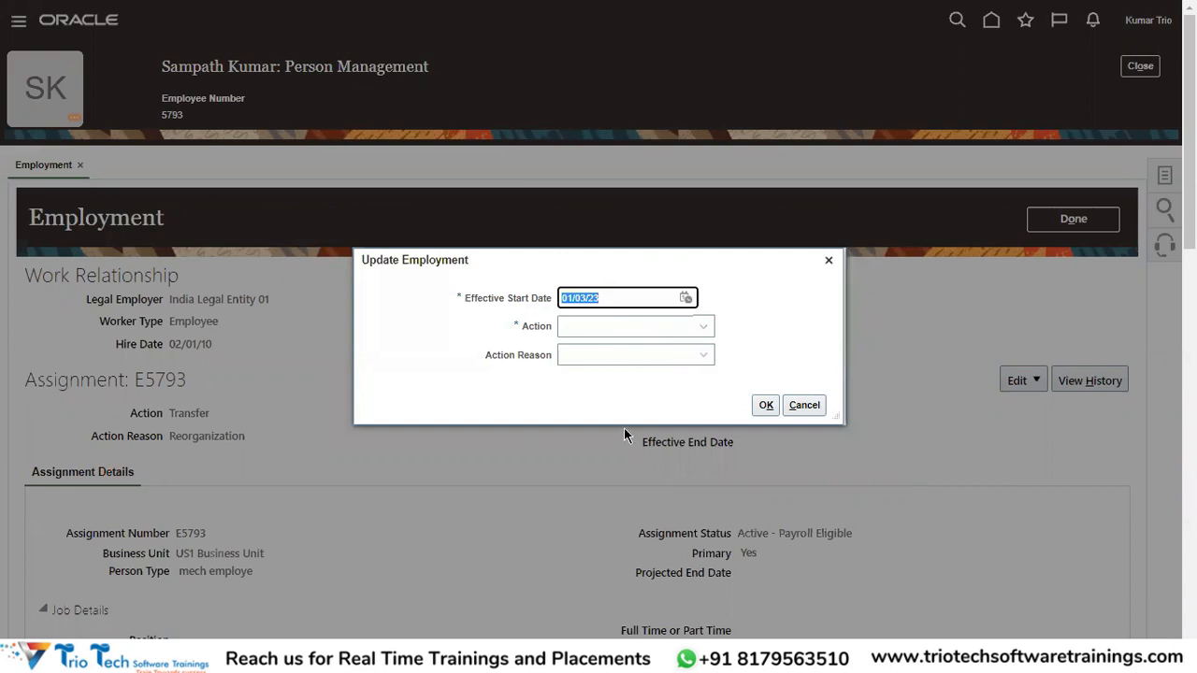
Set the employment action to Global Transfer.
{"action": "left_click", "coordinate": [657, 335]}
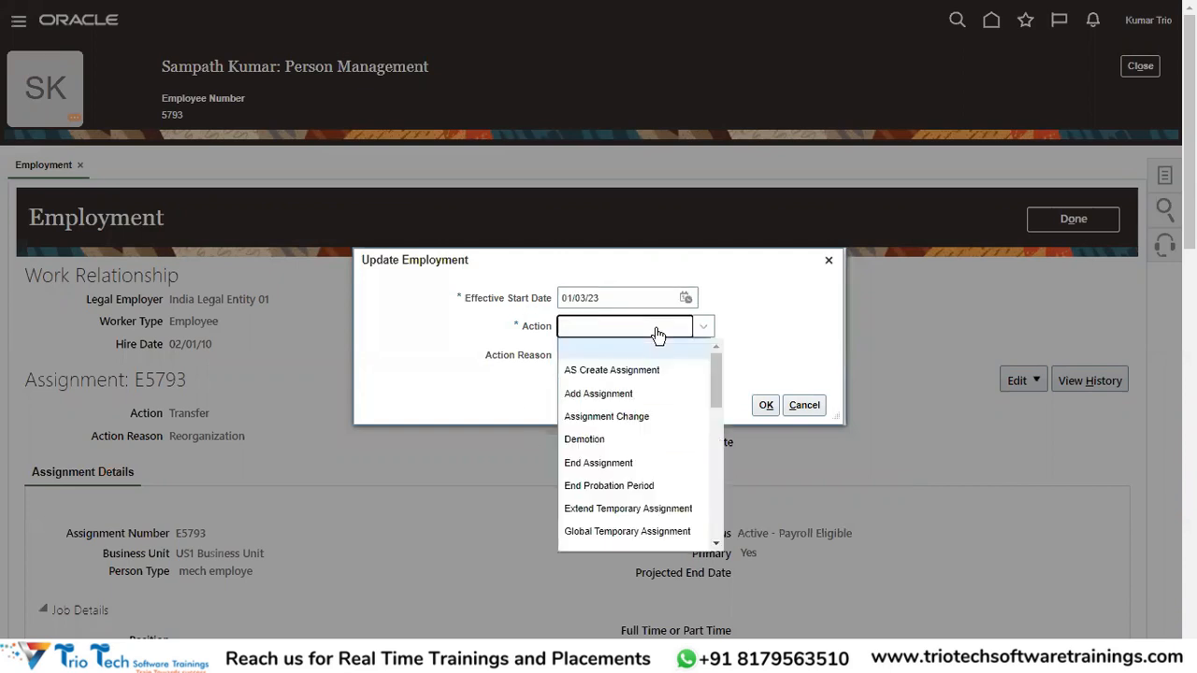
{"action": "key", "text": "g"}
{"action": "scroll", "coordinate": [642, 505], "scroll_direction": "down", "scroll_amount": 1}
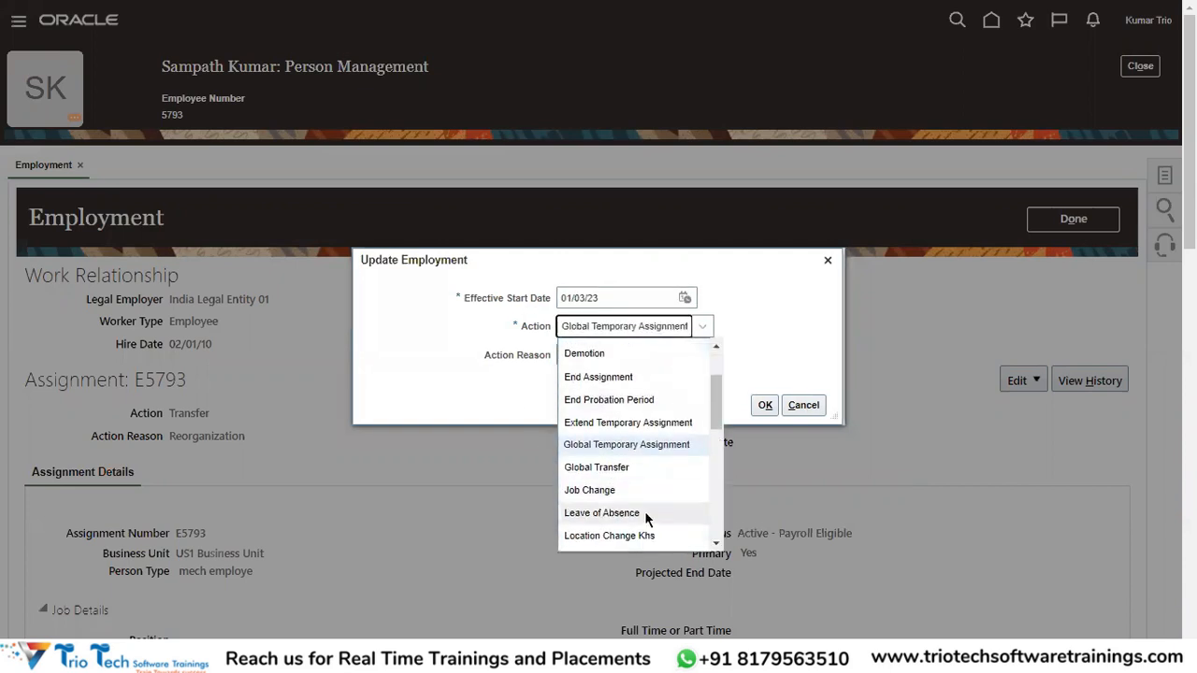
{"action": "left_click", "coordinate": [606, 468]}
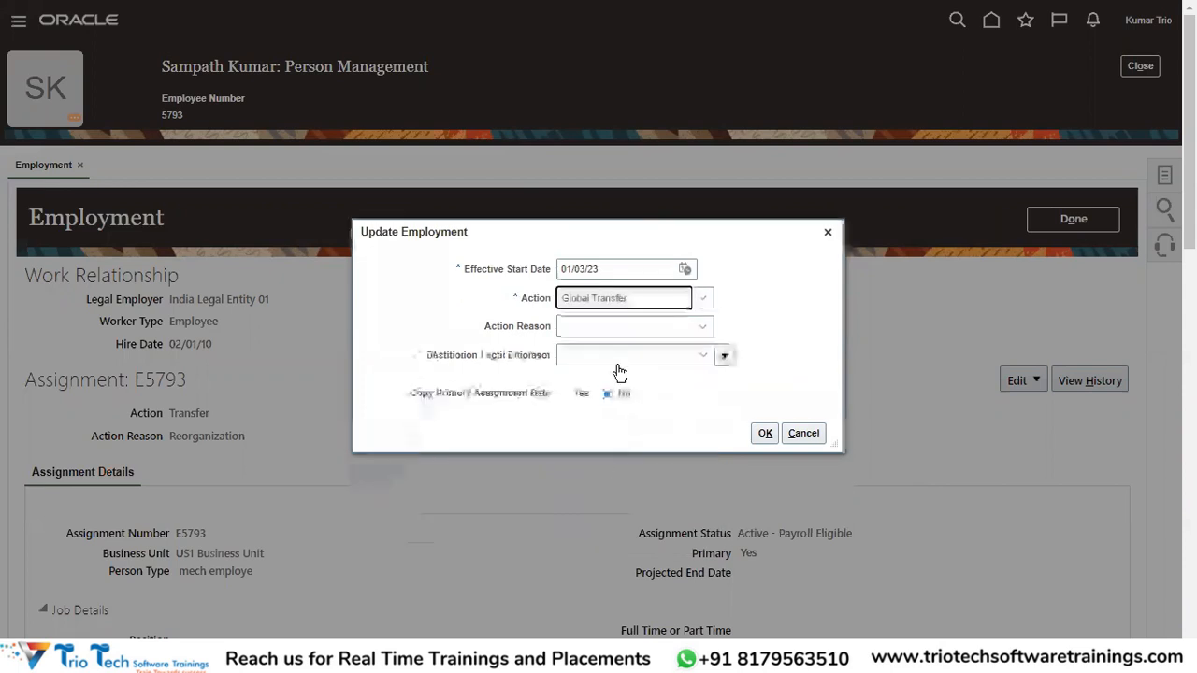
{"action": "left_click", "coordinate": [601, 313]}
{"action": "scroll", "coordinate": [609, 493], "scroll_direction": "down", "scroll_amount": 4}
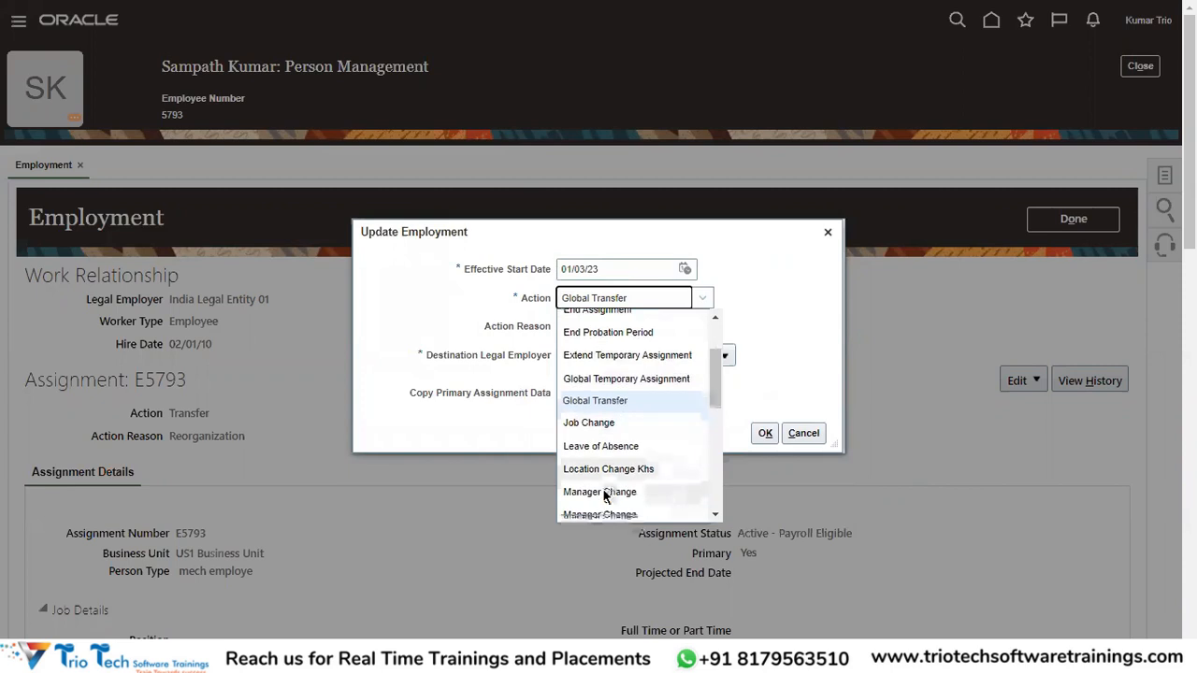
{"action": "scroll", "coordinate": [593, 452], "scroll_direction": "down", "scroll_amount": 5}
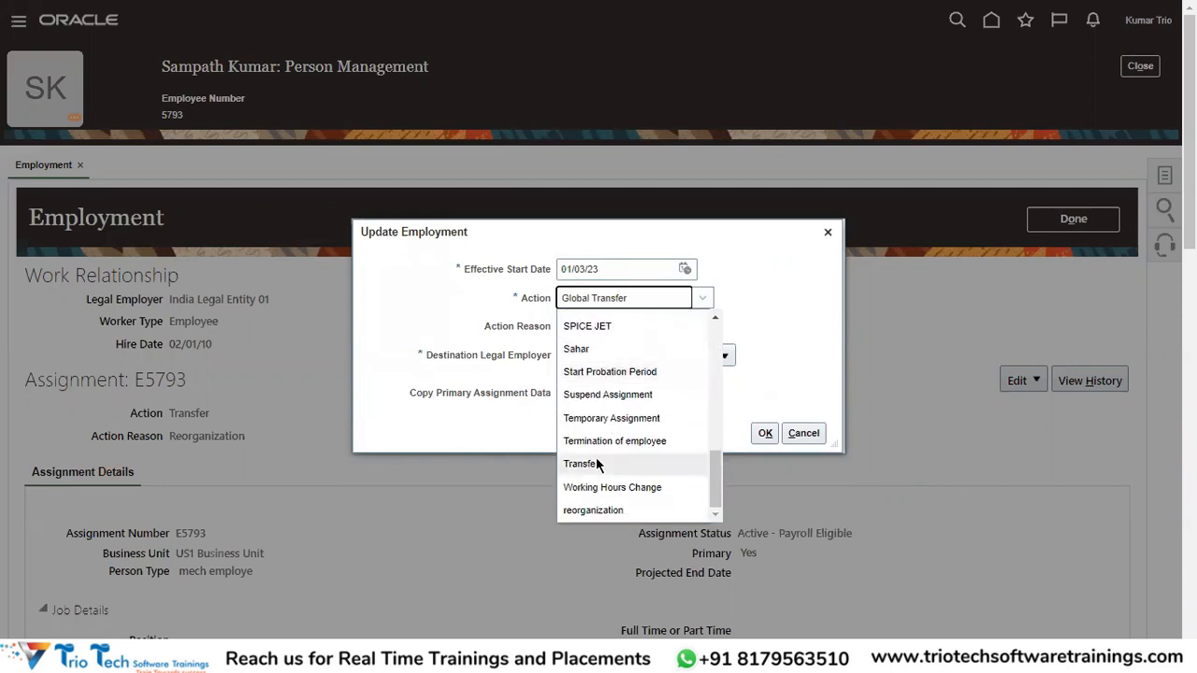
{"action": "left_click", "coordinate": [595, 458]}
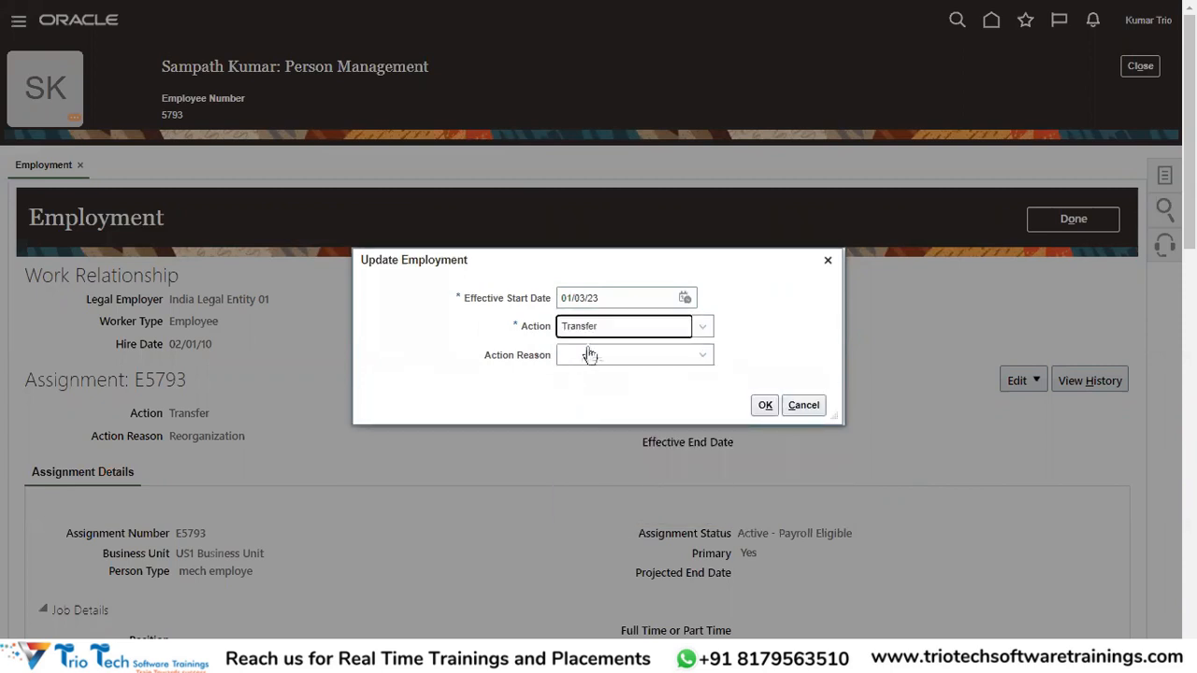
{"action": "left_click", "coordinate": [601, 366]}
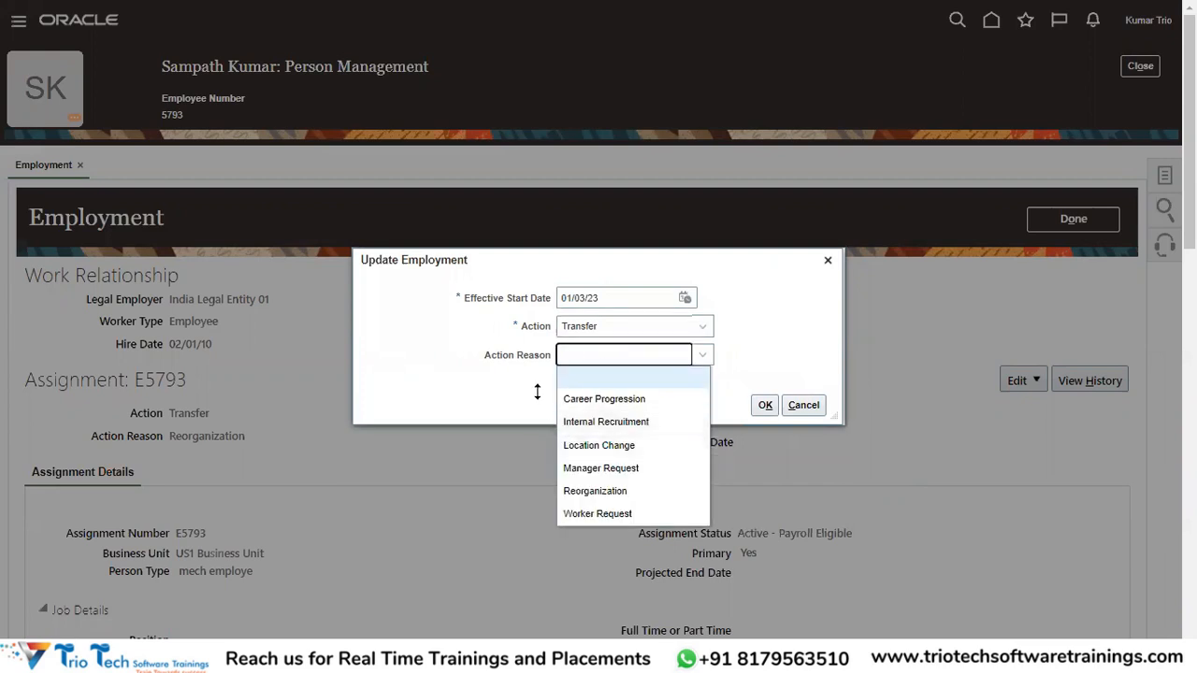
{"action": "left_click", "coordinate": [579, 327]}
{"action": "key", "text": "g"}
{"action": "scroll", "coordinate": [608, 456], "scroll_direction": "down", "scroll_amount": 1}
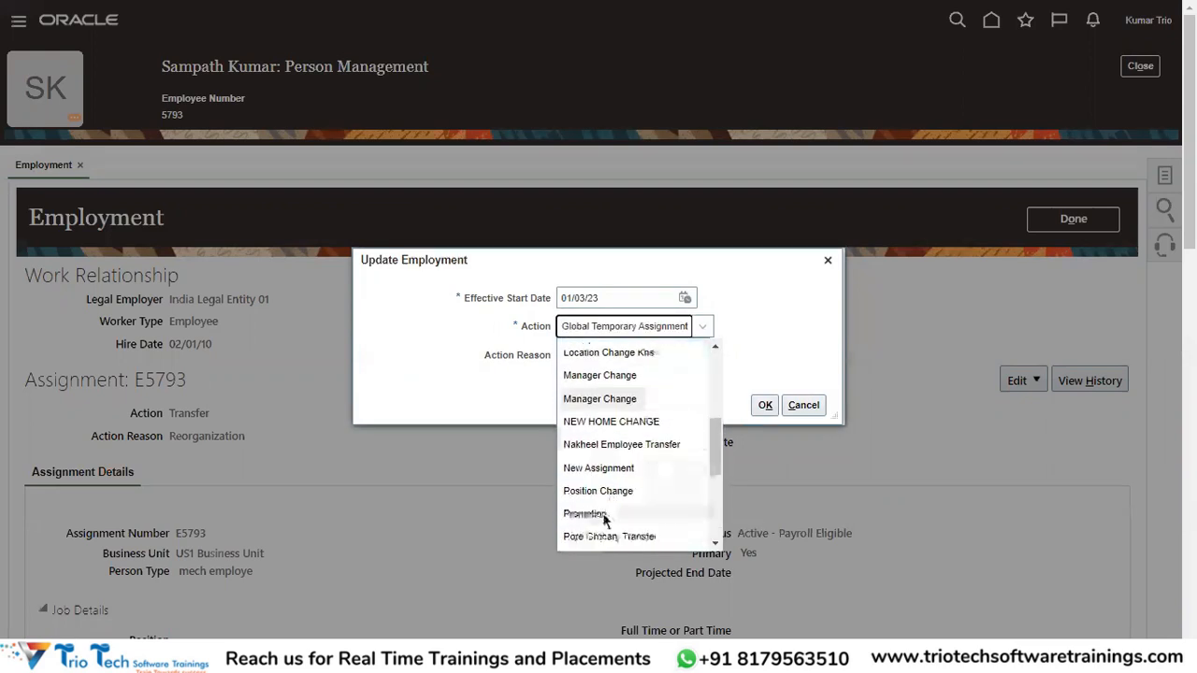
{"action": "scroll", "coordinate": [626, 431], "scroll_direction": "up", "scroll_amount": 2}
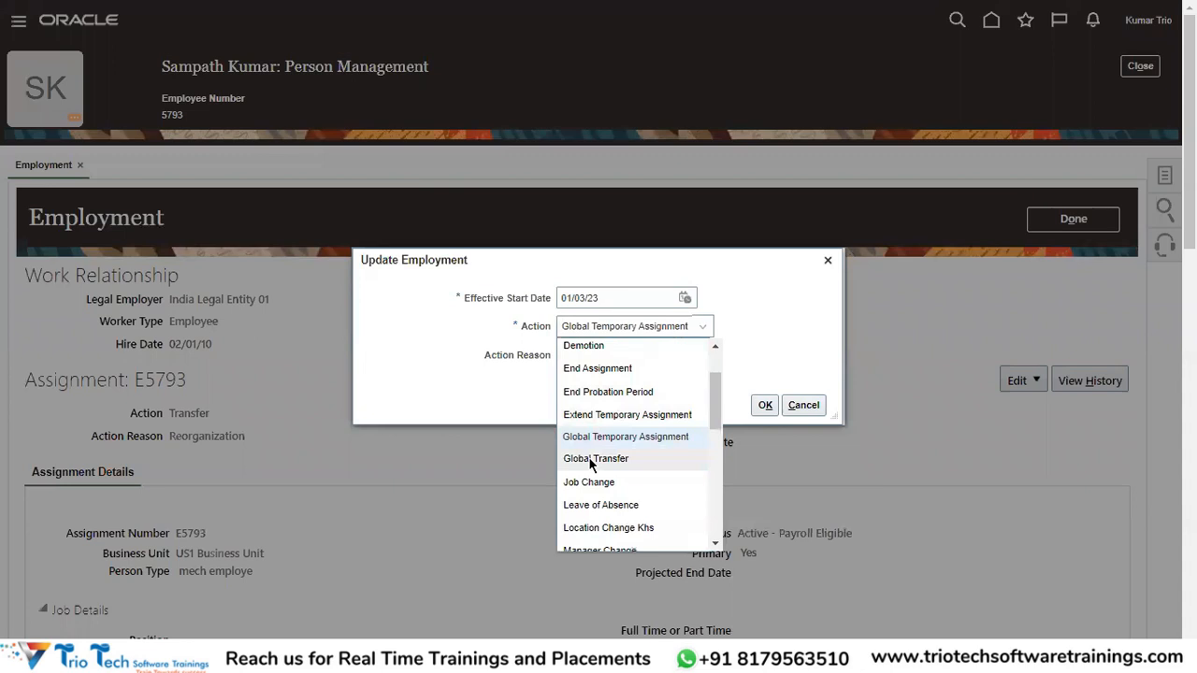
{"action": "left_click", "coordinate": [594, 458]}
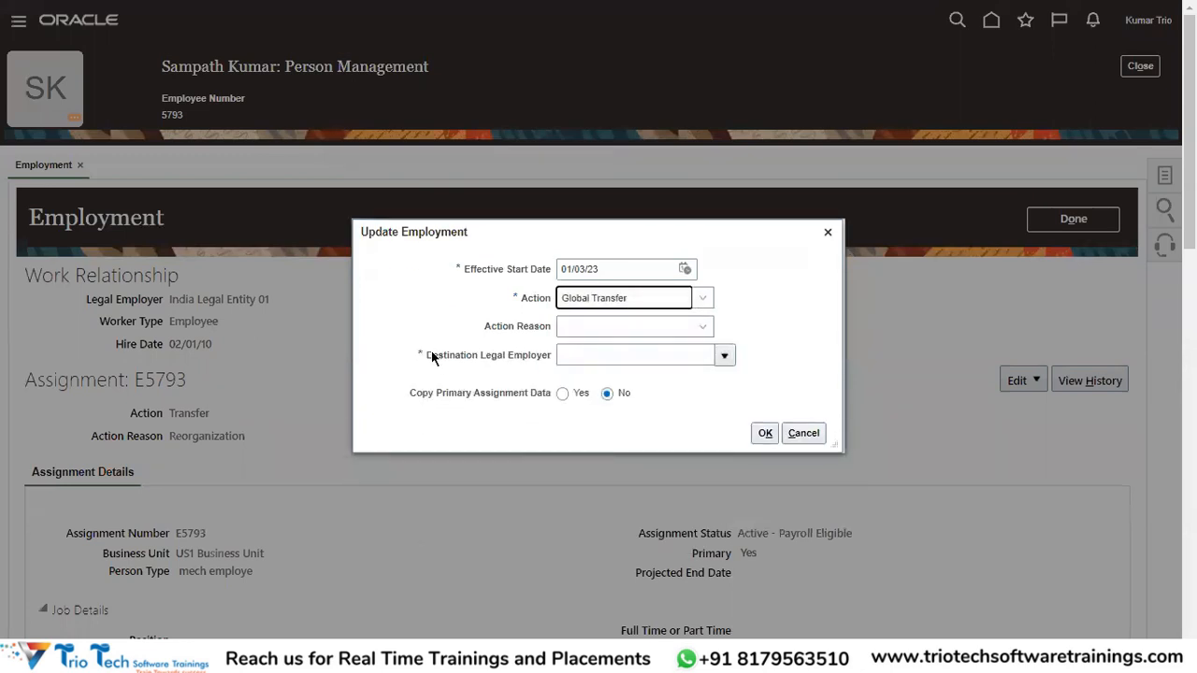
Point out the Destination Legal Employer field and list its available employers.
{"action": "left_click_drag", "start_coordinate": [483, 326], "coordinate": [525, 327]}
{"action": "left_click_drag", "start_coordinate": [427, 355], "coordinate": [548, 364]}
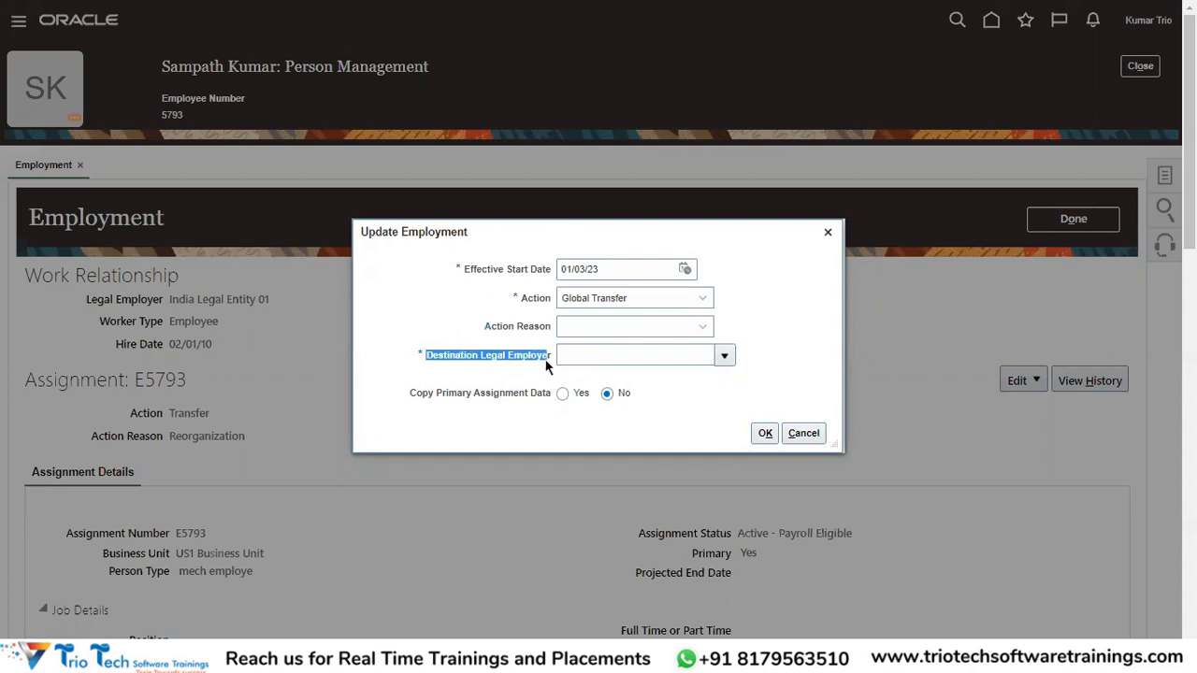
{"action": "left_click", "coordinate": [591, 358]}
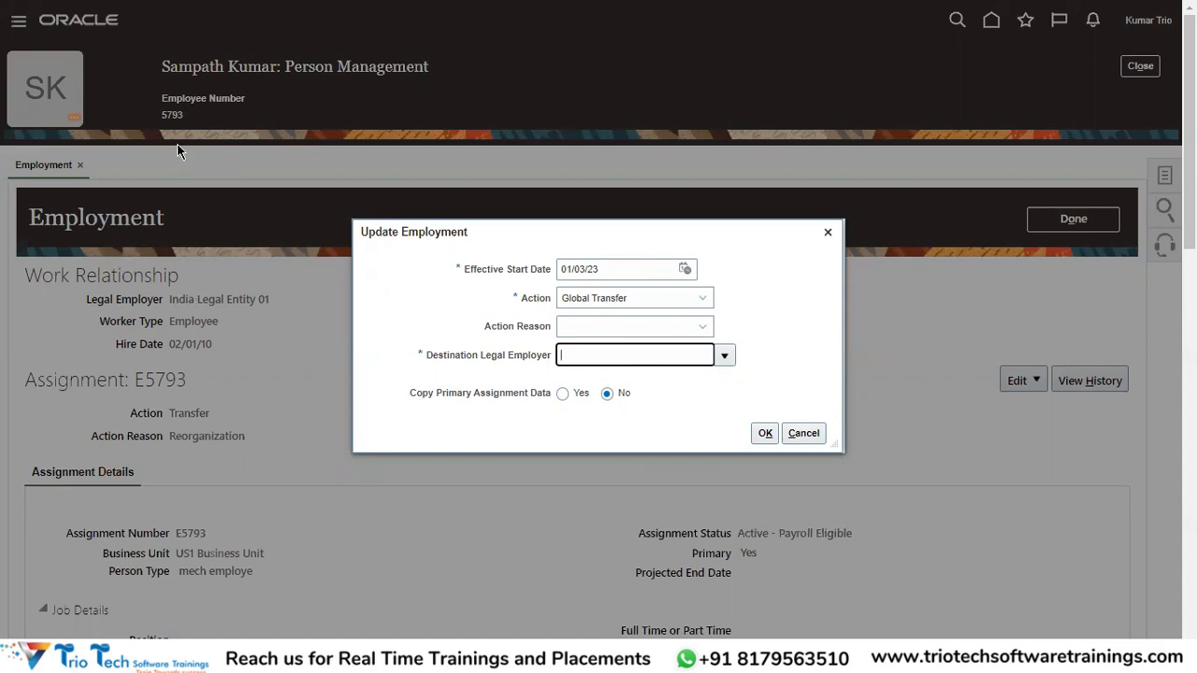
{"action": "left_click_drag", "start_coordinate": [428, 358], "coordinate": [469, 358]}
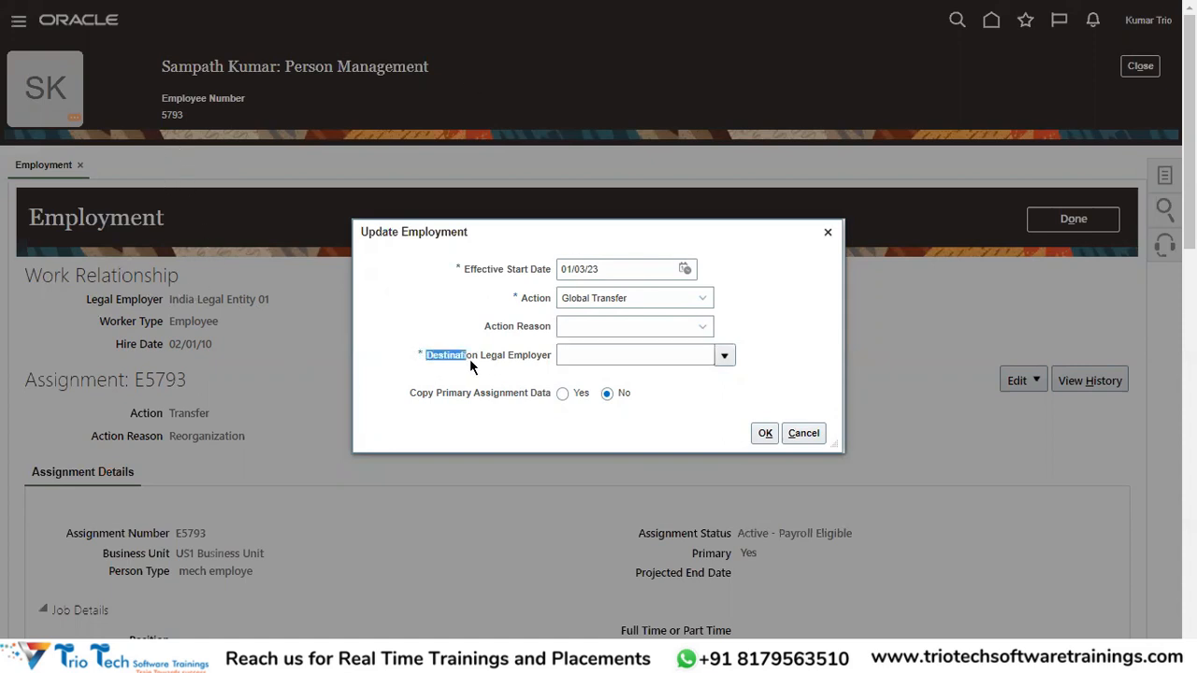
{"action": "left_click", "coordinate": [634, 266]}
{"action": "left_click", "coordinate": [633, 353]}
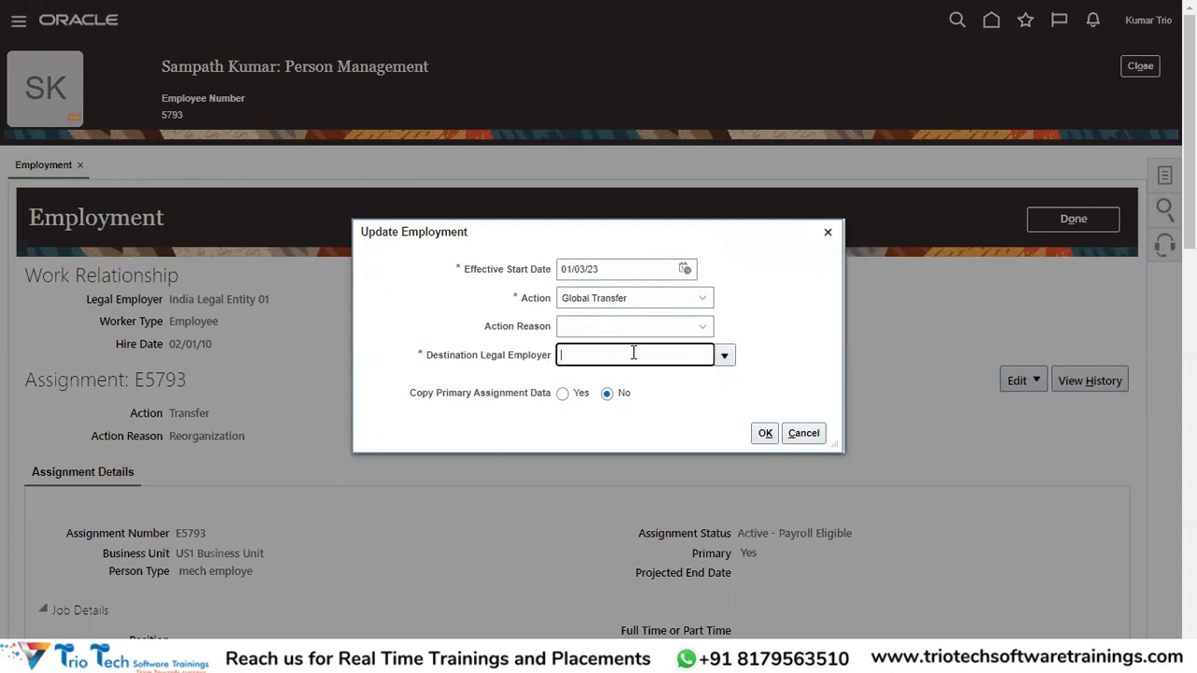
{"action": "left_click_drag", "start_coordinate": [485, 357], "coordinate": [529, 357]}
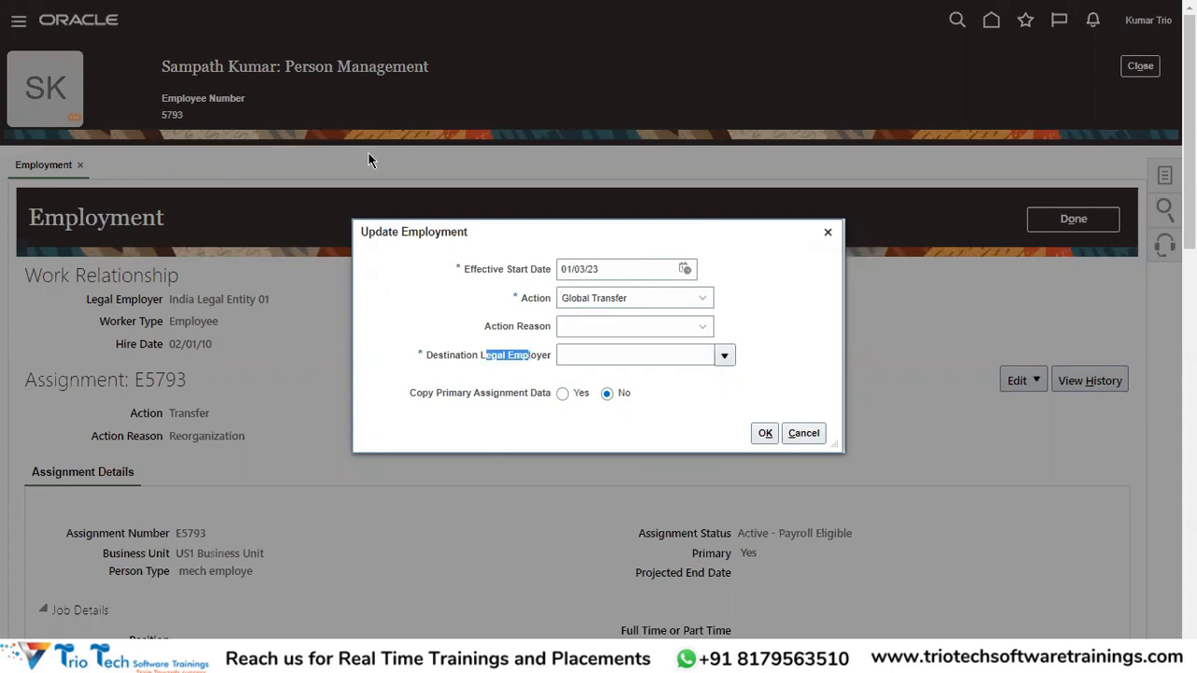
{"action": "left_click", "coordinate": [730, 355]}
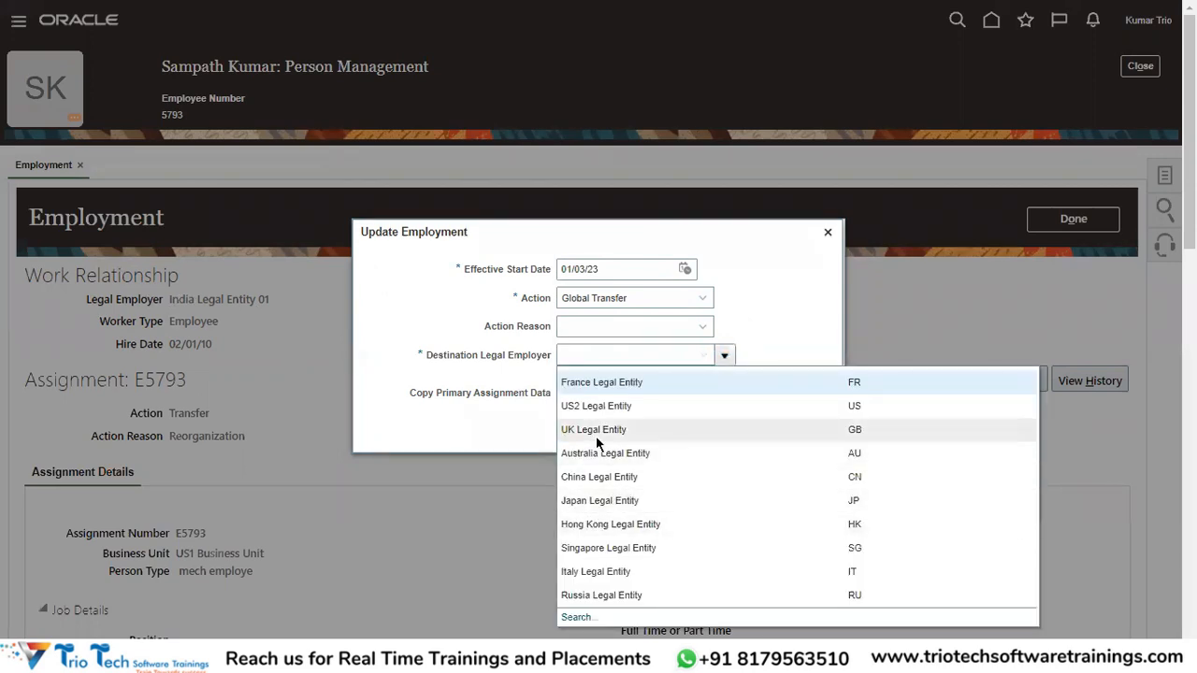
Search for US1 and choose US1 Legal Entity as the destination legal employer.
{"action": "scroll", "coordinate": [654, 520], "scroll_direction": "down", "scroll_amount": 2}
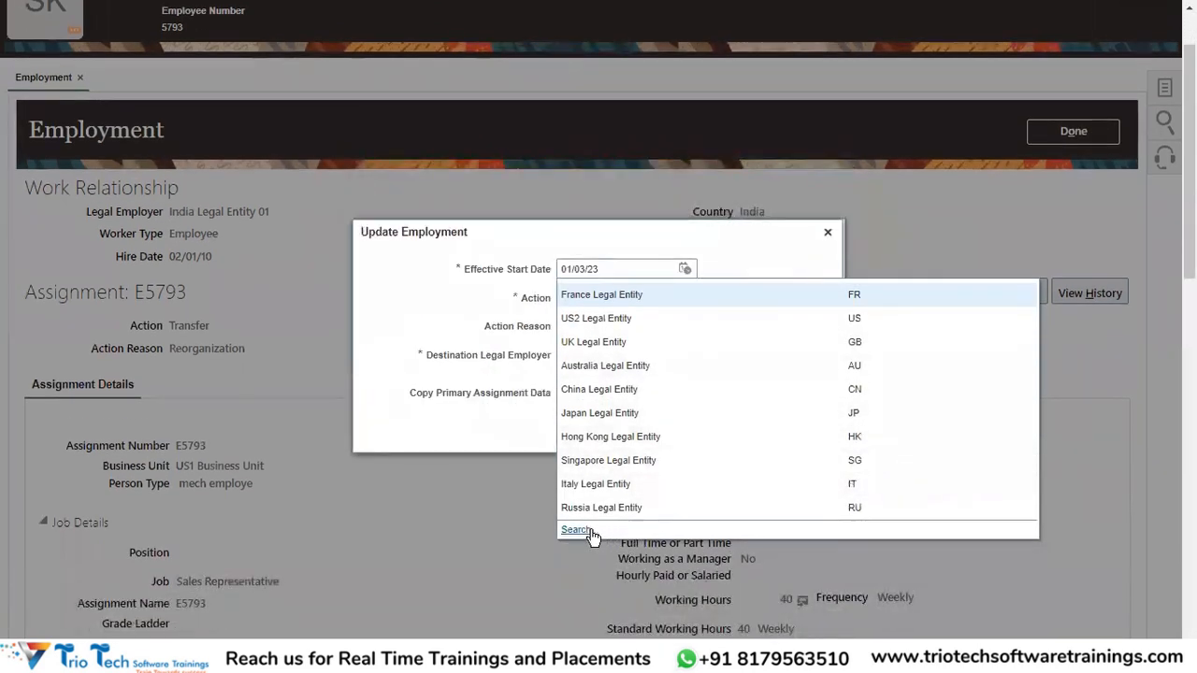
{"action": "left_click", "coordinate": [563, 303]}
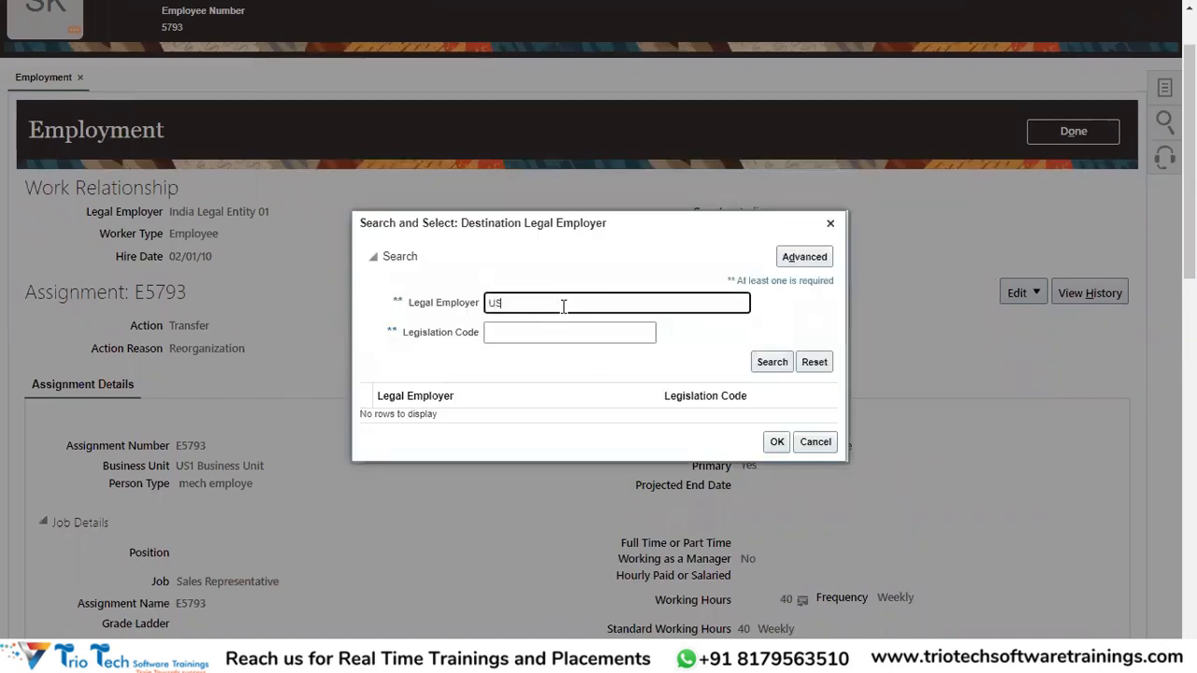
{"action": "left_click", "coordinate": [775, 364]}
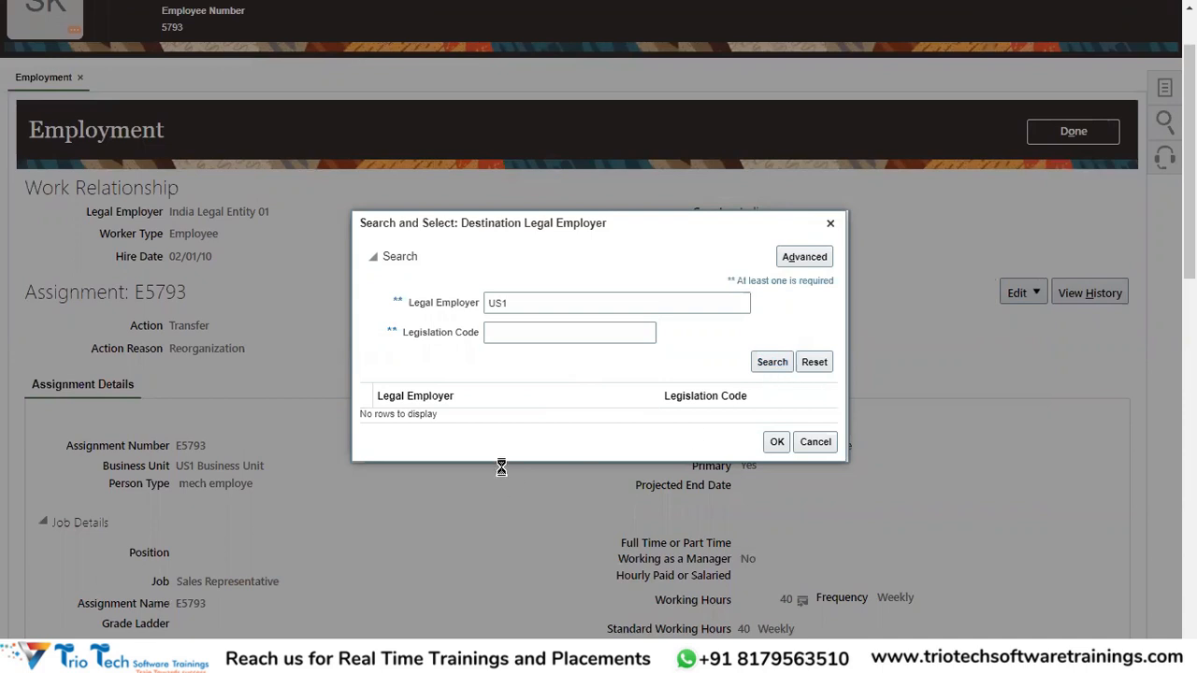
{"action": "left_click", "coordinate": [417, 379]}
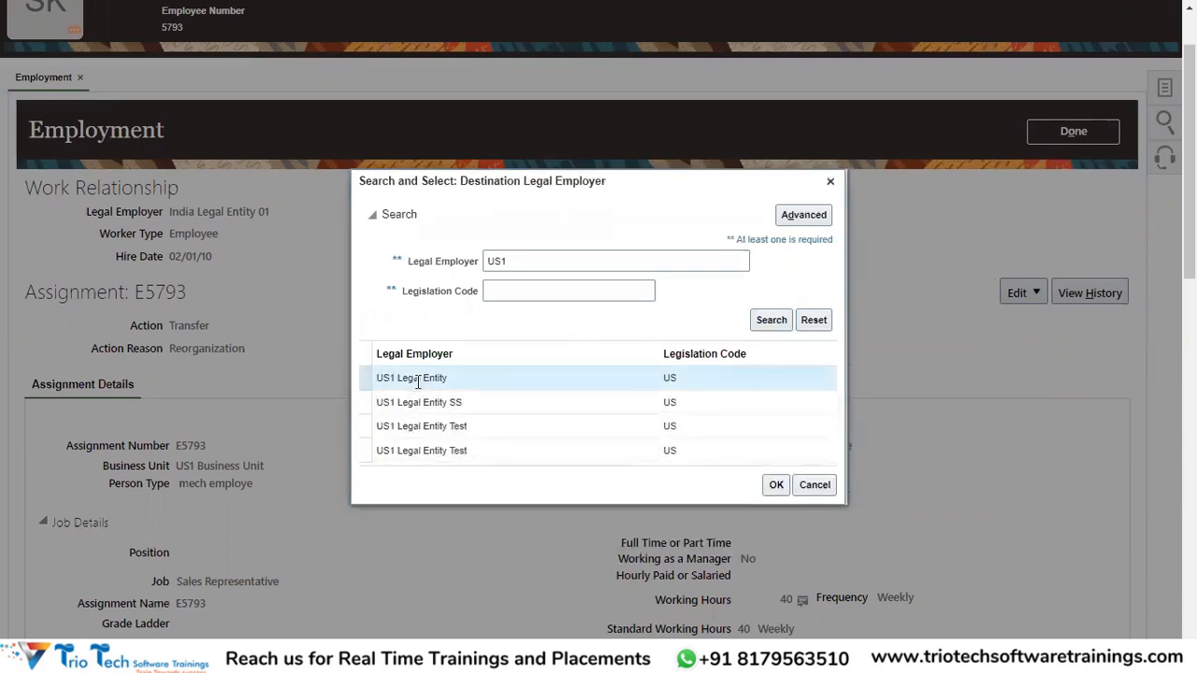
{"action": "left_click", "coordinate": [775, 485]}
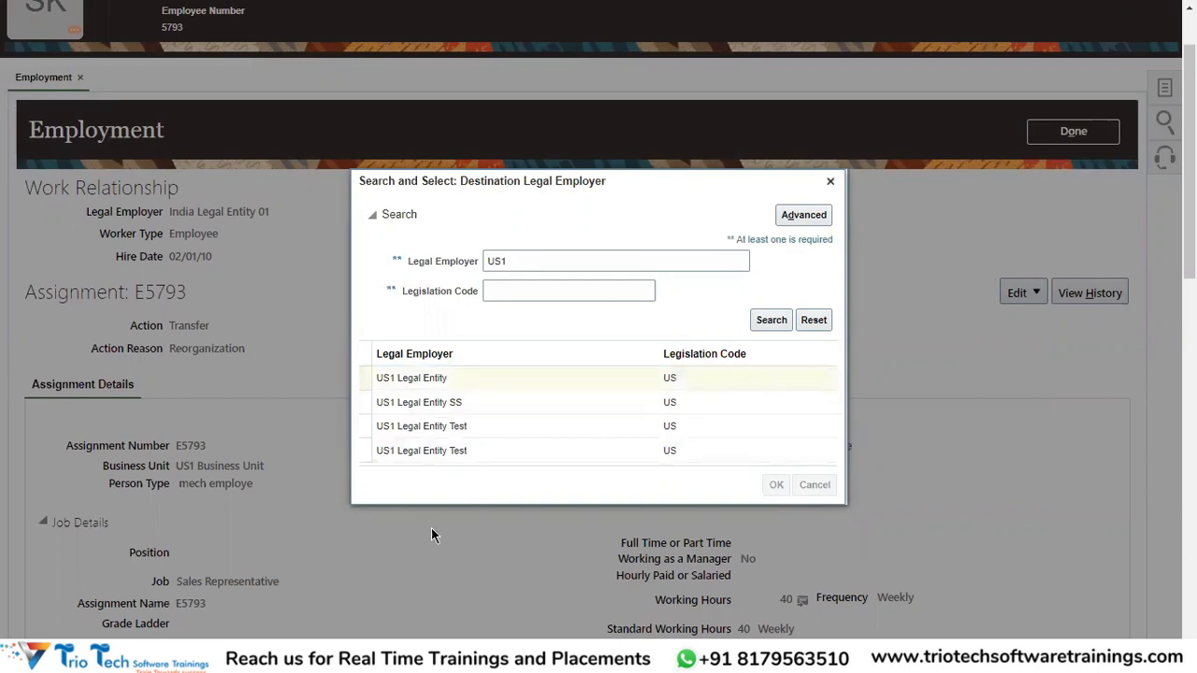
{"action": "scroll", "coordinate": [543, 485], "scroll_direction": "up", "scroll_amount": 1}
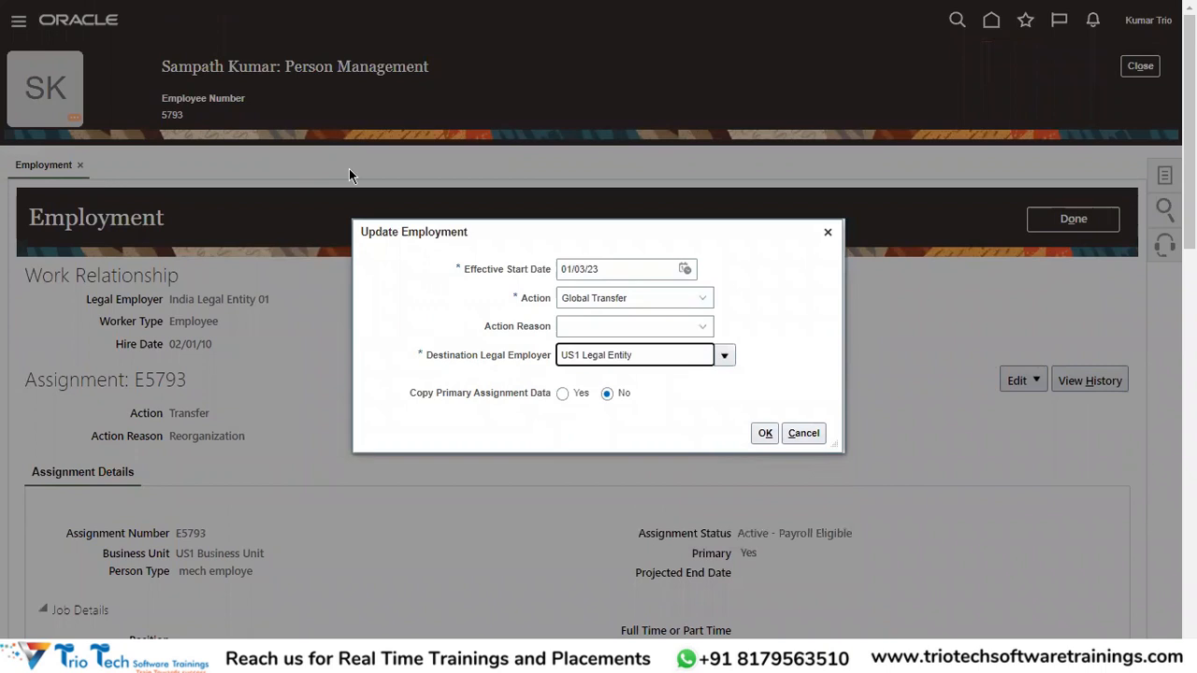
Set Copy Primary Assignment Data to Yes for the 01/03/23 transfer to US1 Legal Entity.
{"action": "triple_click", "coordinate": [616, 266]}
{"action": "left_click_drag", "start_coordinate": [634, 359], "coordinate": [559, 357]}
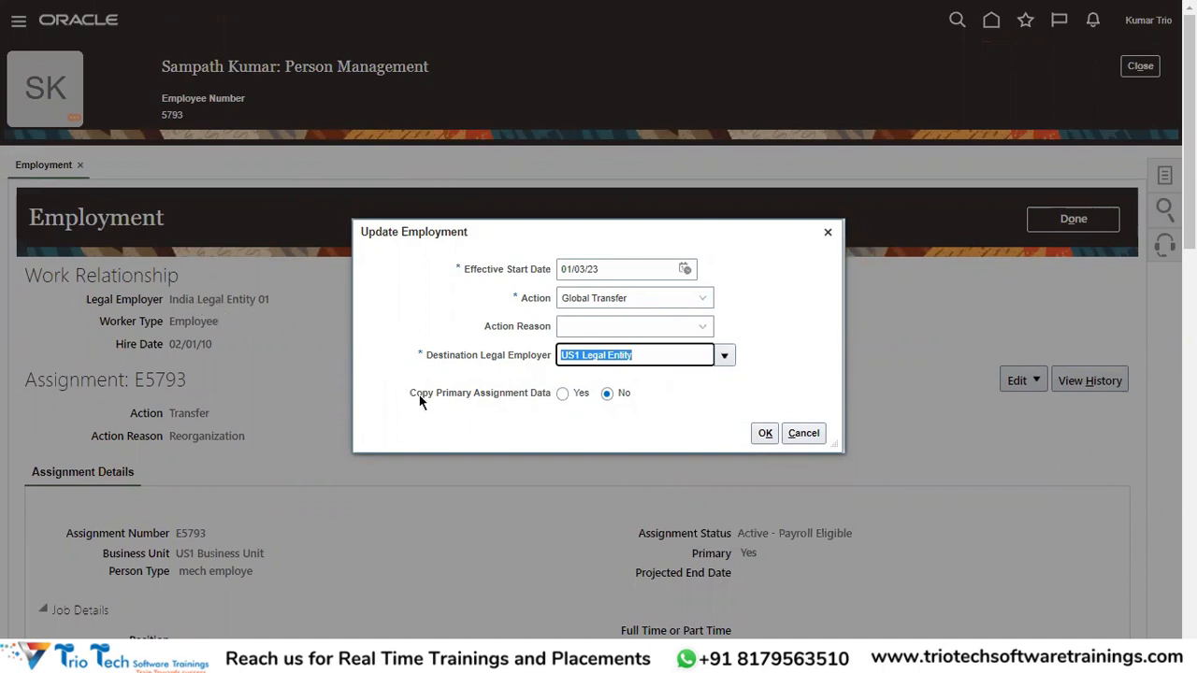
{"action": "left_click_drag", "start_coordinate": [408, 401], "coordinate": [561, 399]}
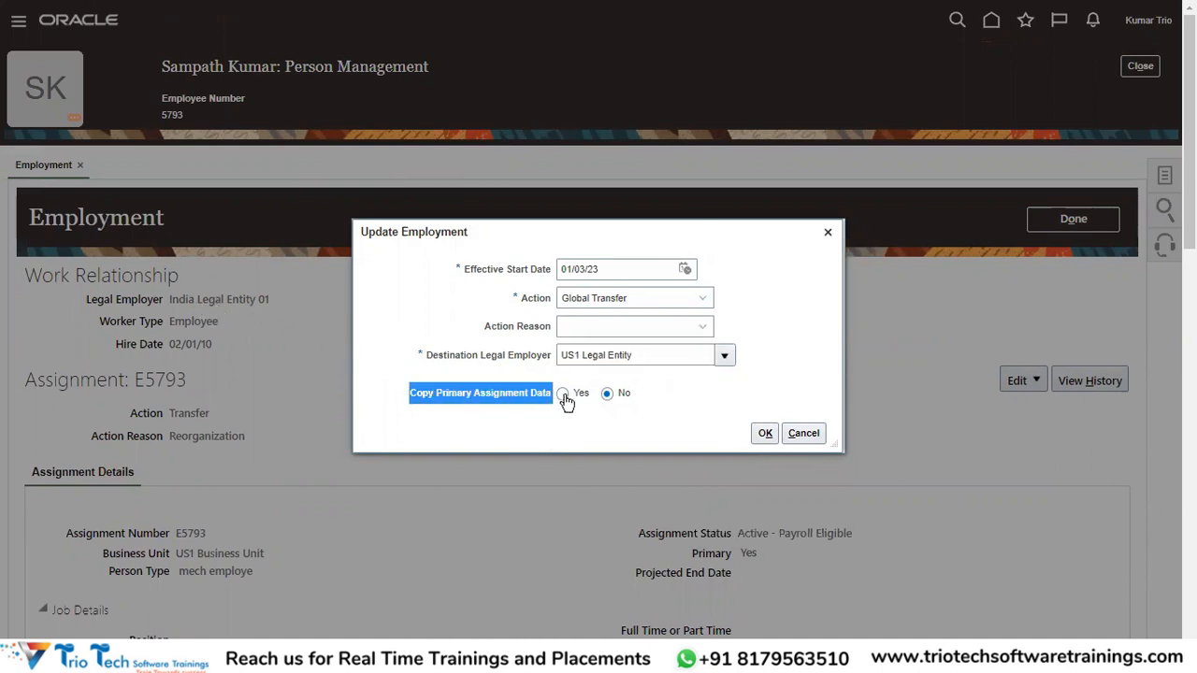
{"action": "left_click", "coordinate": [562, 396]}
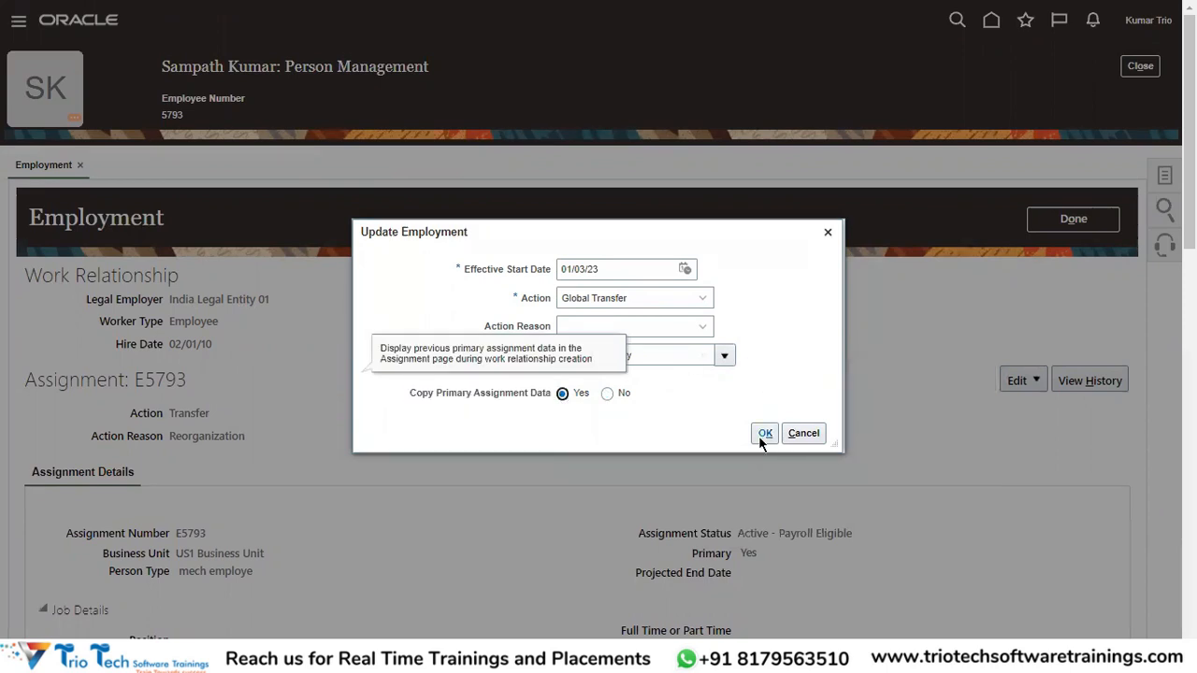
Recheck the US1 Legal Entity destination, then switch to the Excel training notes.
{"action": "scroll", "coordinate": [220, 505], "scroll_direction": "down", "scroll_amount": 3}
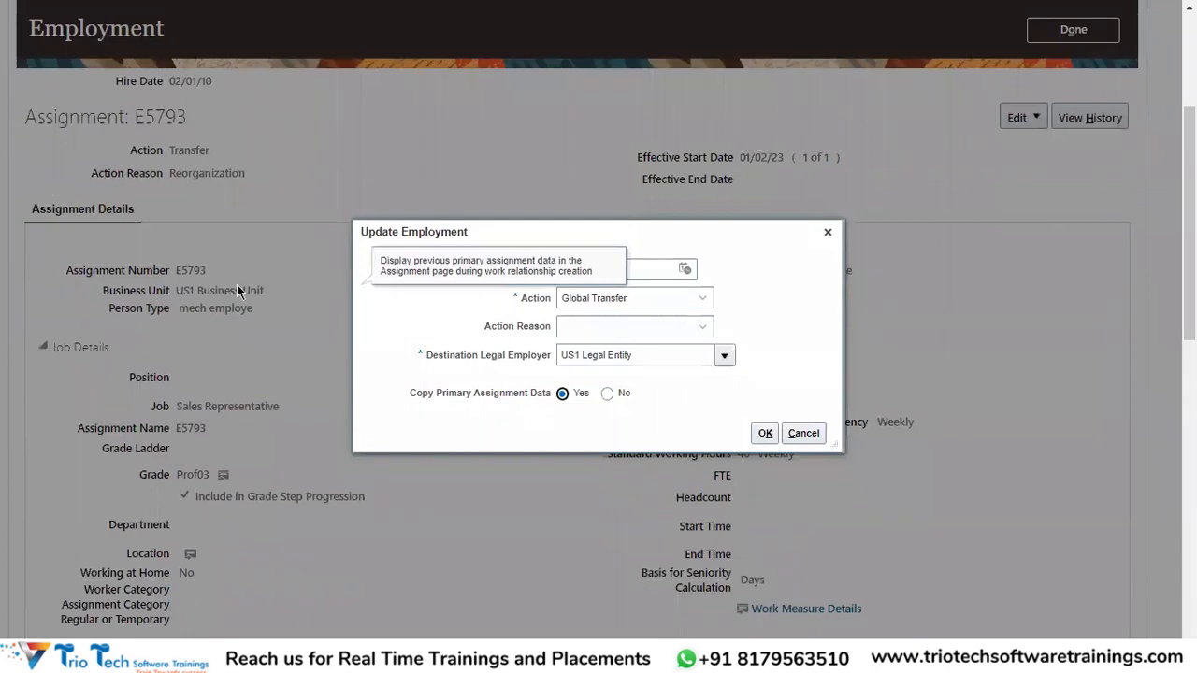
{"action": "scroll", "coordinate": [224, 494], "scroll_direction": "down", "scroll_amount": 2}
{"action": "scroll", "coordinate": [147, 332], "scroll_direction": "up", "scroll_amount": 5}
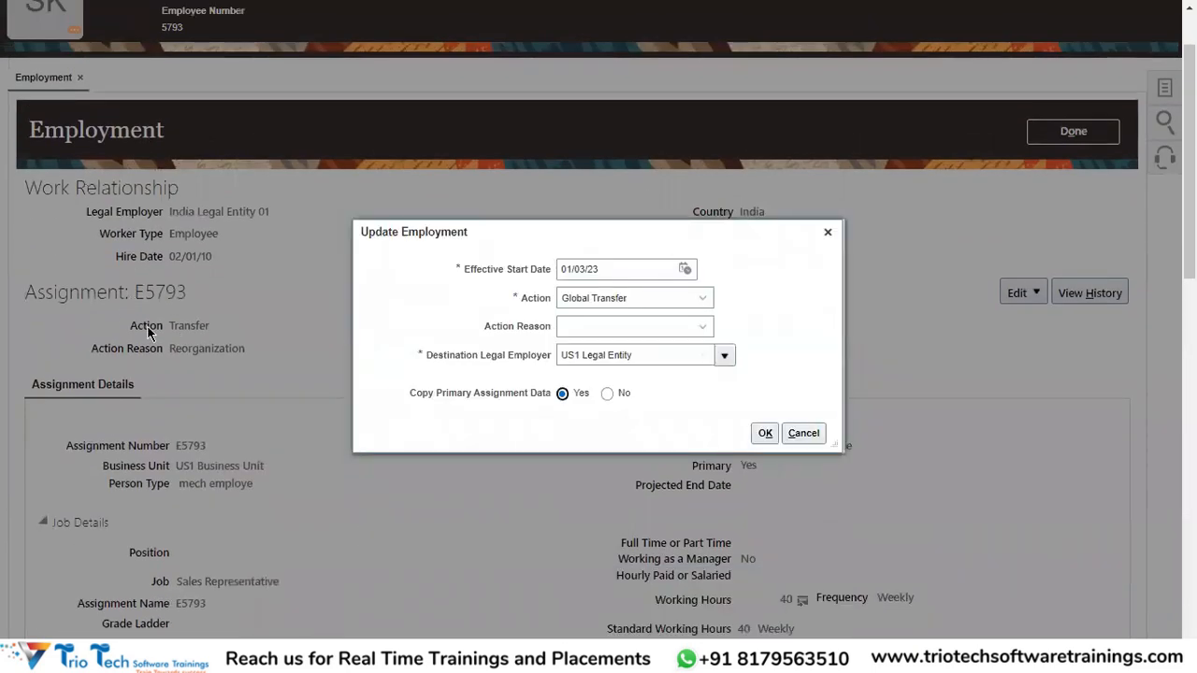
{"action": "scroll", "coordinate": [178, 383], "scroll_direction": "up", "scroll_amount": 2}
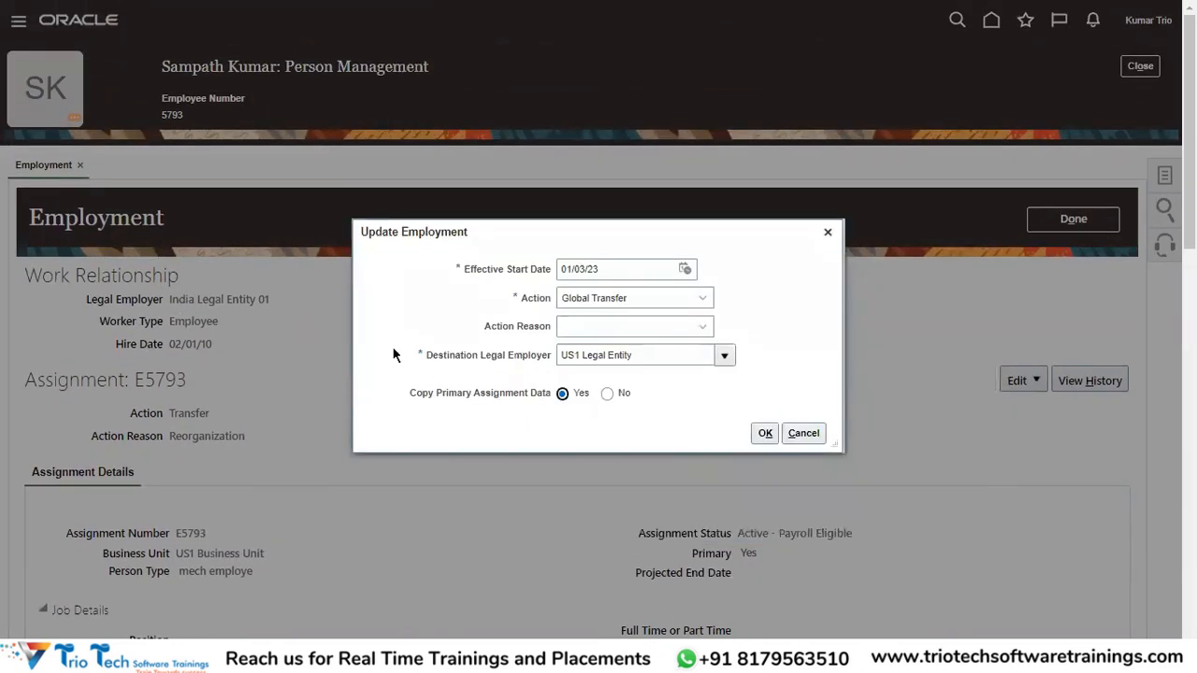
{"action": "scroll", "coordinate": [377, 411], "scroll_direction": "down", "scroll_amount": 4}
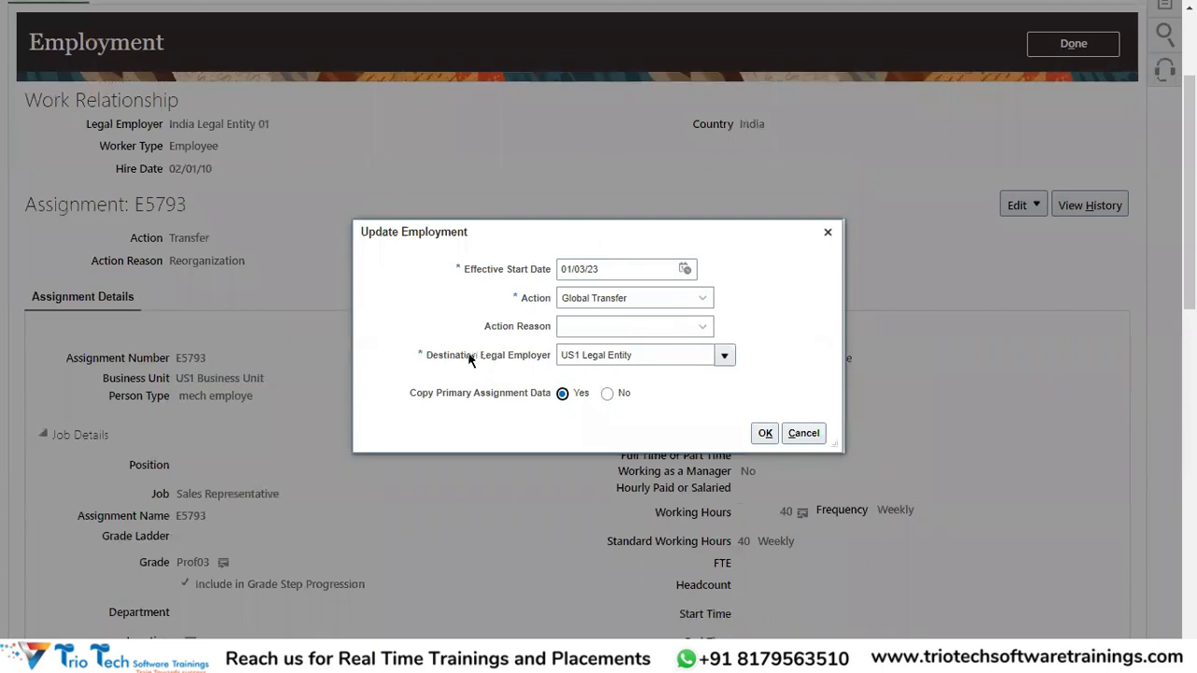
{"action": "left_click_drag", "start_coordinate": [658, 354], "coordinate": [527, 380]}
{"action": "scroll", "coordinate": [526, 380], "scroll_direction": "up", "scroll_amount": 4}
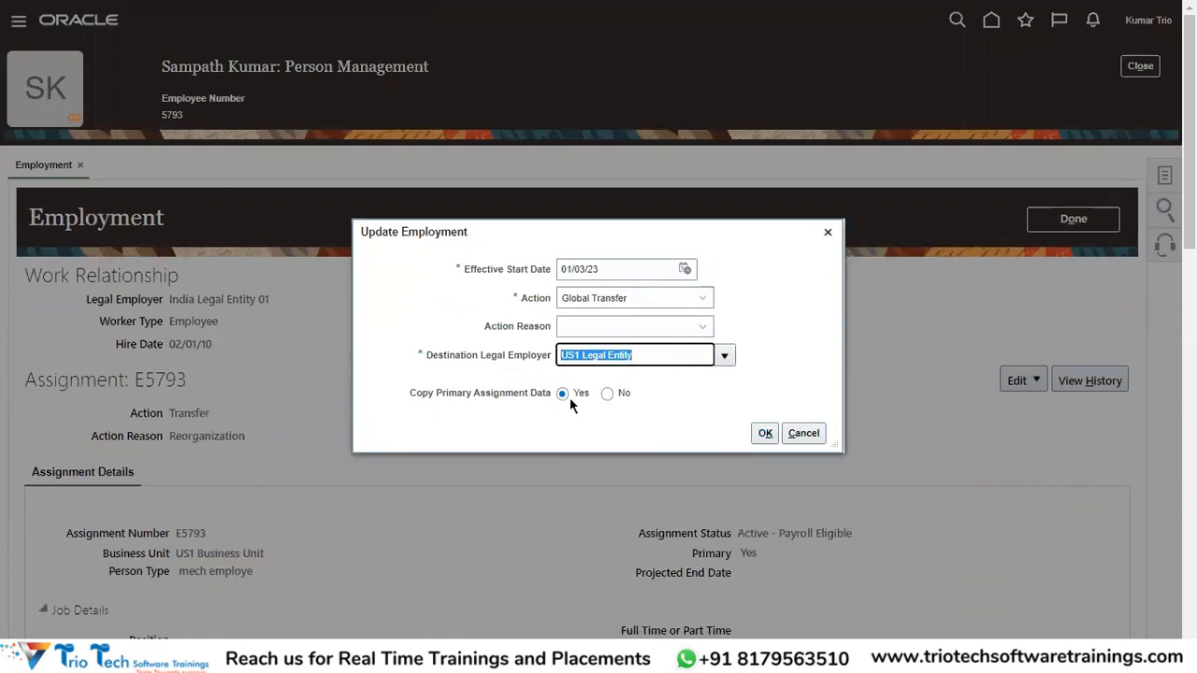
{"action": "left_click", "coordinate": [562, 434]}
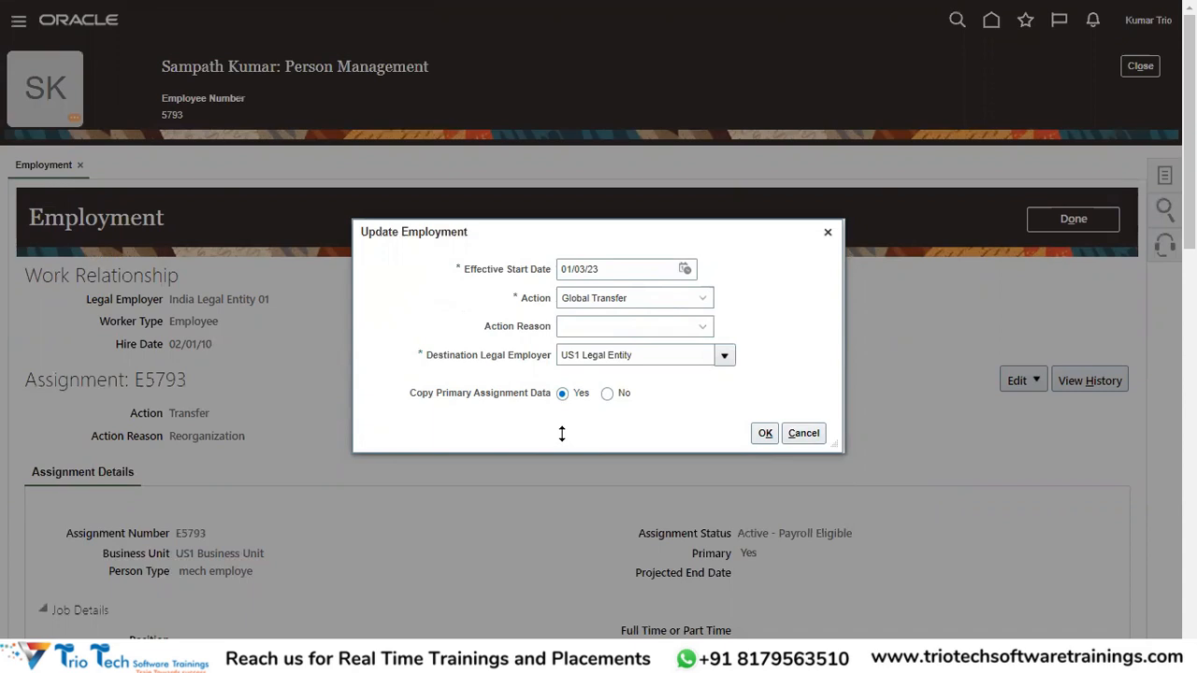
{"action": "key", "text": "alt+Tab"}
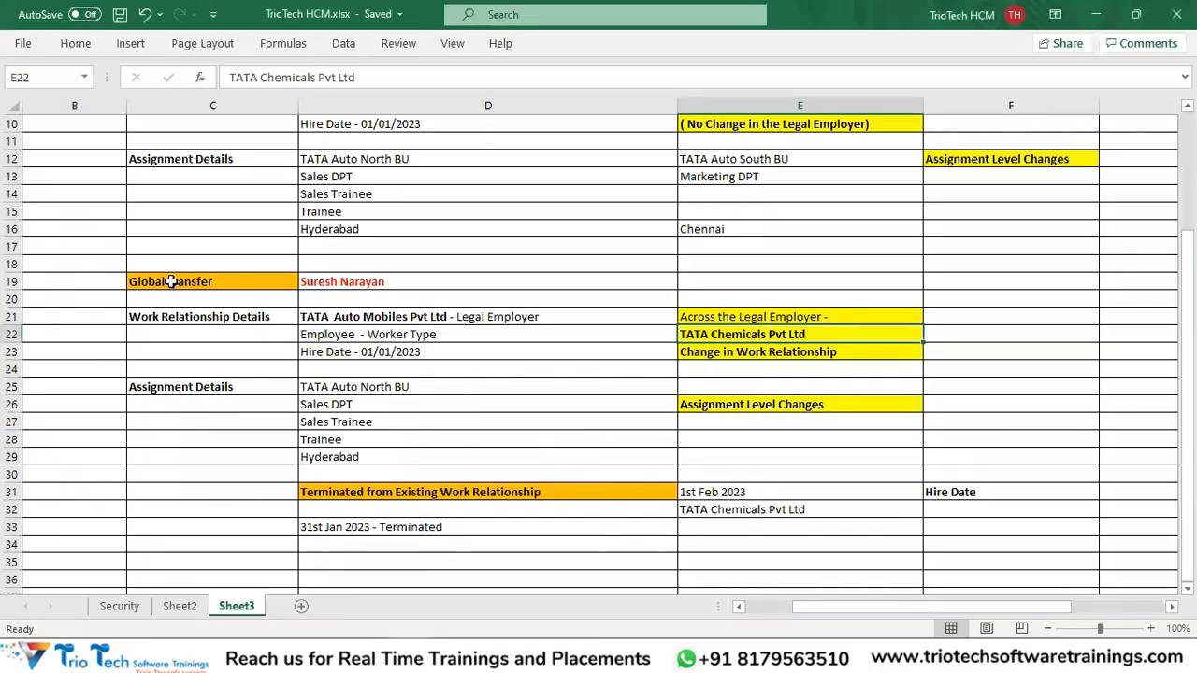
Review the Global Transfer, work relationship and termination notes on Sheet3, then return to Oracle.
{"action": "left_click", "coordinate": [171, 281]}
{"action": "left_click_drag", "start_coordinate": [356, 317], "coordinate": [361, 354]}
{"action": "left_click_drag", "start_coordinate": [265, 317], "coordinate": [386, 351]}
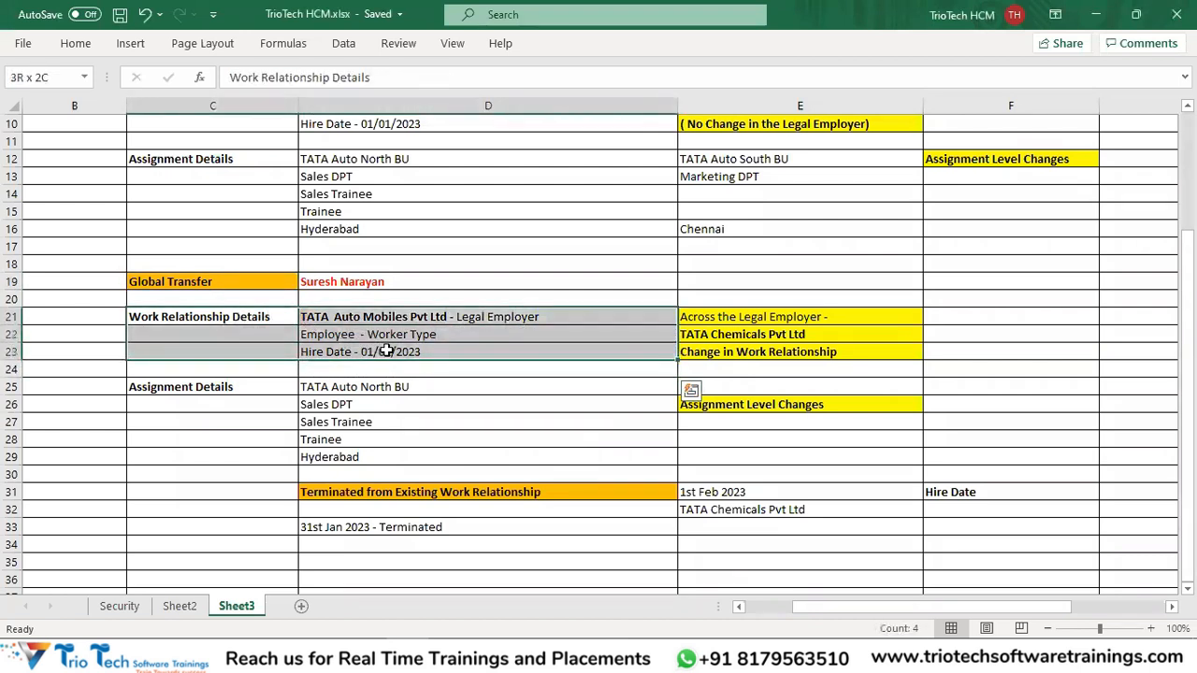
{"action": "left_click_drag", "start_coordinate": [387, 493], "coordinate": [388, 529]}
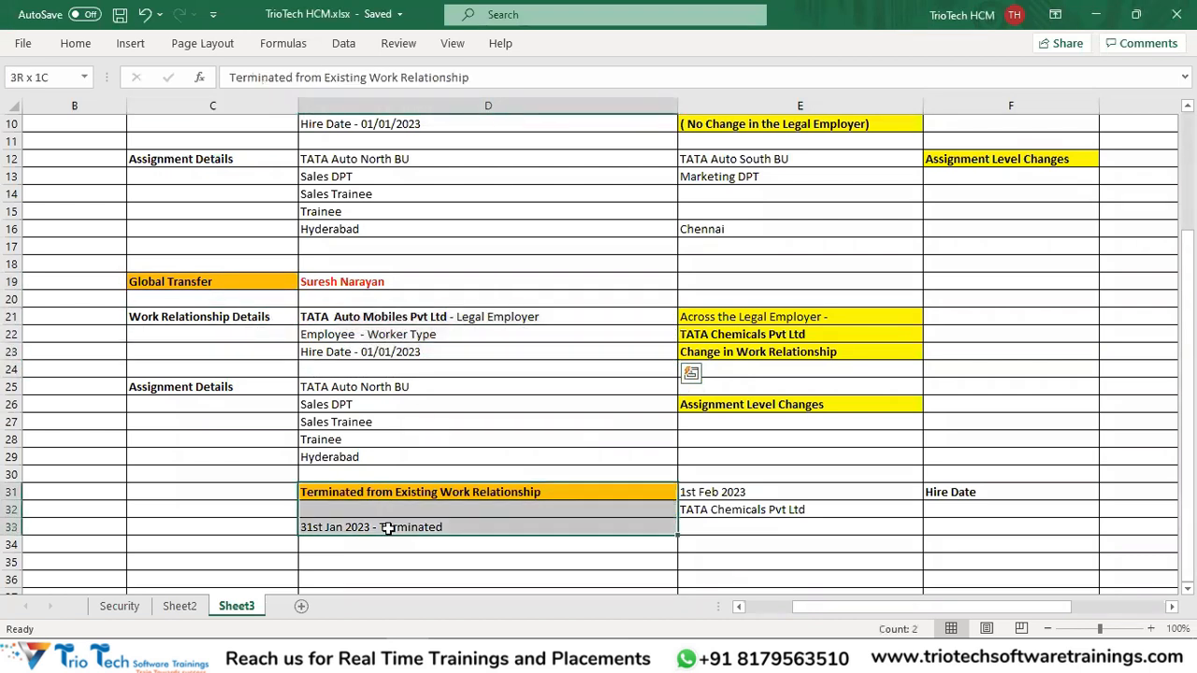
{"action": "key", "text": "alt+Tab"}
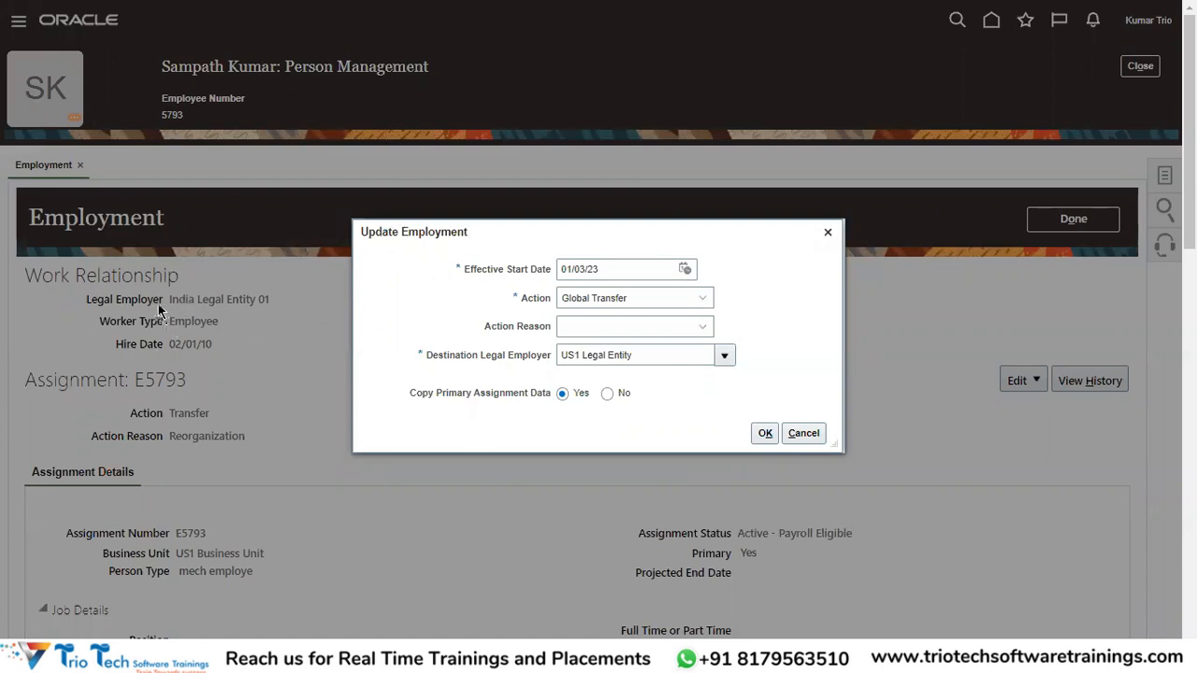
Submit the transfer details and set existing assignment E5793 to Inactive - Payroll Eligible.
{"action": "left_click", "coordinate": [763, 433]}
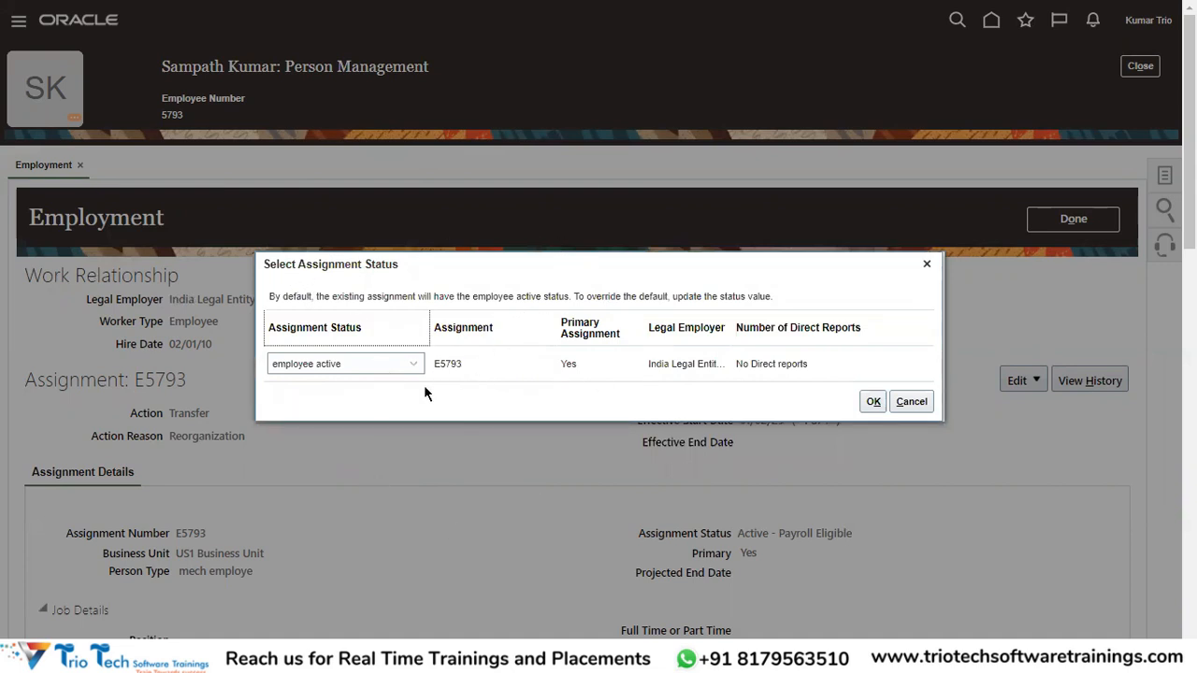
{"action": "double_click", "coordinate": [352, 295]}
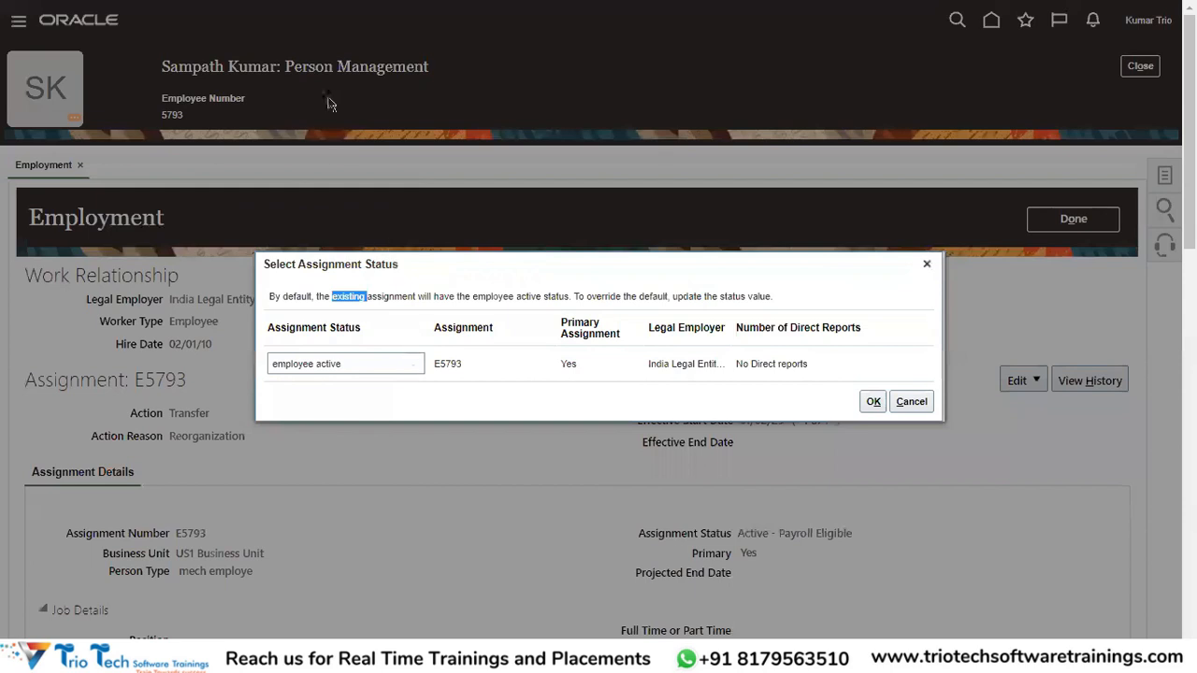
{"action": "left_click", "coordinate": [362, 370]}
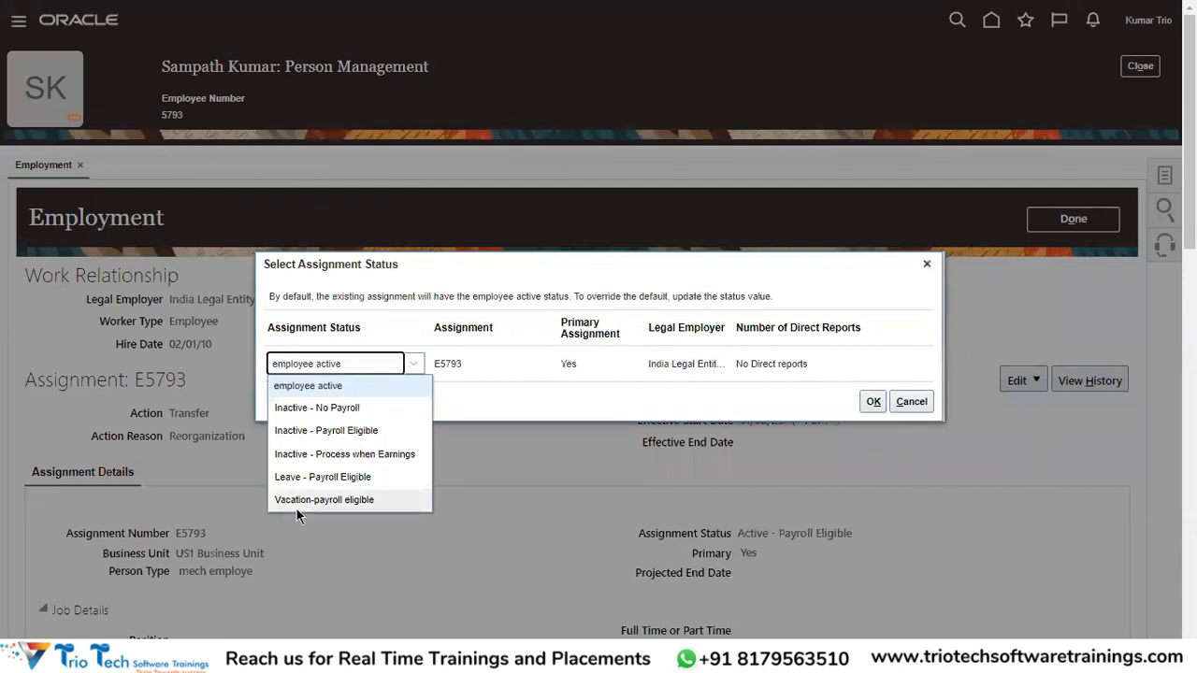
{"action": "left_click", "coordinate": [341, 429]}
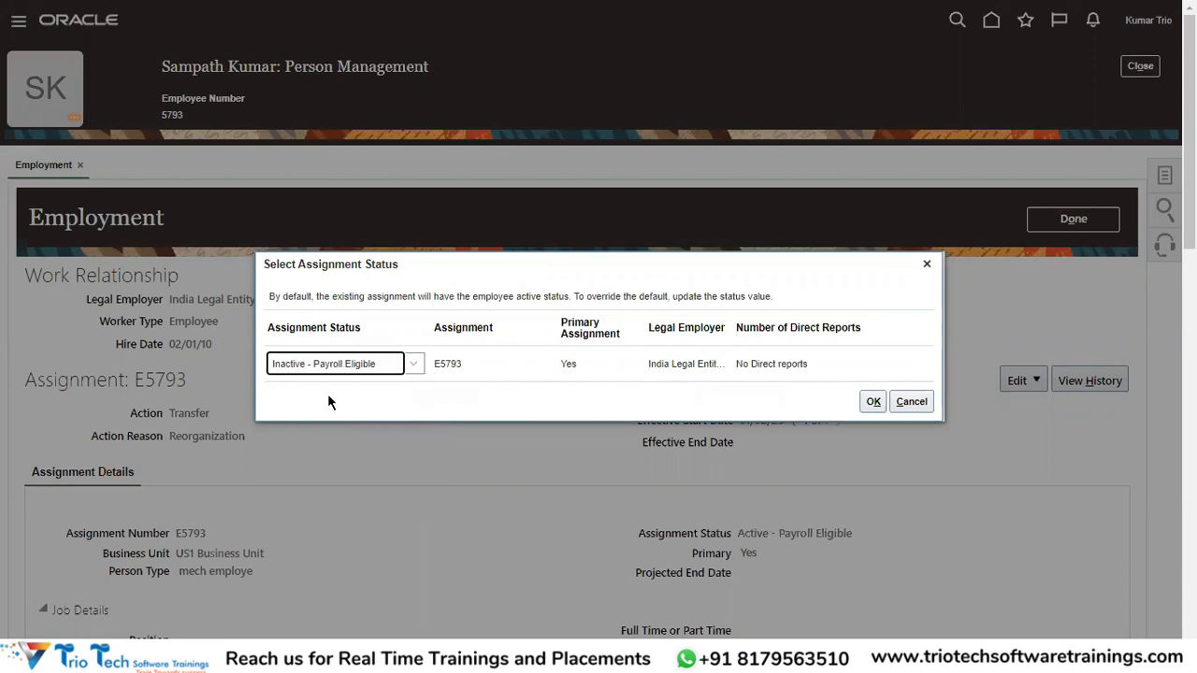
{"action": "left_click", "coordinate": [355, 370]}
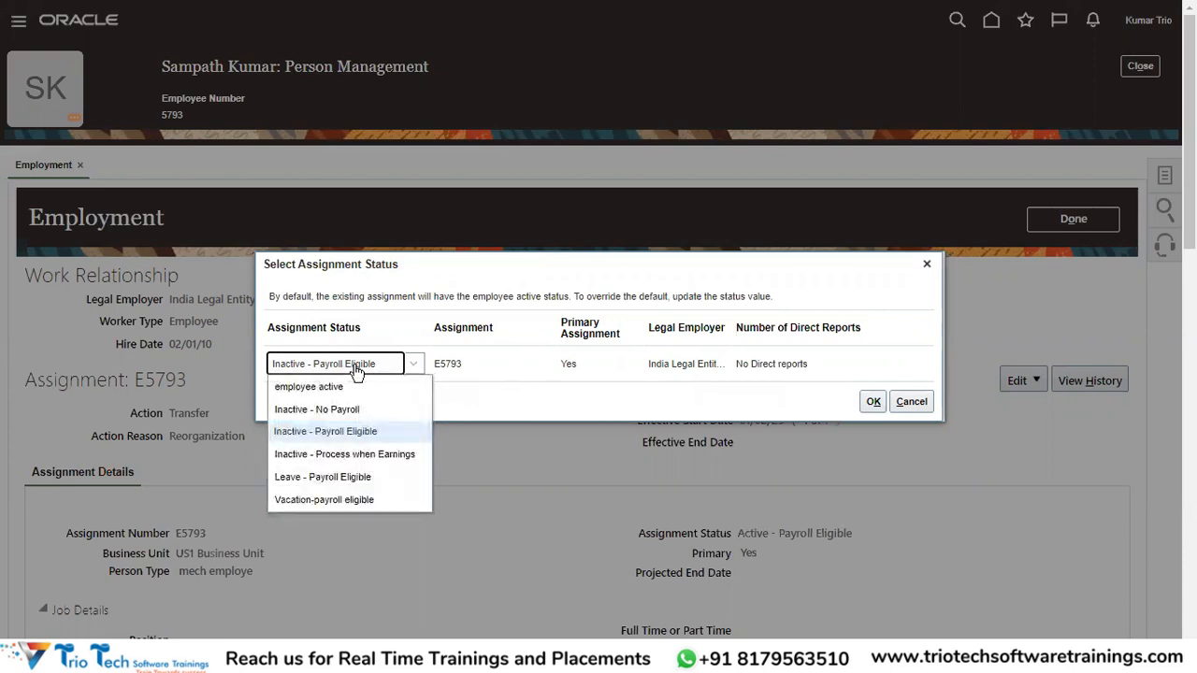
{"action": "left_click", "coordinate": [308, 411]}
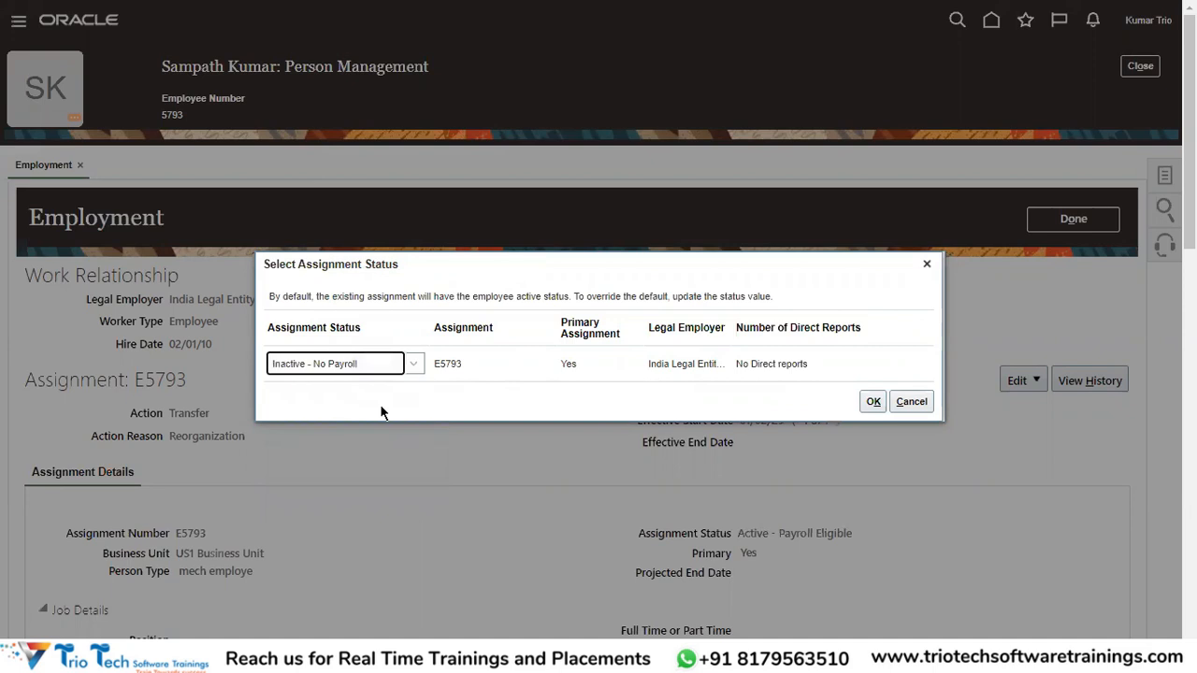
{"action": "left_click", "coordinate": [303, 372]}
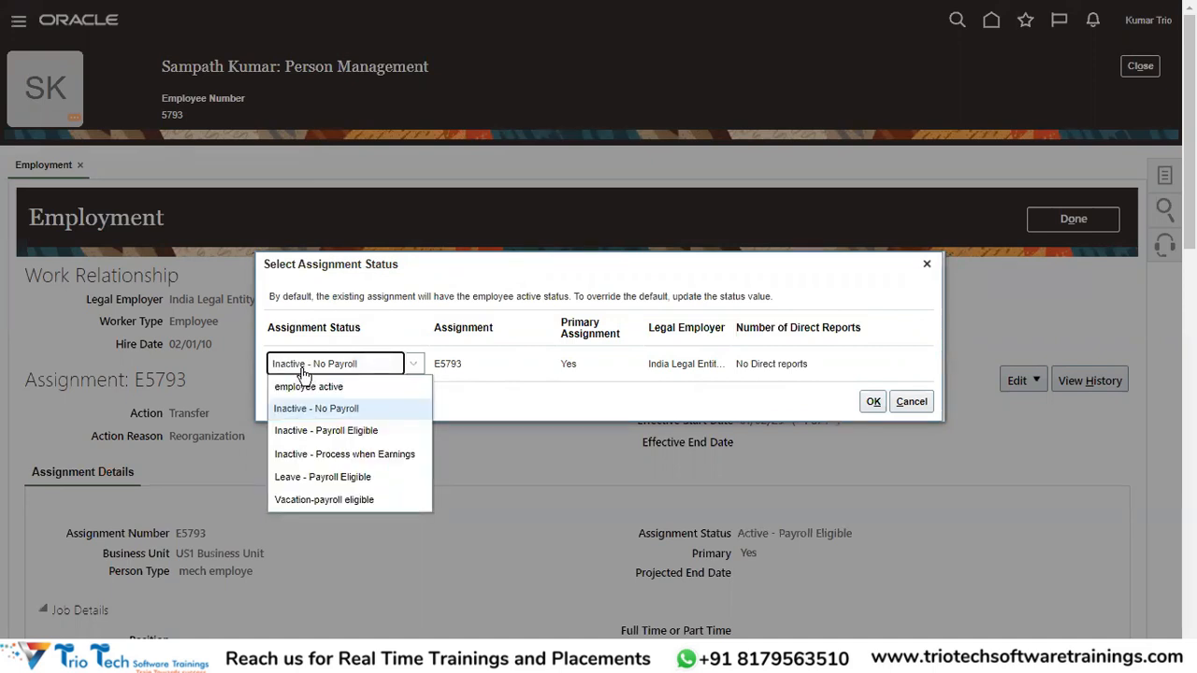
{"action": "left_click", "coordinate": [335, 429]}
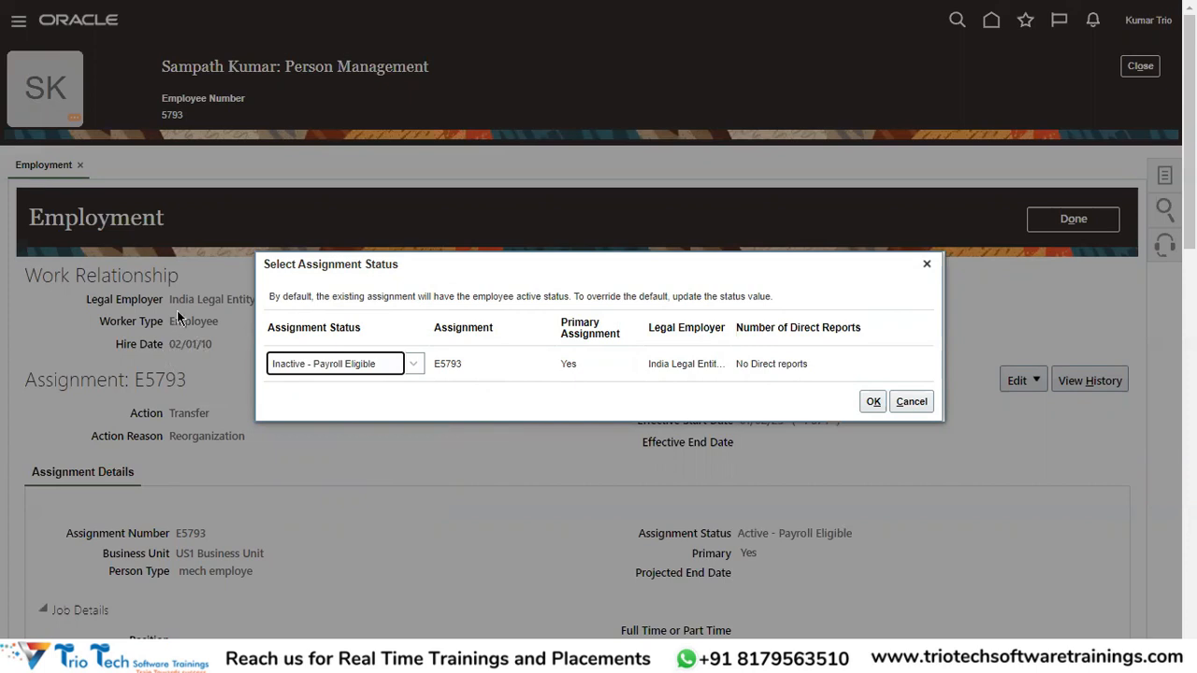
{"action": "left_click", "coordinate": [864, 404]}
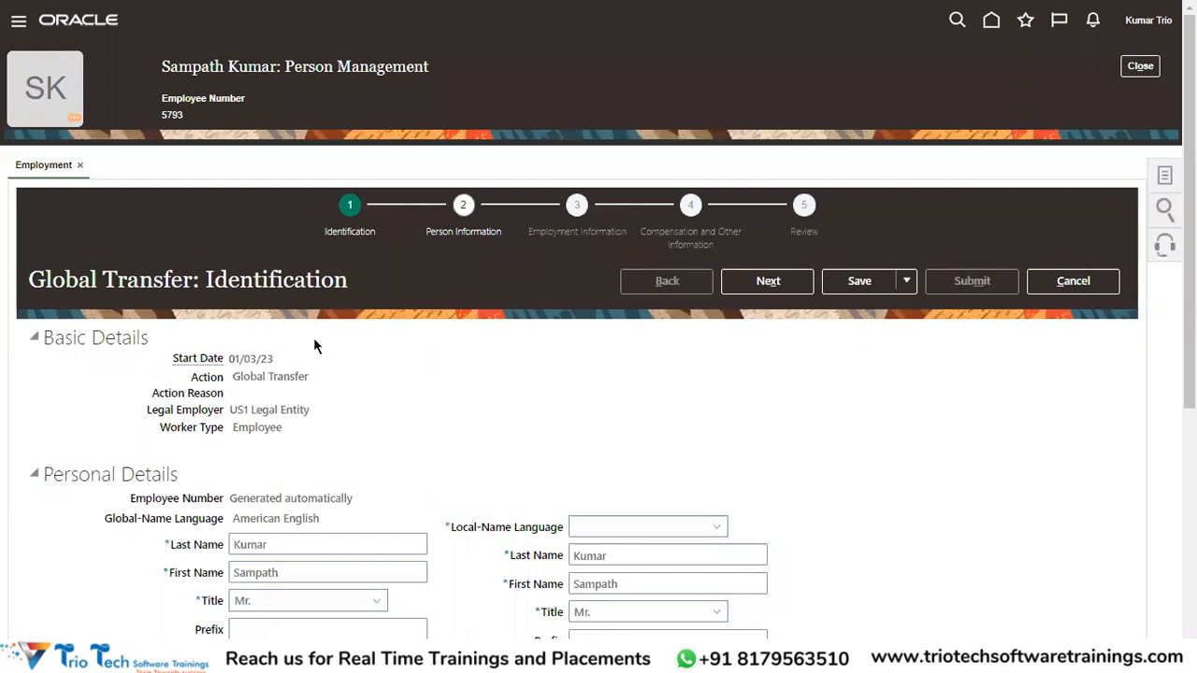
Review Identification basics (01/03/23, US1 Legal Entity, Employee) and attempt Next, hitting the Local-Name Language requirement.
{"action": "left_click_drag", "start_coordinate": [53, 279], "coordinate": [164, 280]}
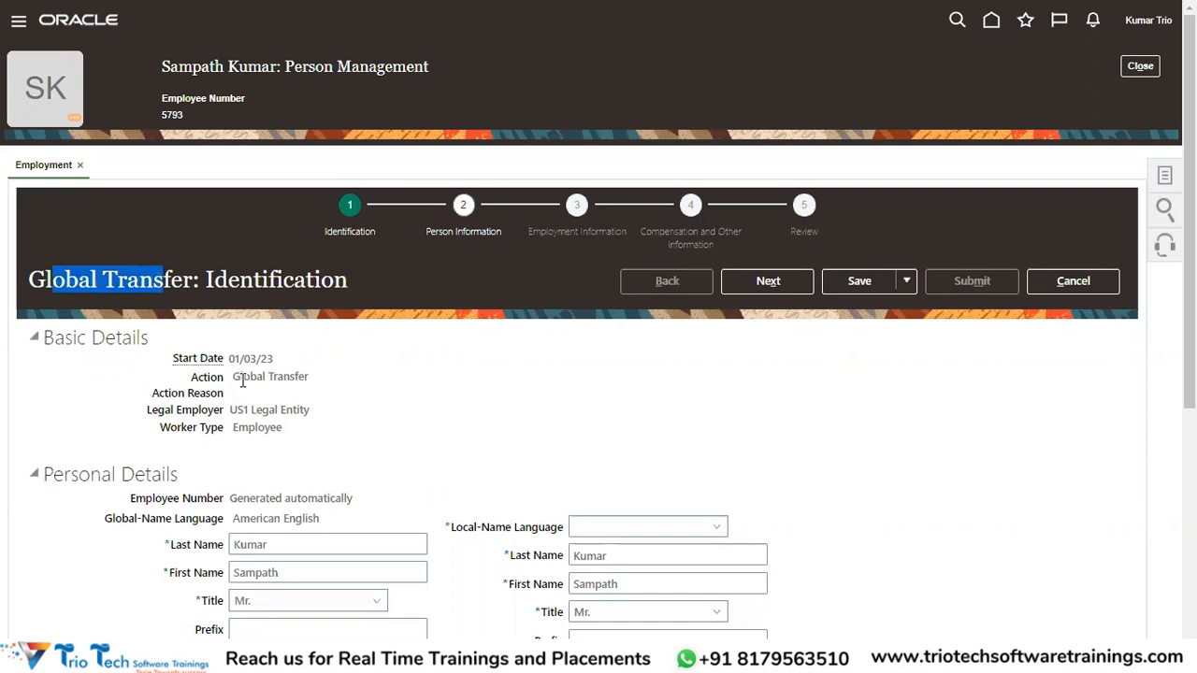
{"action": "left_click_drag", "start_coordinate": [229, 358], "coordinate": [273, 359]}
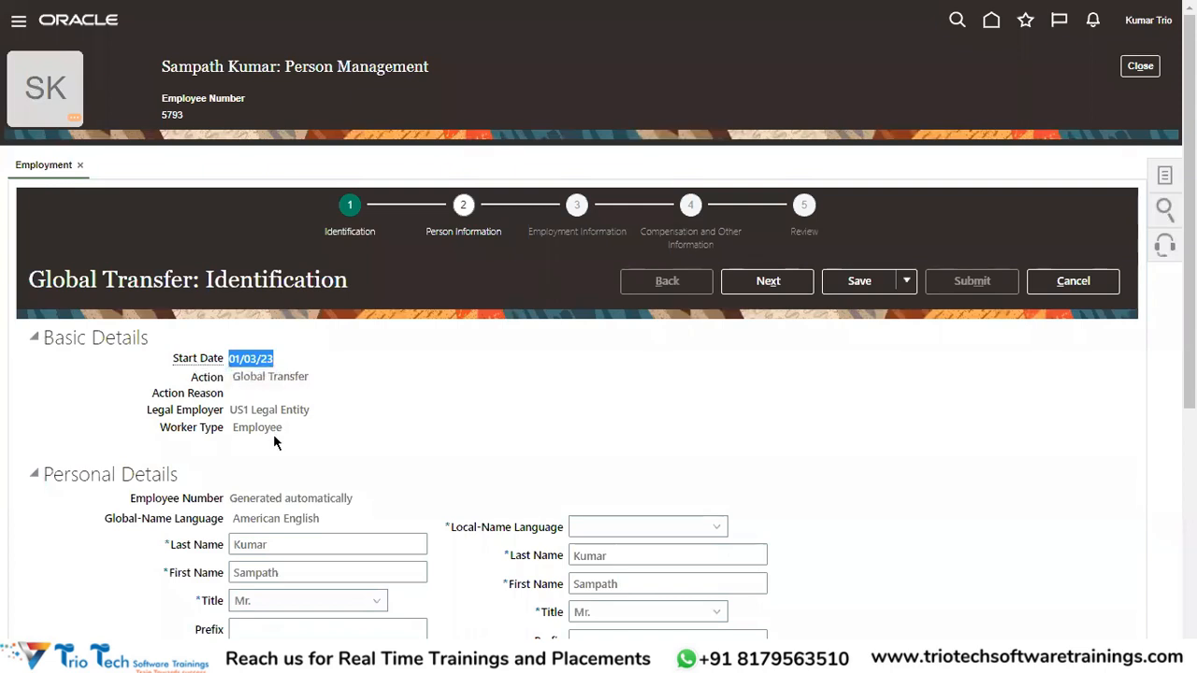
{"action": "left_click_drag", "start_coordinate": [228, 412], "coordinate": [297, 417]}
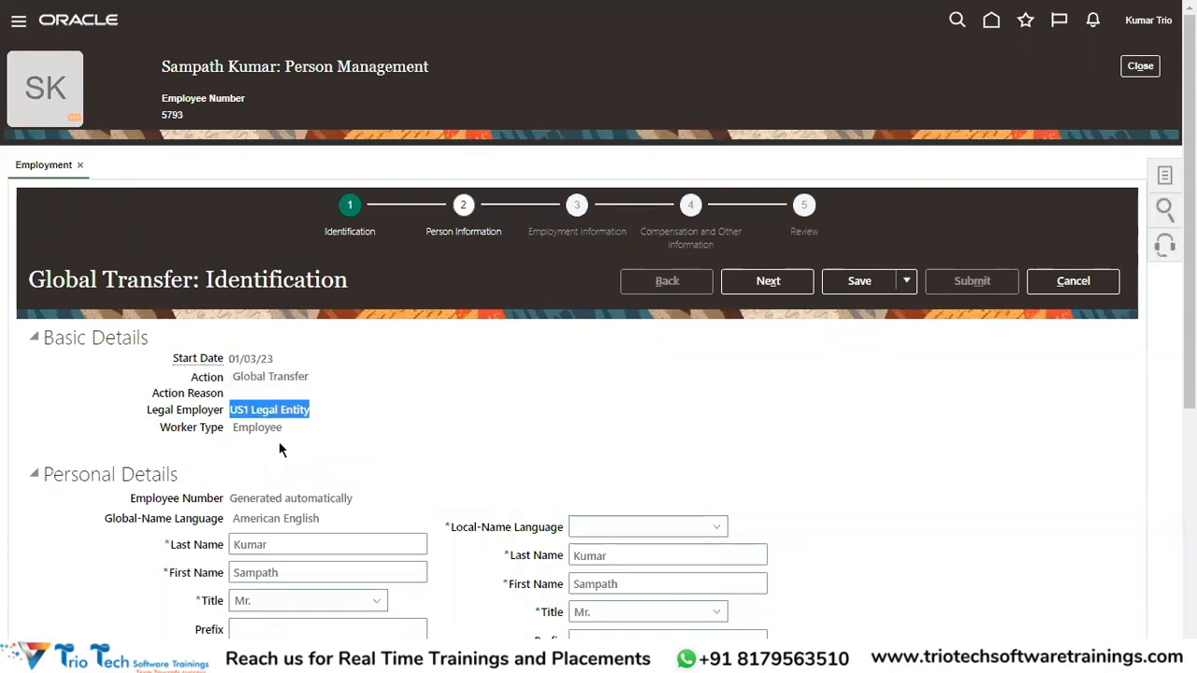
{"action": "double_click", "coordinate": [251, 427]}
{"action": "scroll", "coordinate": [387, 408], "scroll_direction": "down", "scroll_amount": 3}
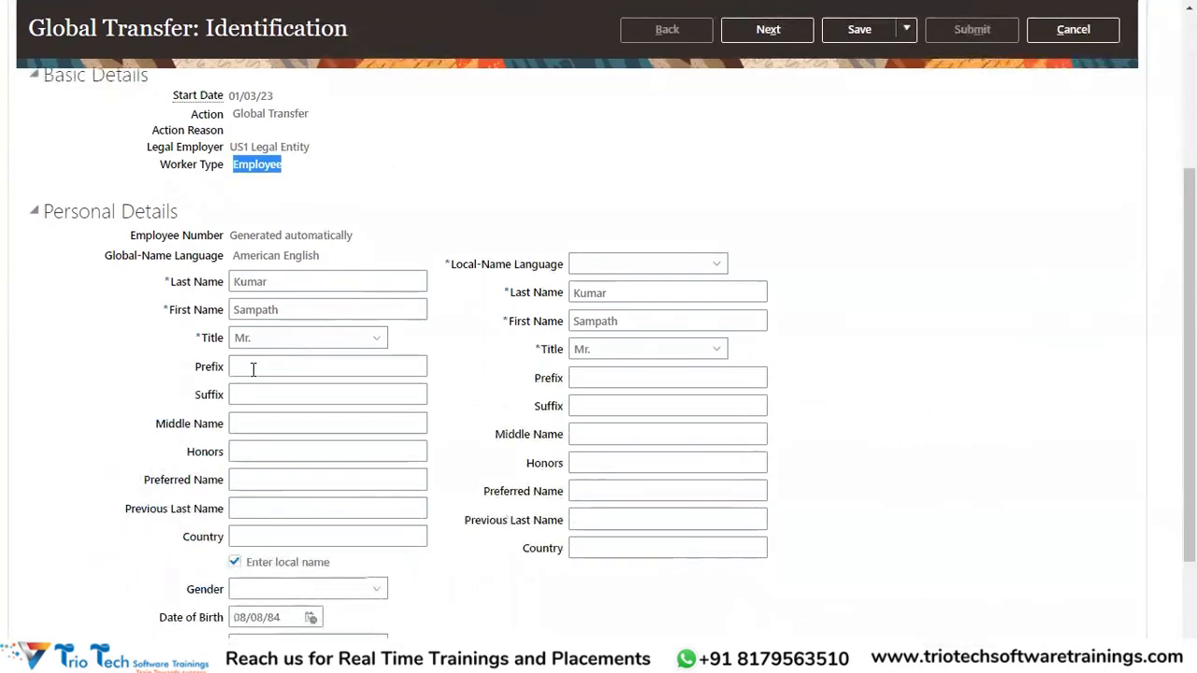
{"action": "scroll", "coordinate": [288, 451], "scroll_direction": "down", "scroll_amount": 2}
{"action": "scroll", "coordinate": [263, 393], "scroll_direction": "up", "scroll_amount": 4}
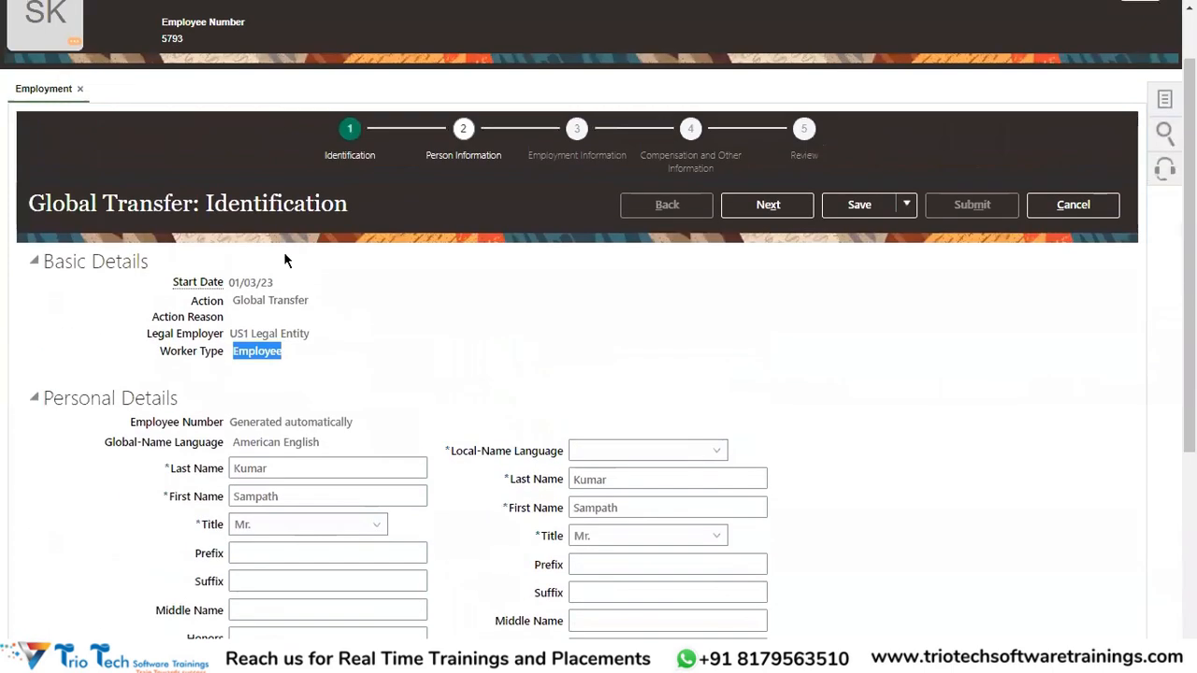
{"action": "scroll", "coordinate": [666, 291], "scroll_direction": "up", "scroll_amount": 1}
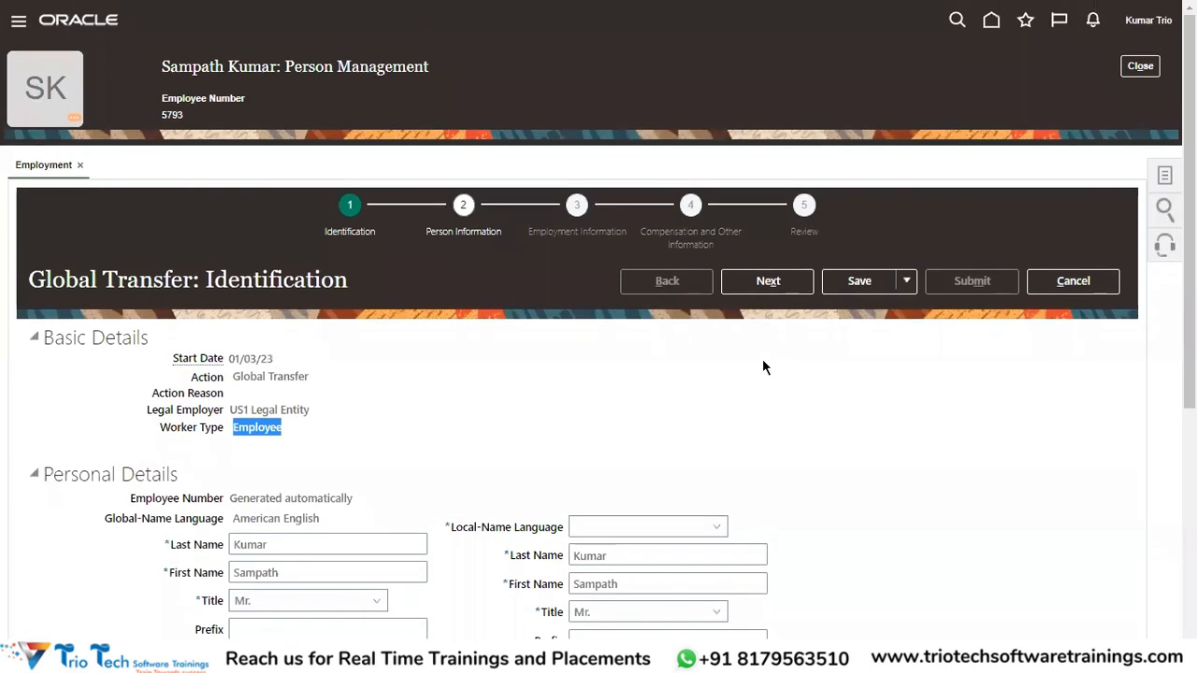
{"action": "left_click", "coordinate": [782, 291]}
{"action": "left_click", "coordinate": [610, 532]}
Set Local-Name Language to Dutch and advance through Person Information.
{"action": "left_click", "coordinate": [614, 467]}
{"action": "left_click", "coordinate": [772, 280]}
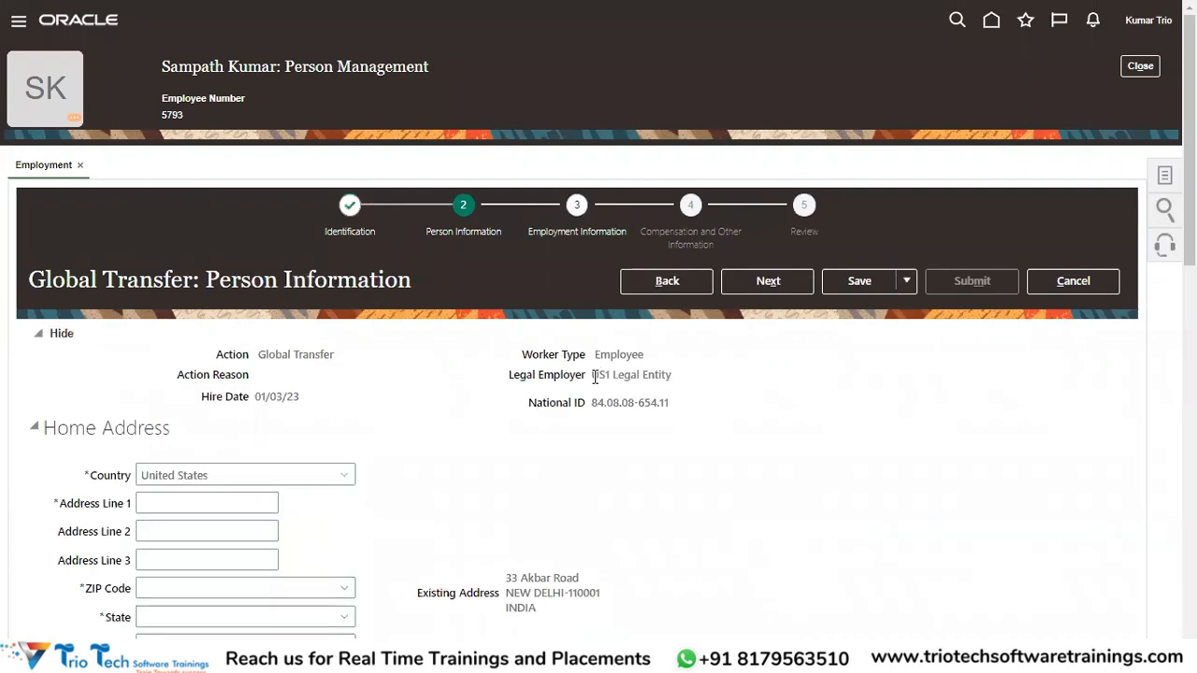
{"action": "left_click_drag", "start_coordinate": [594, 376], "coordinate": [660, 374]}
{"action": "left_click", "coordinate": [765, 280]}
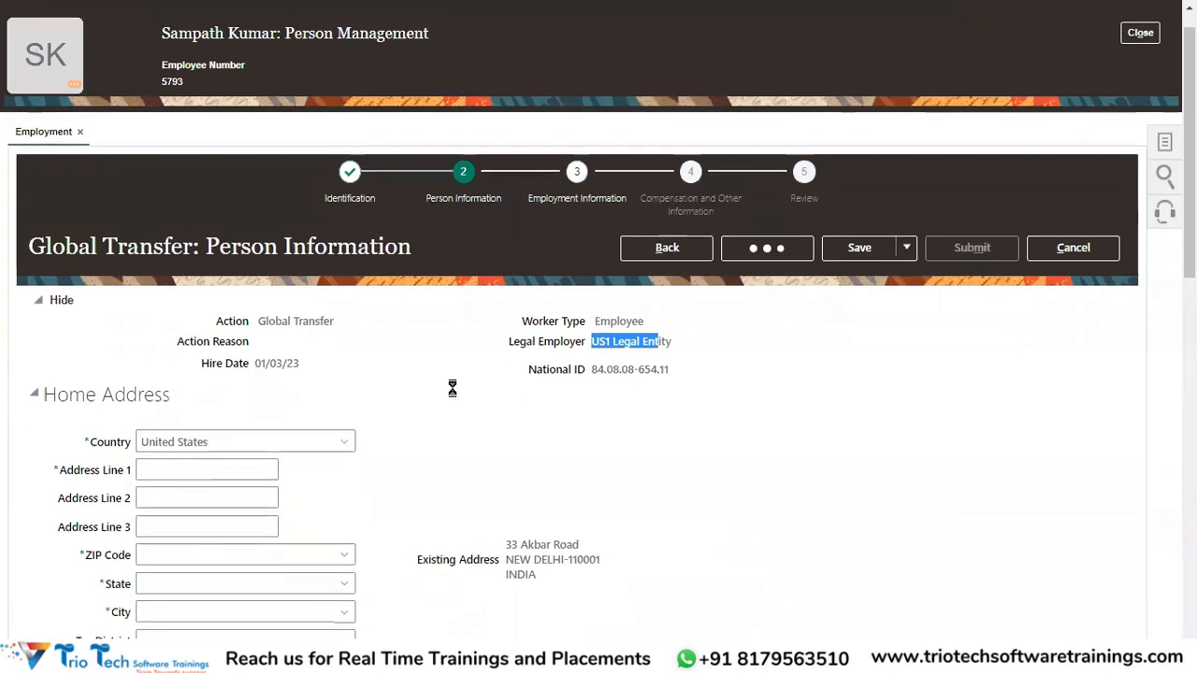
{"action": "scroll", "coordinate": [451, 388], "scroll_direction": "down", "scroll_amount": 6}
{"action": "scroll", "coordinate": [366, 396], "scroll_direction": "up", "scroll_amount": 4}
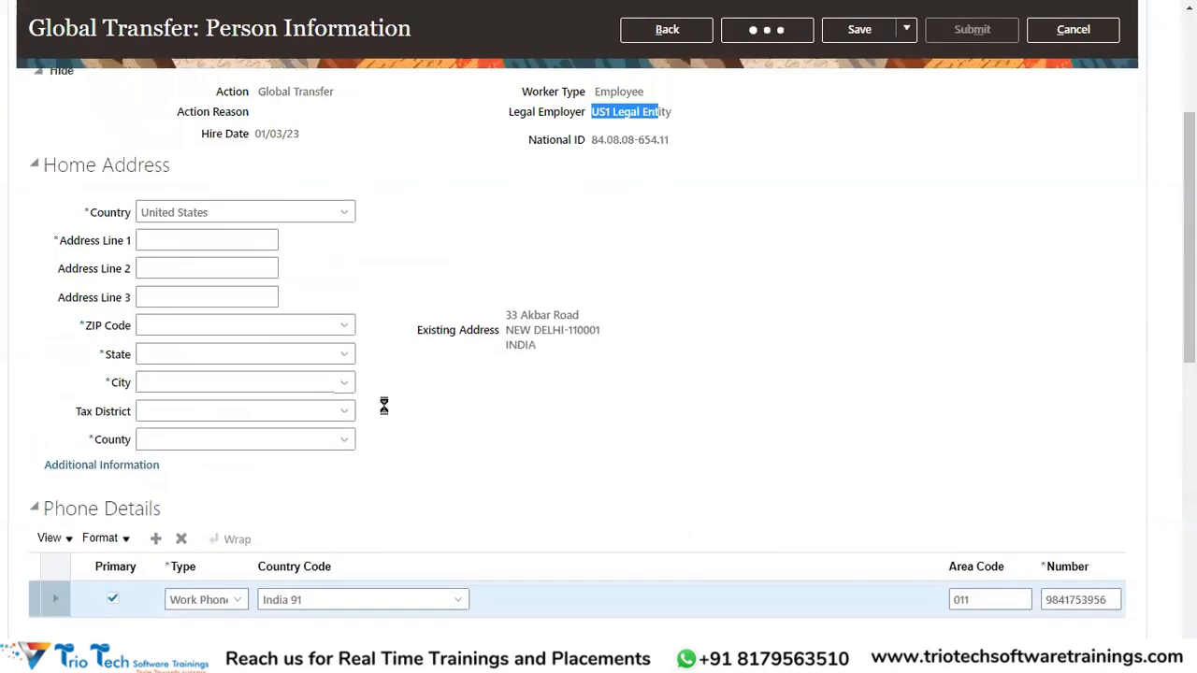
{"action": "scroll", "coordinate": [383, 405], "scroll_direction": "up", "scroll_amount": 3}
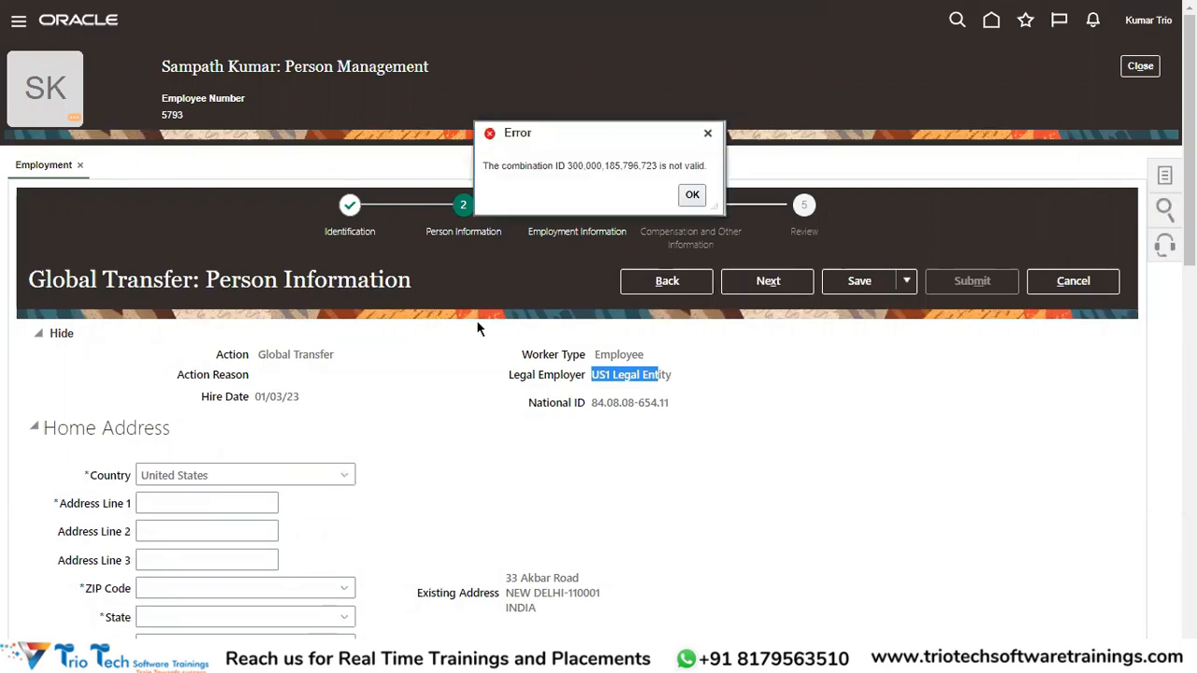
Dismiss the invalid combination ID error and go back to the Identification step.
{"action": "left_click", "coordinate": [697, 196]}
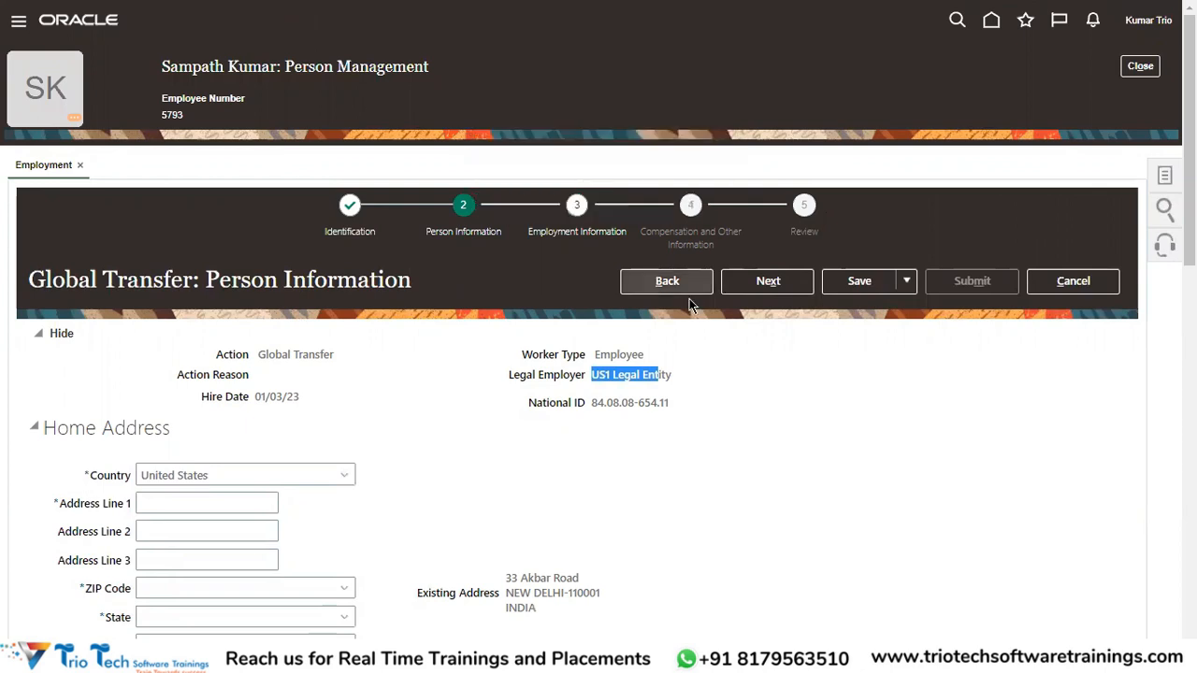
{"action": "left_click", "coordinate": [681, 287]}
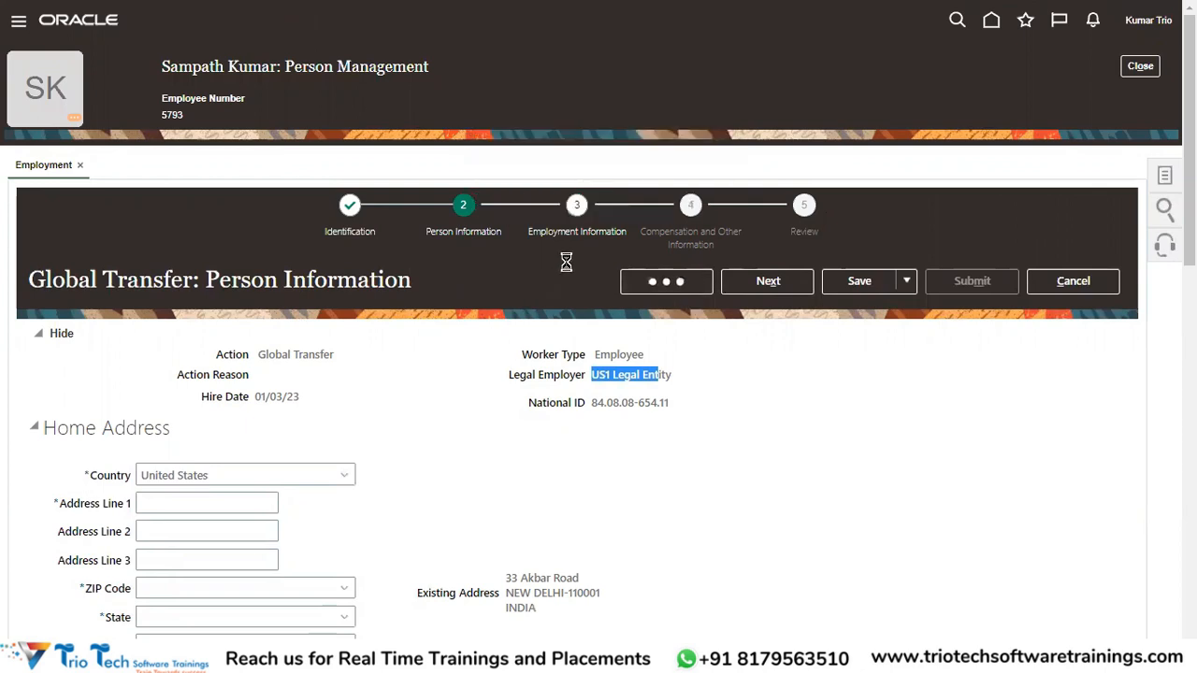
{"action": "scroll", "coordinate": [589, 346], "scroll_direction": "down", "scroll_amount": 10}
{"action": "scroll", "coordinate": [587, 346], "scroll_direction": "down", "scroll_amount": 2}
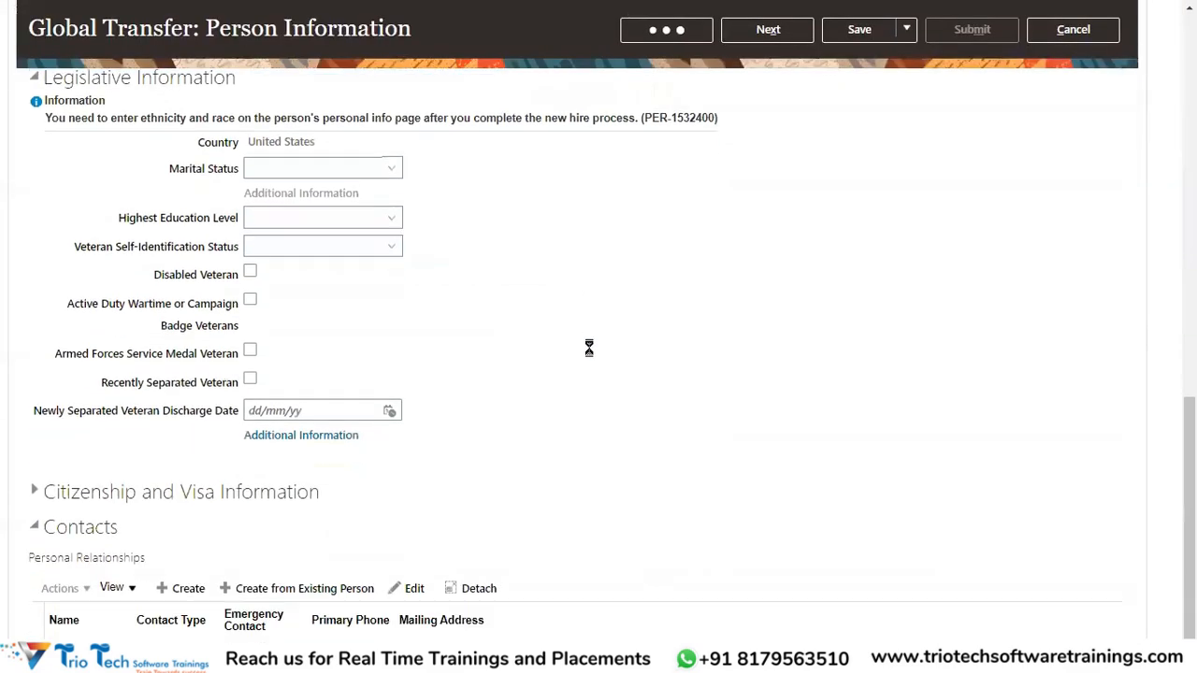
{"action": "scroll", "coordinate": [587, 347], "scroll_direction": "up", "scroll_amount": 5}
{"action": "scroll", "coordinate": [516, 363], "scroll_direction": "down", "scroll_amount": 5}
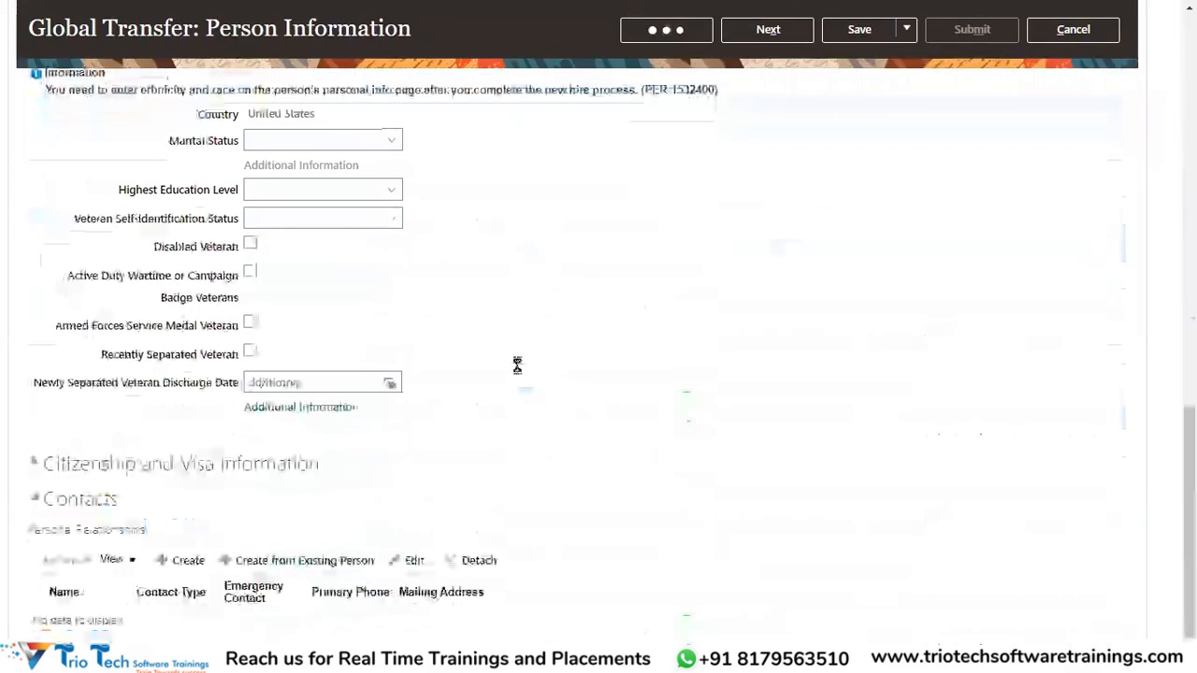
{"action": "scroll", "coordinate": [516, 363], "scroll_direction": "up", "scroll_amount": 12}
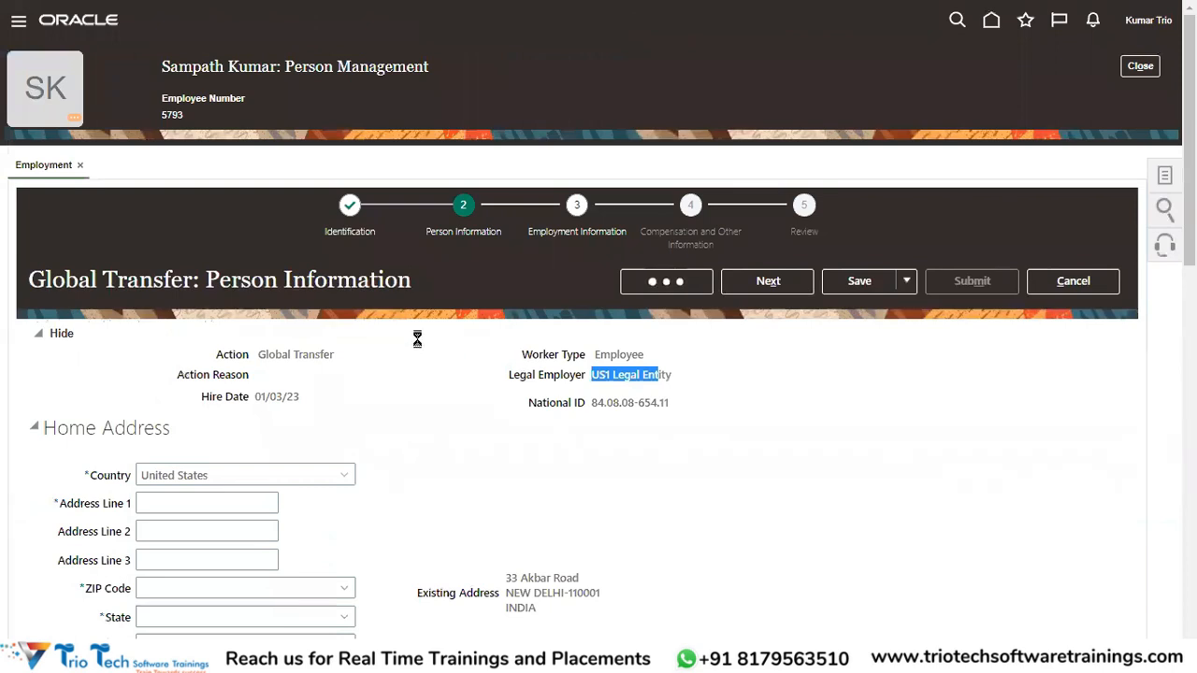
{"action": "scroll", "coordinate": [420, 341], "scroll_direction": "down", "scroll_amount": 10}
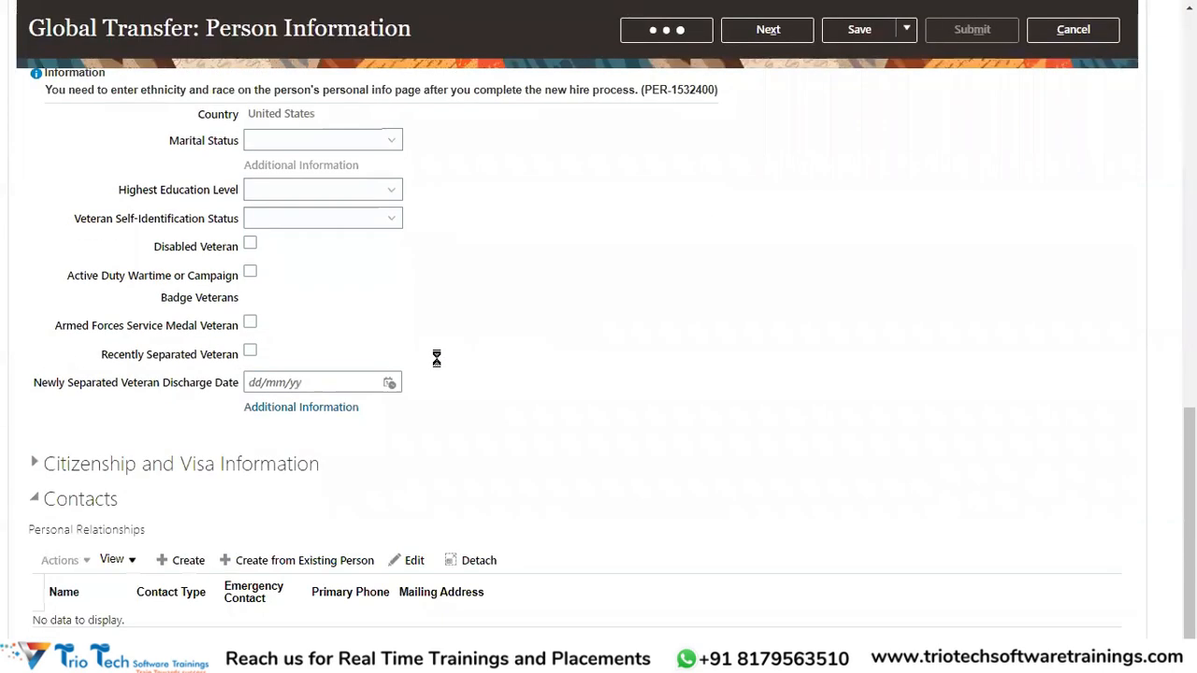
{"action": "scroll", "coordinate": [436, 358], "scroll_direction": "up", "scroll_amount": 10}
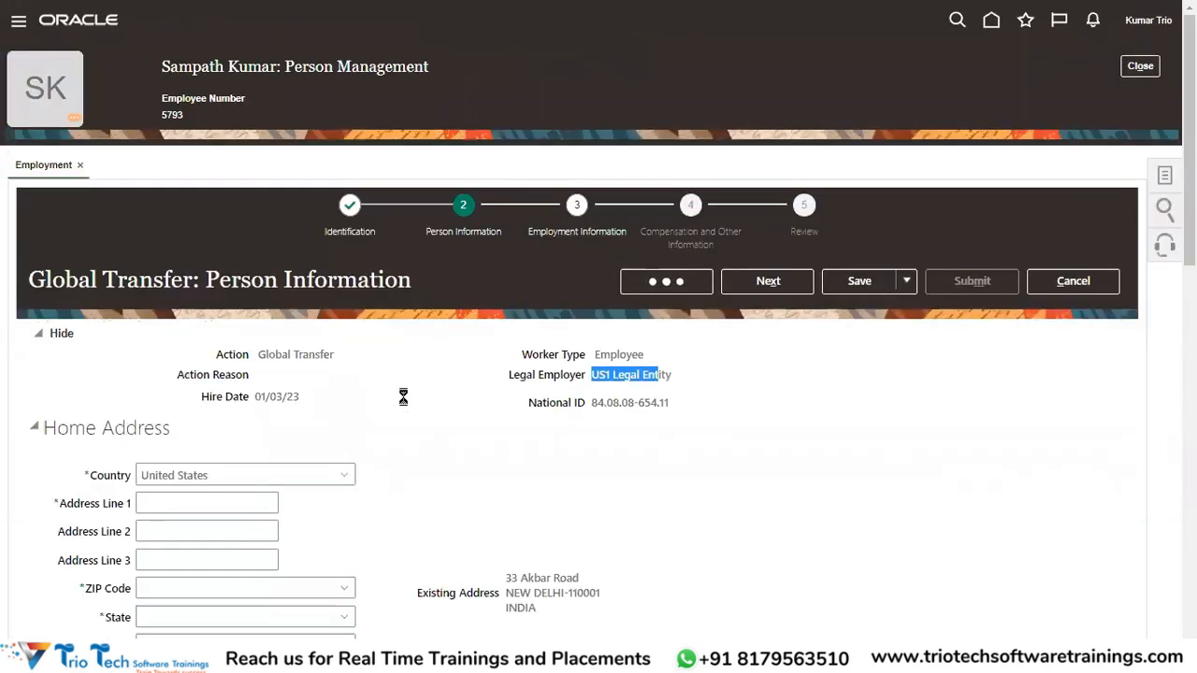
{"action": "scroll", "coordinate": [446, 398], "scroll_direction": "down", "scroll_amount": 5}
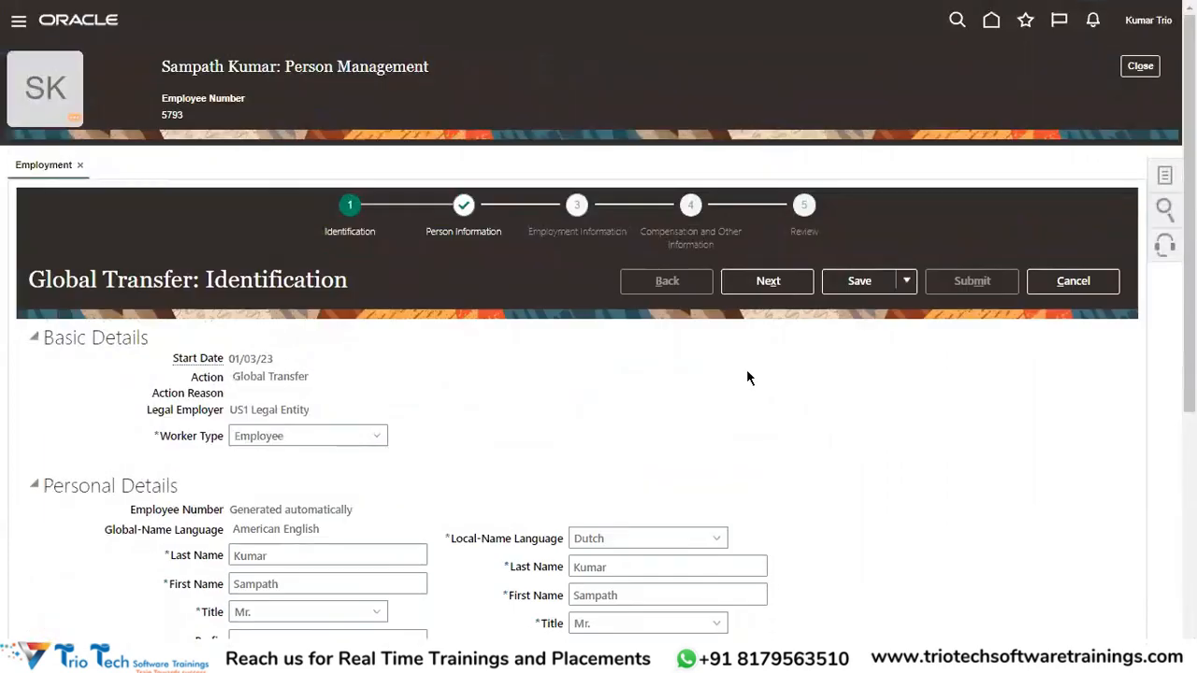
Retry Next, dismiss the repeated NullPointerException errors, and cancel the transfer without saving.
{"action": "left_click", "coordinate": [770, 283]}
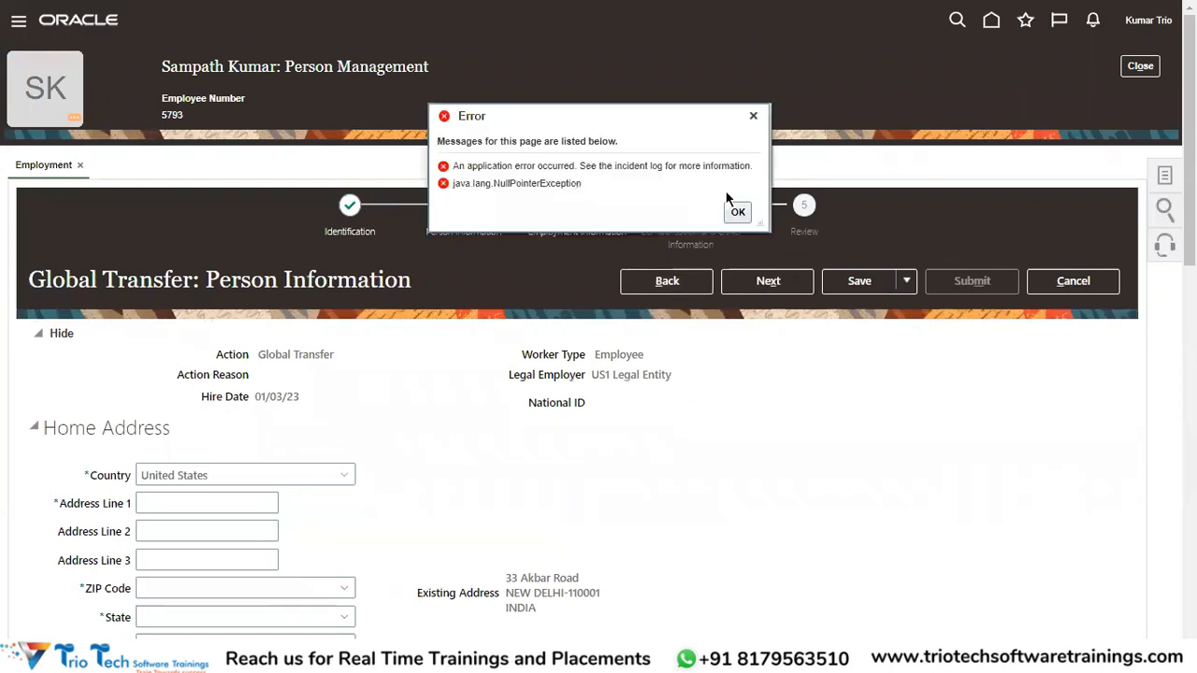
{"action": "left_click", "coordinate": [738, 212]}
{"action": "left_click", "coordinate": [767, 280]}
{"action": "left_click", "coordinate": [738, 211]}
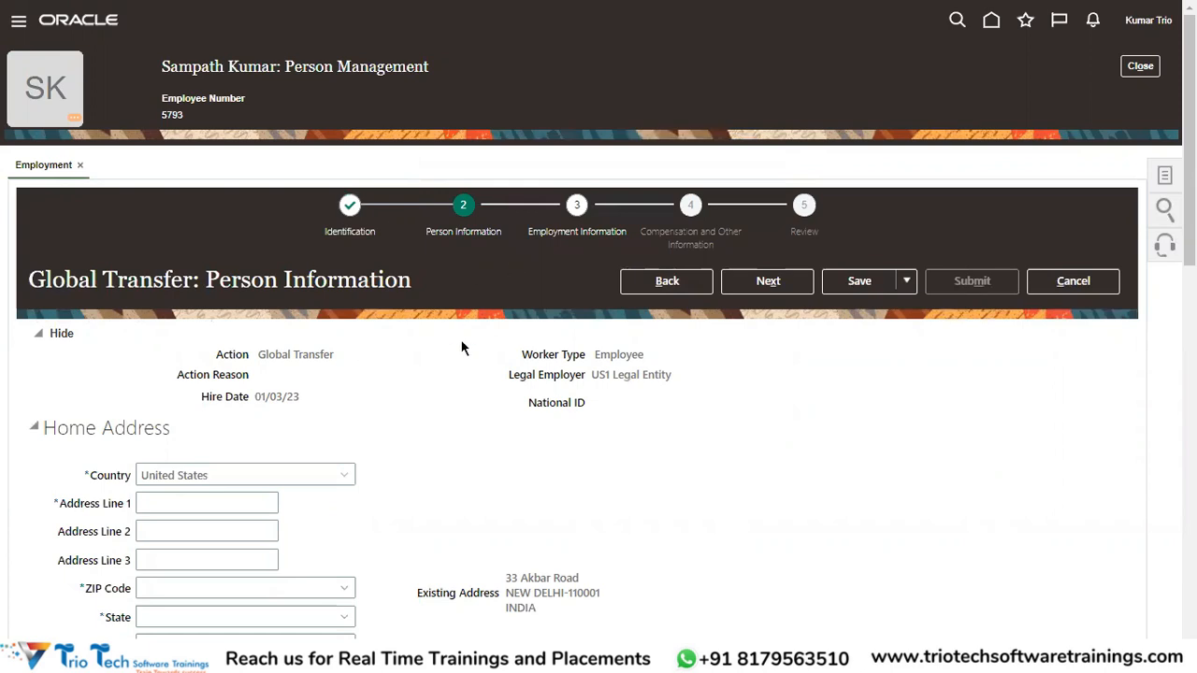
{"action": "scroll", "coordinate": [486, 349], "scroll_direction": "down", "scroll_amount": 5}
{"action": "scroll", "coordinate": [568, 353], "scroll_direction": "up", "scroll_amount": 5}
{"action": "left_click", "coordinate": [1070, 284]}
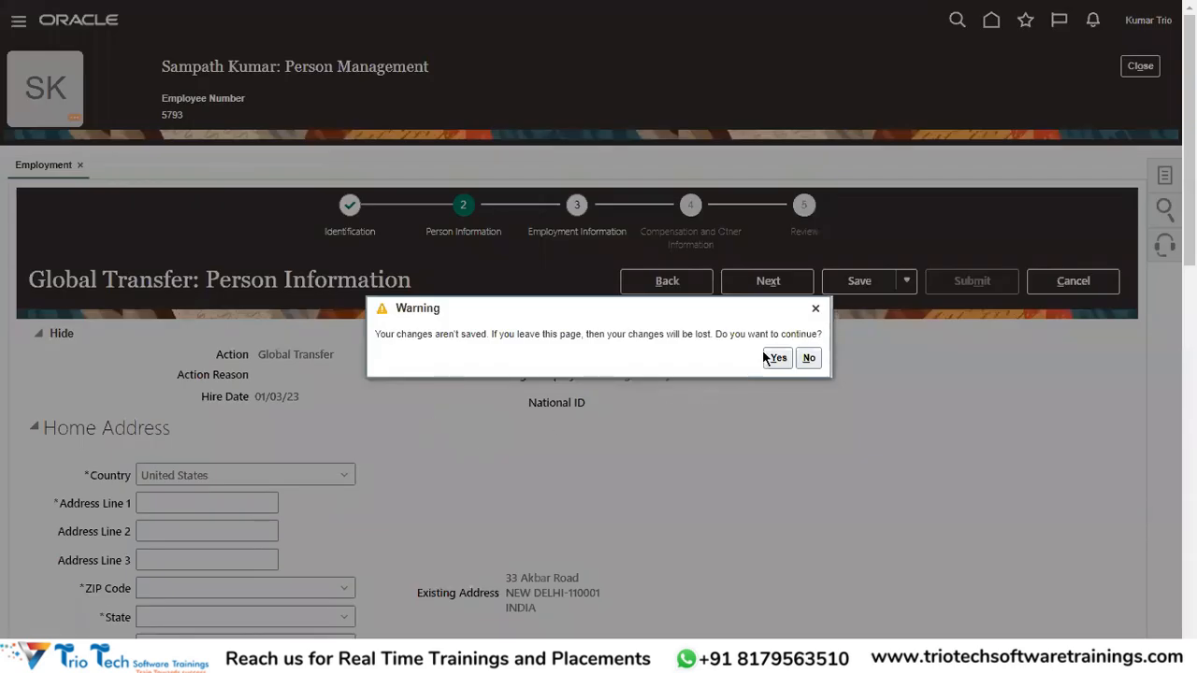
{"action": "left_click", "coordinate": [764, 356]}
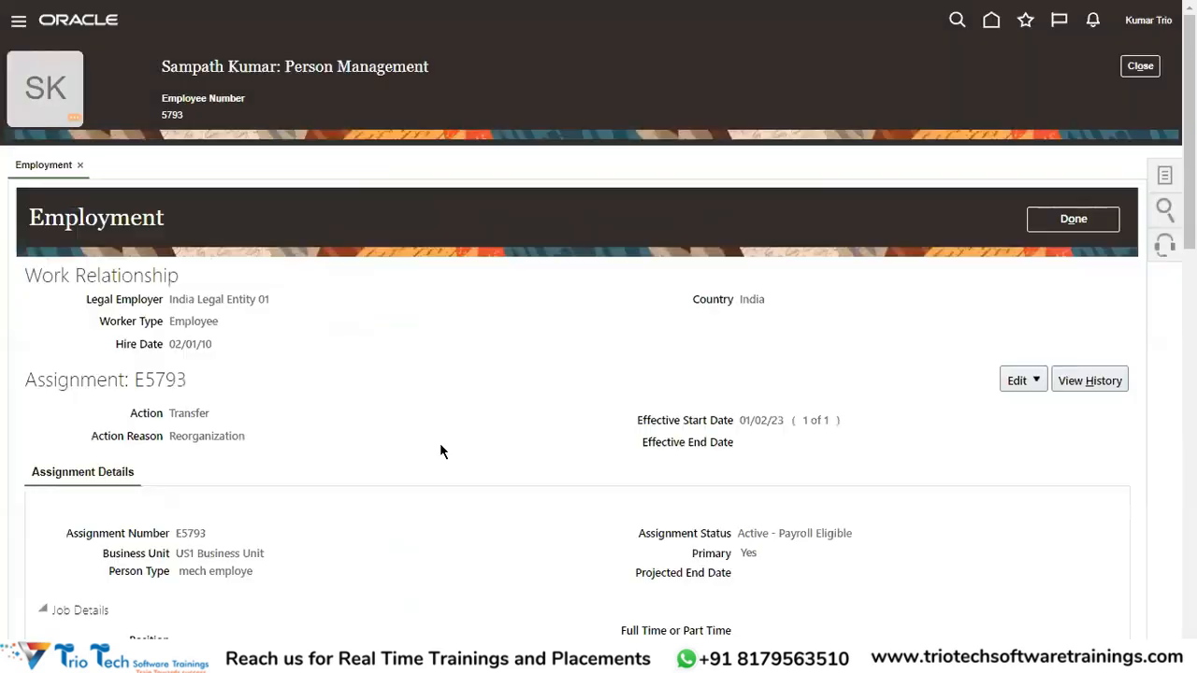
Start an employment update effective 1 March 2023.
{"action": "left_click", "coordinate": [1018, 381]}
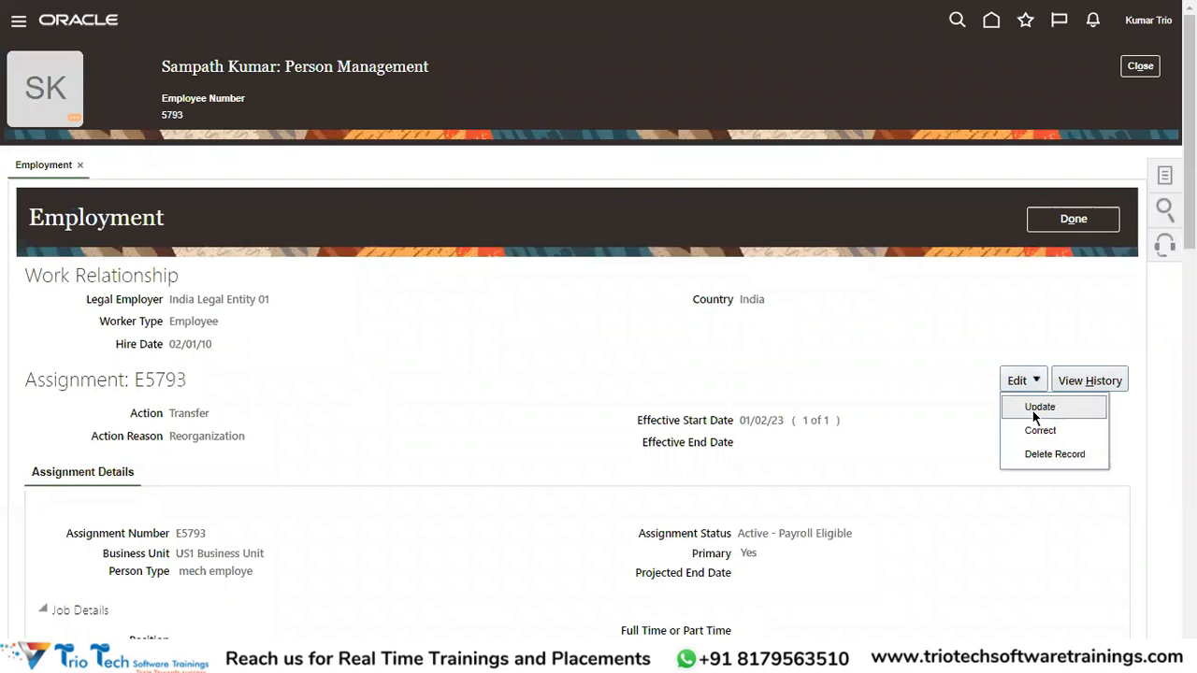
{"action": "left_click", "coordinate": [1039, 408]}
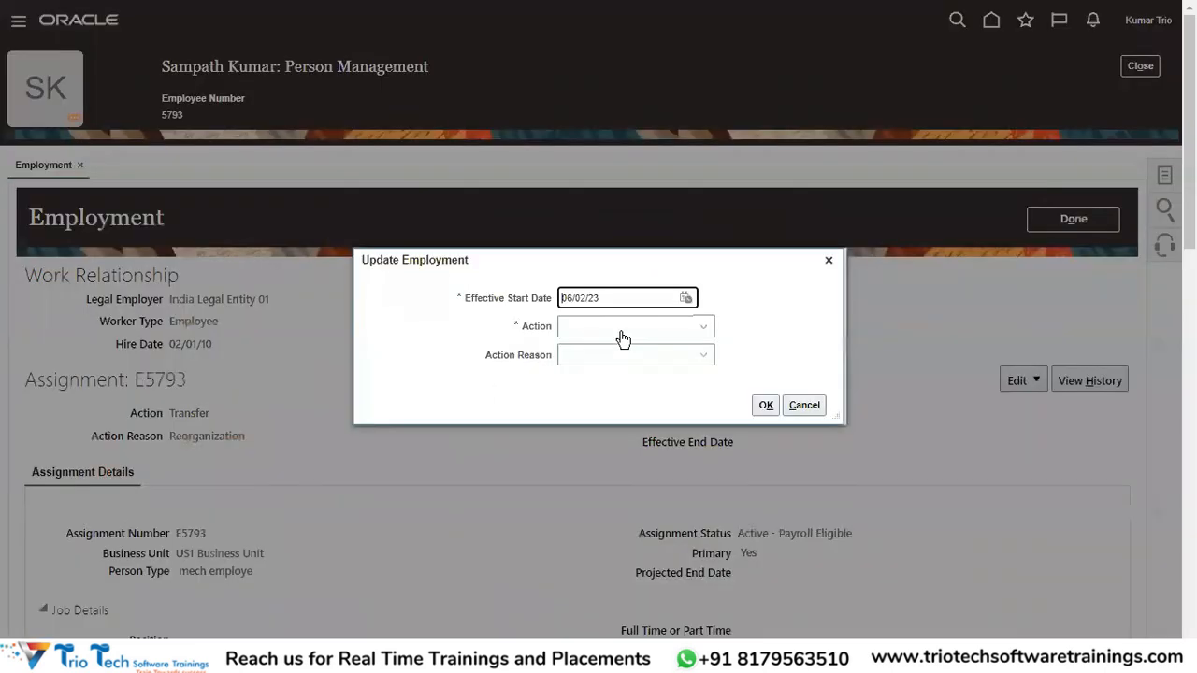
{"action": "left_click", "coordinate": [686, 297]}
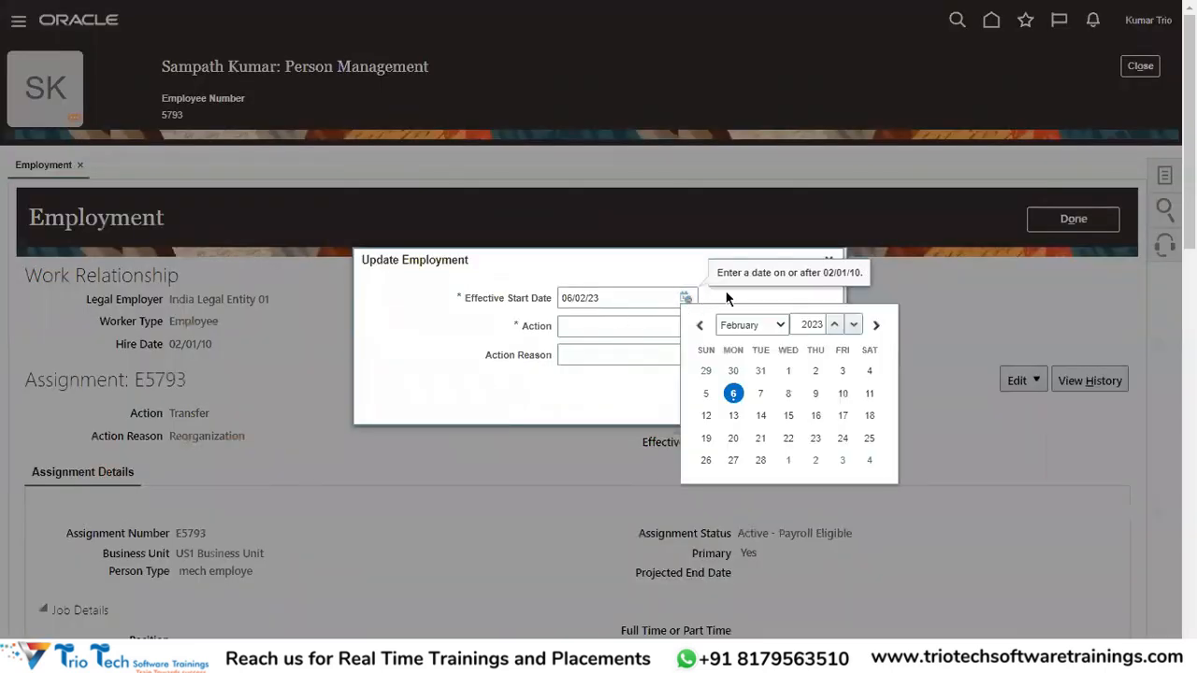
{"action": "left_click", "coordinate": [762, 327]}
{"action": "left_click", "coordinate": [788, 366]}
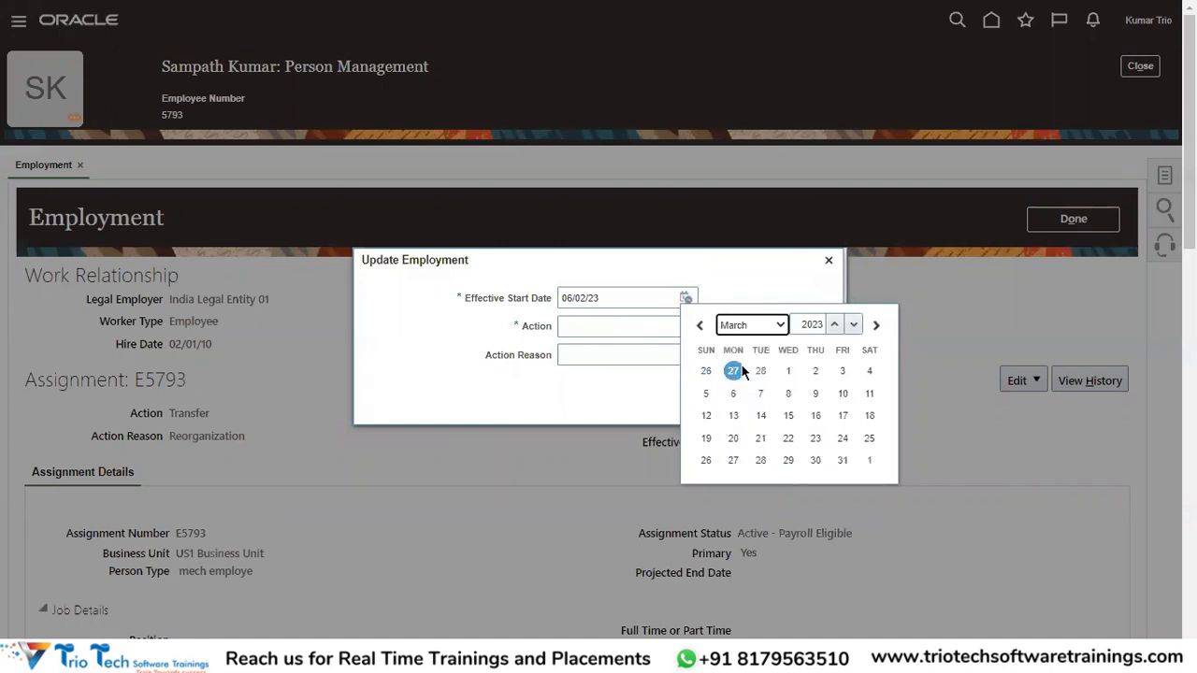
{"action": "left_click", "coordinate": [788, 370]}
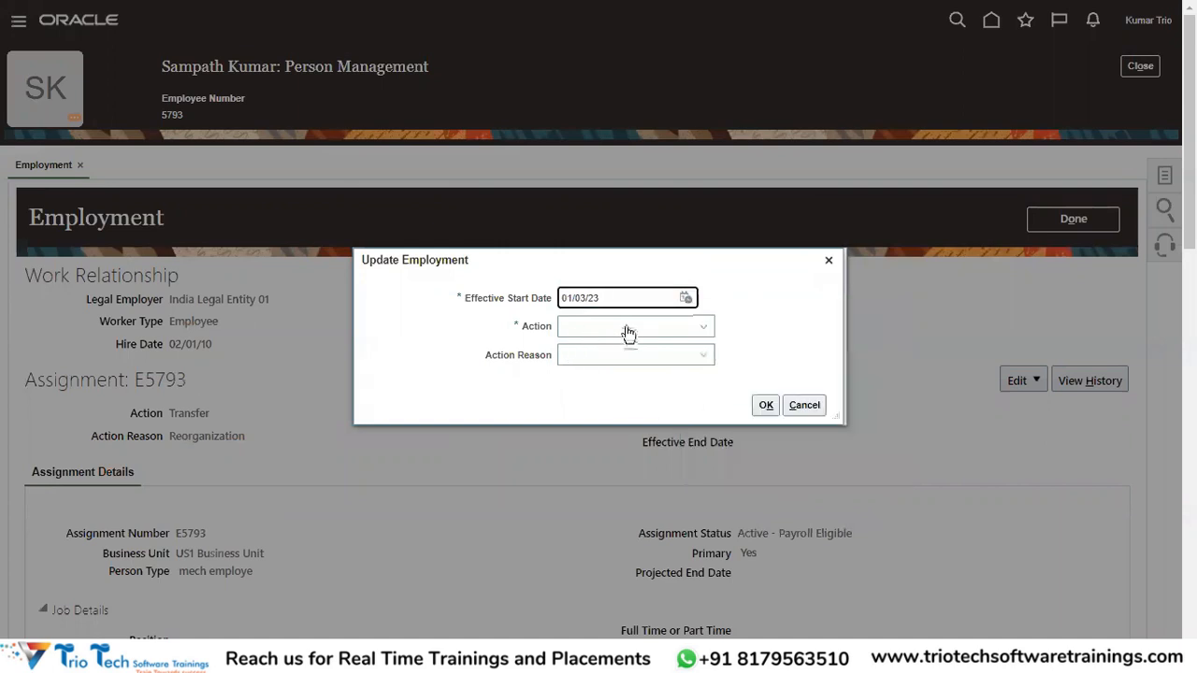
Choose Global Transfer to US1 Legal Entity and confirm the existing assignment status.
{"action": "left_click", "coordinate": [638, 334]}
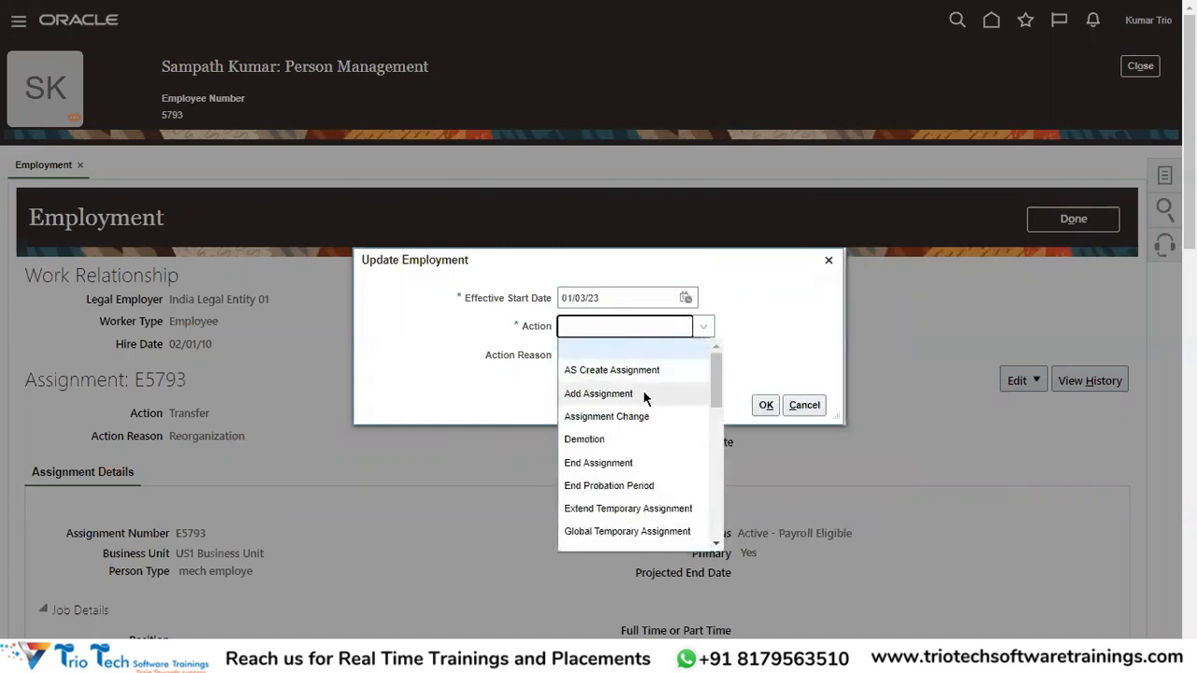
{"action": "scroll", "coordinate": [659, 467], "scroll_direction": "down", "scroll_amount": 2}
{"action": "left_click", "coordinate": [619, 469]}
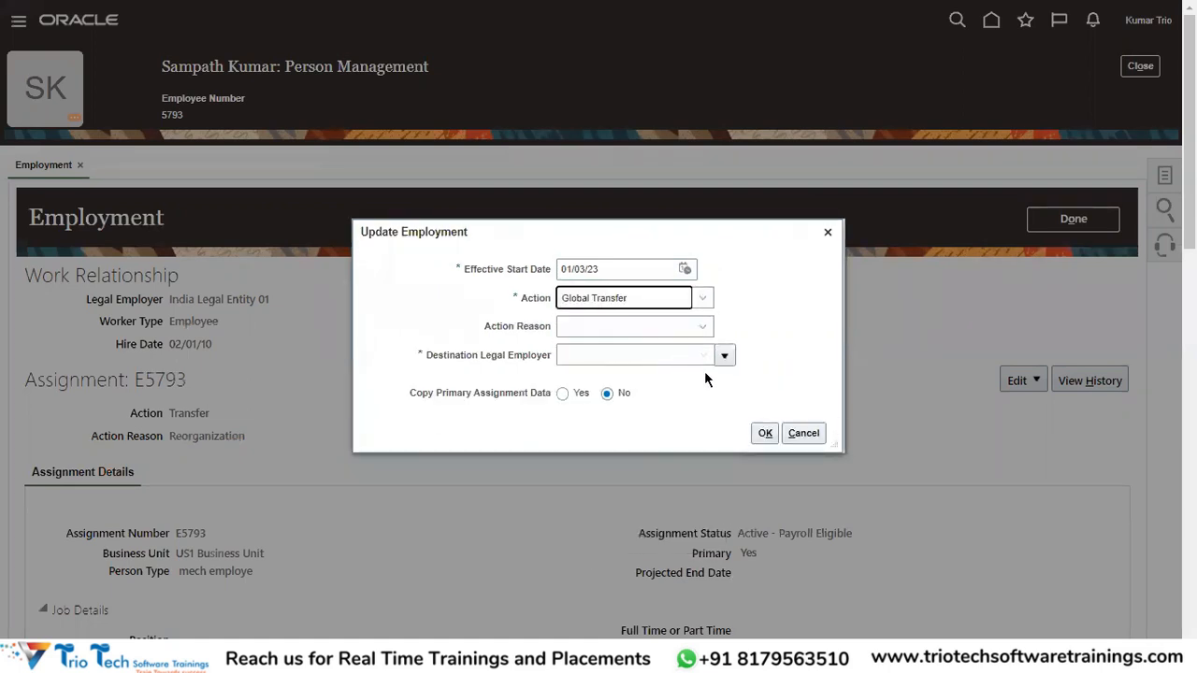
{"action": "left_click", "coordinate": [725, 355]}
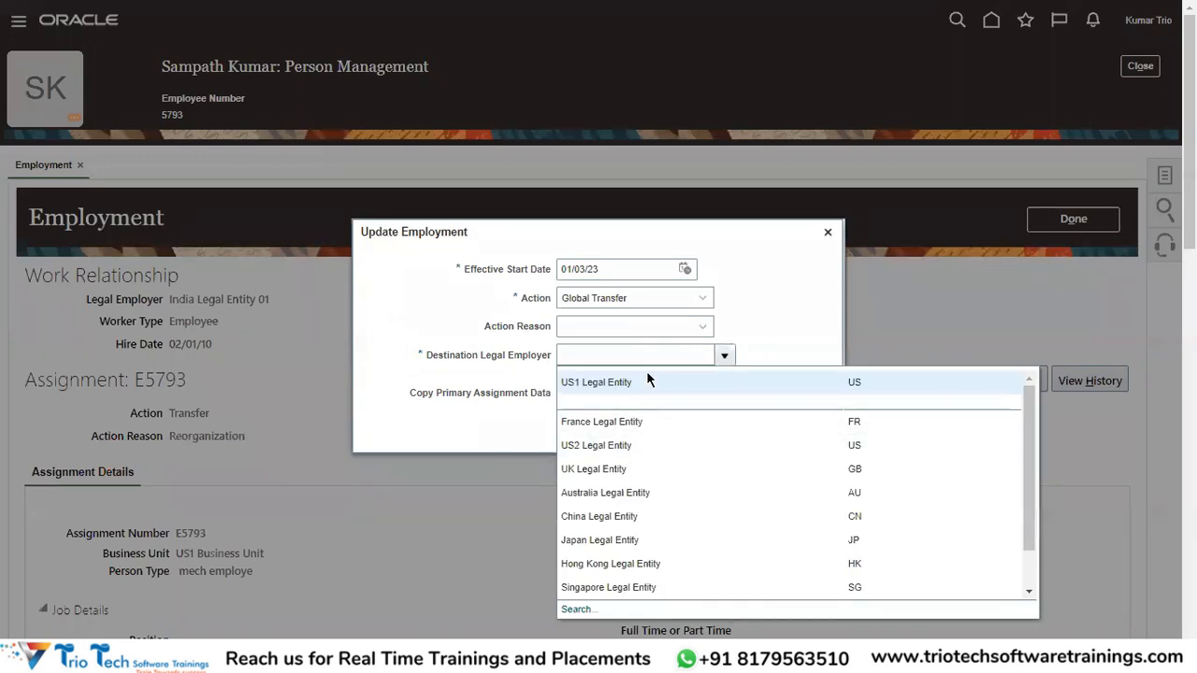
{"action": "left_click", "coordinate": [613, 380]}
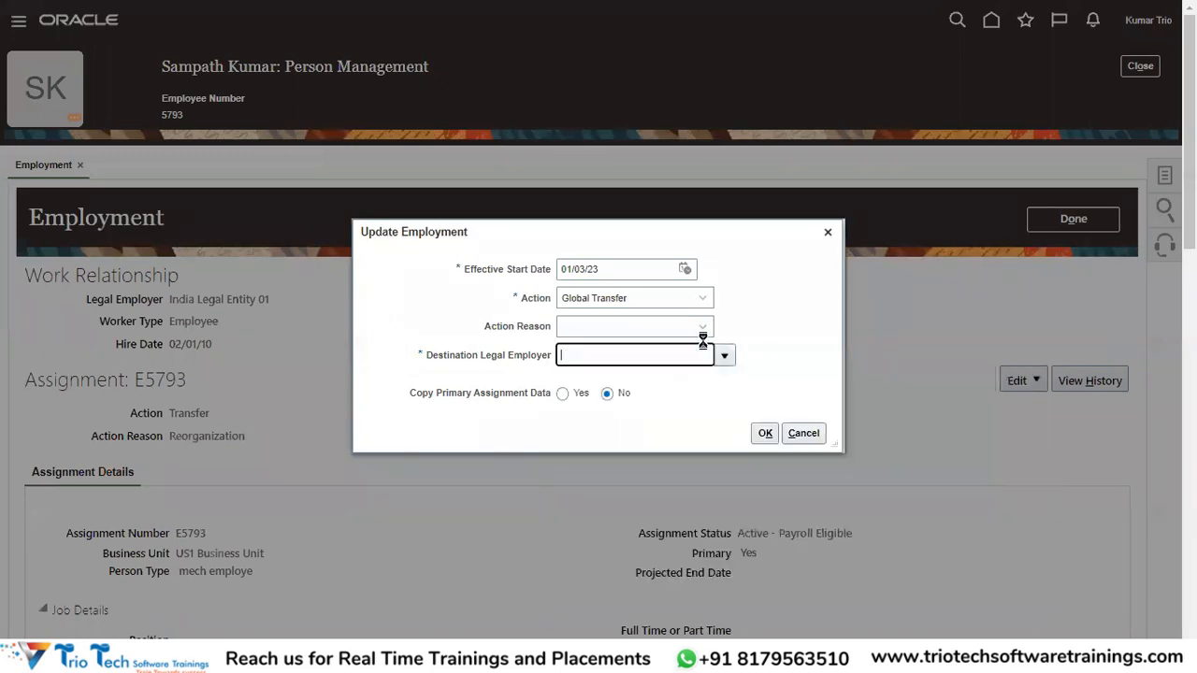
{"action": "left_click", "coordinate": [764, 432]}
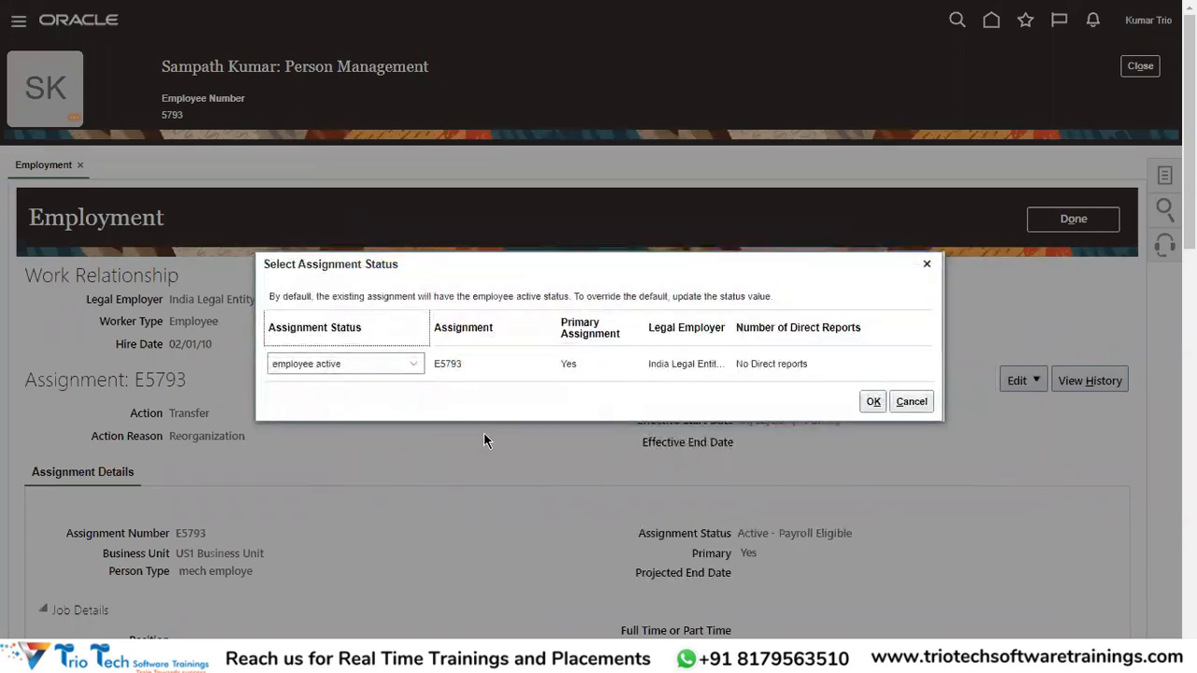
{"action": "left_click", "coordinate": [873, 402]}
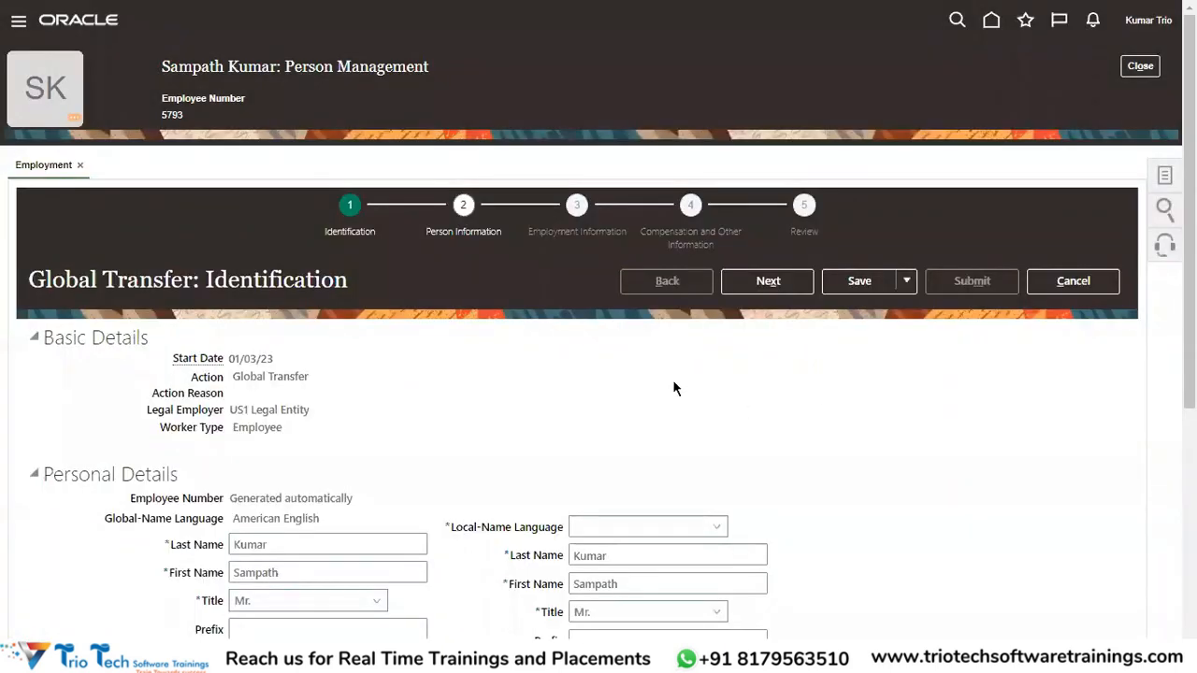
Uncheck Enter local name on Identification and advance past Person Information.
{"action": "scroll", "coordinate": [697, 382], "scroll_direction": "down", "scroll_amount": 3}
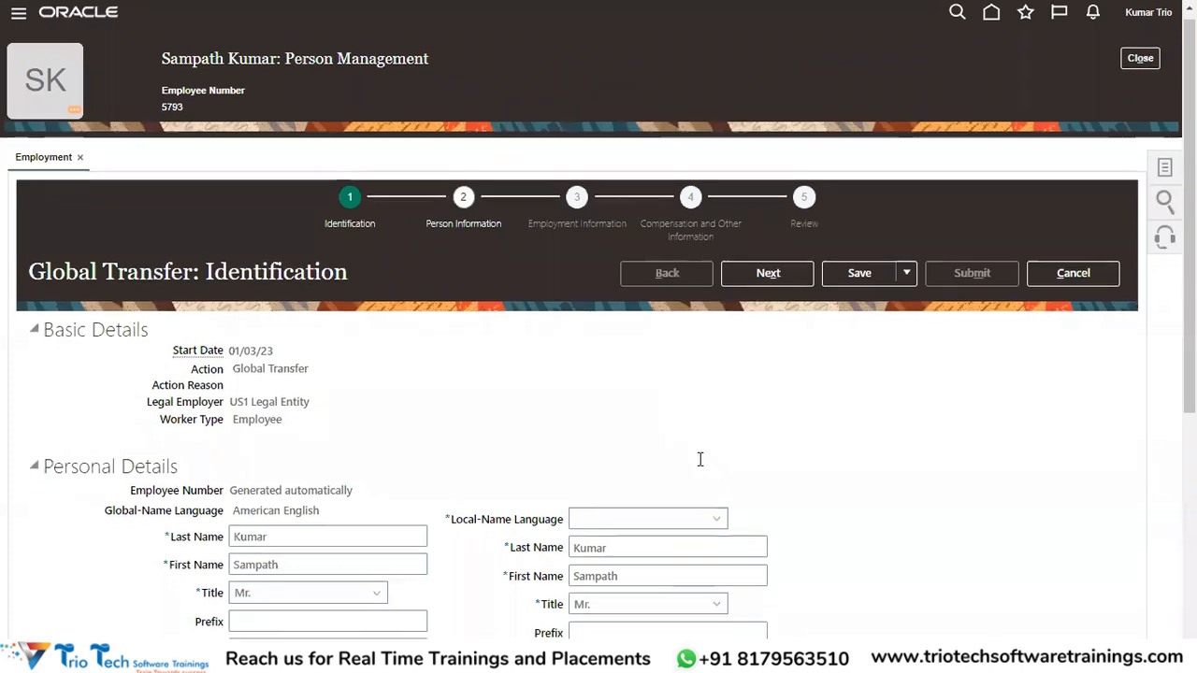
{"action": "left_click", "coordinate": [235, 561]}
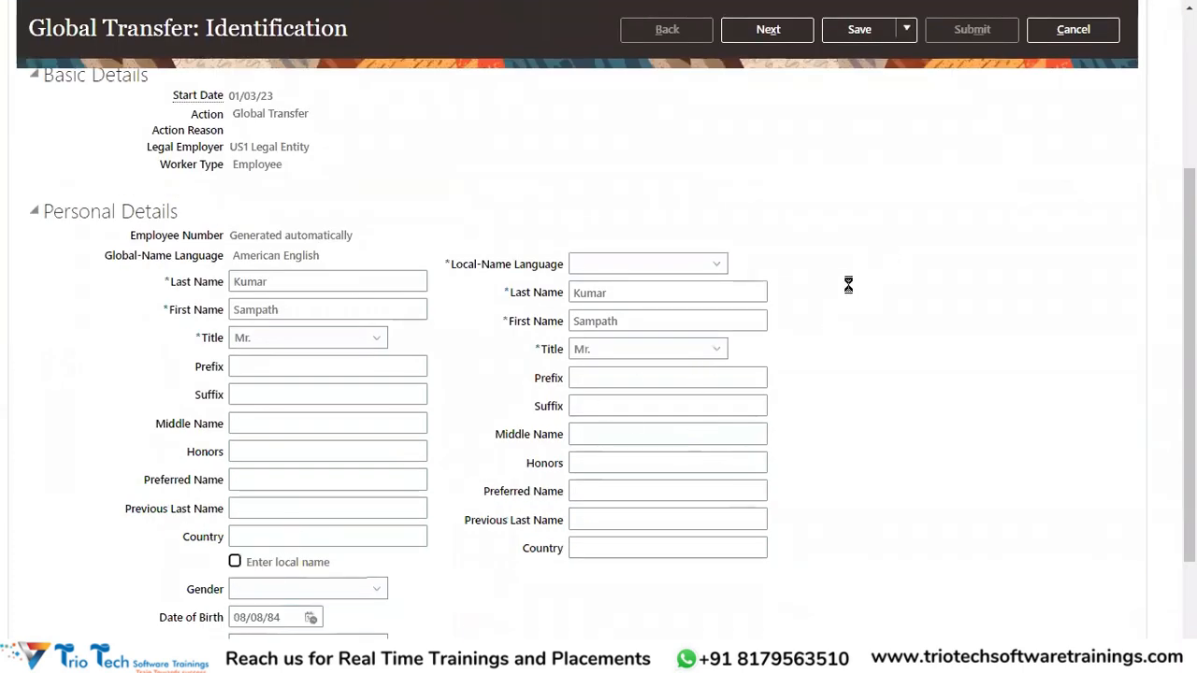
{"action": "scroll", "coordinate": [846, 284], "scroll_direction": "up", "scroll_amount": 3}
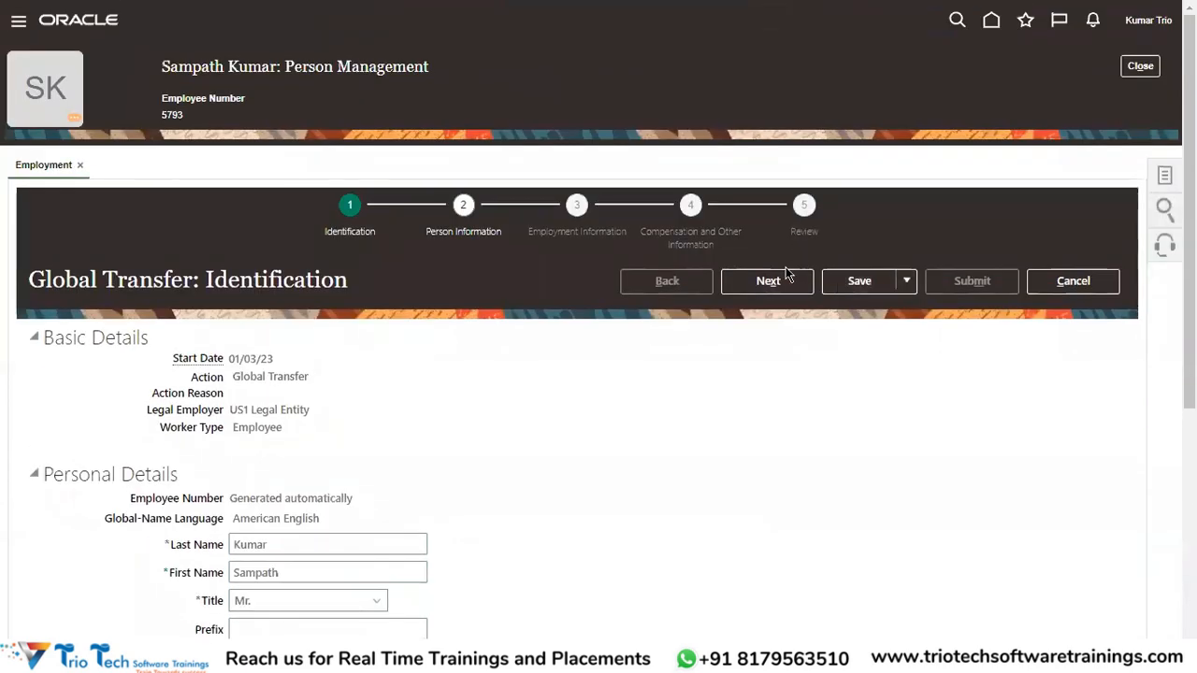
{"action": "left_click", "coordinate": [780, 284]}
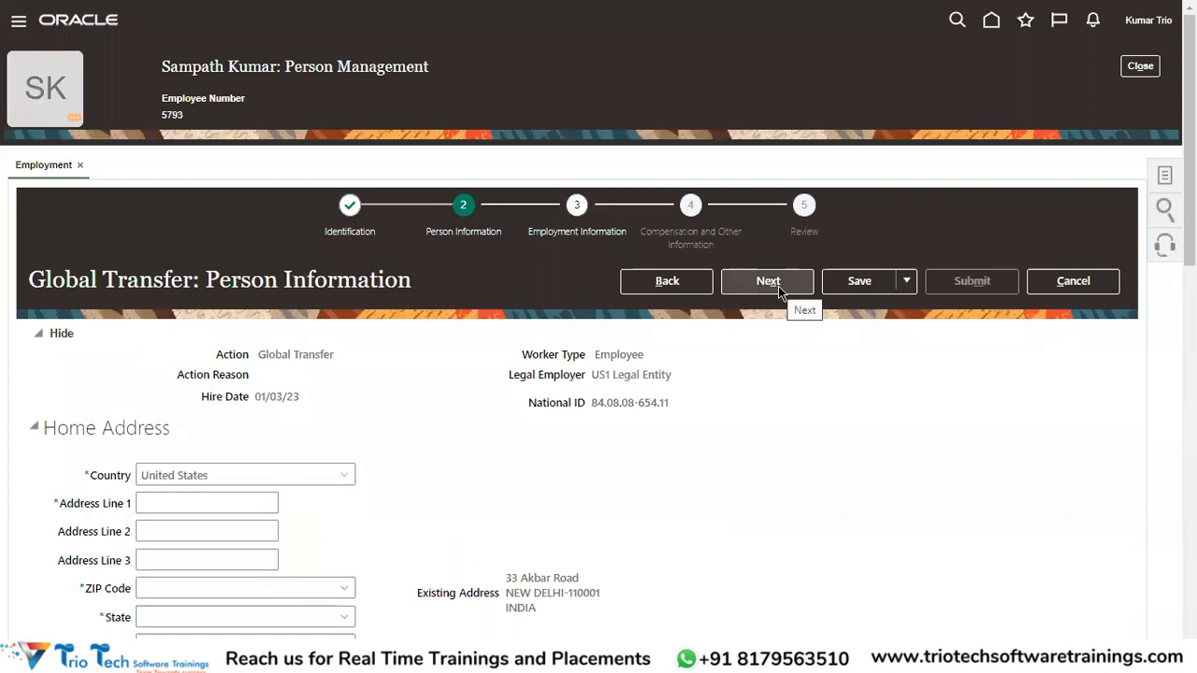
{"action": "left_click", "coordinate": [779, 288]}
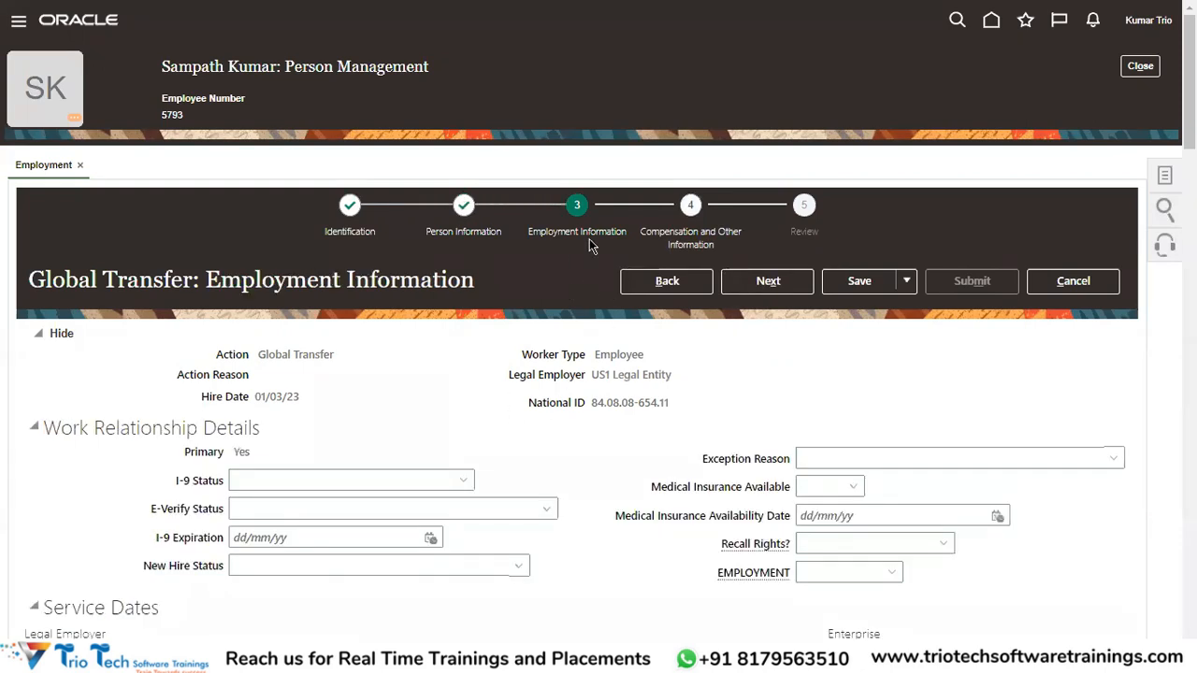
Set the new assignment's business unit to US1 Business Unit.
{"action": "scroll", "coordinate": [446, 232], "scroll_direction": "down", "scroll_amount": 2}
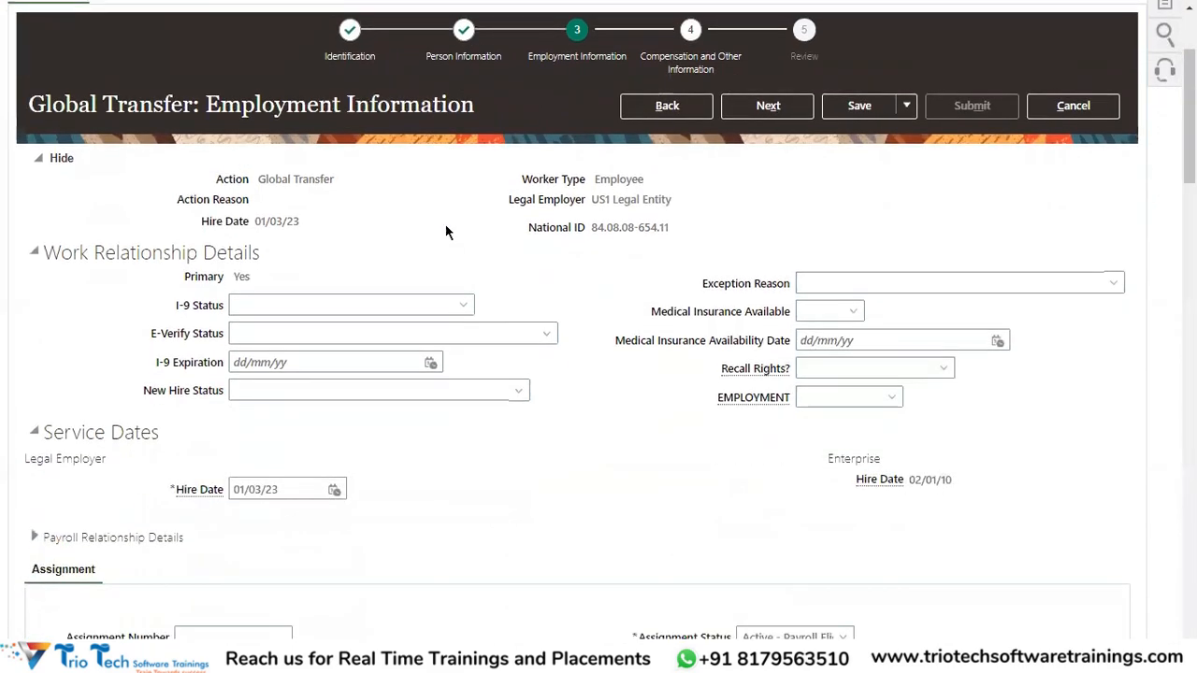
{"action": "scroll", "coordinate": [371, 351], "scroll_direction": "down", "scroll_amount": 5}
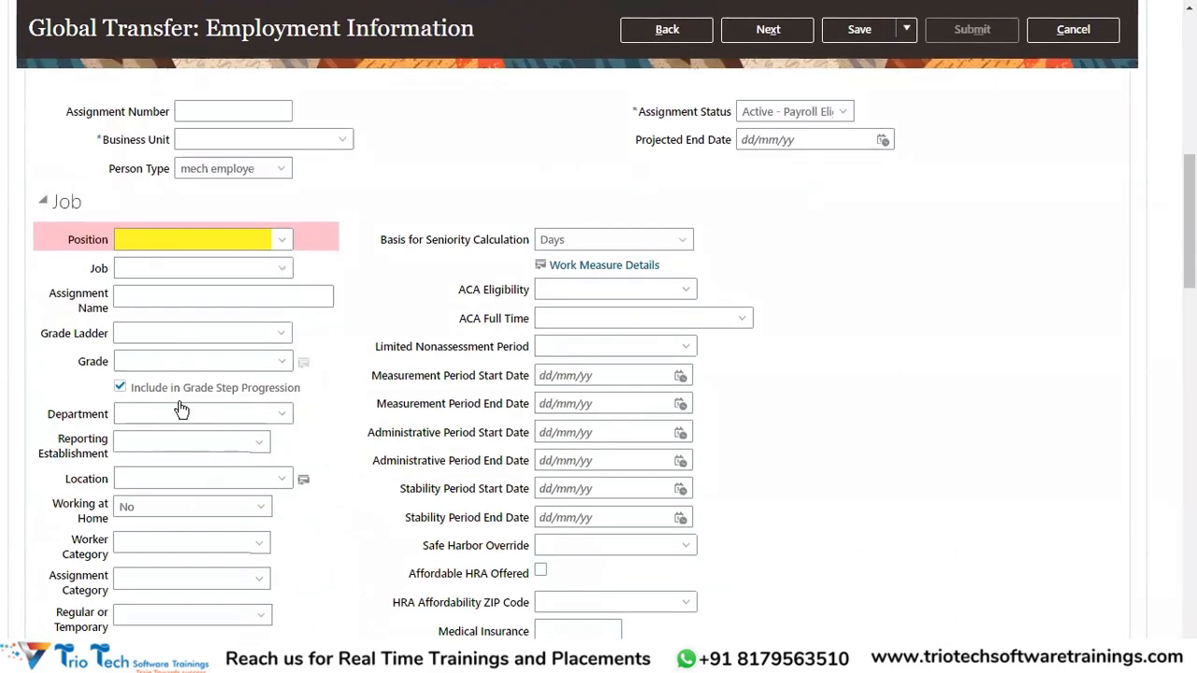
{"action": "scroll", "coordinate": [209, 358], "scroll_direction": "up", "scroll_amount": 7}
{"action": "left_click_drag", "start_coordinate": [269, 357], "coordinate": [308, 360]}
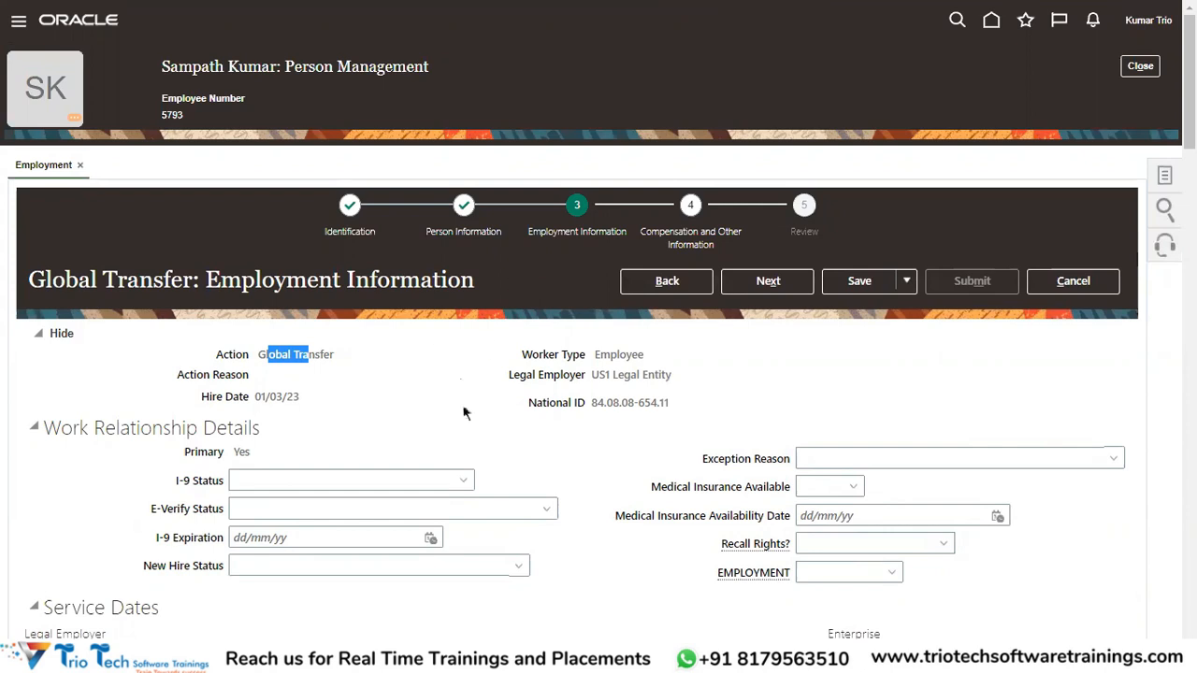
{"action": "scroll", "coordinate": [380, 414], "scroll_direction": "down", "scroll_amount": 2}
{"action": "scroll", "coordinate": [381, 413], "scroll_direction": "down", "scroll_amount": 5}
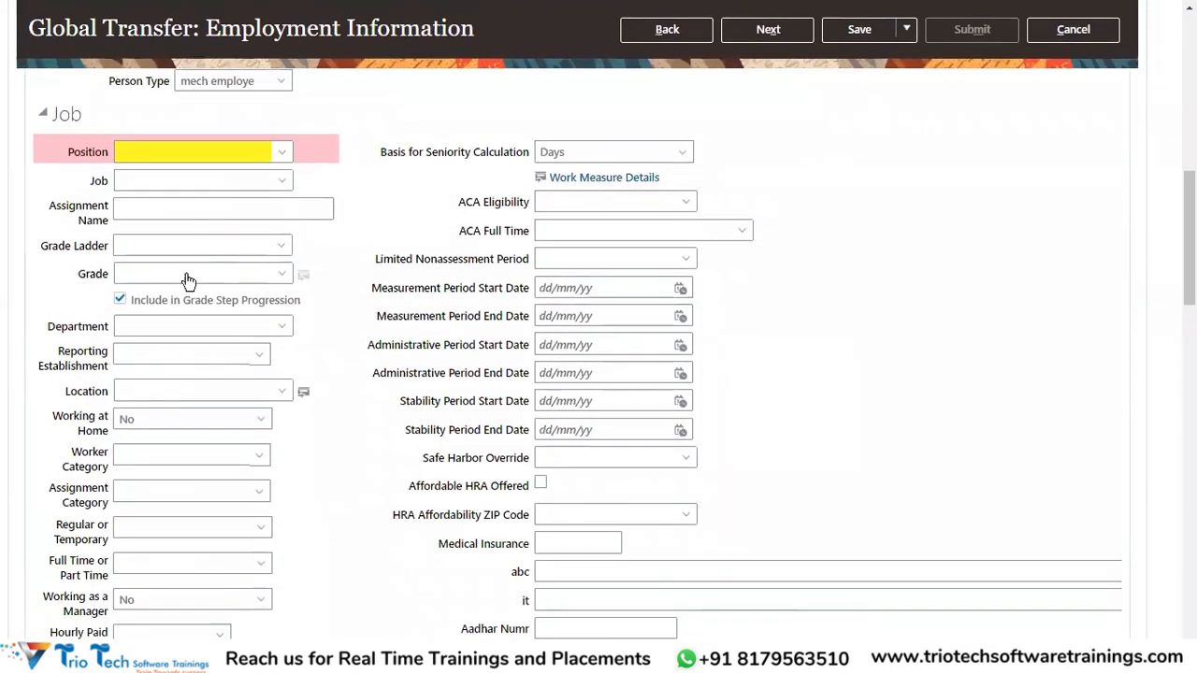
{"action": "scroll", "coordinate": [209, 418], "scroll_direction": "up", "scroll_amount": 2}
{"action": "left_click", "coordinate": [341, 317]}
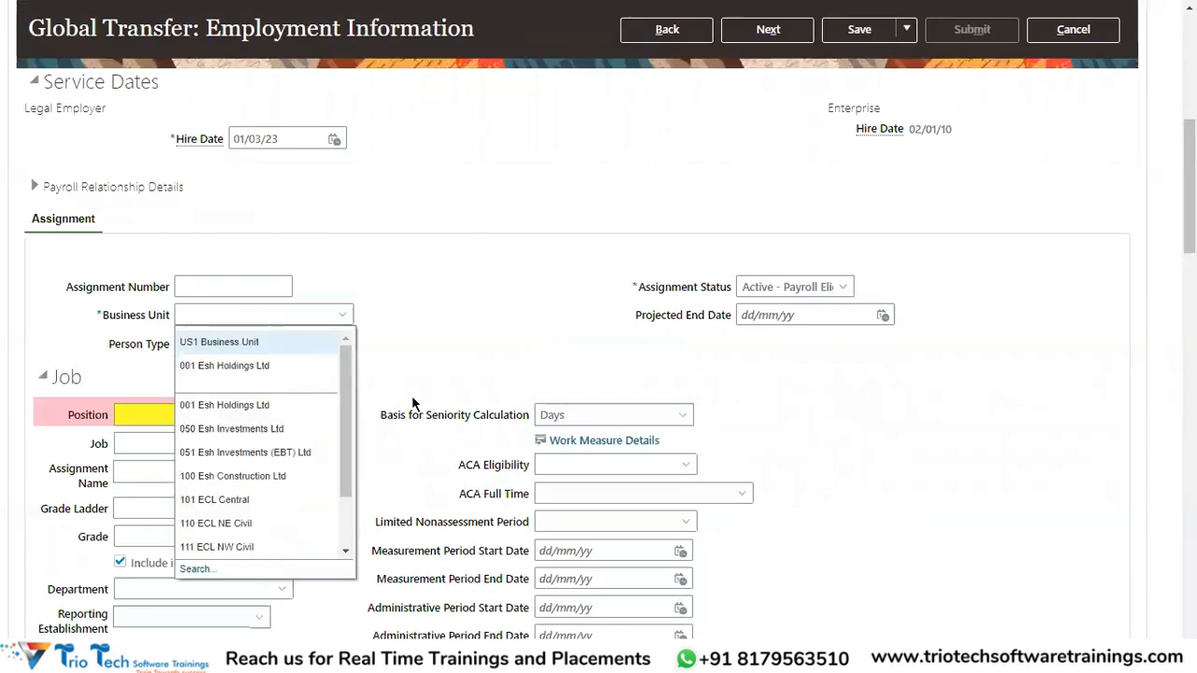
{"action": "left_click", "coordinate": [246, 341]}
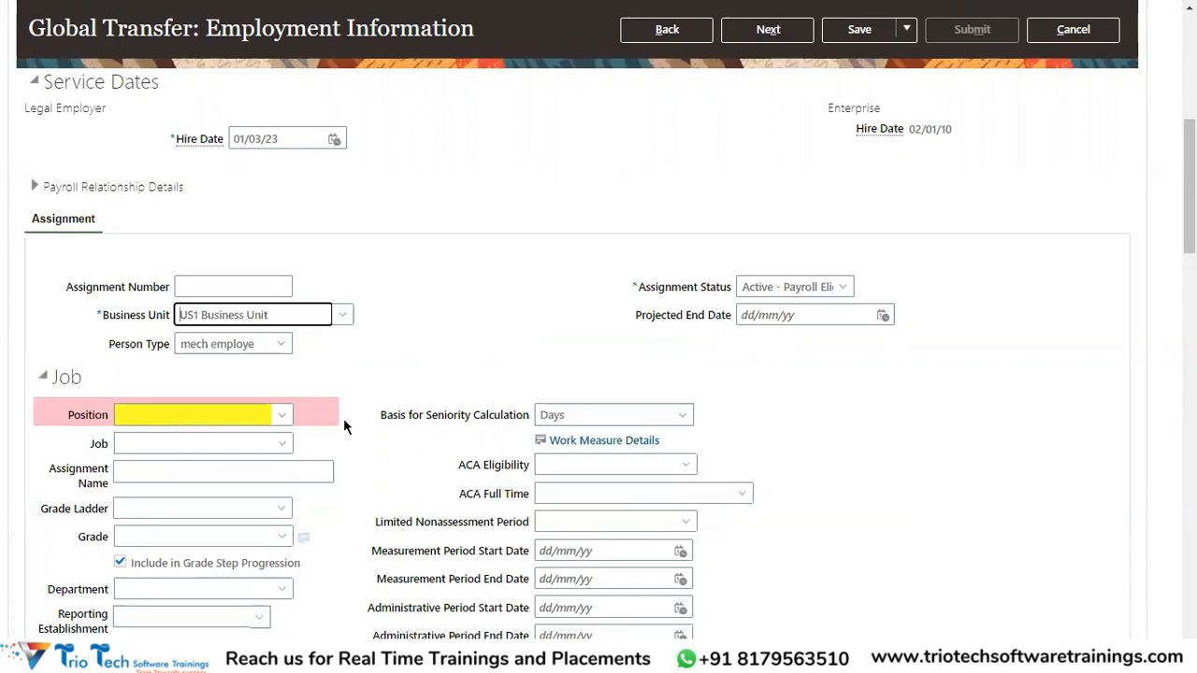
Advance to the Compensation and Other Information step.
{"action": "scroll", "coordinate": [205, 374], "scroll_direction": "down", "scroll_amount": 5}
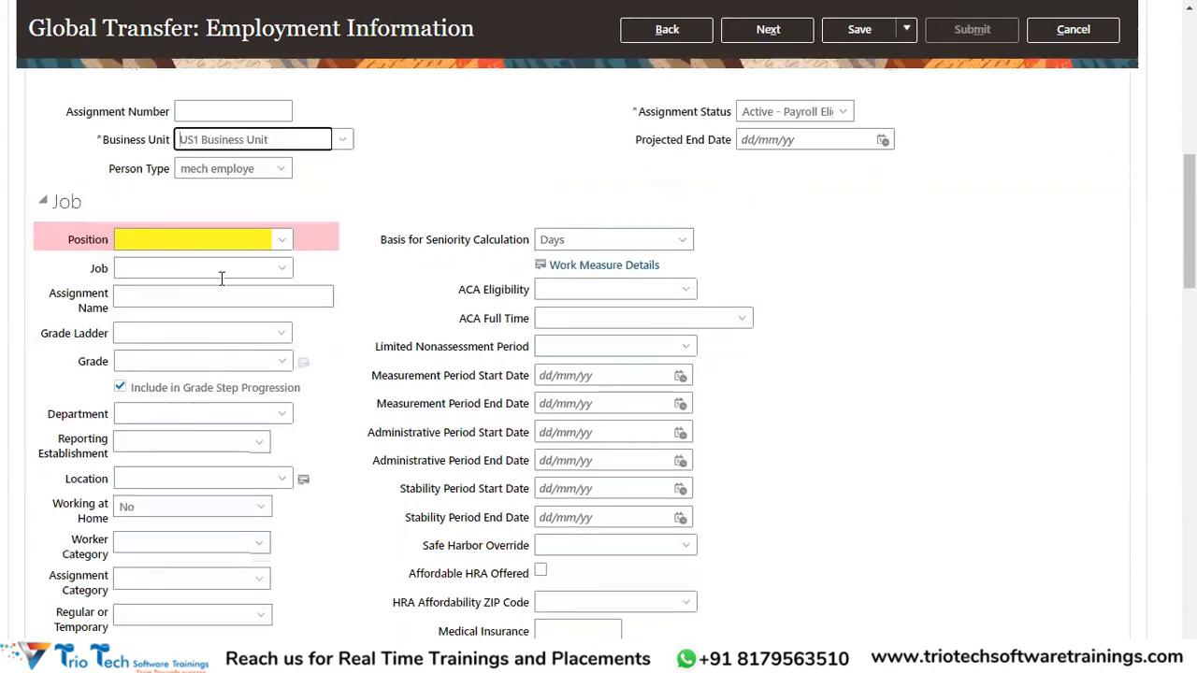
{"action": "scroll", "coordinate": [343, 327], "scroll_direction": "up", "scroll_amount": 10}
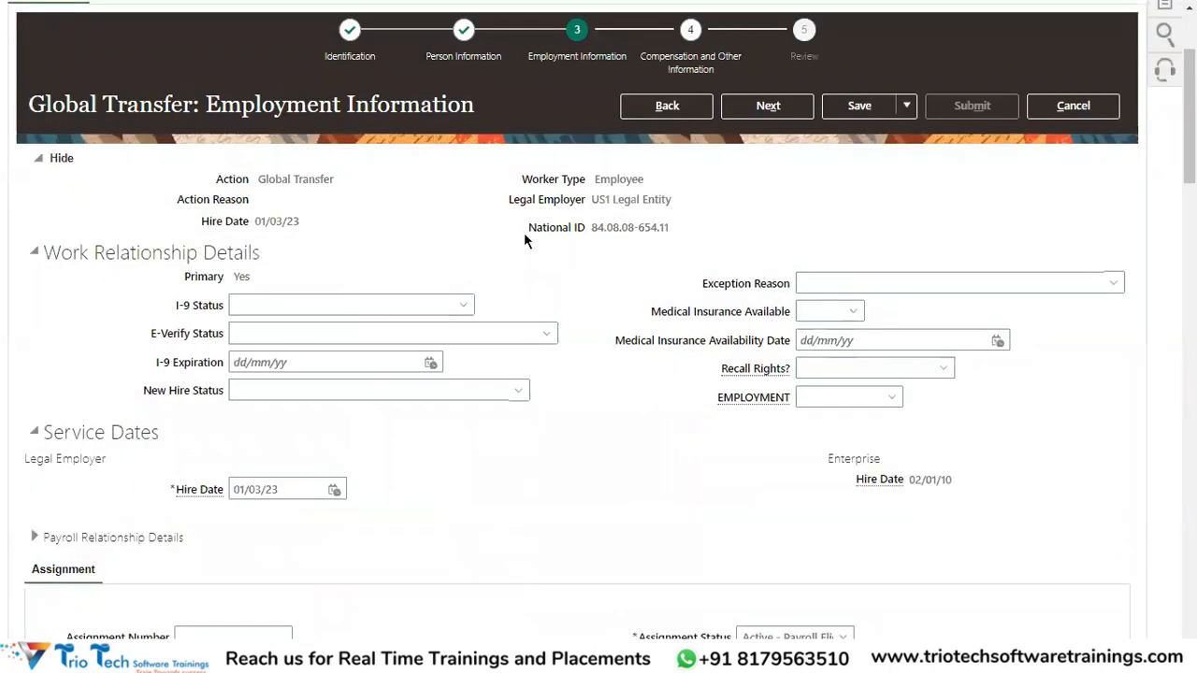
{"action": "scroll", "coordinate": [693, 197], "scroll_direction": "up", "scroll_amount": 3}
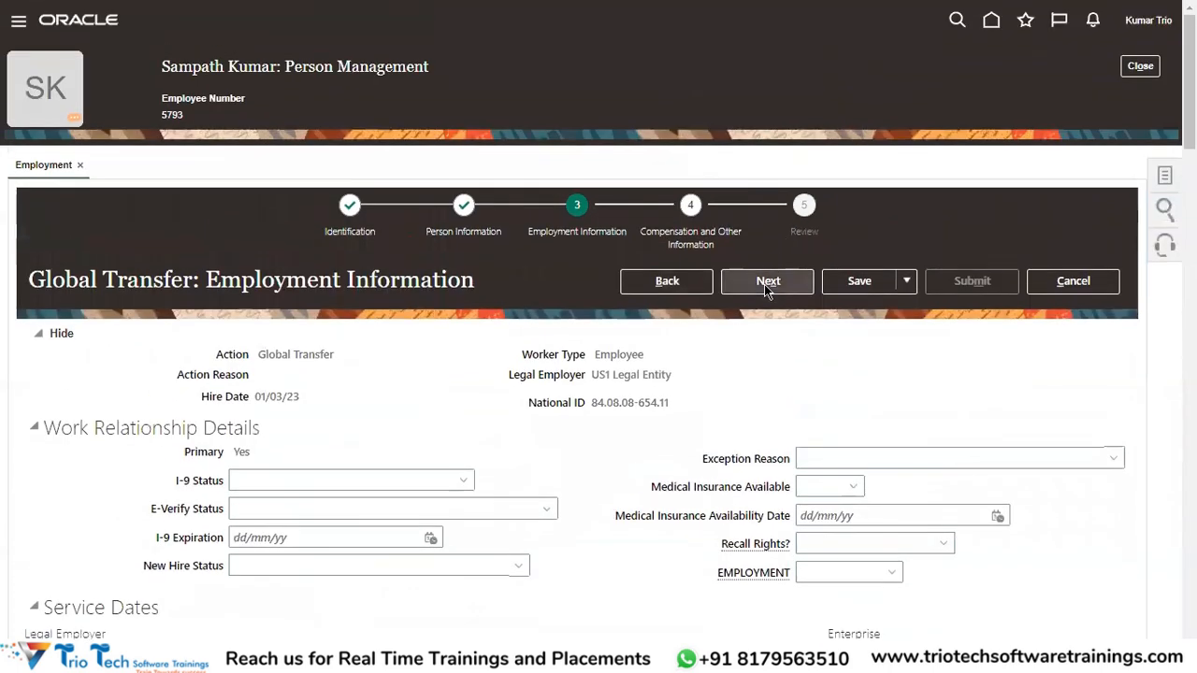
{"action": "left_click", "coordinate": [769, 284]}
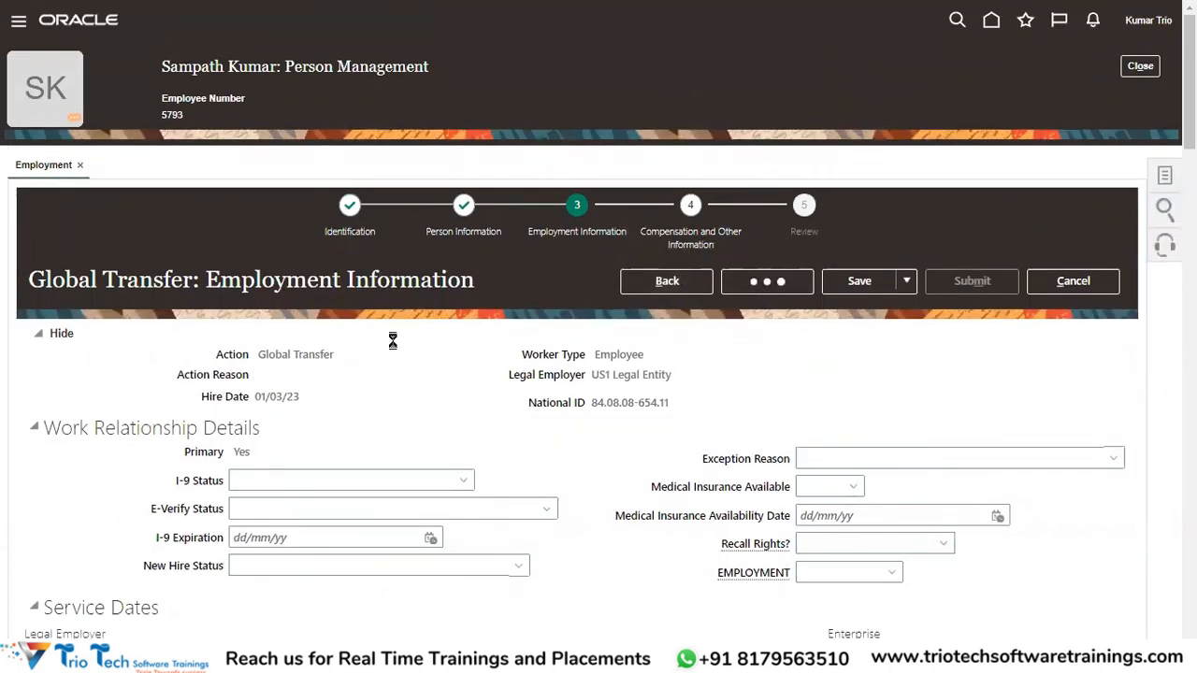
{"action": "scroll", "coordinate": [393, 339], "scroll_direction": "down", "scroll_amount": 7}
{"action": "scroll", "coordinate": [518, 380], "scroll_direction": "up", "scroll_amount": 5}
{"action": "scroll", "coordinate": [524, 380], "scroll_direction": "up", "scroll_amount": 3}
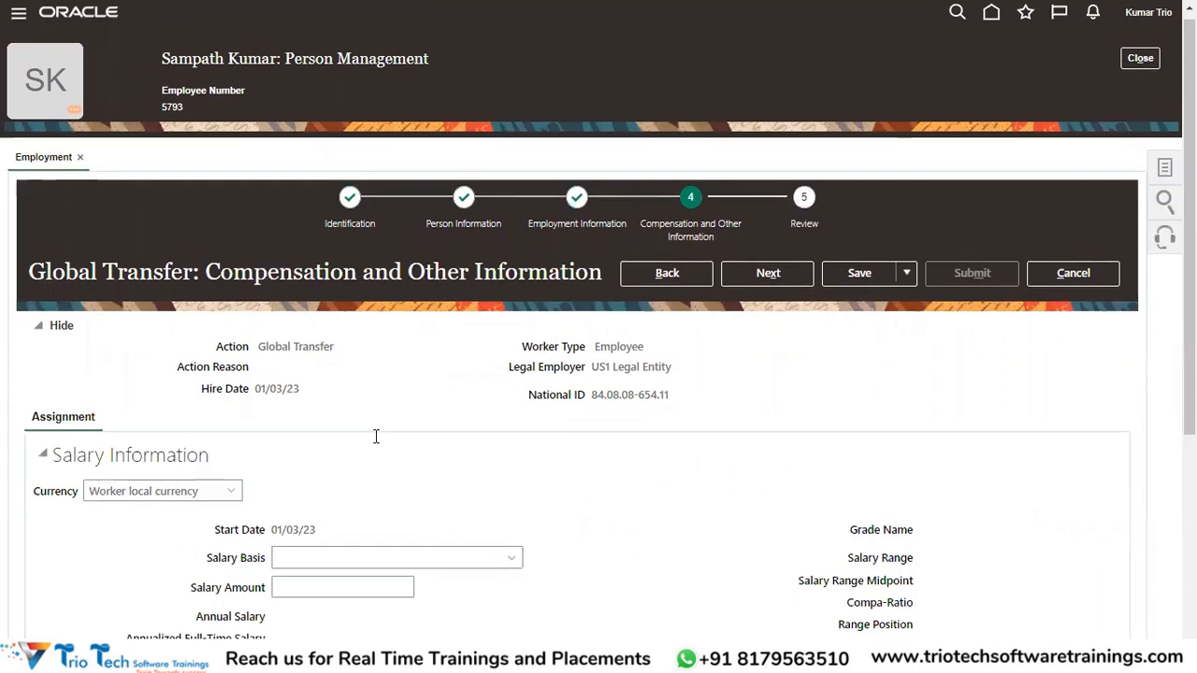
Proceed to Review, submit the global transfer, and confirm the warning and confirmation.
{"action": "scroll", "coordinate": [538, 327], "scroll_direction": "down", "scroll_amount": 4}
{"action": "scroll", "coordinate": [561, 337], "scroll_direction": "up", "scroll_amount": 4}
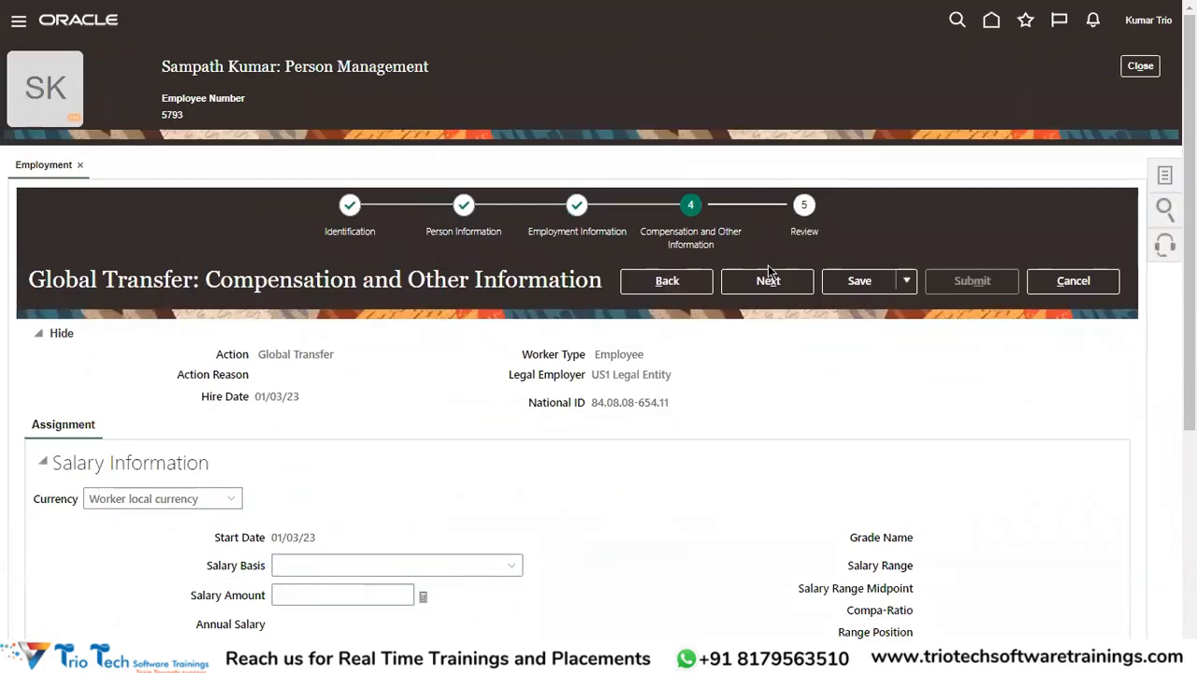
{"action": "scroll", "coordinate": [406, 460], "scroll_direction": "down", "scroll_amount": 2}
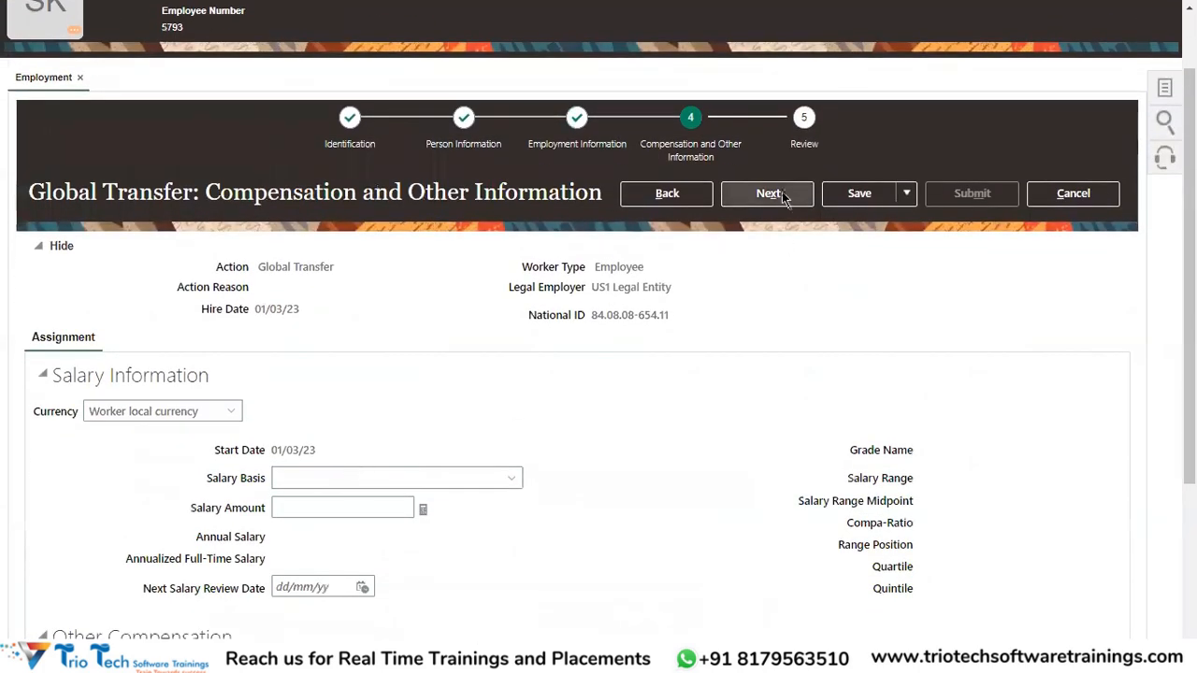
{"action": "left_click", "coordinate": [767, 192]}
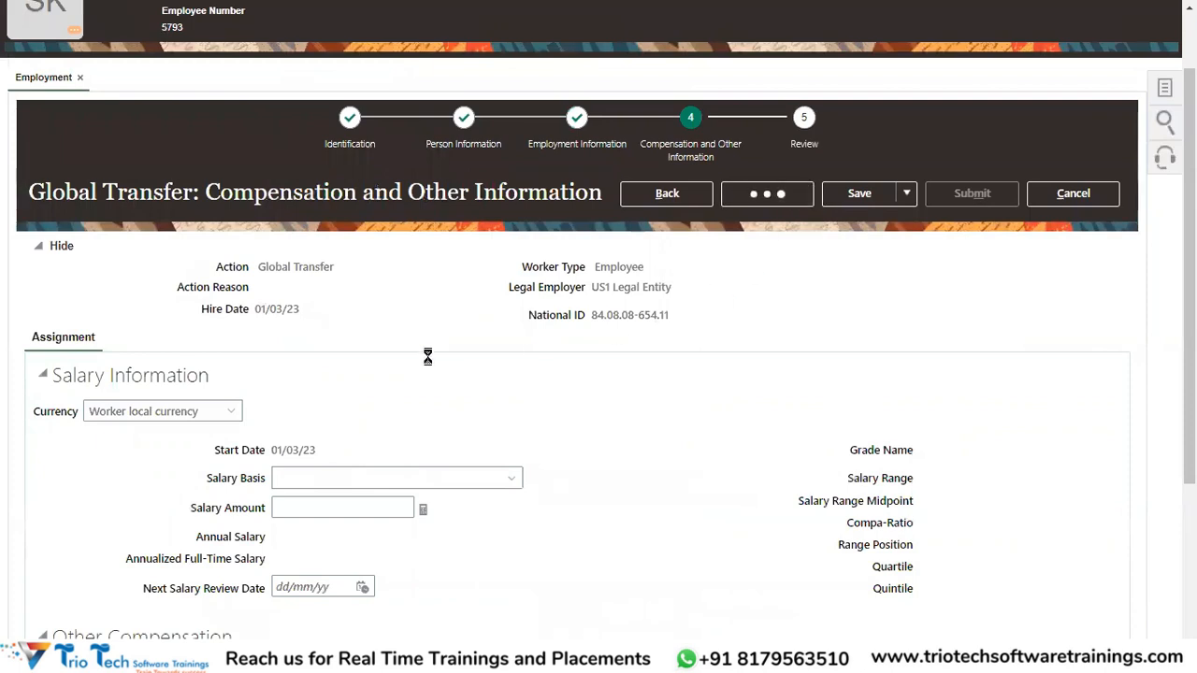
{"action": "scroll", "coordinate": [460, 361], "scroll_direction": "up", "scroll_amount": 1}
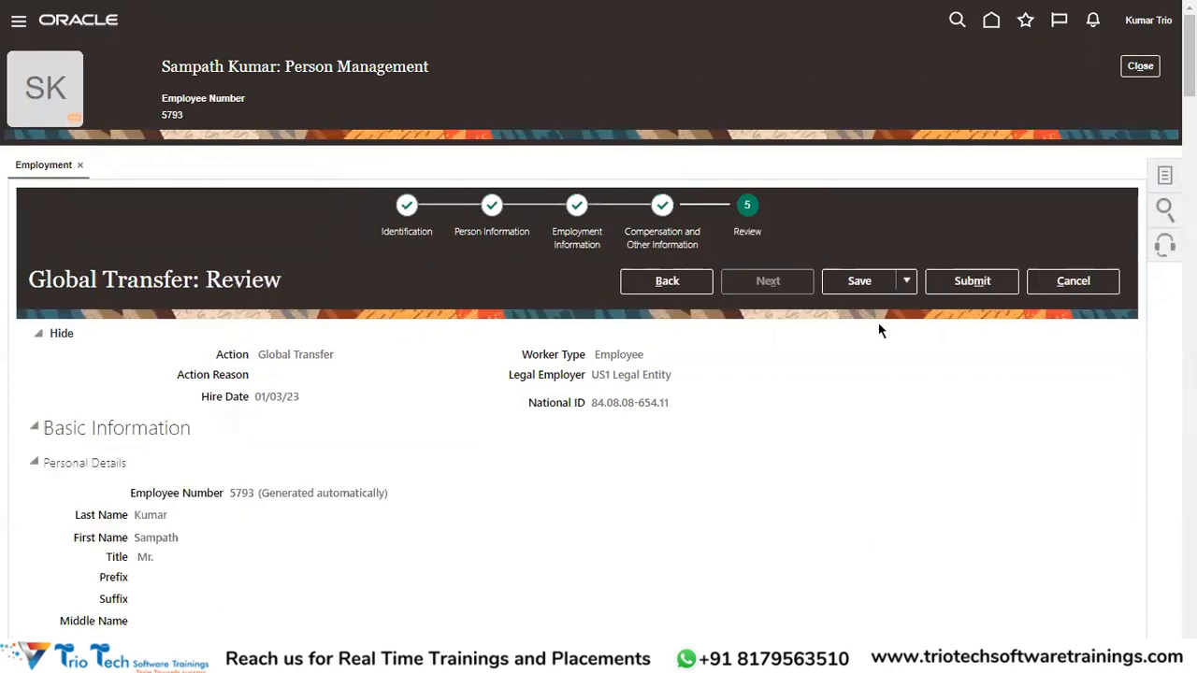
{"action": "left_click", "coordinate": [972, 280]}
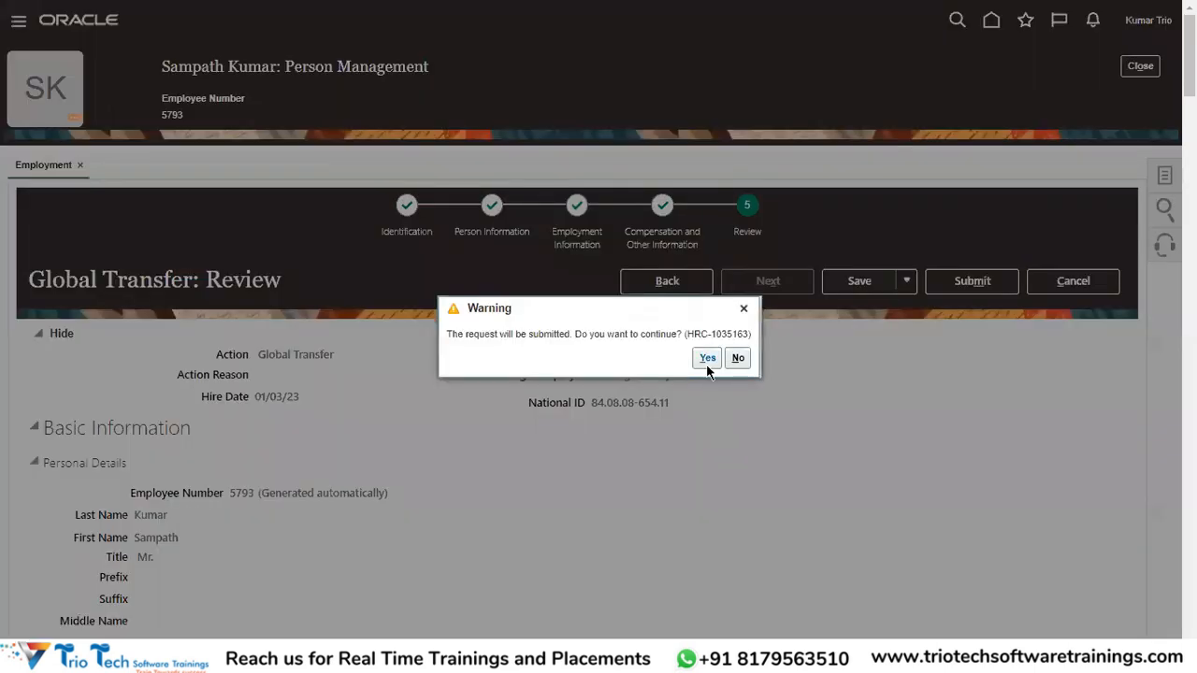
{"action": "left_click", "coordinate": [707, 358]}
{"action": "left_click", "coordinate": [643, 358]}
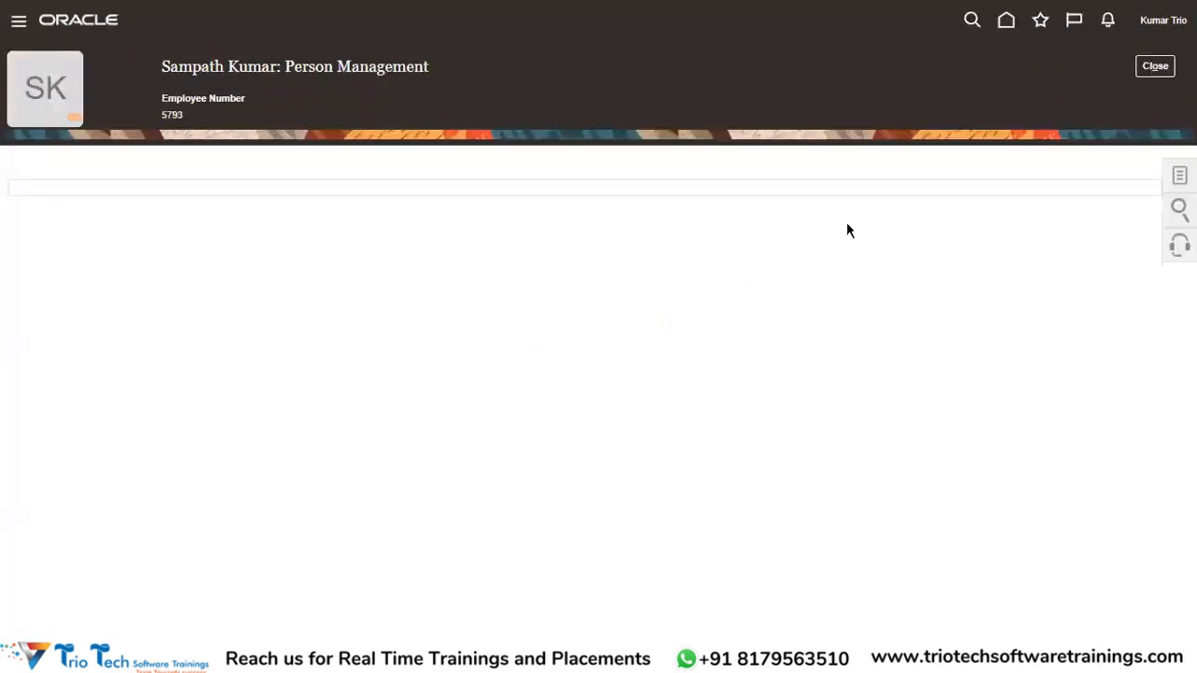
Copy employee number 5793 from the header into the search field.
{"action": "double_click", "coordinate": [172, 114]}
{"action": "key", "text": "ctrl+c"}
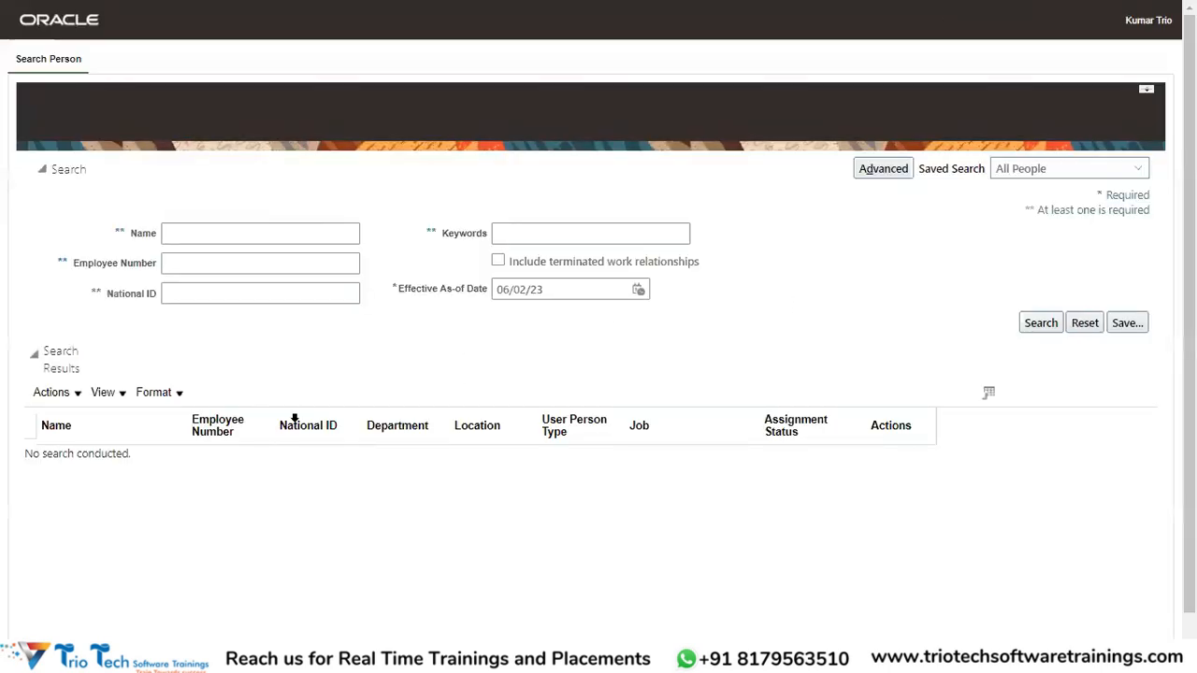
{"action": "left_click", "coordinate": [213, 265]}
{"action": "key", "text": "ctrl+v"}
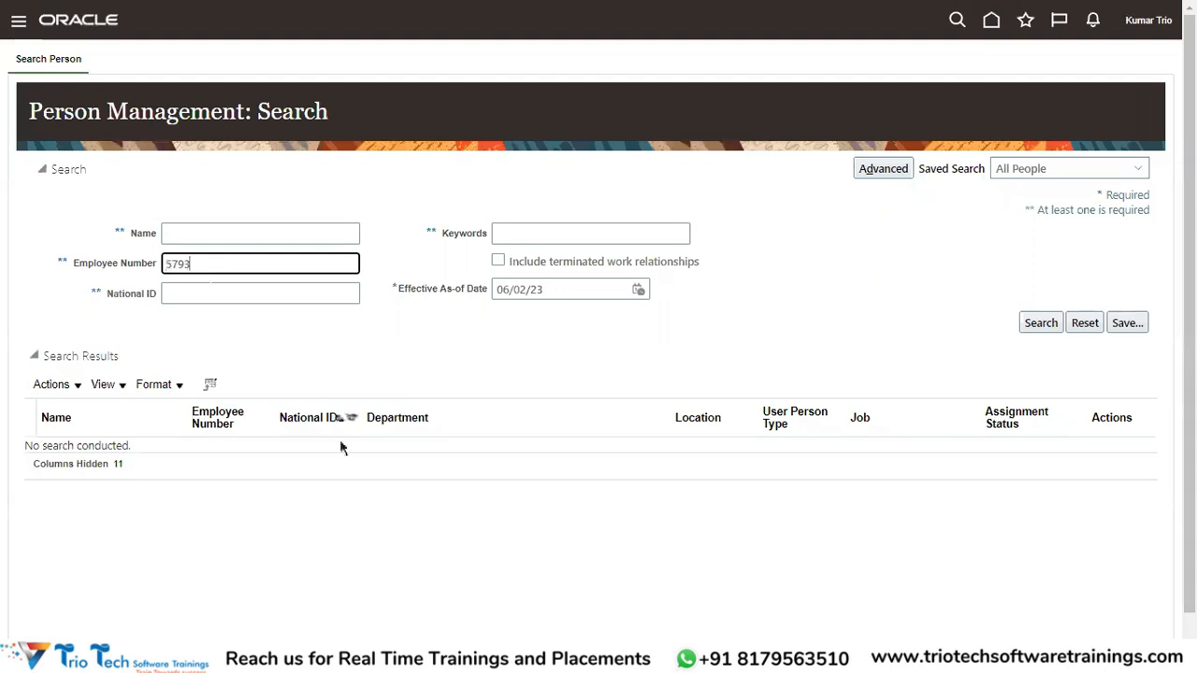
Search as of 01/03/23 with terminated relationships included, and open the India record.
{"action": "left_click", "coordinate": [637, 290]}
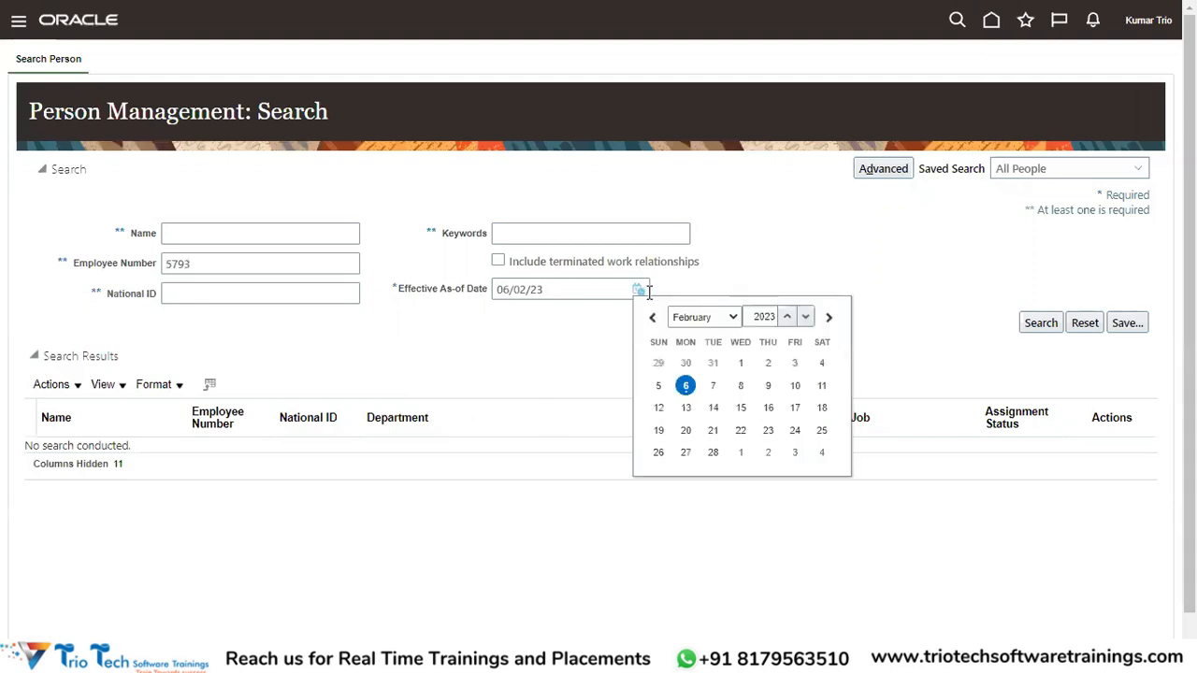
{"action": "left_click", "coordinate": [725, 318]}
{"action": "left_click", "coordinate": [713, 357]}
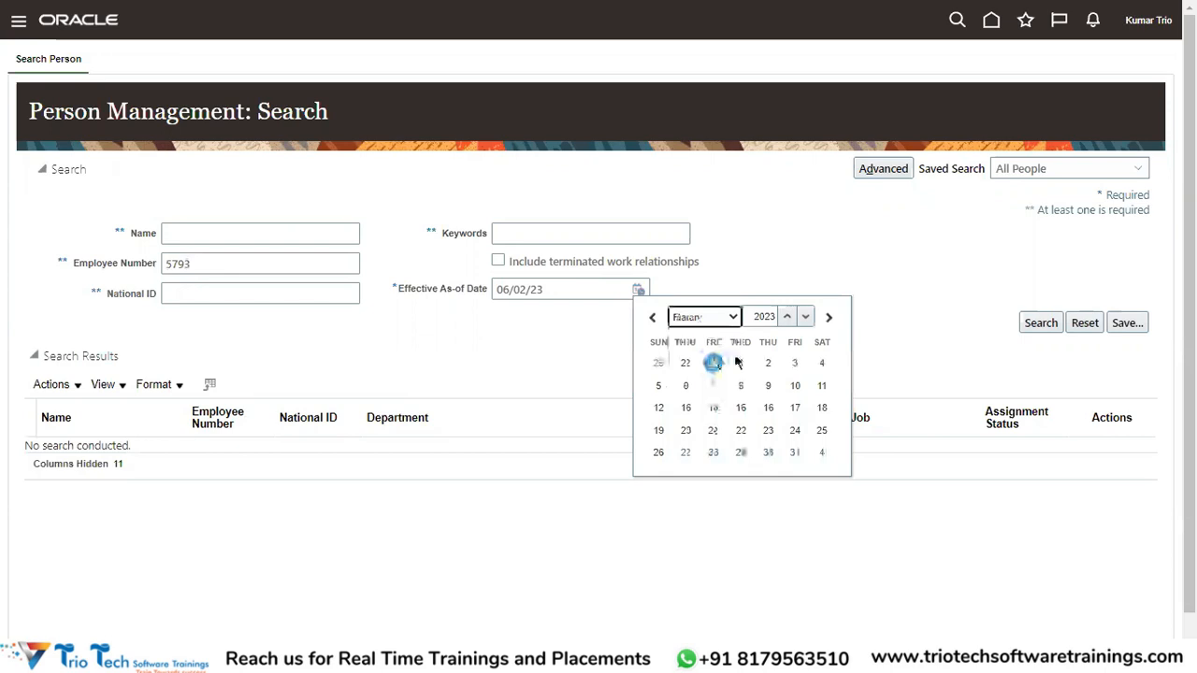
{"action": "left_click", "coordinate": [739, 363]}
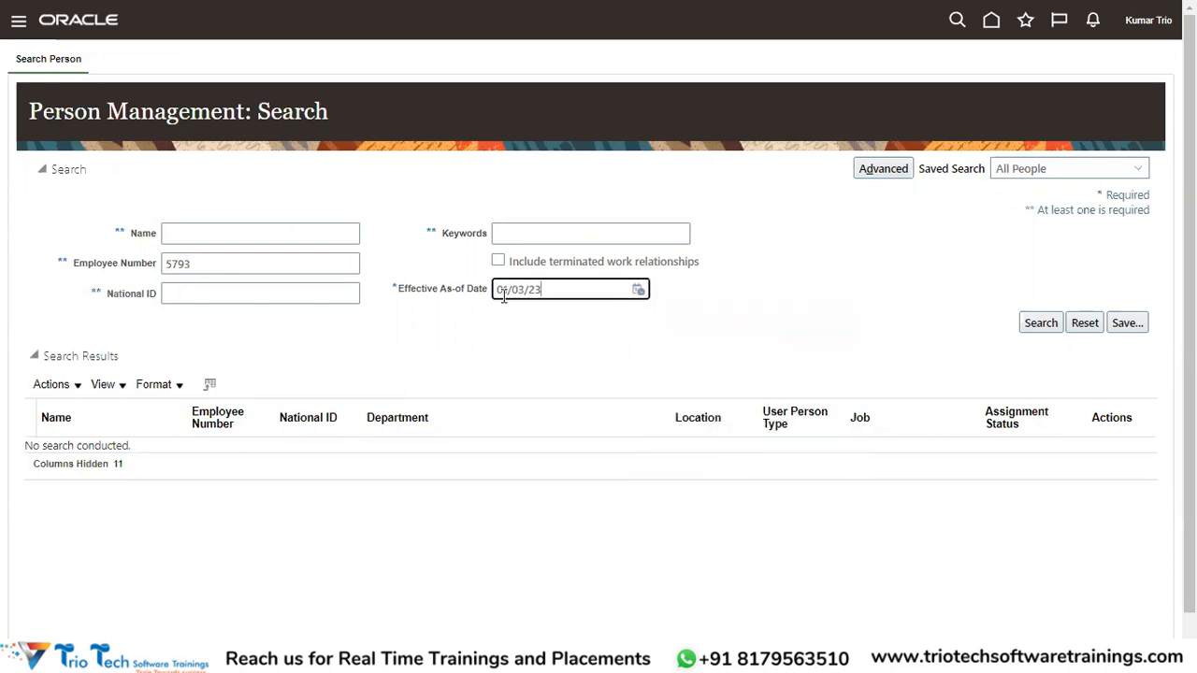
{"action": "left_click", "coordinate": [498, 260]}
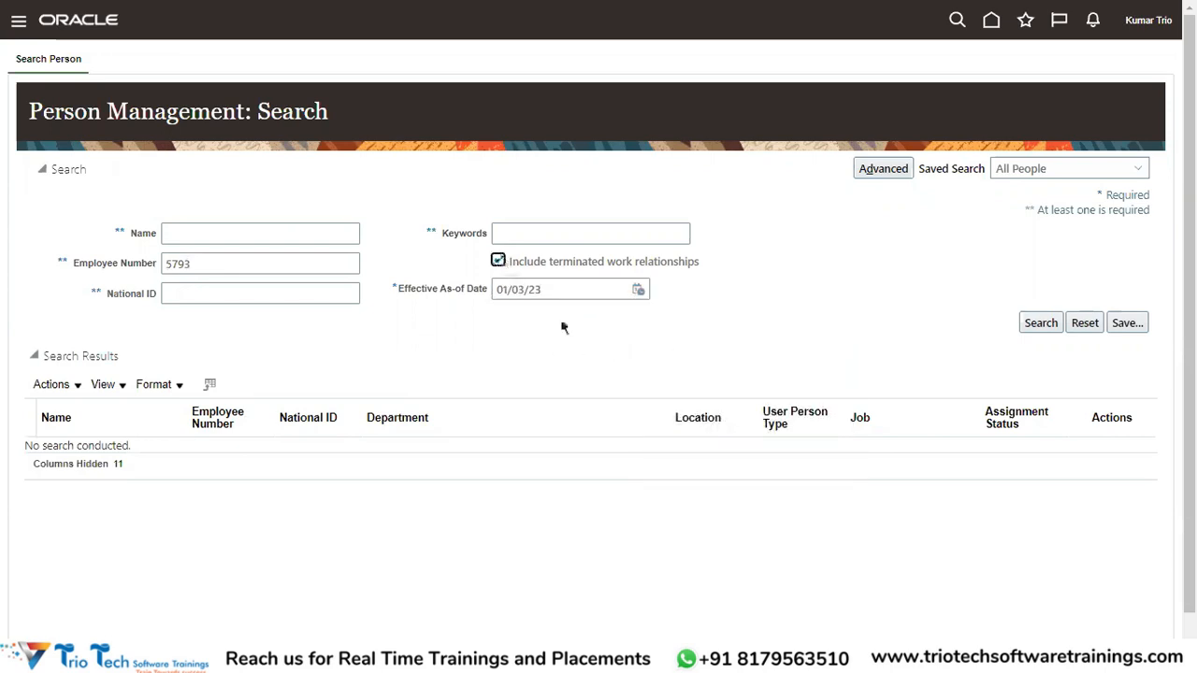
{"action": "left_click", "coordinate": [1039, 323]}
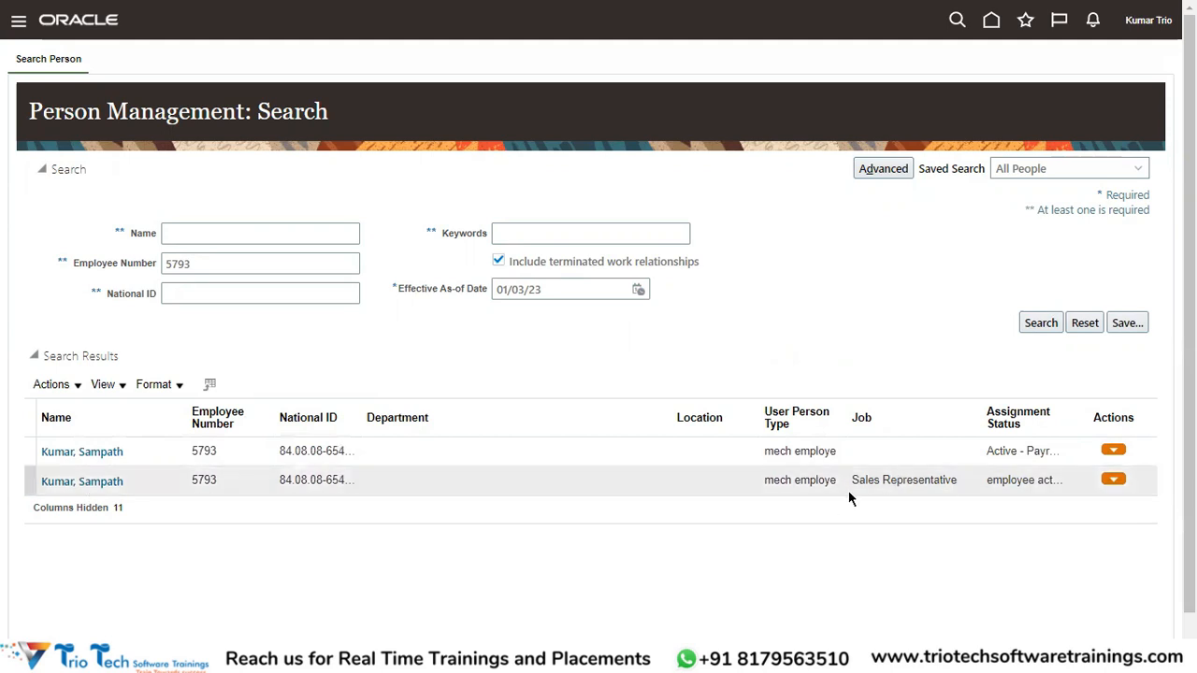
{"action": "left_click", "coordinate": [81, 483]}
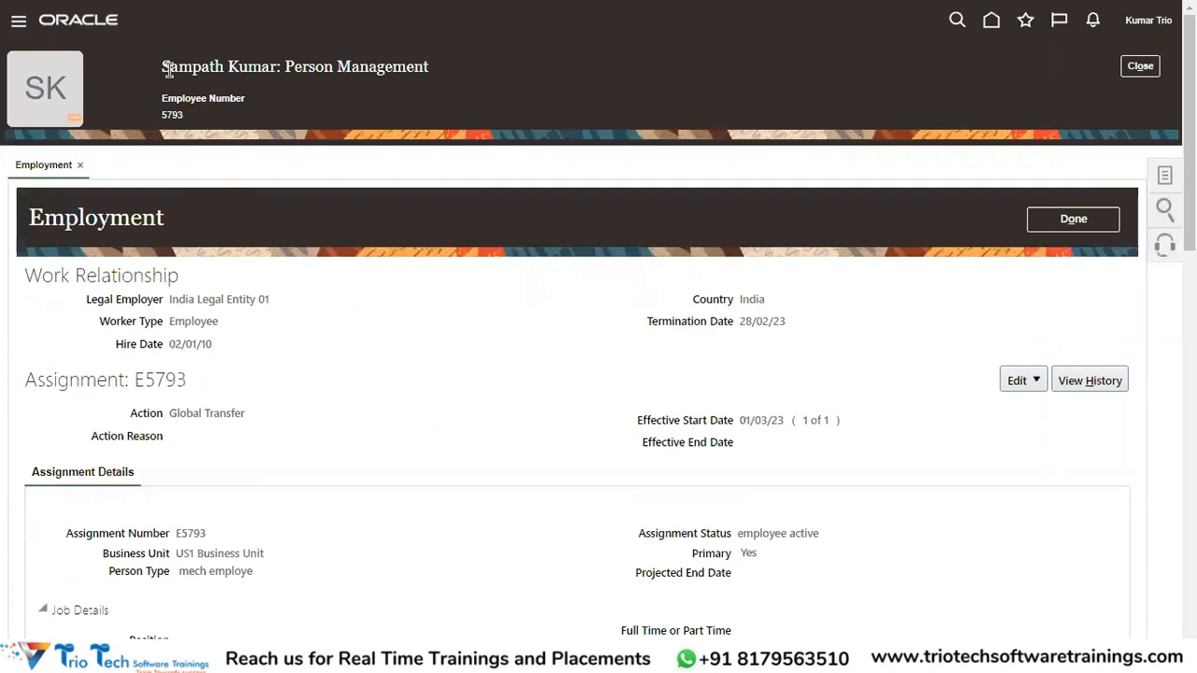
Highlight the India Legal Entity 01 employer, termination date 28/02/23 and Global Transfer action.
{"action": "left_click_drag", "start_coordinate": [169, 299], "coordinate": [268, 297]}
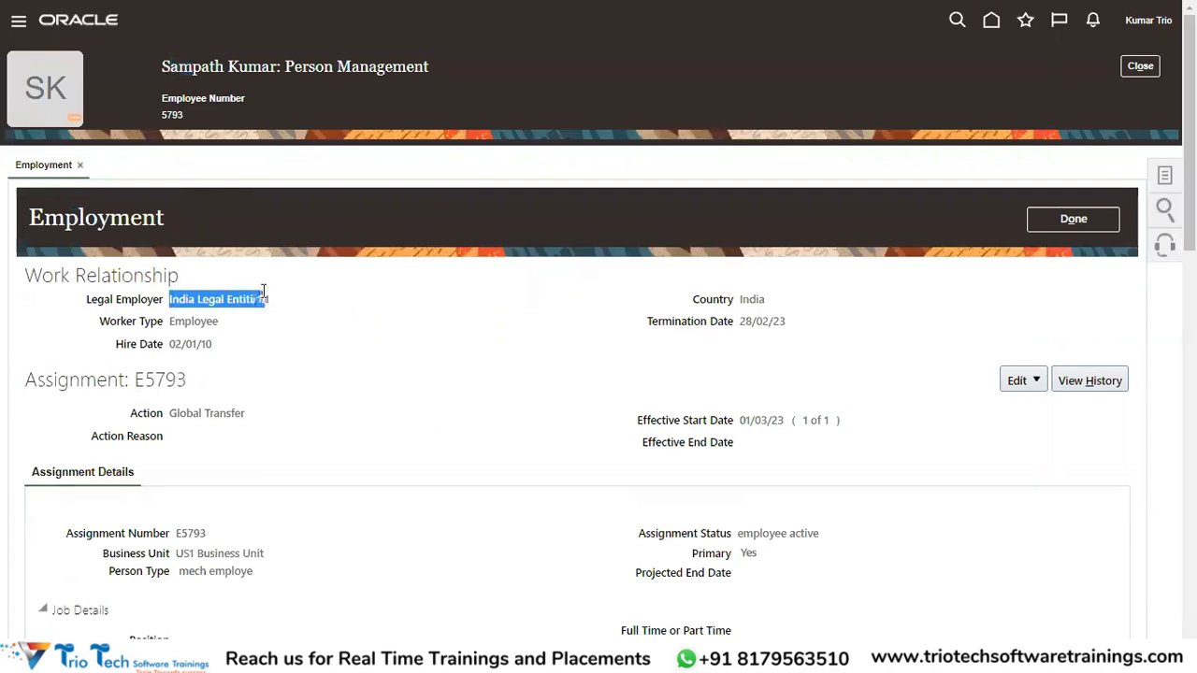
{"action": "left_click", "coordinate": [643, 333]}
{"action": "left_click_drag", "start_coordinate": [645, 321], "coordinate": [805, 323]}
{"action": "double_click", "coordinate": [746, 320]}
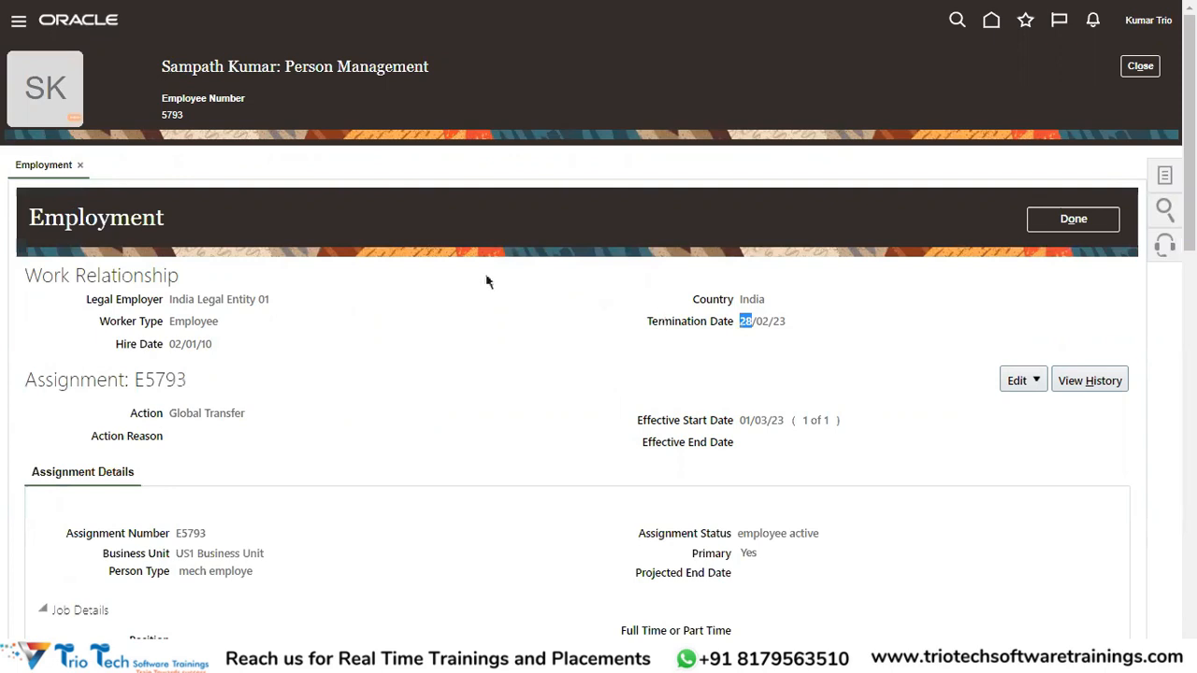
{"action": "left_click_drag", "start_coordinate": [171, 303], "coordinate": [274, 301]}
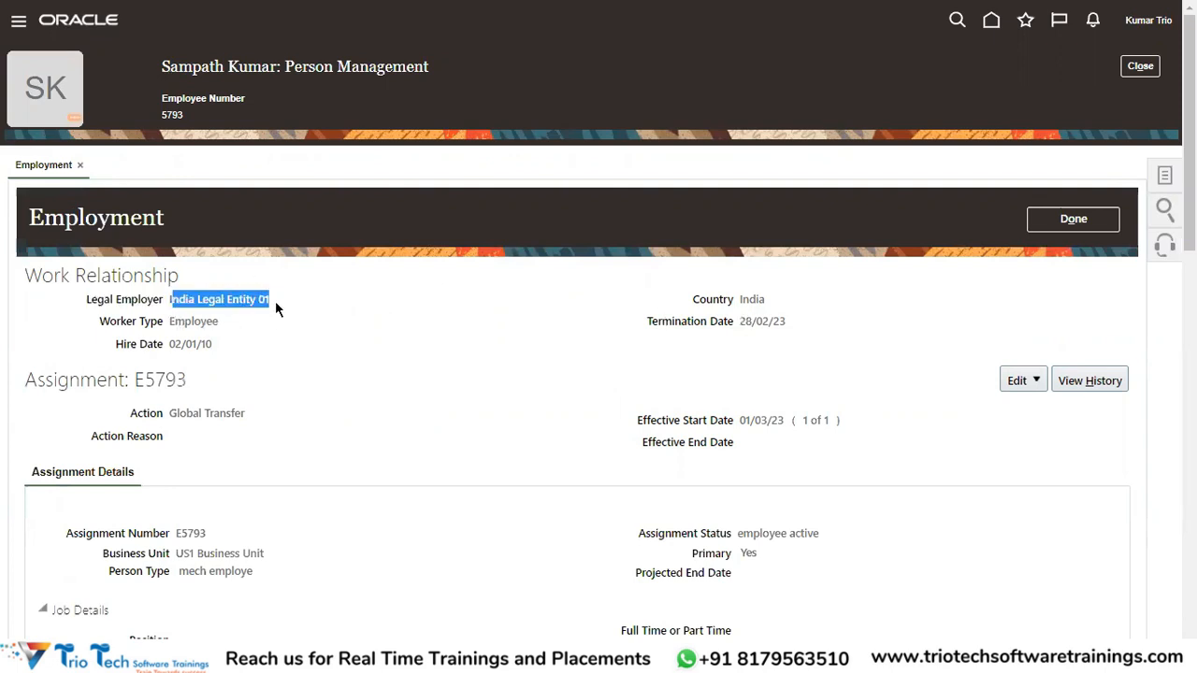
{"action": "left_click", "coordinate": [196, 64]}
{"action": "double_click", "coordinate": [195, 64]}
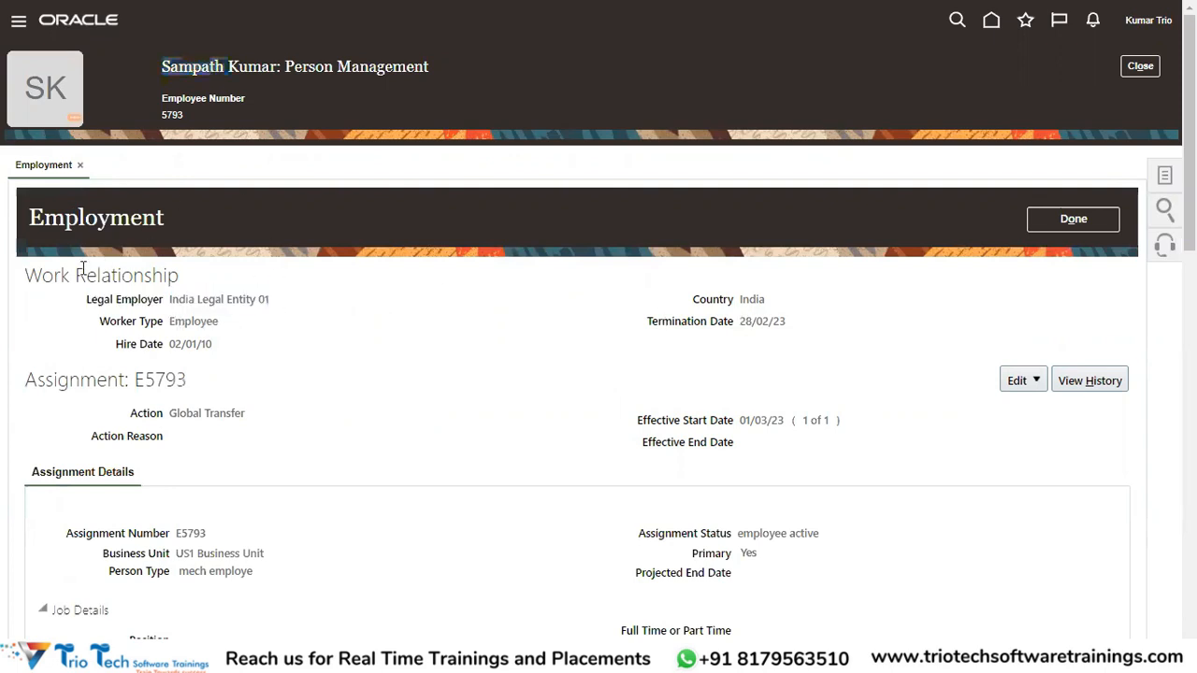
{"action": "double_click", "coordinate": [88, 272]}
{"action": "left_click_drag", "start_coordinate": [644, 321], "coordinate": [788, 321]}
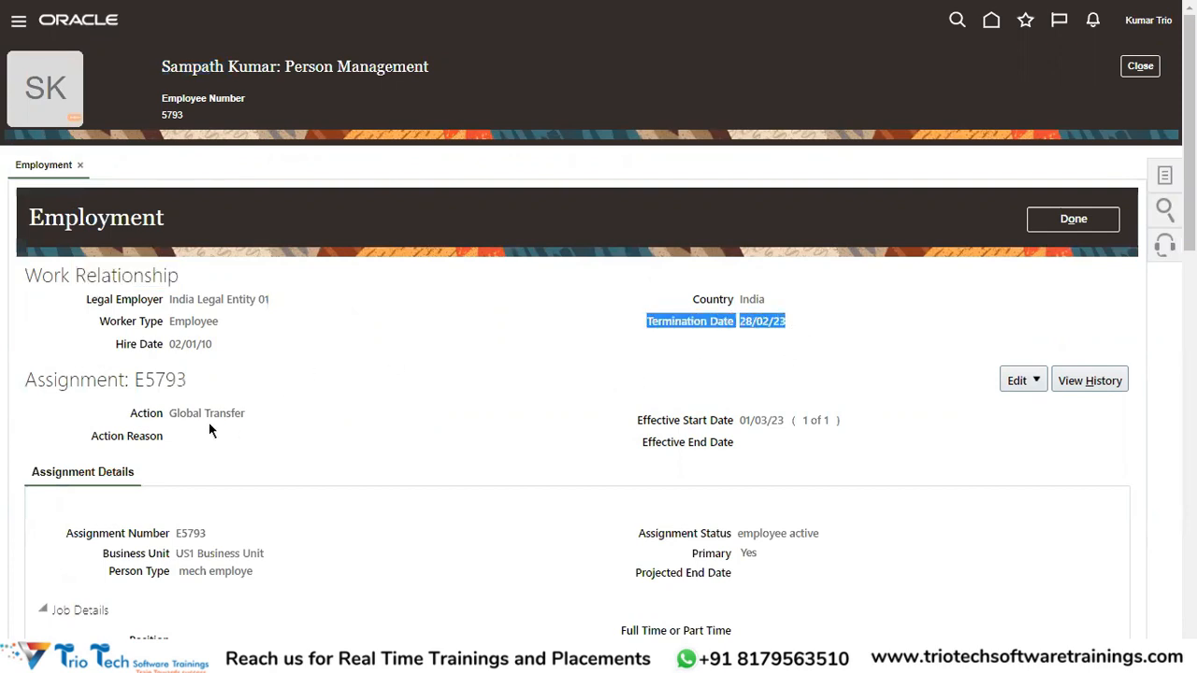
{"action": "left_click_drag", "start_coordinate": [174, 413], "coordinate": [246, 412]}
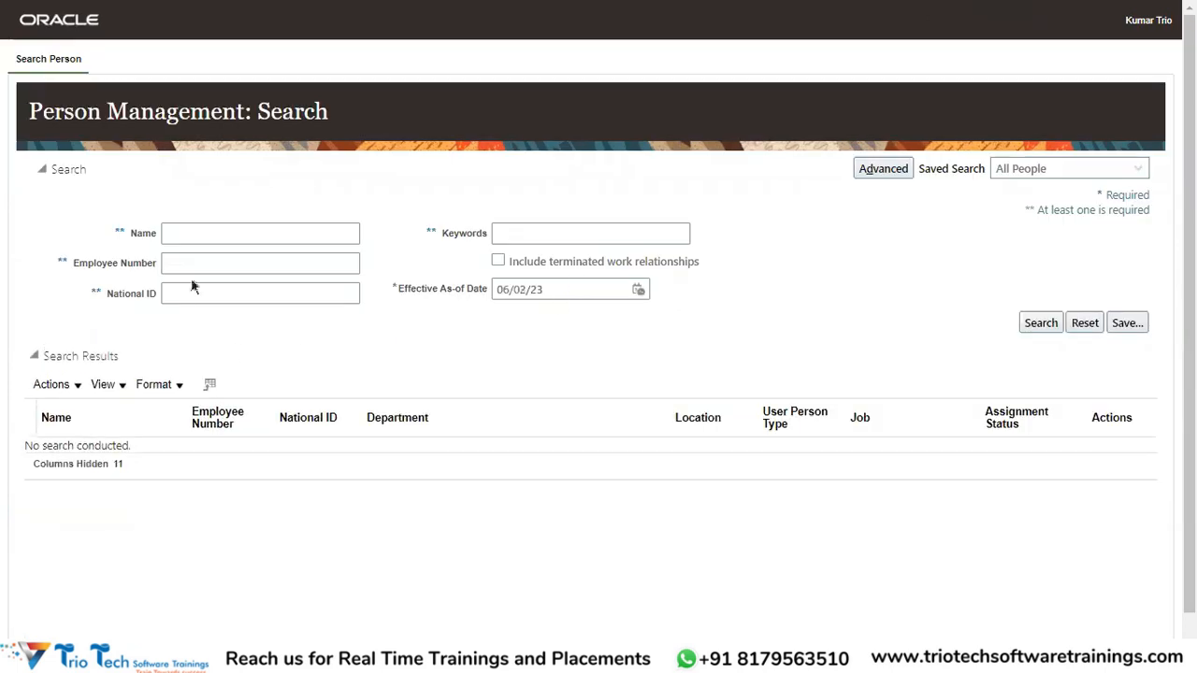
{"action": "left_click", "coordinate": [187, 262]}
{"action": "type", "text": "5793"}
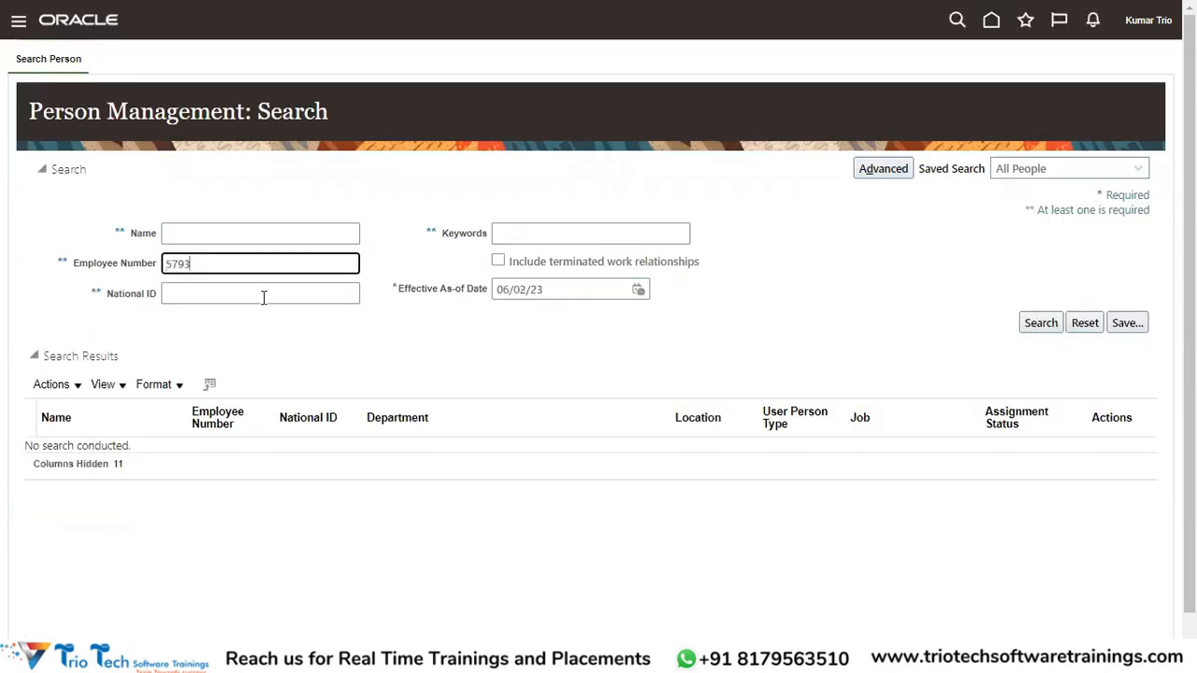
{"action": "left_click", "coordinate": [642, 290]}
{"action": "left_click", "coordinate": [701, 316]}
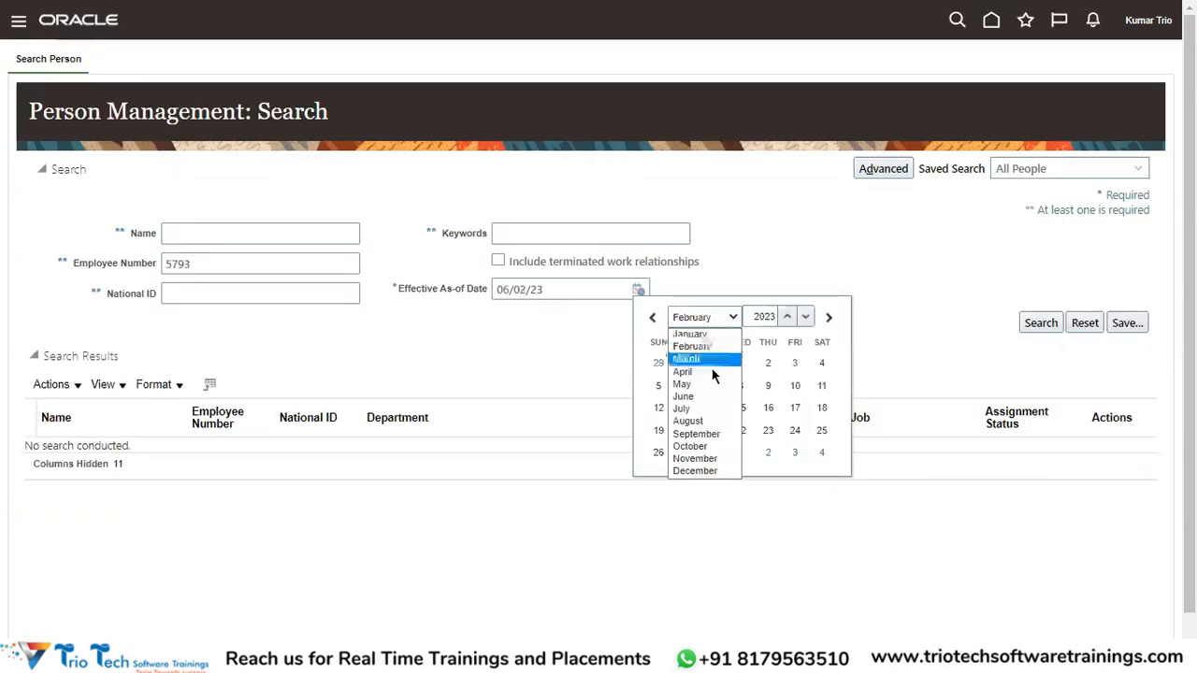
{"action": "left_click", "coordinate": [700, 358]}
{"action": "left_click", "coordinate": [743, 364]}
{"action": "left_click", "coordinate": [499, 262]}
{"action": "left_click", "coordinate": [1028, 323]}
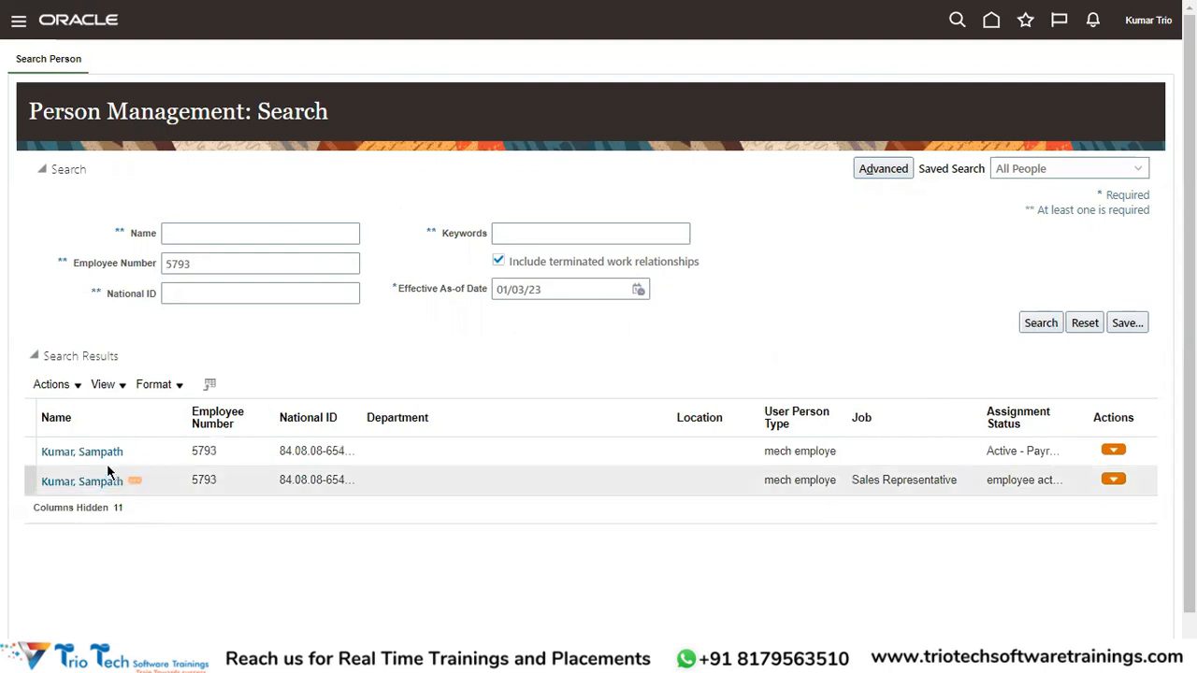
{"action": "left_click", "coordinate": [99, 454]}
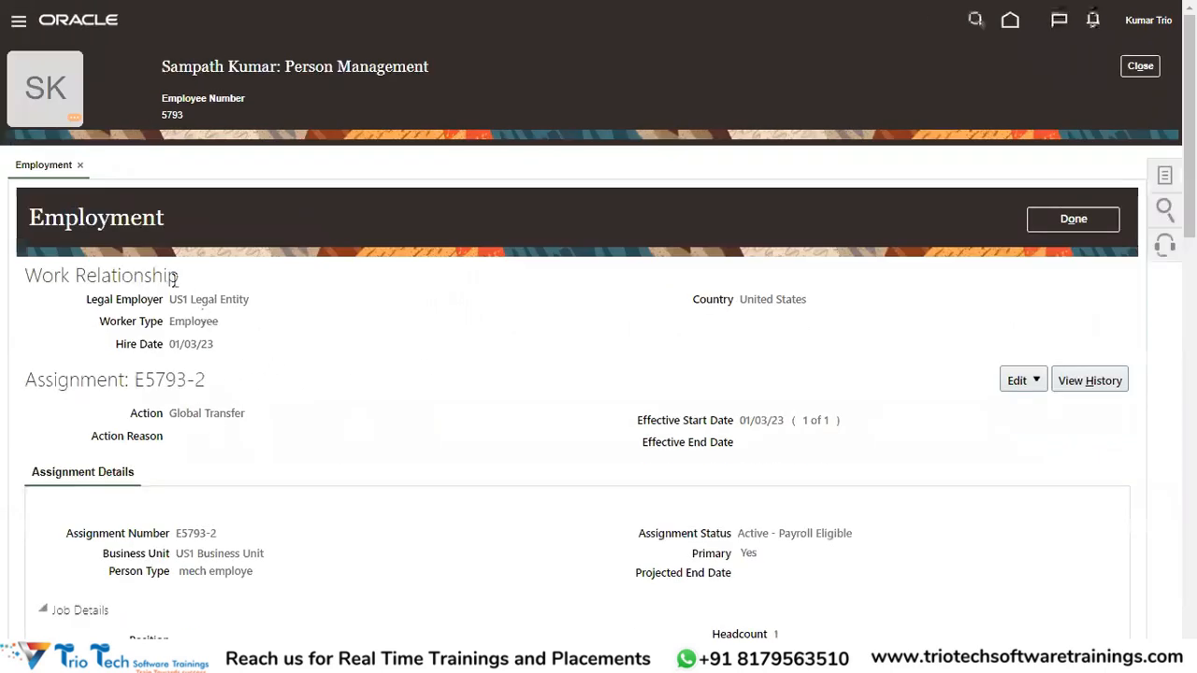
Highlight the US1 Legal Entity employer, hire date 01/03/23 and assignment number E5793-2.
{"action": "left_click_drag", "start_coordinate": [26, 275], "coordinate": [86, 275]}
{"action": "left_click_drag", "start_coordinate": [168, 299], "coordinate": [243, 301]}
{"action": "left_click_drag", "start_coordinate": [170, 344], "coordinate": [207, 344]}
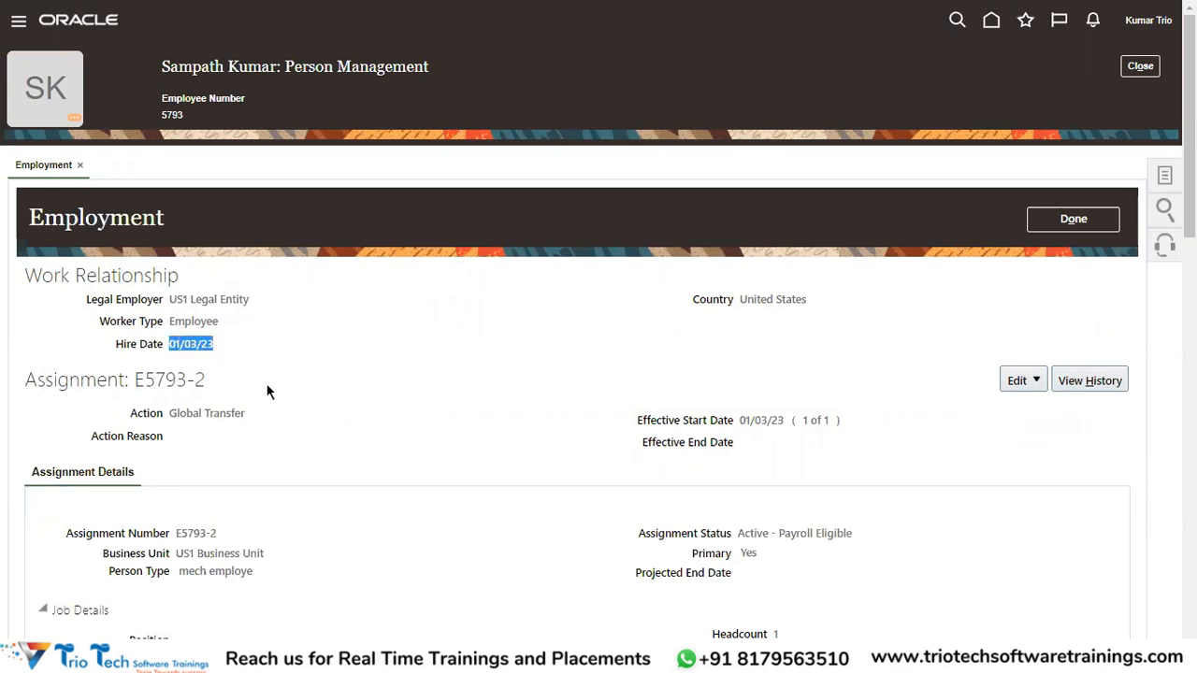
{"action": "scroll", "coordinate": [269, 392], "scroll_direction": "down", "scroll_amount": 1}
{"action": "left_click_drag", "start_coordinate": [175, 445], "coordinate": [220, 443]}
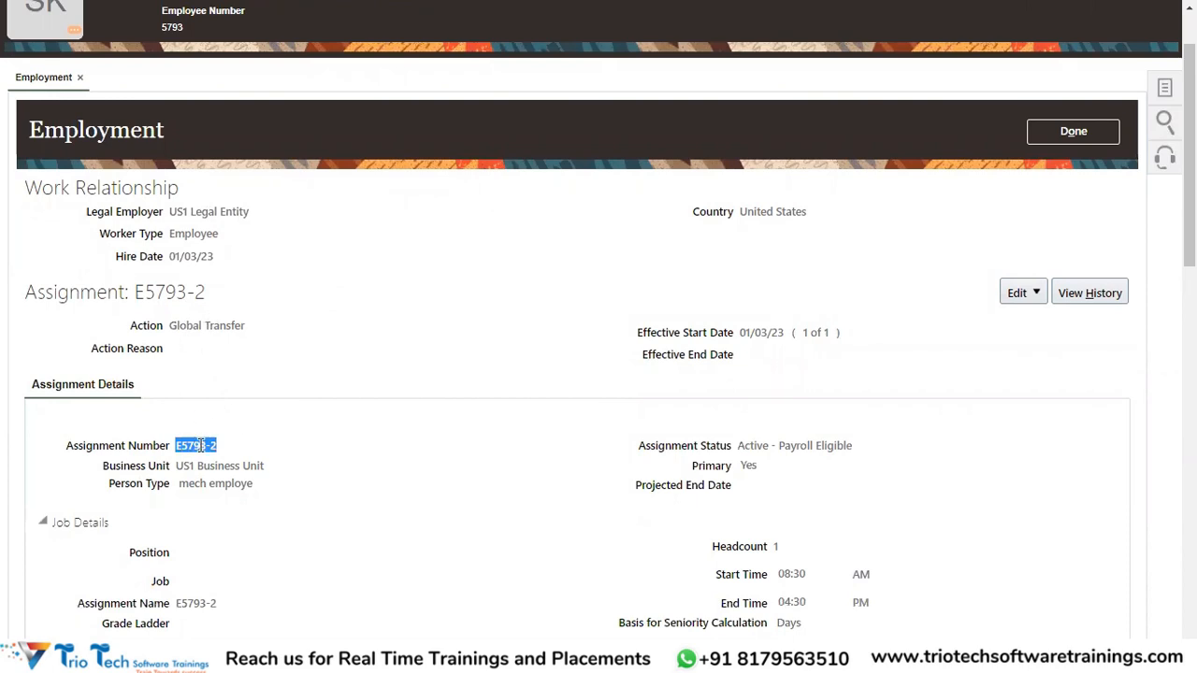
{"action": "left_click", "coordinate": [213, 445]}
{"action": "left_click_drag", "start_coordinate": [211, 444], "coordinate": [286, 419]}
{"action": "scroll", "coordinate": [334, 311], "scroll_direction": "up", "scroll_amount": 1}
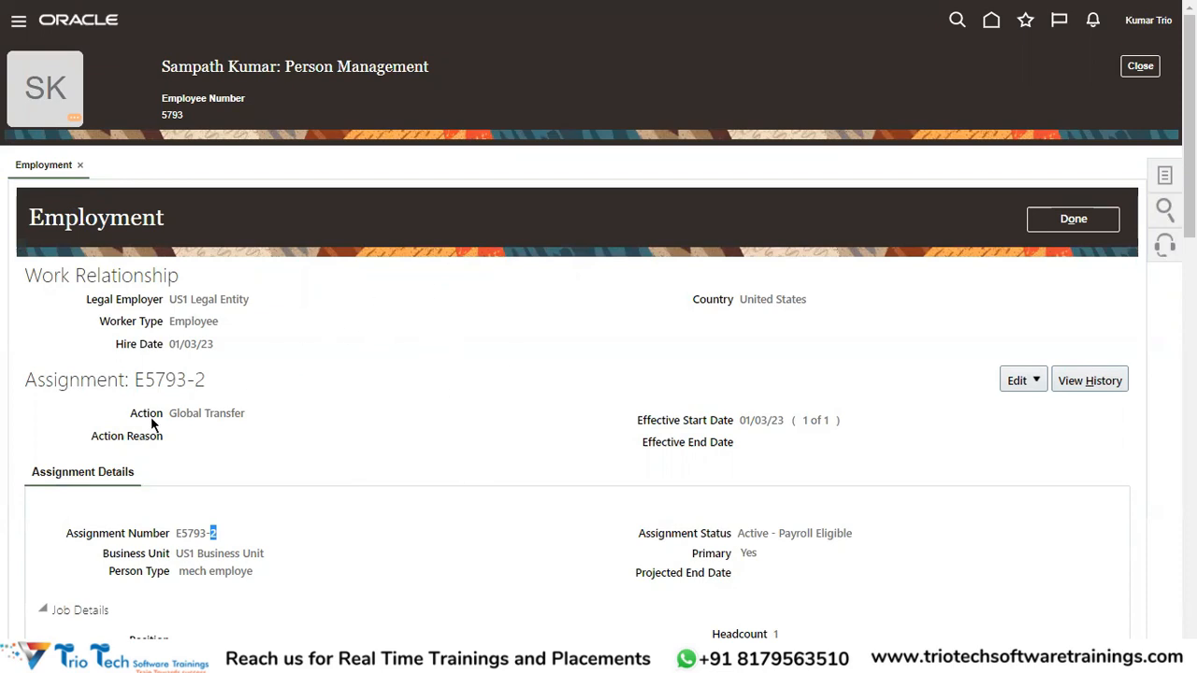
Re-highlight the US1 employer, hire date 01/03/23, employee number 5793 and Work Relationship heading.
{"action": "left_click_drag", "start_coordinate": [171, 297], "coordinate": [251, 301]}
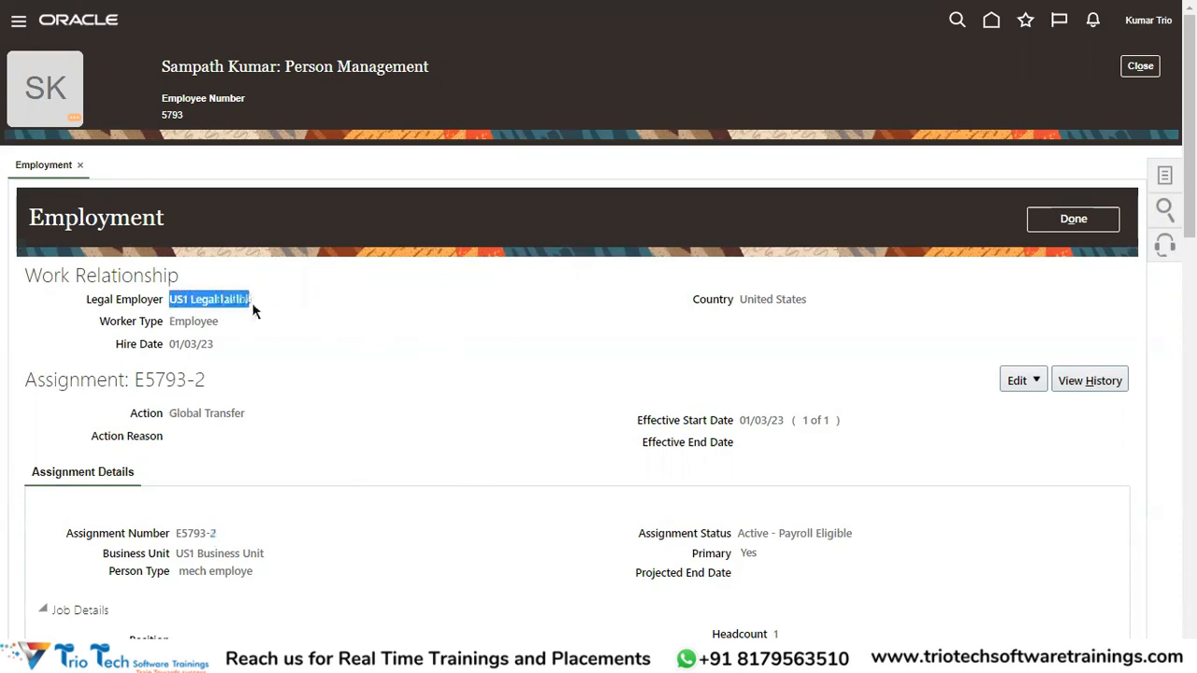
{"action": "left_click_drag", "start_coordinate": [170, 343], "coordinate": [214, 343]}
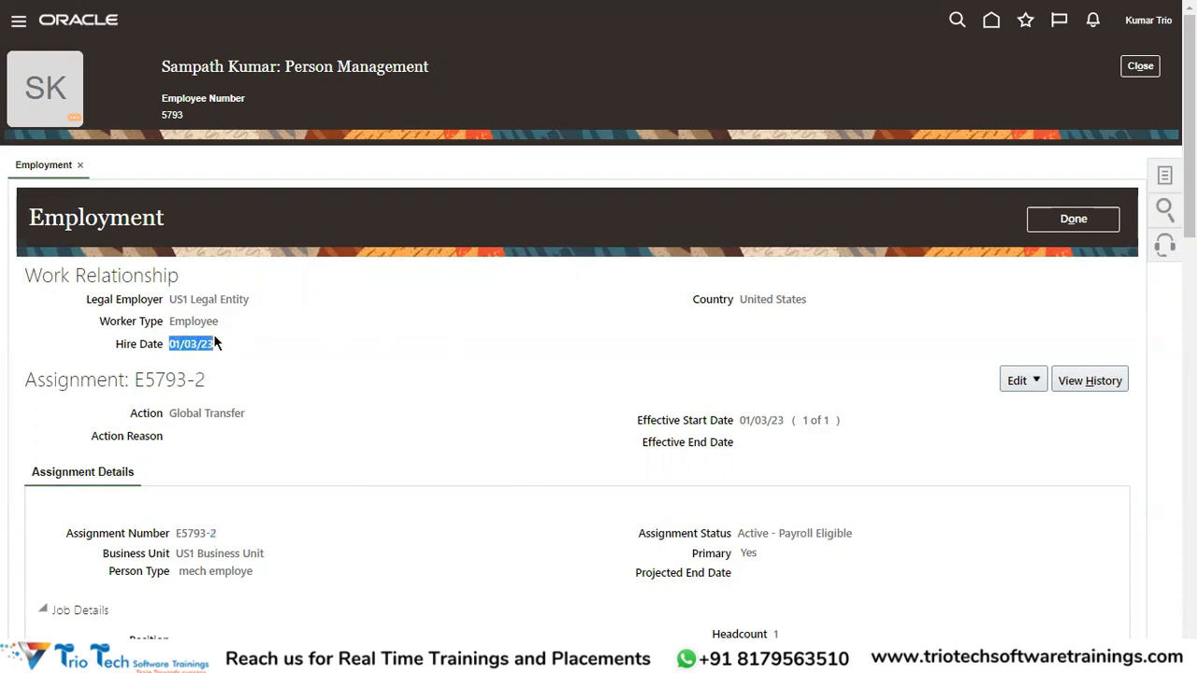
{"action": "left_click_drag", "start_coordinate": [181, 67], "coordinate": [188, 67]}
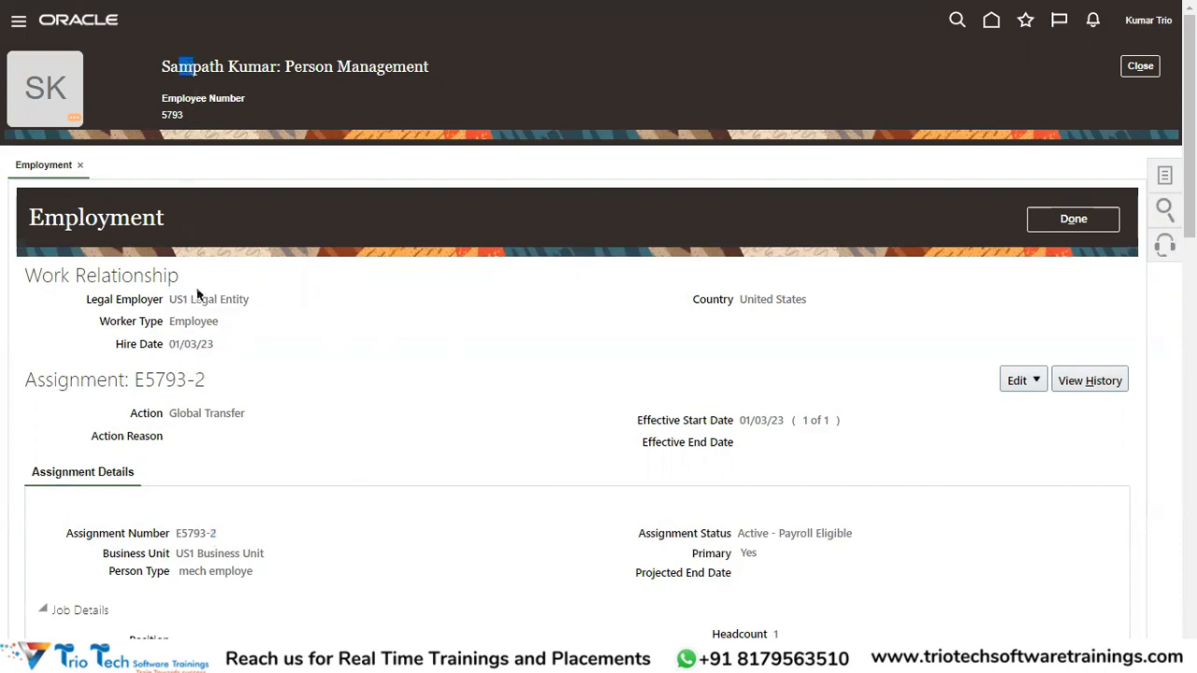
{"action": "left_click_drag", "start_coordinate": [176, 299], "coordinate": [219, 300]}
{"action": "left_click_drag", "start_coordinate": [169, 344], "coordinate": [239, 346]}
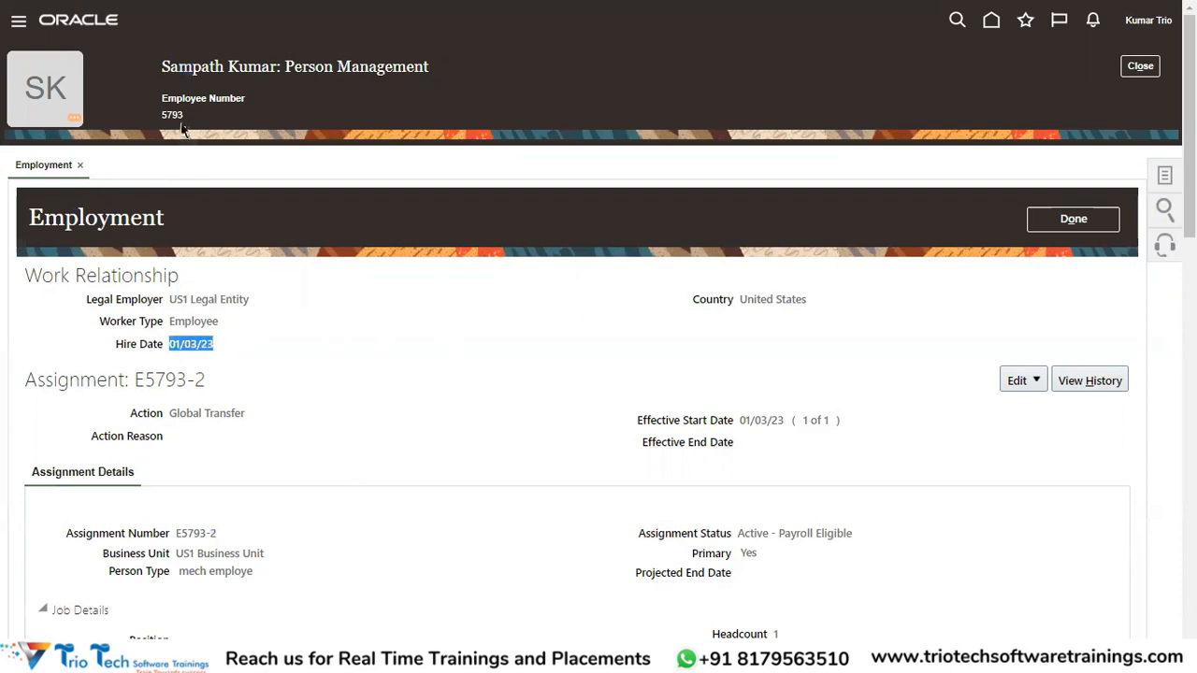
{"action": "left_click_drag", "start_coordinate": [184, 115], "coordinate": [161, 115]}
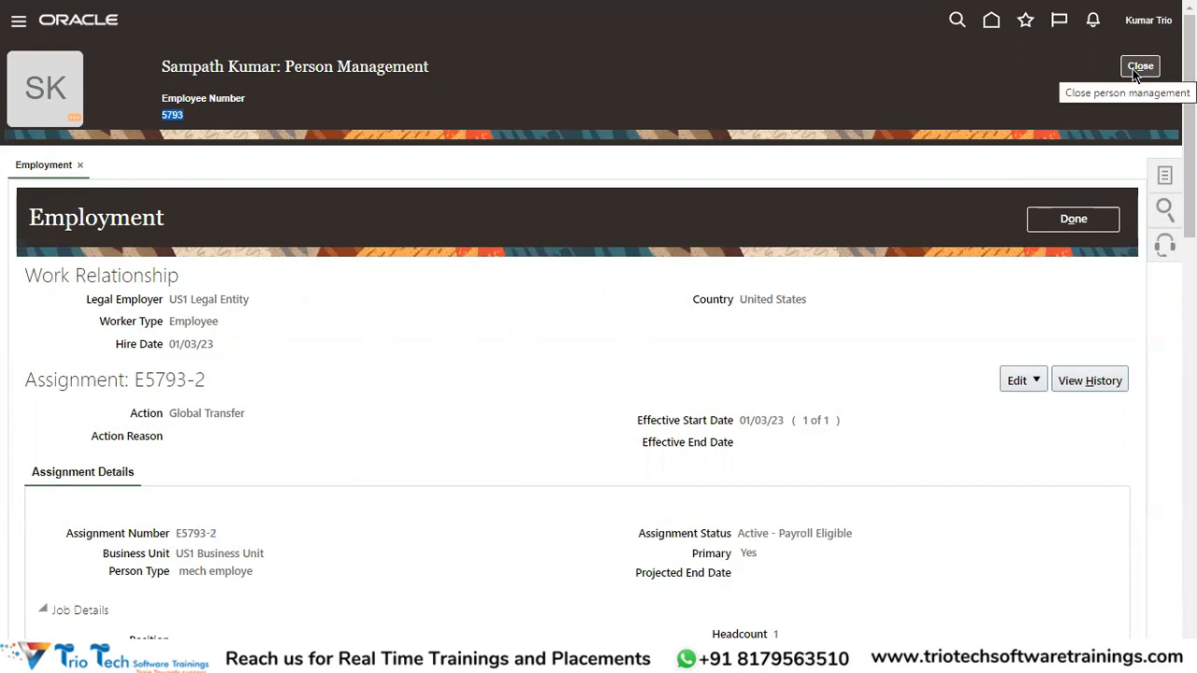
{"action": "left_click_drag", "start_coordinate": [101, 274], "coordinate": [131, 269]}
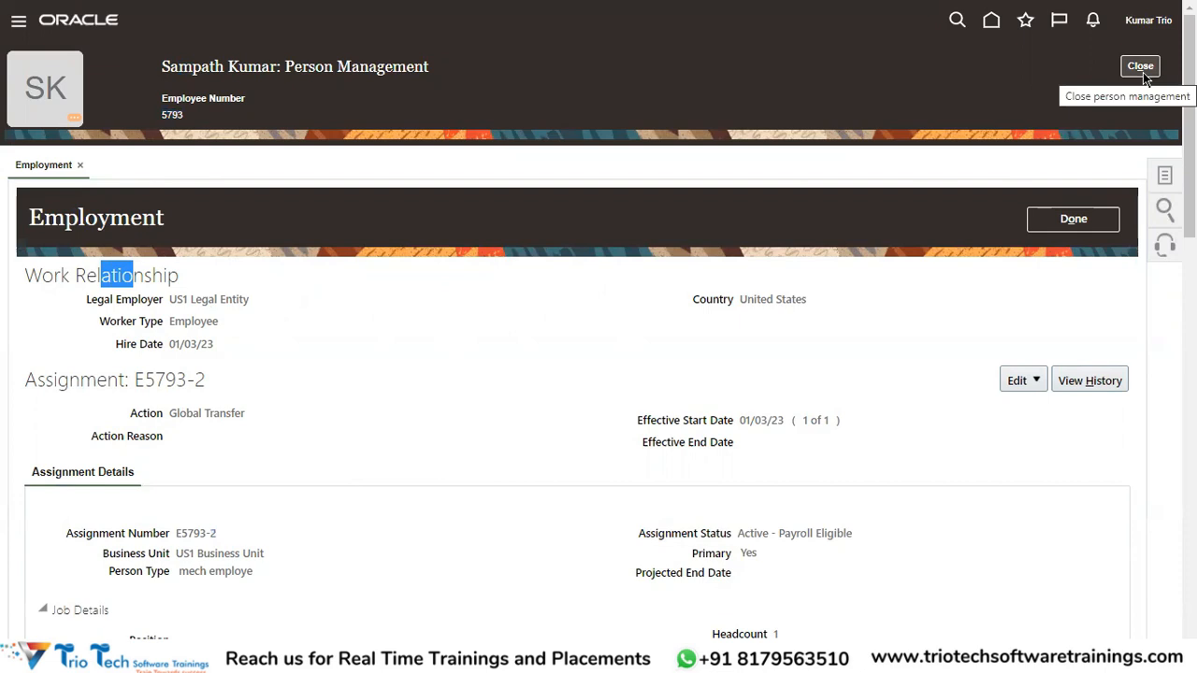
Bring up TrioTech HCM.xlsx Sheet3 and point out the Transfer & Local Transfer and Global Transfer notes.
{"action": "key", "text": "alt+Tab"}
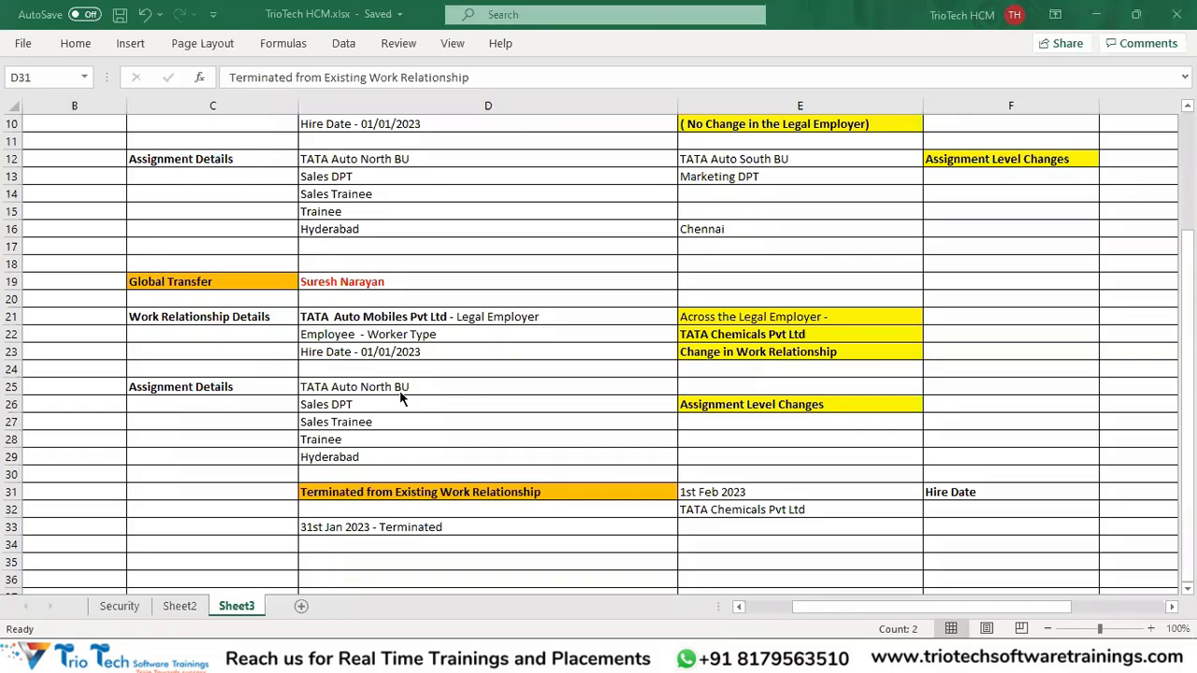
{"action": "scroll", "coordinate": [253, 307], "scroll_direction": "up", "scroll_amount": 2}
{"action": "left_click", "coordinate": [251, 143]}
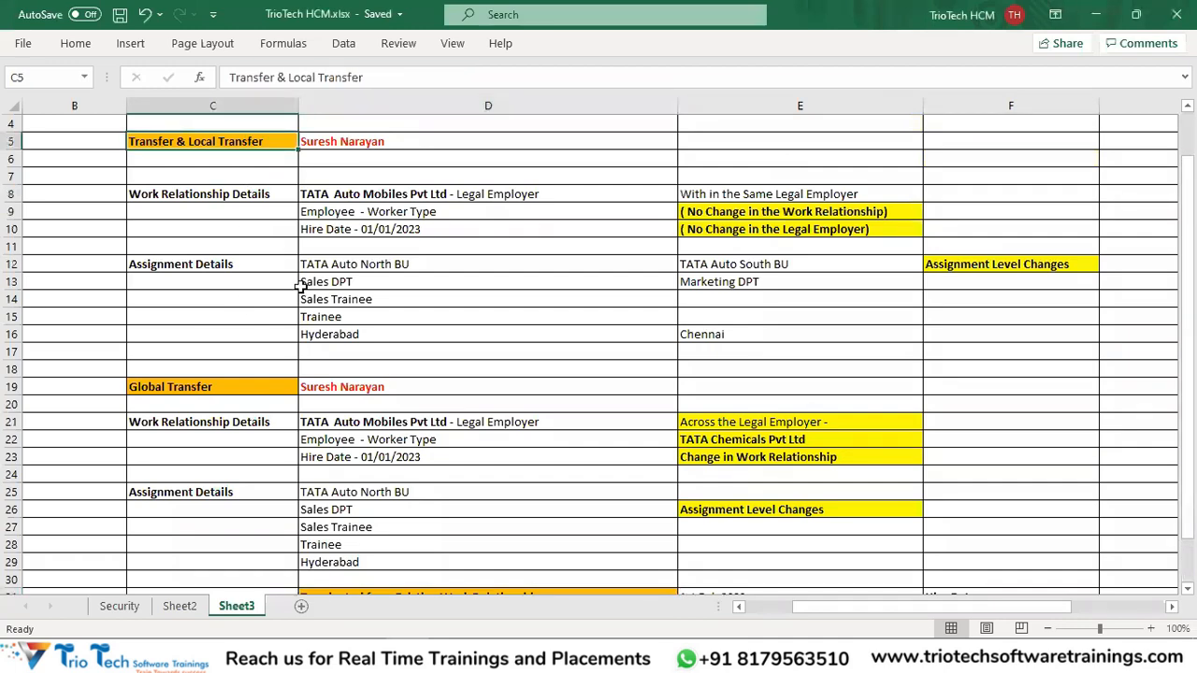
{"action": "scroll", "coordinate": [290, 290], "scroll_direction": "up", "scroll_amount": 1}
{"action": "left_click", "coordinate": [220, 451]}
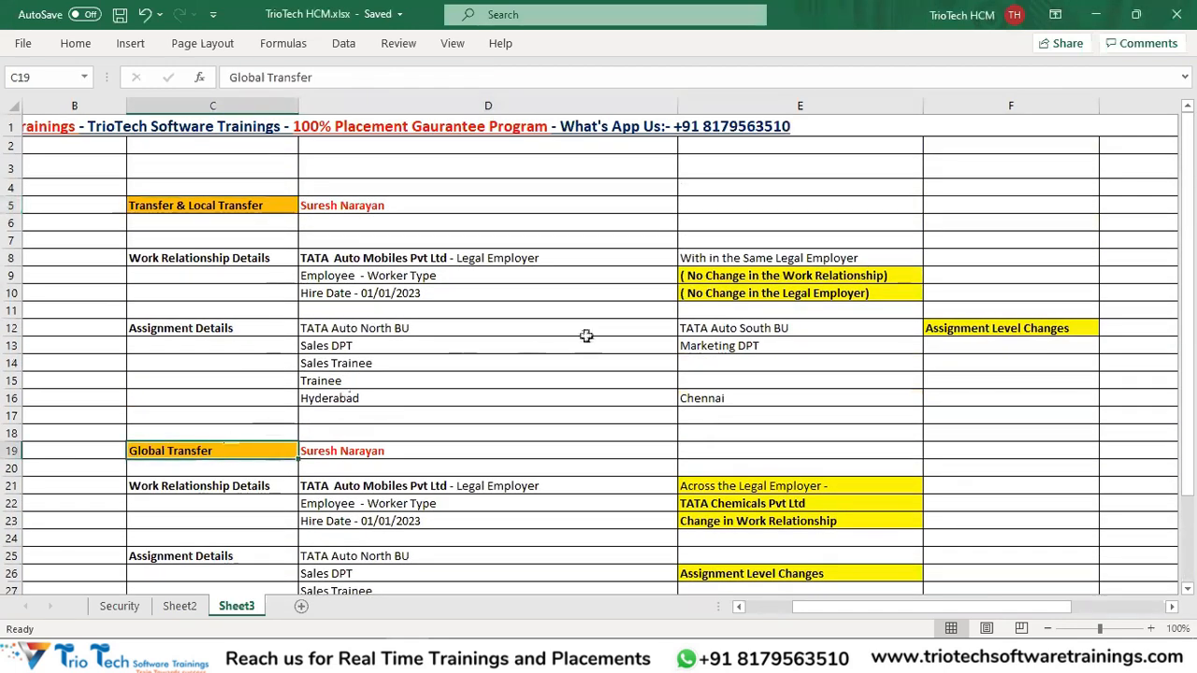
{"action": "scroll", "coordinate": [601, 345], "scroll_direction": "down", "scroll_amount": 3}
{"action": "scroll", "coordinate": [598, 346], "scroll_direction": "up", "scroll_amount": 2}
{"action": "scroll", "coordinate": [599, 345], "scroll_direction": "up", "scroll_amount": 1}
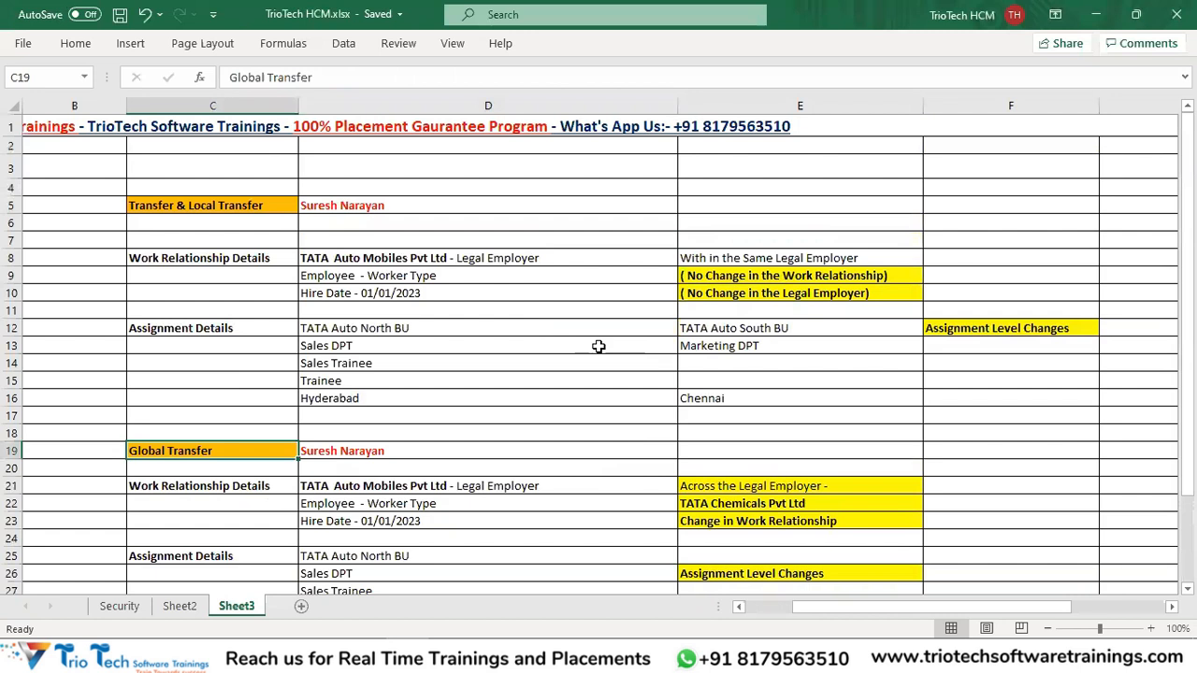